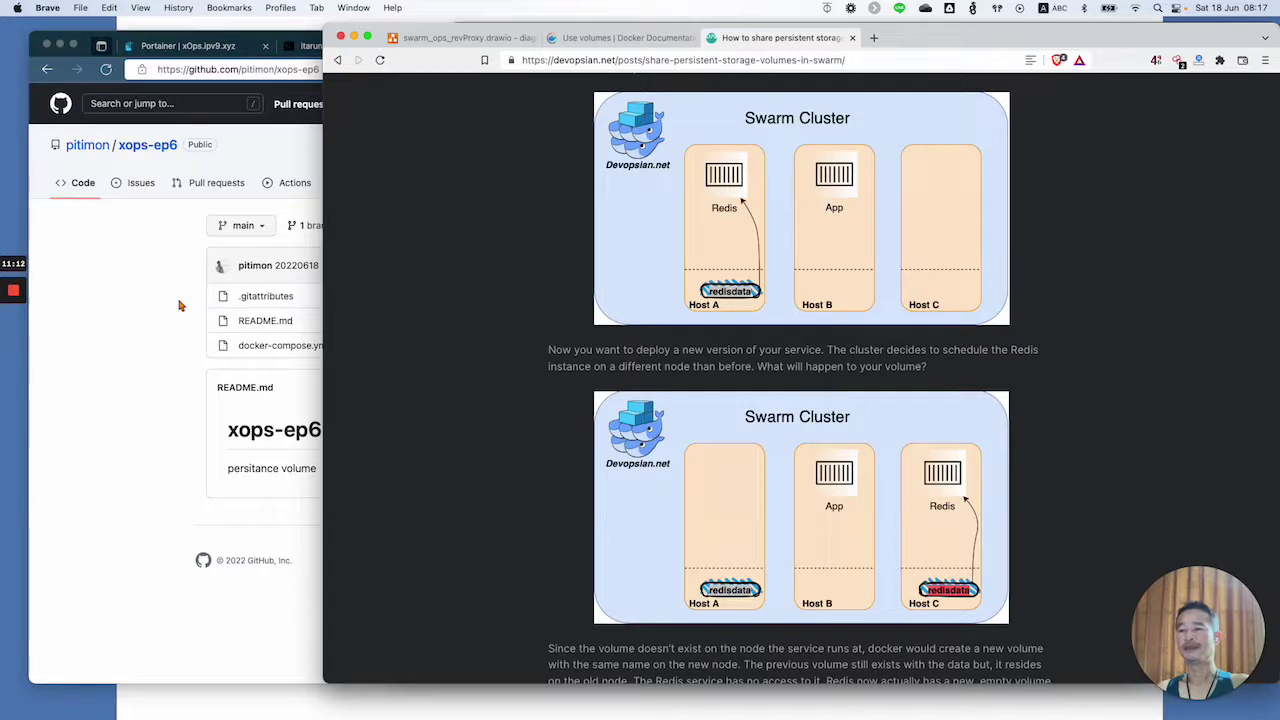
- Switch to the Edge window and open docker-compose.yml in the xops-ep6 GitHub repository
click(180, 305)
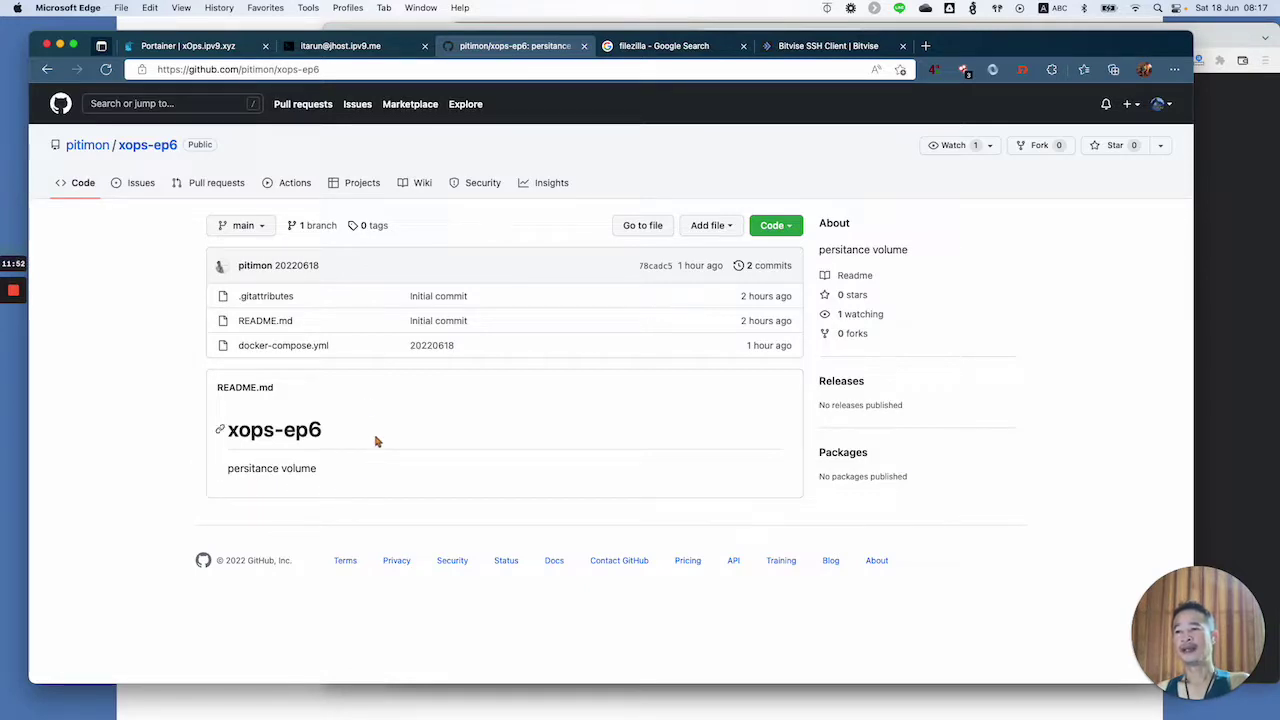
click(275, 347)
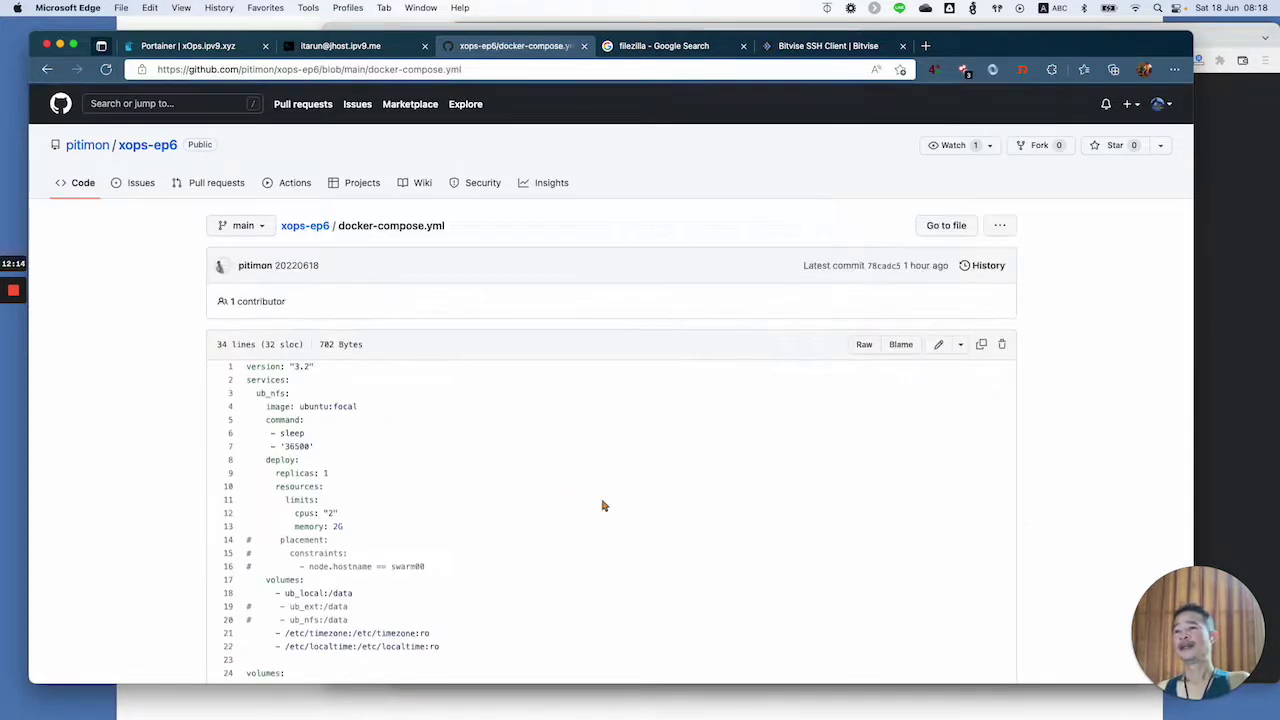
scroll(603, 505, down, 2)
scroll(603, 505, down, 3)
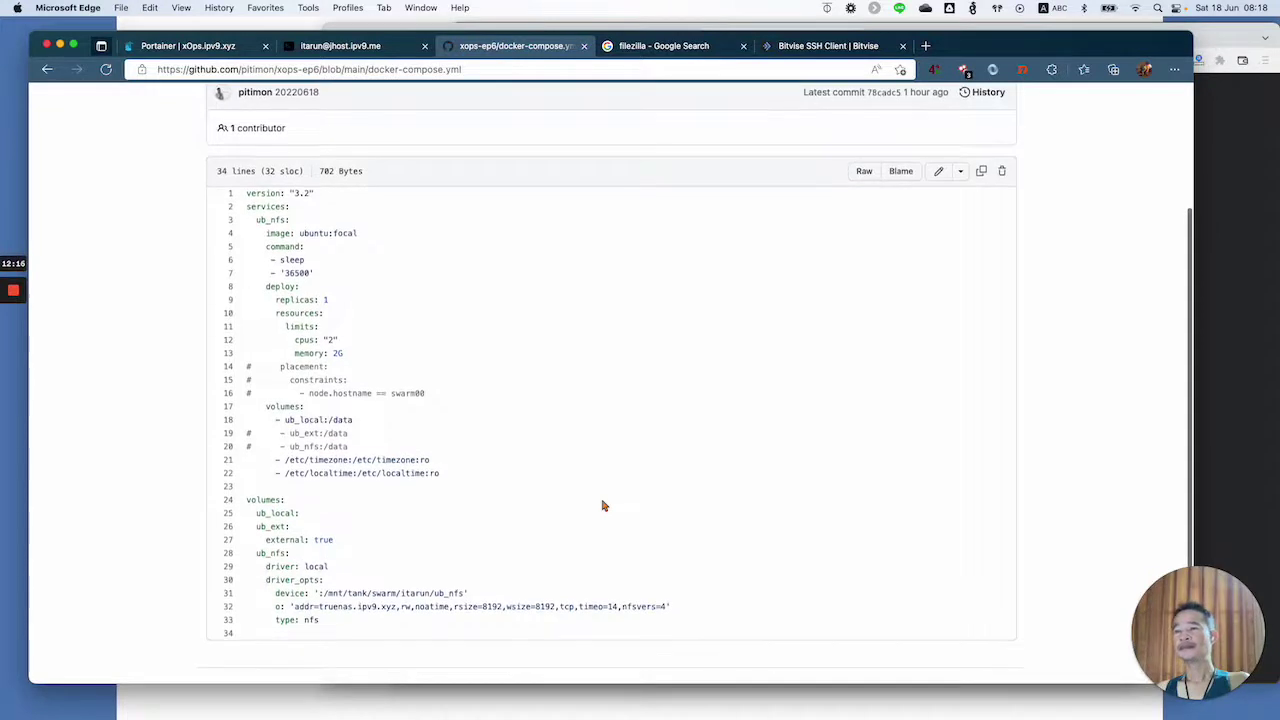
scroll(325, 303, down, 1)
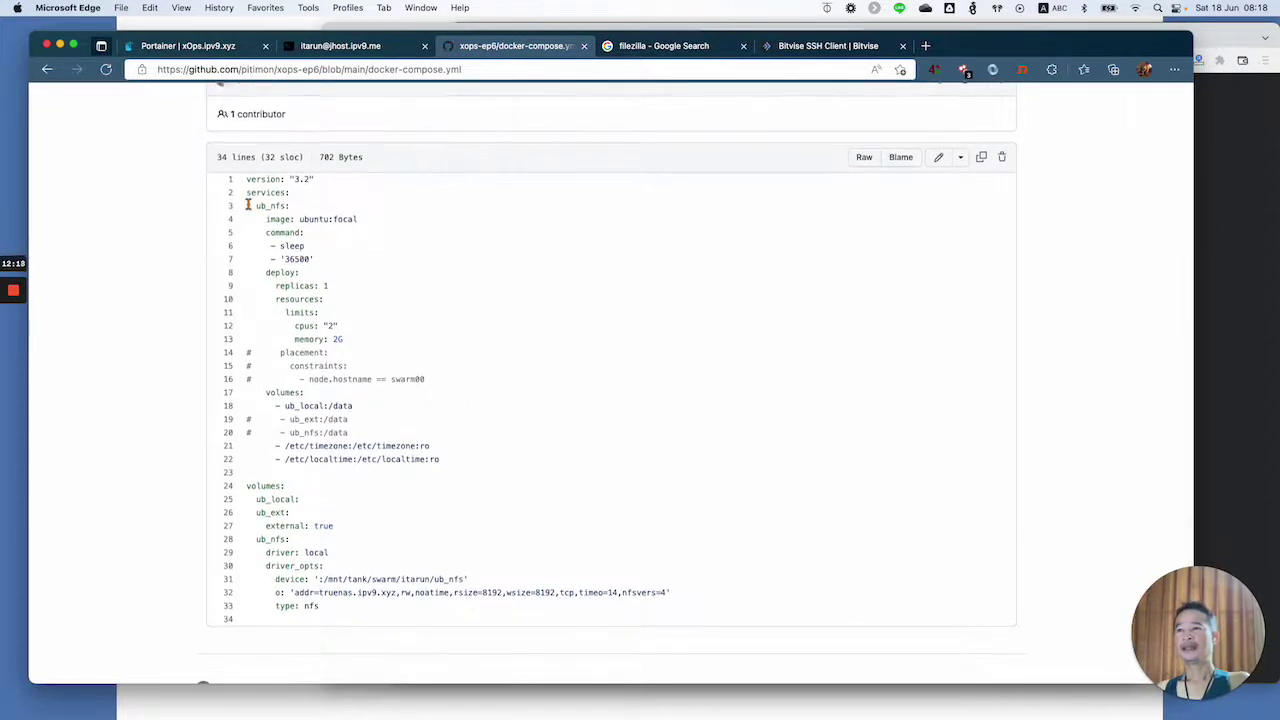
- Examine the ub_nfs service definition in docker-compose.yml: image, command, replicas and resource limits
drag(246, 205, 290, 206)
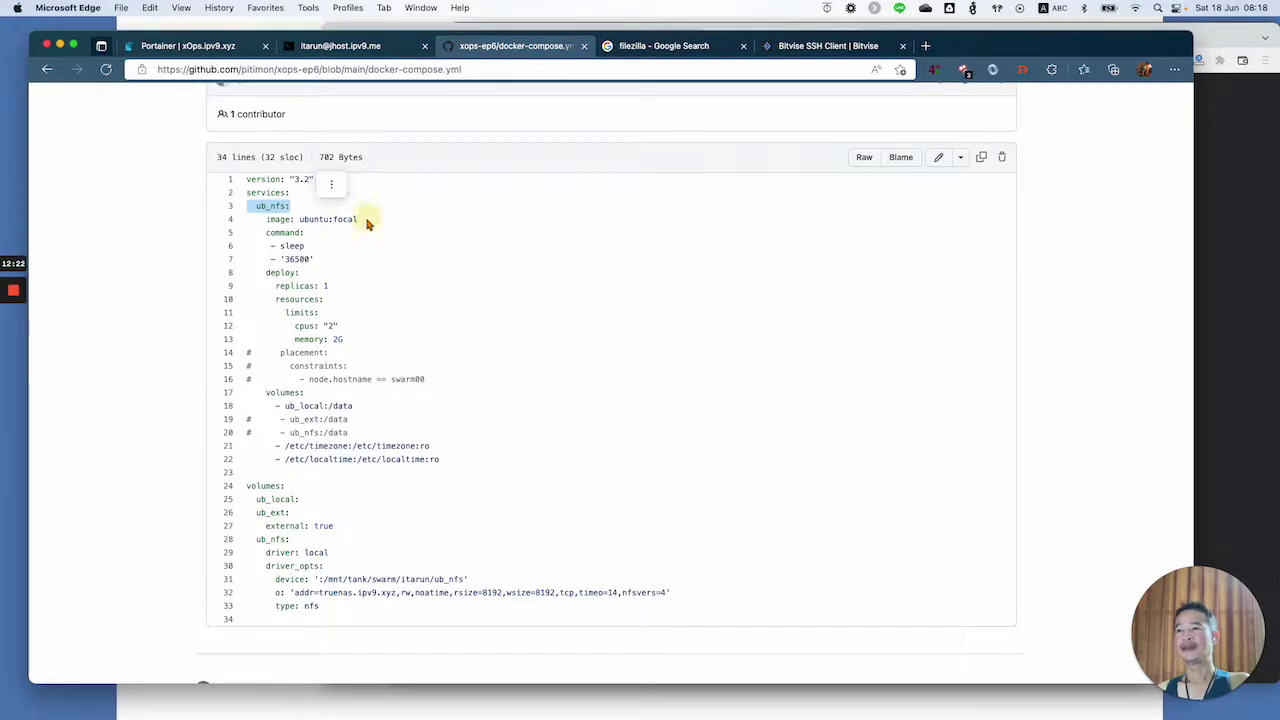
drag(358, 219, 265, 219)
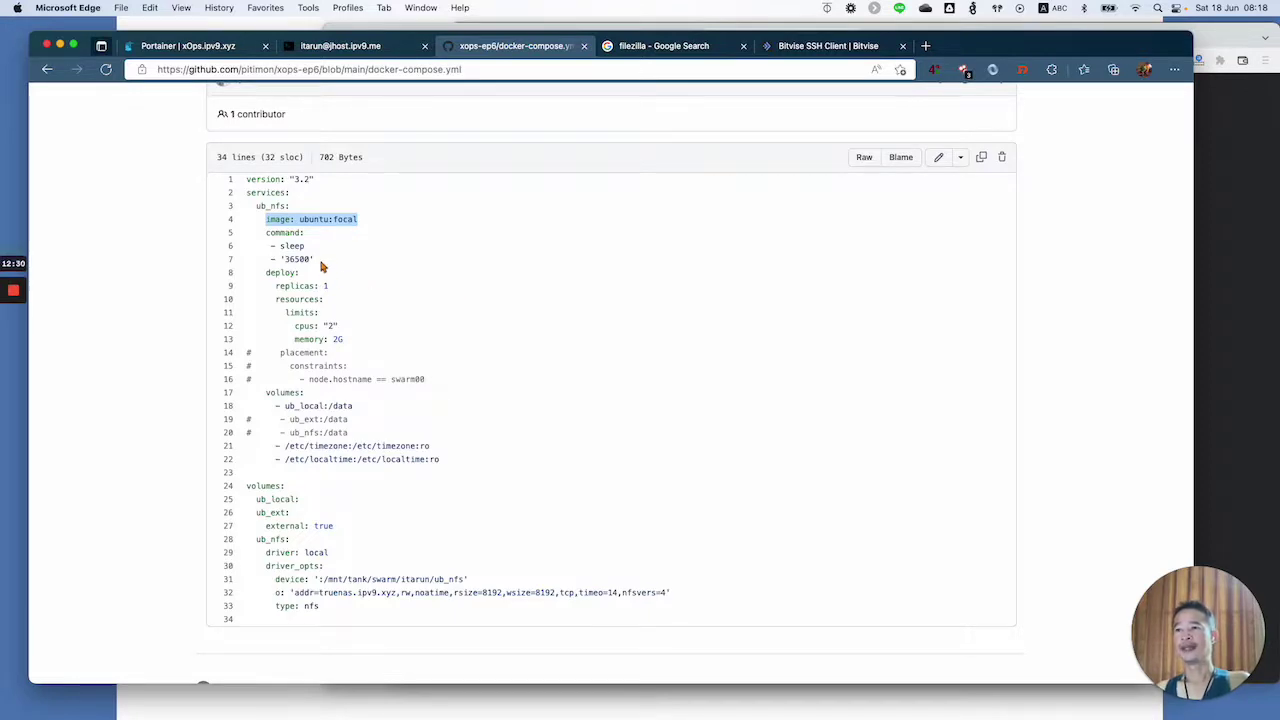
drag(321, 265, 245, 232)
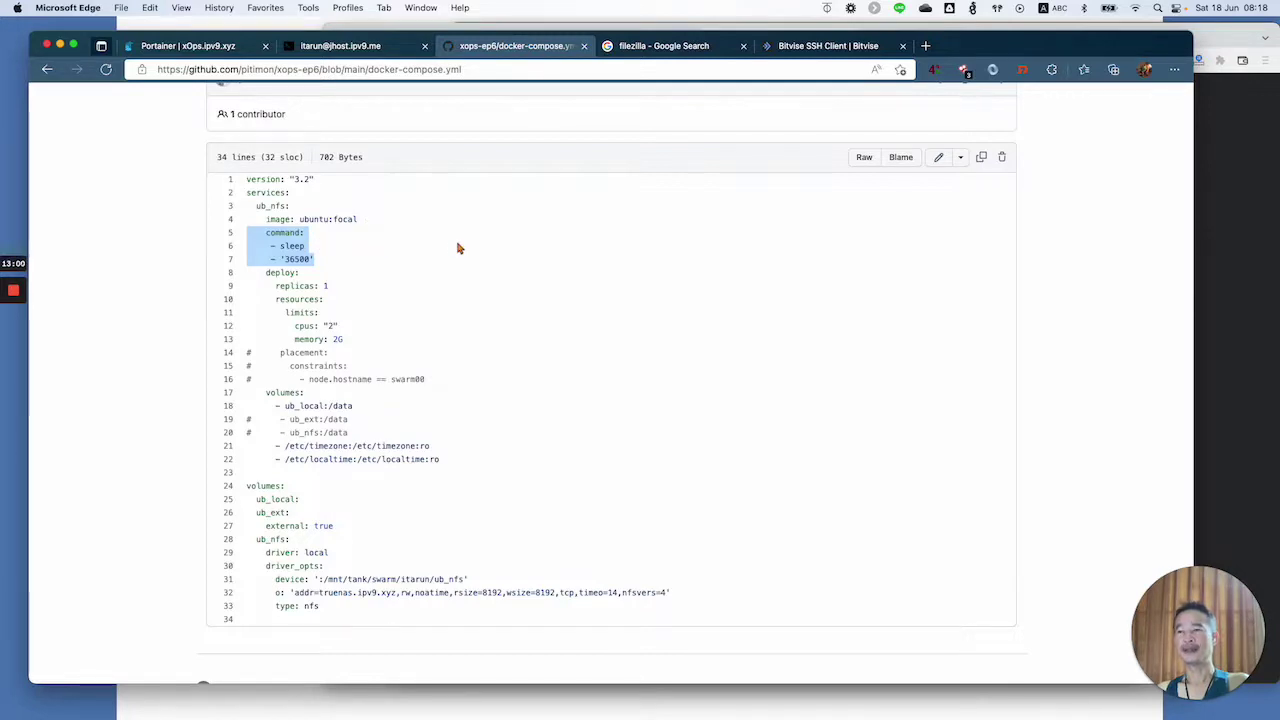
click(269, 289)
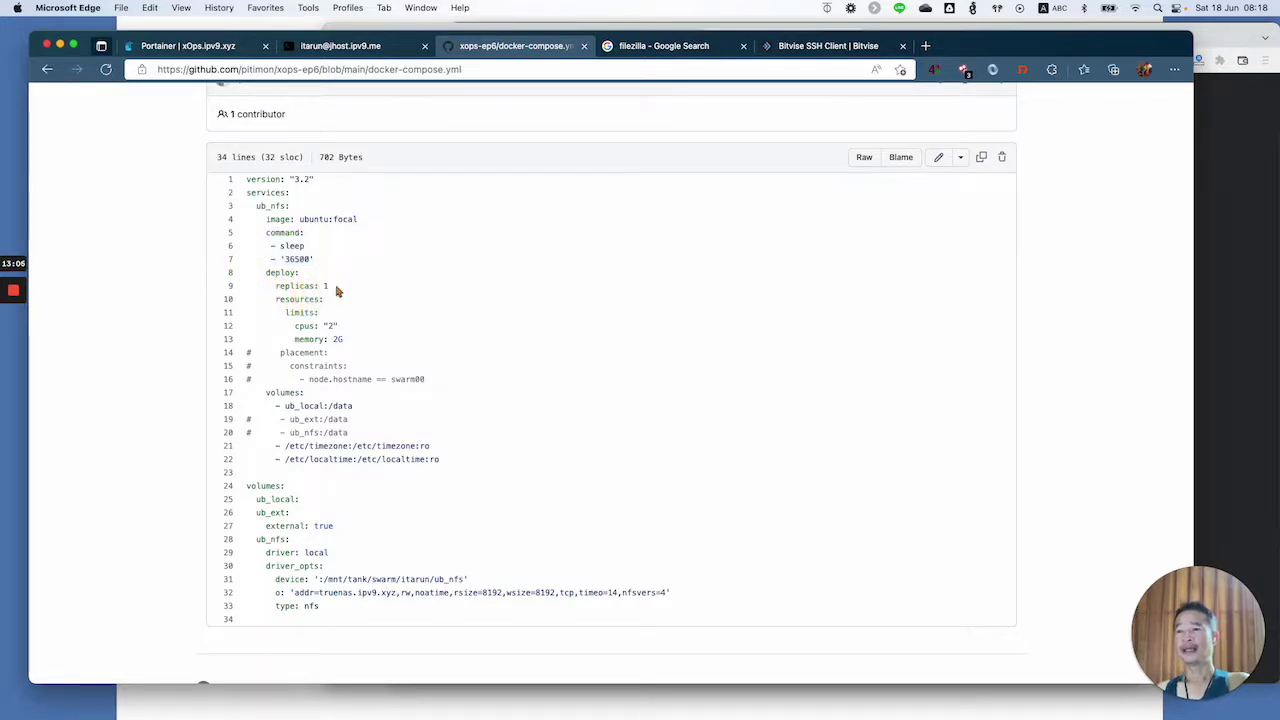
drag(337, 291, 246, 271)
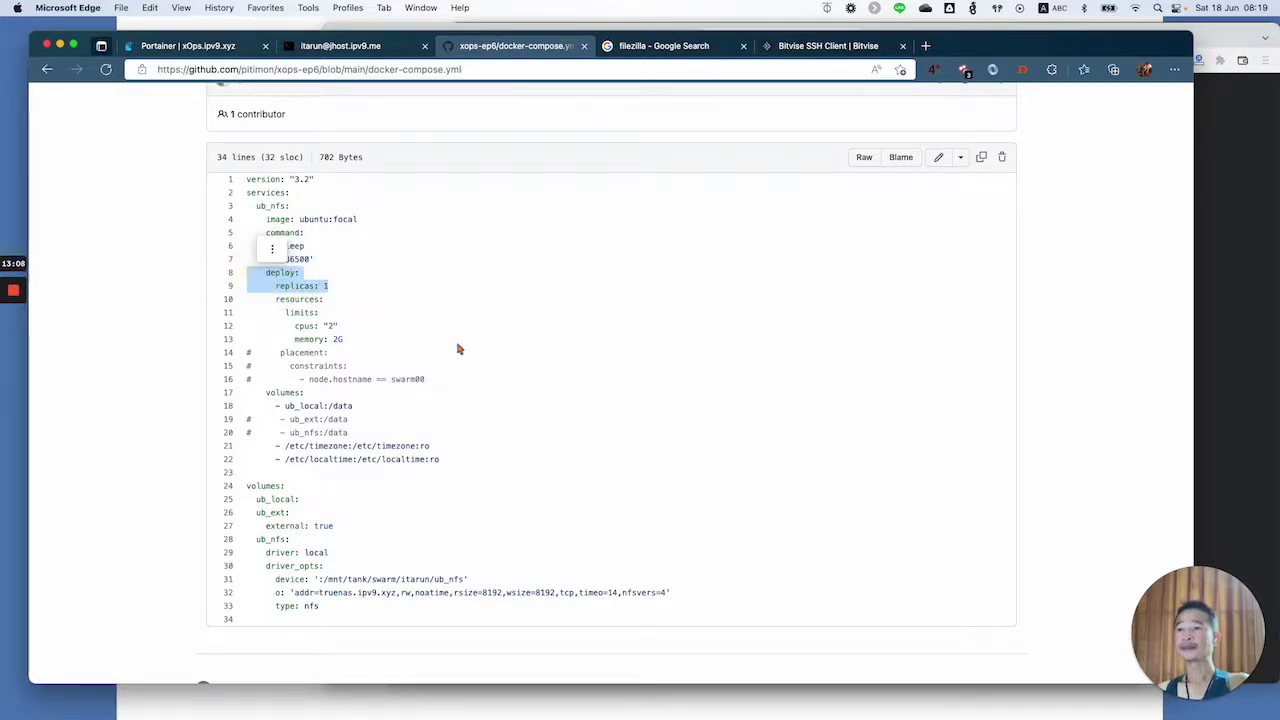
click(354, 345)
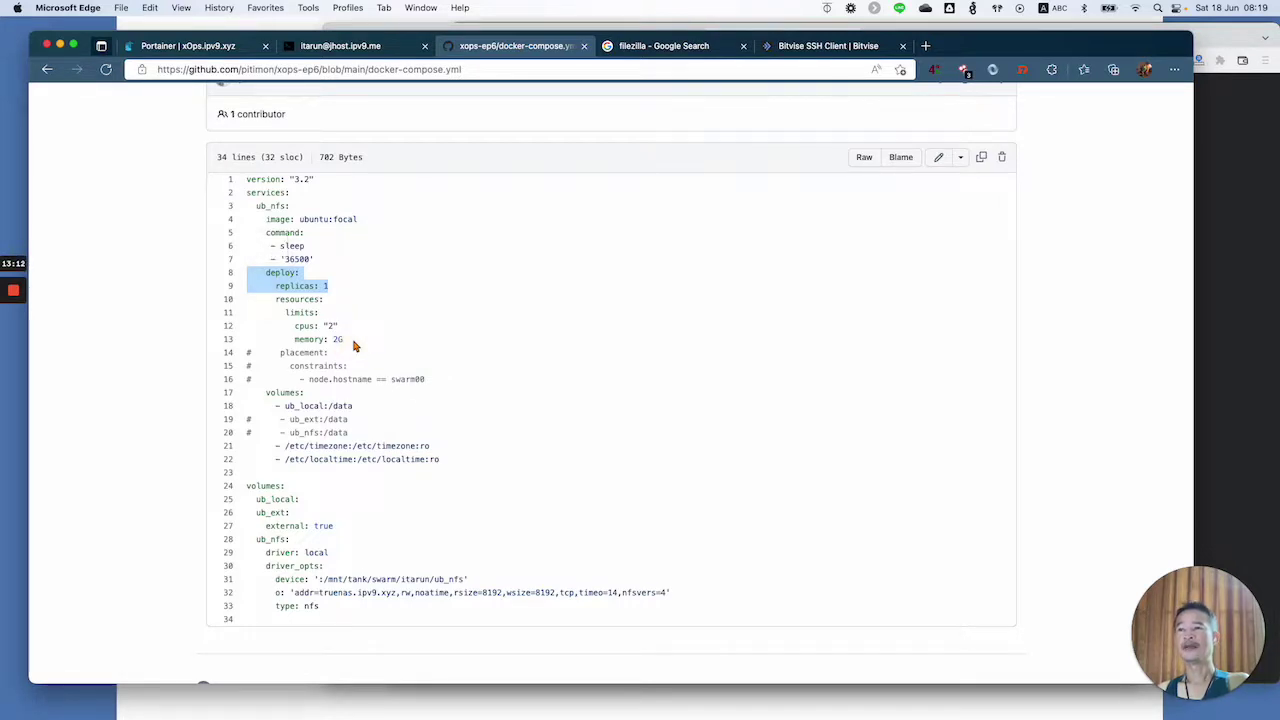
drag(344, 340, 248, 301)
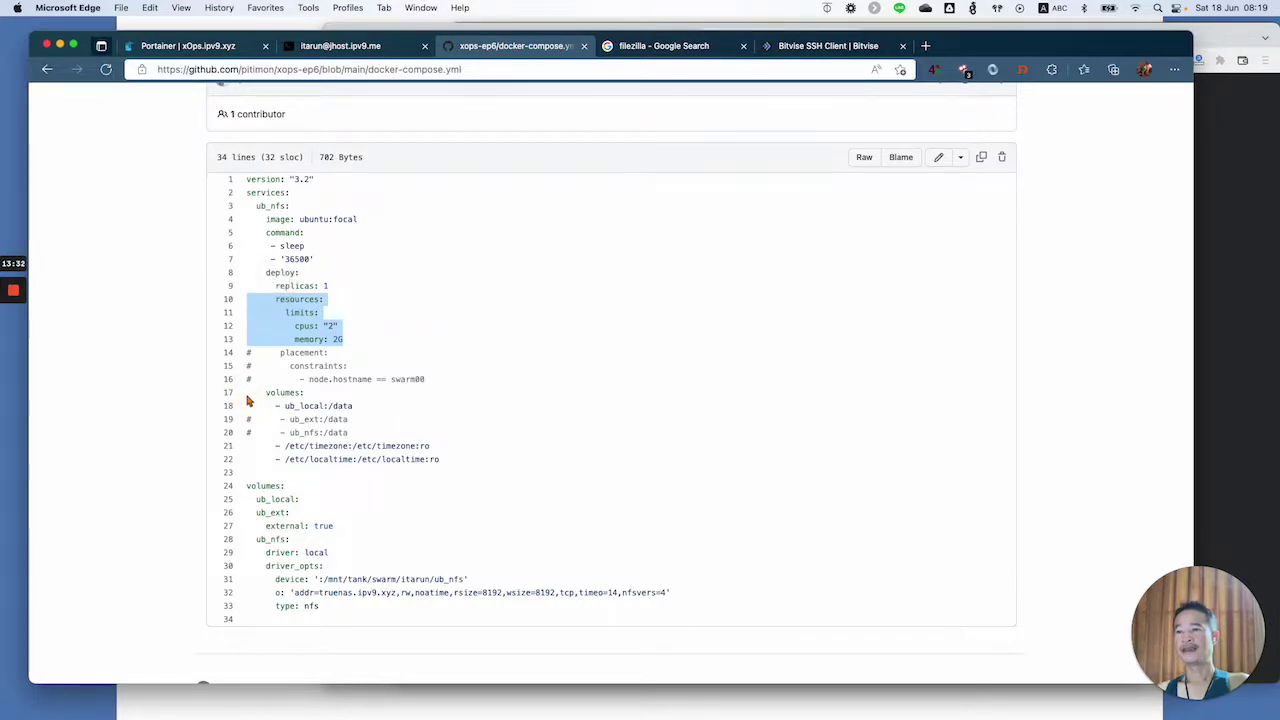
- Examine the service's volume mounts, including the timezone and localtime mounts, and the top-level volumes section of the compose file
drag(248, 398, 441, 466)
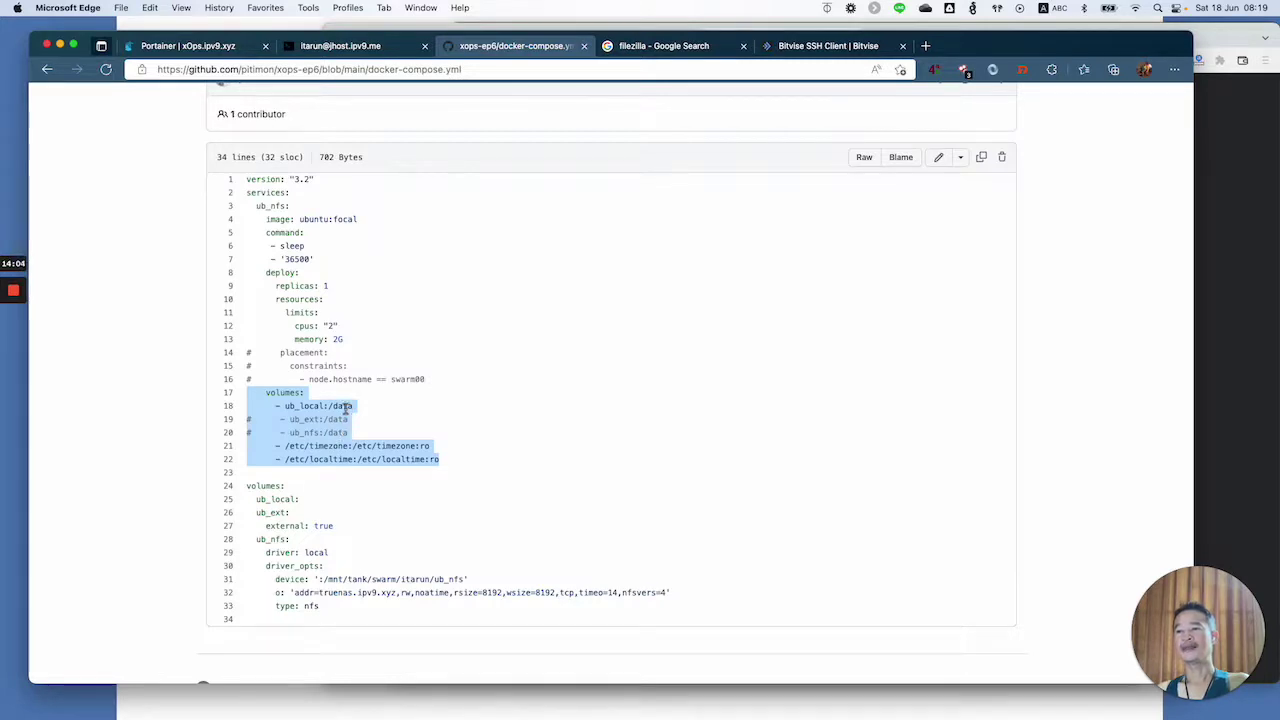
click(447, 462)
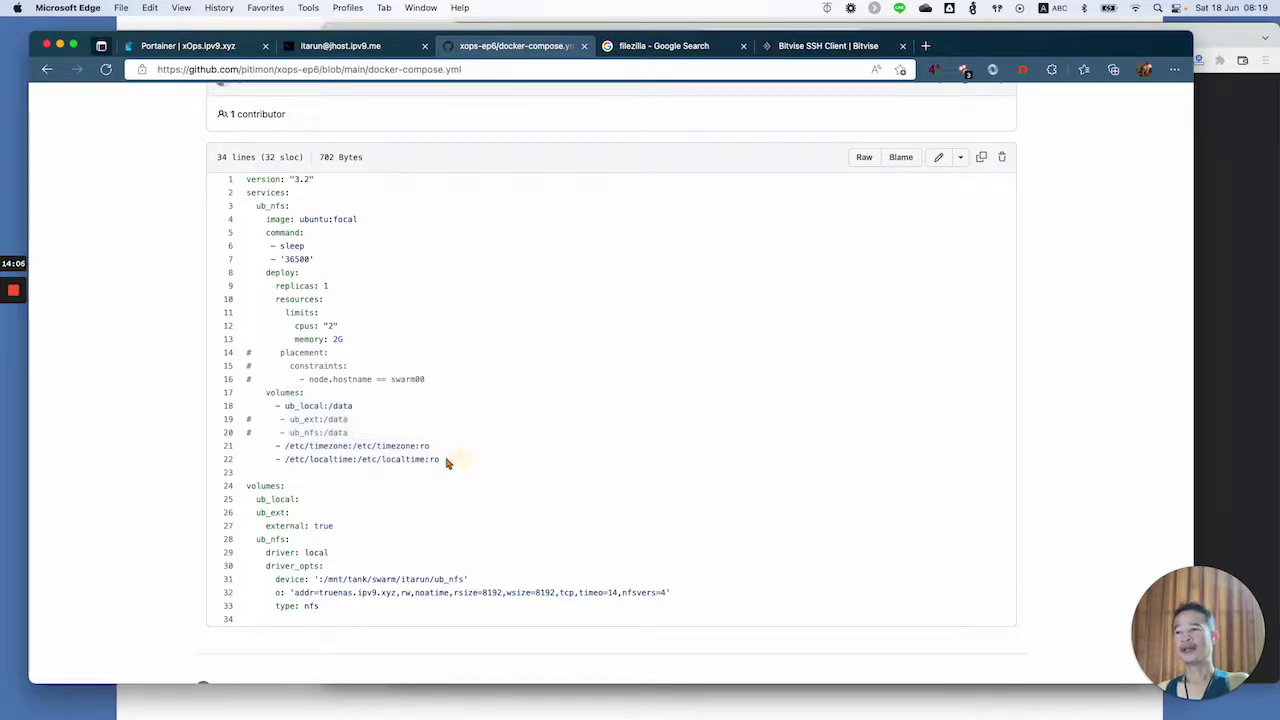
drag(447, 462, 243, 443)
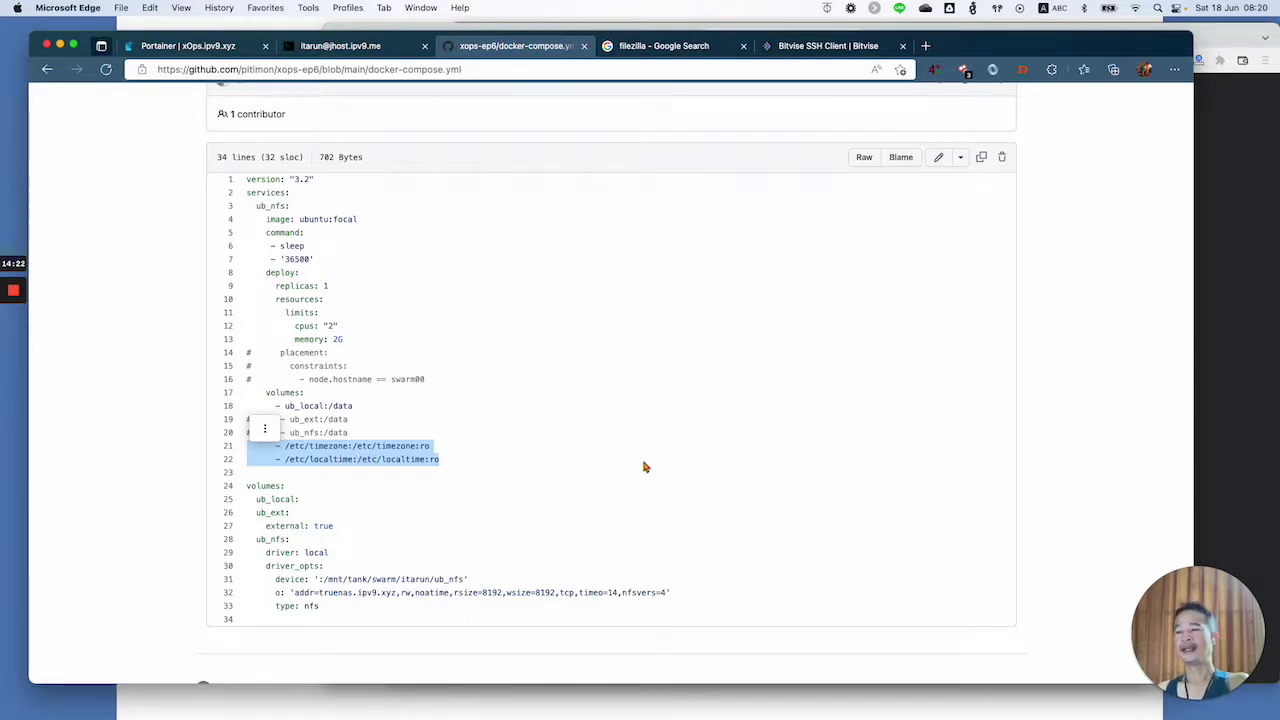
click(245, 487)
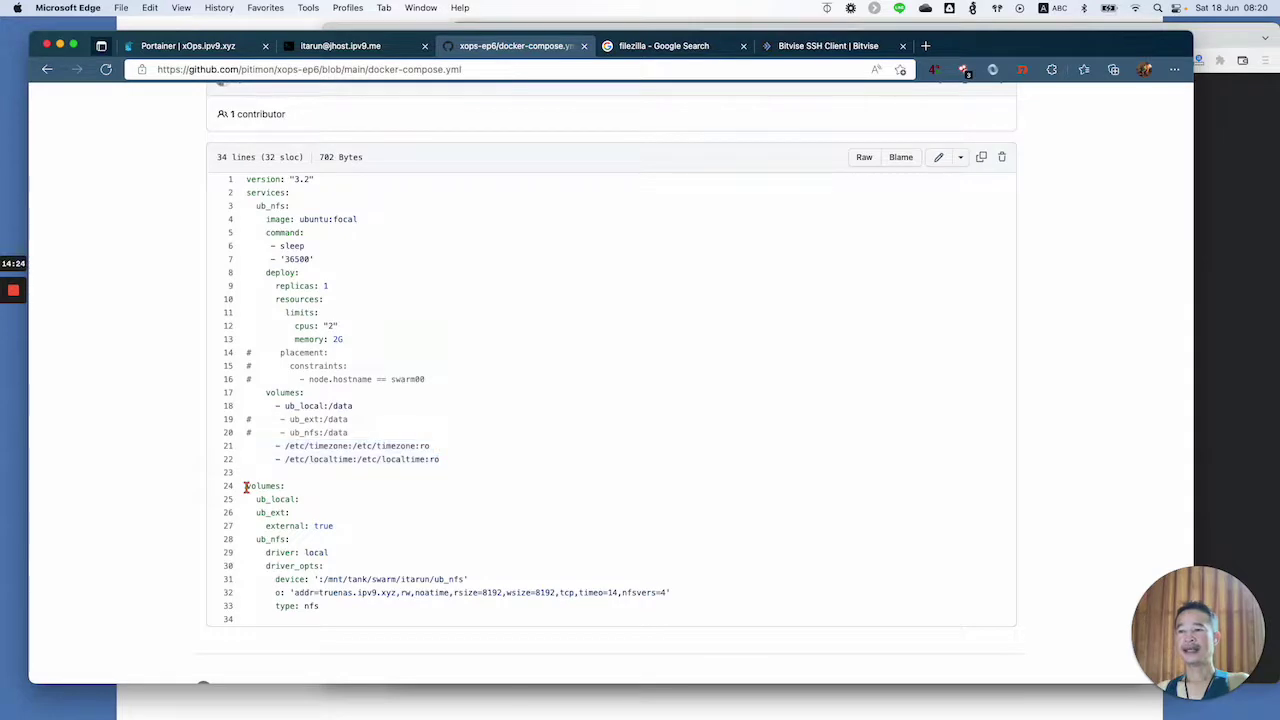
drag(245, 487, 405, 606)
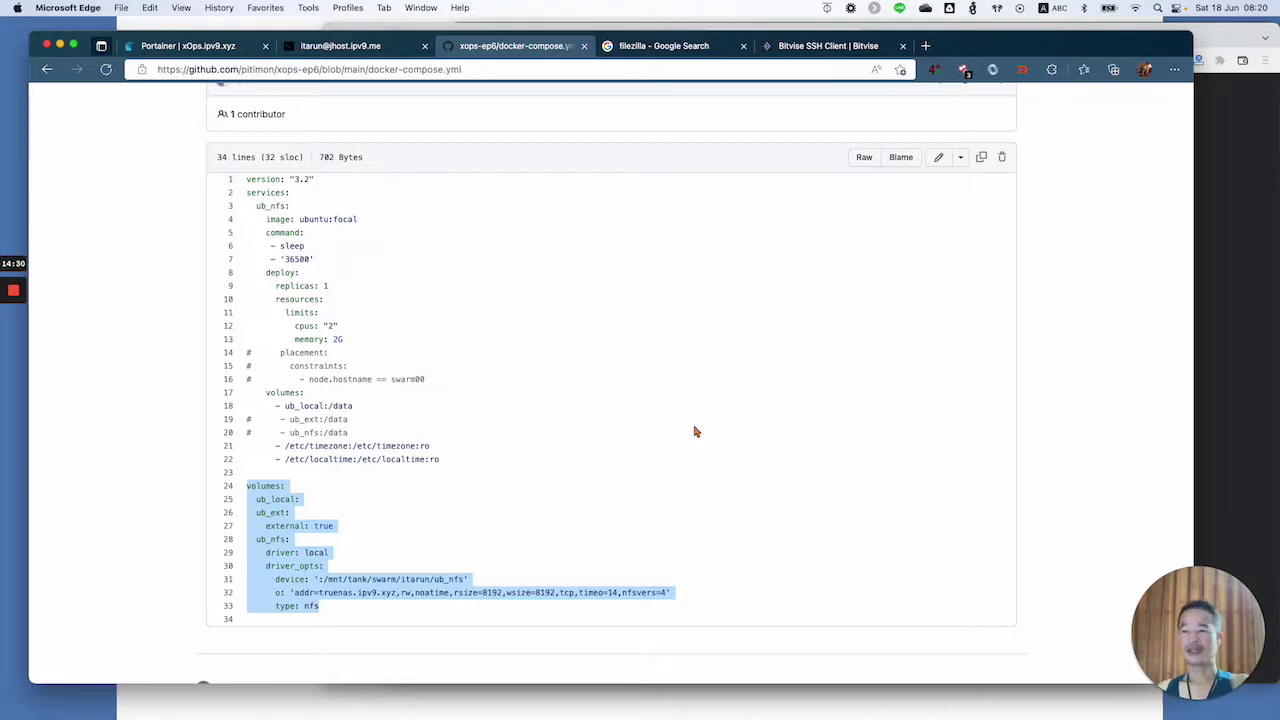
click(352, 607)
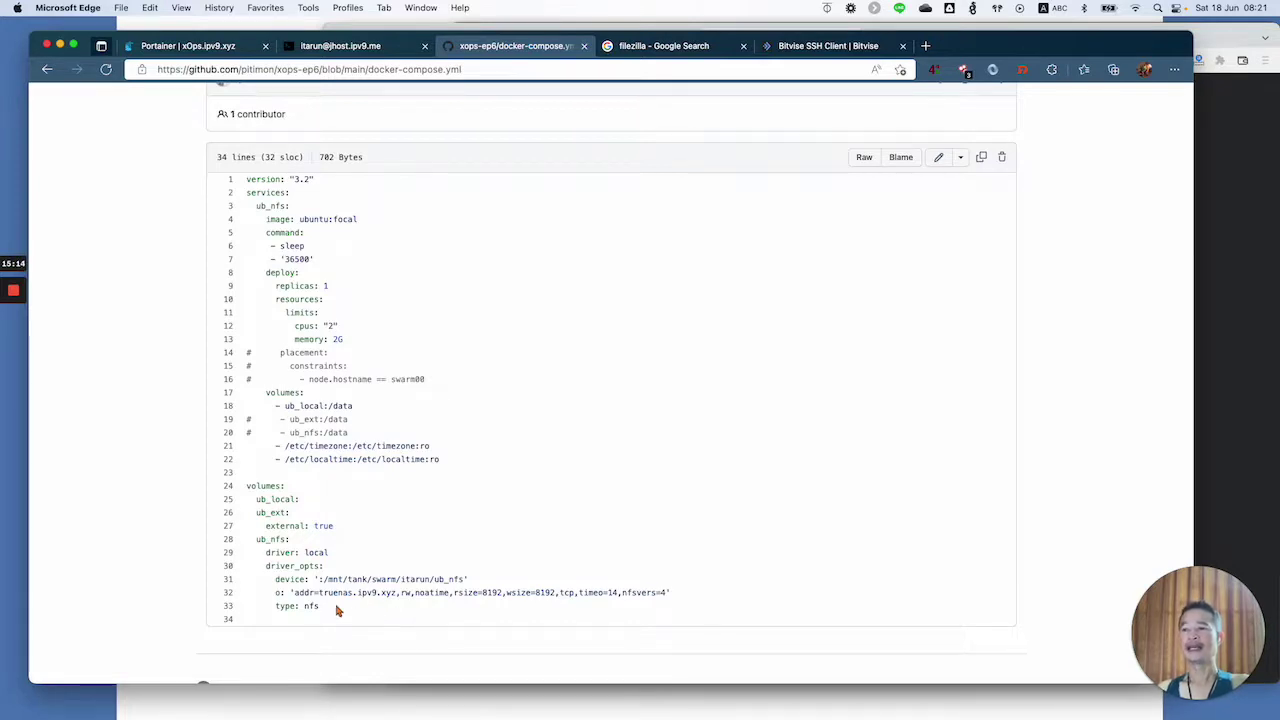
- Copy the entire contents of docker-compose.yml, from the version line through the final type: nfs line
drag(337, 612, 268, 176)
right_click(268, 152)
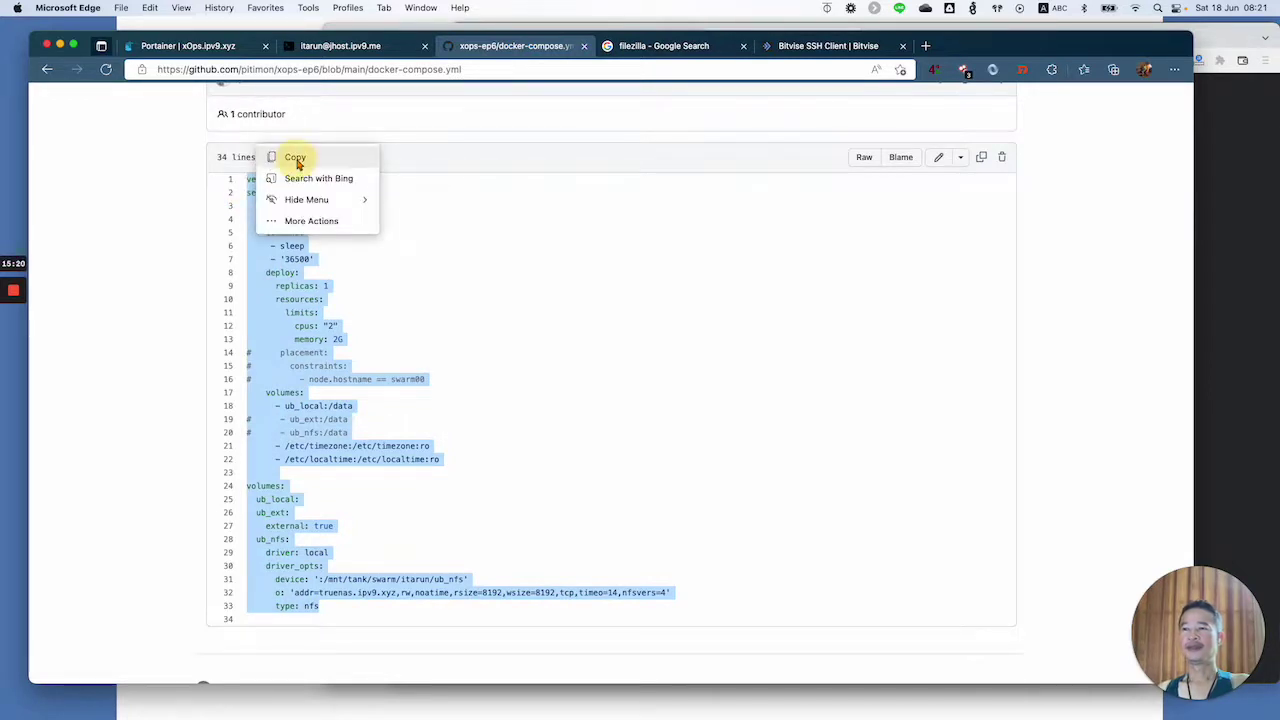
click(294, 157)
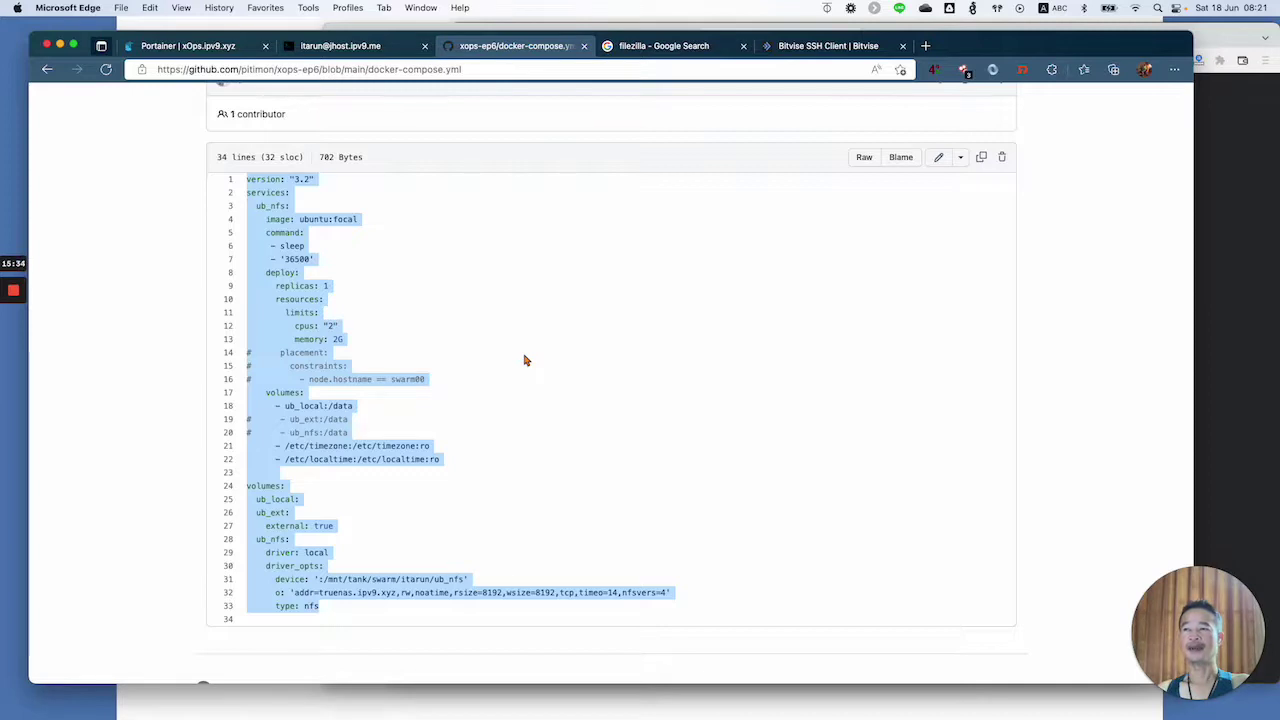
- Switch to Portainer and start adding a new stack from the stacks list
click(192, 48)
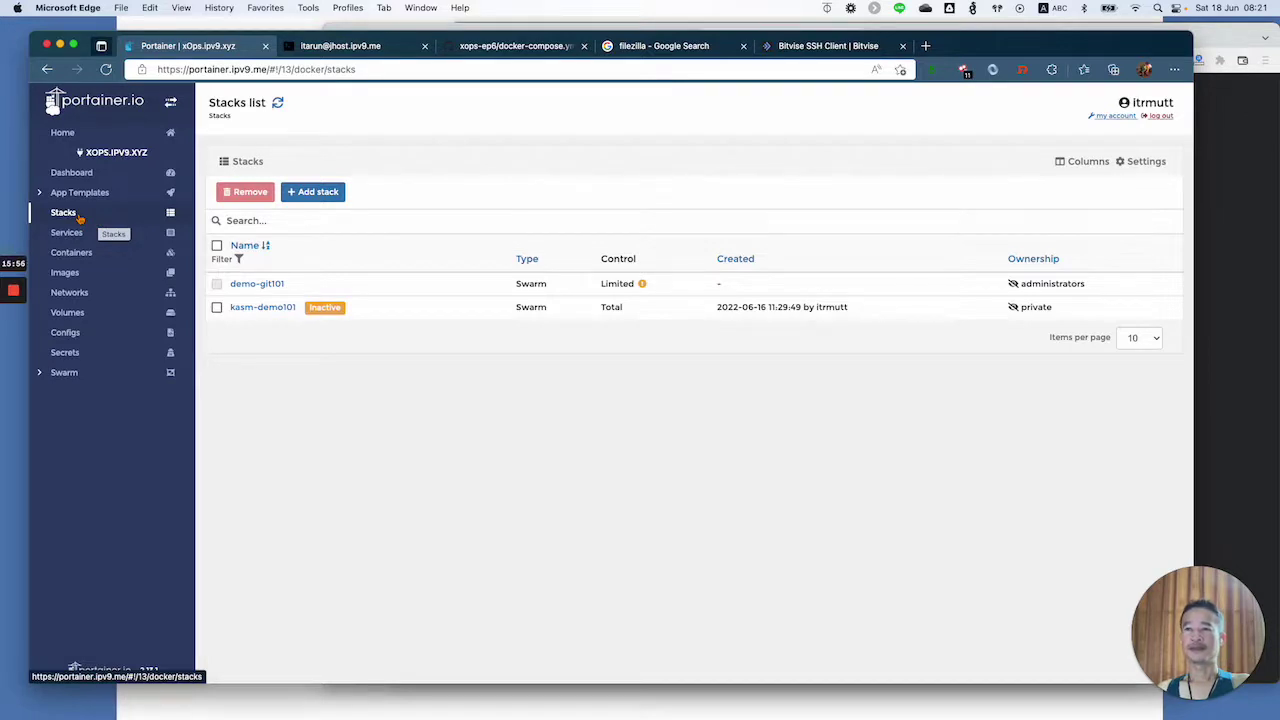
click(79, 216)
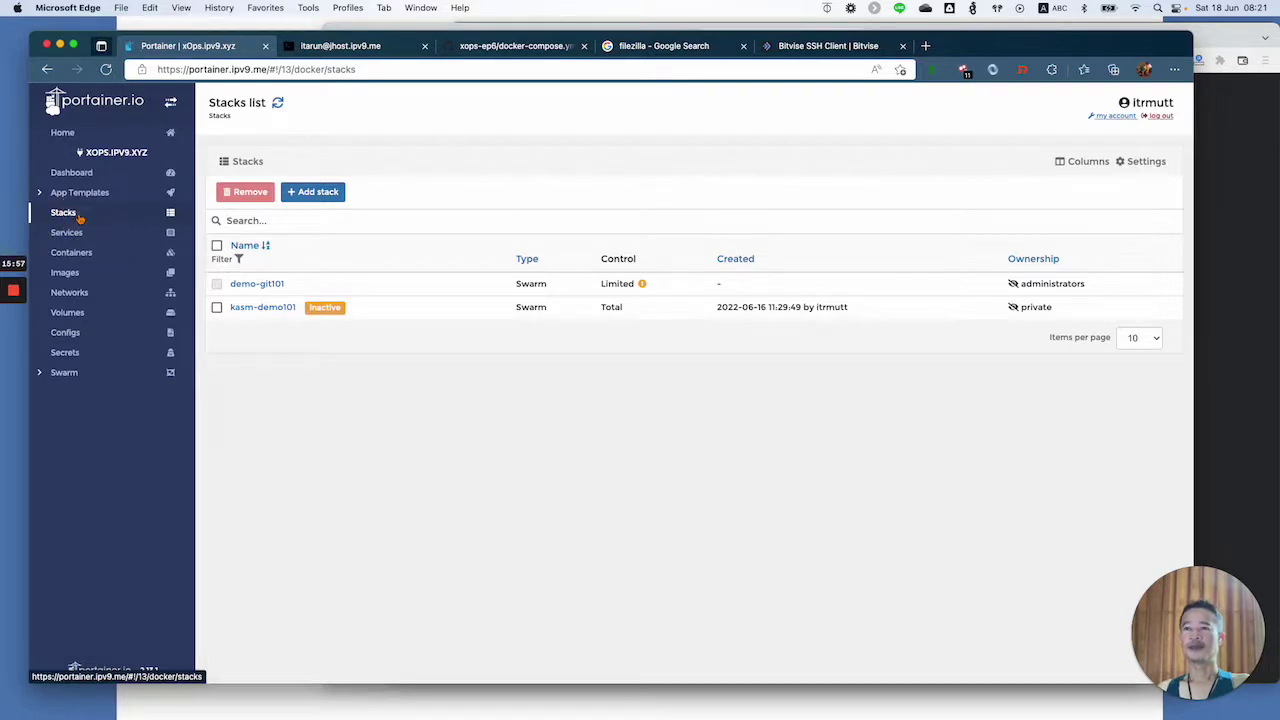
click(318, 195)
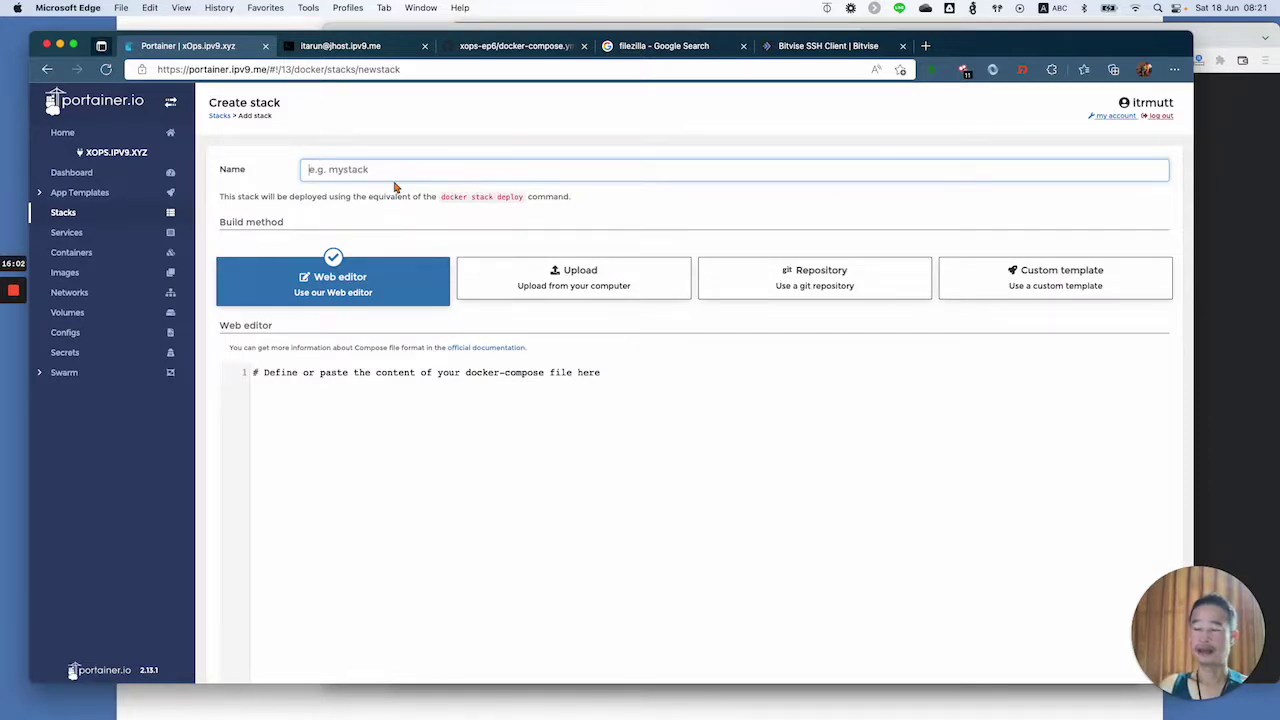
- Name the stack demo_vol101 and paste the copied compose file into its web editor
text(de)
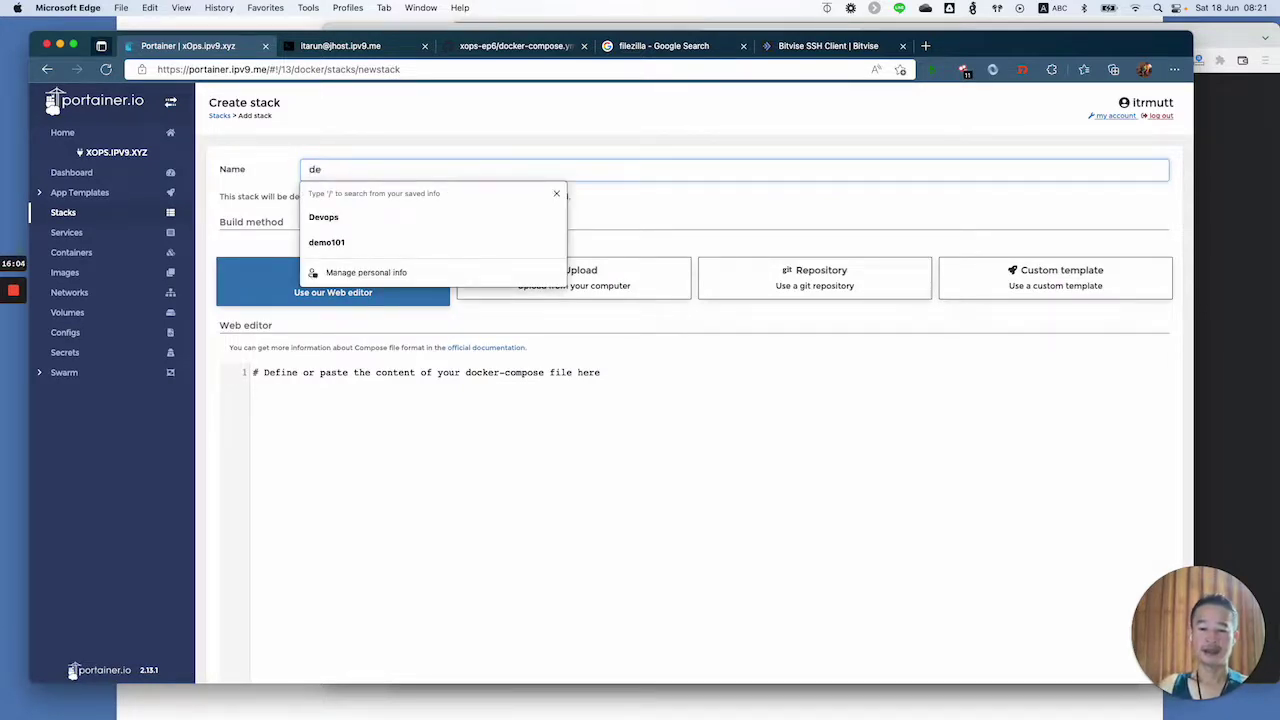
text(mo_)
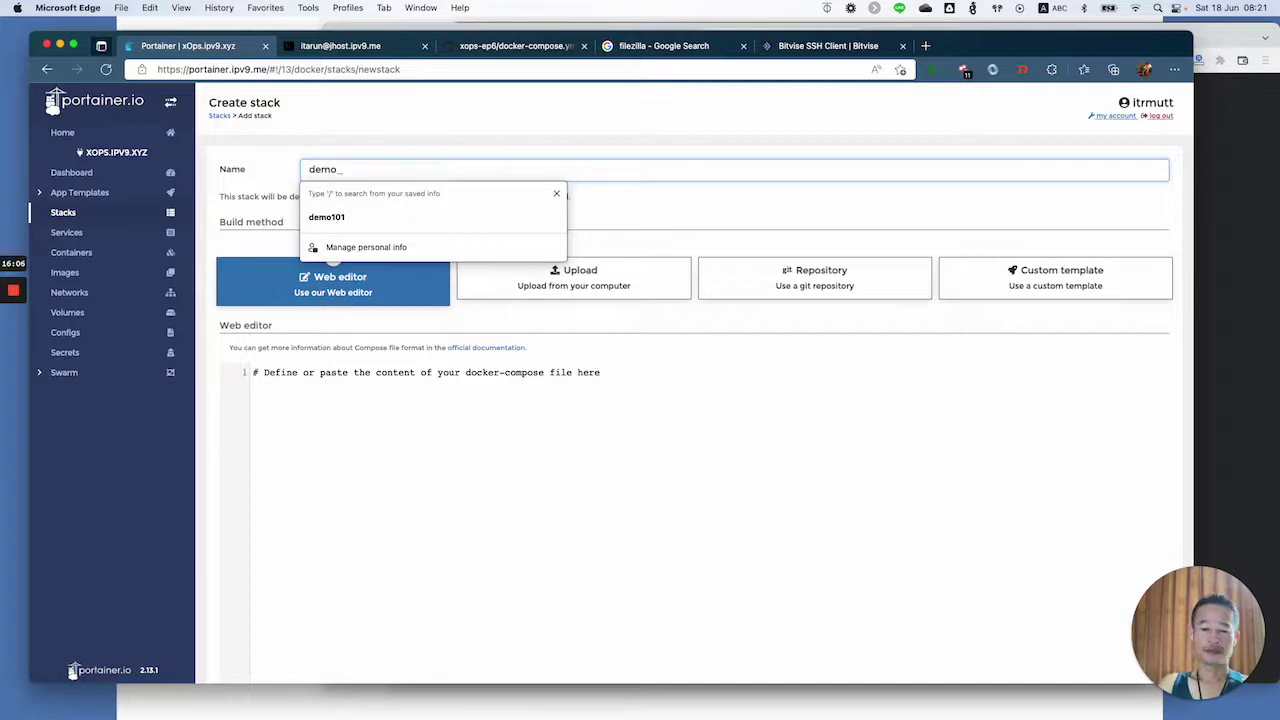
text(vol101)
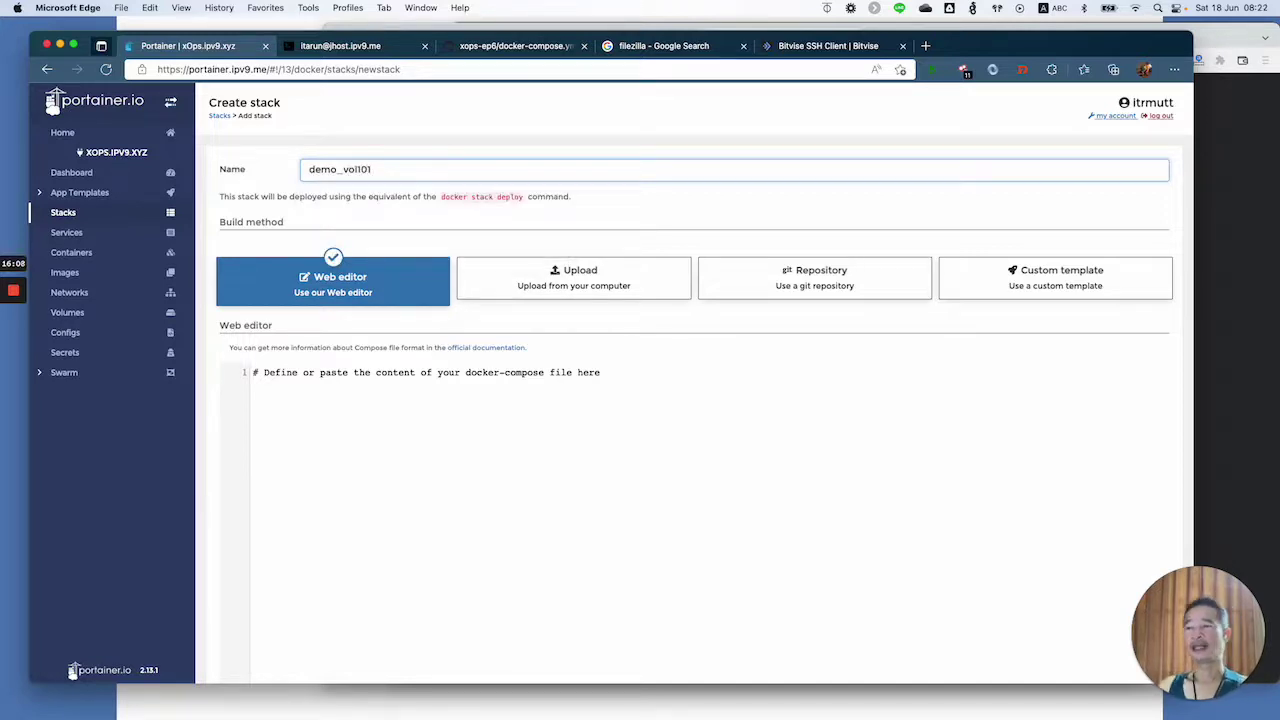
click(434, 412)
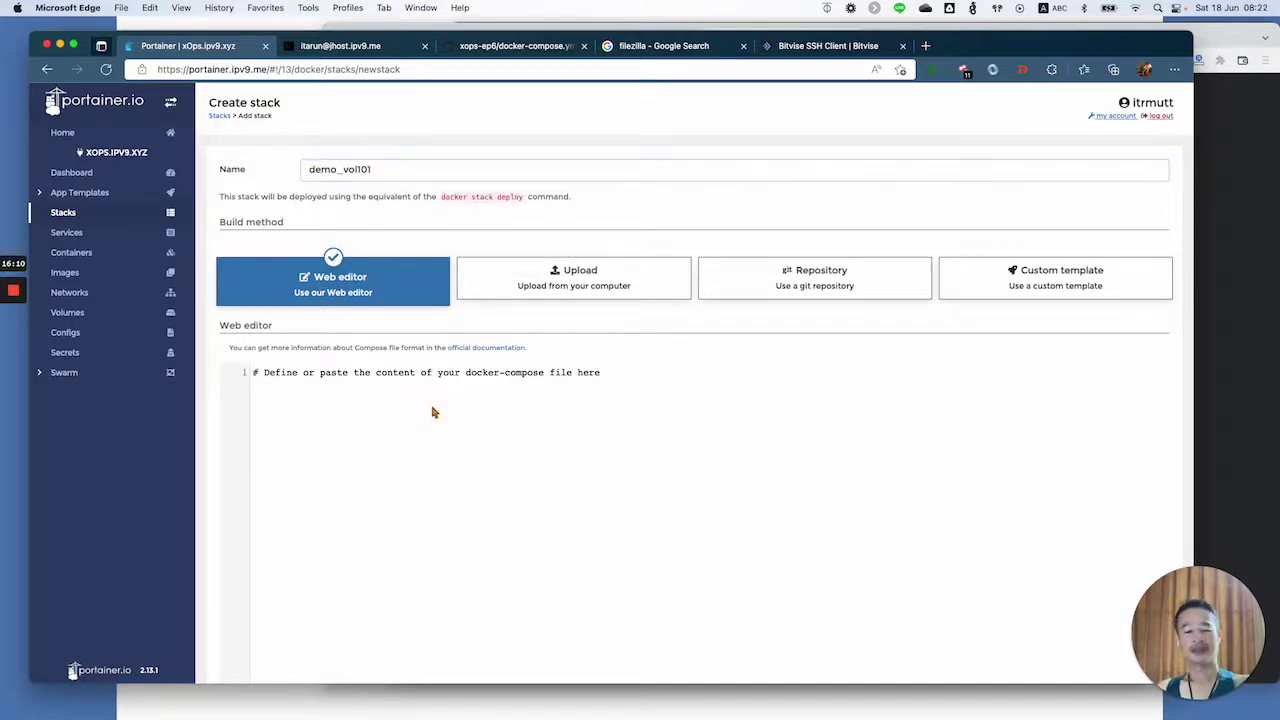
key(cmd+v)
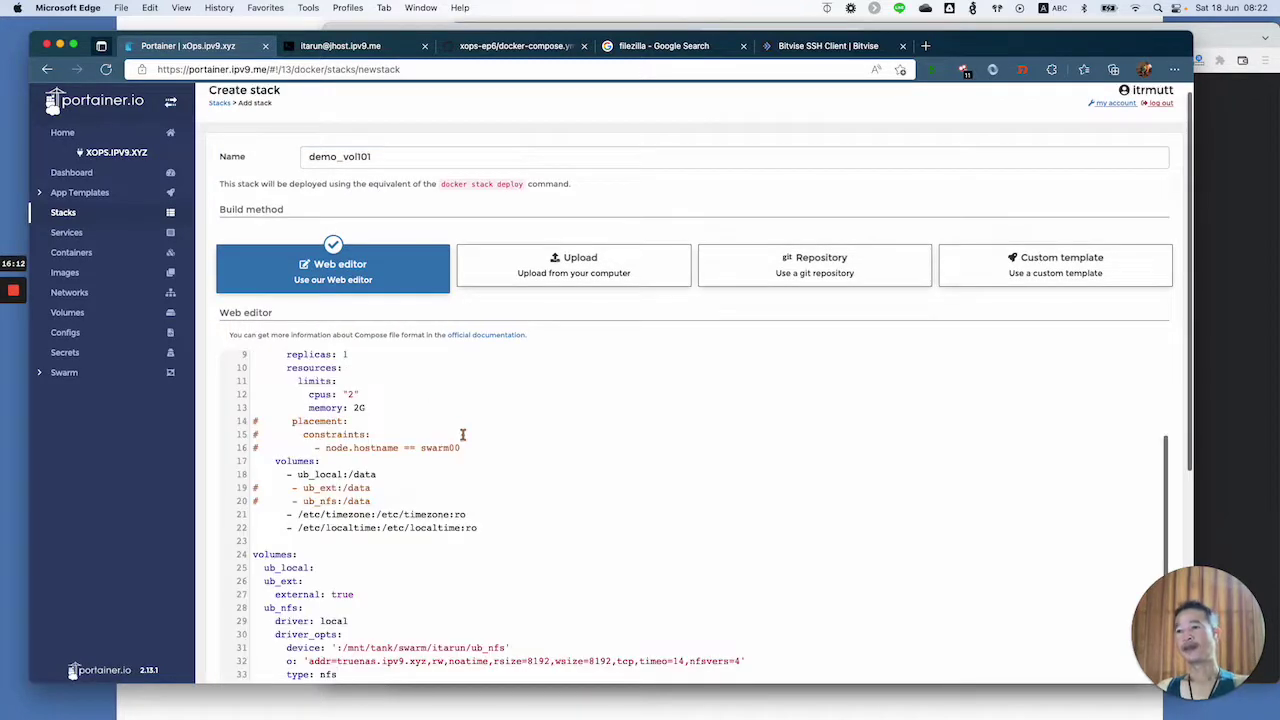
- Comment out the whole top-level volumes section, lines 24 to 33, with # at the start of each line
scroll(463, 435, down, 5)
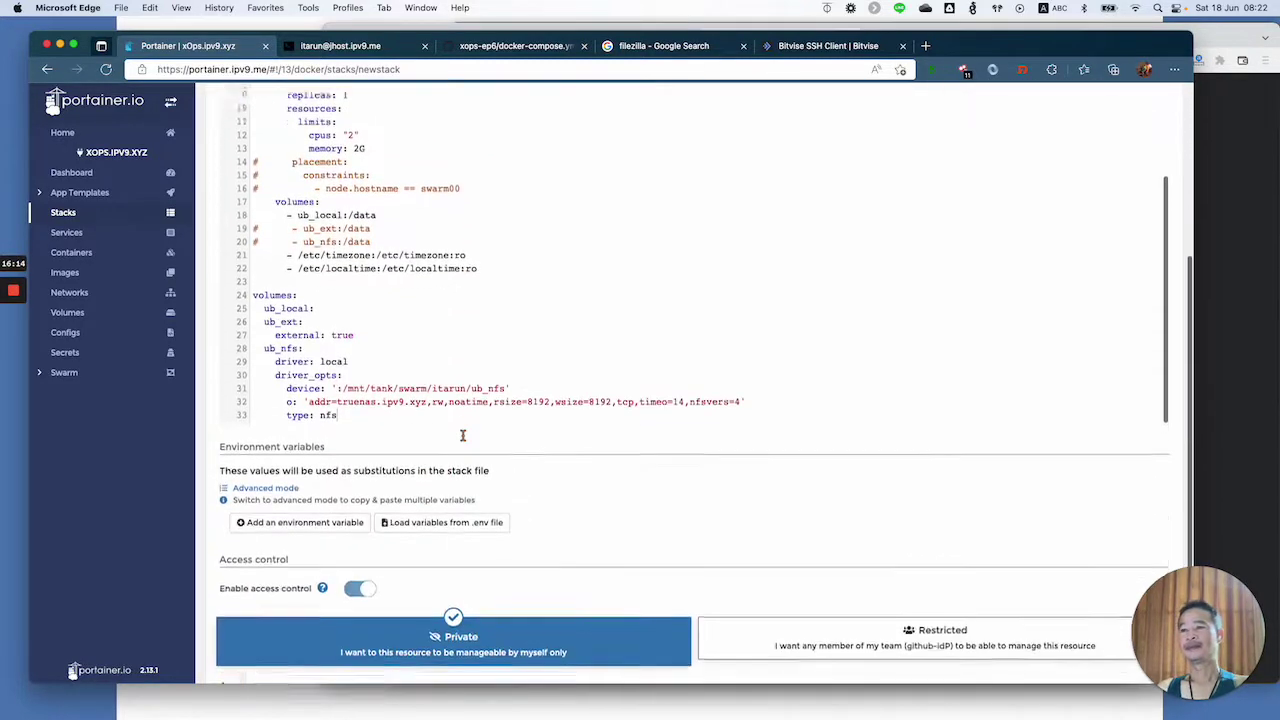
click(252, 272)
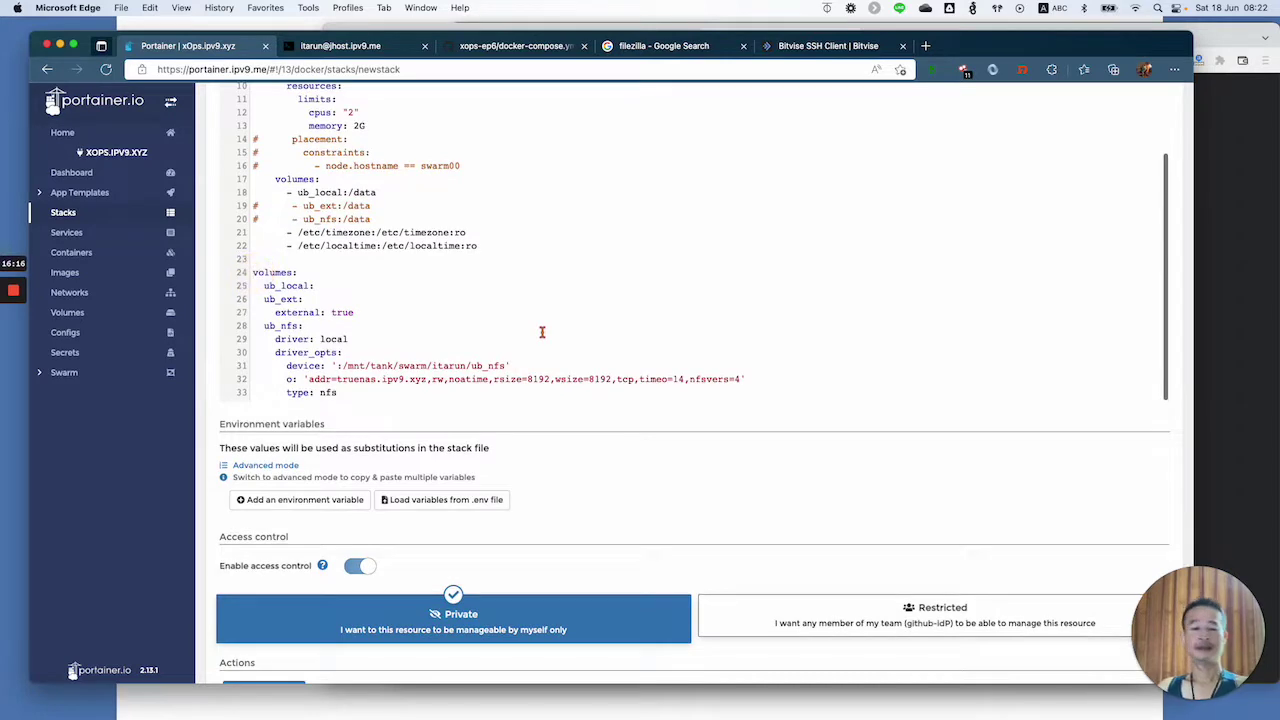
text(#)
click(253, 285)
text(#)
click(254, 299)
text(#)
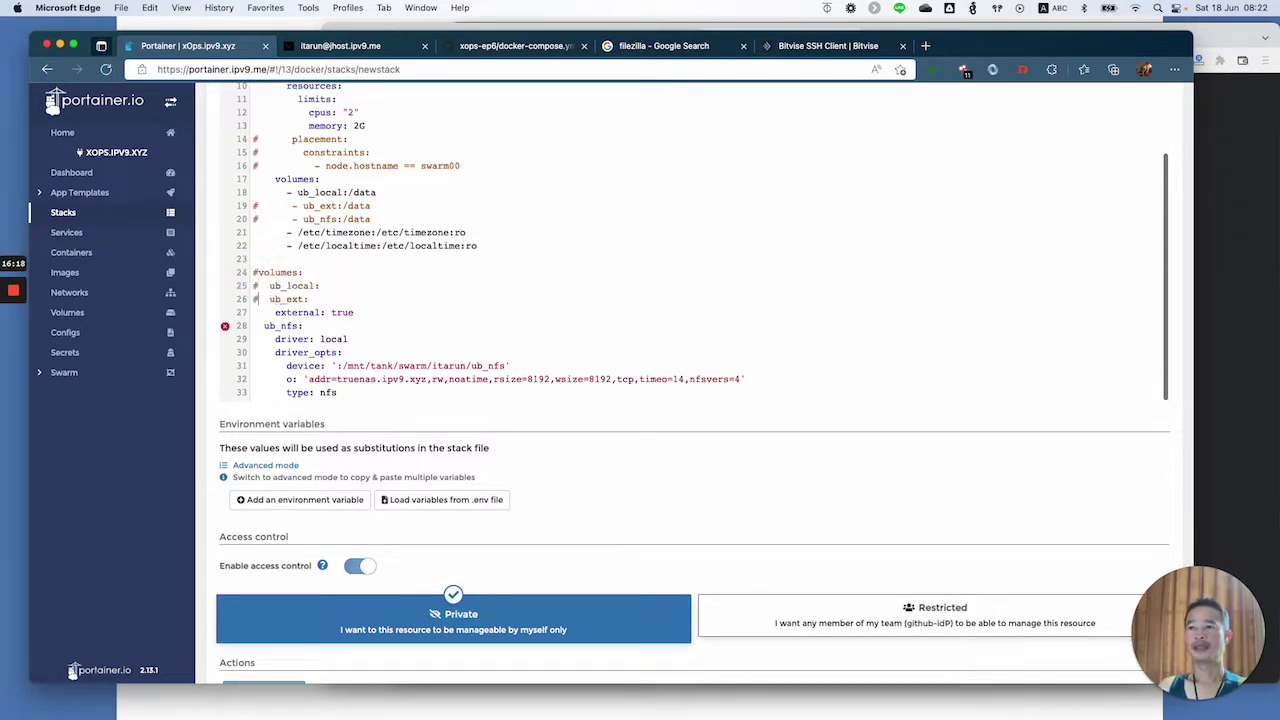
text(#)
key(Down)
key(Home)
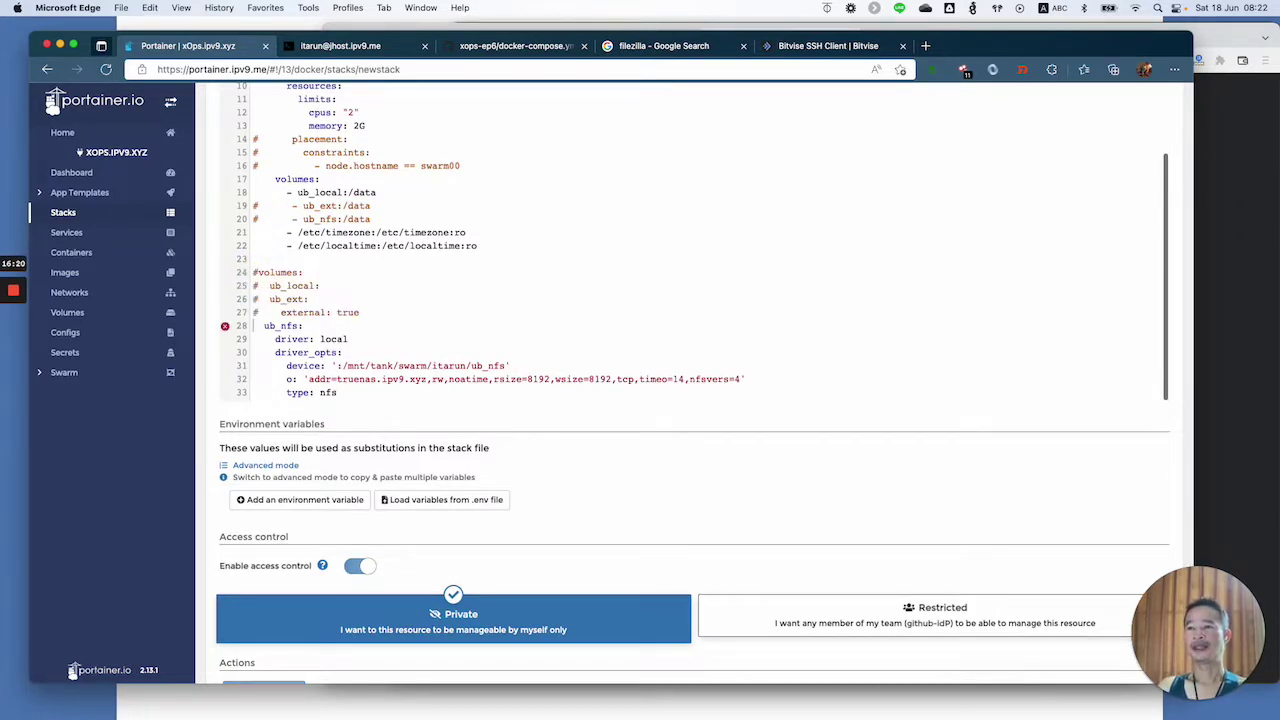
text(#)
key(Down)
key(Home)
text(#)
key(Down)
key(Home)
text(#)
key(Down)
text(#)
key(Down)
key(Home)
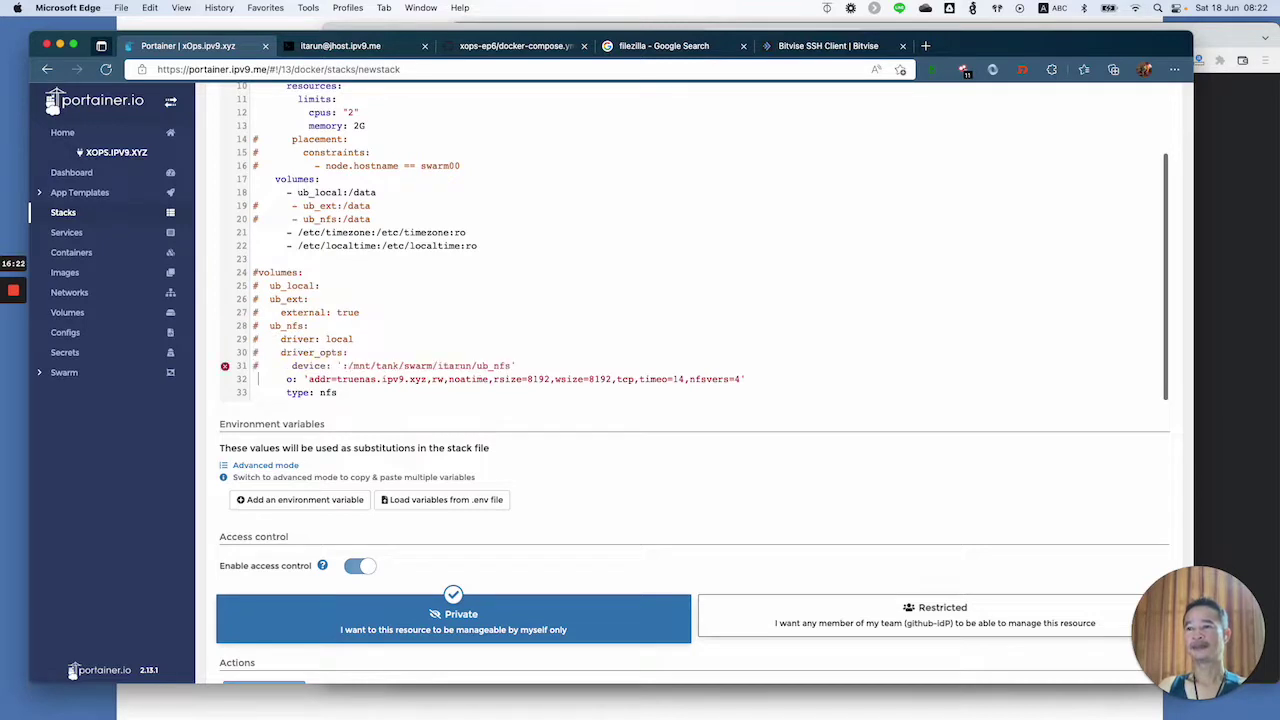
text(#)
key(Down)
key(Home)
text(#)
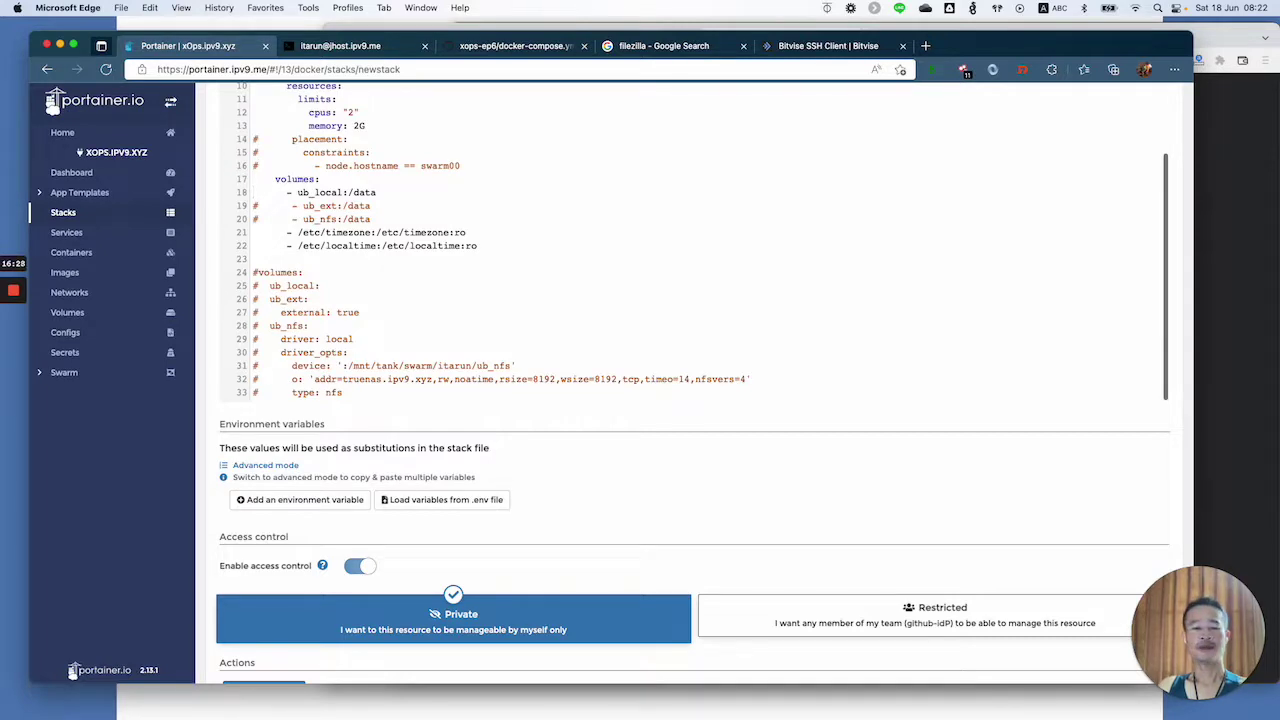
- Comment out the ub_local:/data mount in the service's volumes list with #
text(#)
key(Down)
key(Down)
key(Down)
key(Home)
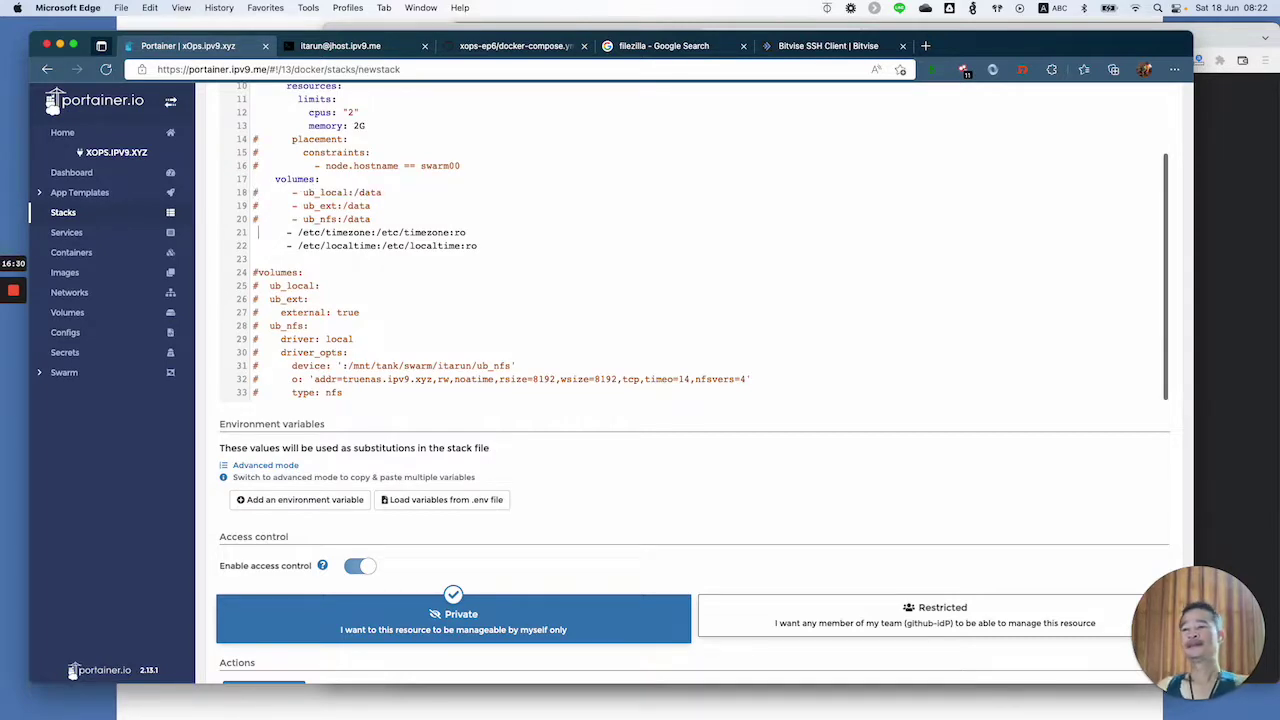
scroll(714, 294, up, 5)
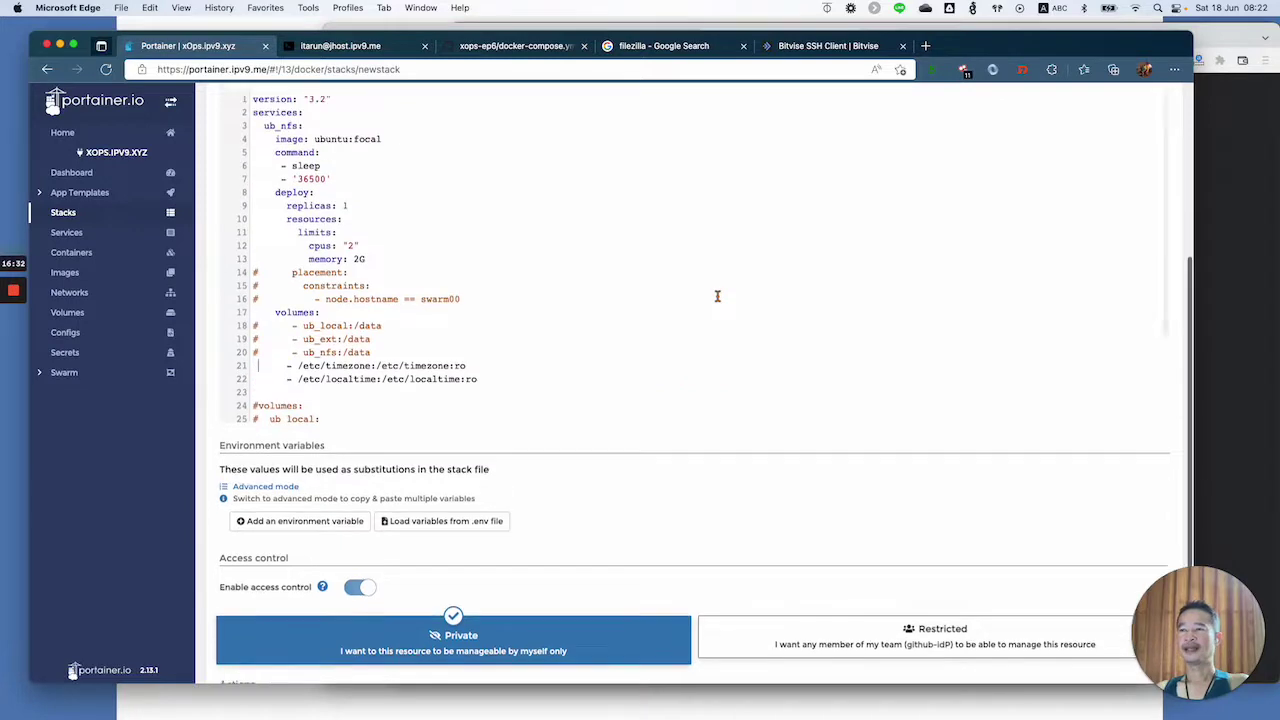
- Review the edited compose file and the stack name, and deploy the demo_vol101 stack with private access
scroll(715, 305, up, 3)
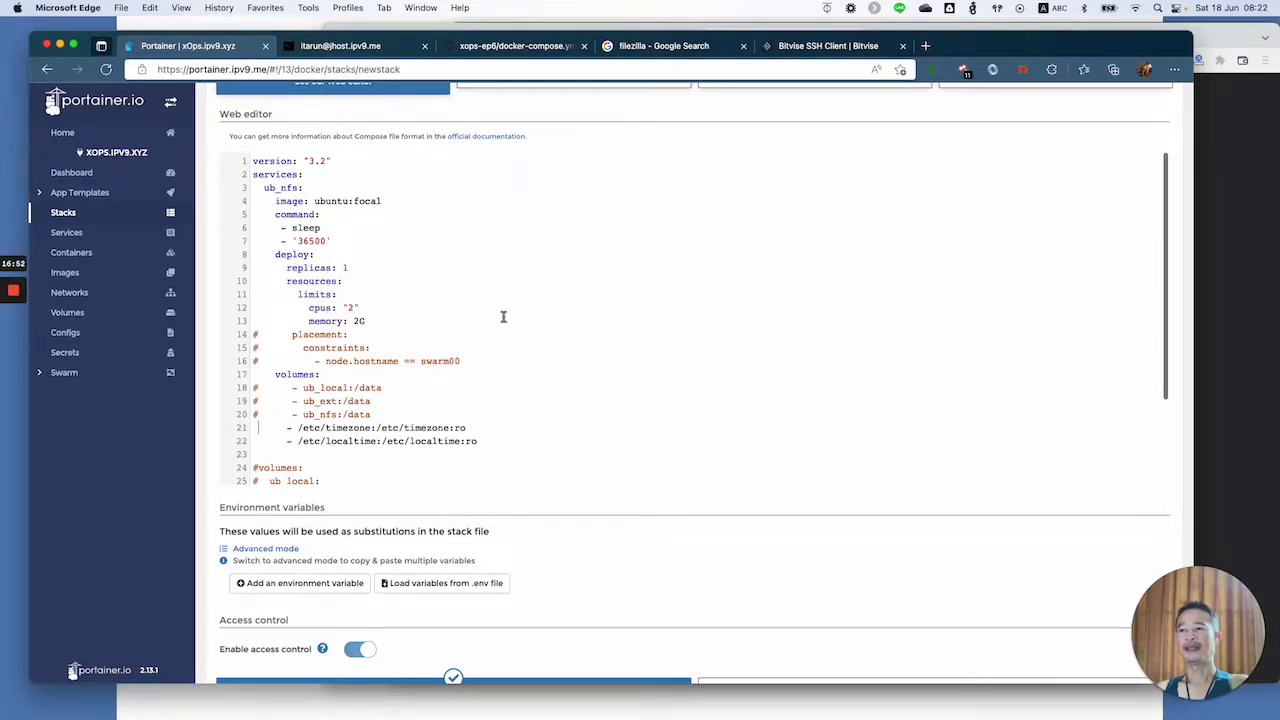
scroll(503, 316, down, 3)
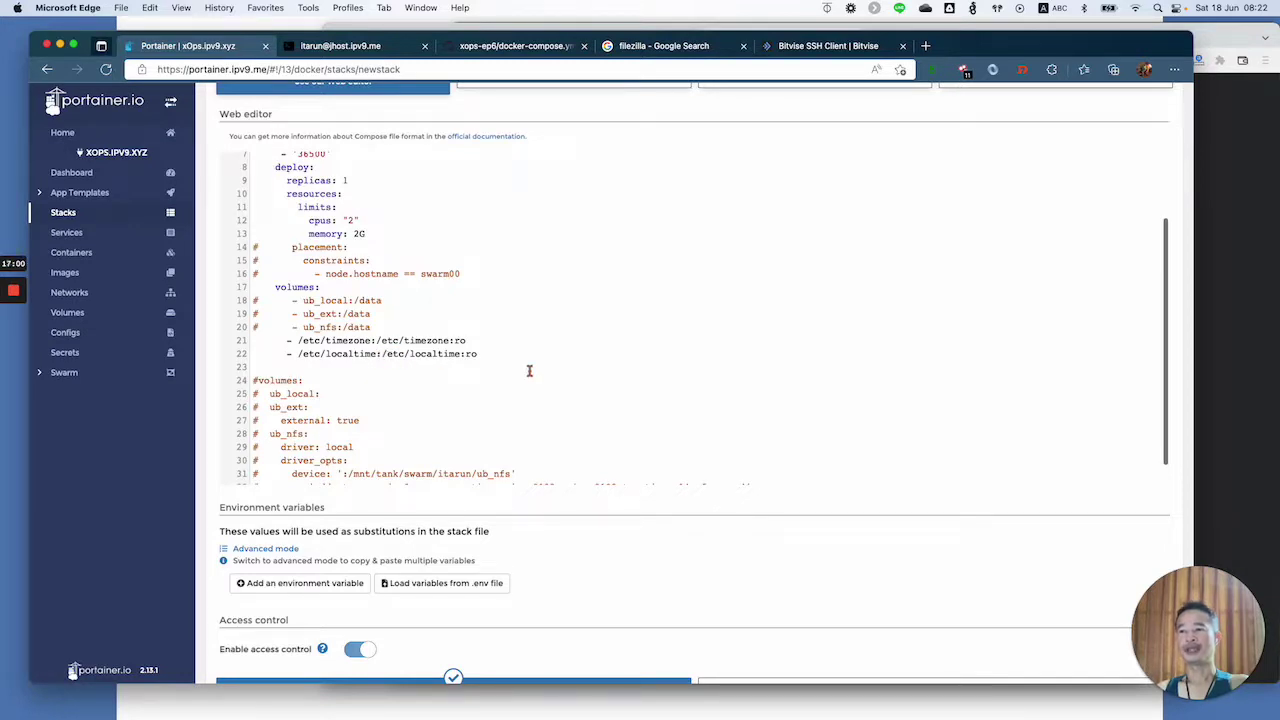
scroll(529, 370, down, 1)
scroll(529, 370, down, 2)
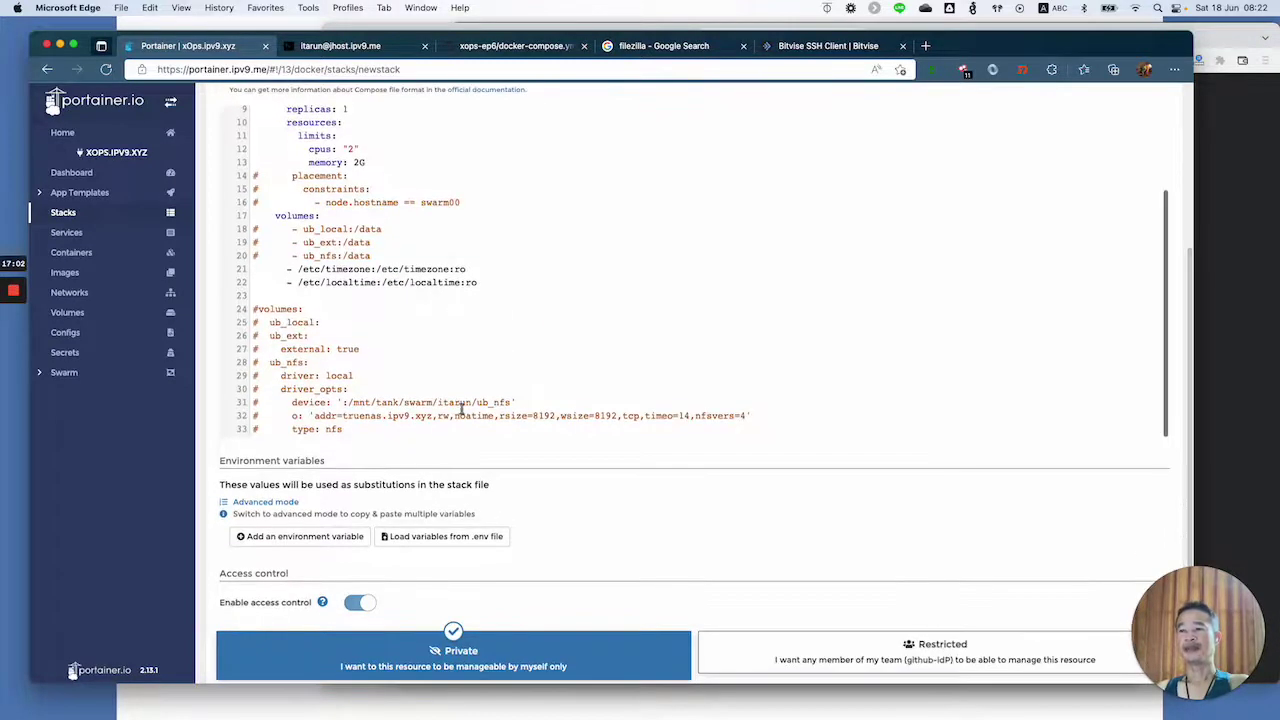
scroll(470, 405, up, 5)
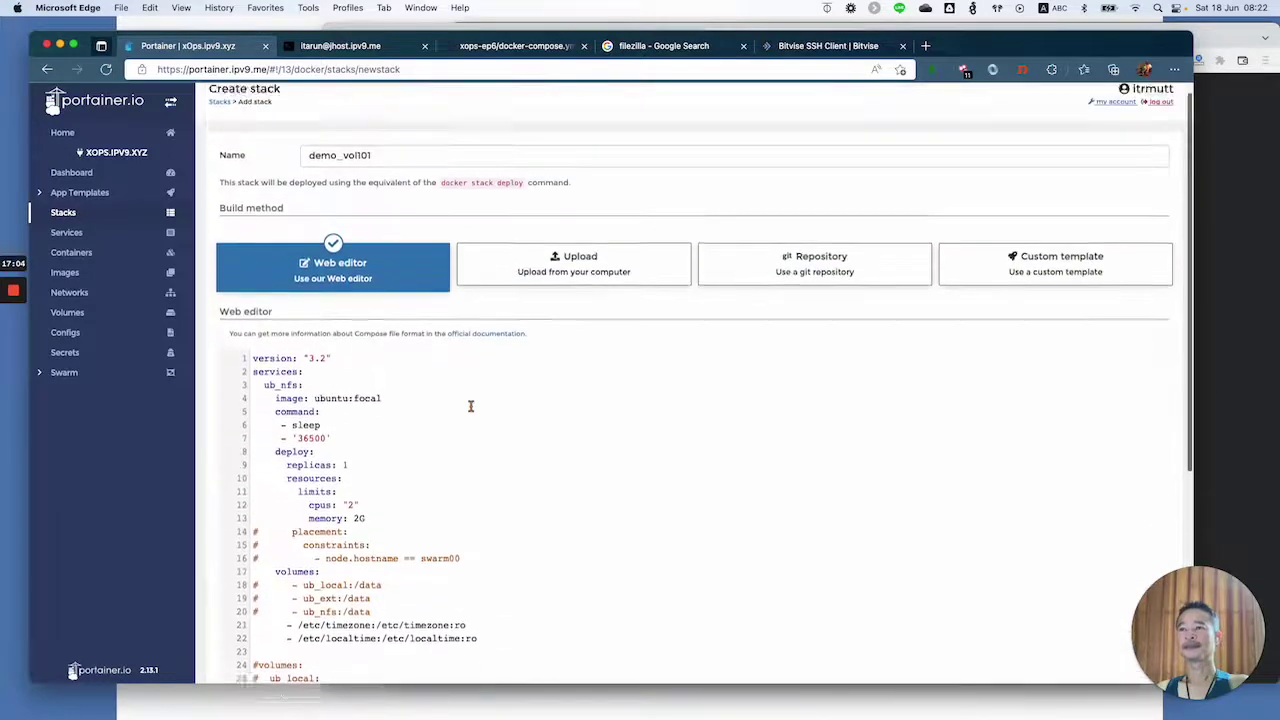
scroll(470, 405, down, 3)
scroll(470, 405, down, 5)
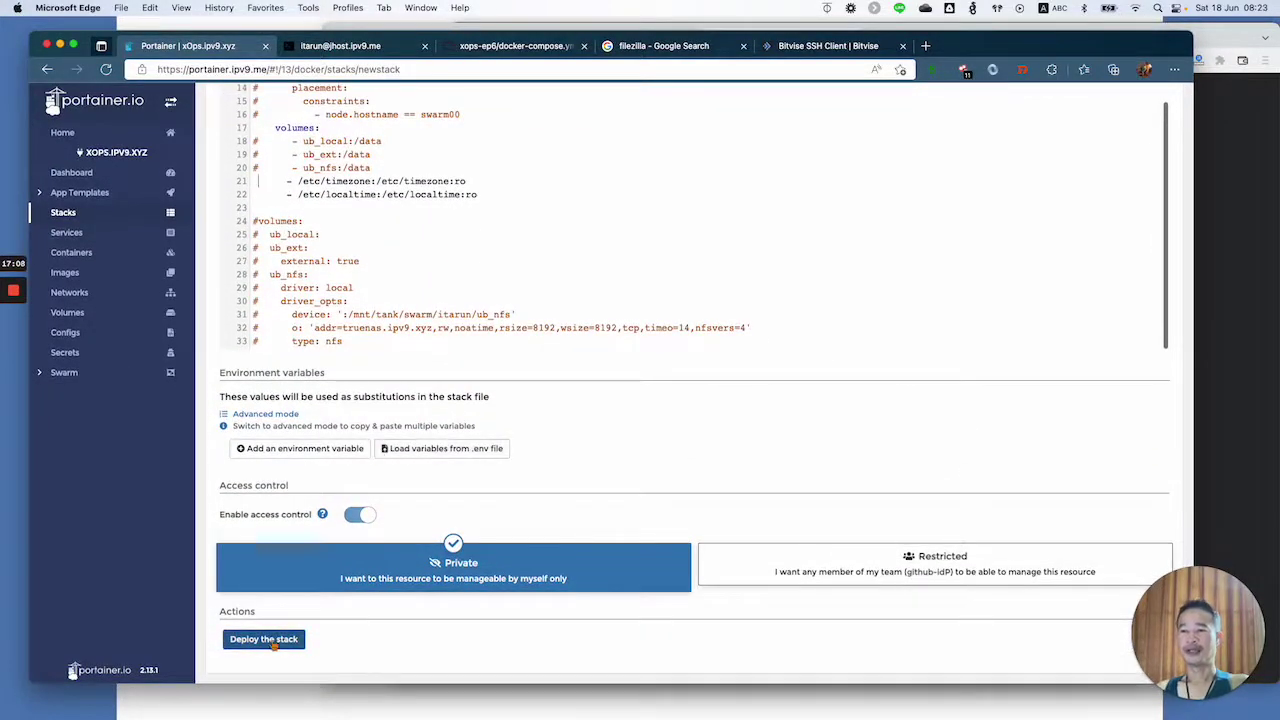
click(274, 644)
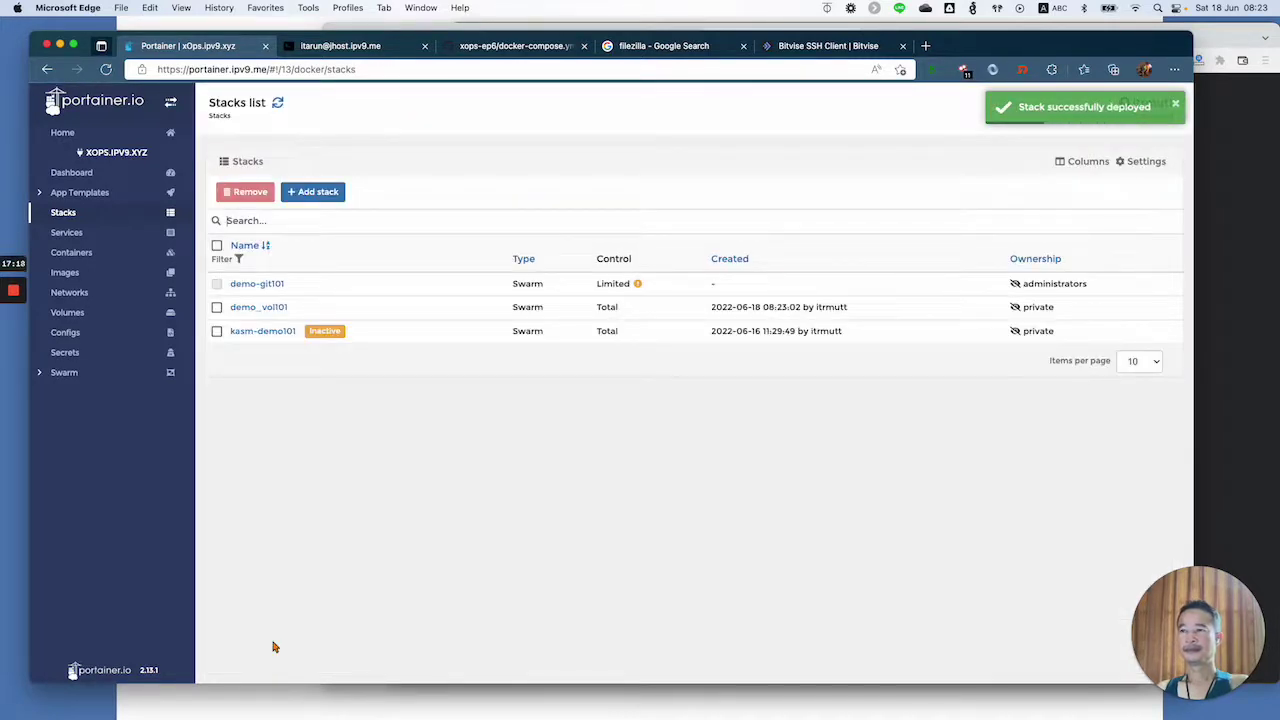
- Open the demo_vol101 stack's details and expand the demo_vol101_ub_nfs service to check its task and node
click(260, 308)
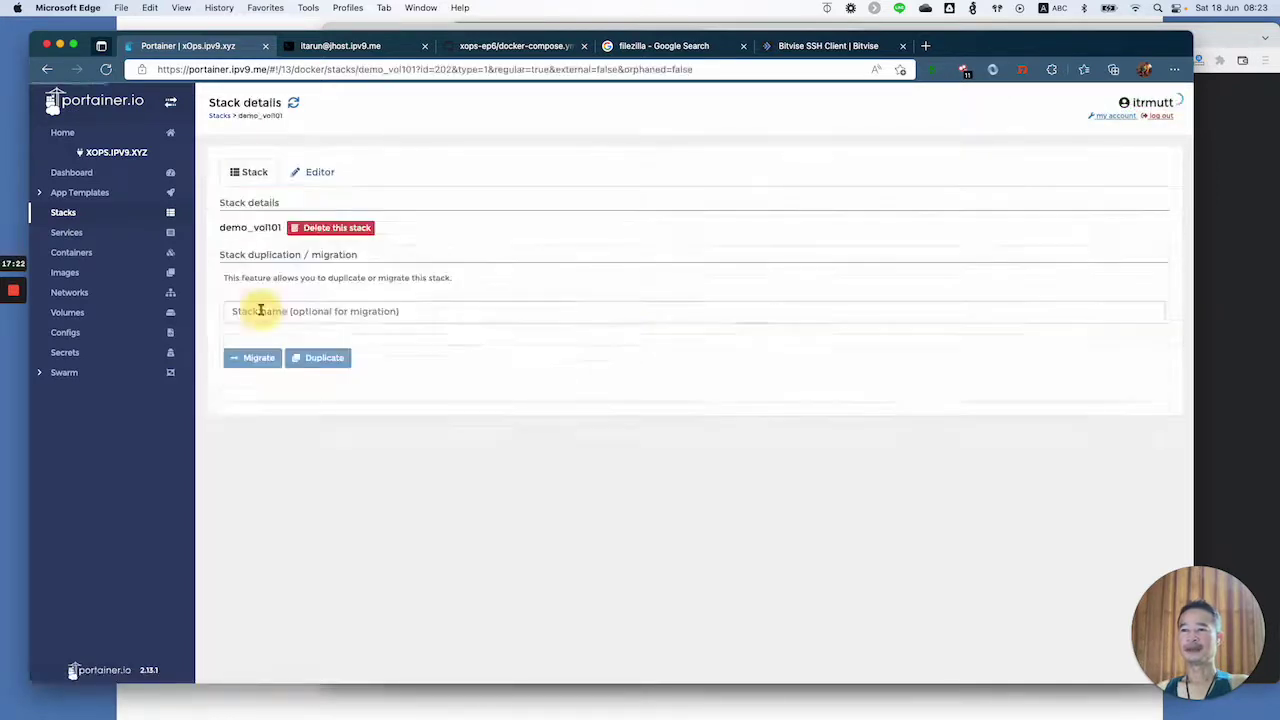
scroll(541, 357, down, 2)
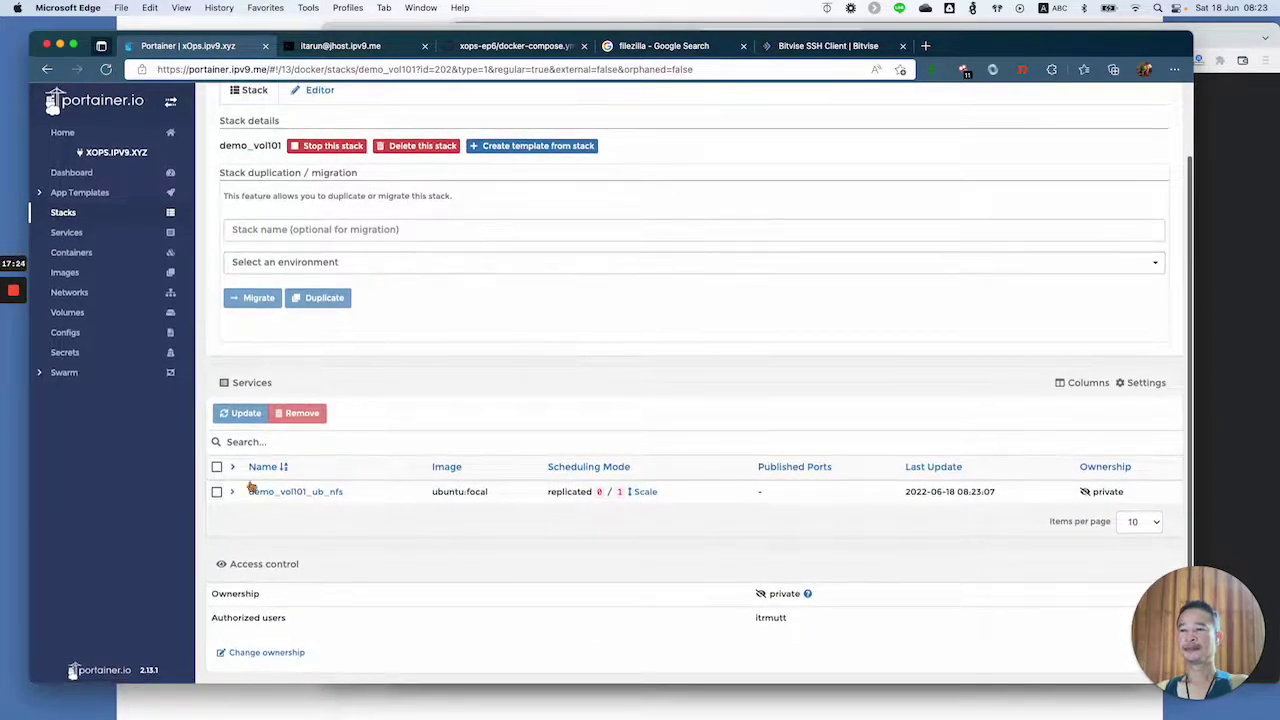
click(232, 493)
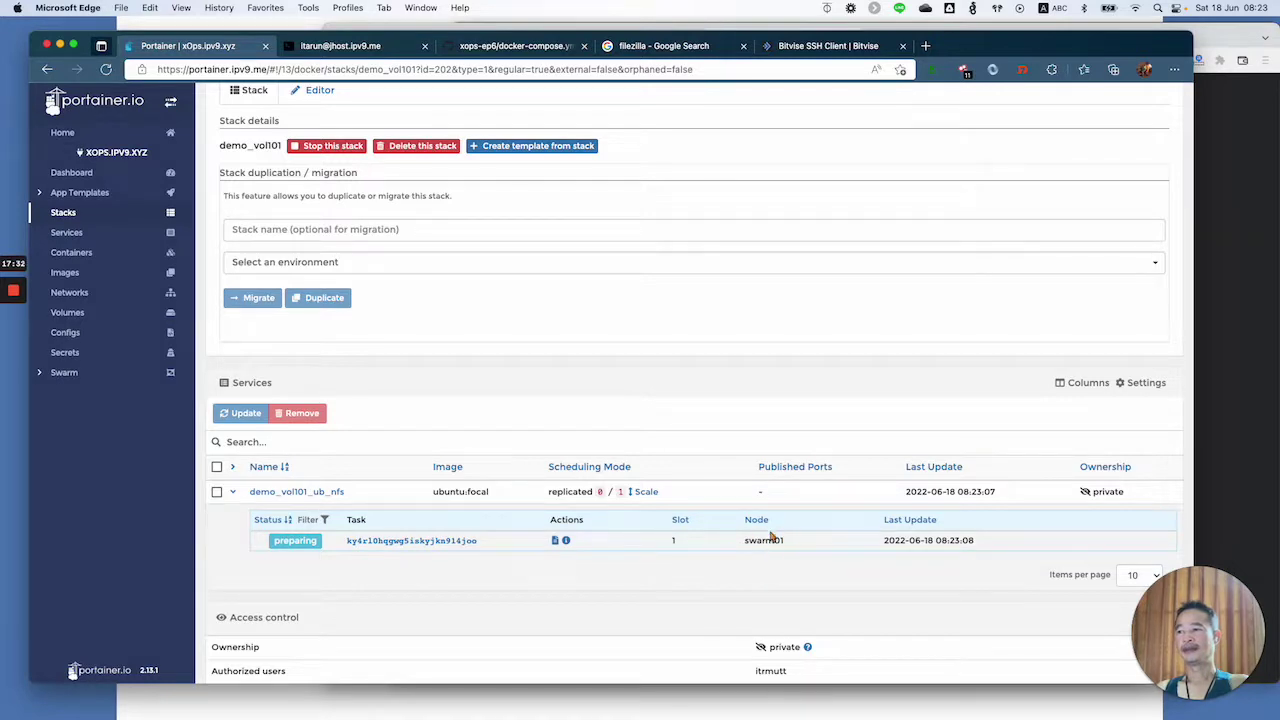
- Open the Docker Swarm visualizer at xops22.ipv9.me in a new browser tab
click(925, 46)
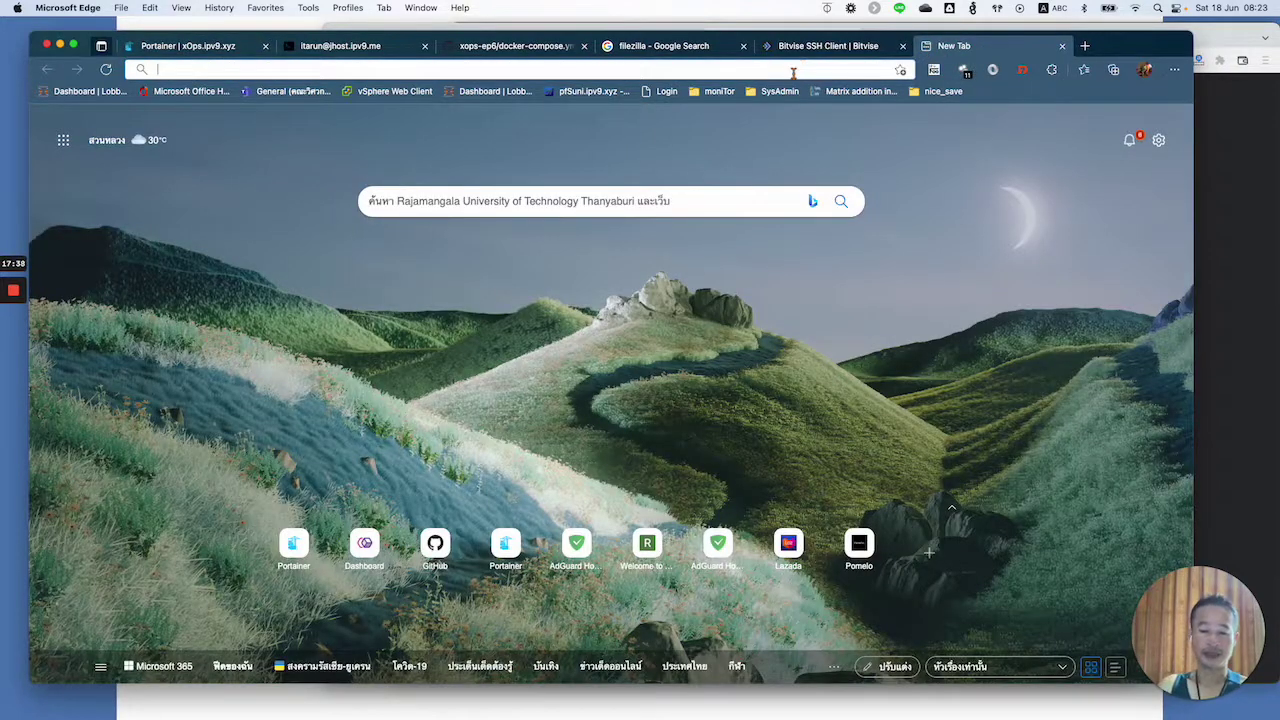
text(ops)
key(BackSpace)
key(BackSpace)
key(BackSpace)
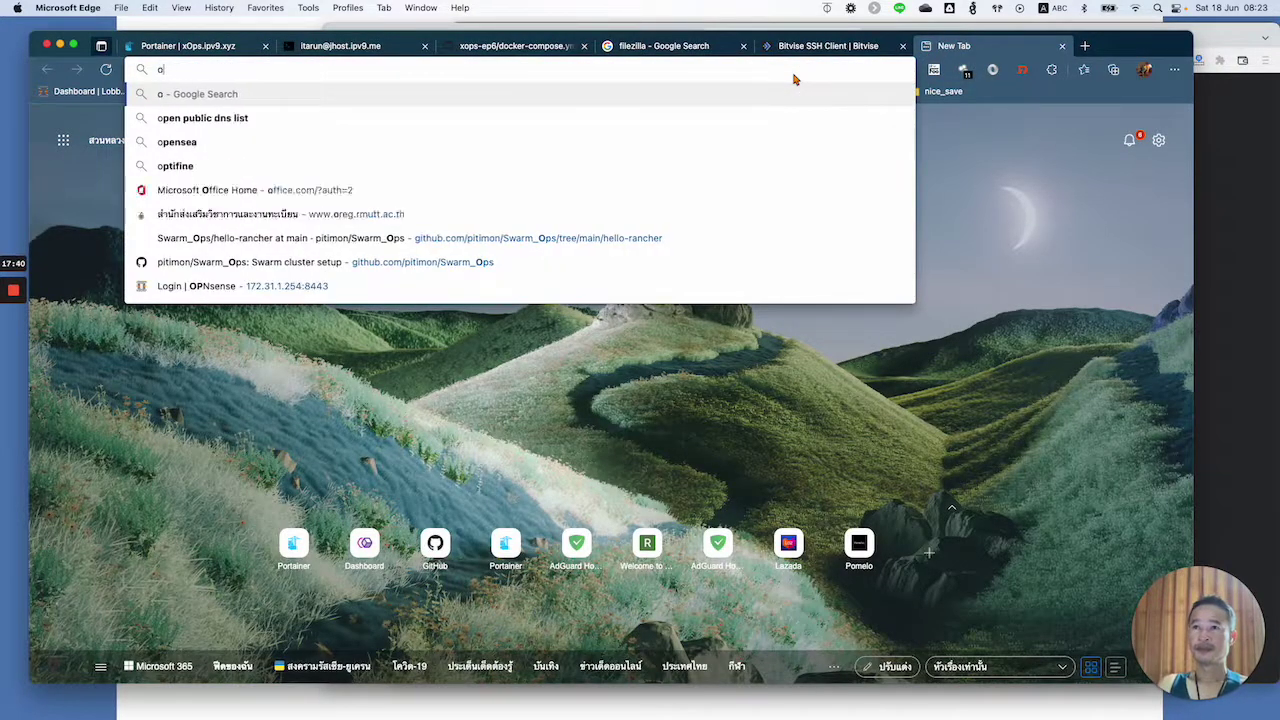
text(xops22.)
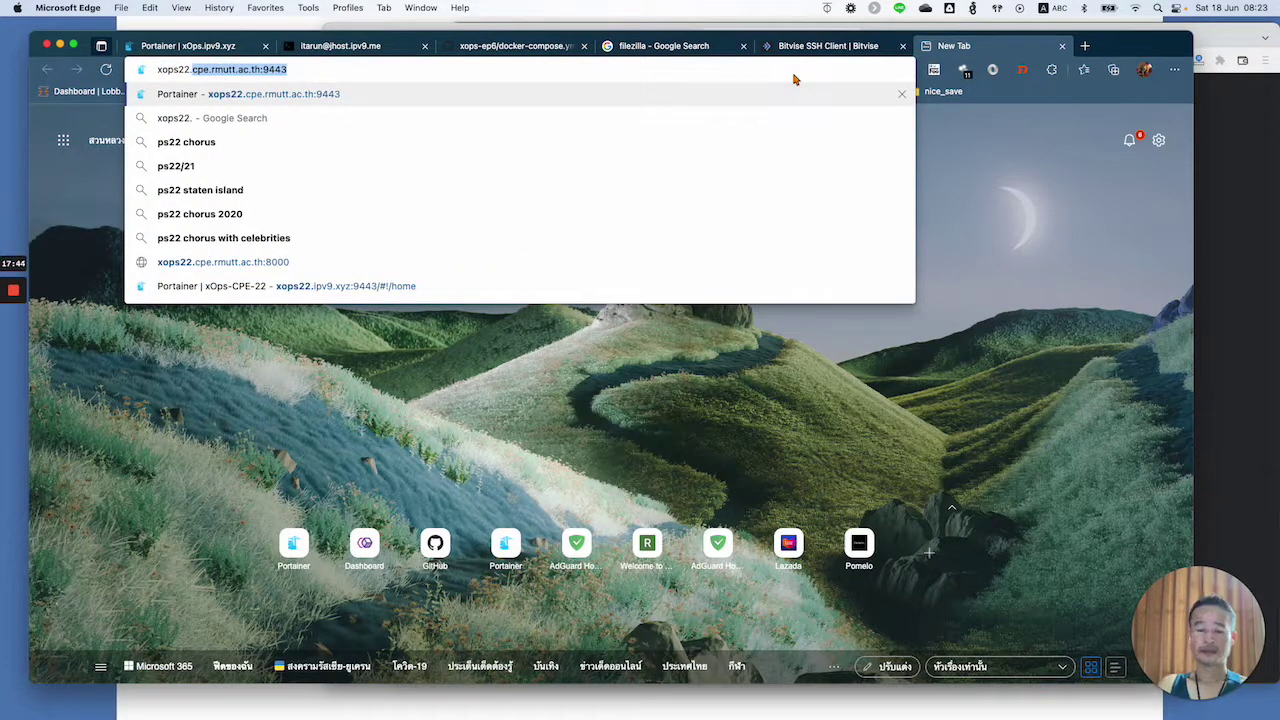
text(ipv9.me)
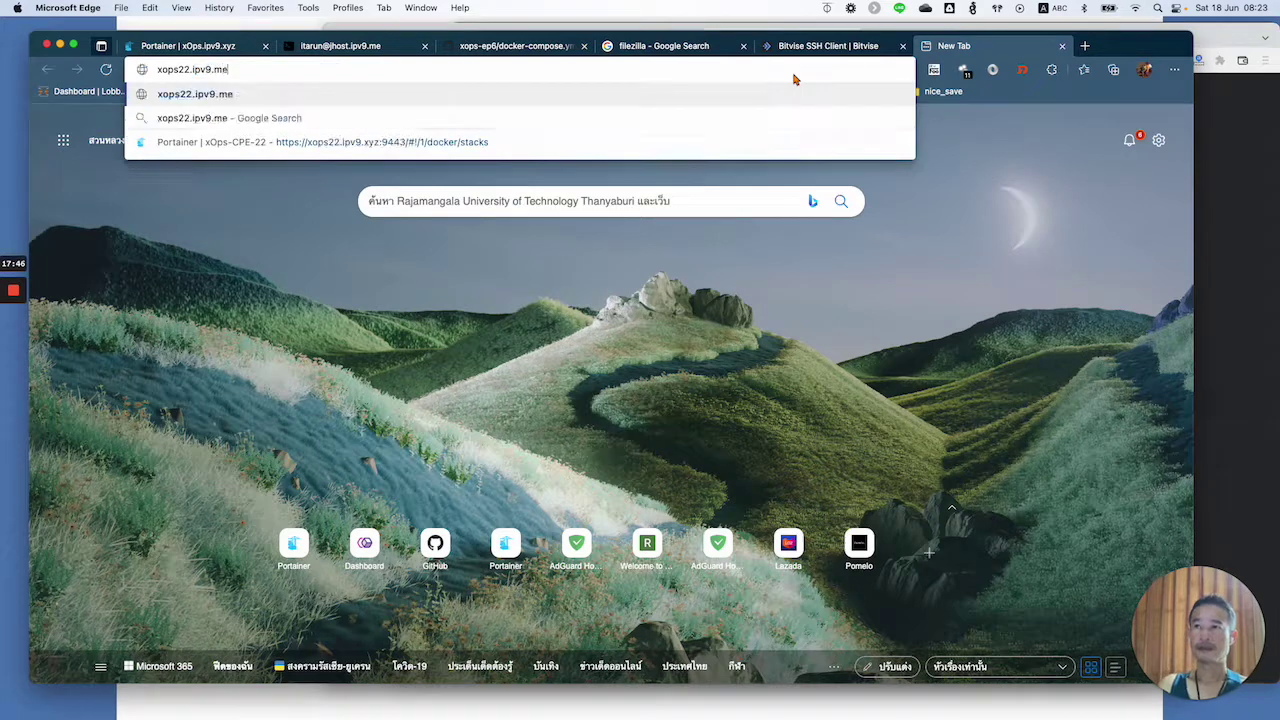
key(Return)
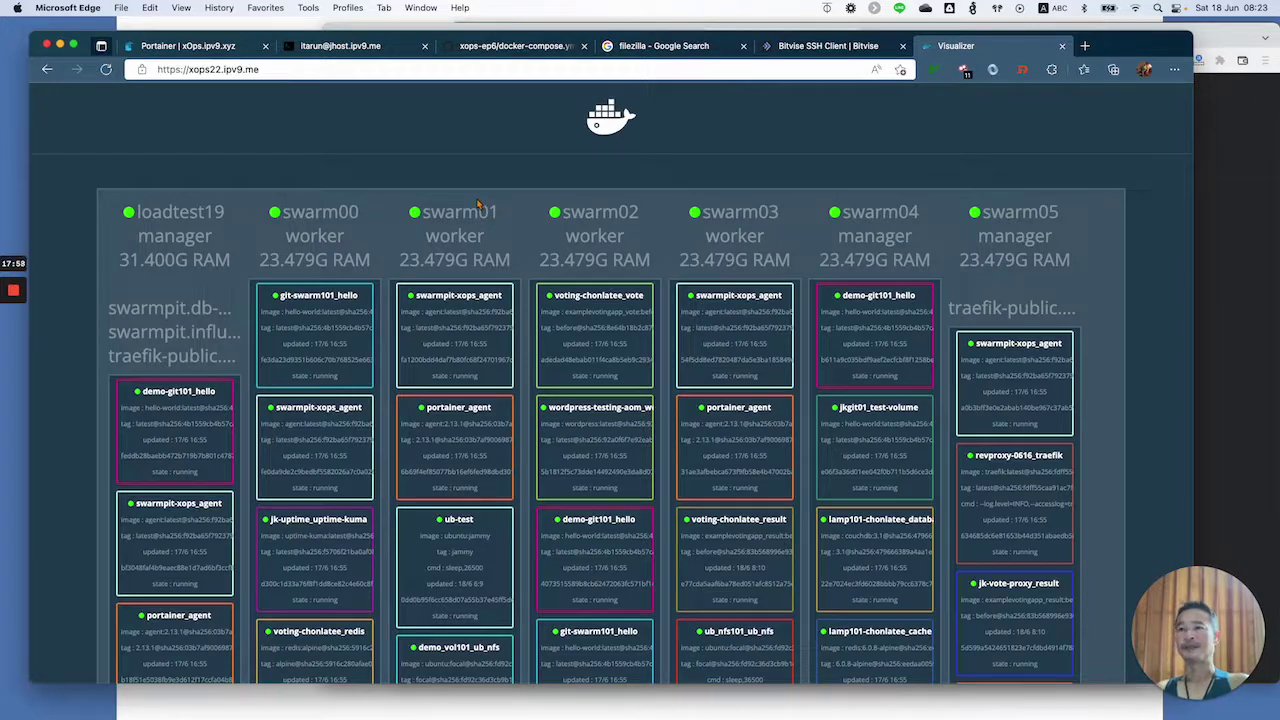
- Locate the demo_vol101_ub_nfs container in the visualizer and compare its node with the task's node in Portainer
scroll(478, 203, down, 3)
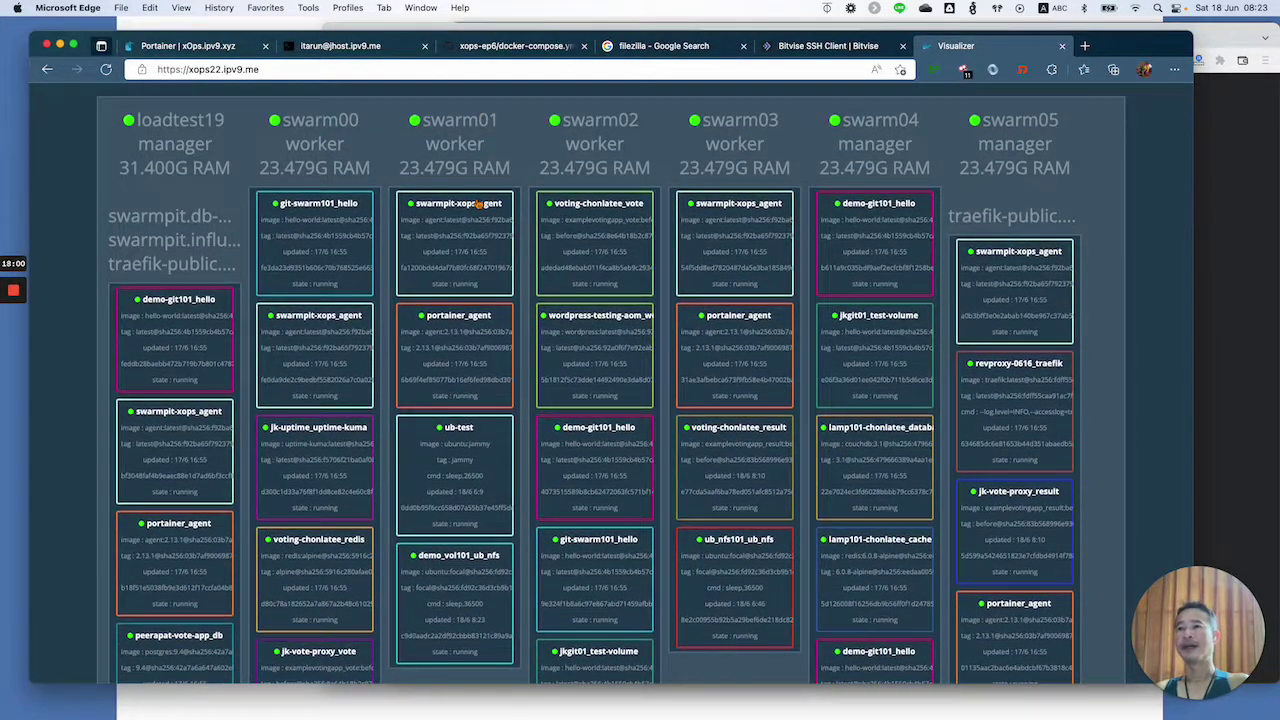
scroll(478, 203, up, 3)
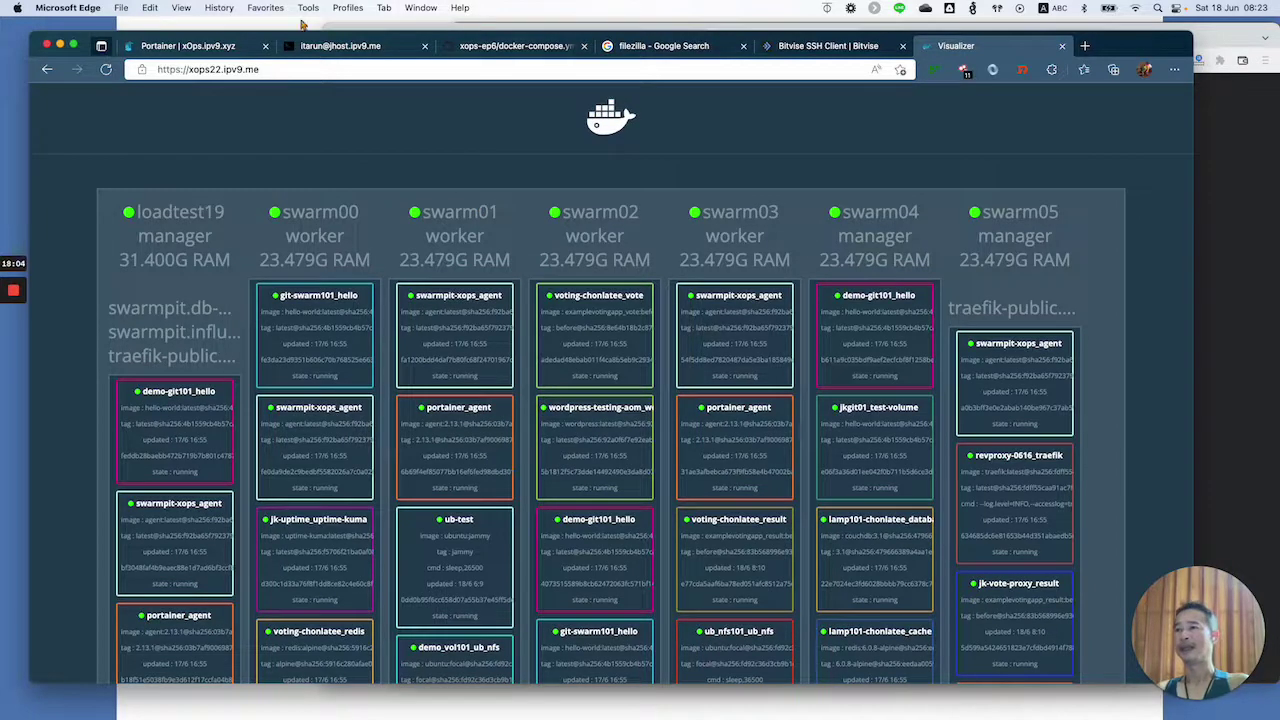
click(188, 50)
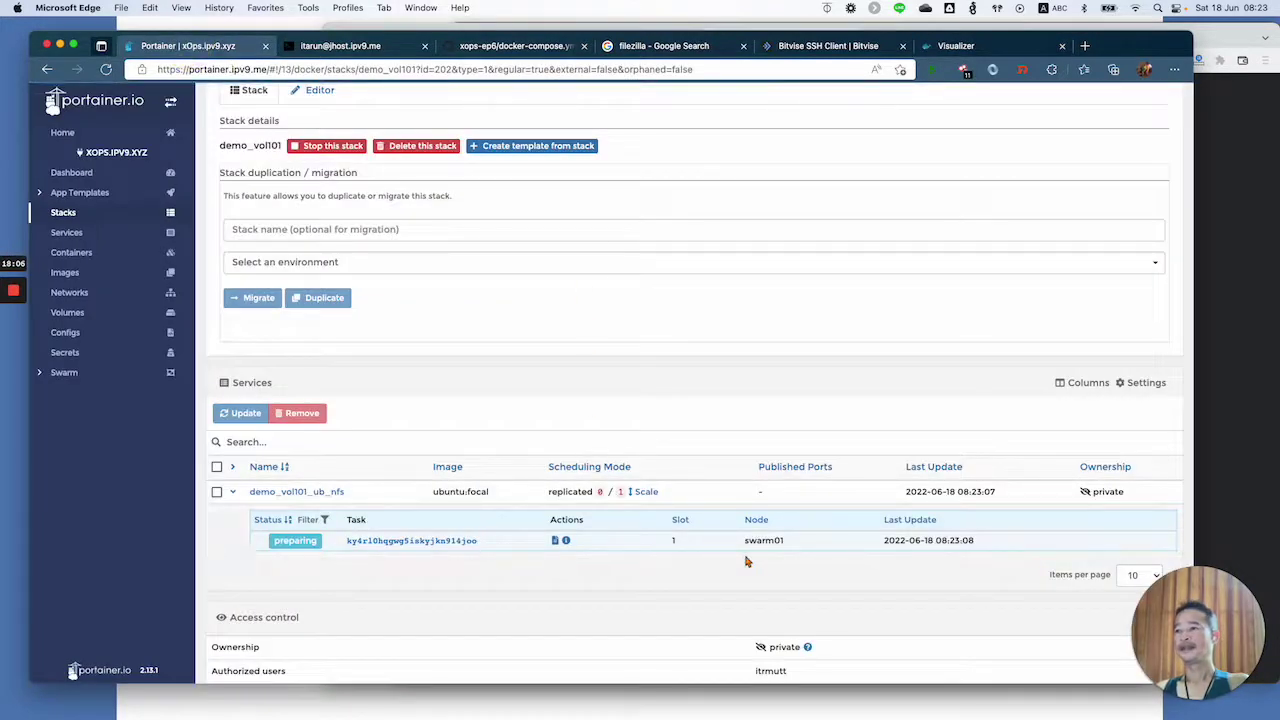
click(997, 45)
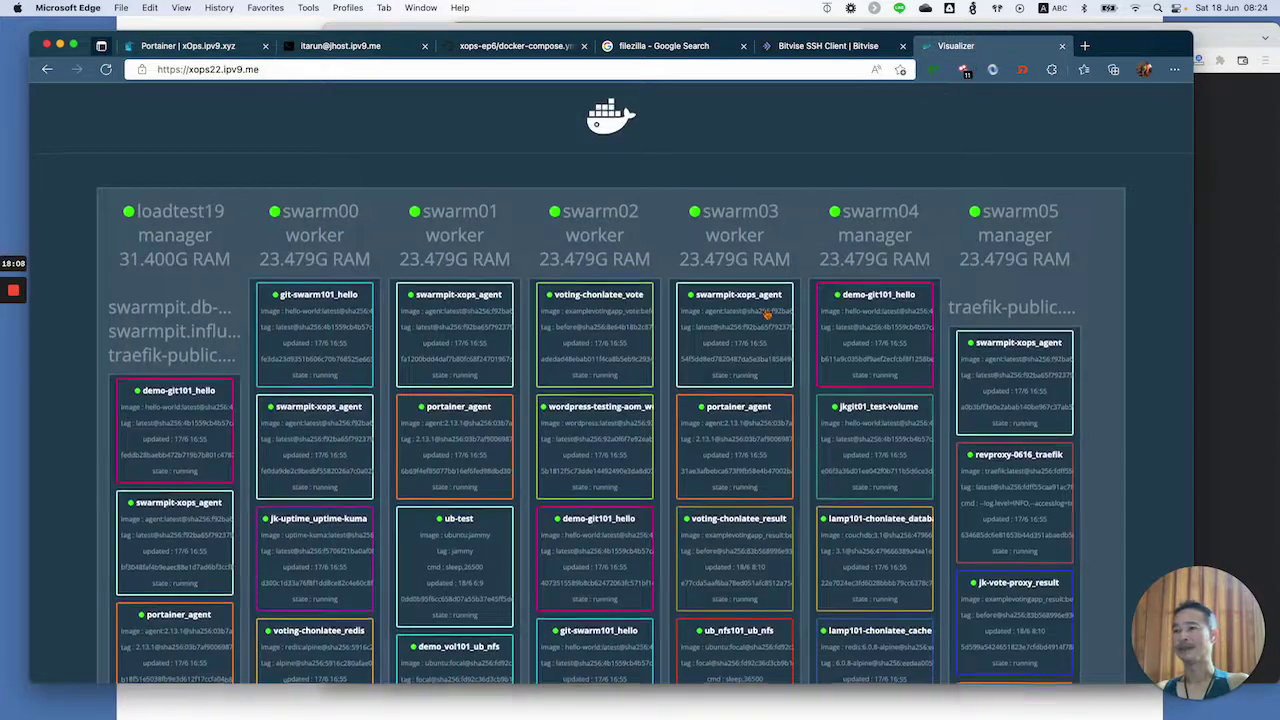
scroll(437, 142, down, 5)
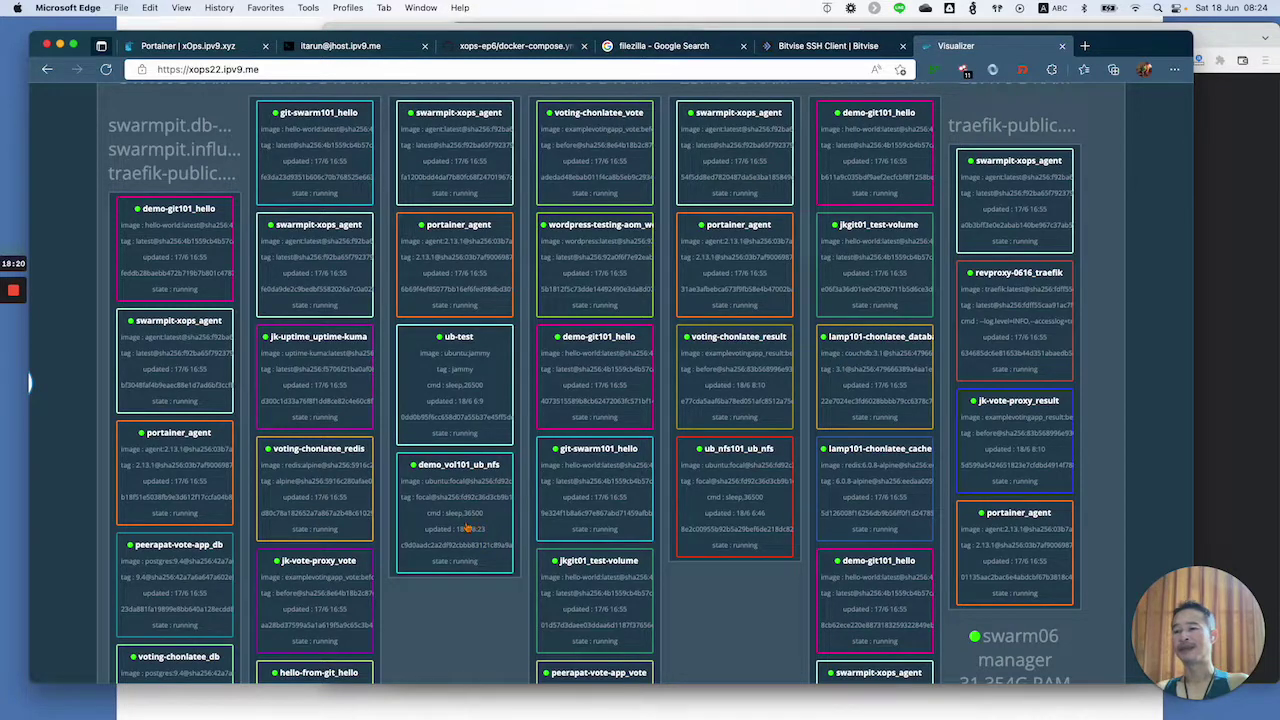
scroll(466, 527, up, 4)
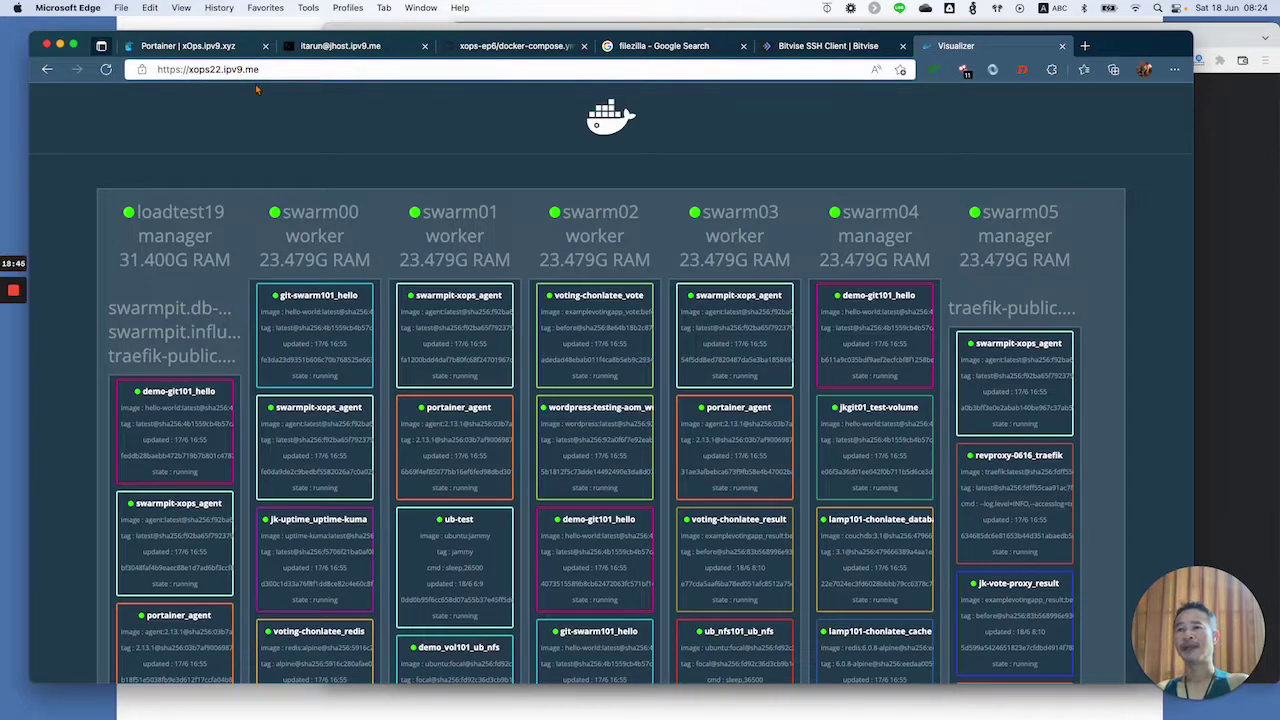
- Open Portainer's cluster visualizer from the dashboard and examine which node hosts the demo_vol101_ub_nfs task
click(200, 46)
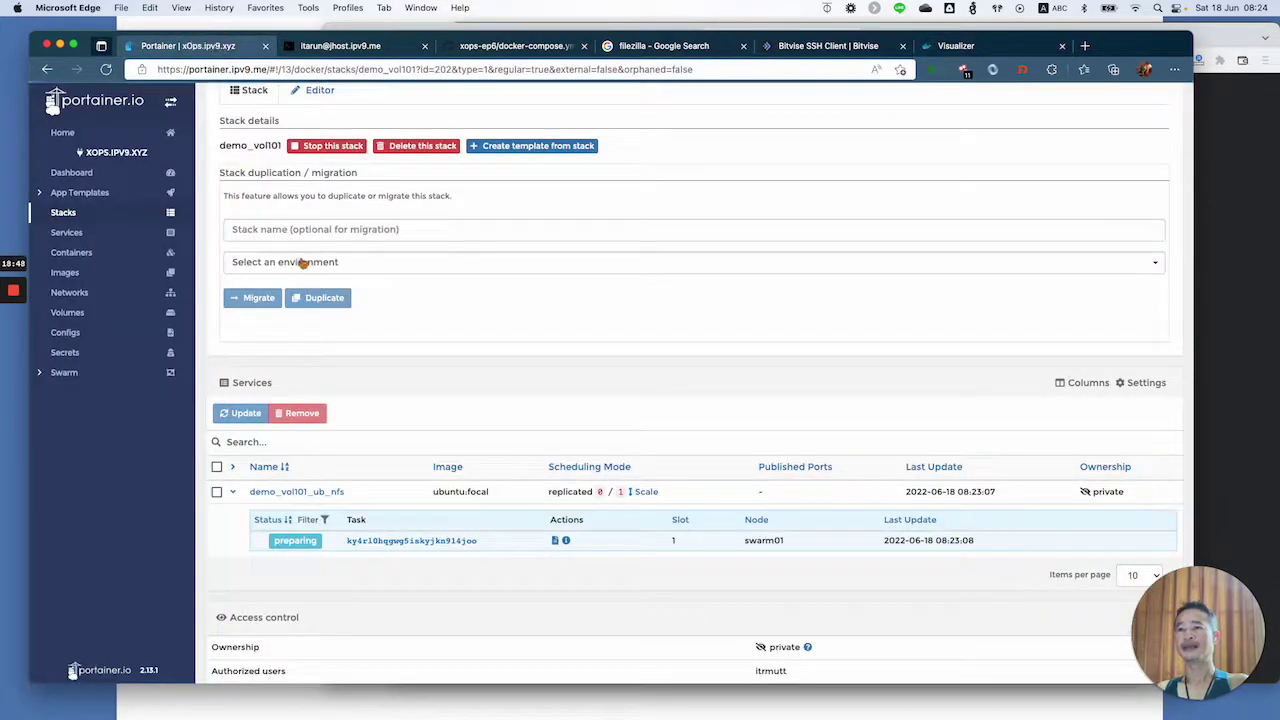
scroll(303, 259, up, 2)
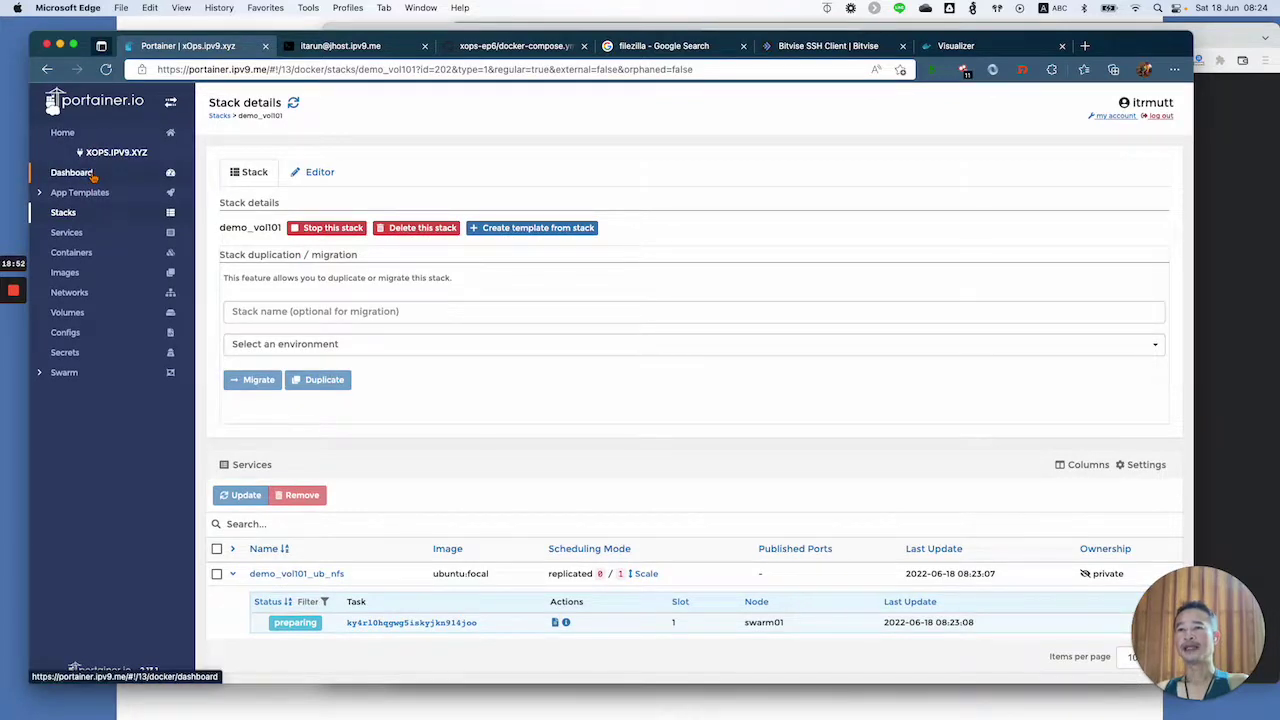
click(90, 174)
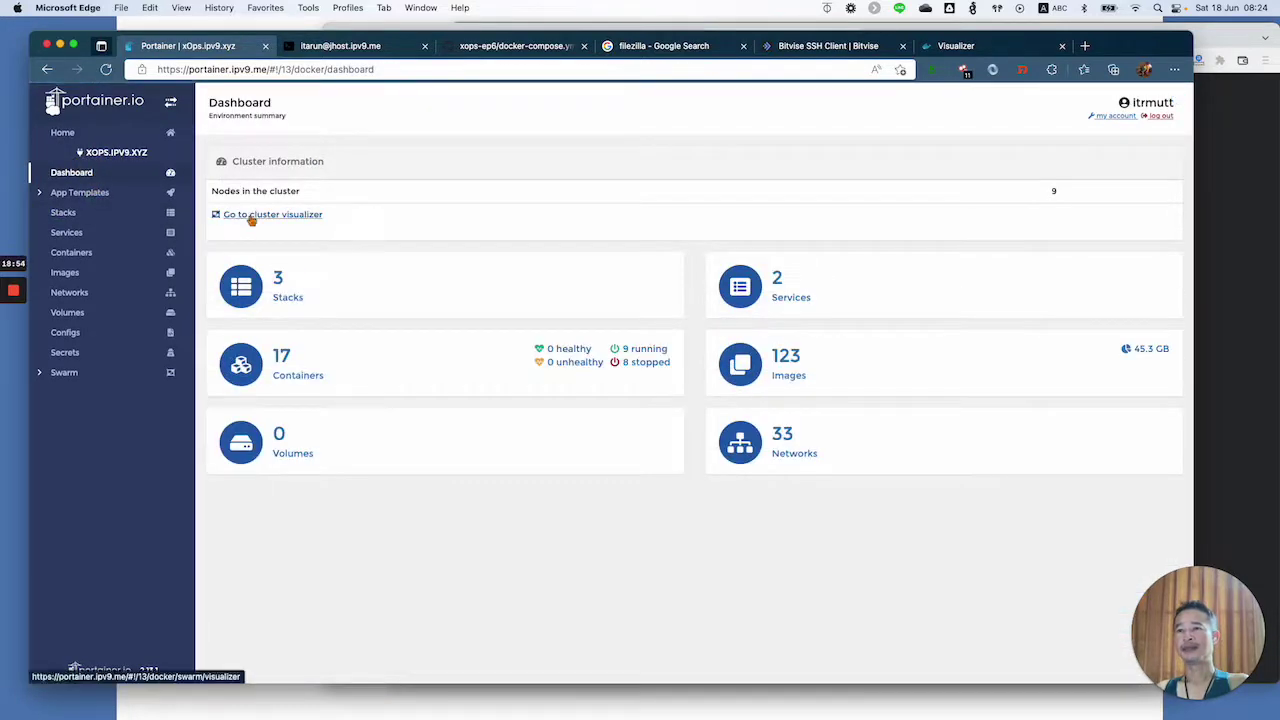
click(251, 218)
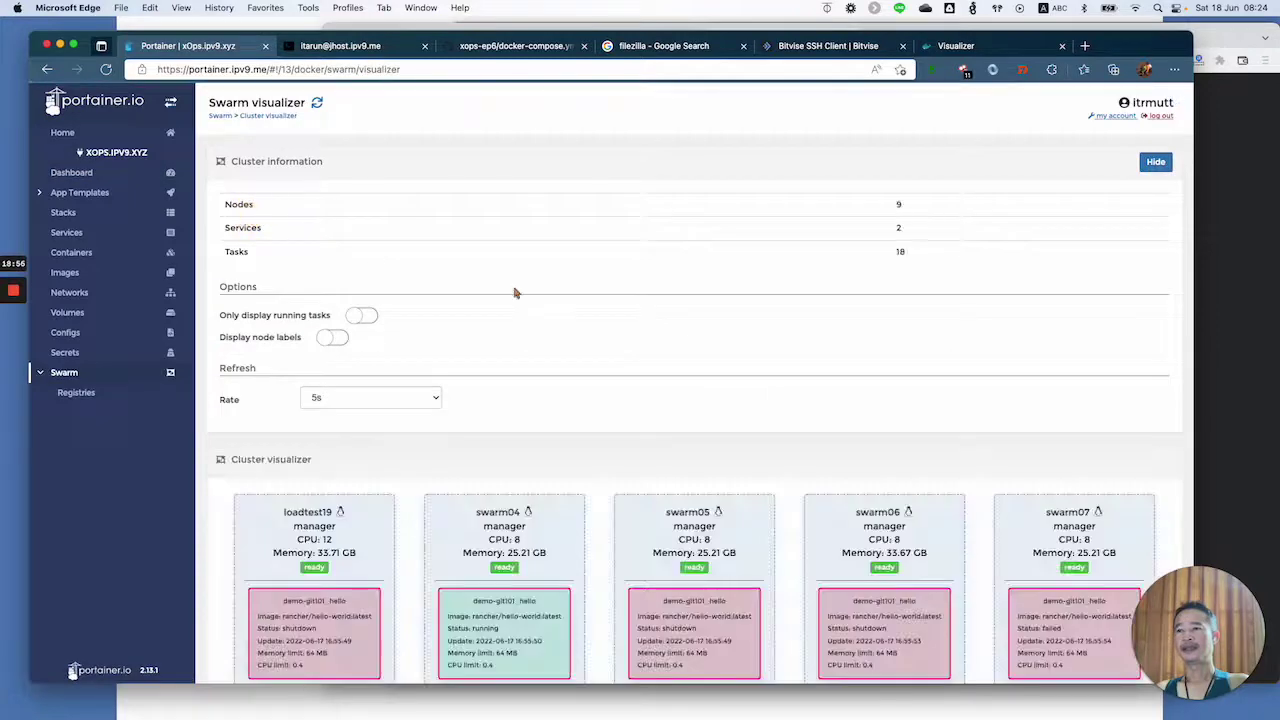
scroll(515, 290, down, 5)
scroll(515, 290, down, 5)
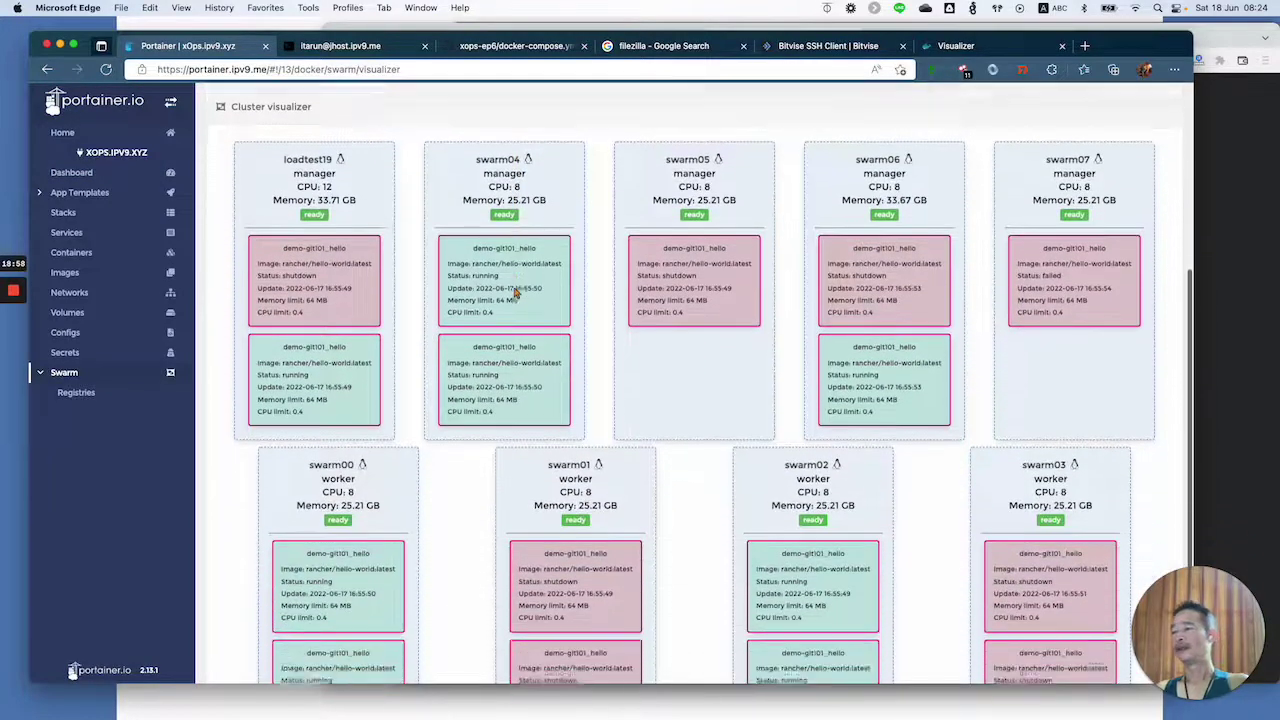
scroll(515, 292, down, 2)
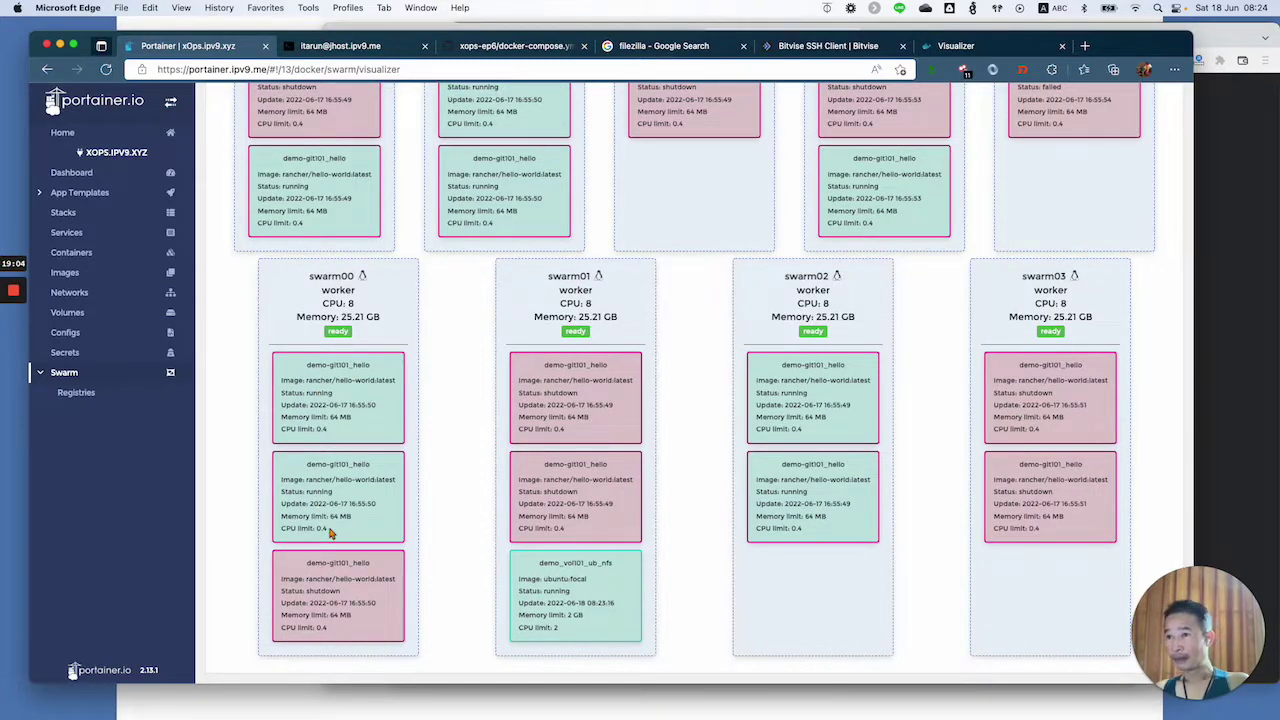
scroll(330, 533, up, 8)
scroll(334, 534, down, 7)
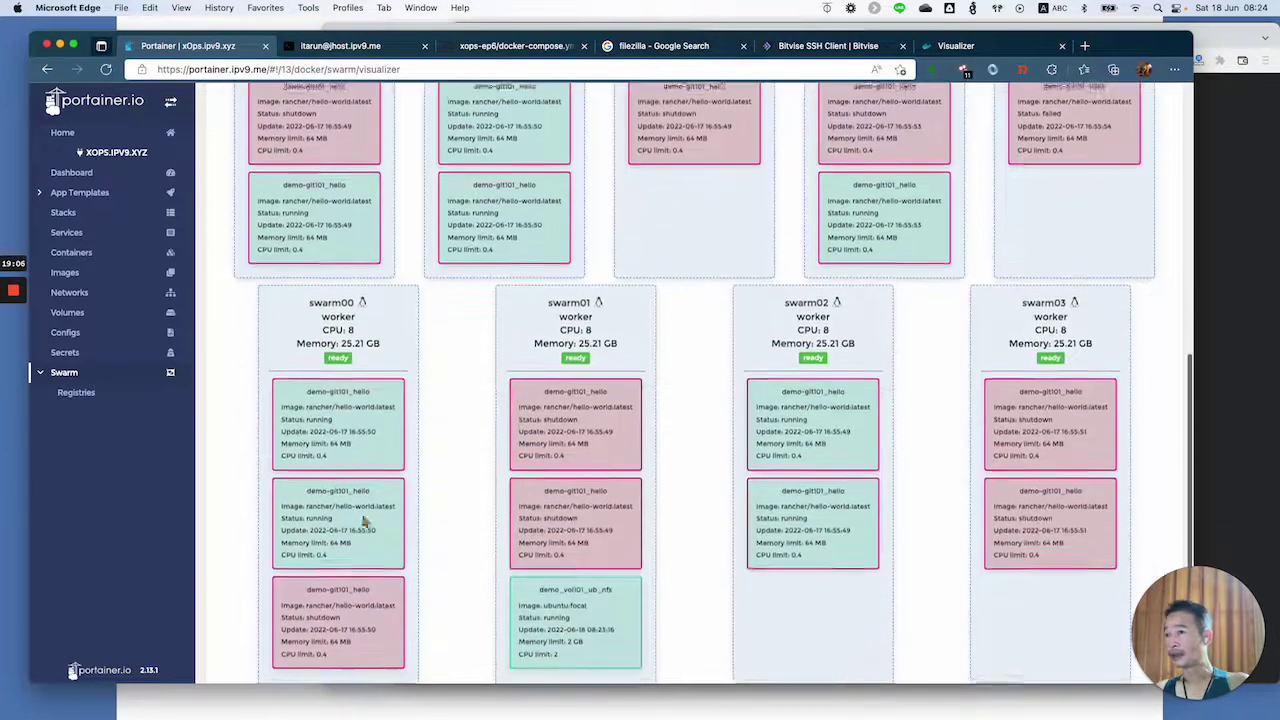
scroll(645, 405, down, 1)
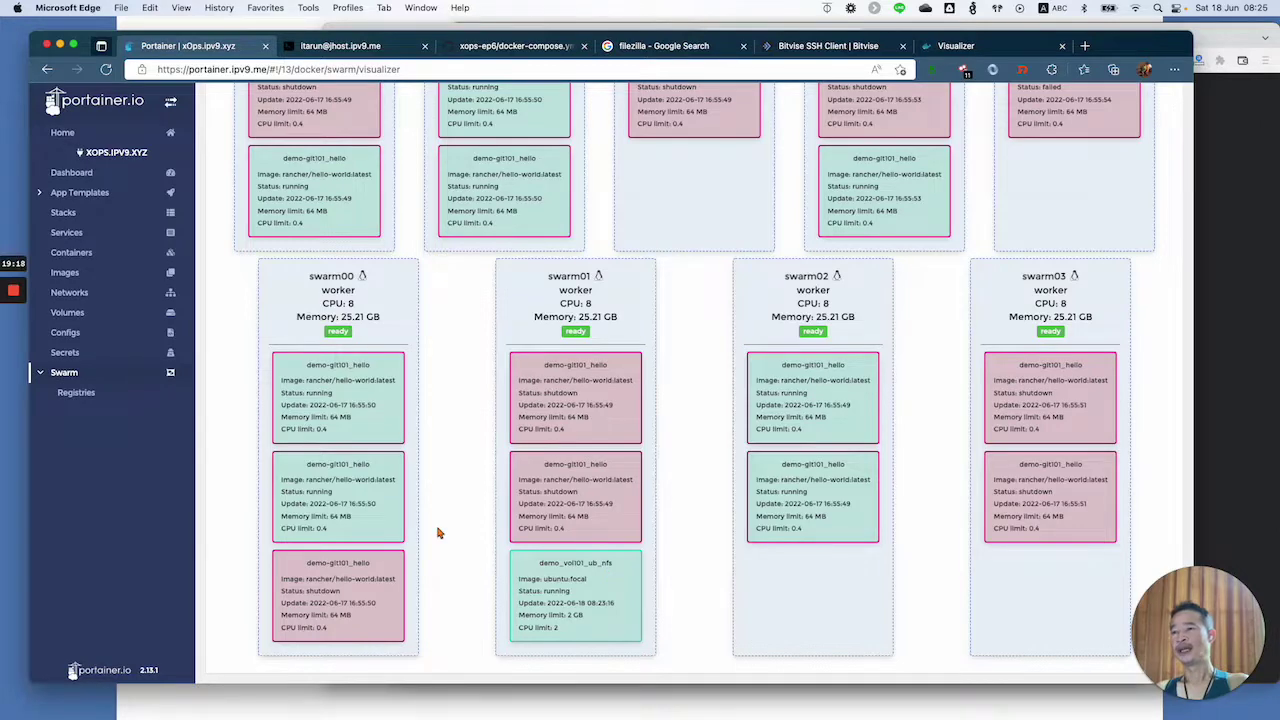
- Limit the Swarm visualizer to running tasks, hide the cluster information, and review the tasks on each node
scroll(437, 533, up, 5)
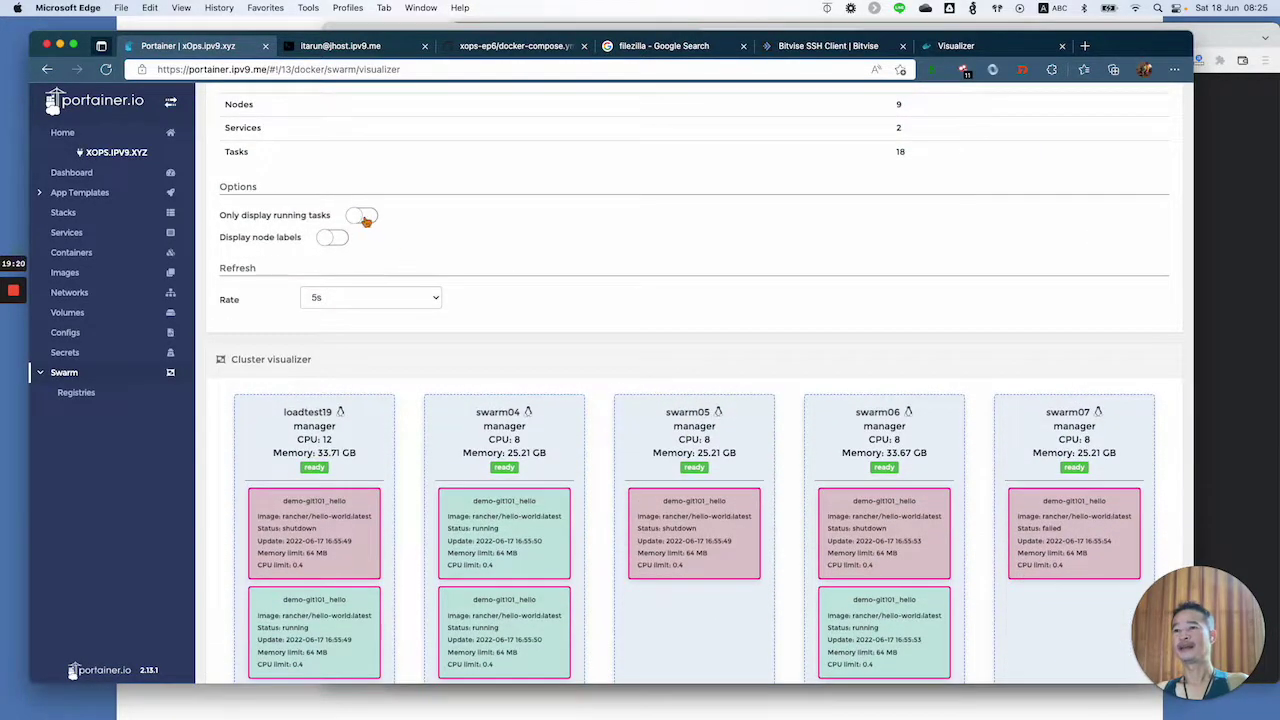
click(362, 216)
scroll(517, 297, down, 5)
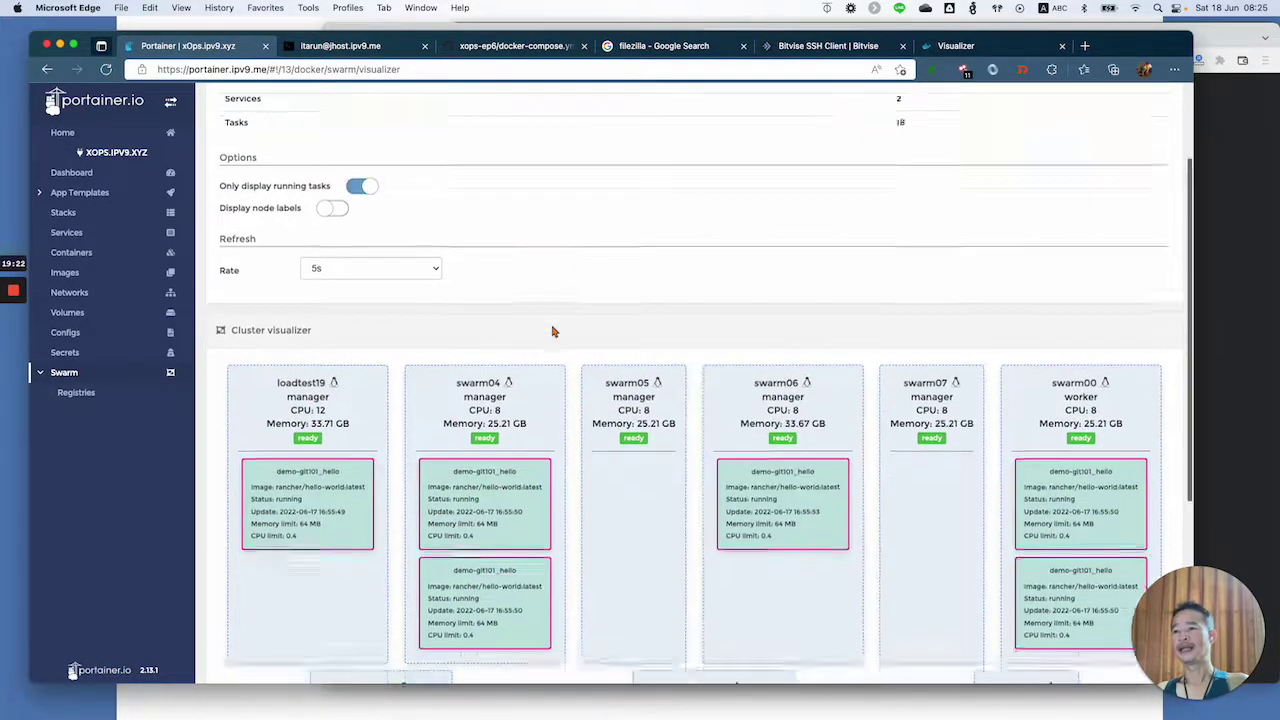
scroll(553, 331, up, 8)
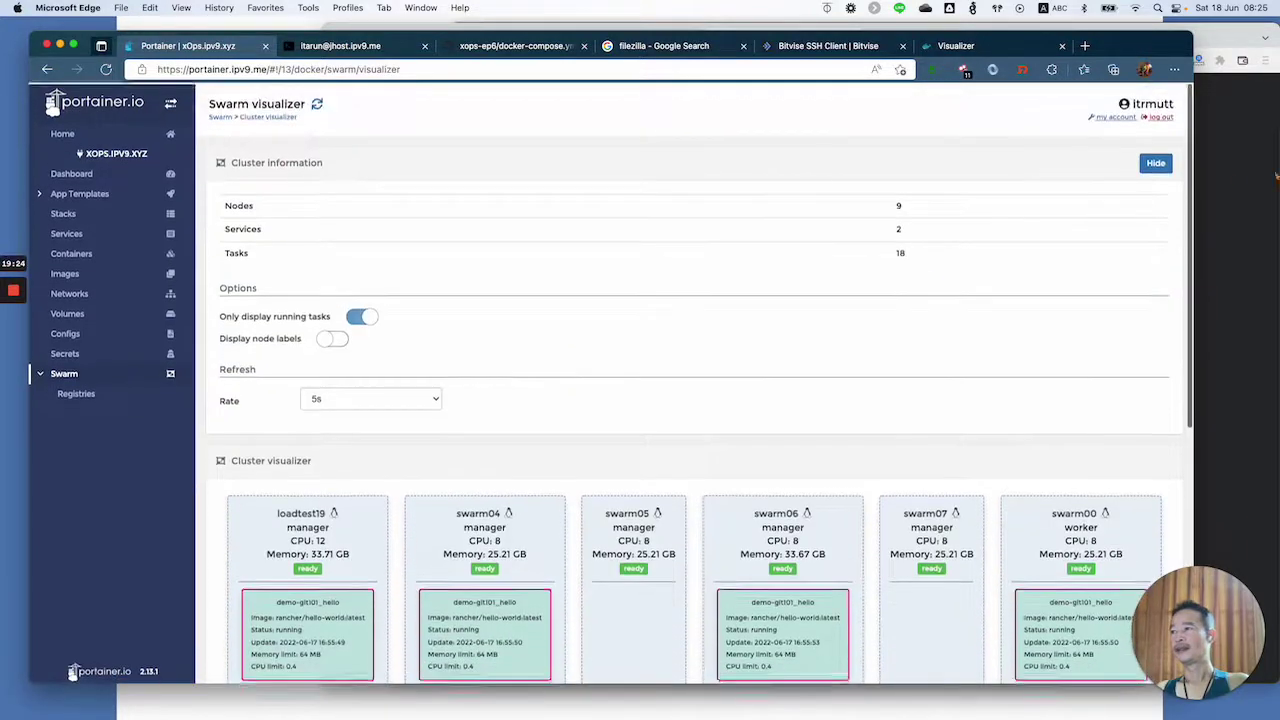
click(1153, 162)
scroll(683, 346, down, 4)
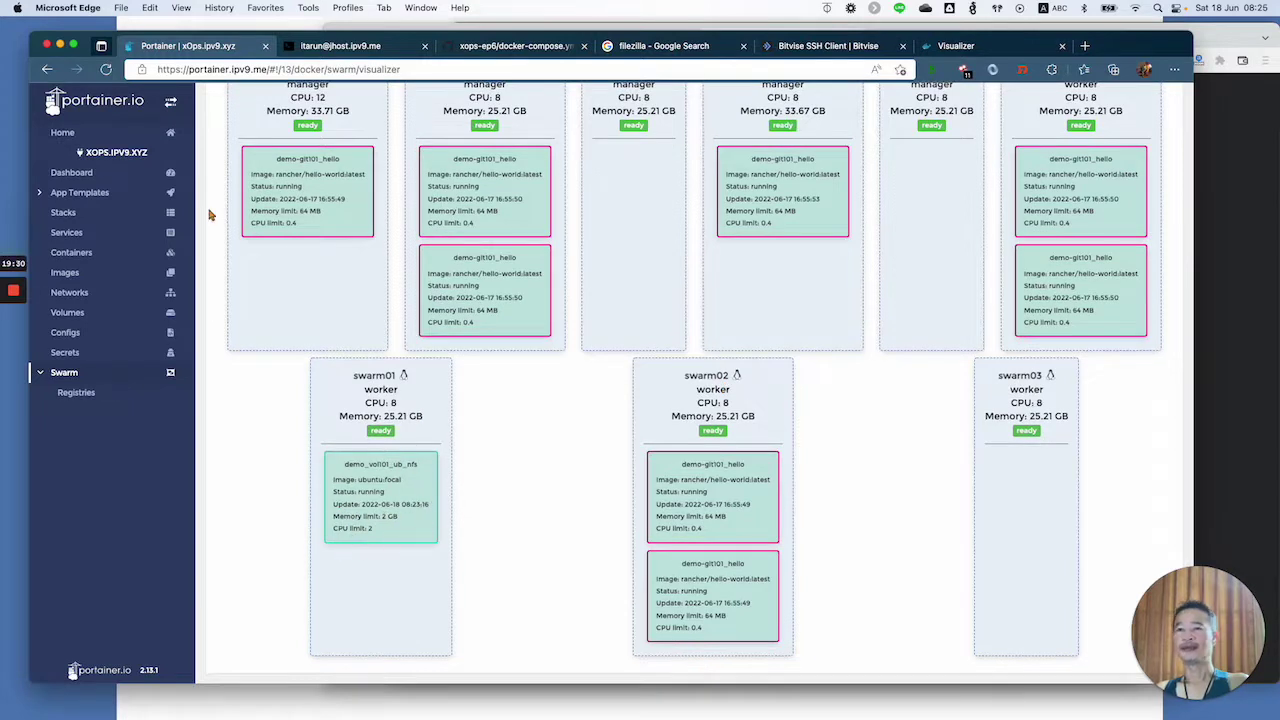
- Reopen the demo_vol101 stack from the stacks list and check its service's task status and node
click(89, 217)
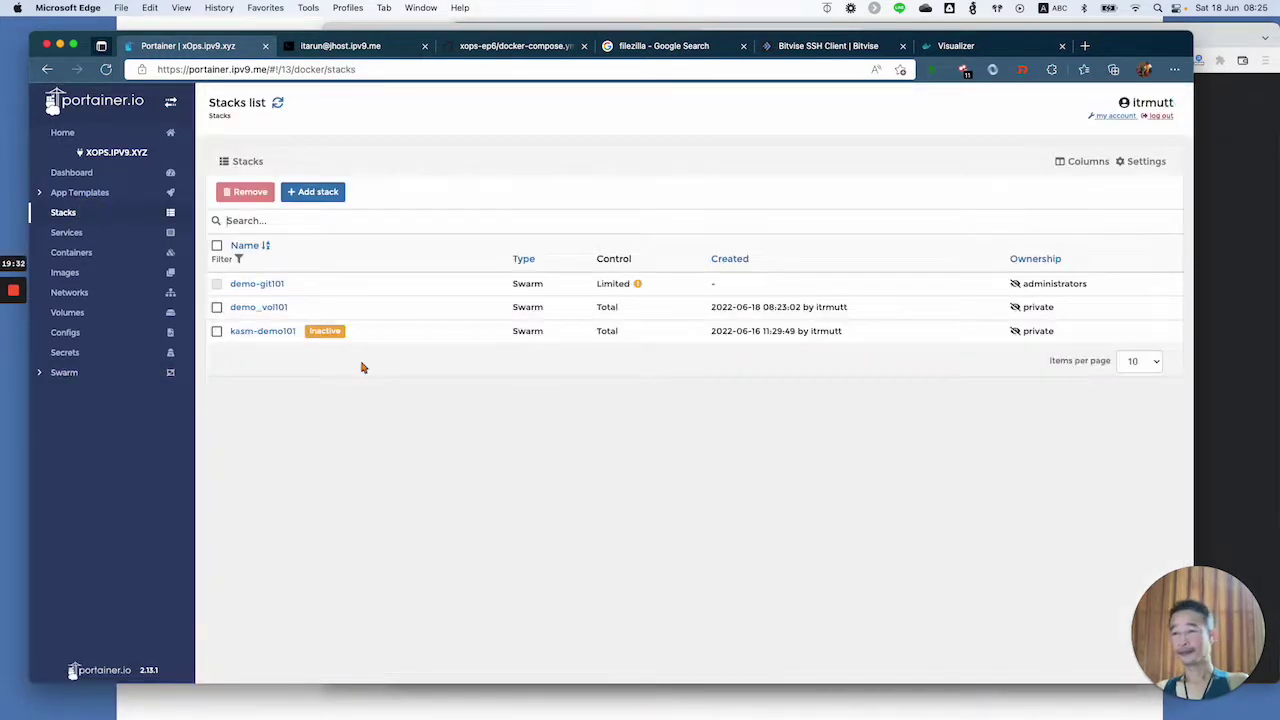
click(248, 308)
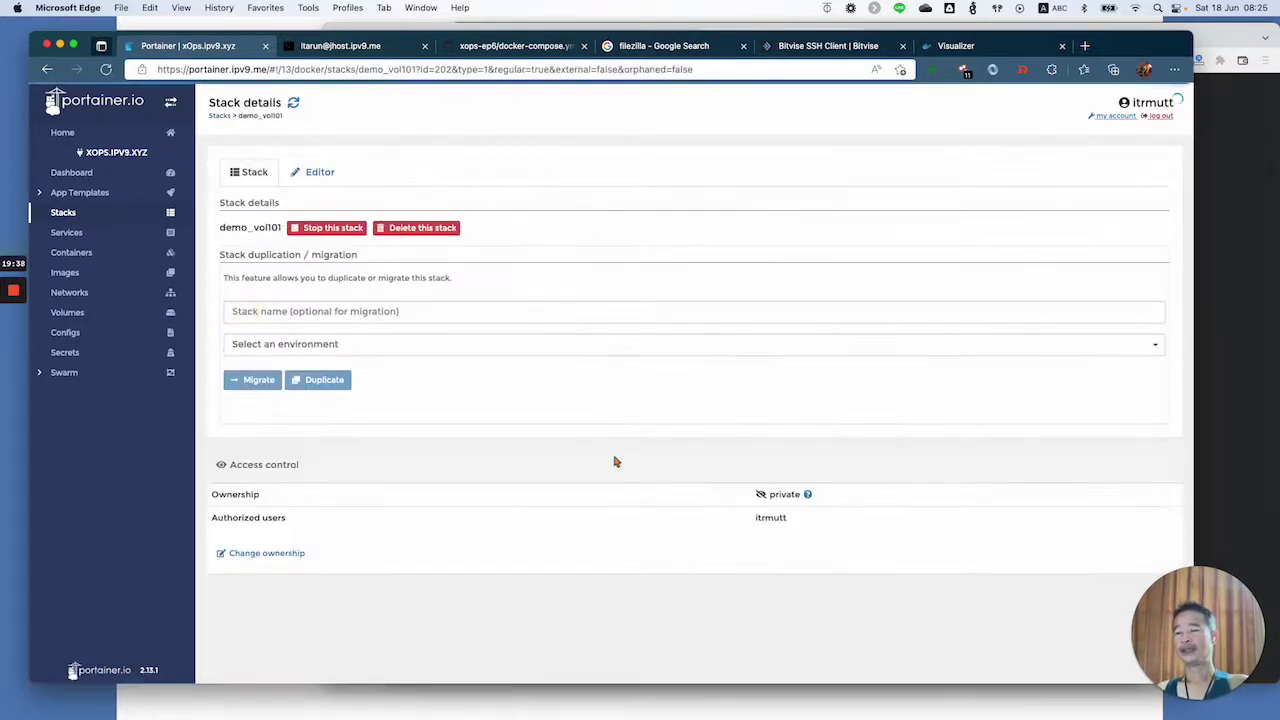
scroll(620, 465, down, 3)
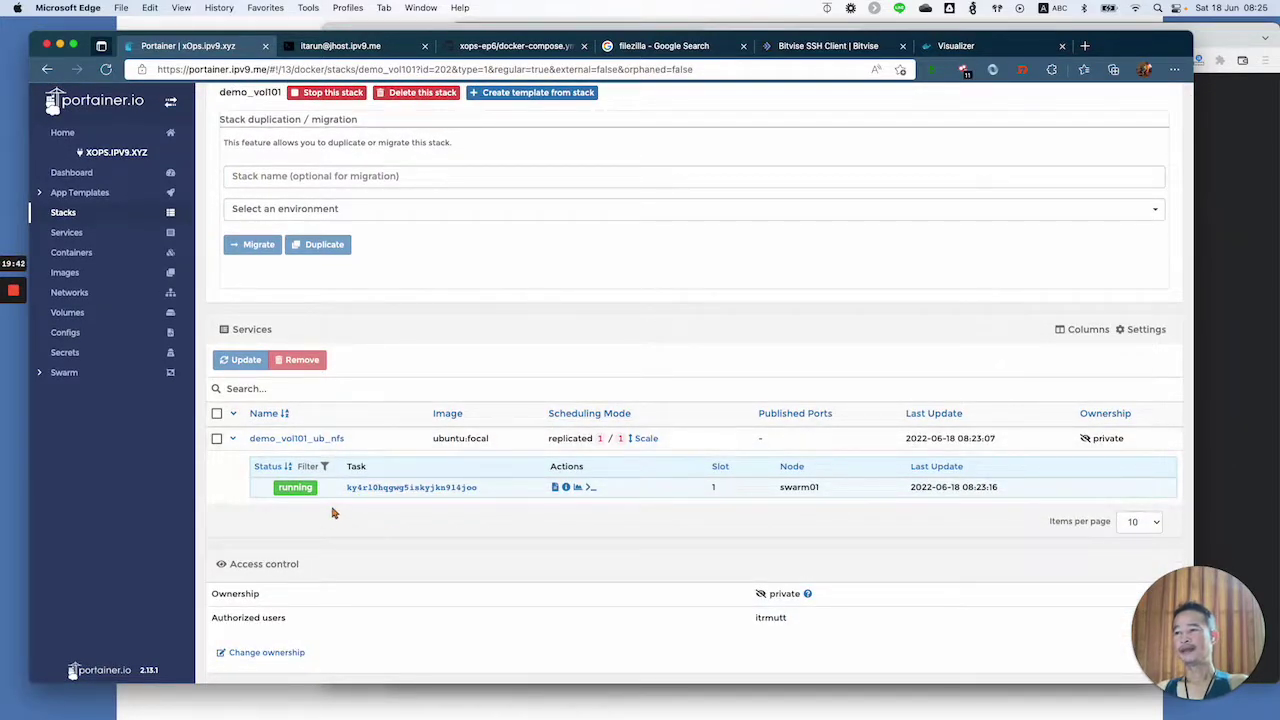
- Connect to the running demo_vol101_ub_nfs task's console with /bin/bash and print the working directory
click(591, 490)
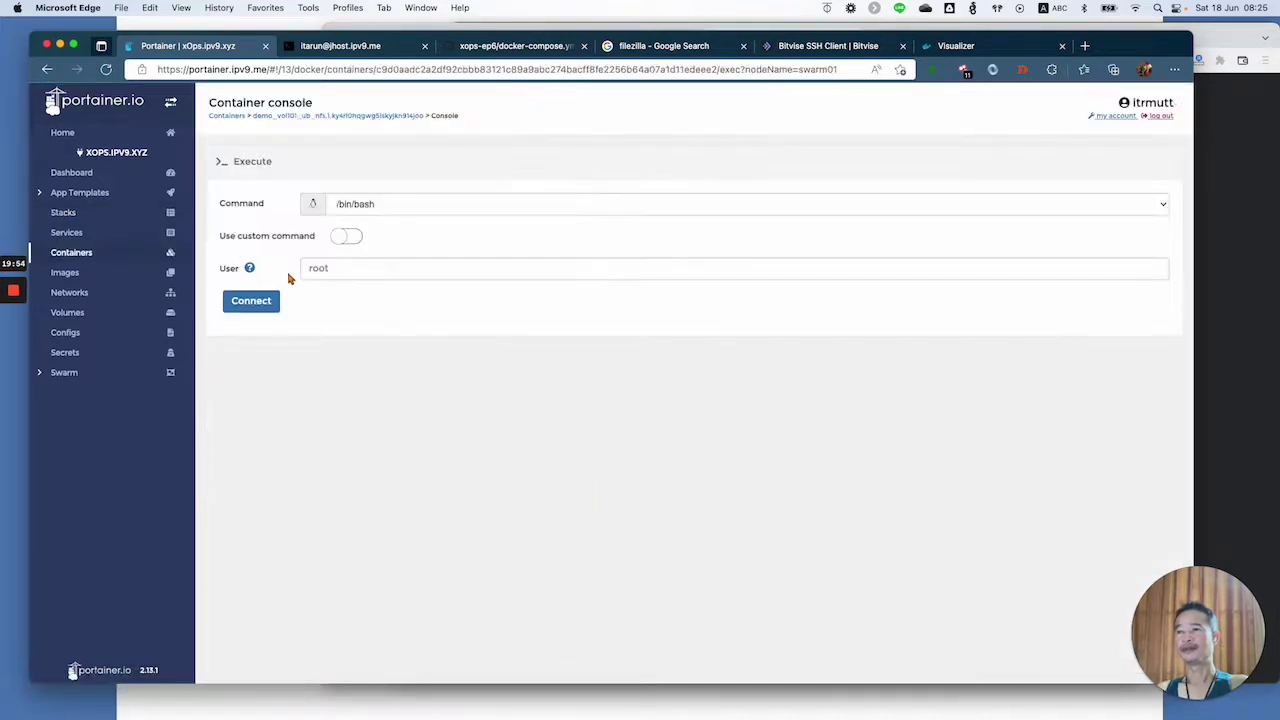
click(240, 306)
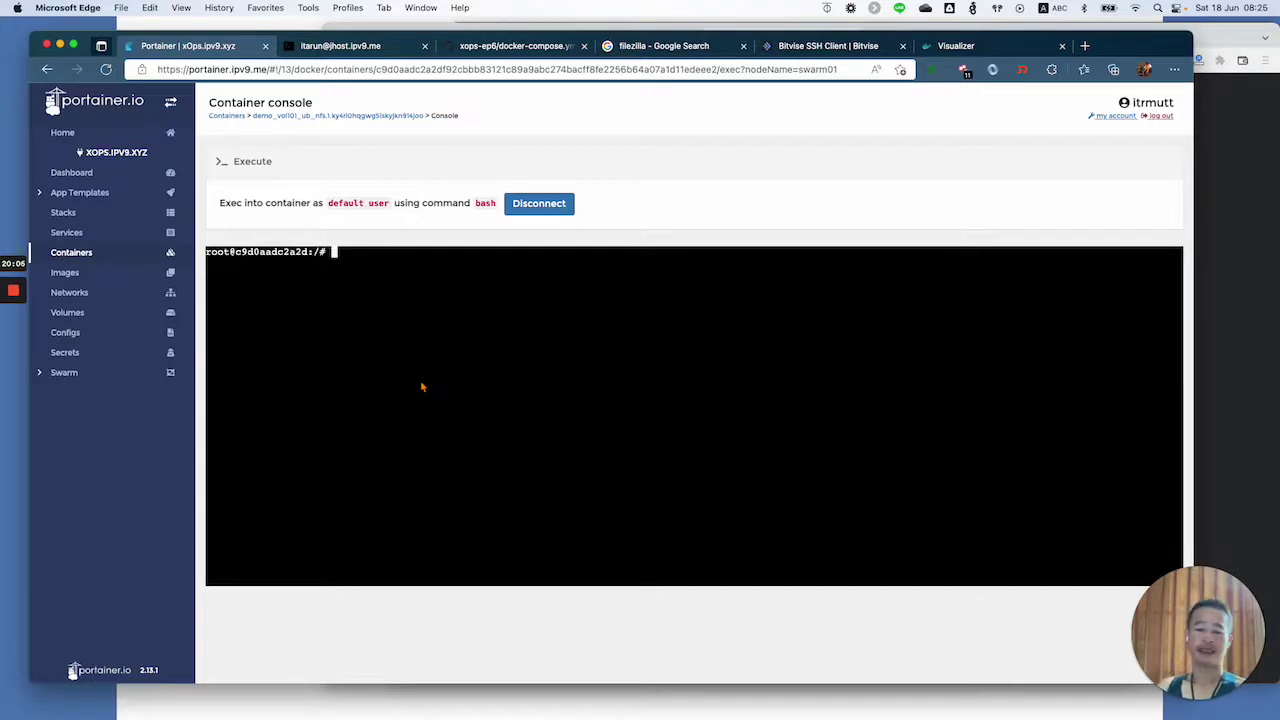
text(pwd)
key(Return)
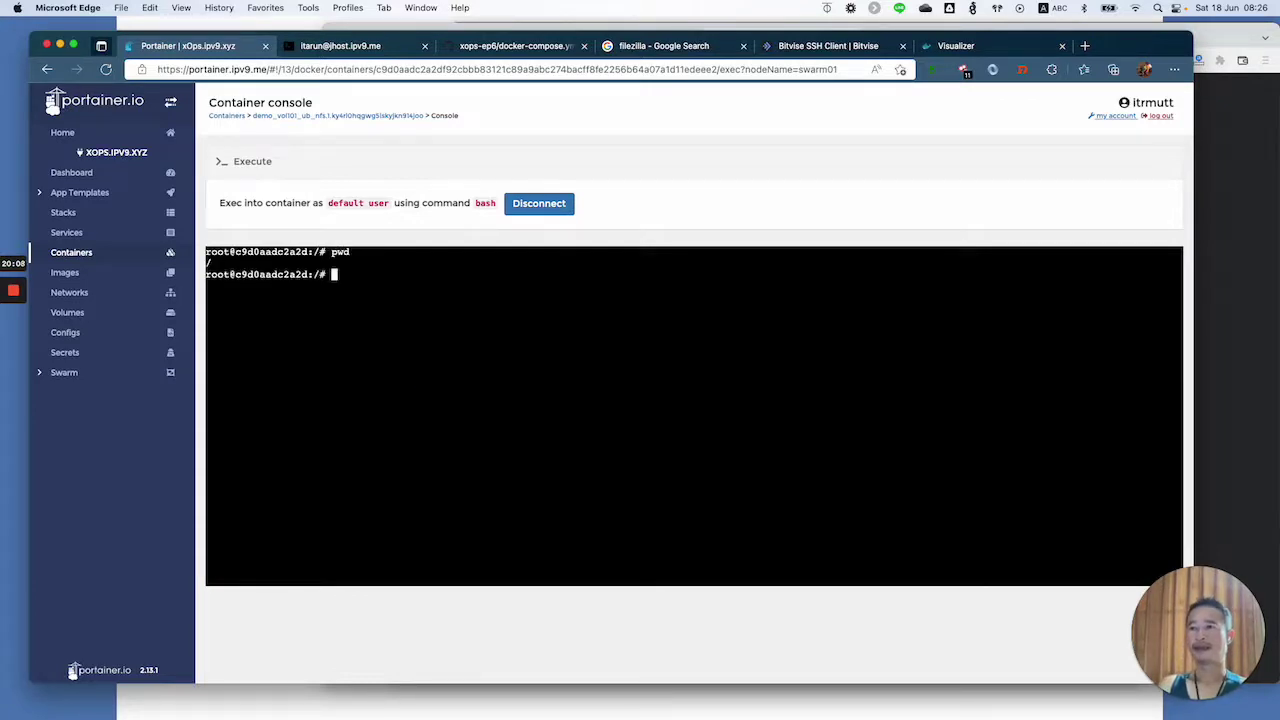
- Check for a data directory in the container's root with ls -l data
text(ls l)
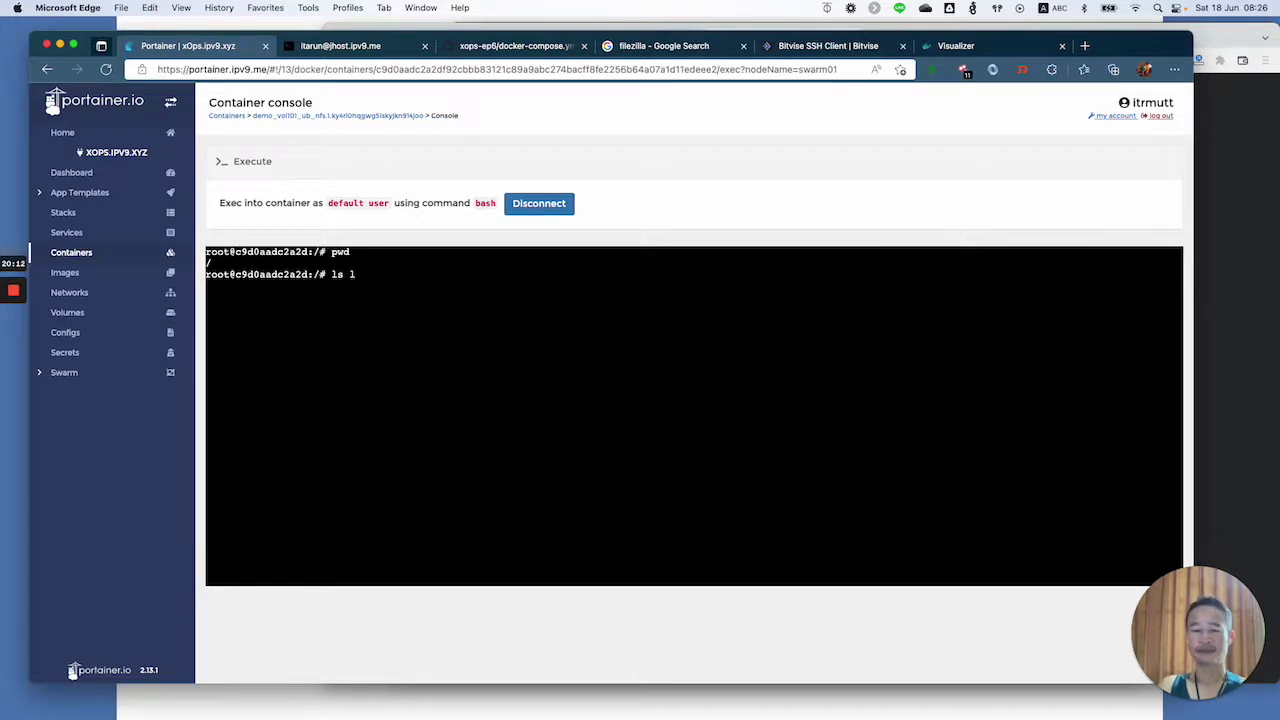
text(-l sata)
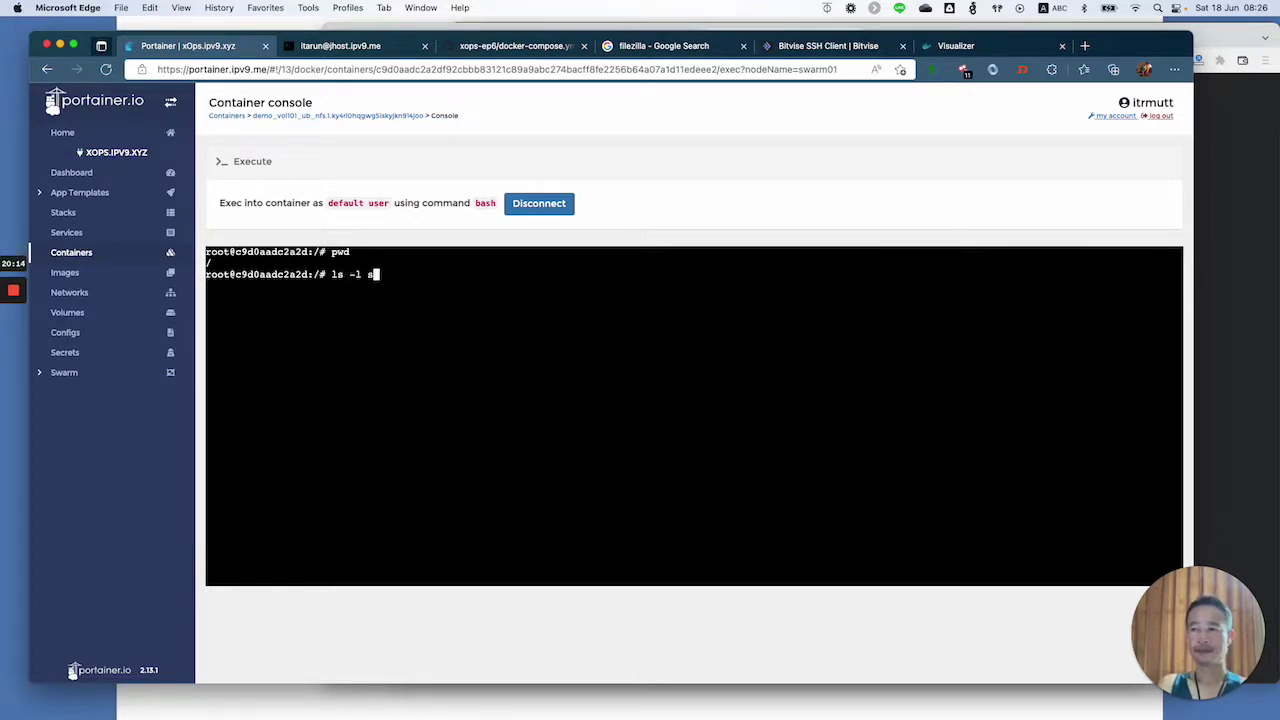
key(BackSpace)
key(BackSpace)
key(BackSpace)
key(BackSpace)
text(data)
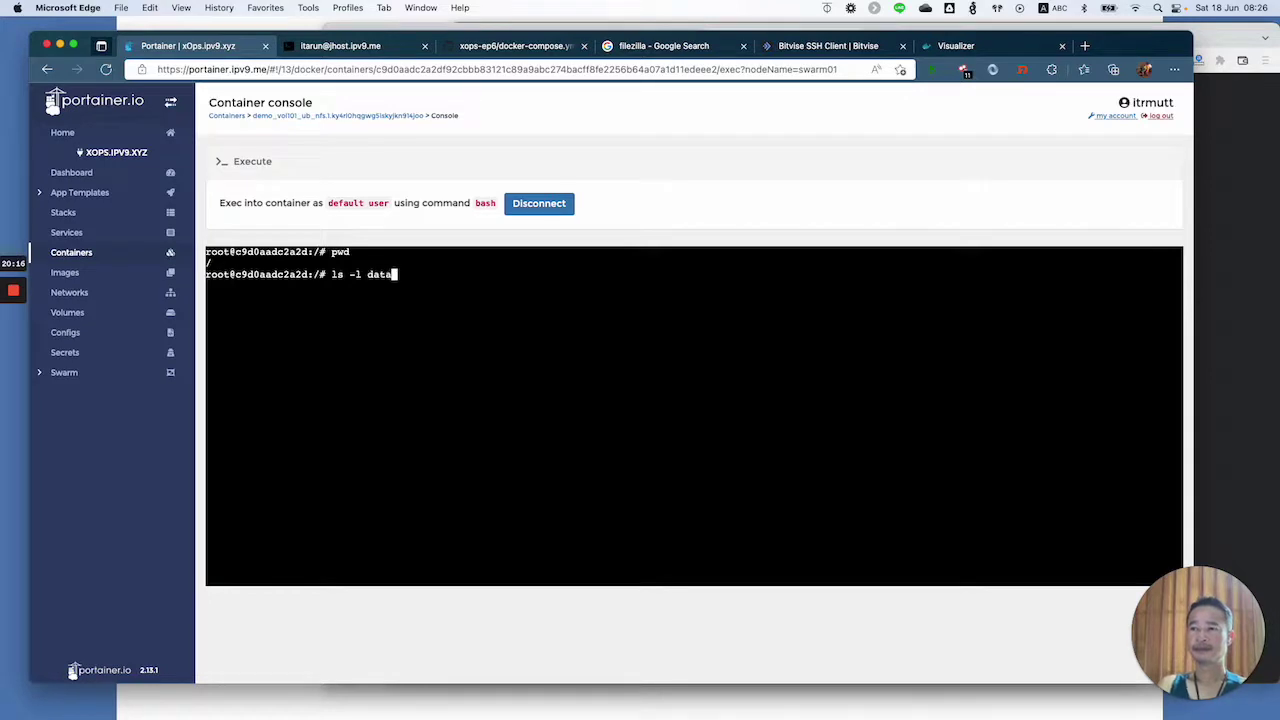
key(Return)
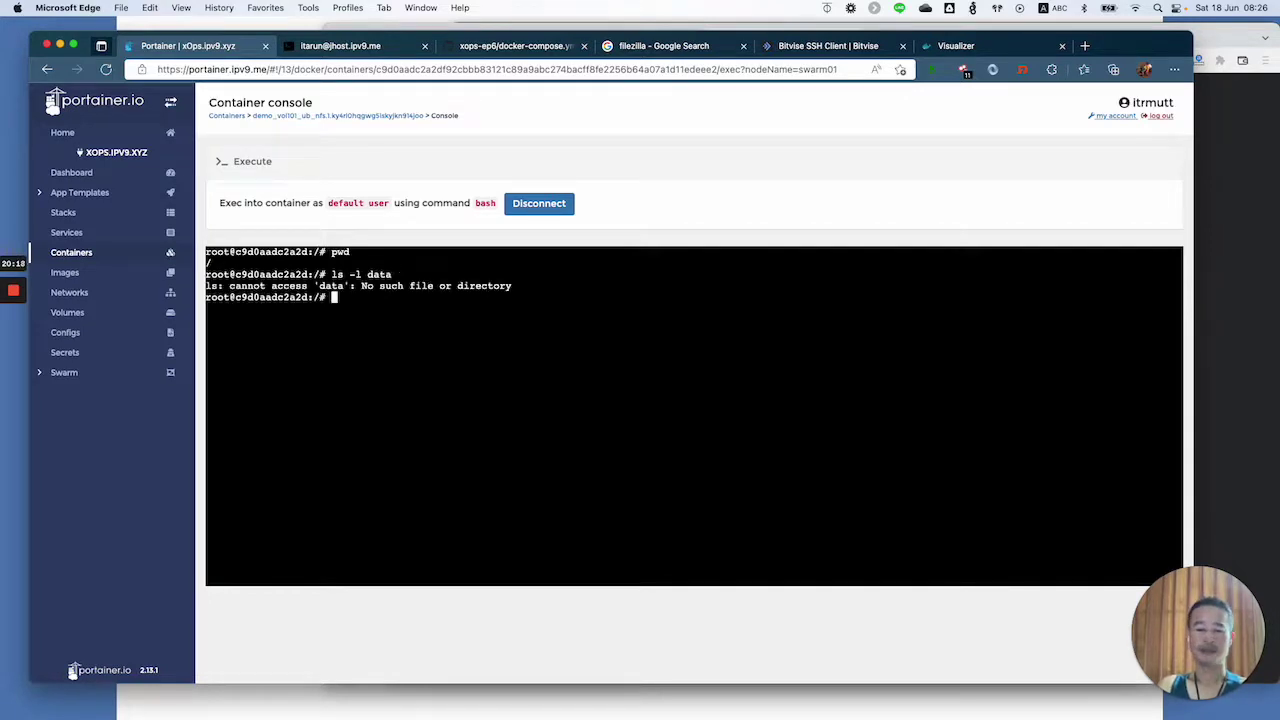
- Create a directory named data in the container's root, then enter it and list its contents in long format
text(mkdir da)
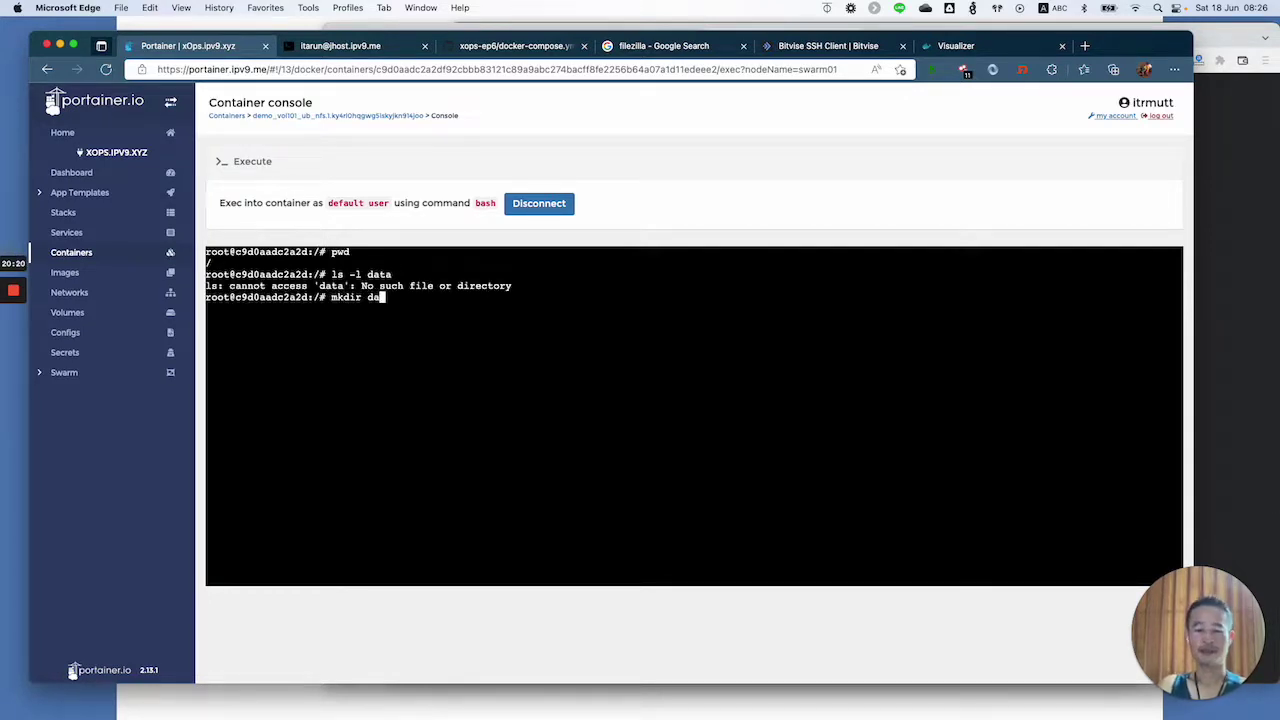
text(ta)
key(Return)
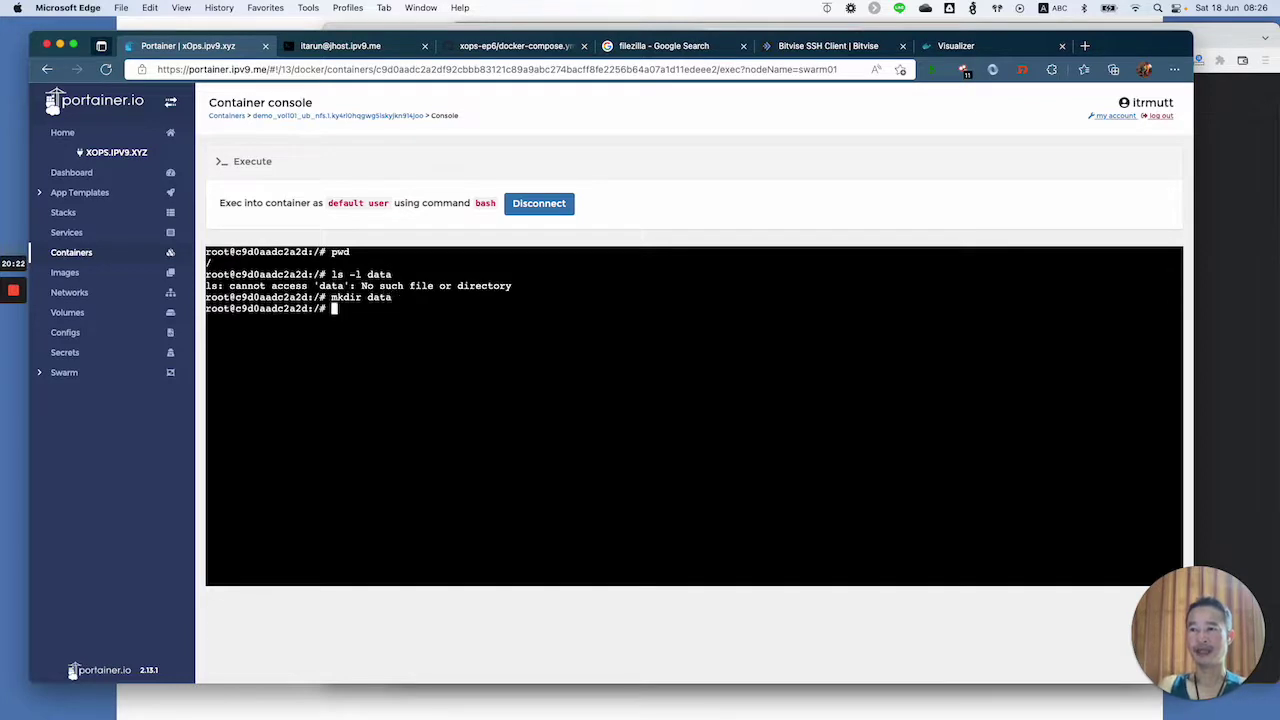
text(cd data)
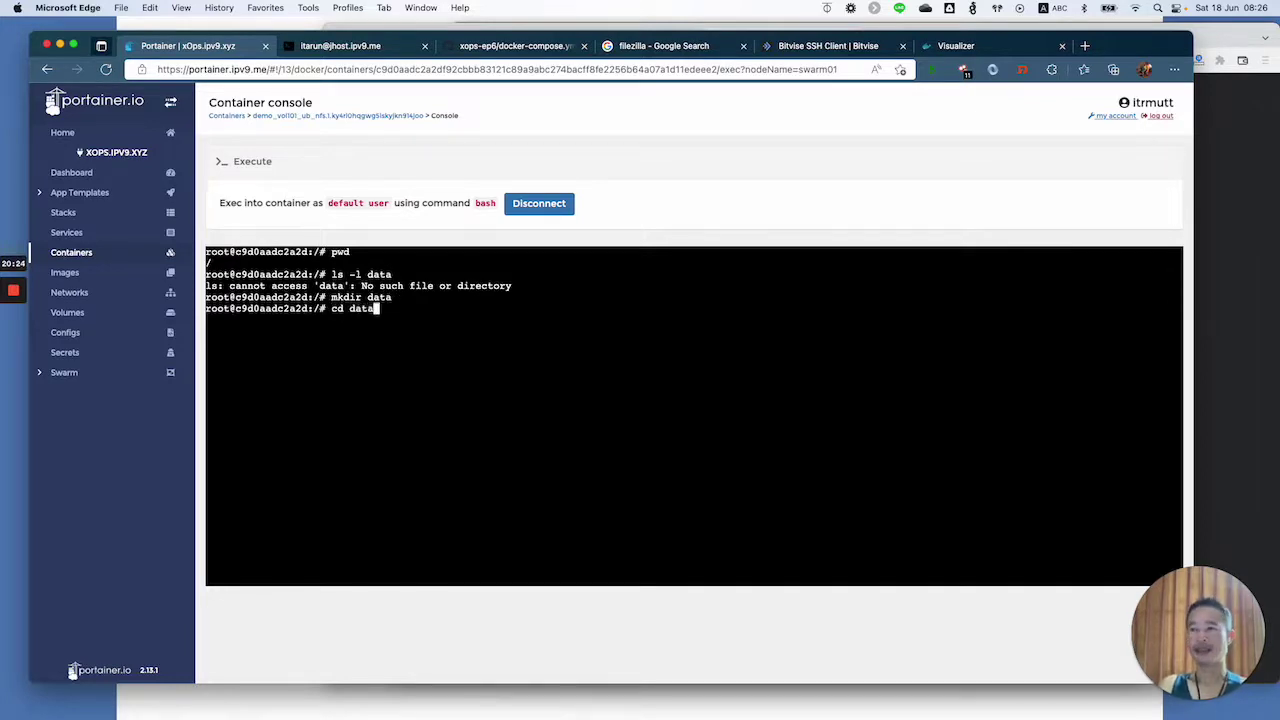
key(Return)
text(ls -l)
key(Return)
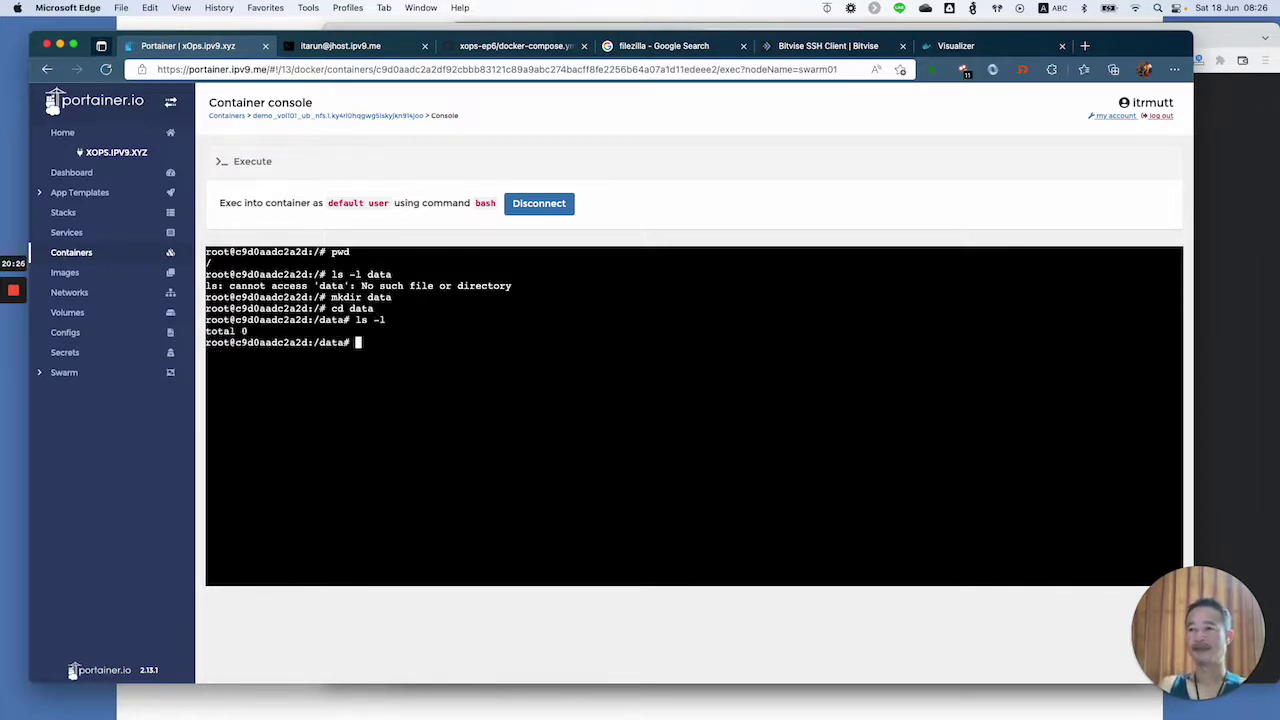
key(Return)
key(Return)
key(Return)
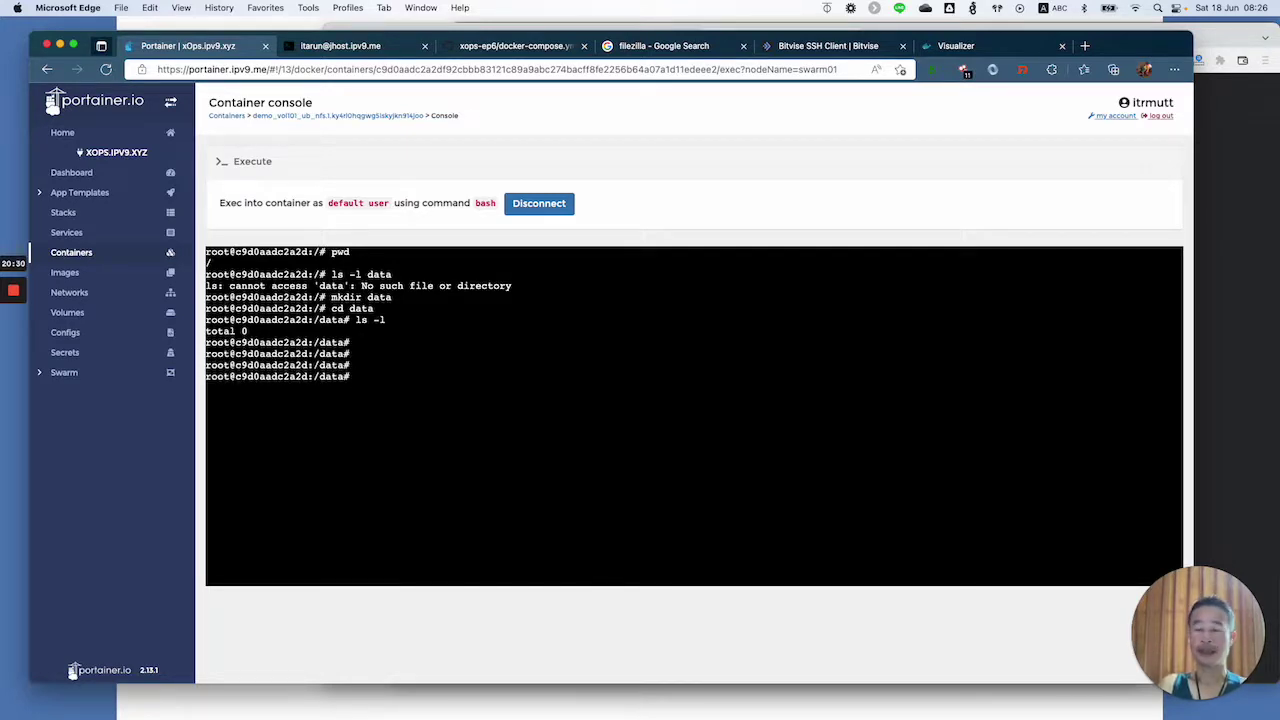
- Create two empty files named aaa and bbb in the data directory with touch
text(touch)
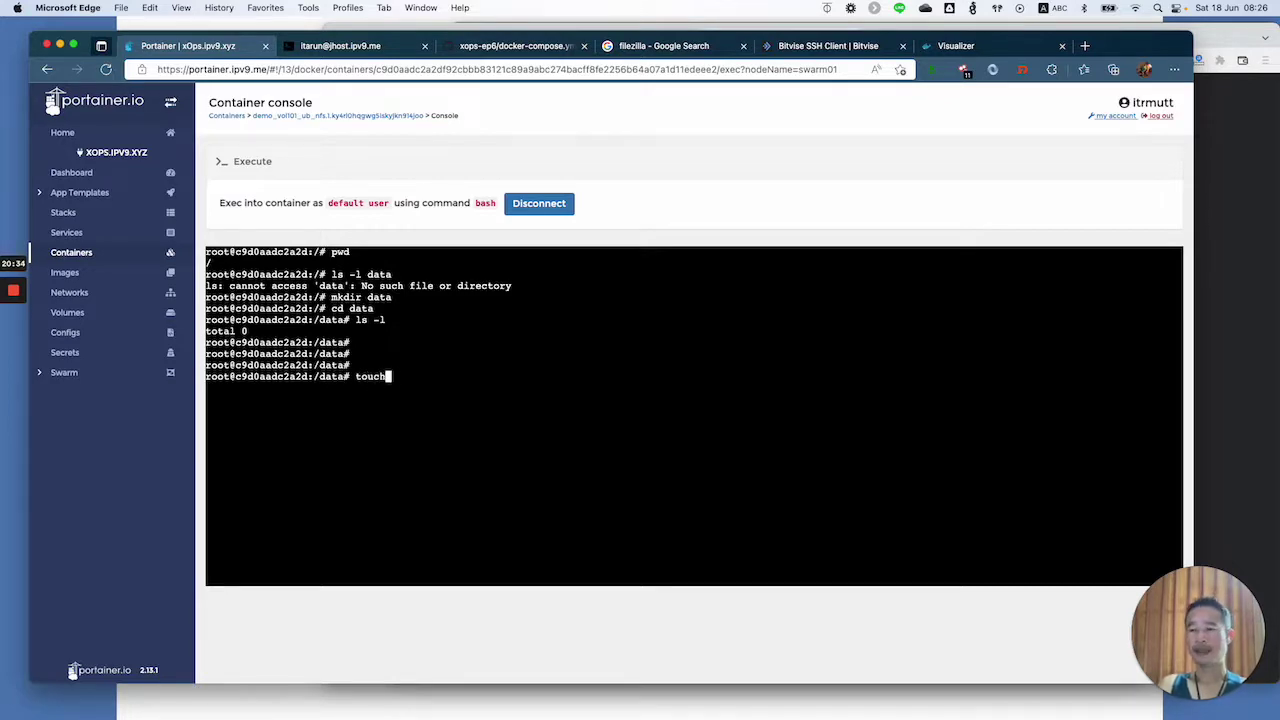
text( aaa)
key(Return)
key(Up)
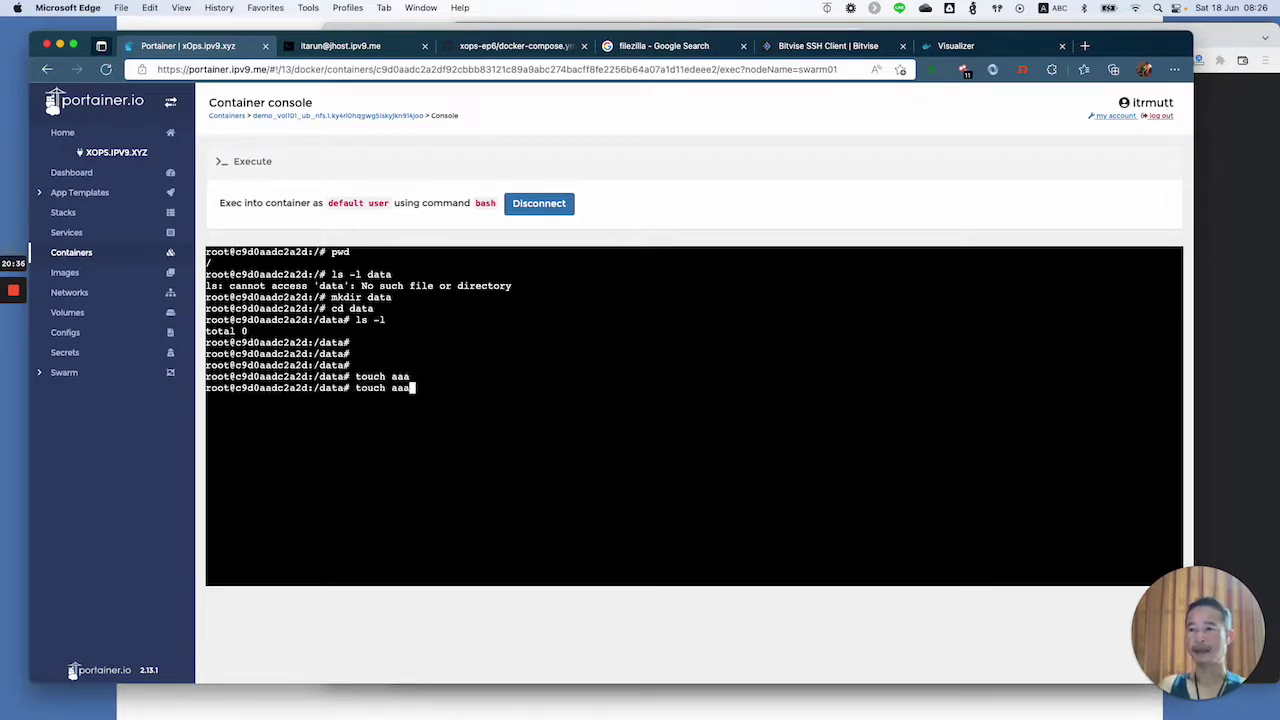
key(BackSpace)
key(BackSpace)
key(BackSpace)
text(bbb)
key(Return)
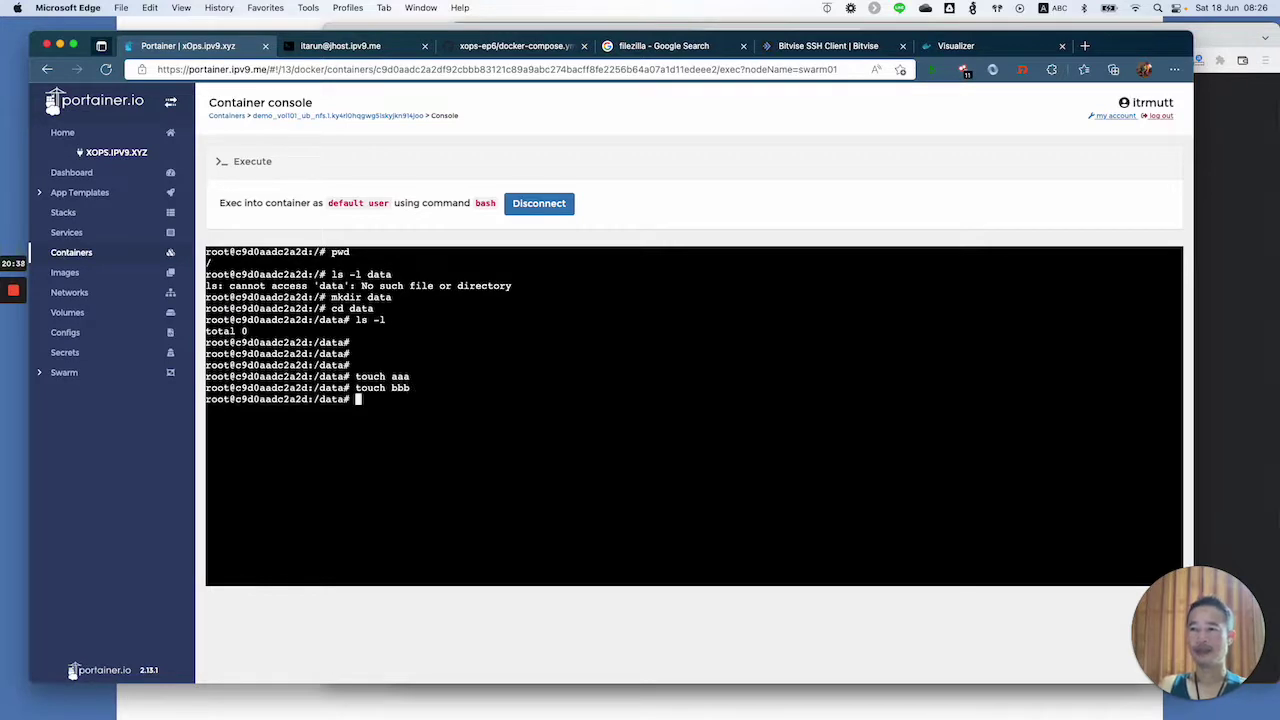
- Create an empty file named ccc in the data directory and list the files in long format
key(Up)
key(BackSpace)
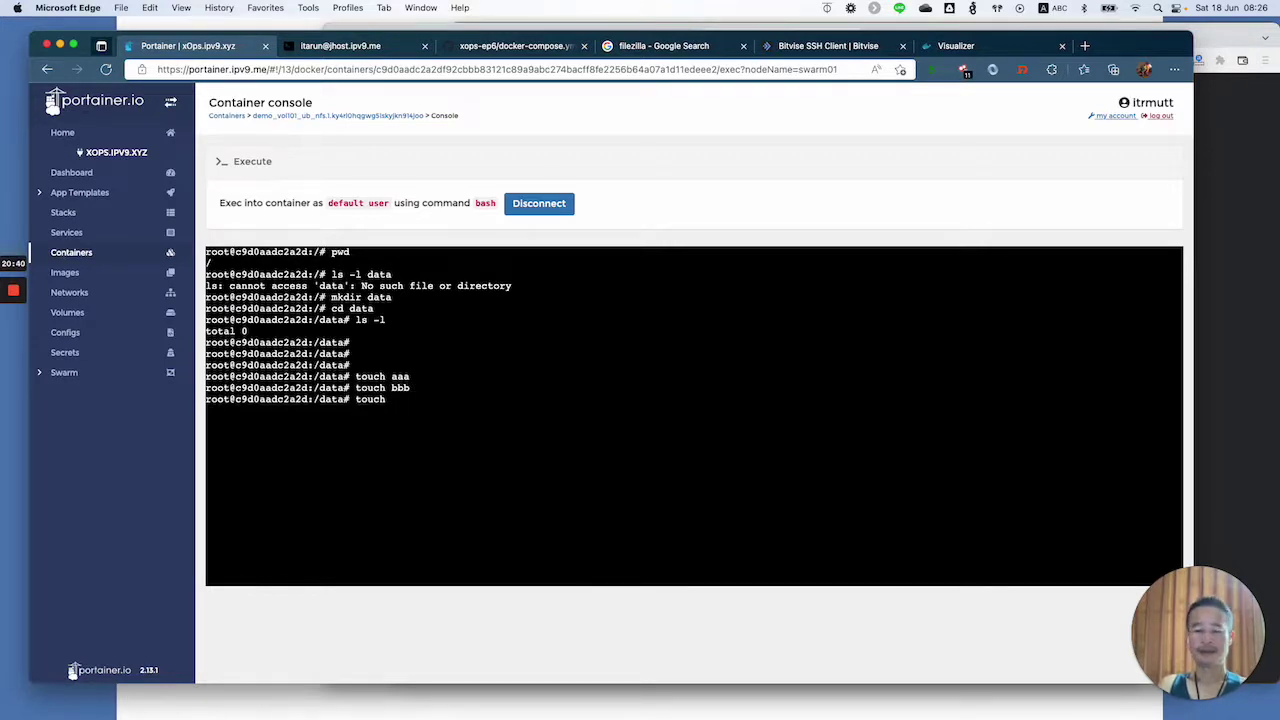
text(ccc)
key(Return)
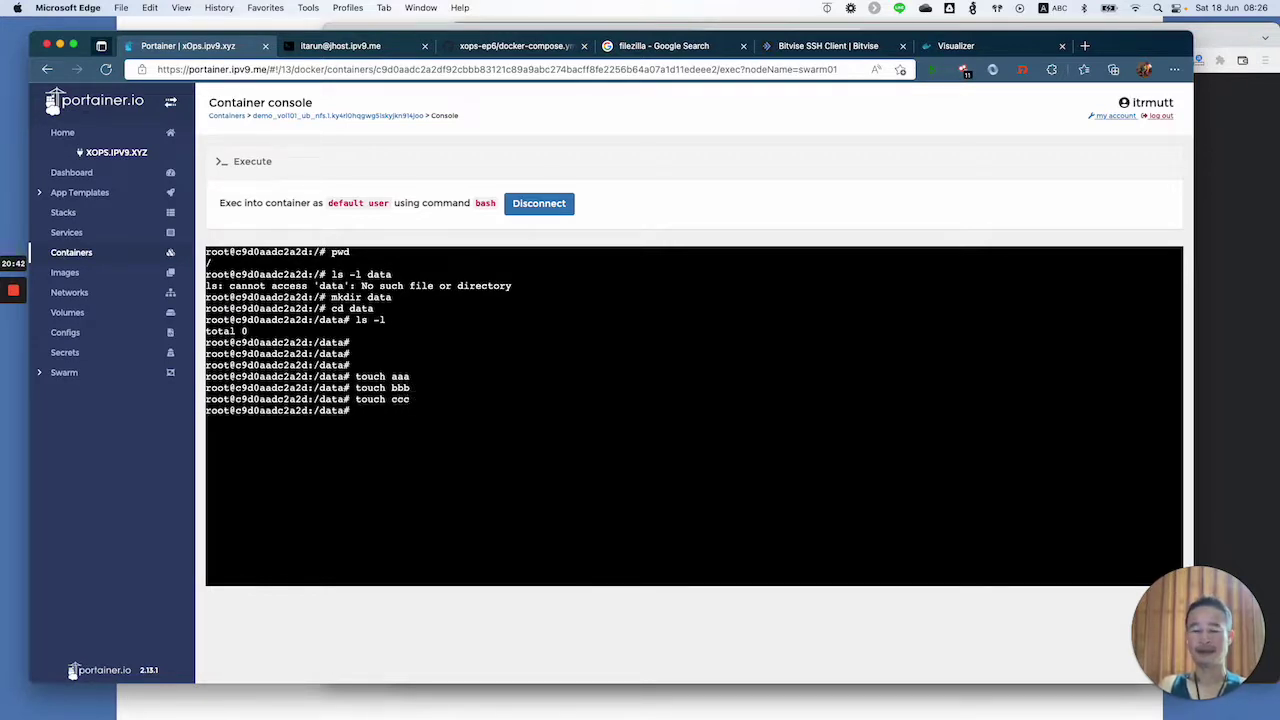
text(ls -l)
key(Return)
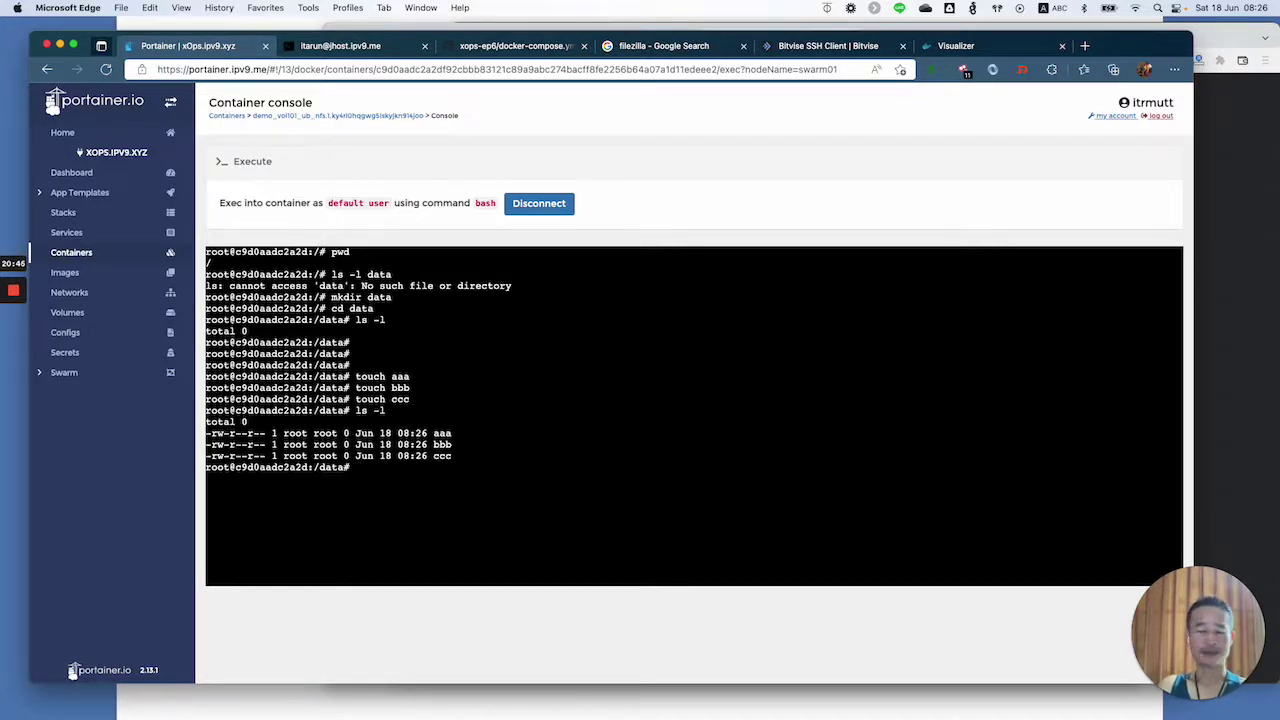
- Generate a zero-filled file with dd if=/dev/zero of=test.123 bs=512 count=20K and list the data directory
text(dd)
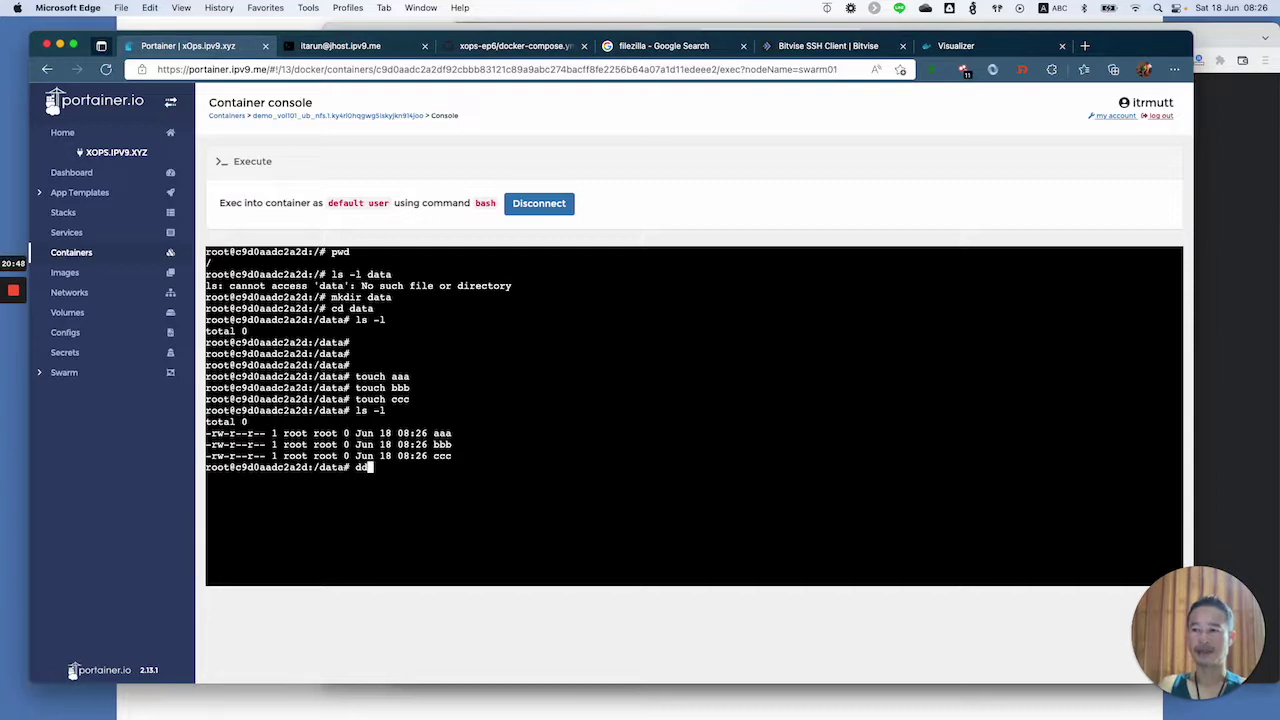
text( if=/de)
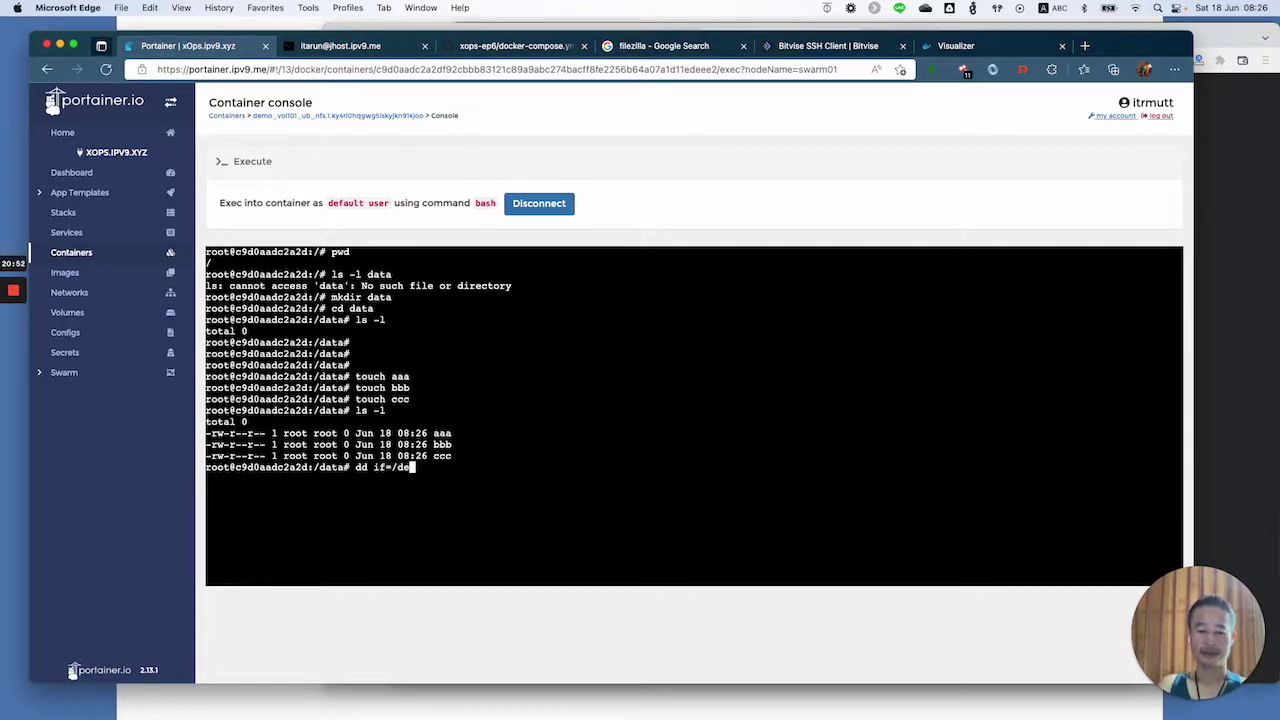
text(v/zero )
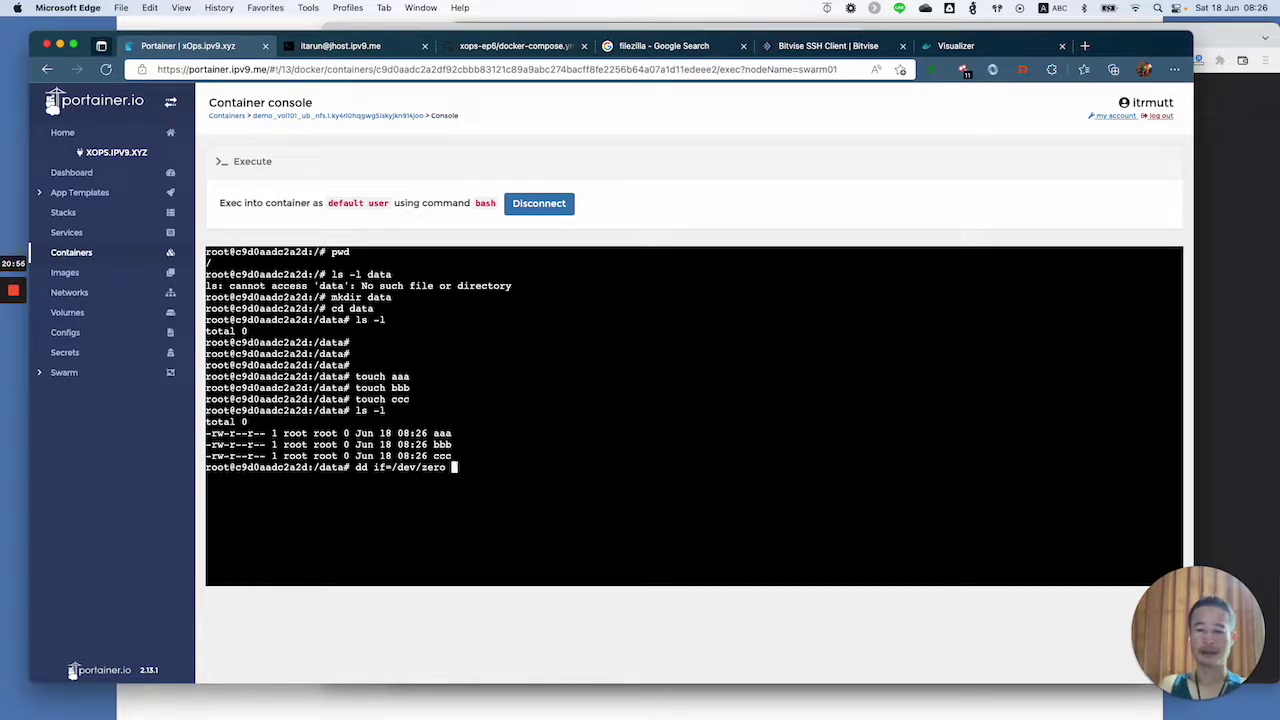
text(of=)
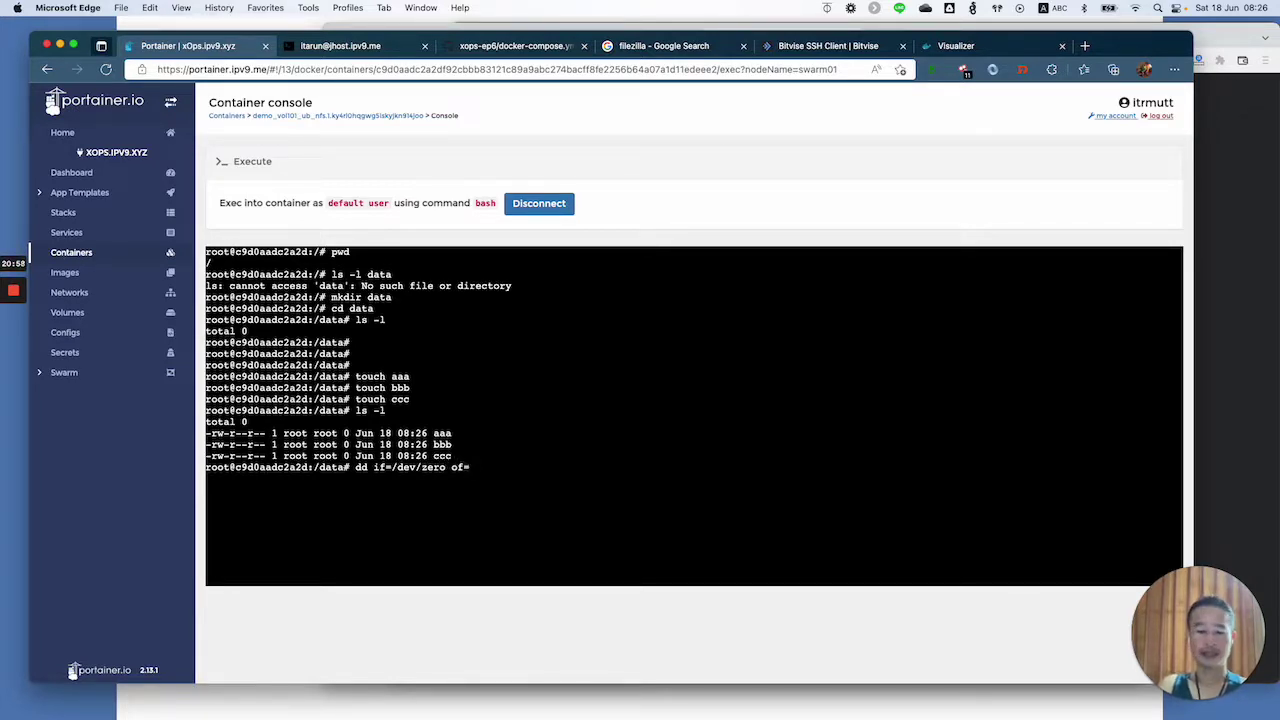
text(test.123)
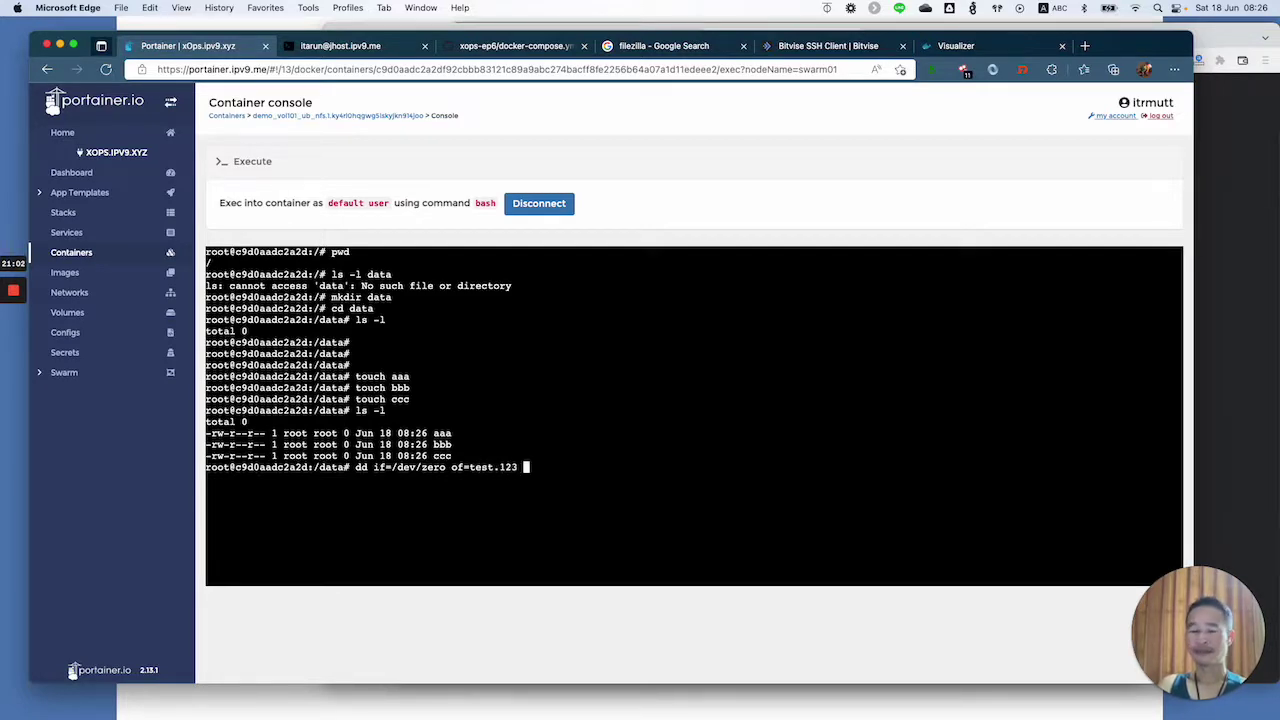
text( bs)
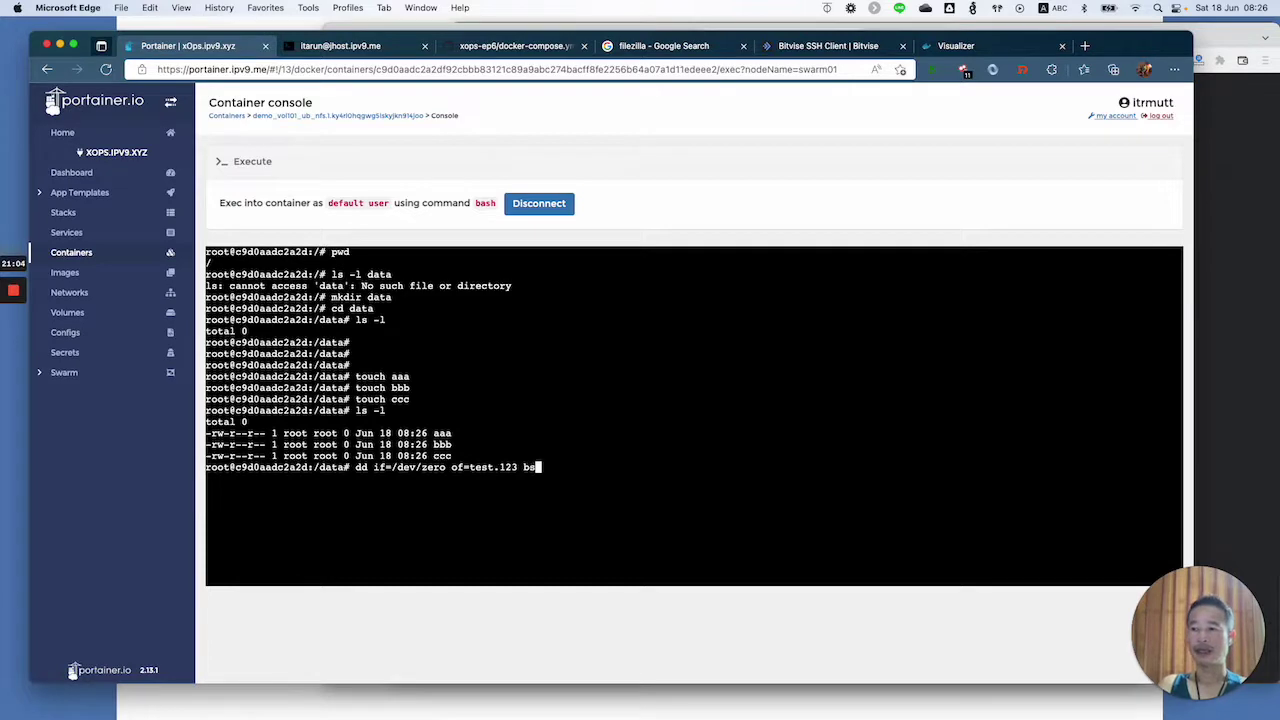
text(=)
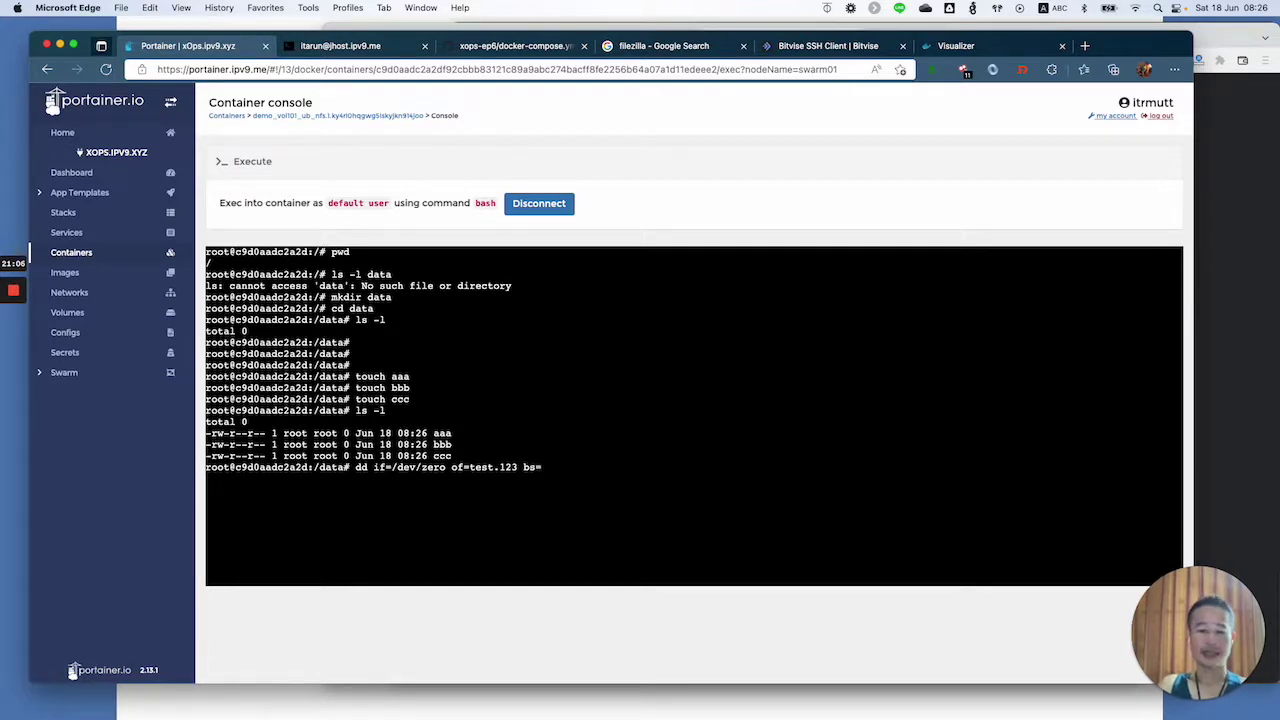
text(512 )
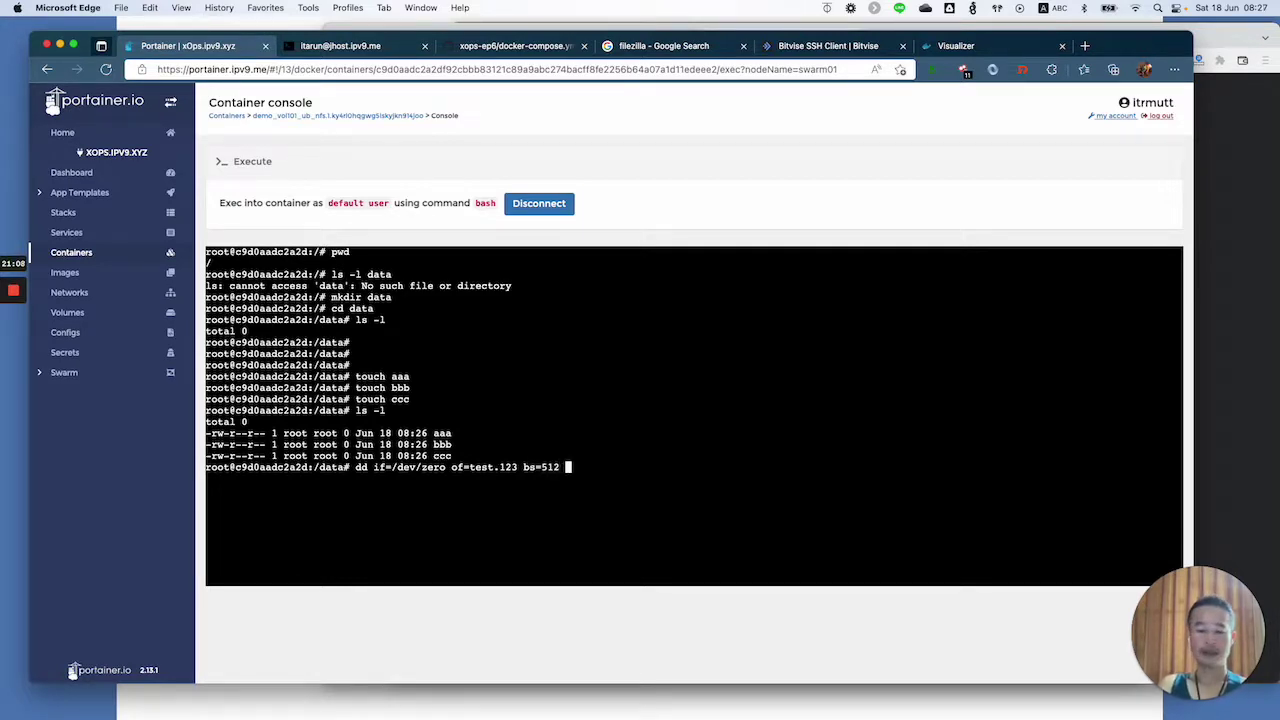
text(cou)
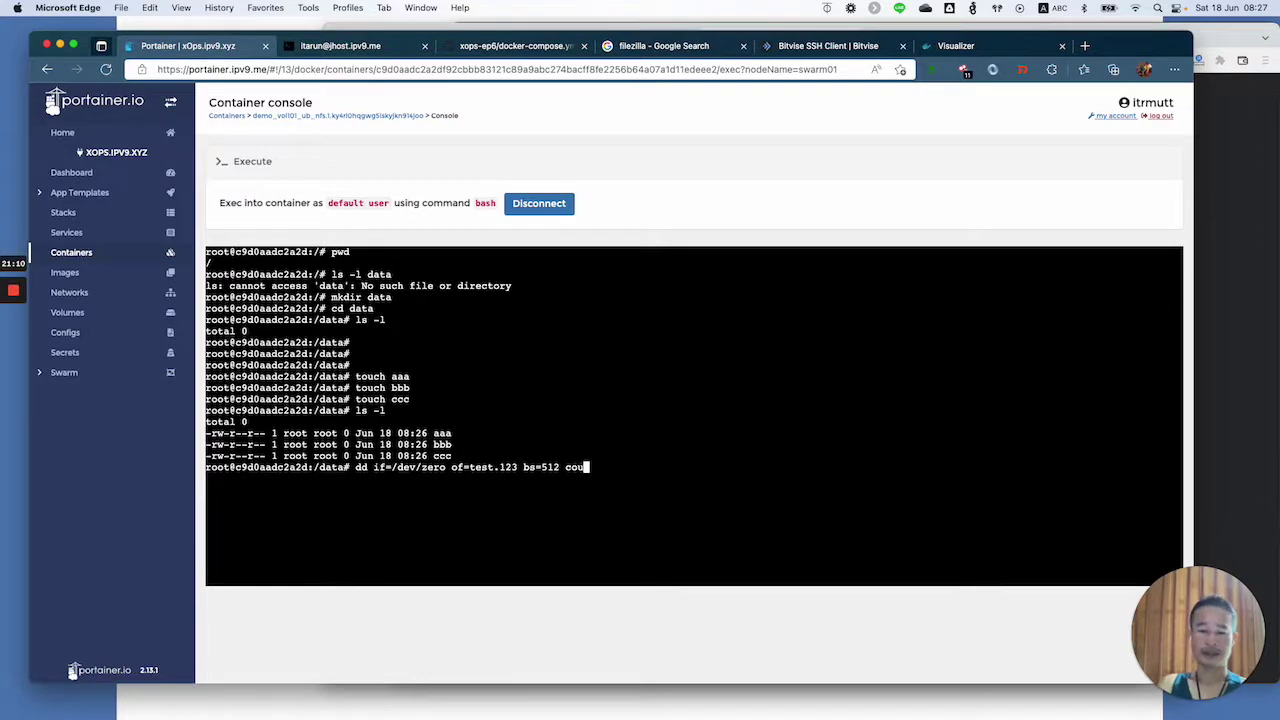
text(nt=20K)
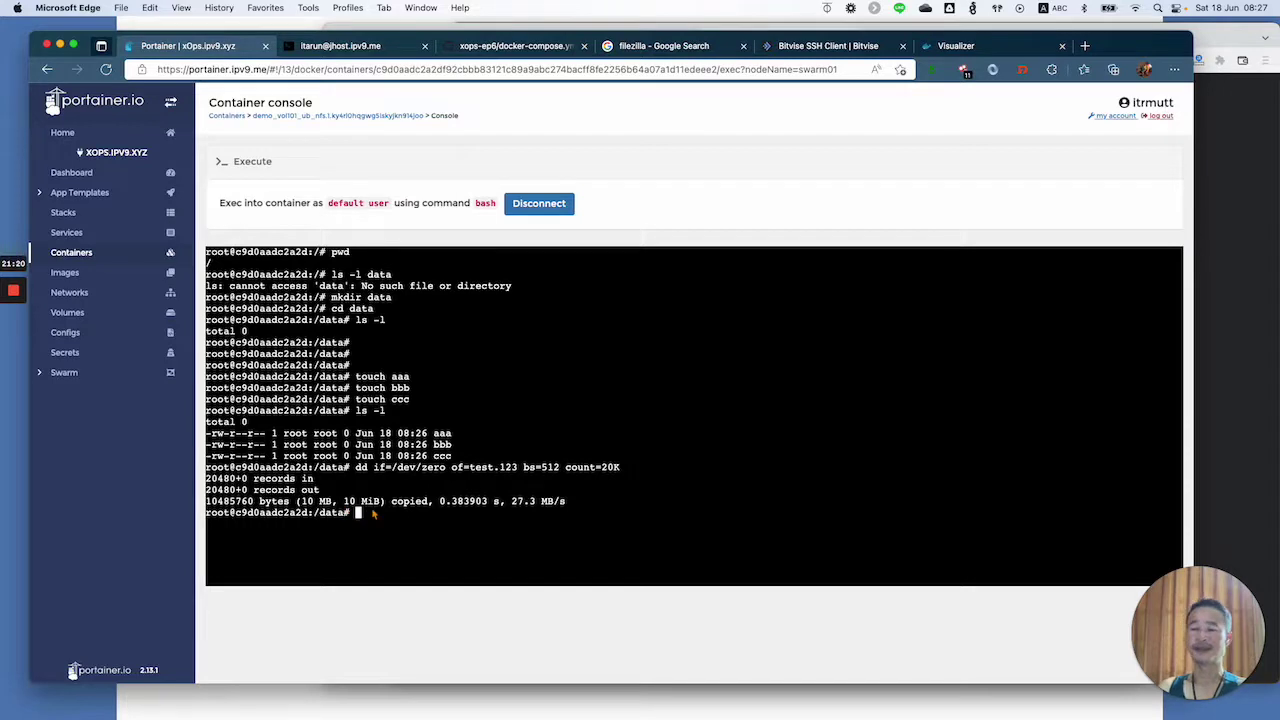
text(ls -l)
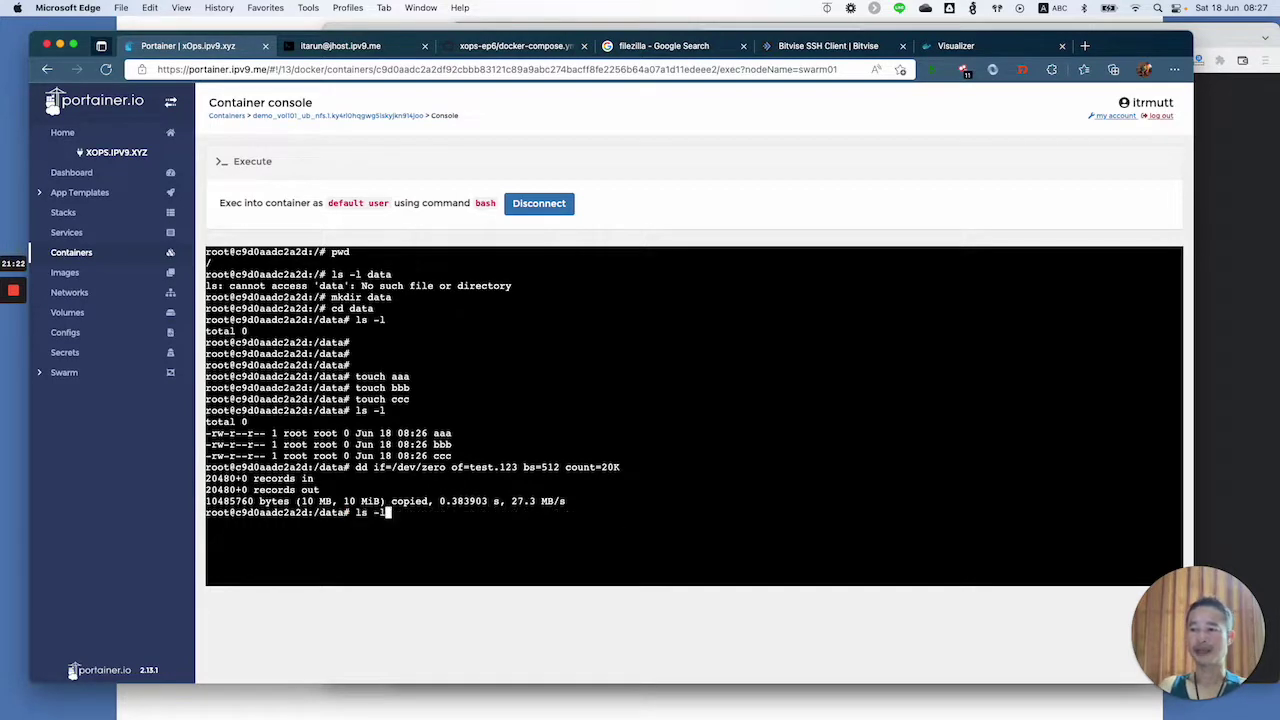
key(Return)
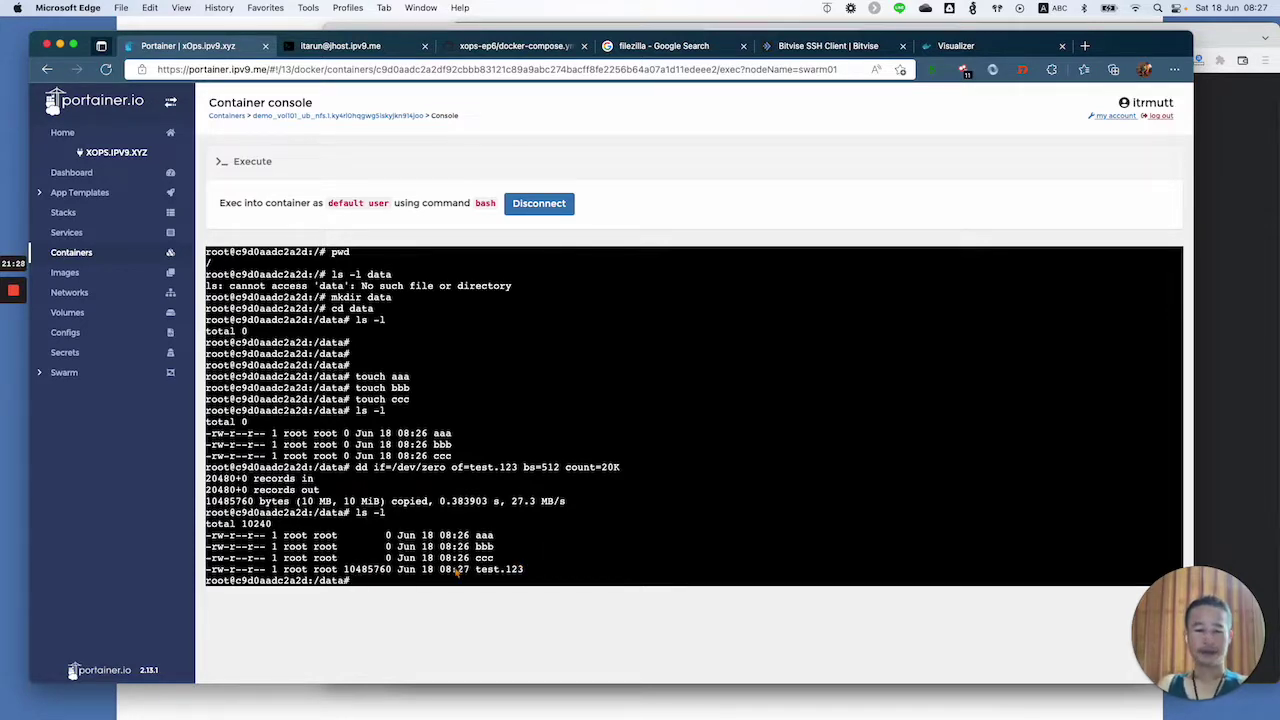
- Print the container's current date and list the data directory's files again for comparison
text(data)
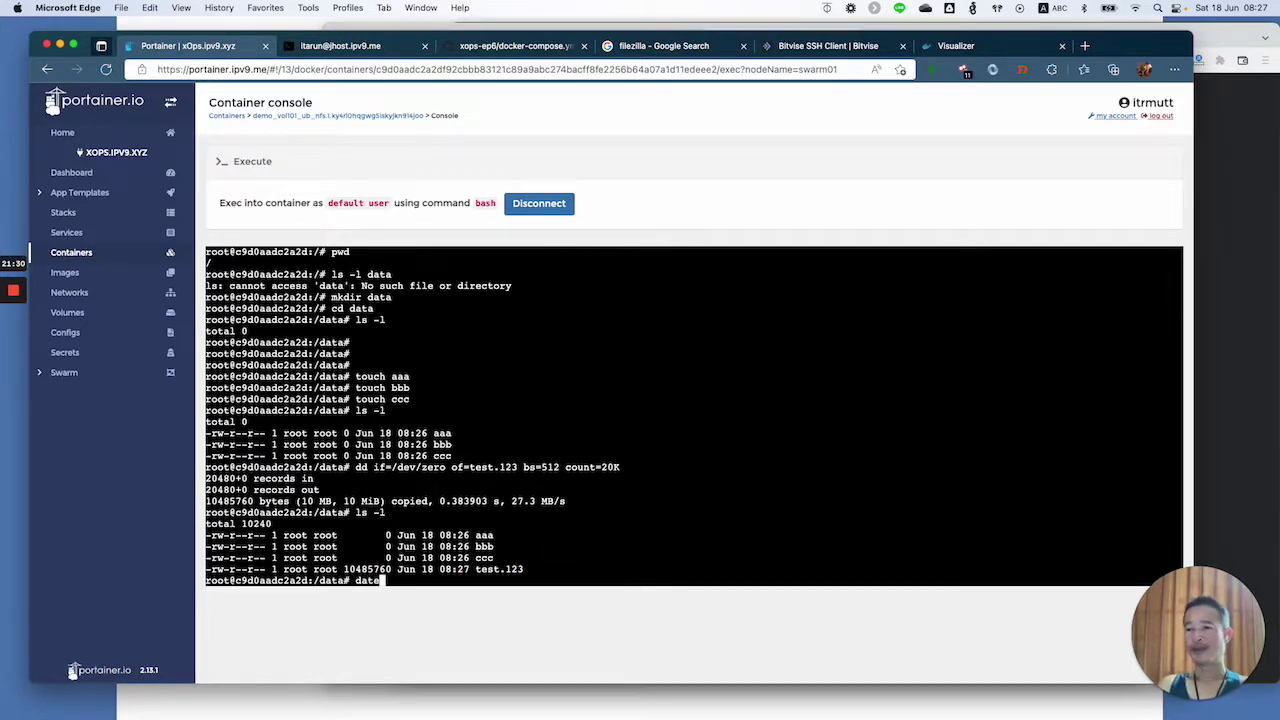
key(Return)
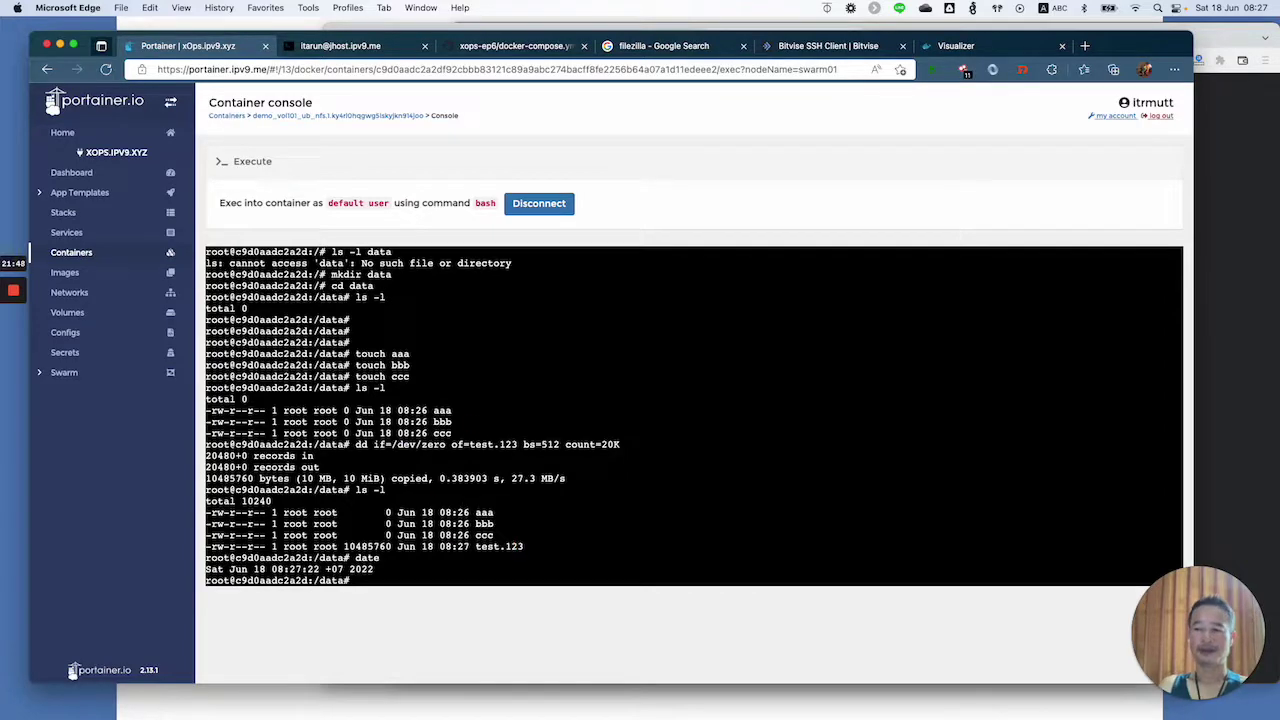
text(ls -l)
key(Return)
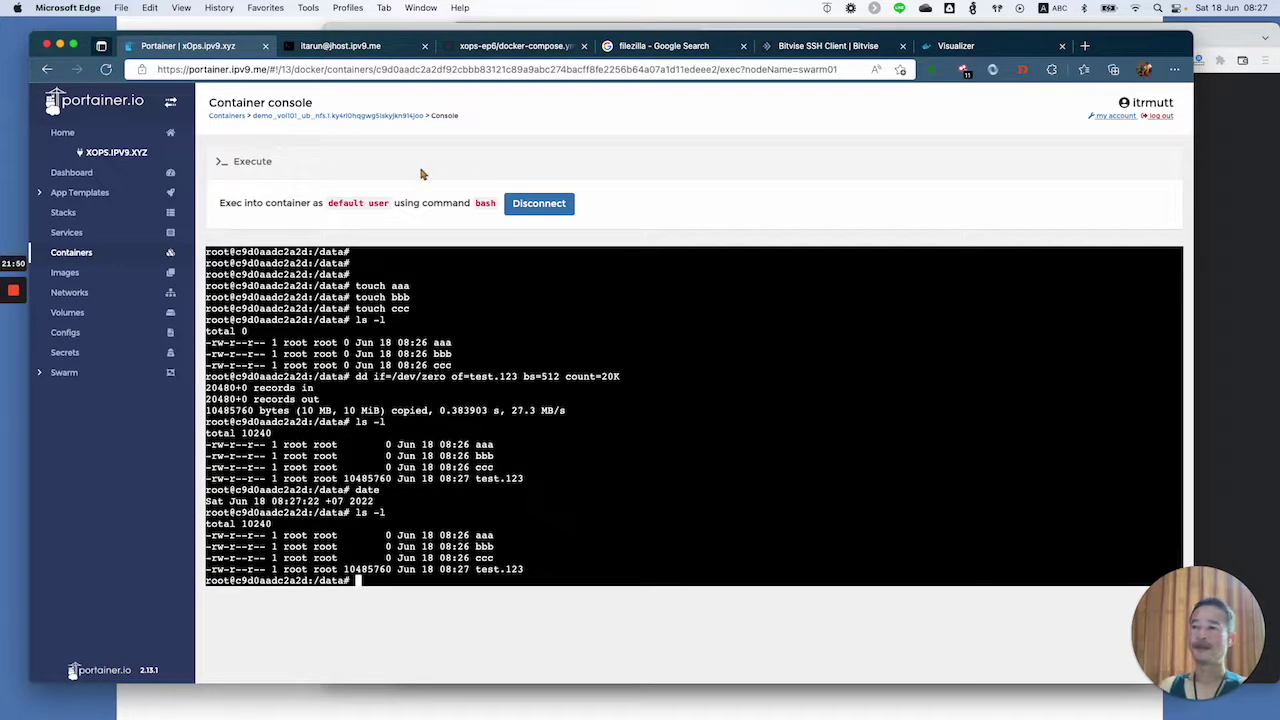
- Disconnect from the container console and return to the stacks list
click(539, 205)
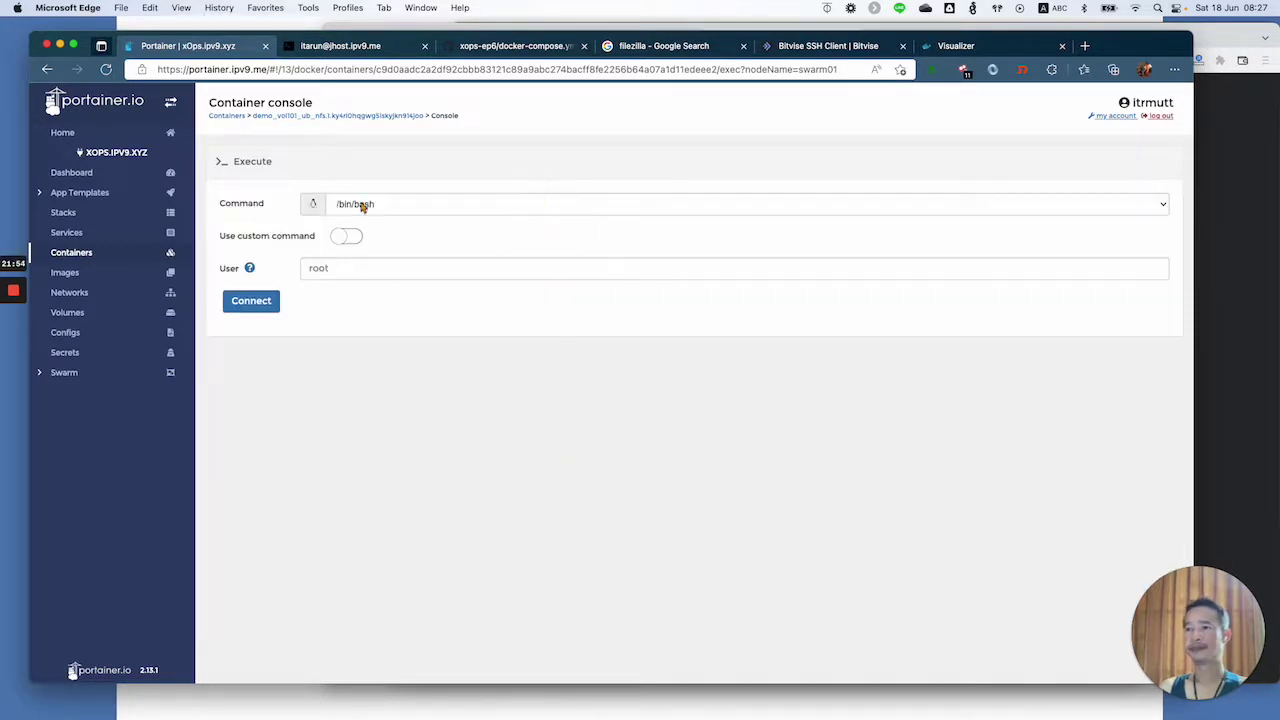
click(65, 212)
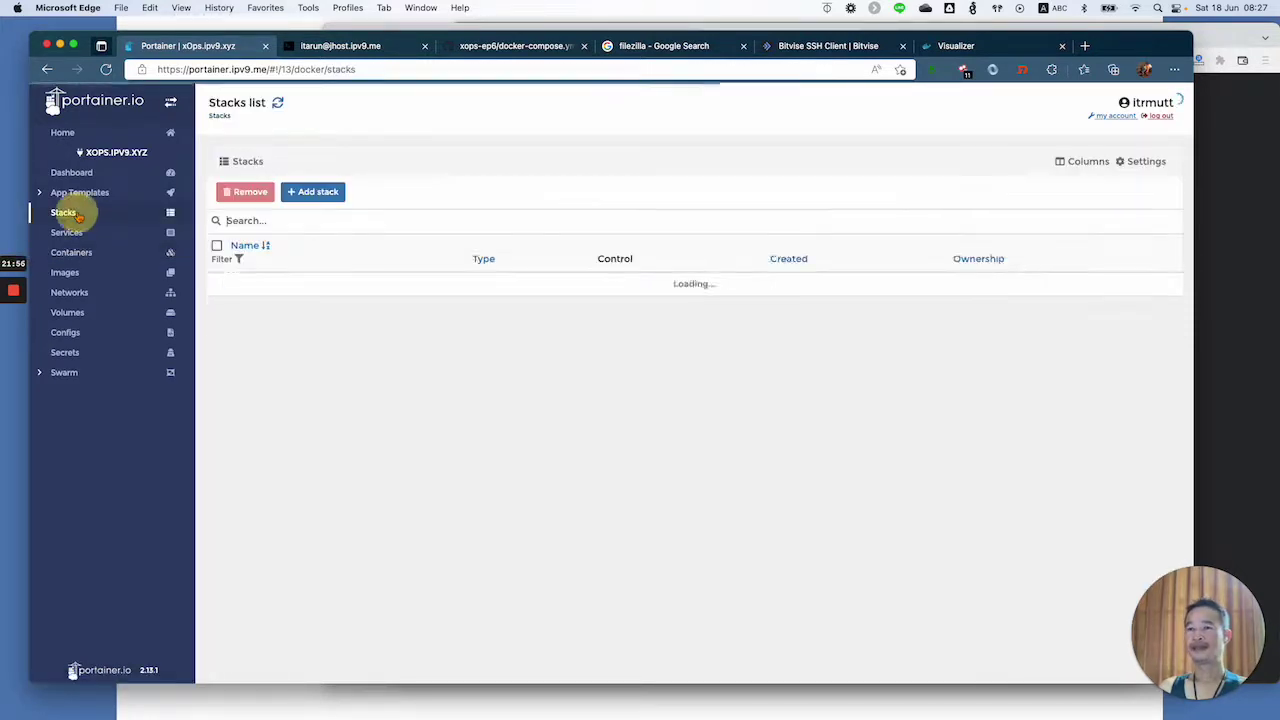
- Scale the demo_vol101_ub_nfs service in the demo_vol101 stack to 0 replicas
click(255, 308)
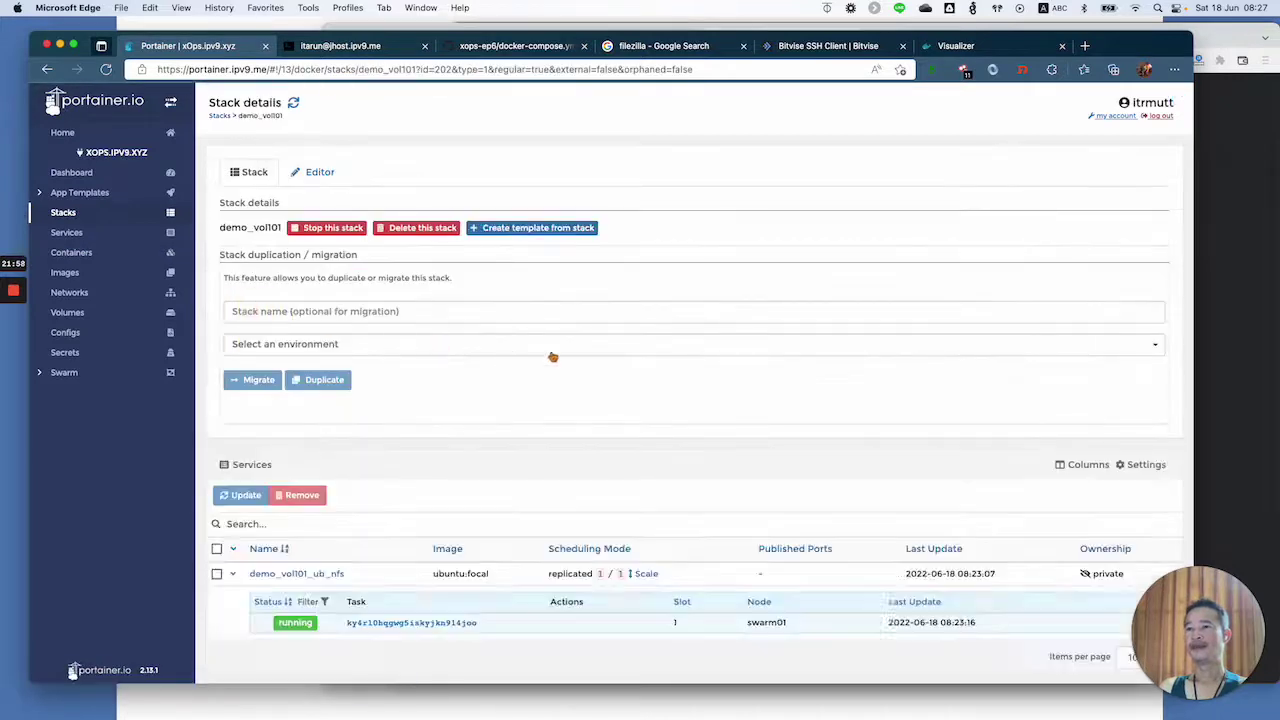
scroll(553, 357, down, 3)
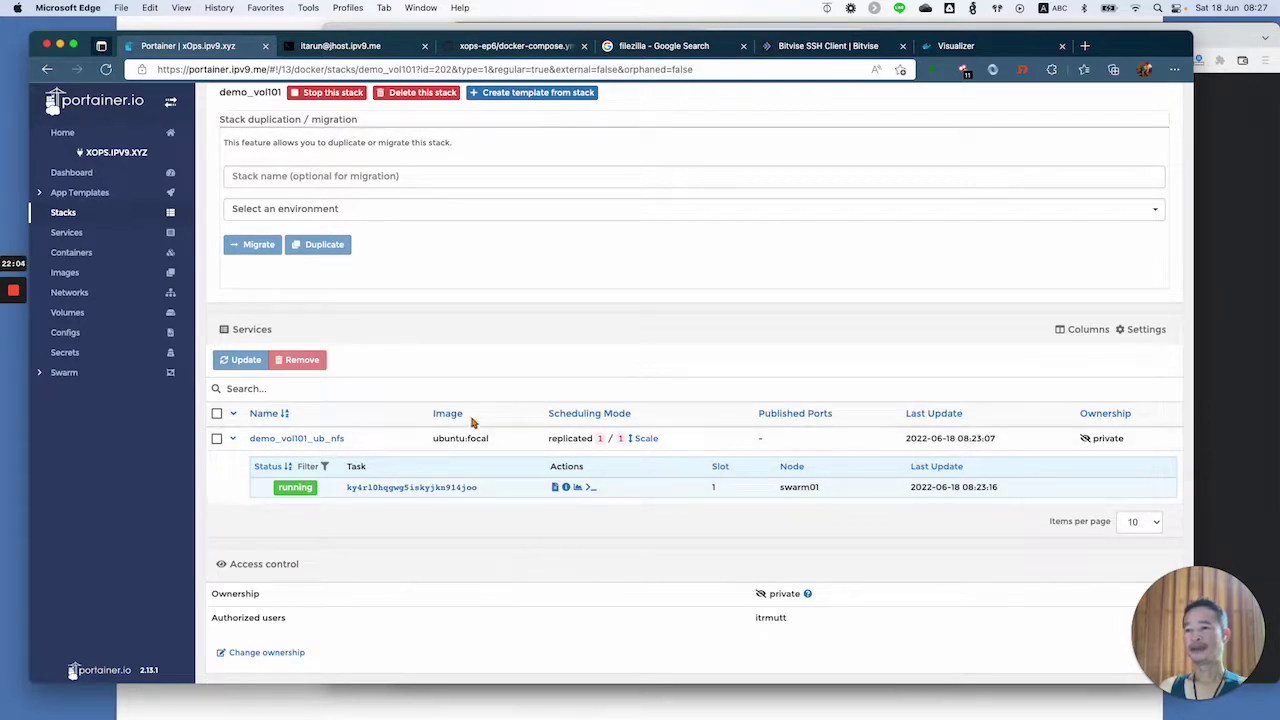
click(646, 439)
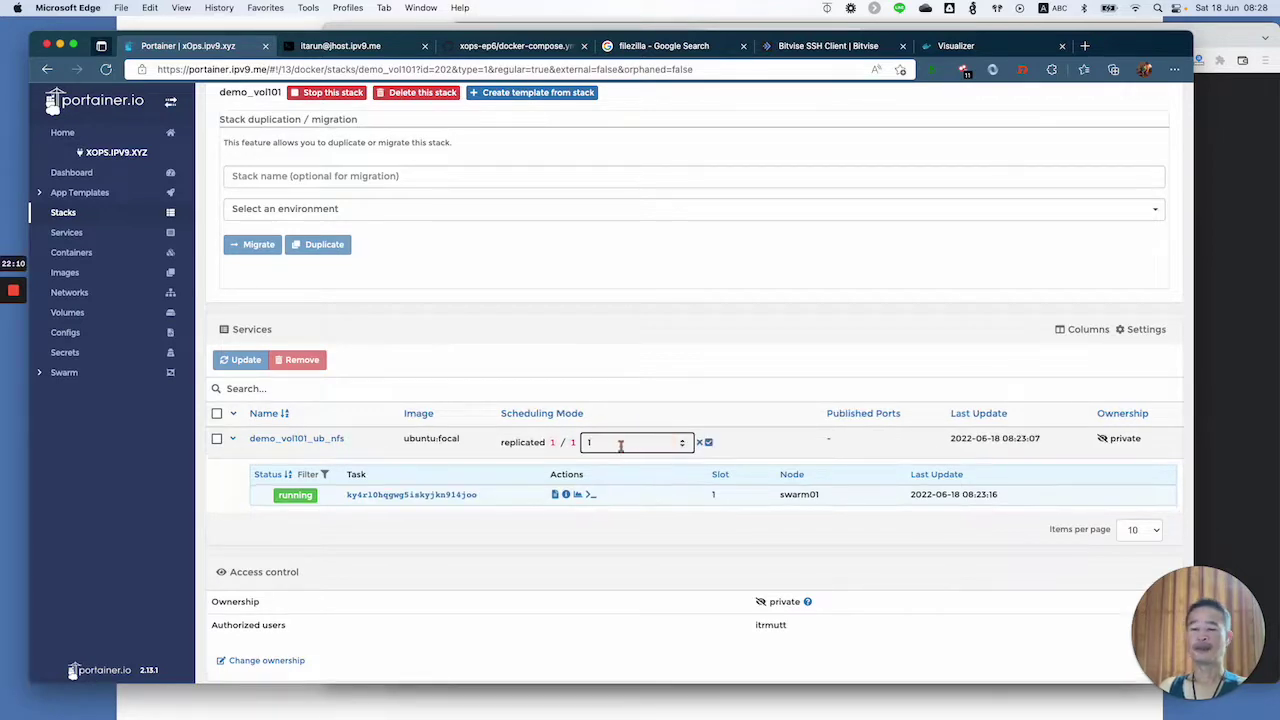
key(BackSpace)
text(0)
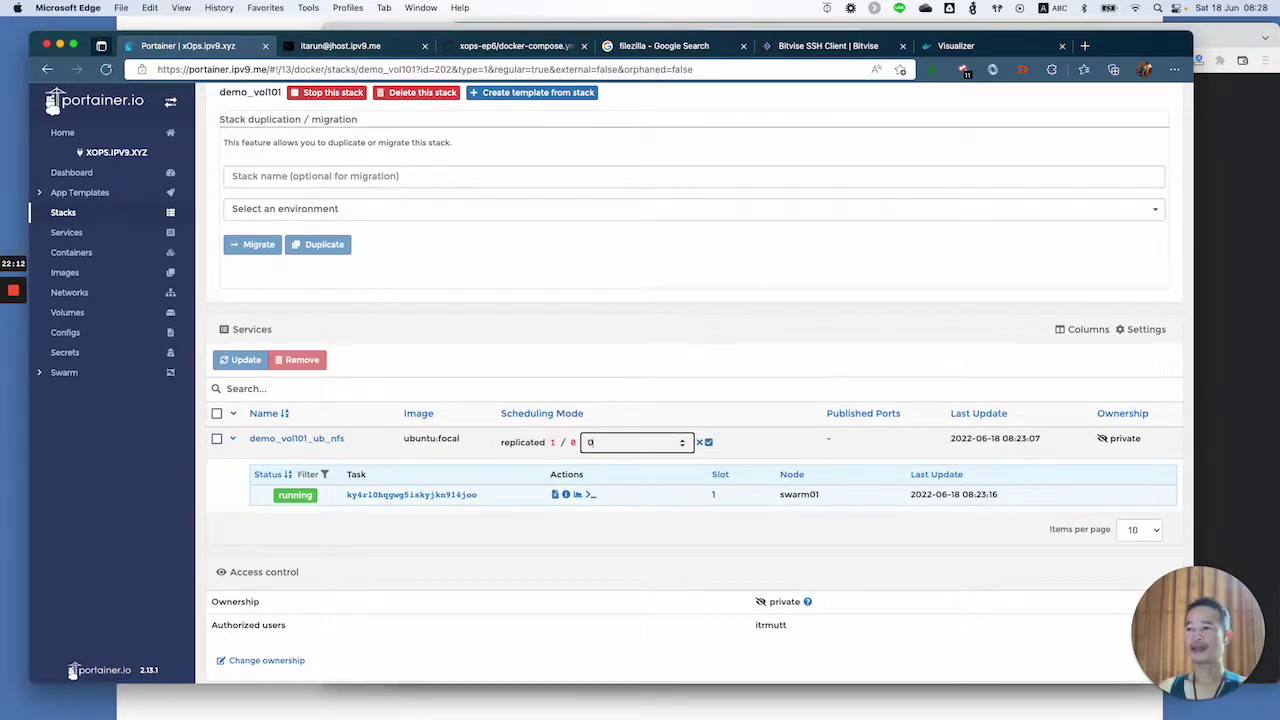
click(708, 443)
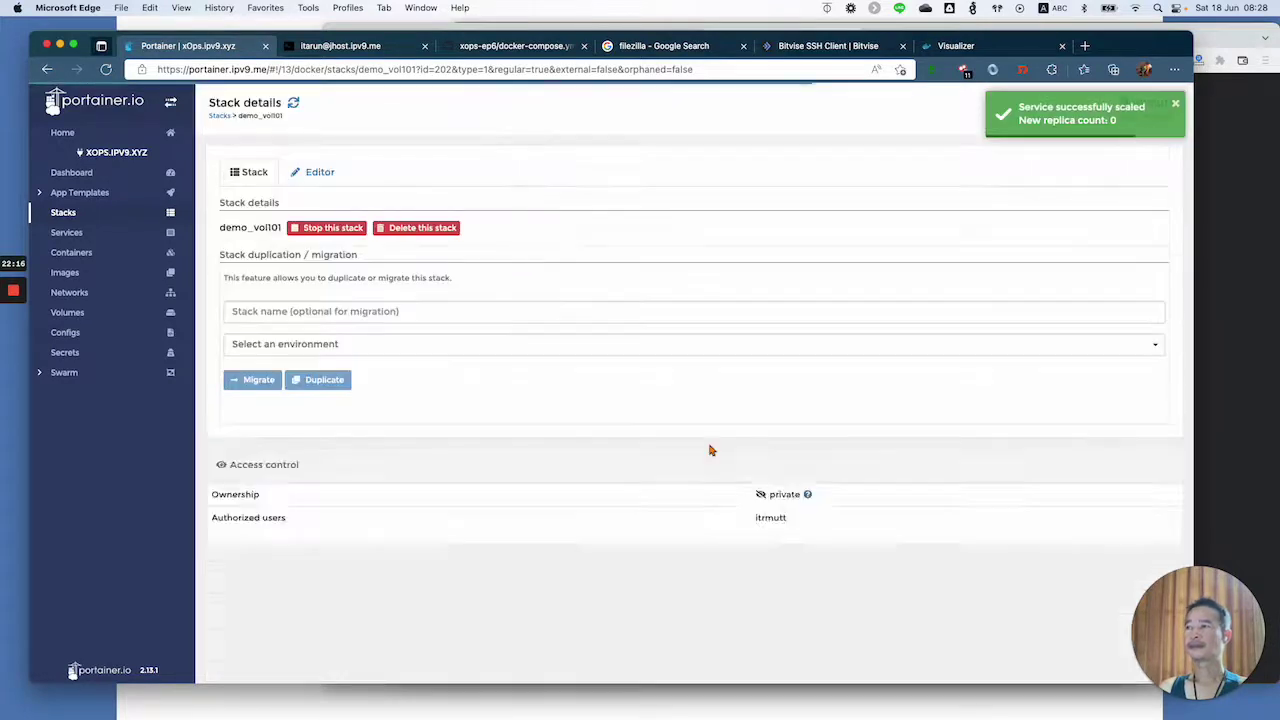
- Connect to the bash console of the scaled-down service's existing task container
scroll(700, 452, down, 3)
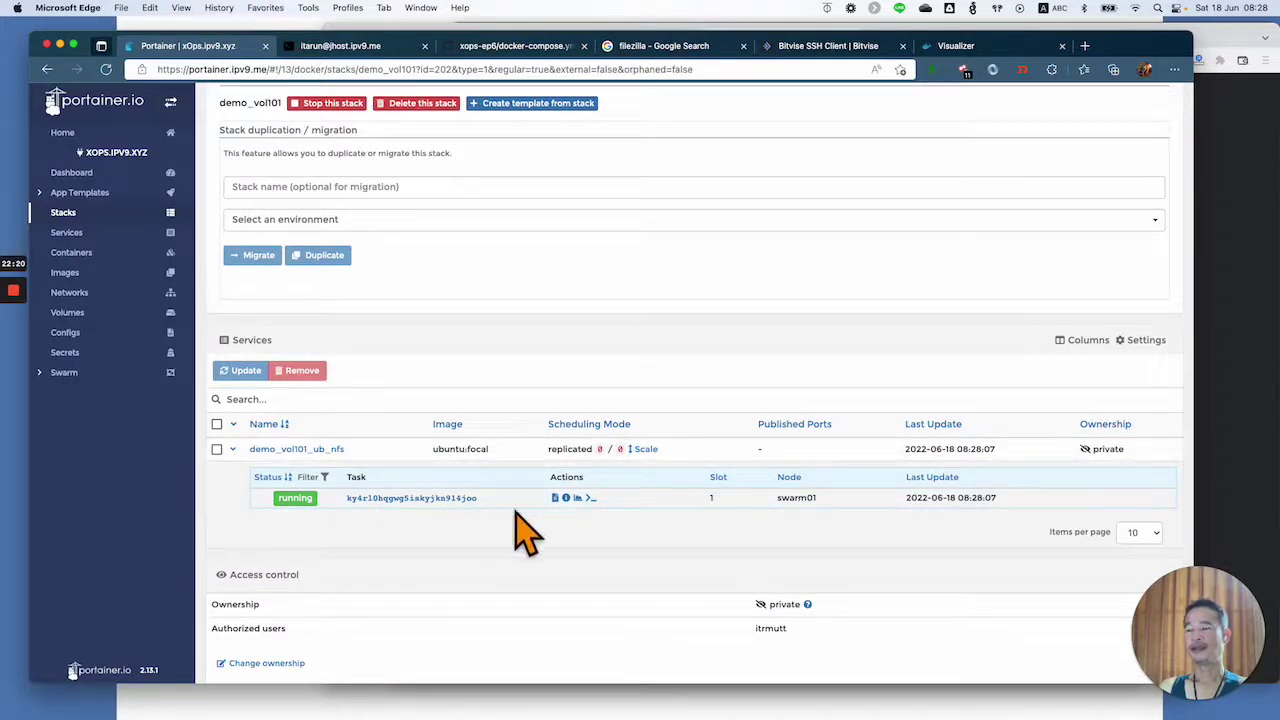
click(589, 499)
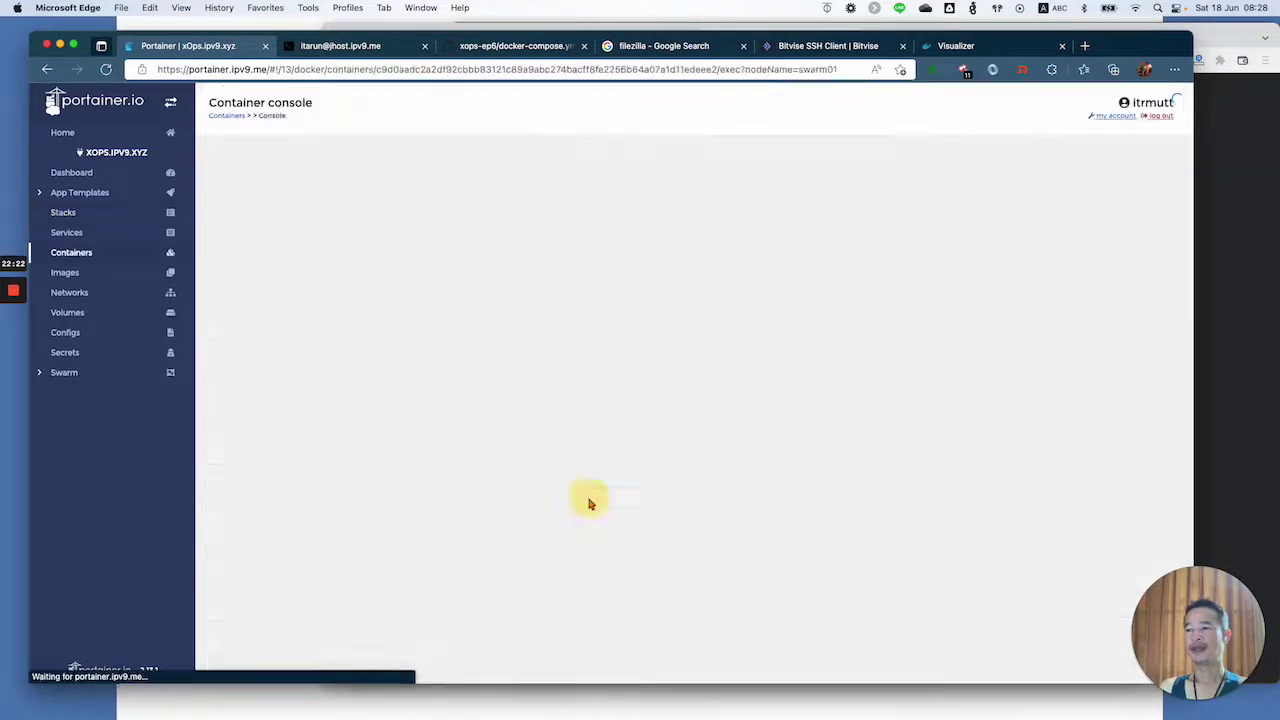
click(259, 305)
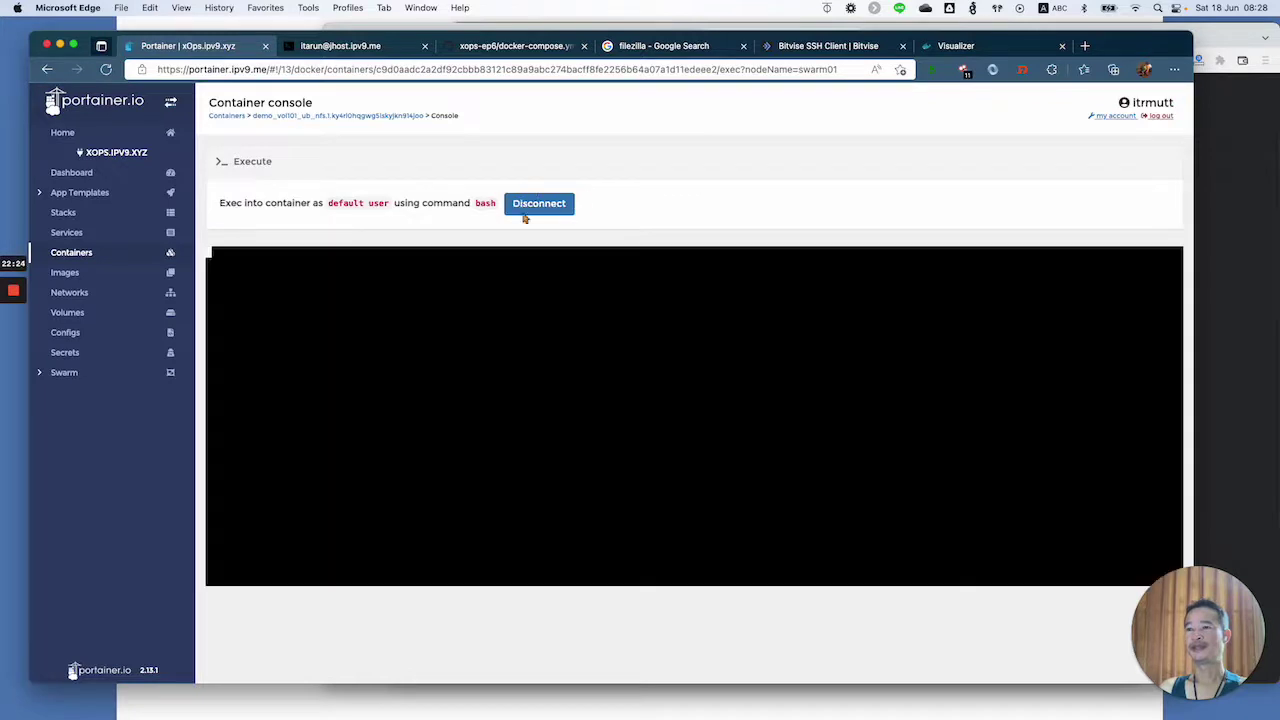
- Leave the console, reopen the demo_vol101 stack and refresh its details to check the service's tasks
click(92, 213)
click(259, 307)
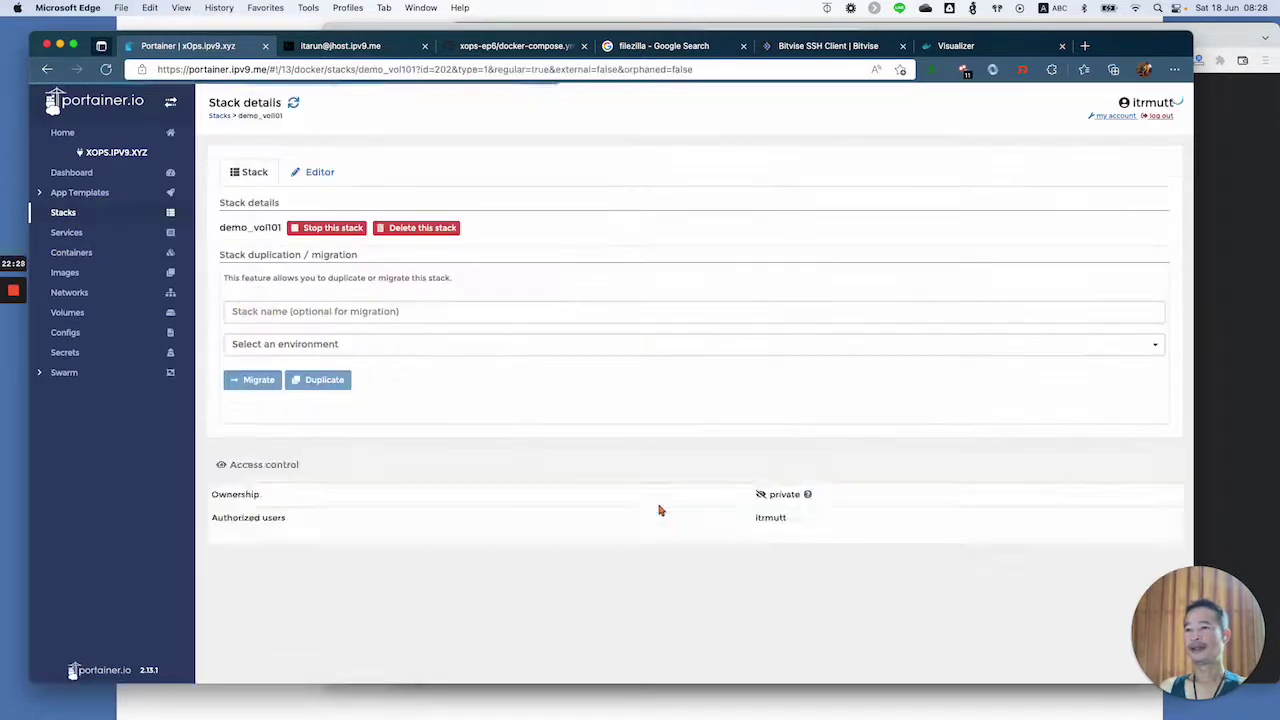
scroll(620, 490, down, 2)
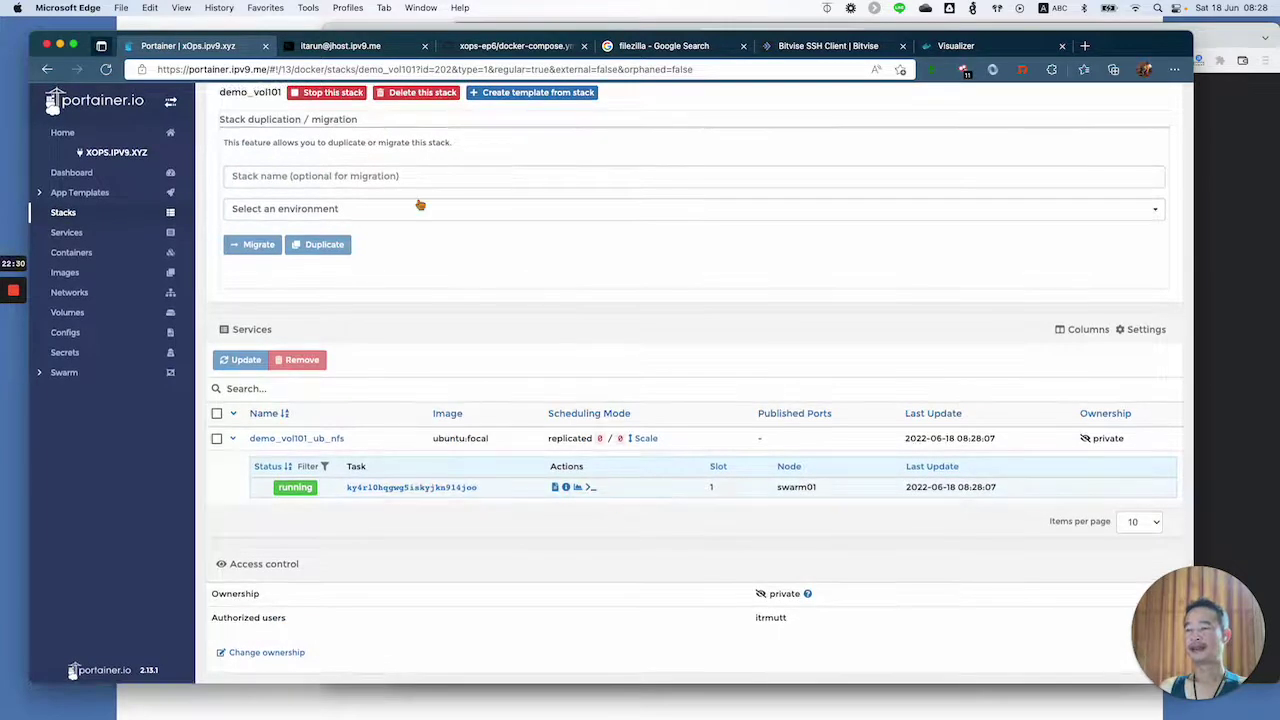
scroll(420, 203, up, 3)
click(293, 103)
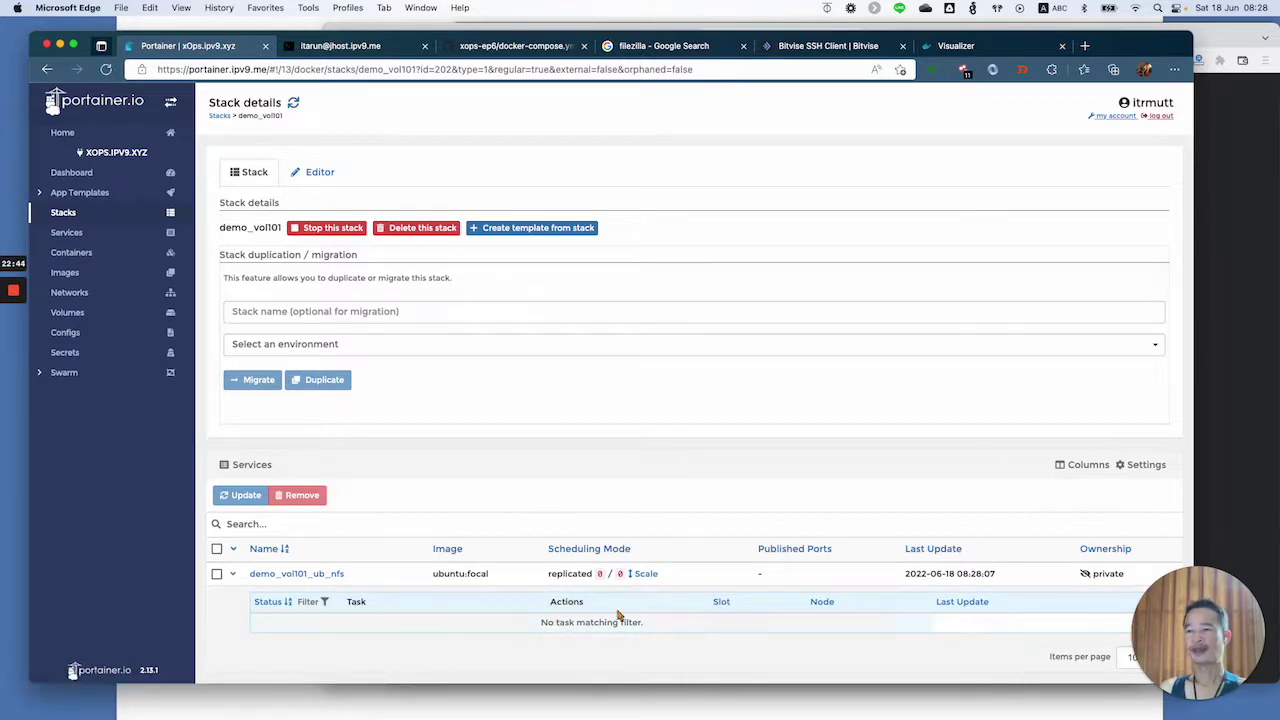
- Scale the demo_vol101_ub_nfs service back up to 1 replica
scroll(565, 590, down, 1)
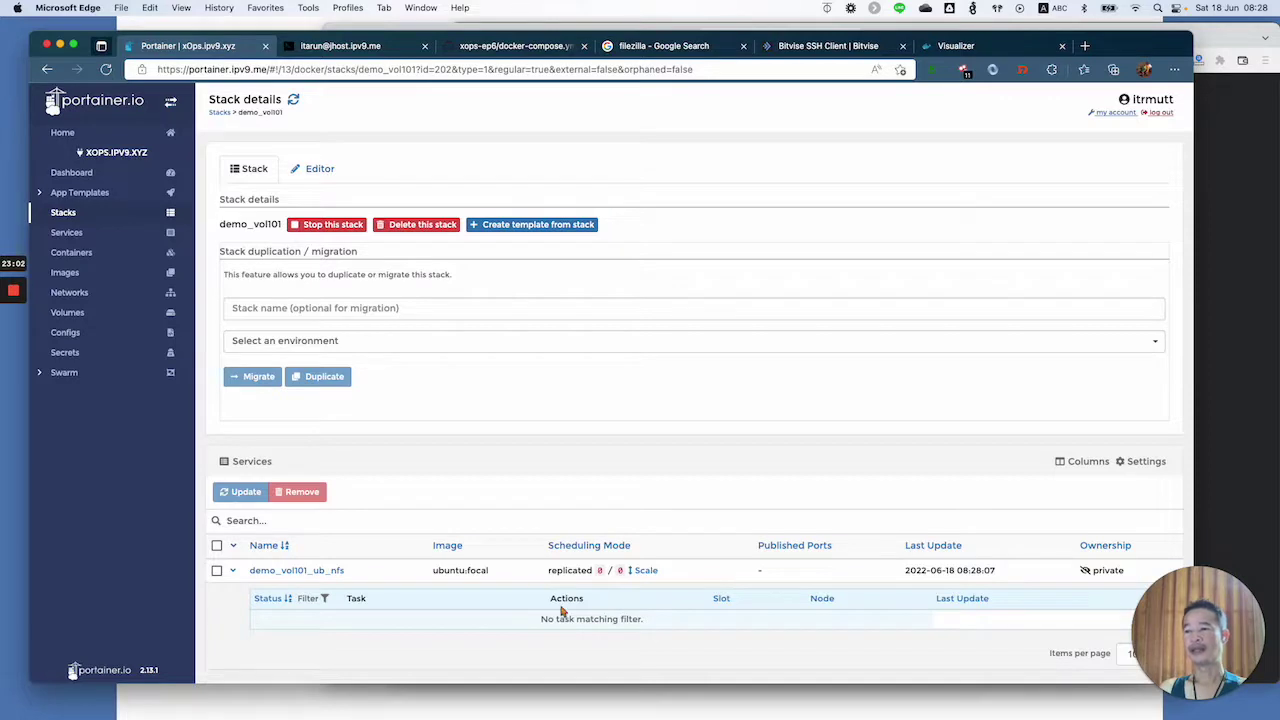
click(645, 570)
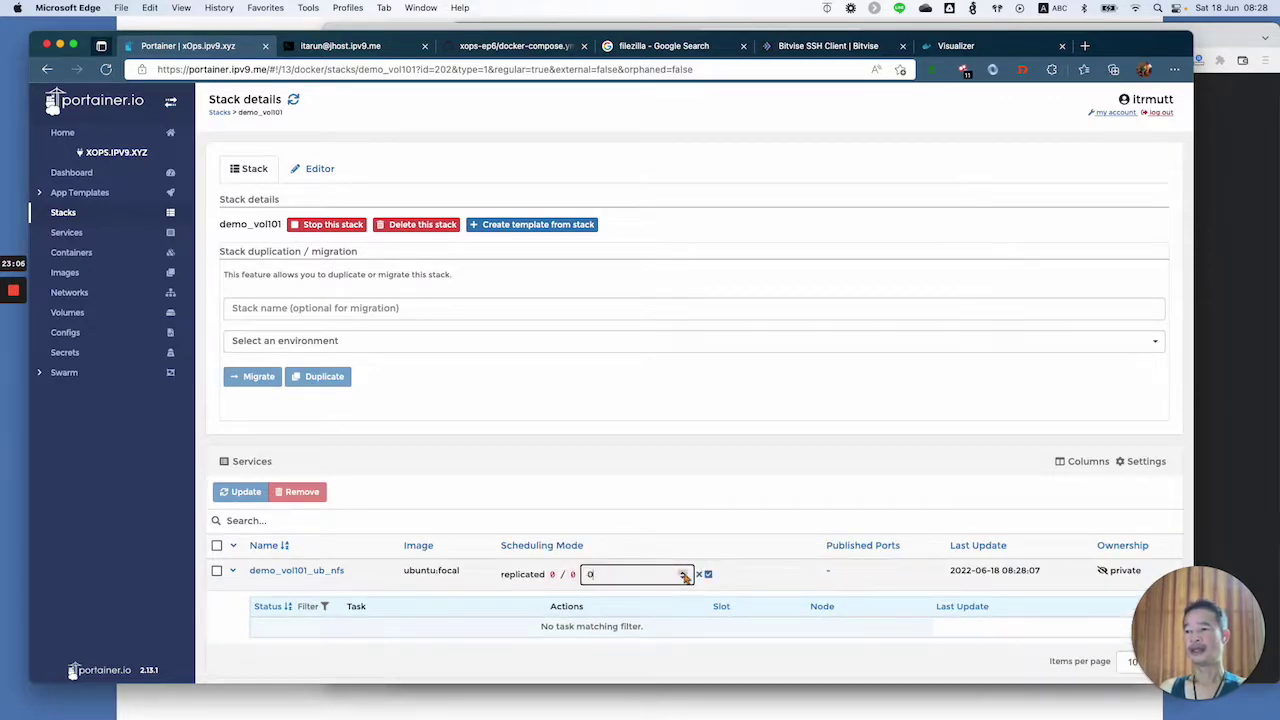
click(682, 570)
click(708, 576)
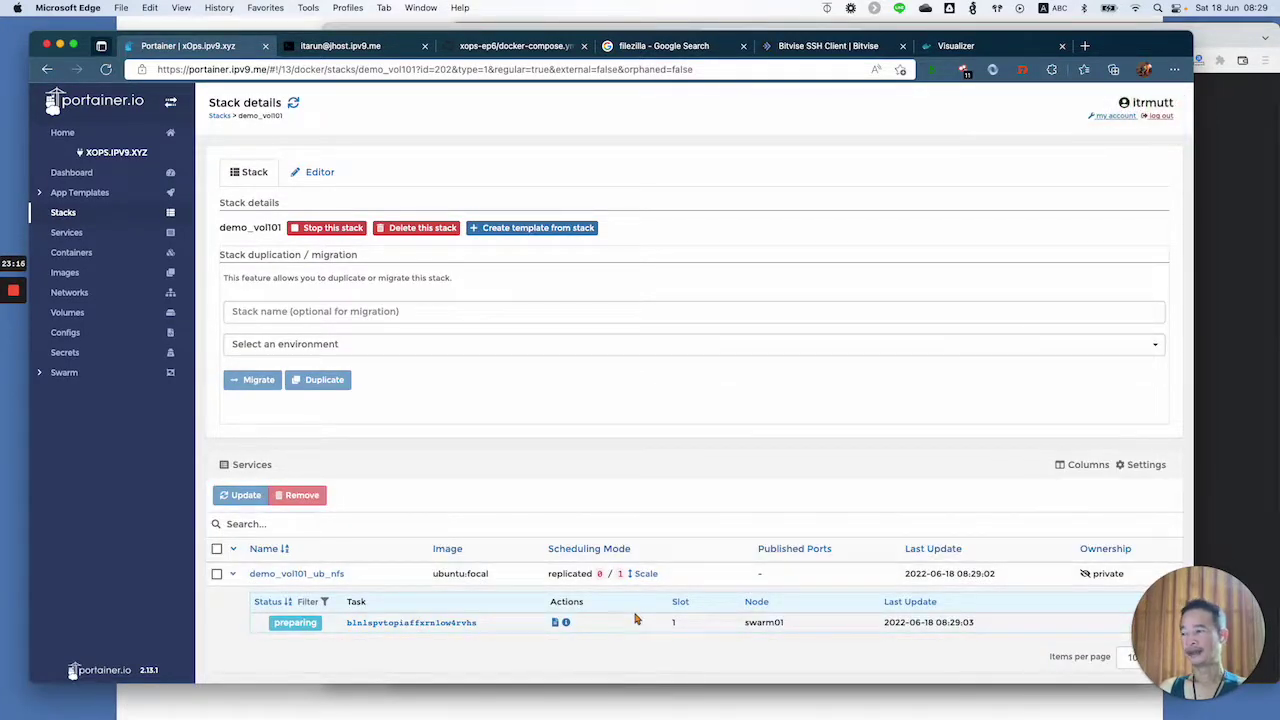
- Enable auto refresh for the services table and reload the stack details to check the new task
click(1148, 470)
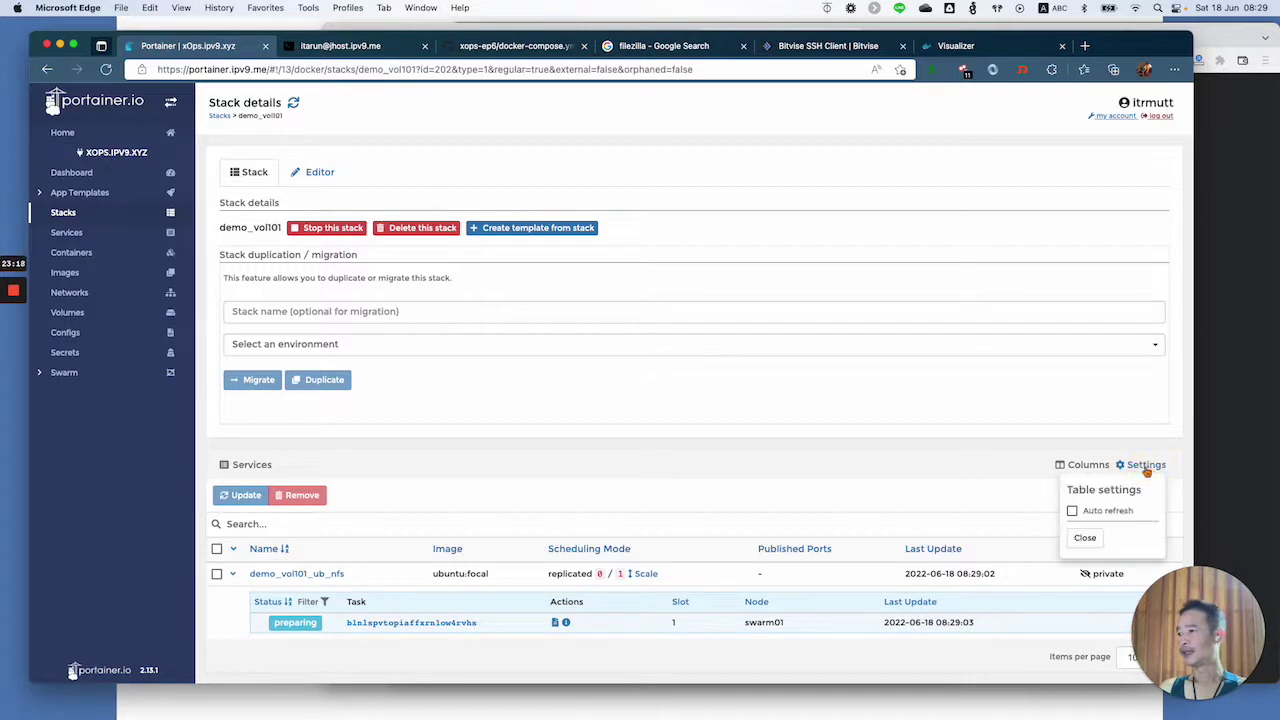
click(1064, 510)
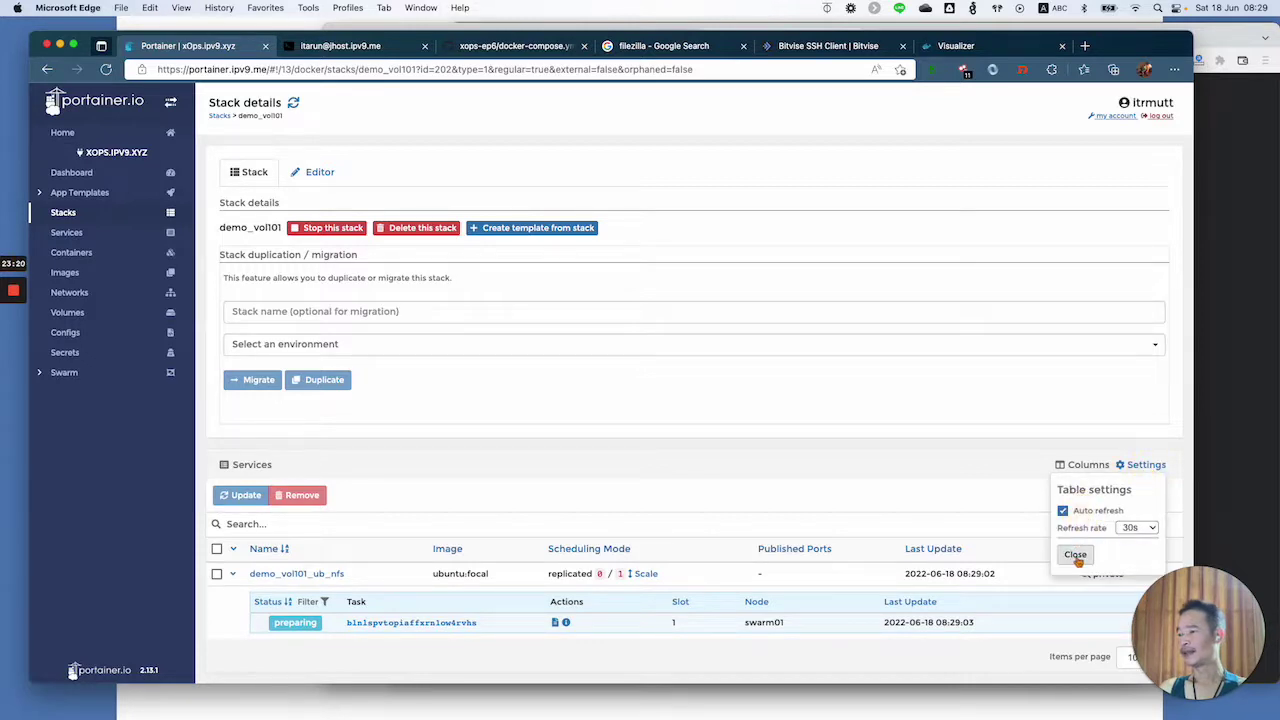
click(1076, 556)
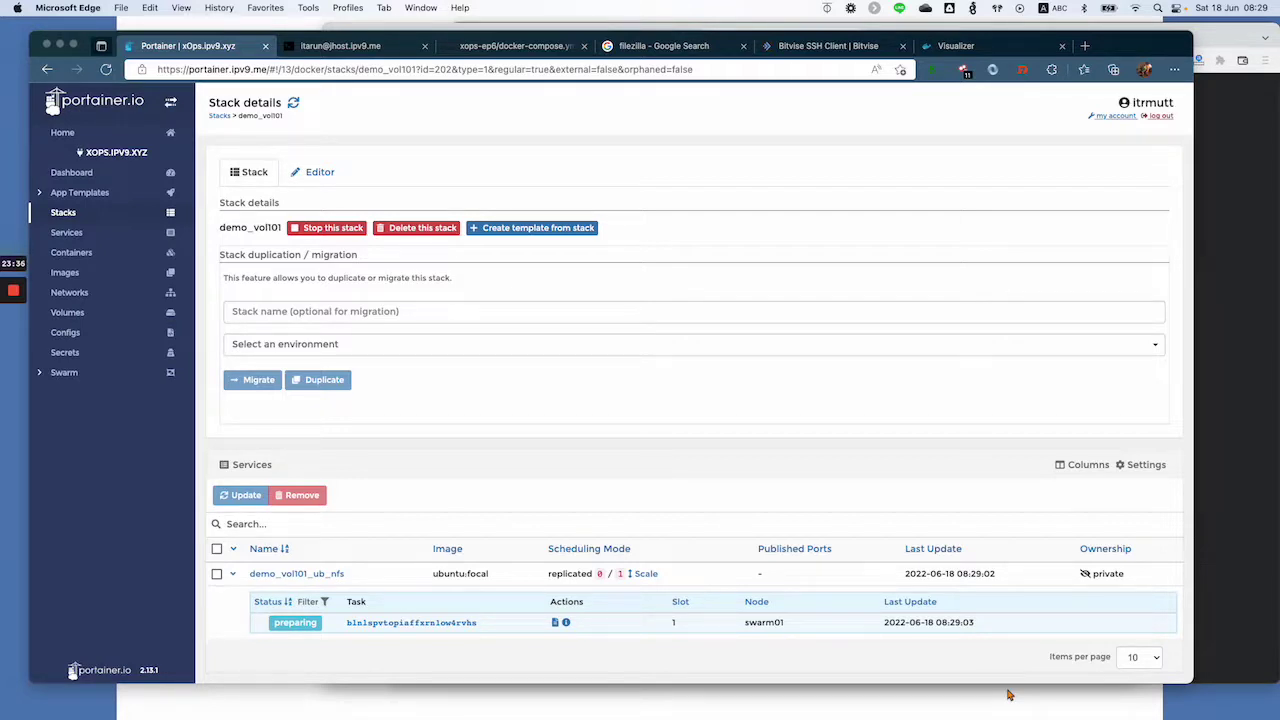
click(294, 105)
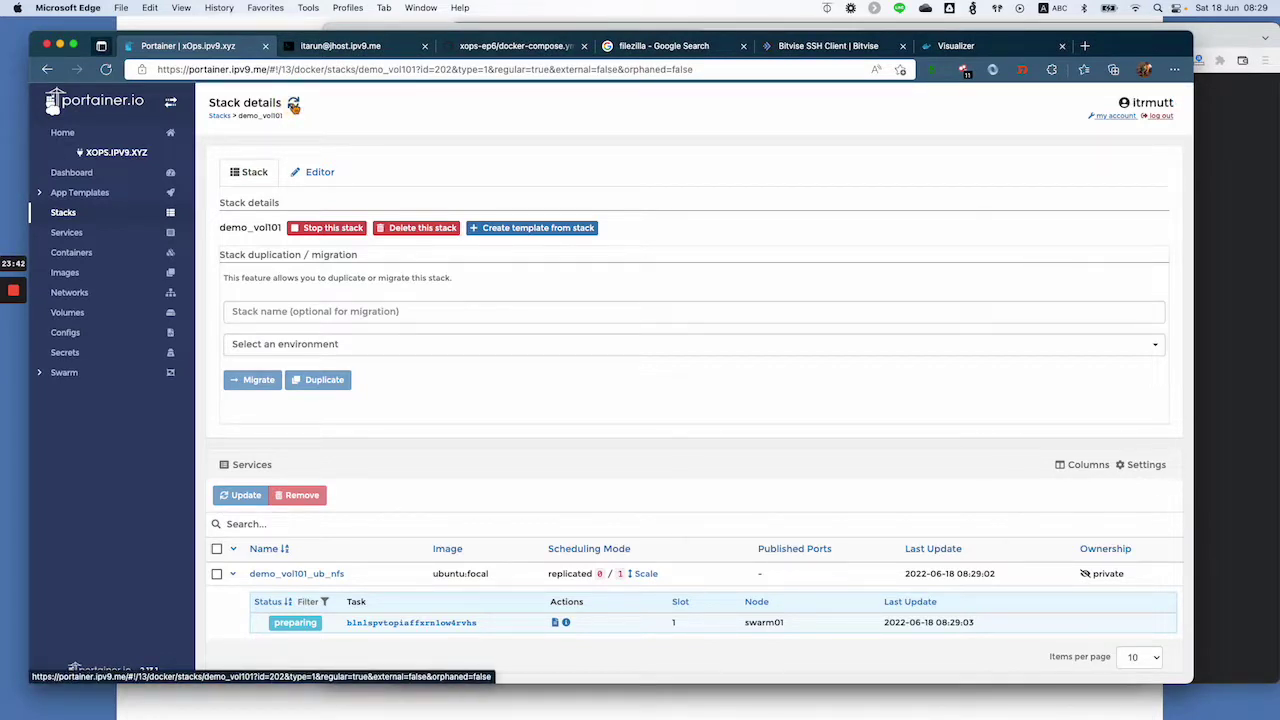
click(294, 105)
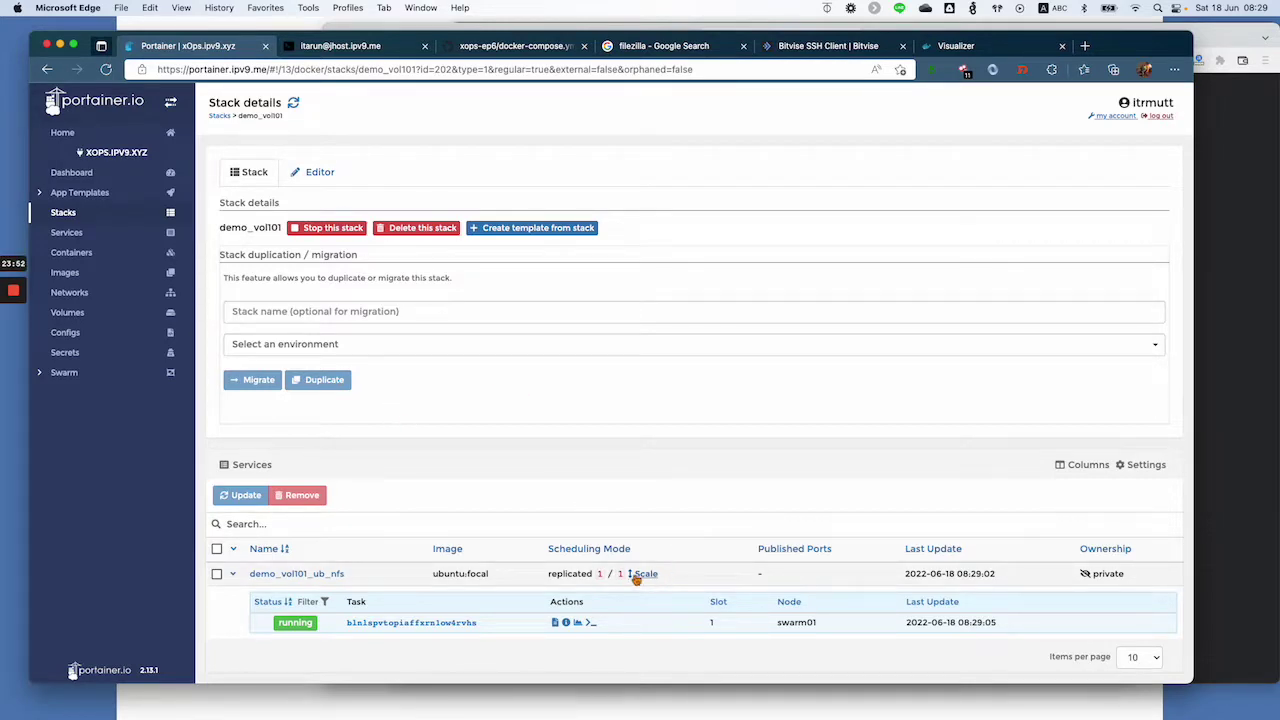
- Connect to the new container's bash console as the default user and list the data directory with ls -l data
click(591, 624)
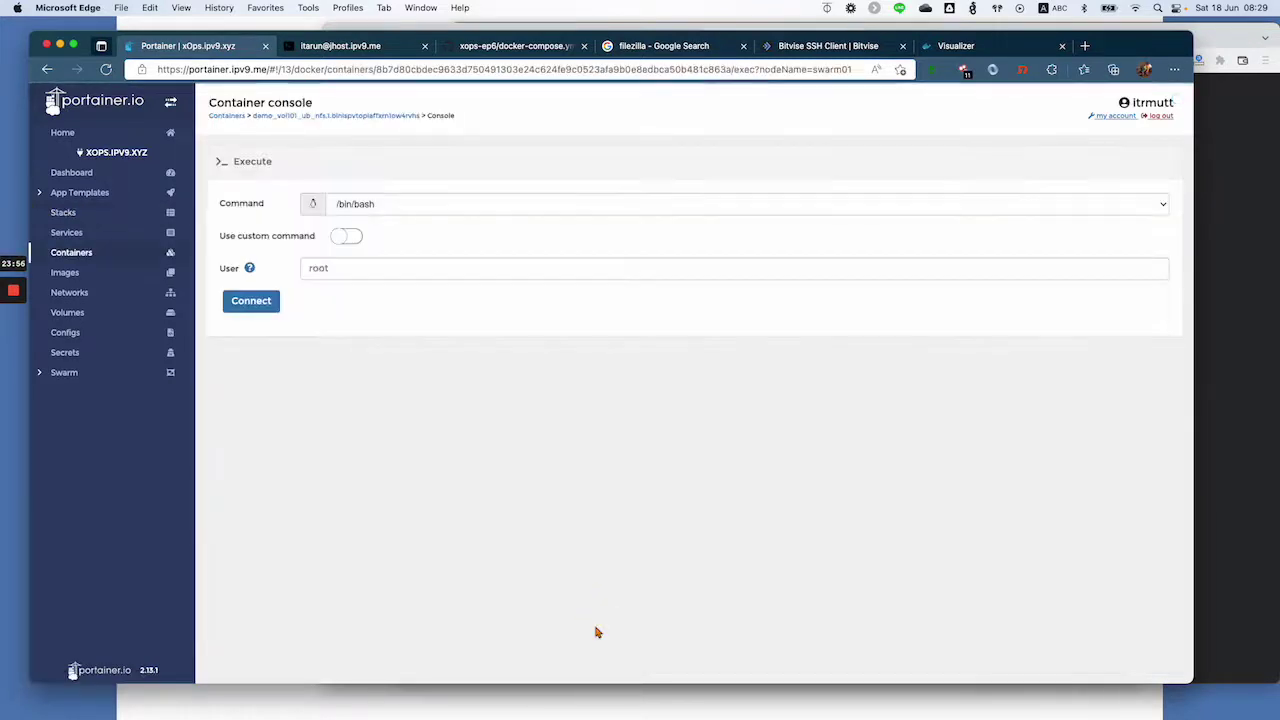
click(251, 302)
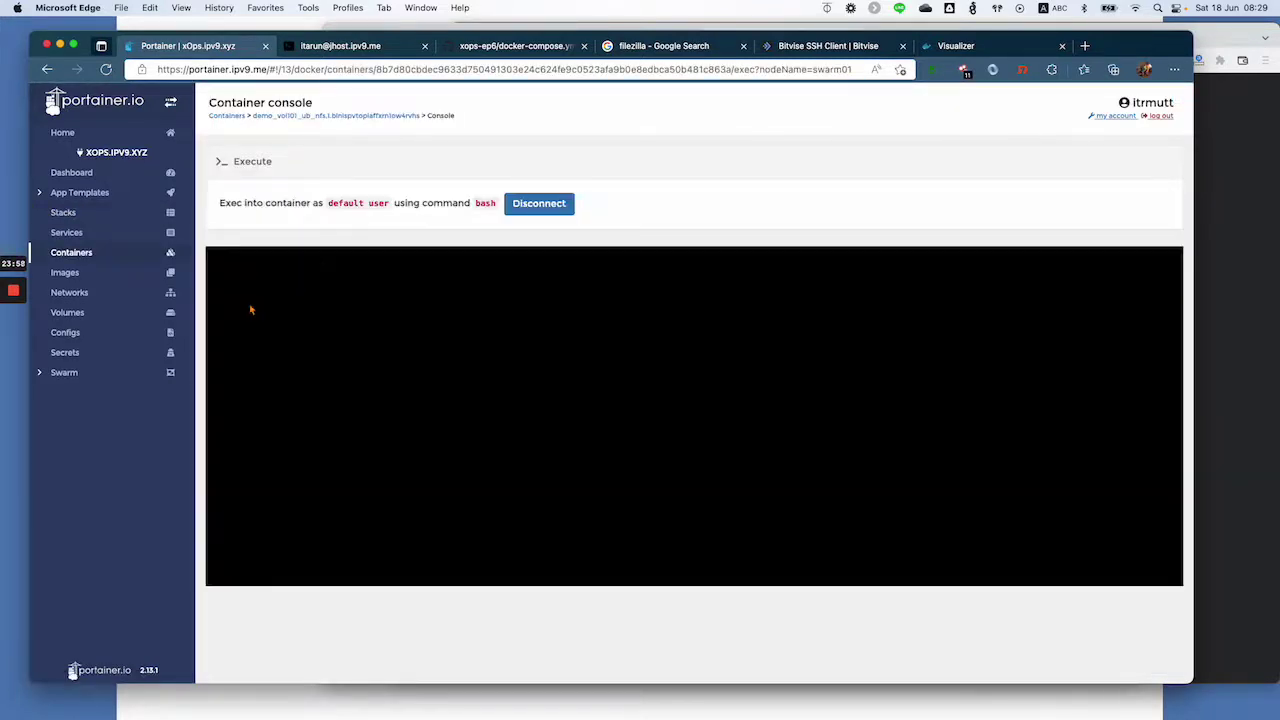
text(ls -l)
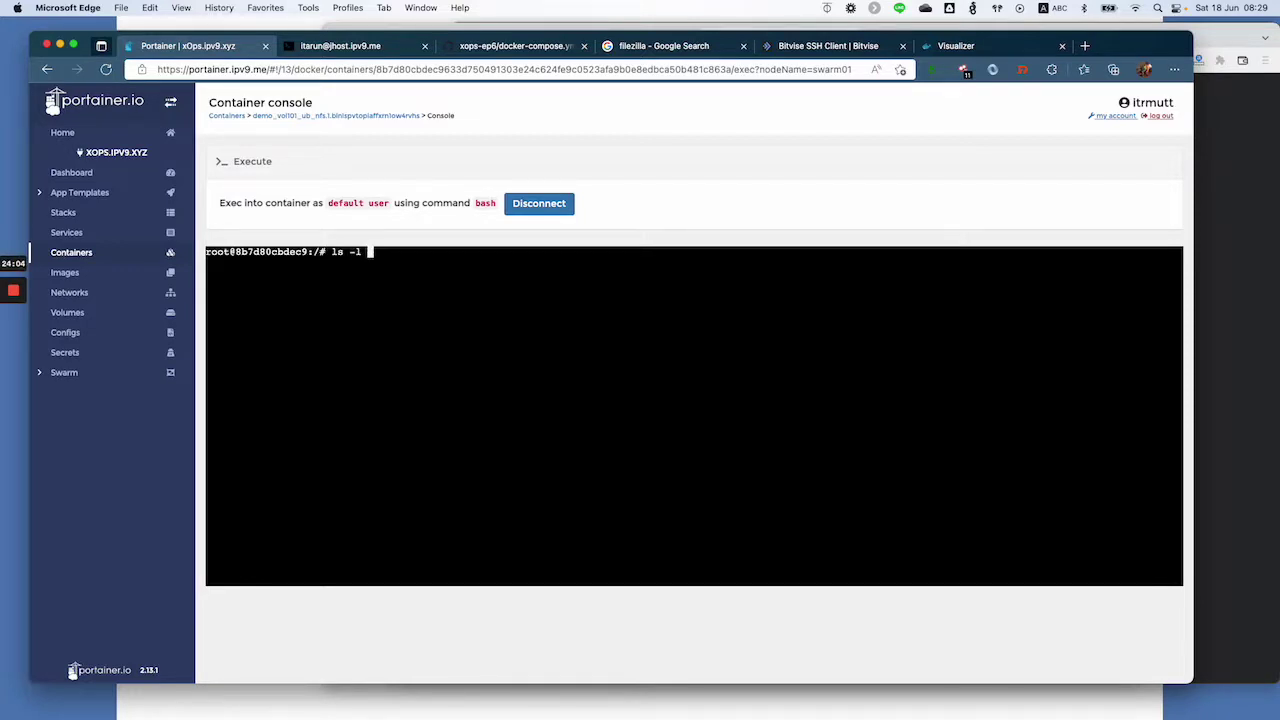
text( data)
key(Return)
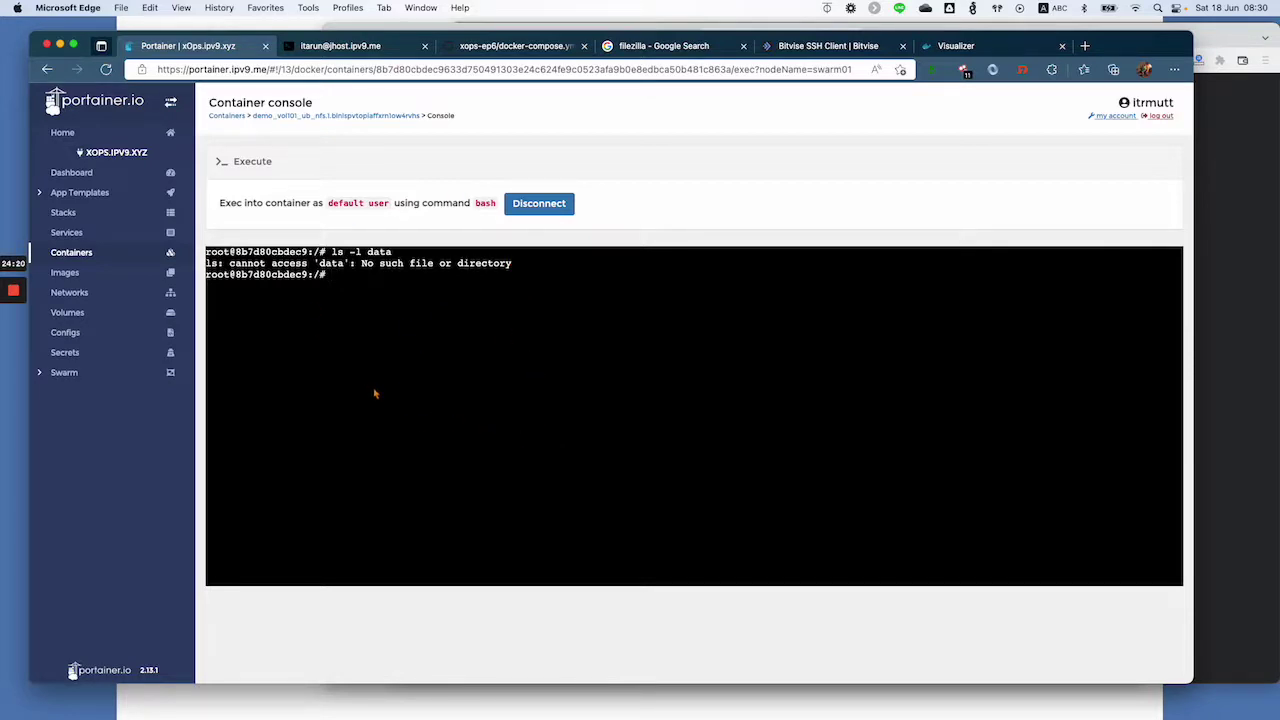
- Switch to the Brave browser, examine the Swarm cluster architecture in swarm_ops_revProxy.drawio, and return to the container console
click(1228, 295)
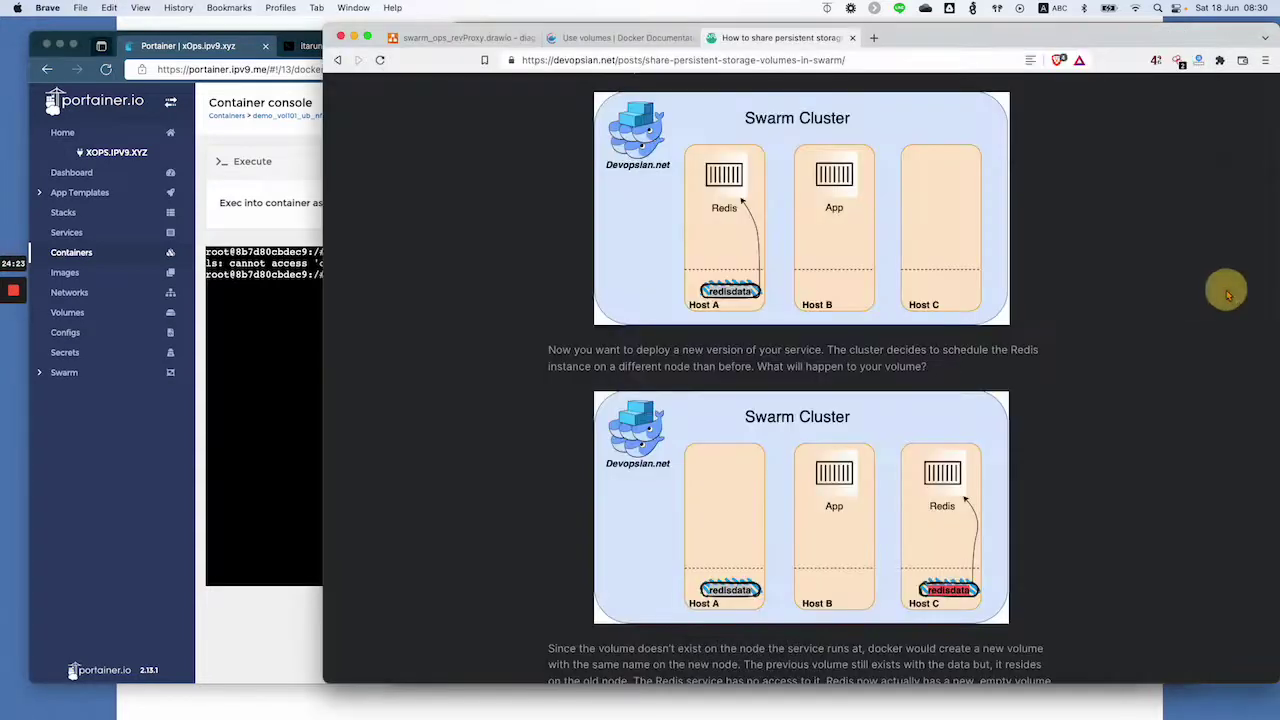
click(428, 37)
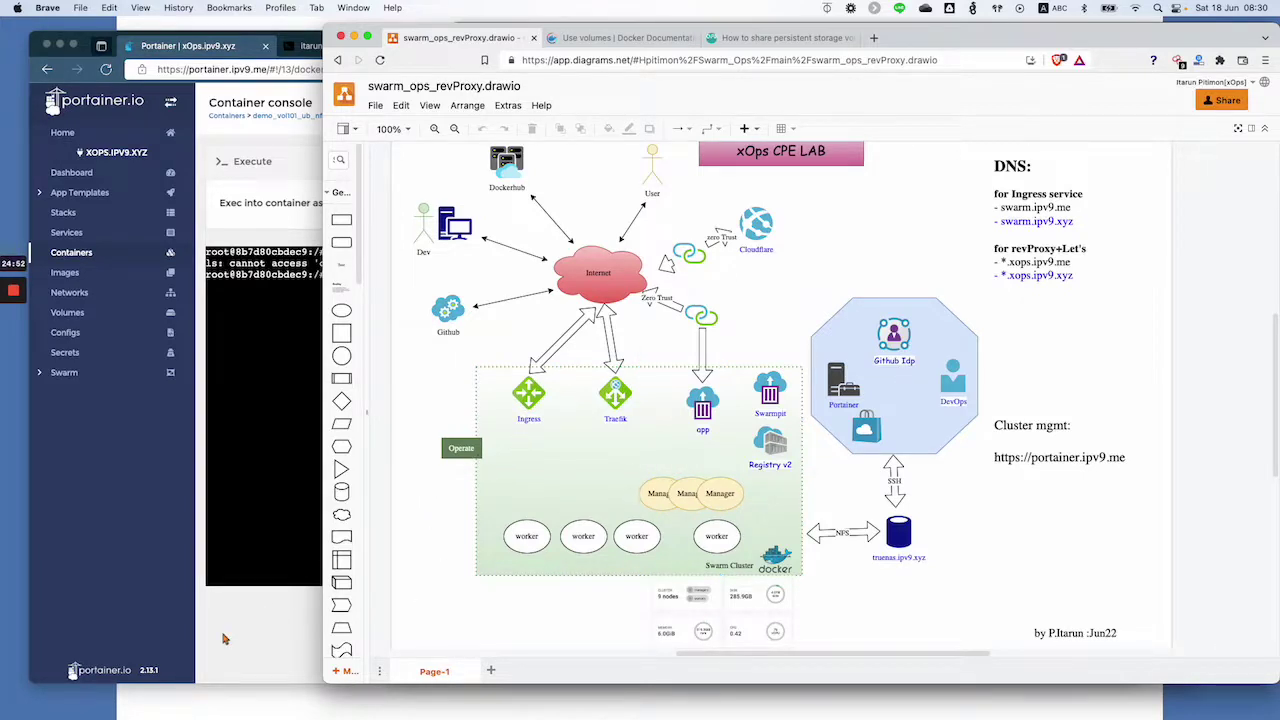
click(260, 628)
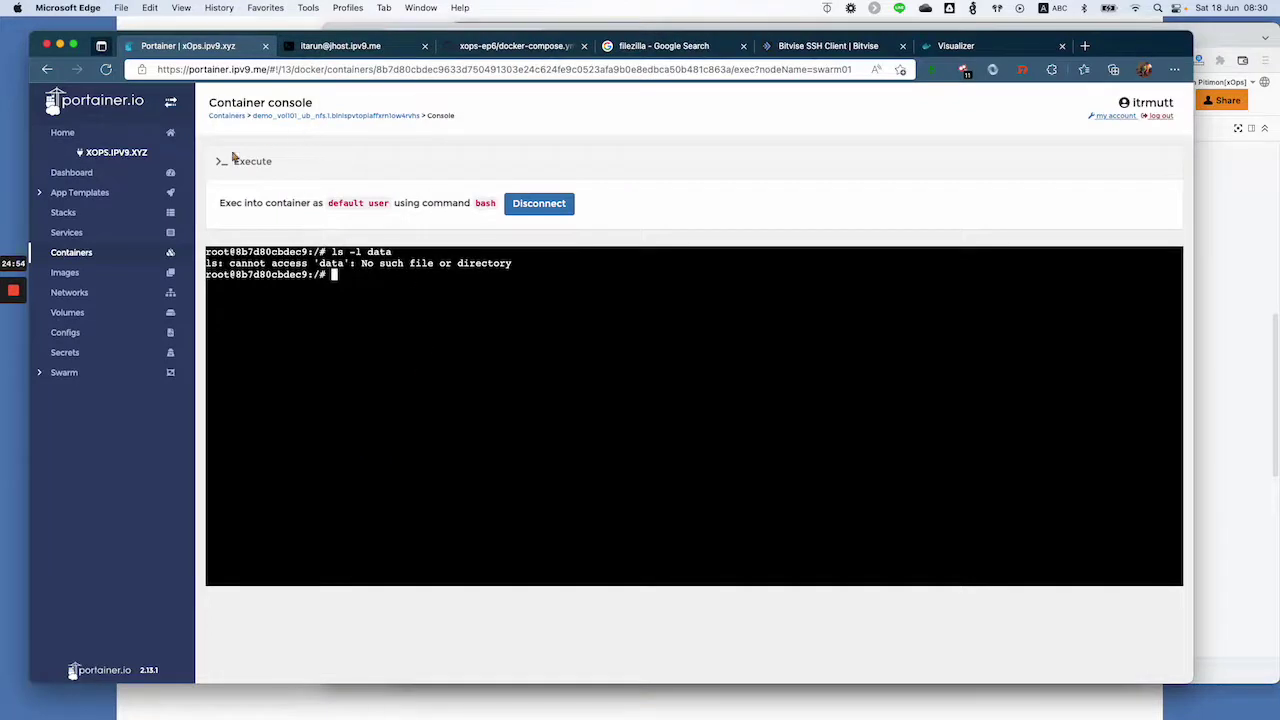
- Disconnect from the container console and open the demo_vol101 stack's compose file for editing
click(537, 205)
click(76, 212)
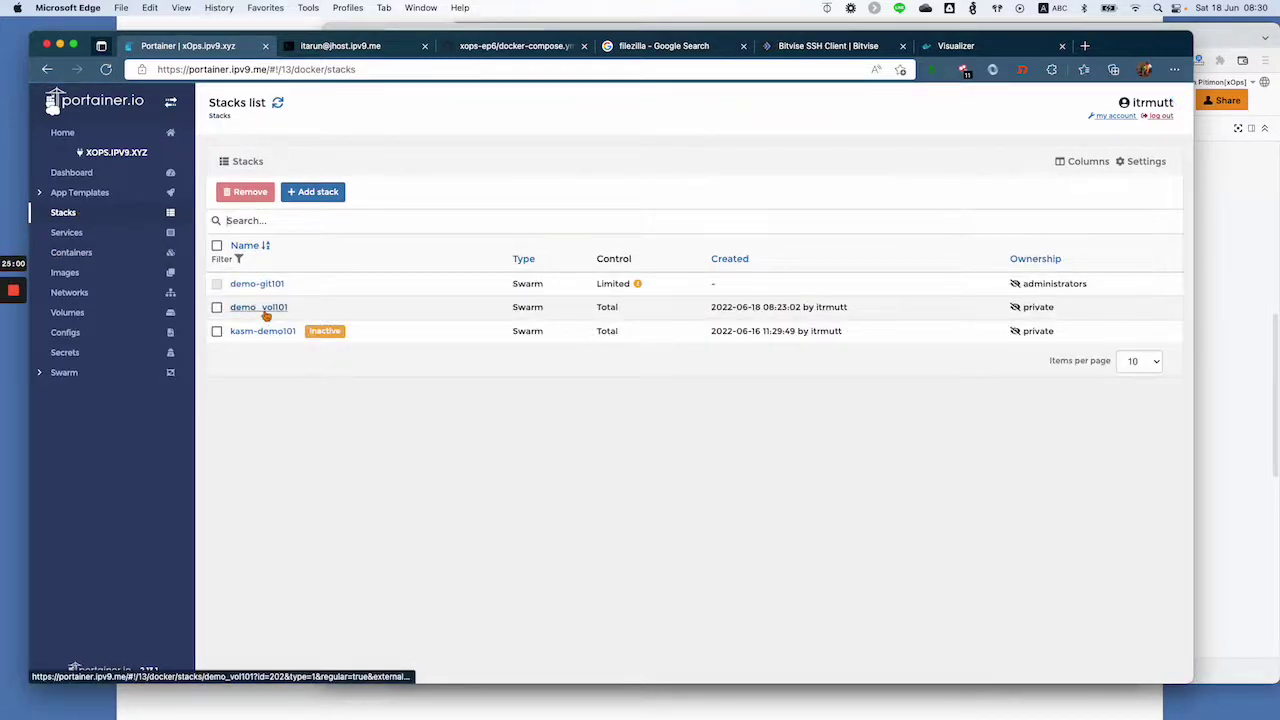
click(262, 308)
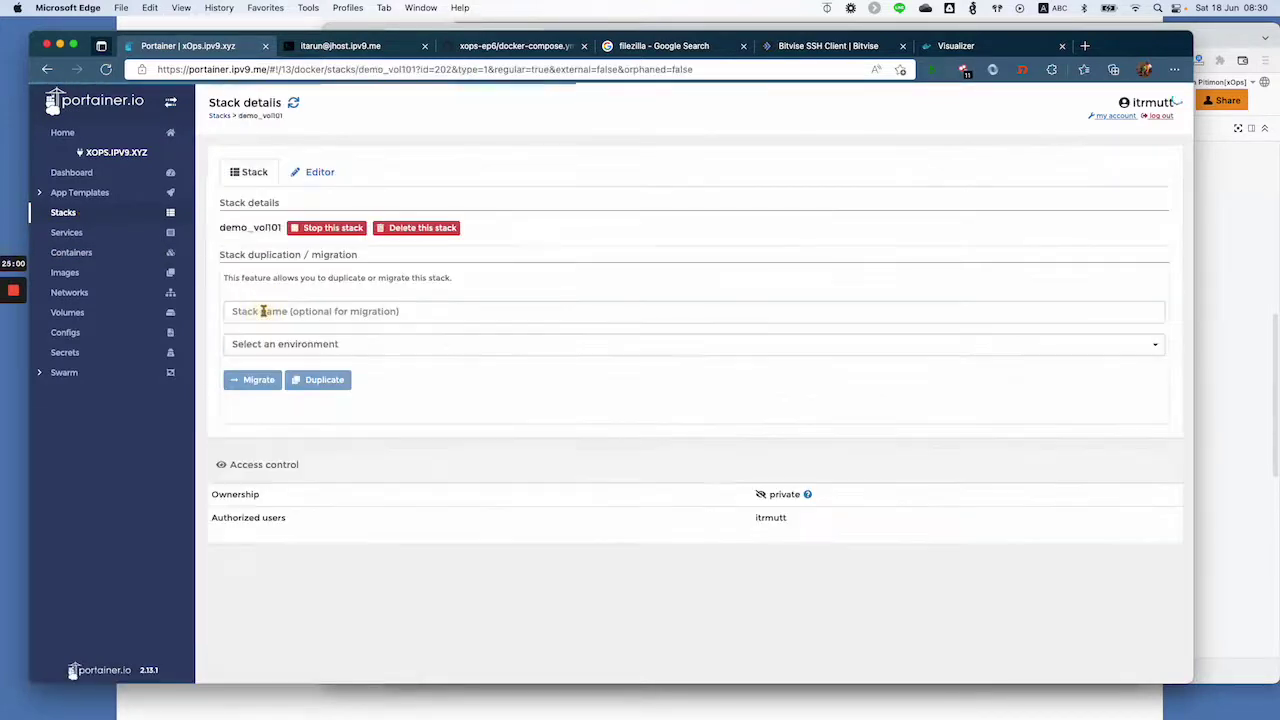
click(287, 171)
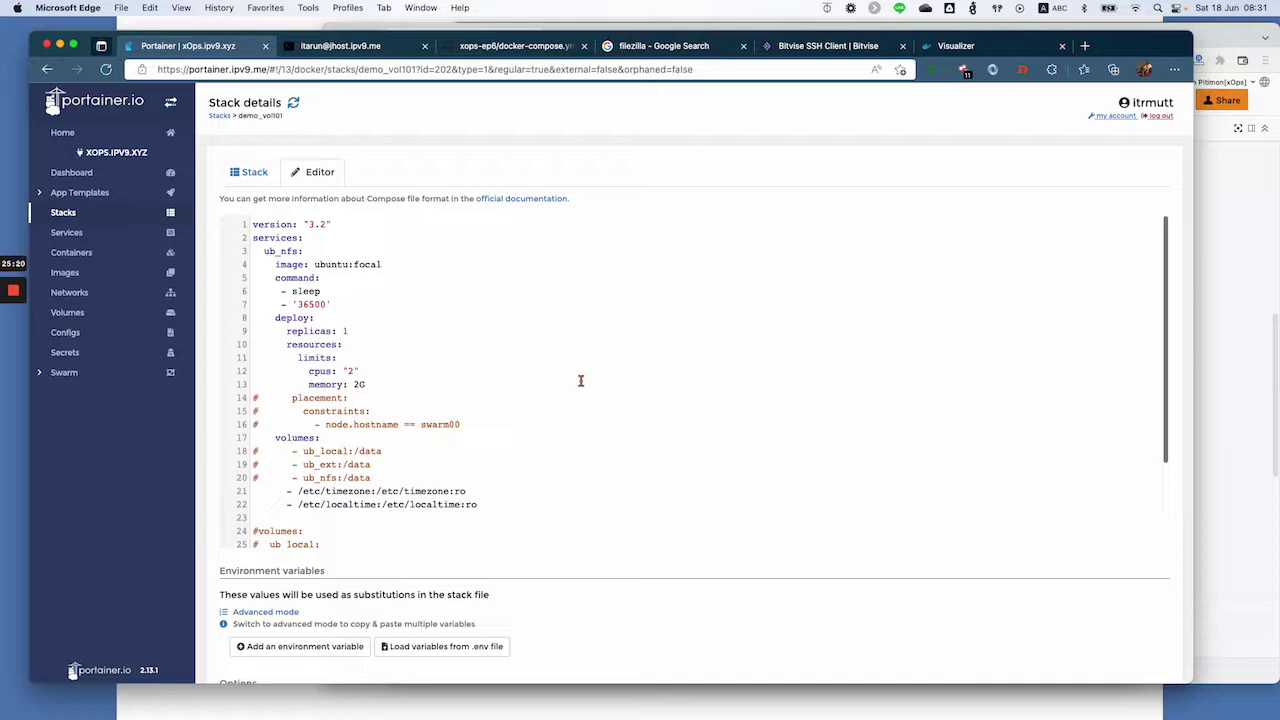
- Uncomment the ub_local:/data mount, the top-level volumes key and its ub_local entry, and review the compose file
scroll(580, 380, down, 3)
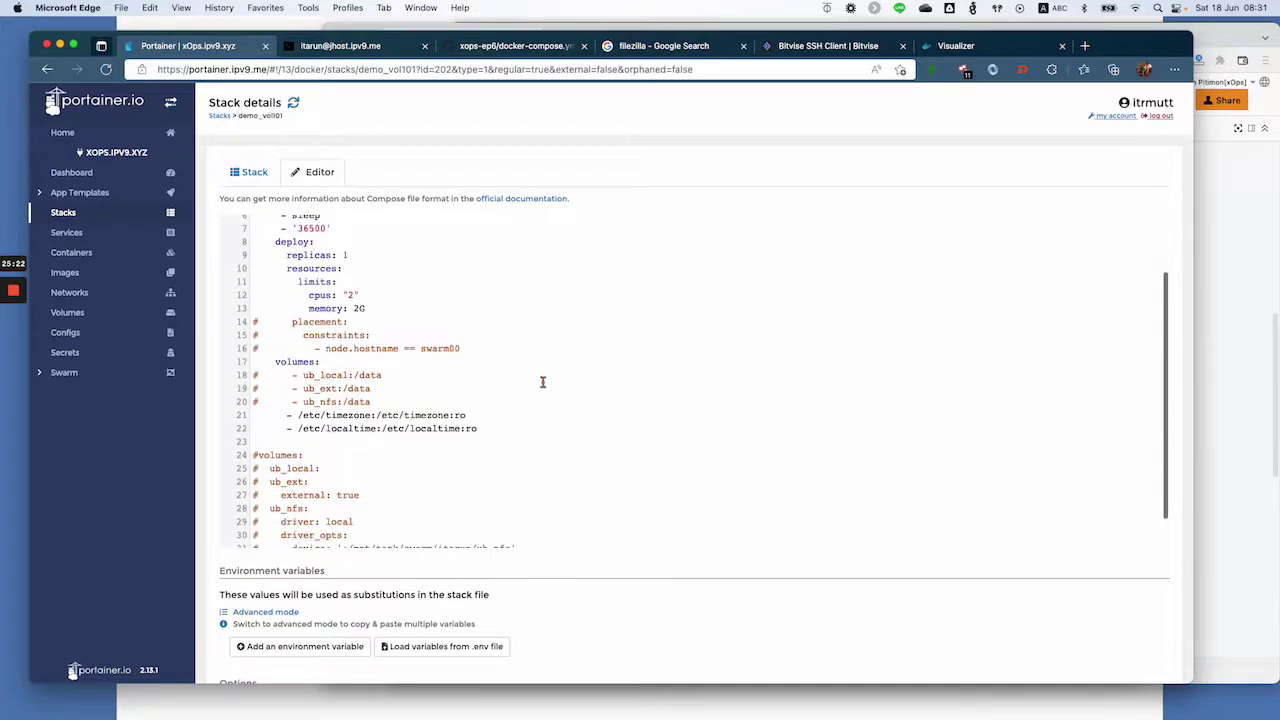
click(256, 374)
key(BackSpace)
key(Down)
key(Delete)
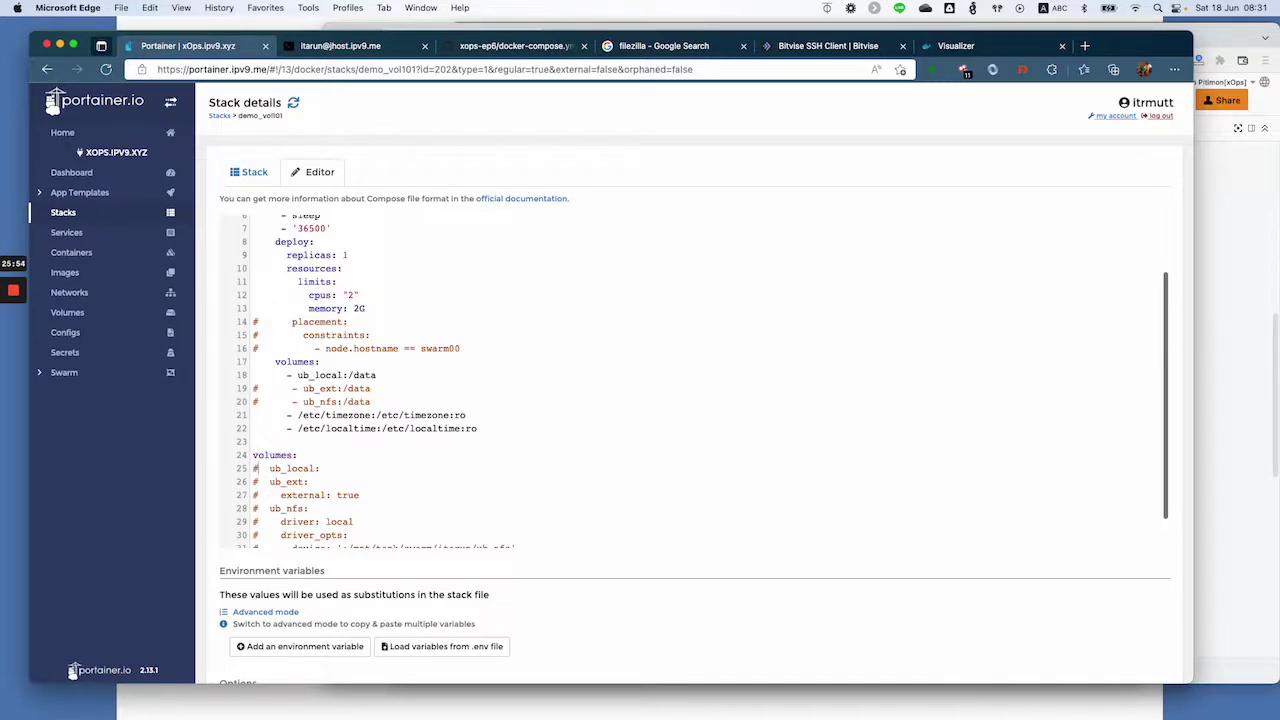
key(Delete)
scroll(318, 472, down, 1)
scroll(318, 472, down, 1)
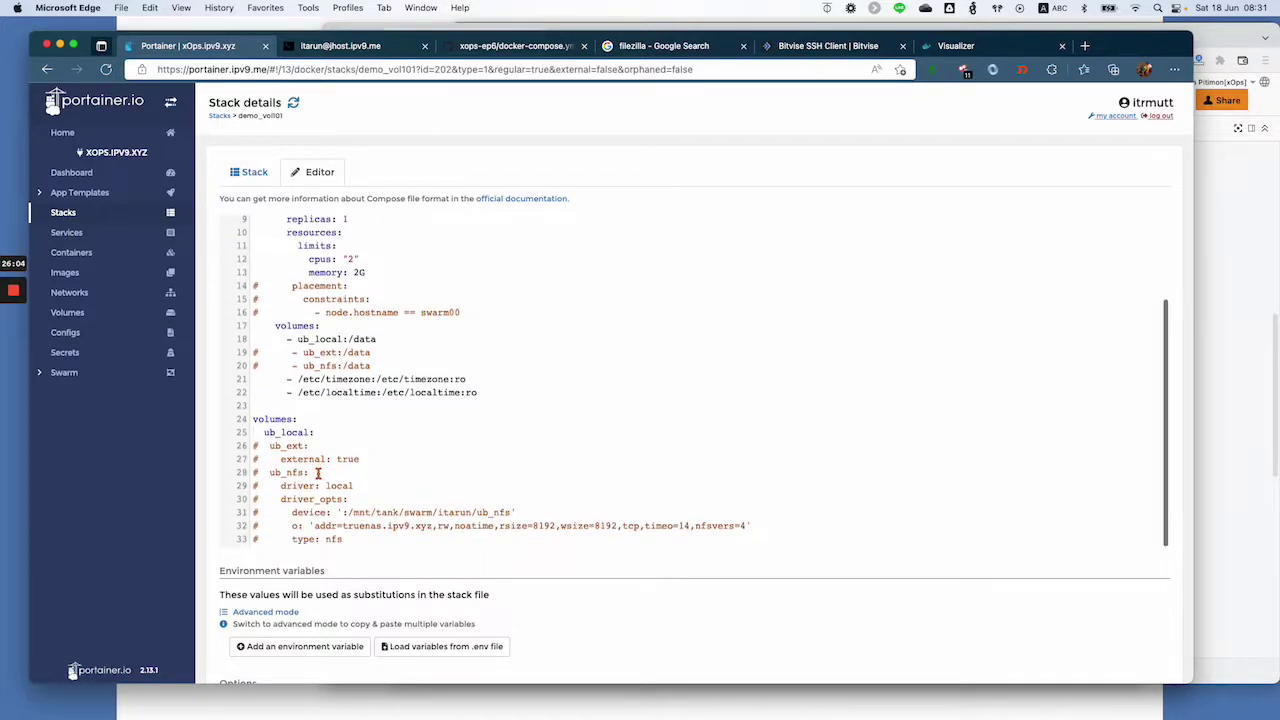
scroll(318, 472, up, 5)
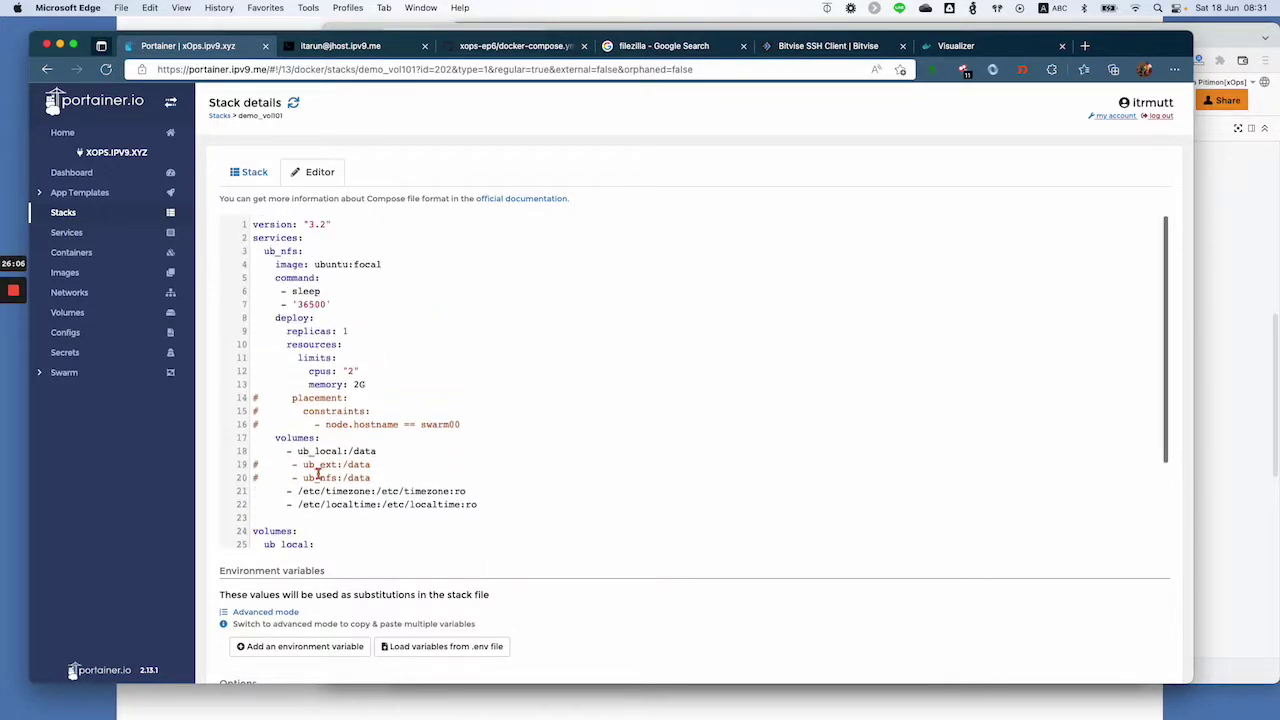
scroll(318, 472, down, 4)
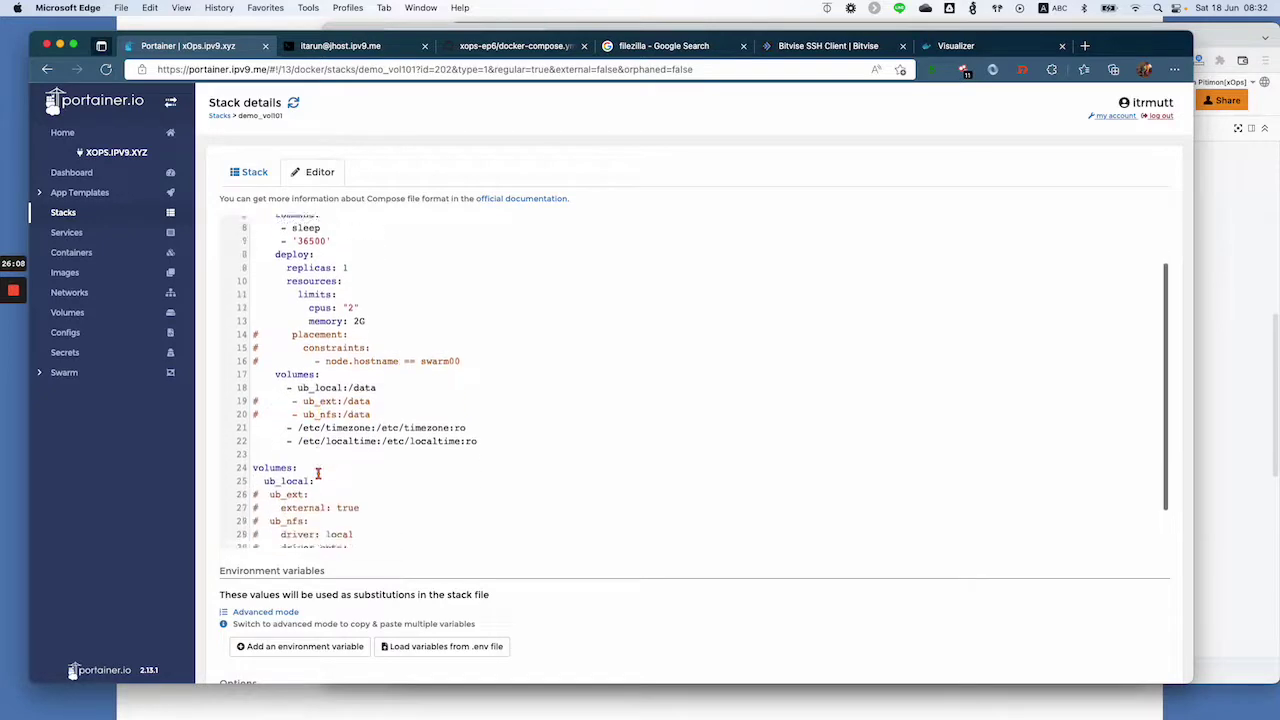
scroll(257, 408, up, 2)
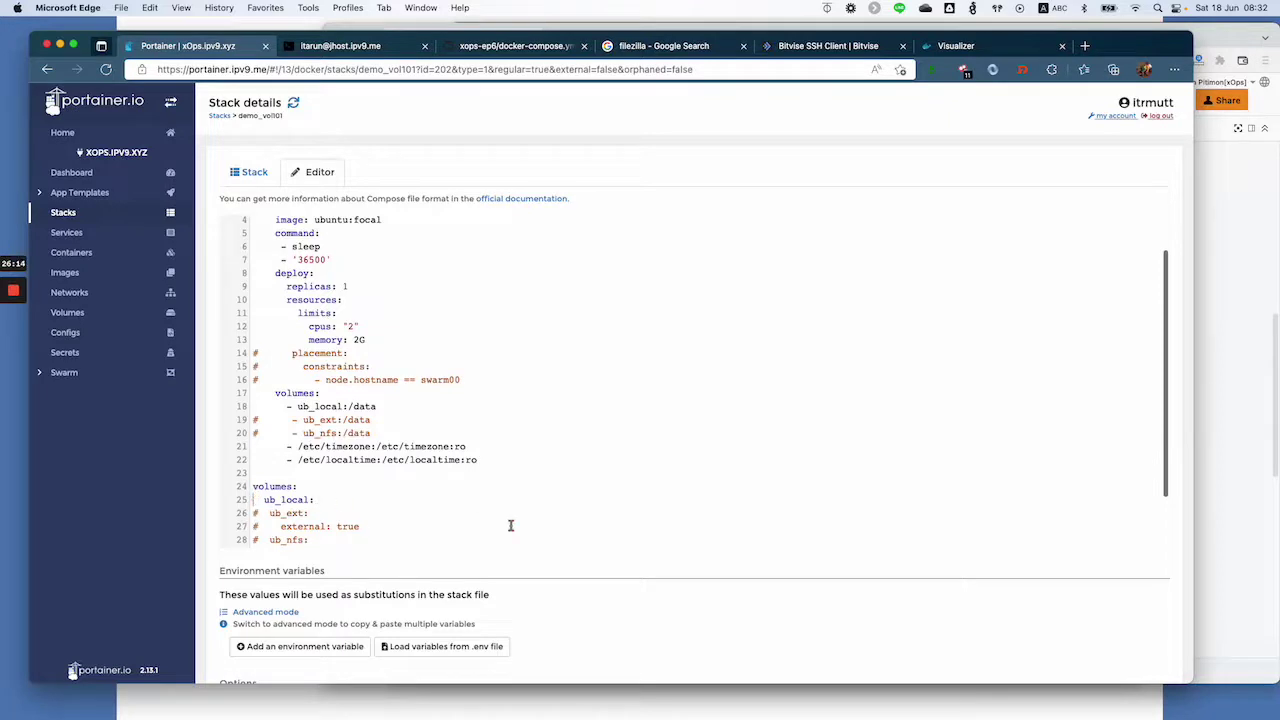
- Redeploy the demo_vol101 stack from the edited compose file with the latest image version pulled, and refresh the stack details
scroll(512, 523, down, 3)
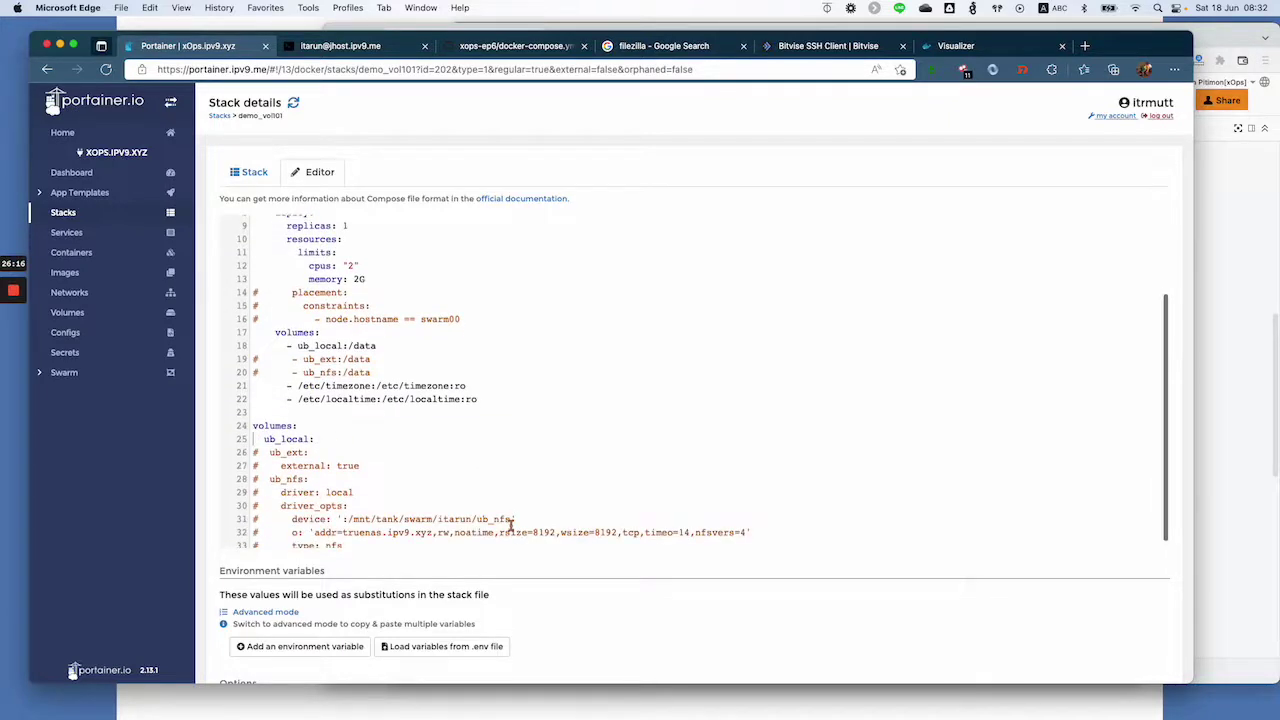
scroll(511, 525, down, 1)
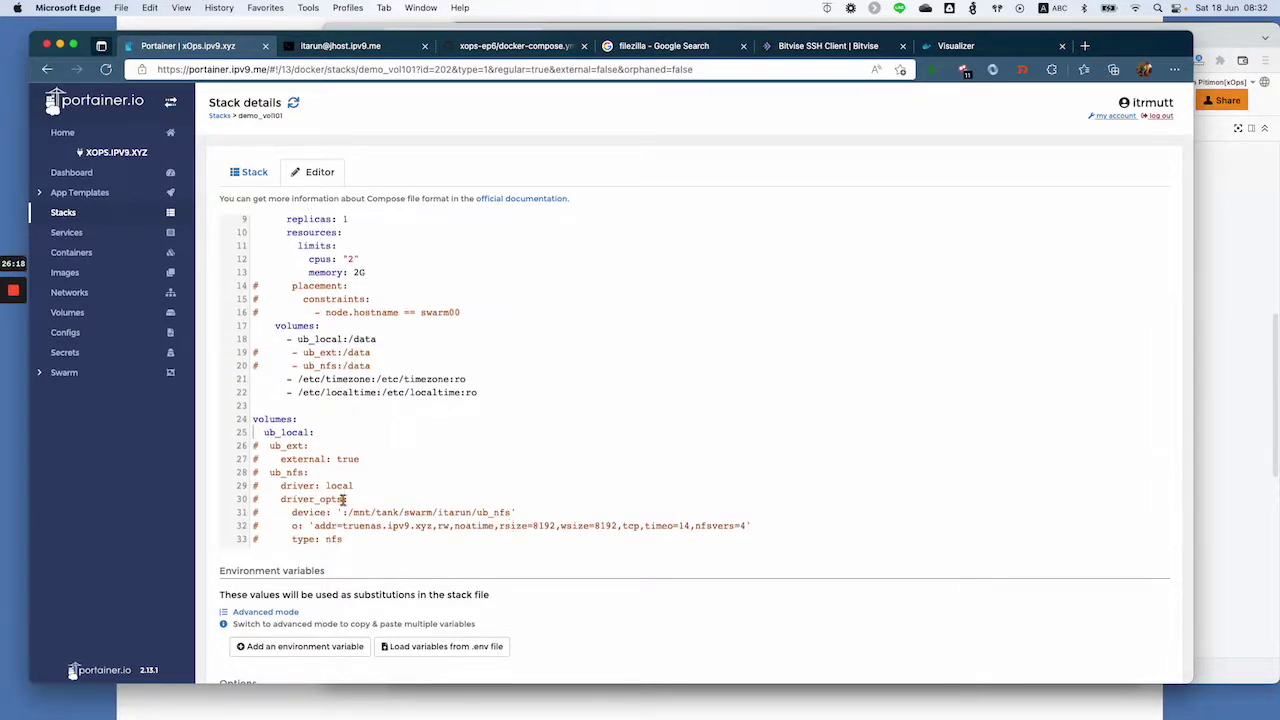
scroll(345, 505, down, 3)
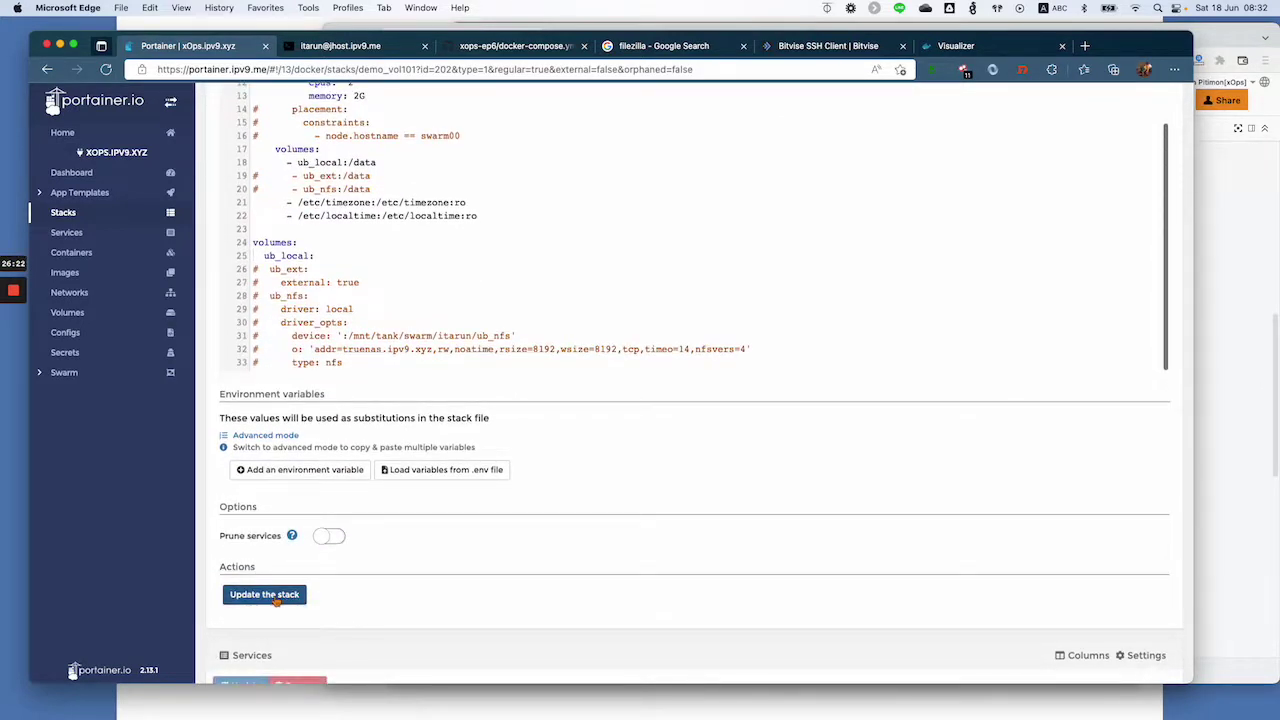
click(265, 595)
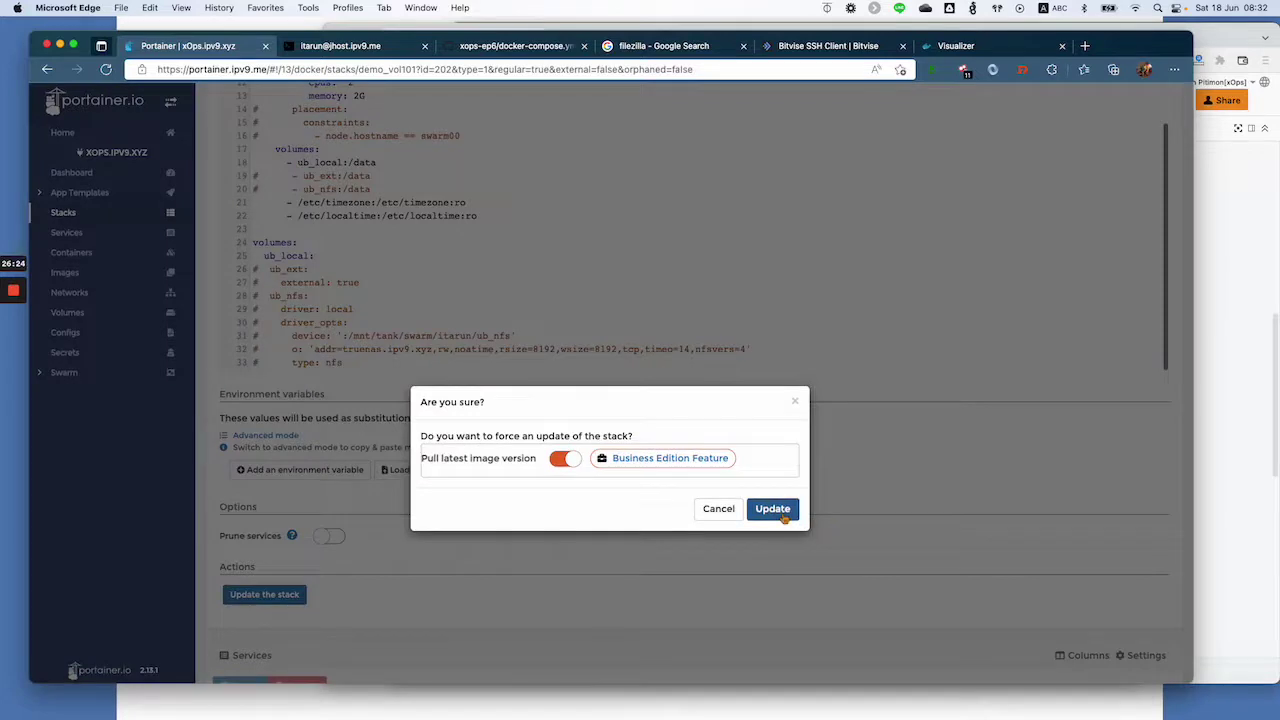
click(780, 512)
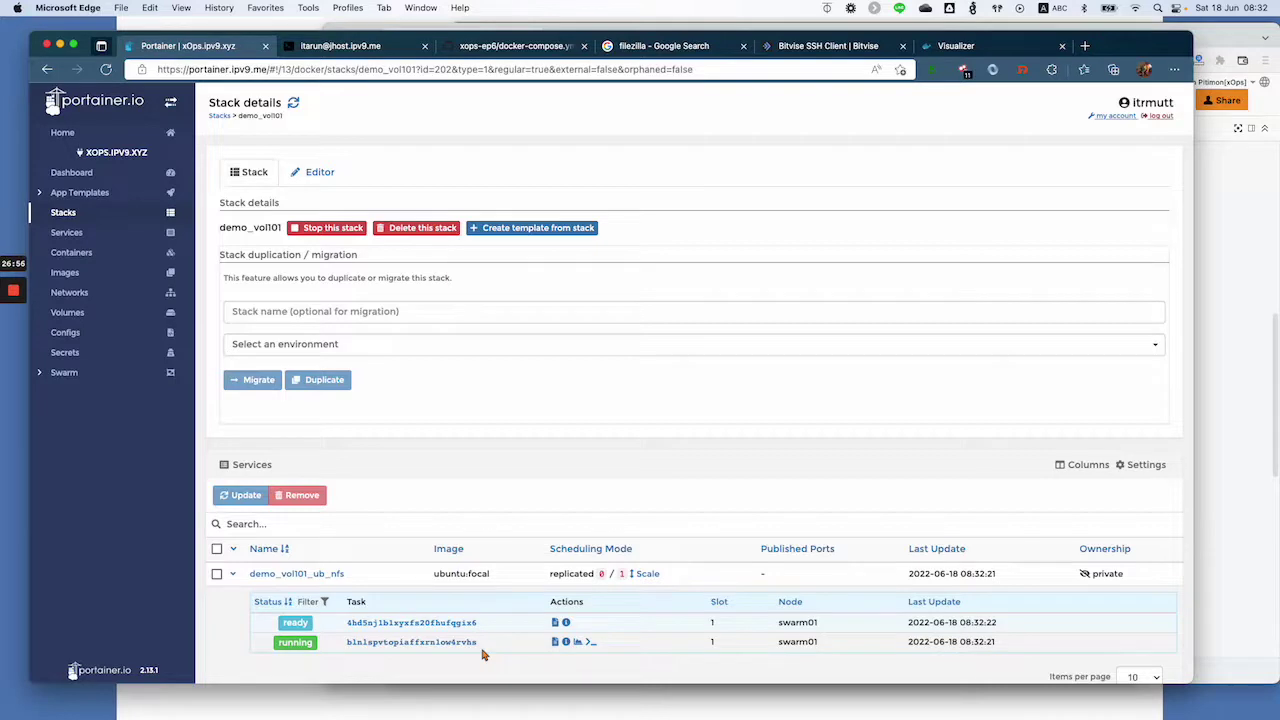
click(293, 104)
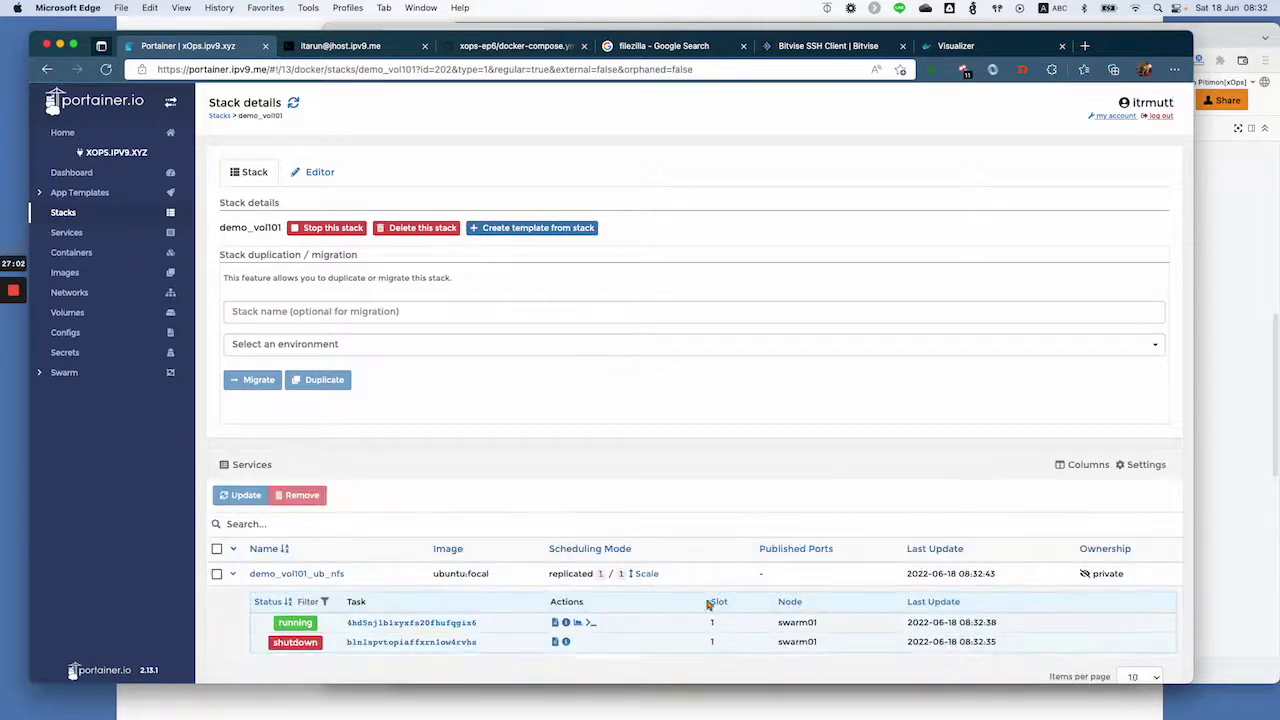
- Connect to the running container's bash console as the default user and list the root directory with ls -l
click(589, 623)
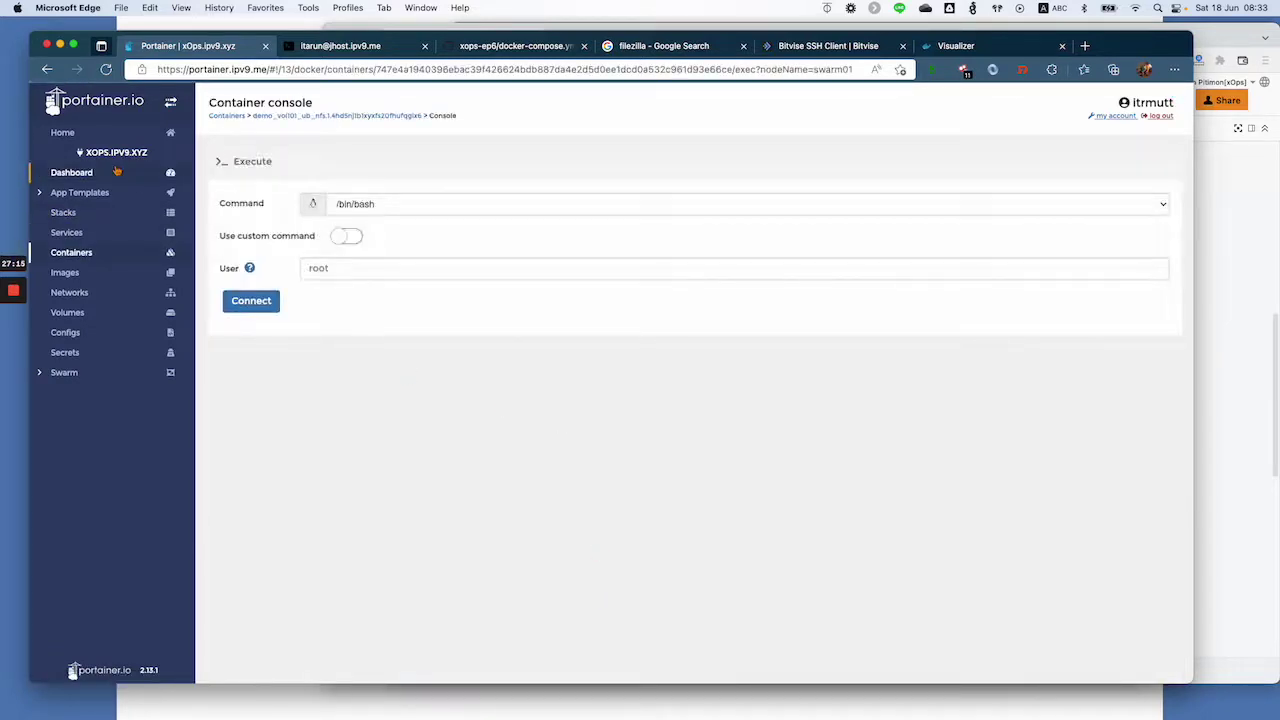
click(250, 307)
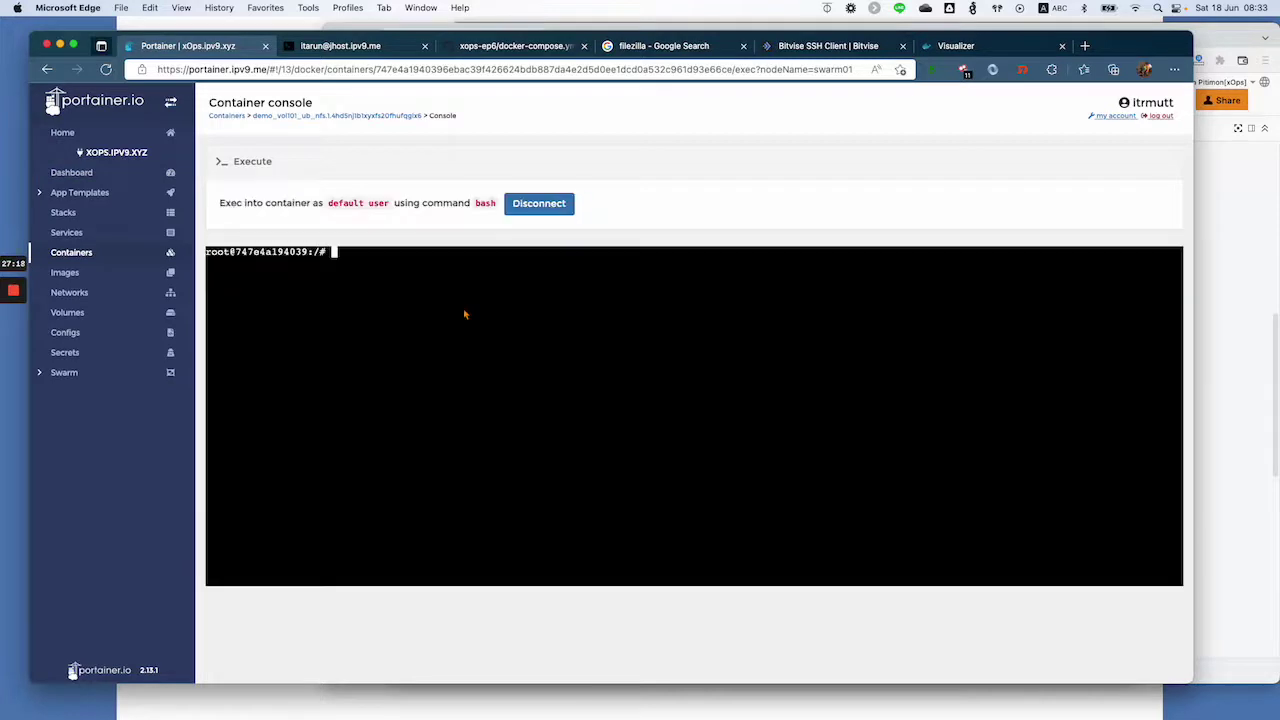
text(ls -l)
key(Return)
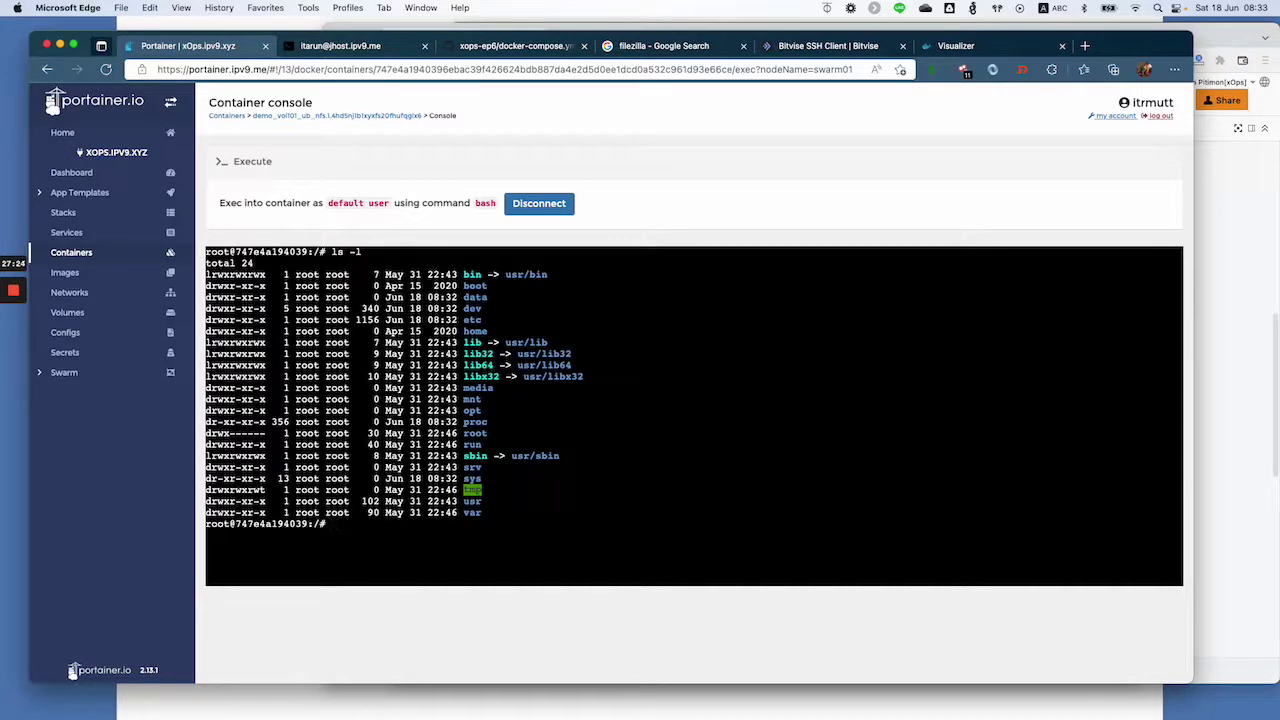
- List the contents of the container's data directory with ls -l data
key(Up)
text(da)
key(BackSpace)
key(BackSpace)
text(data)
key(Return)
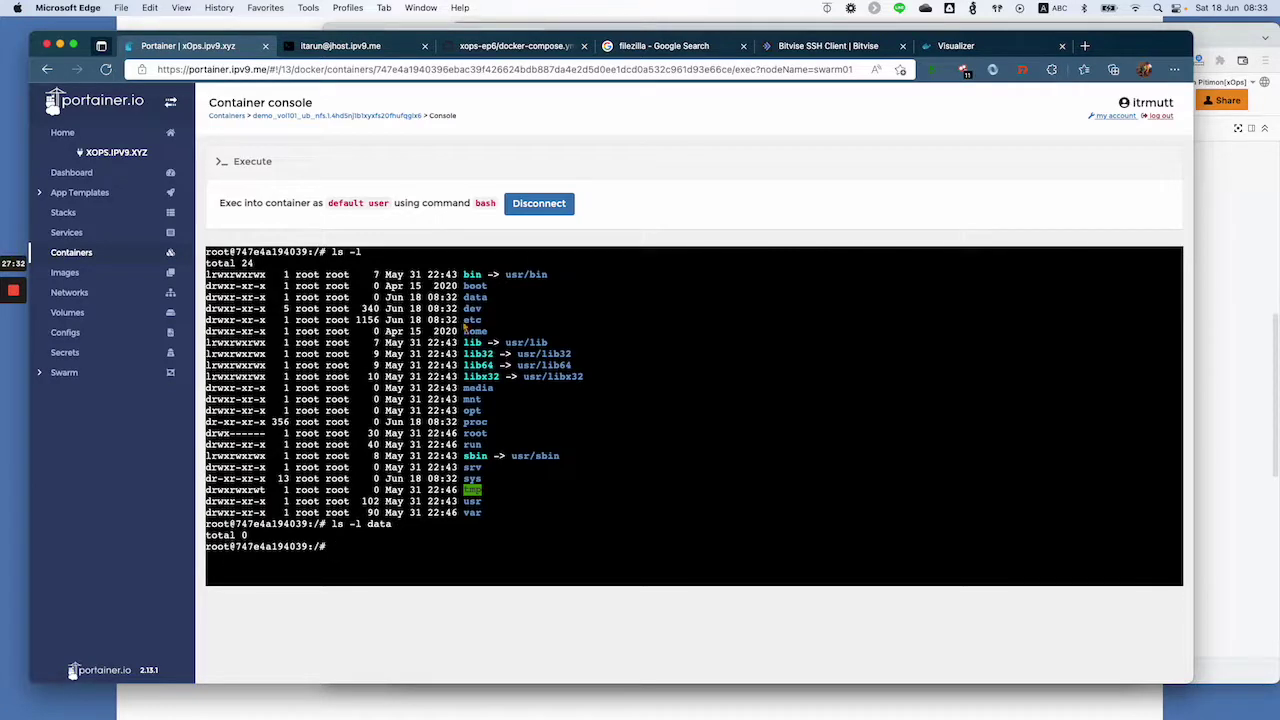
- Check the mounted filesystems with df -h and examine which device backs the /data mount
drag(494, 299, 214, 306)
text(df -h)
key(Return)
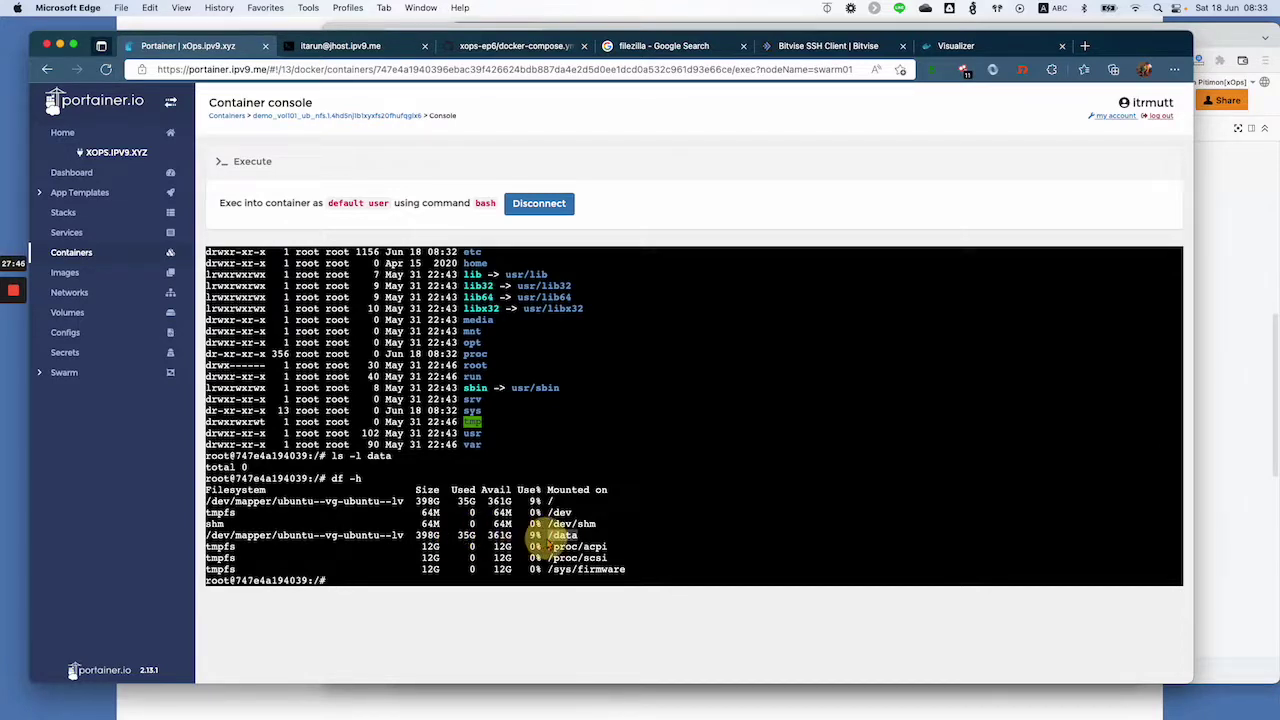
double_click(316, 540)
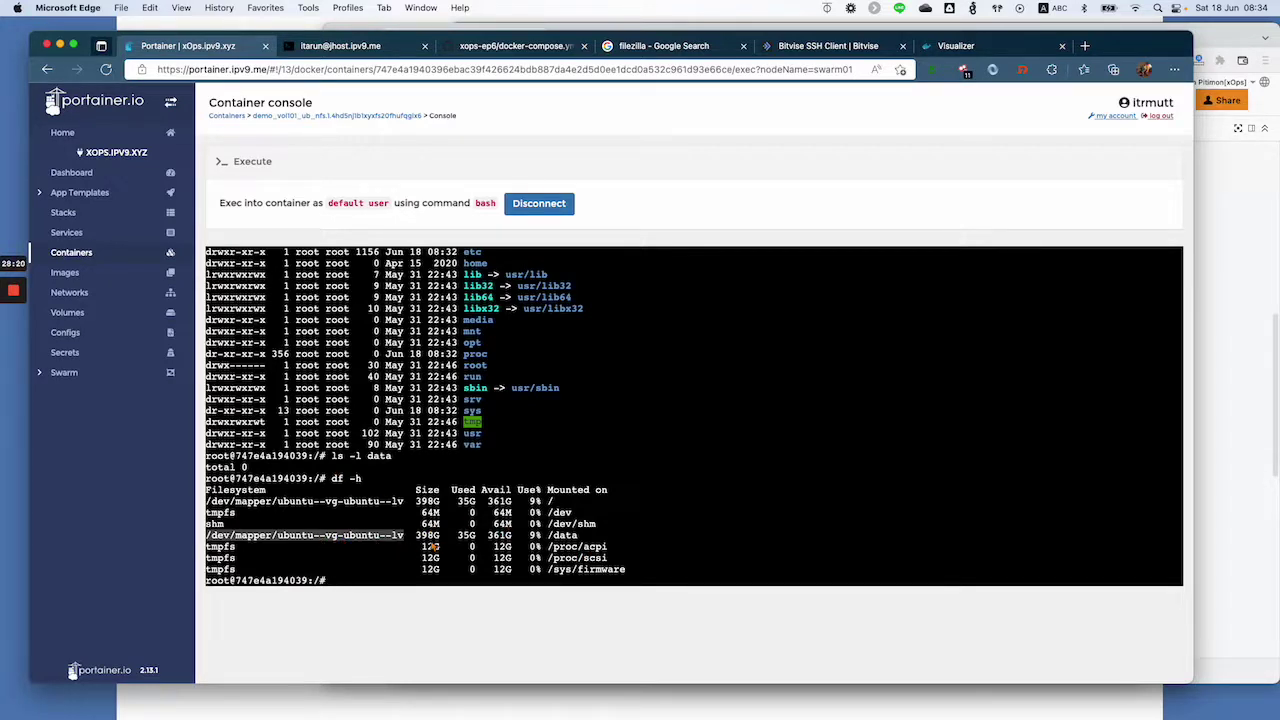
click(741, 486)
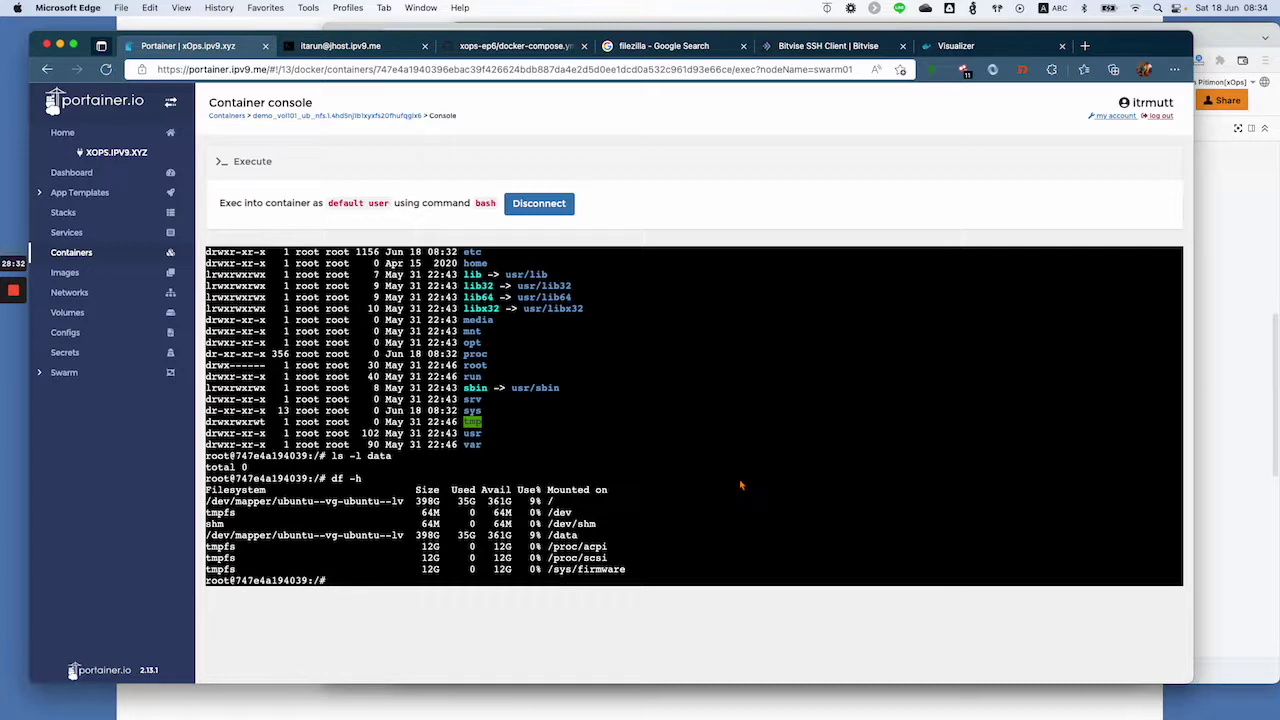
- Change into the data directory and create the empty files aaa, bbb and ccc with touch
text(cd data)
key(Return)
text(t)
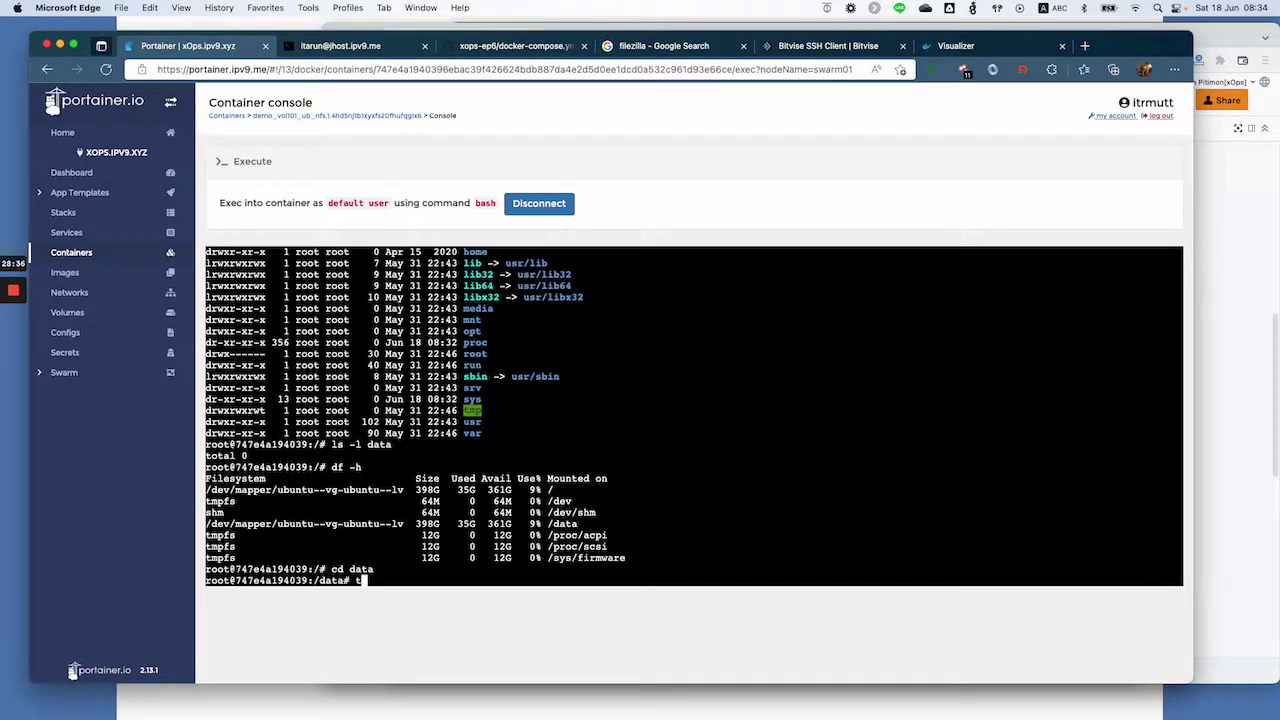
text(ouch aaa)
key(Return)
key(Up)
key(BackSpace)
key(BackSpace)
key(BackSpace)
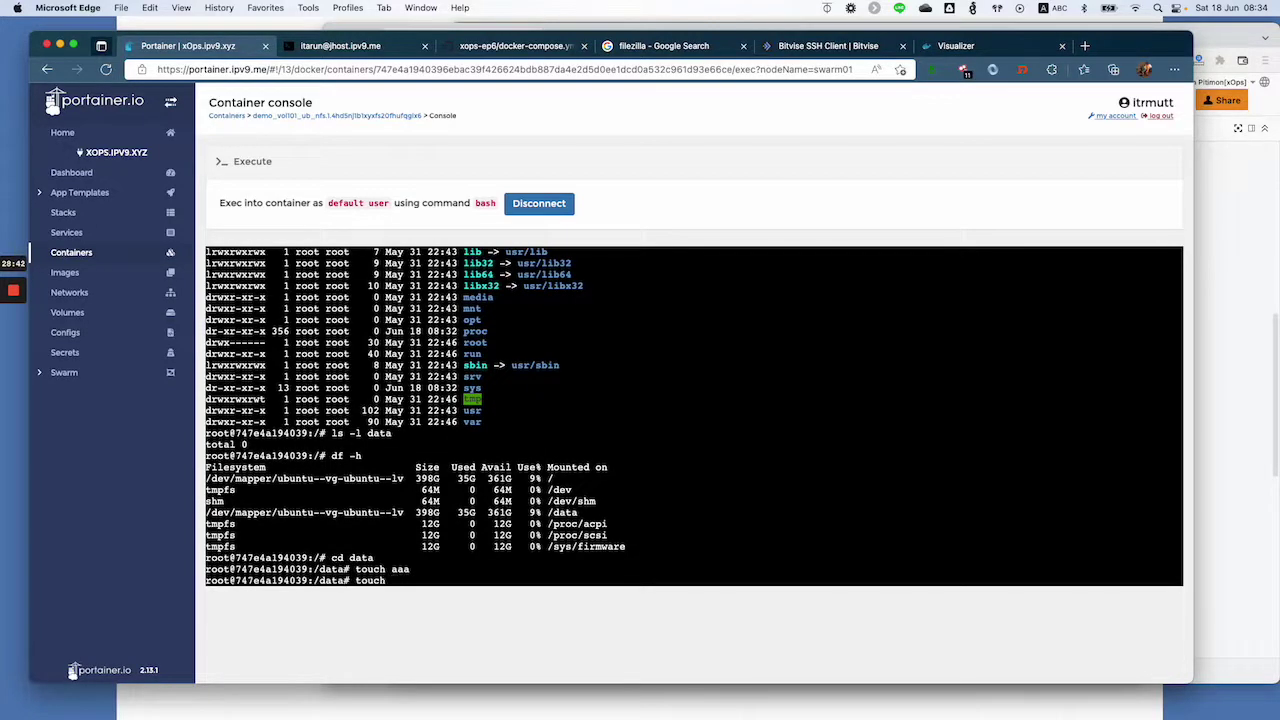
text(bbb)
key(Return)
key(Up)
key(BackSpace)
key(BackSpace)
key(BackSpace)
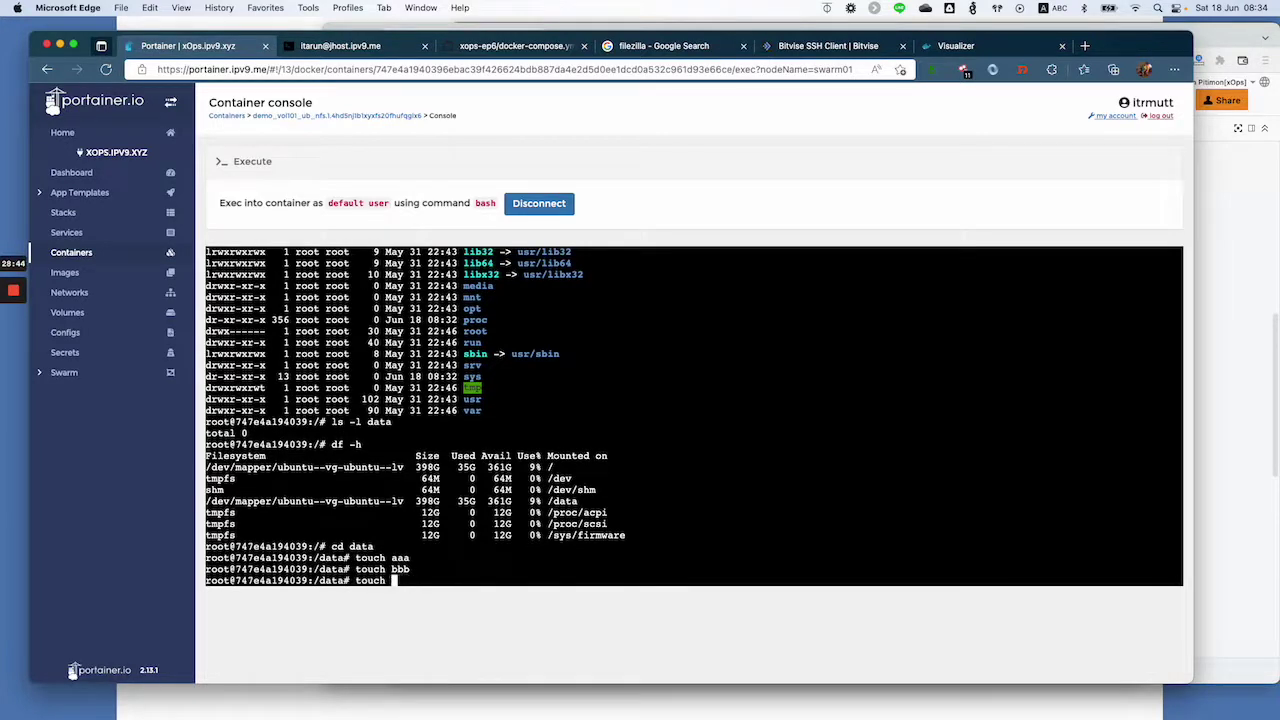
text(ccc)
key(Return)
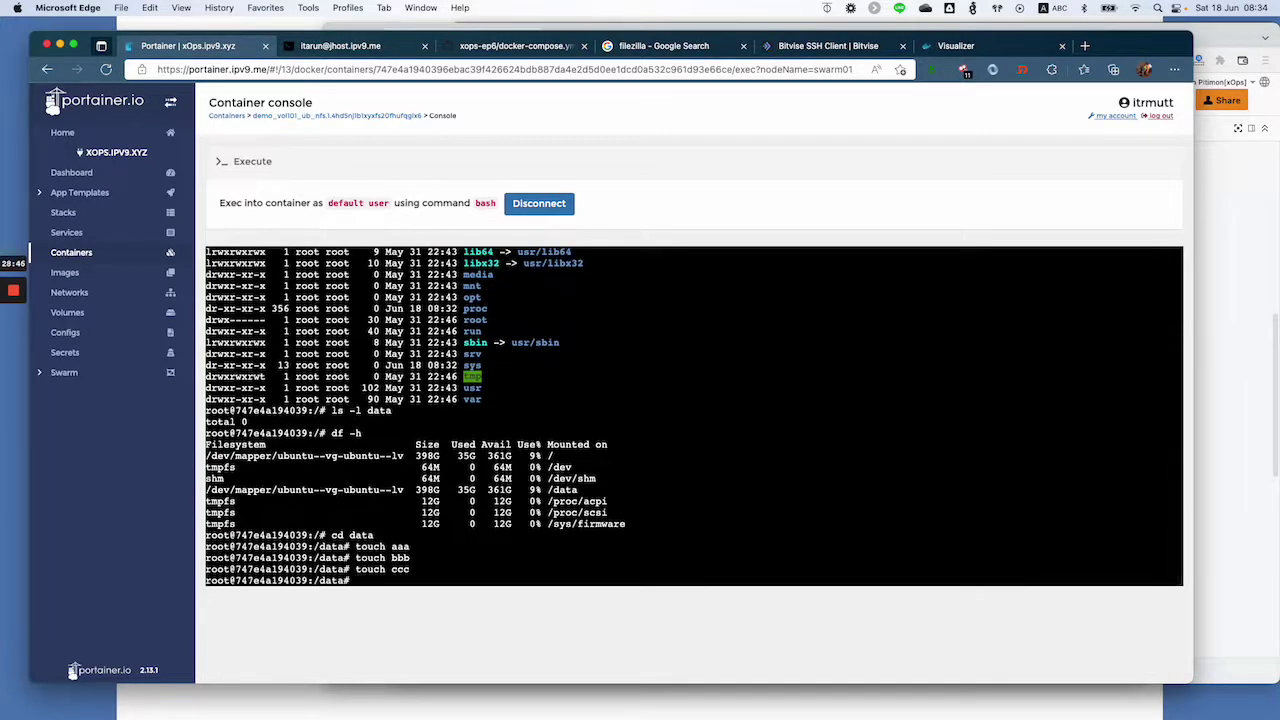
- Create test.123 from /dev/zero using dd with bs=512 and count=20K, and list the directory with ls -l
text(dd if=/dev/zero of=test.123)
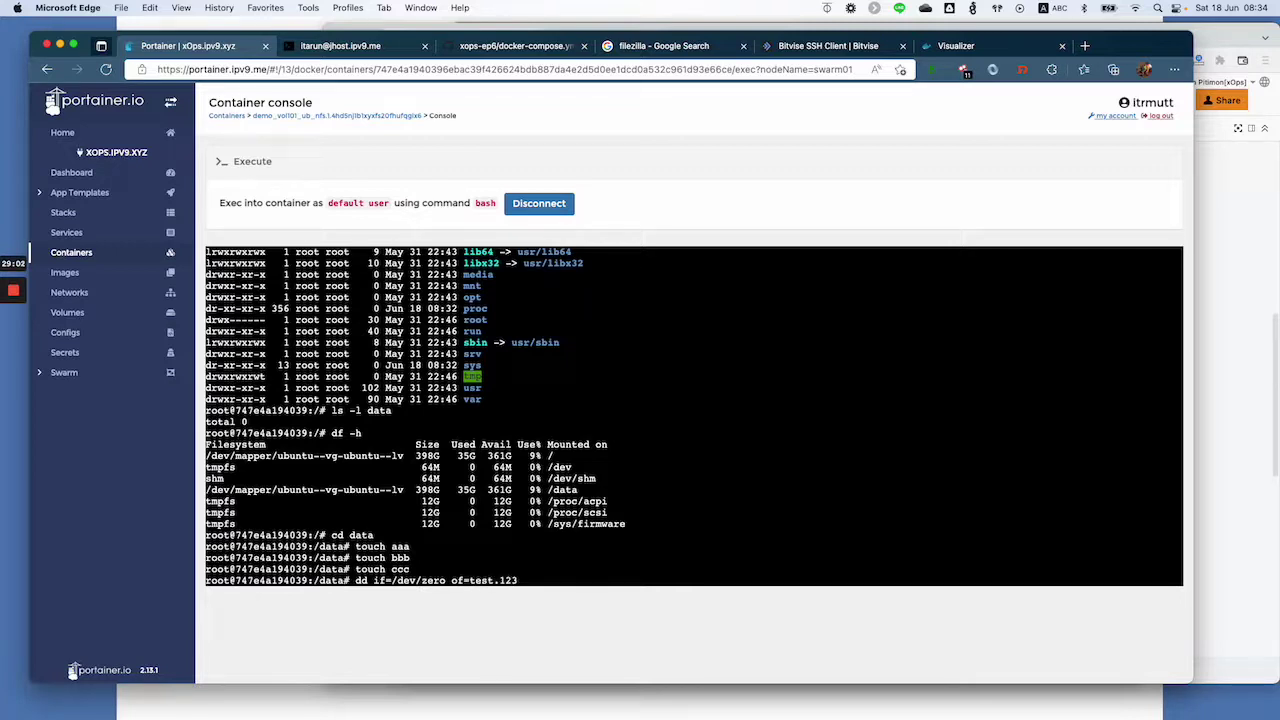
text( bs=512 count=20K)
key(Return)
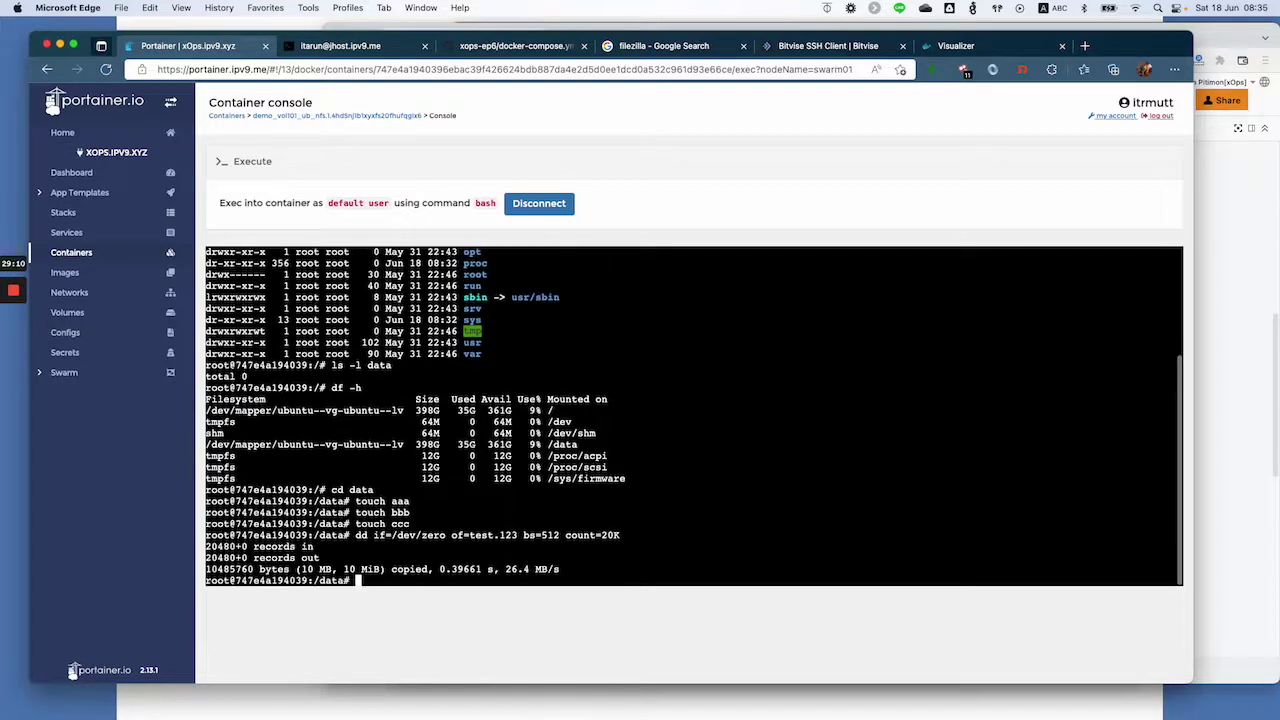
text(ls -l)
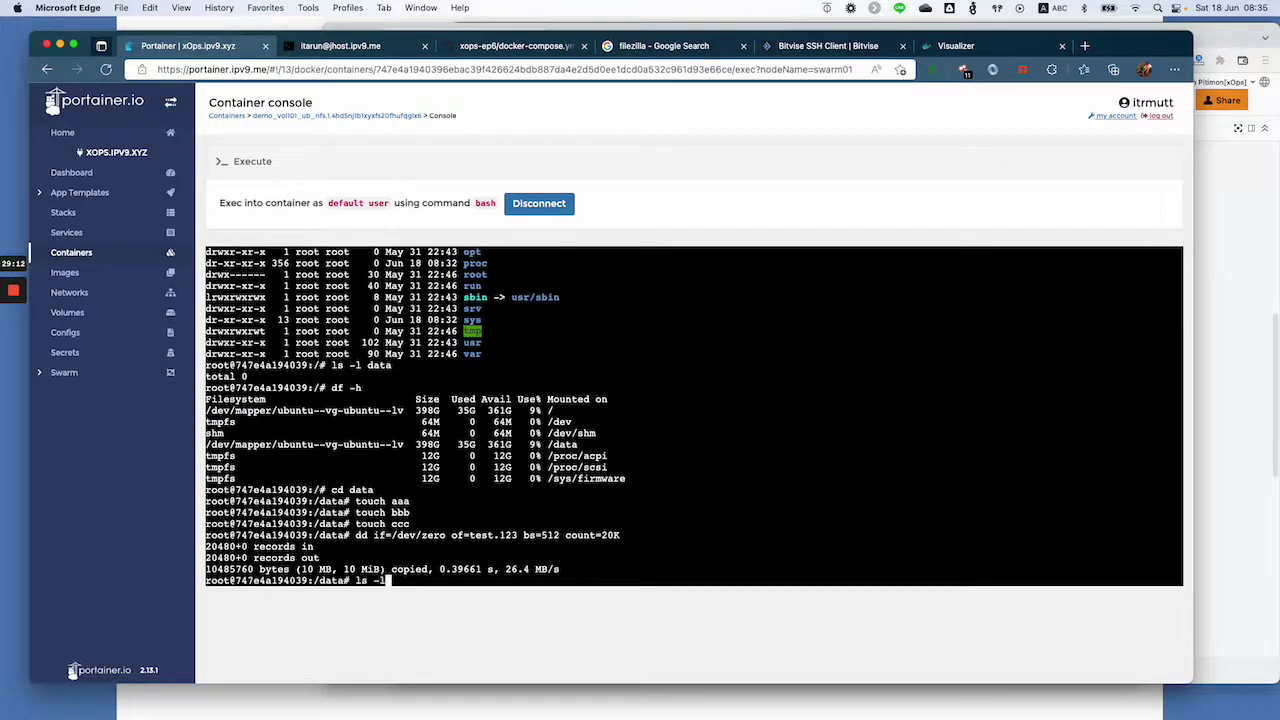
key(Return)
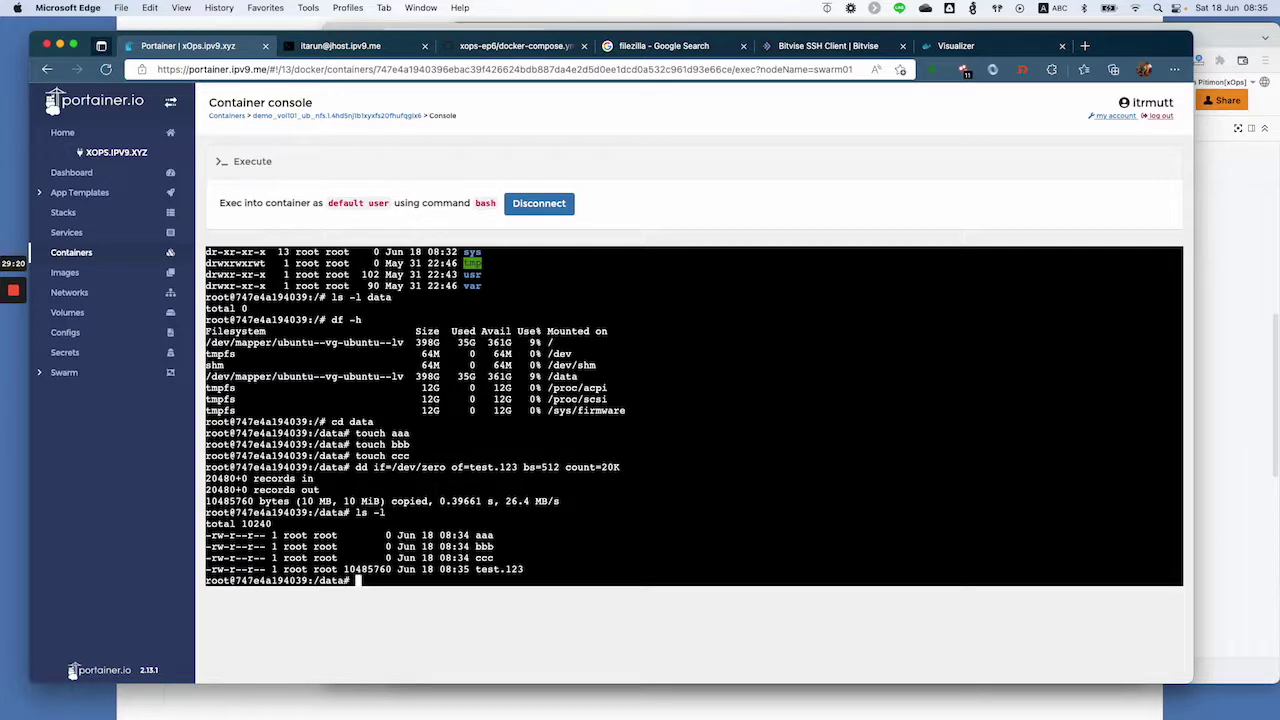
- Disconnect from the container console and examine the demo_vol101_ub_local volume's mount point and details
click(547, 205)
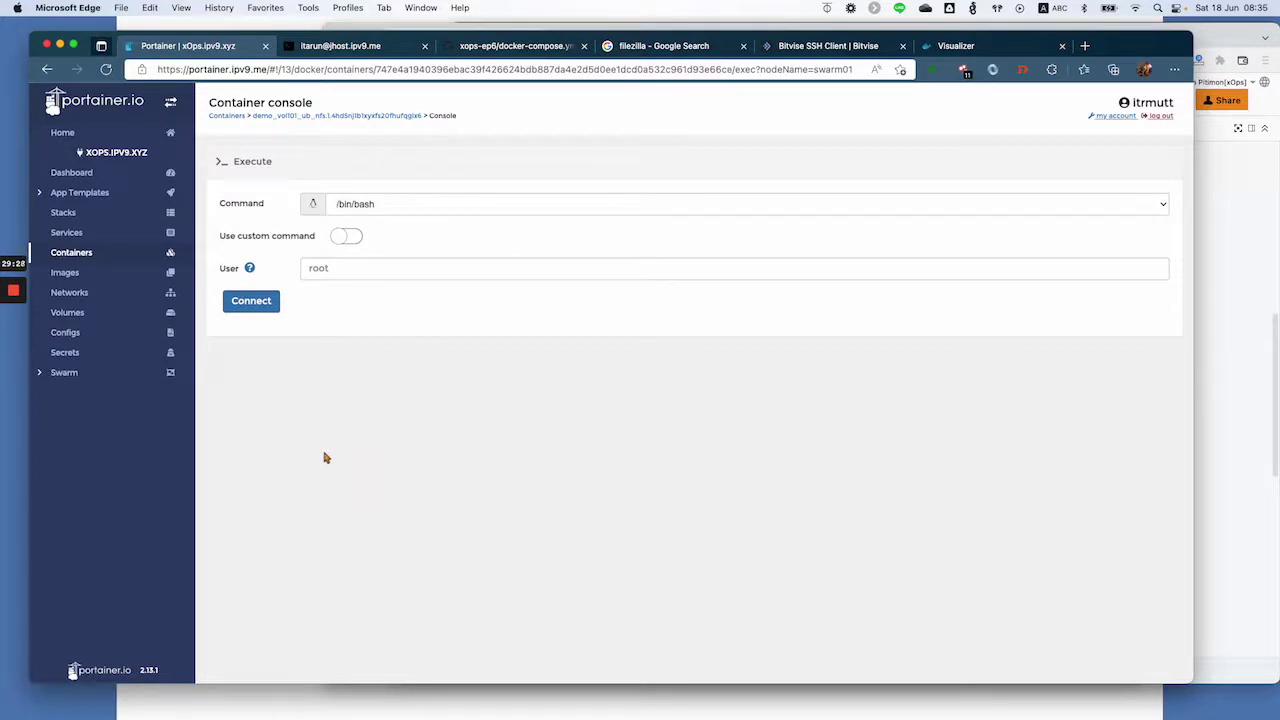
click(83, 316)
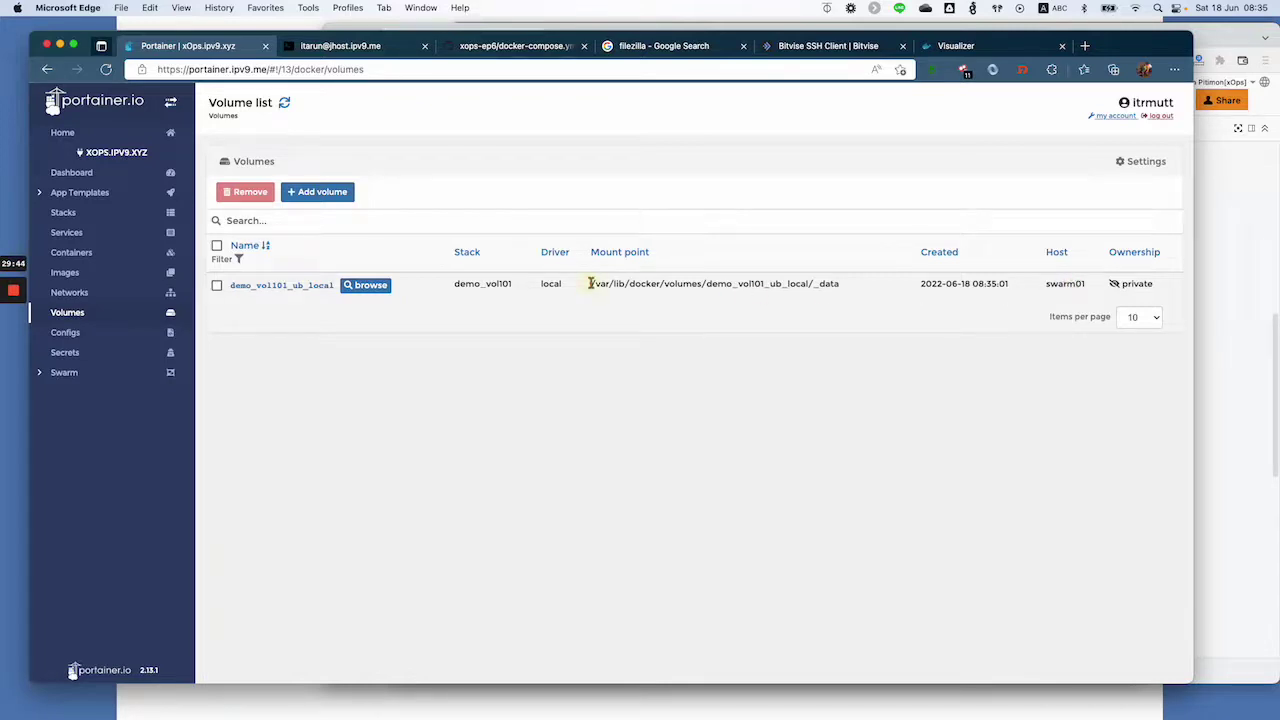
drag(590, 283, 840, 284)
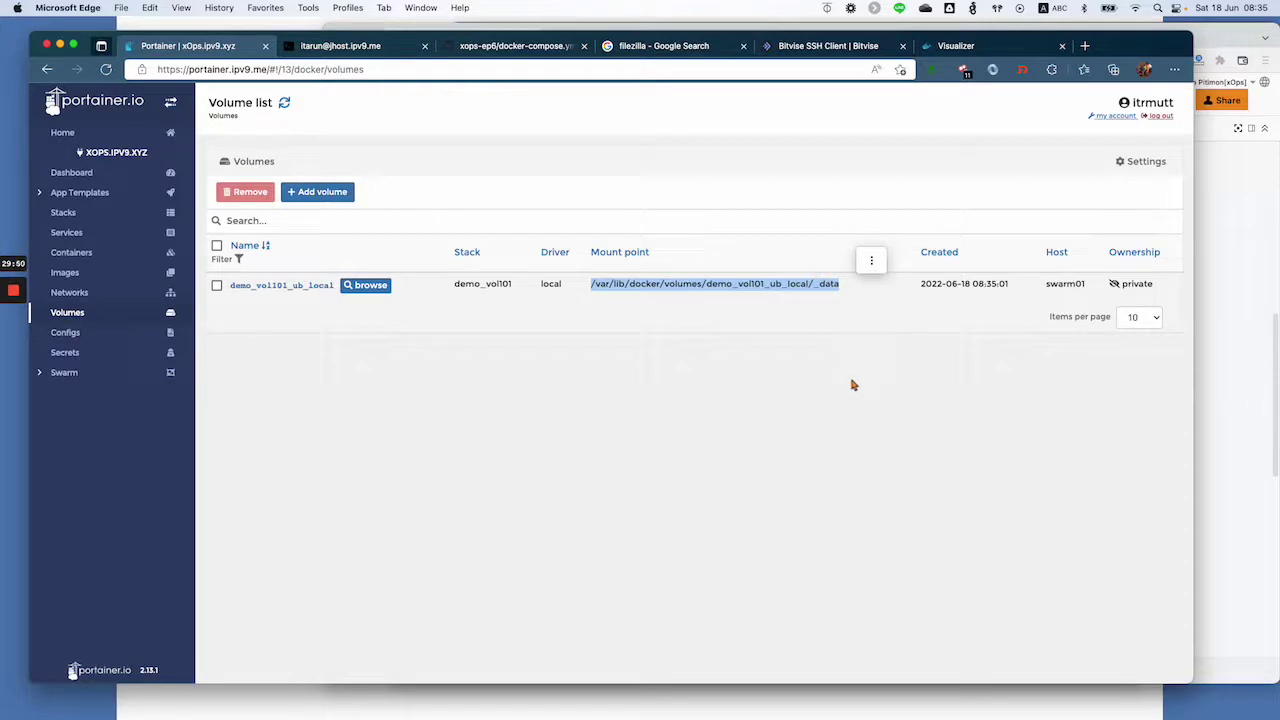
click(279, 290)
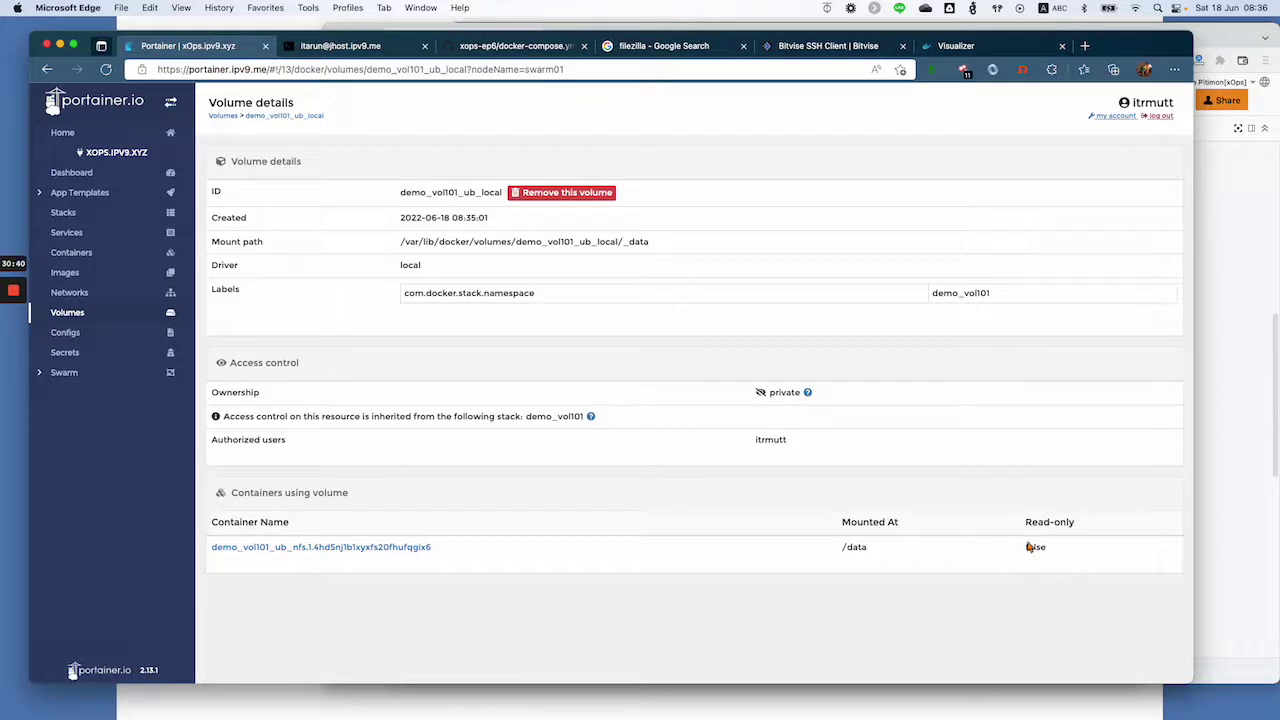
- Scale the demo_vol101 stack's demo_vol101_ub_nfs service to 0 replicas and refresh the stack details until its running task is gone
click(64, 213)
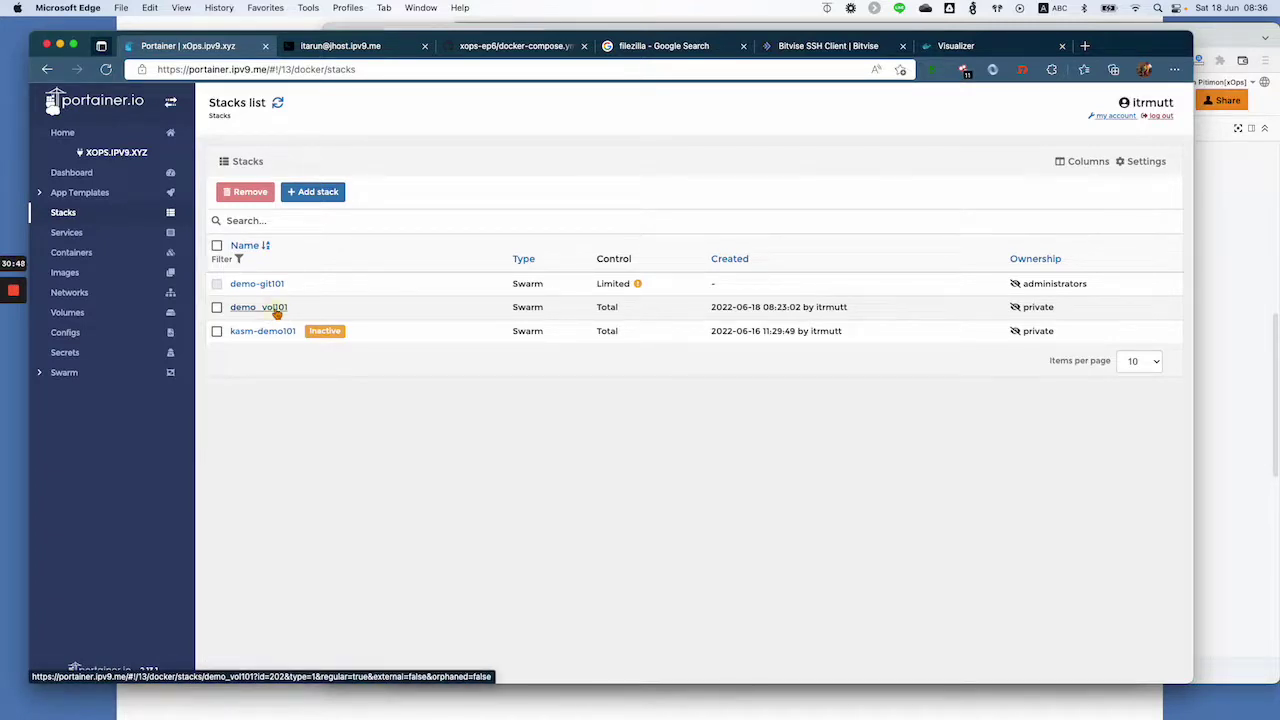
click(277, 310)
scroll(674, 546, down, 3)
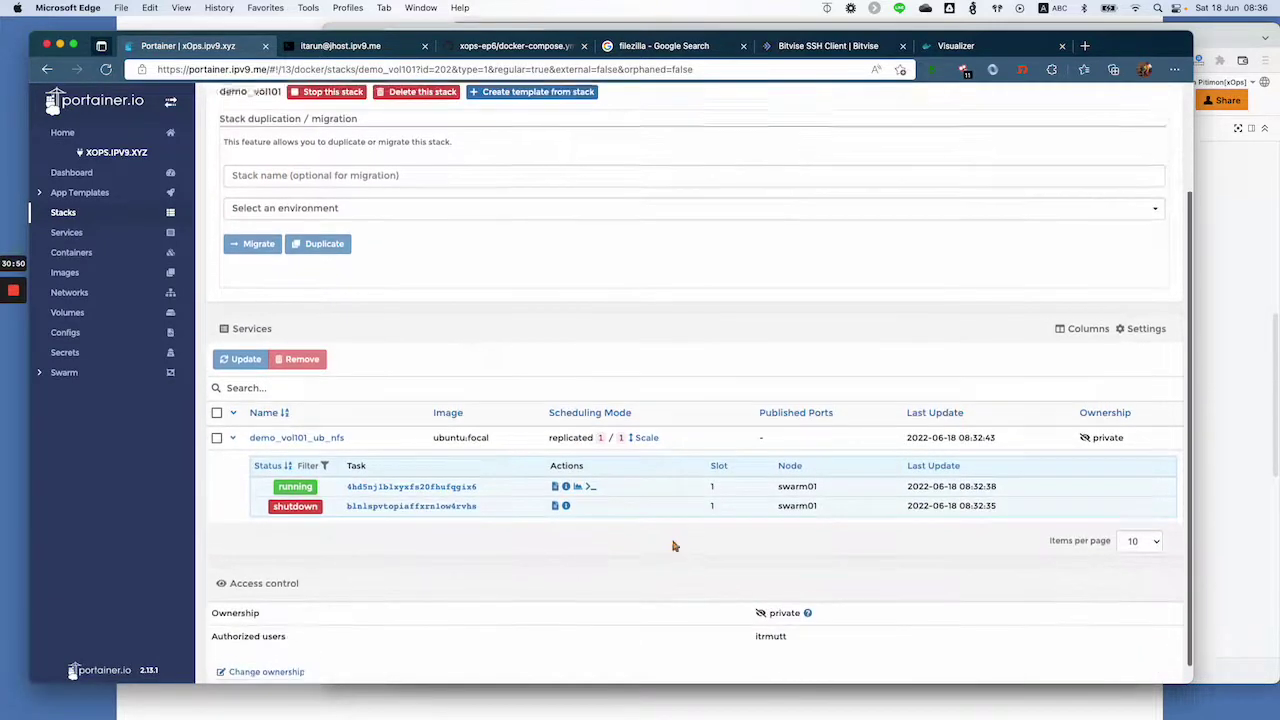
click(640, 431)
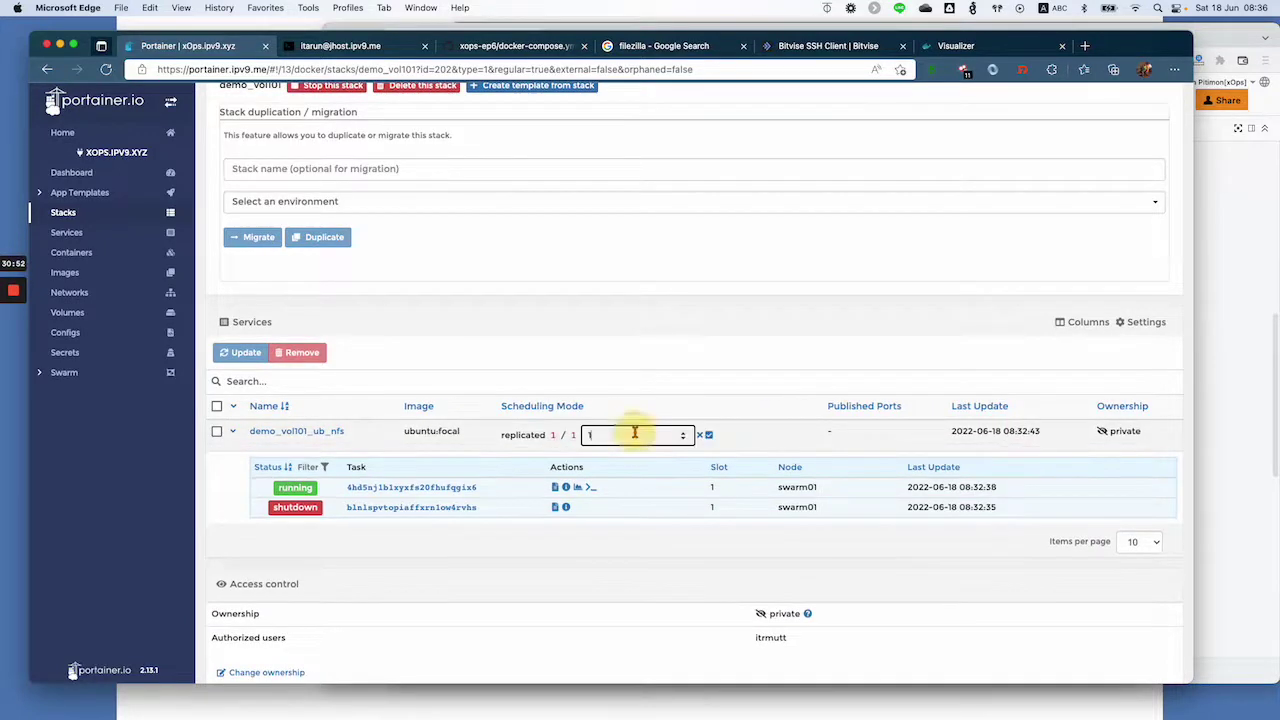
click(683, 440)
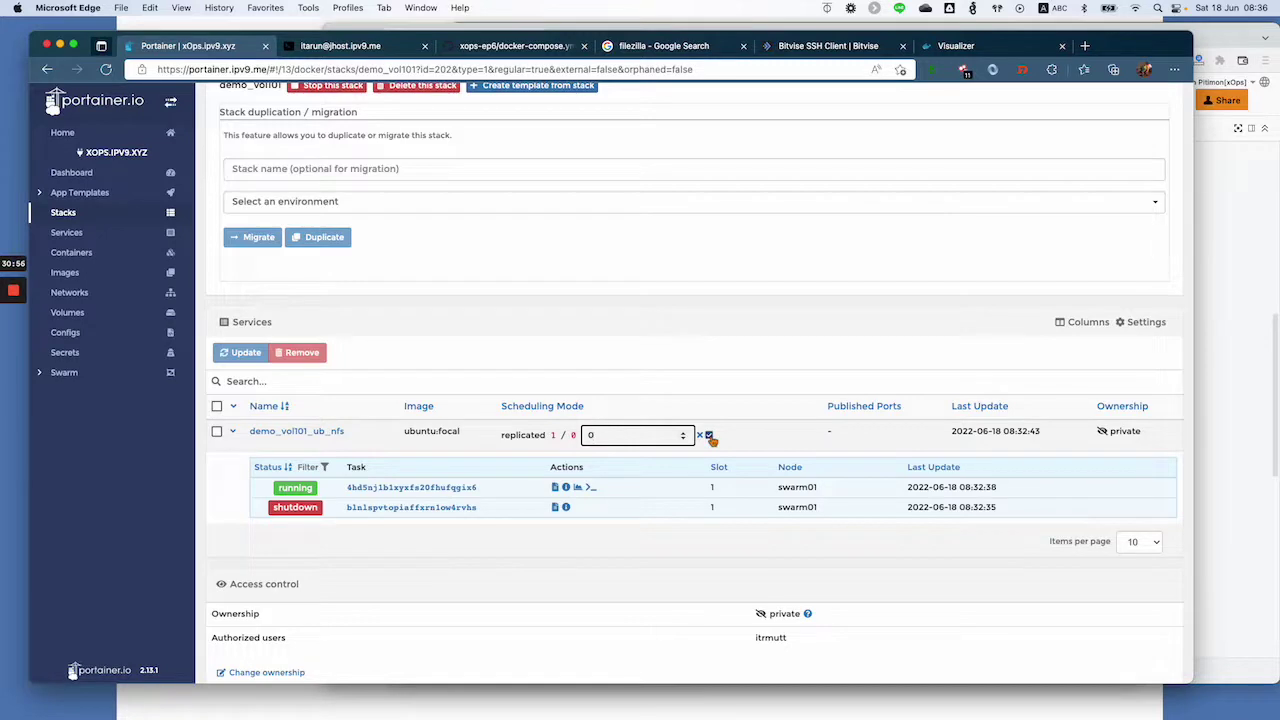
click(709, 436)
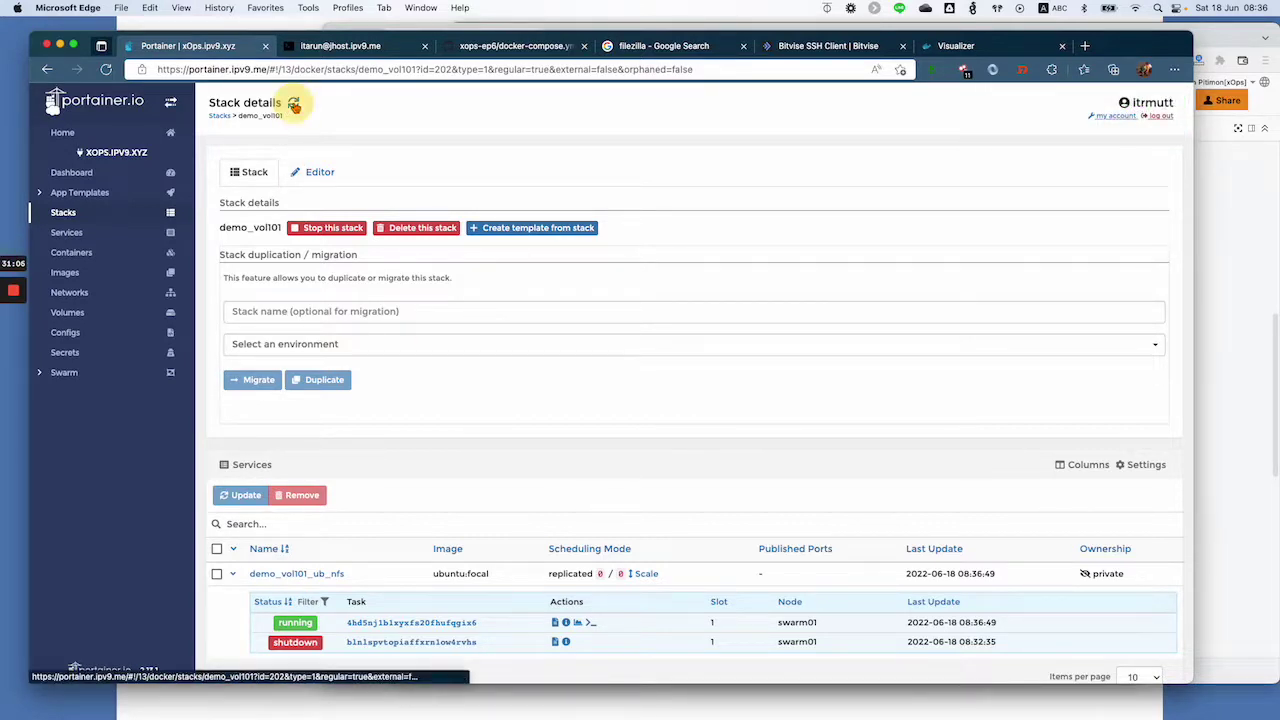
click(294, 106)
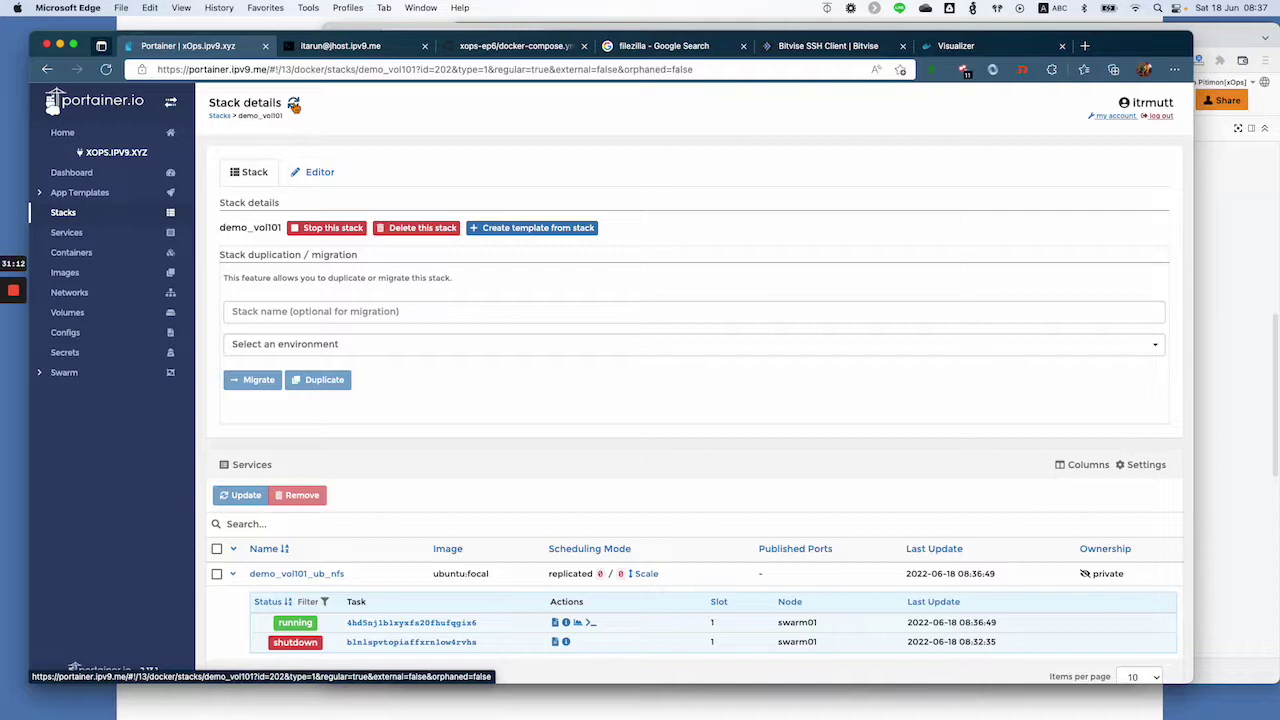
click(294, 106)
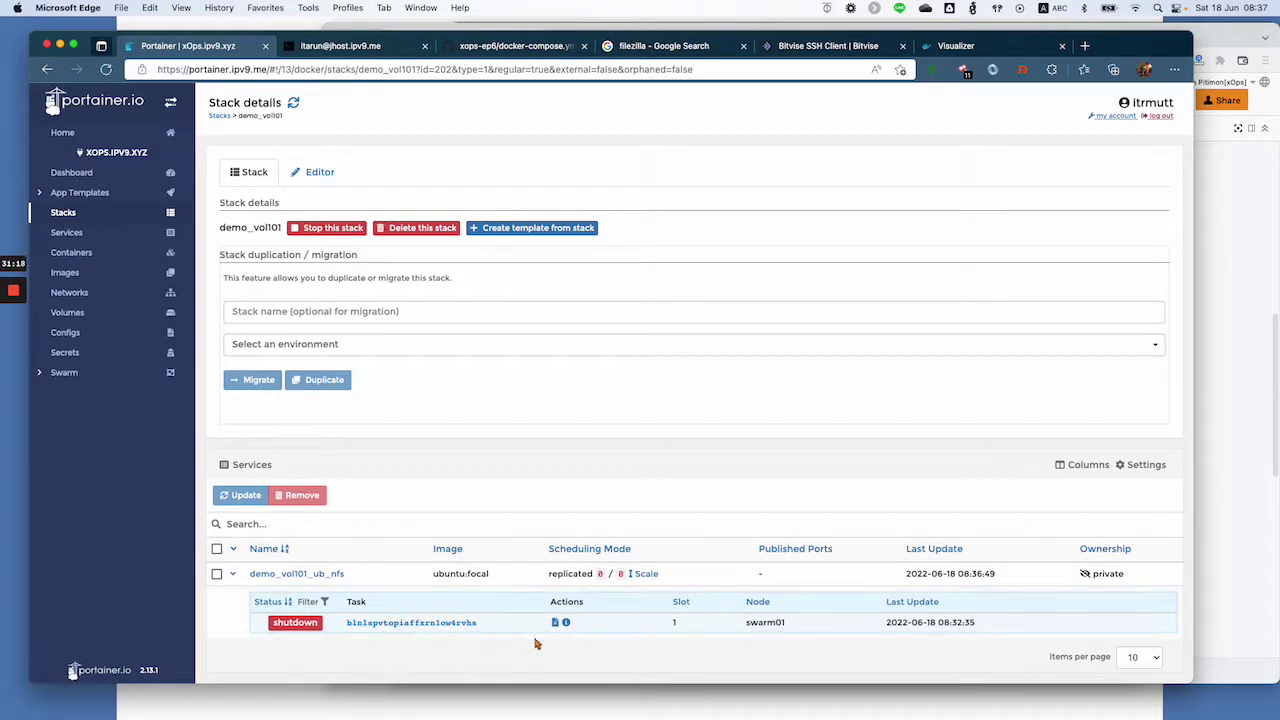
- Scale the demo_vol101_ub_nfs service back to 1 replica and refresh the stack details
click(644, 580)
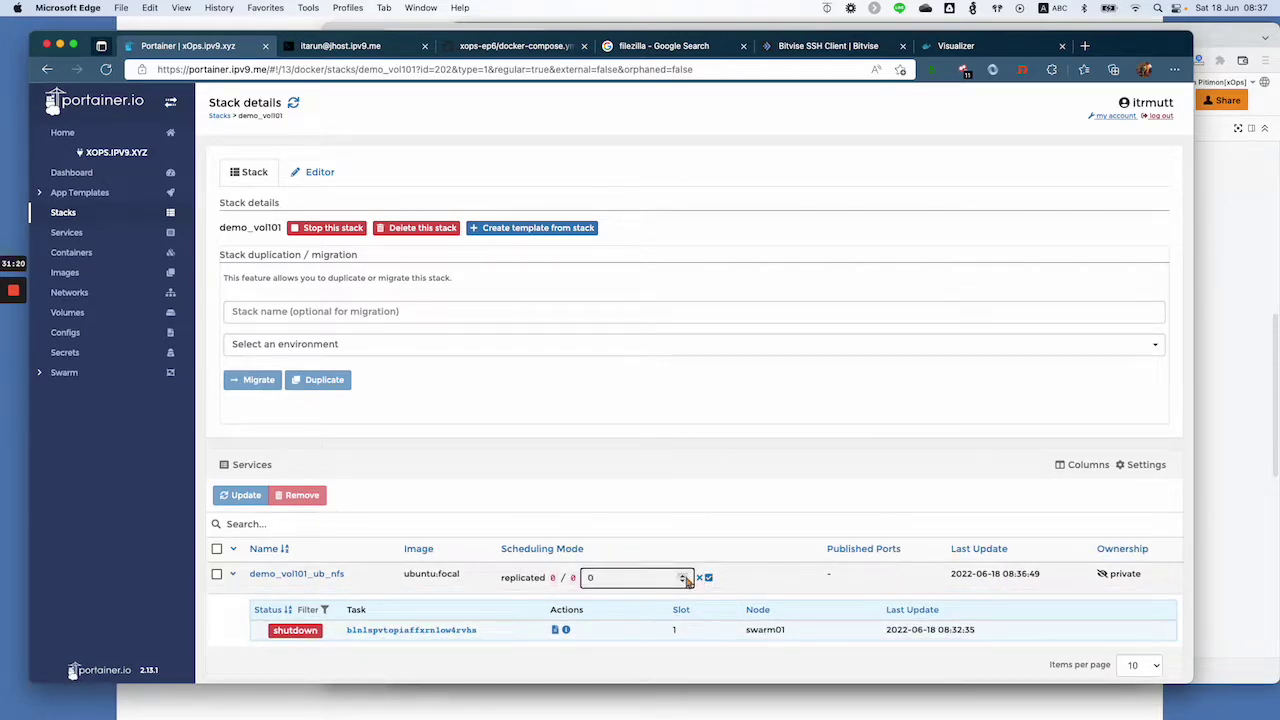
click(683, 576)
click(708, 578)
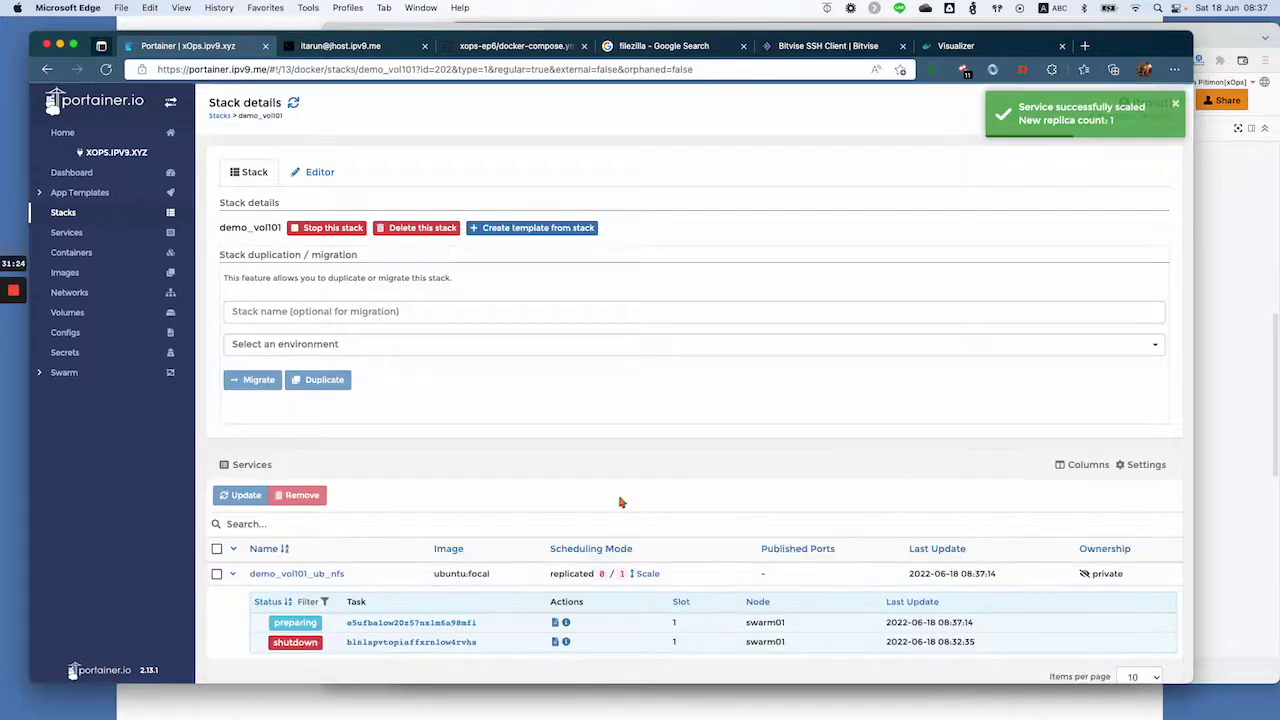
click(293, 103)
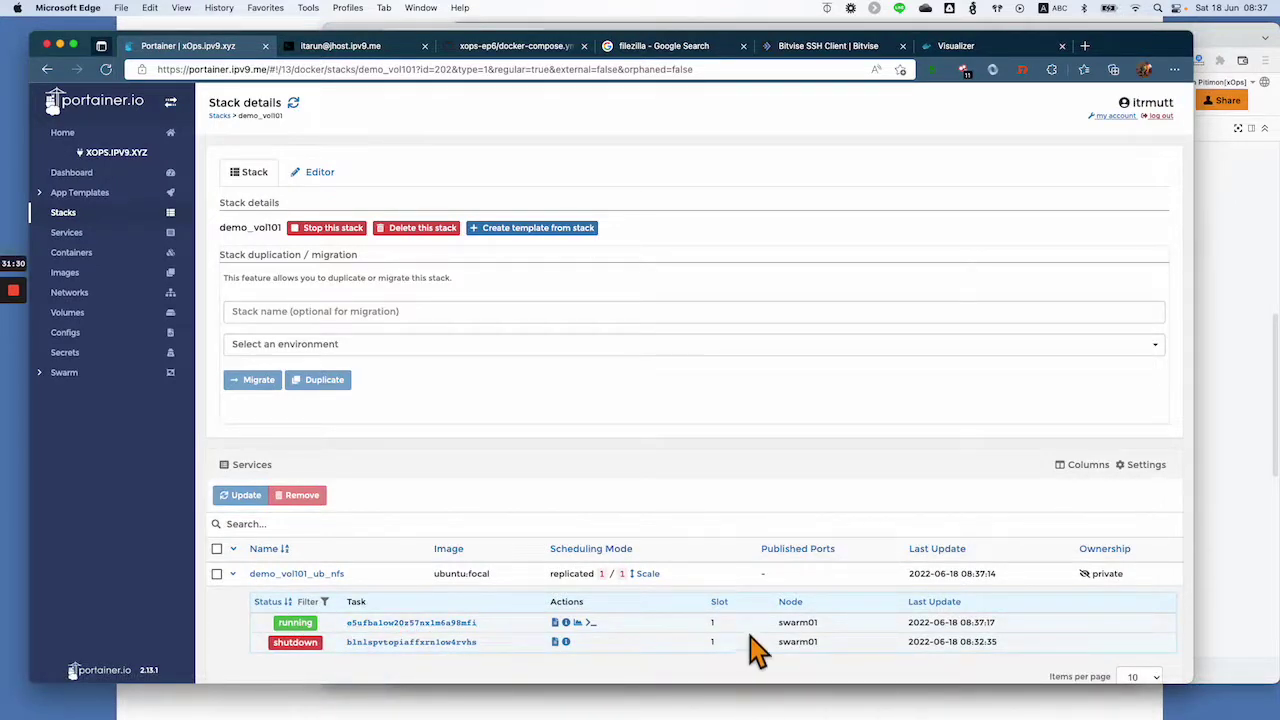
- Connect to the console of the running demo_vol101_ub_nfs task with /bin/bash and list the data directory with ls
click(594, 625)
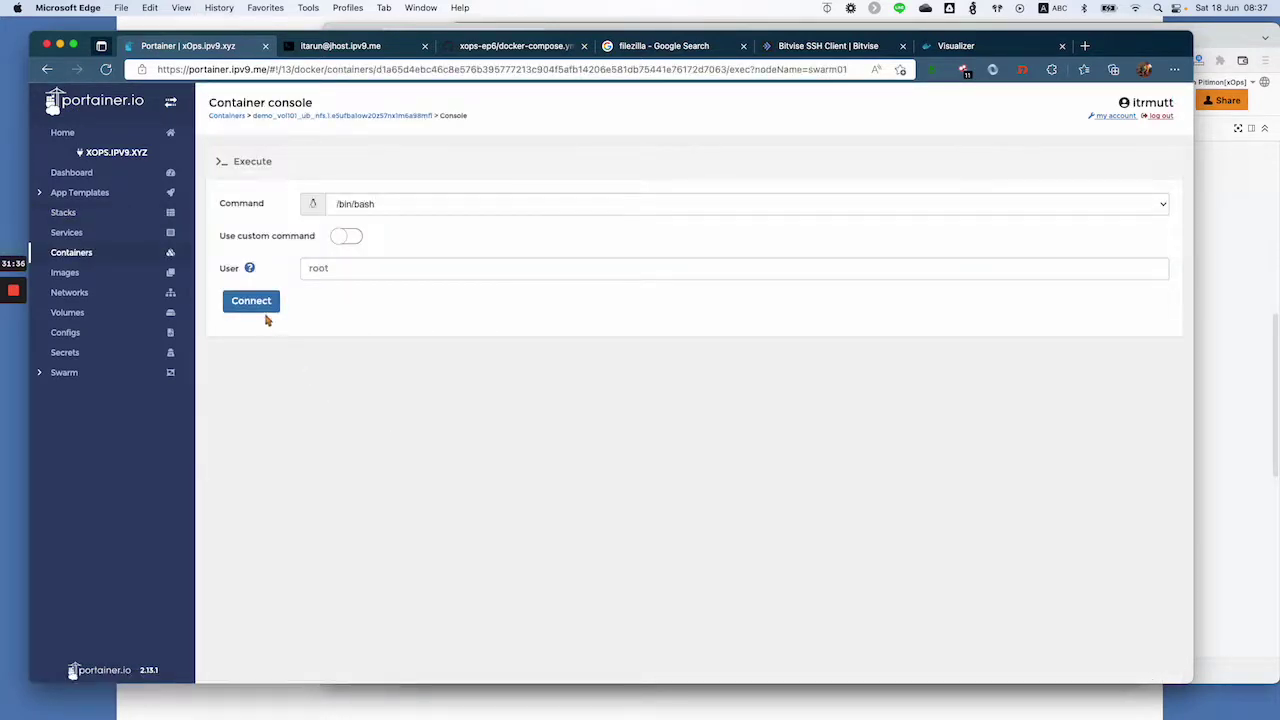
click(251, 301)
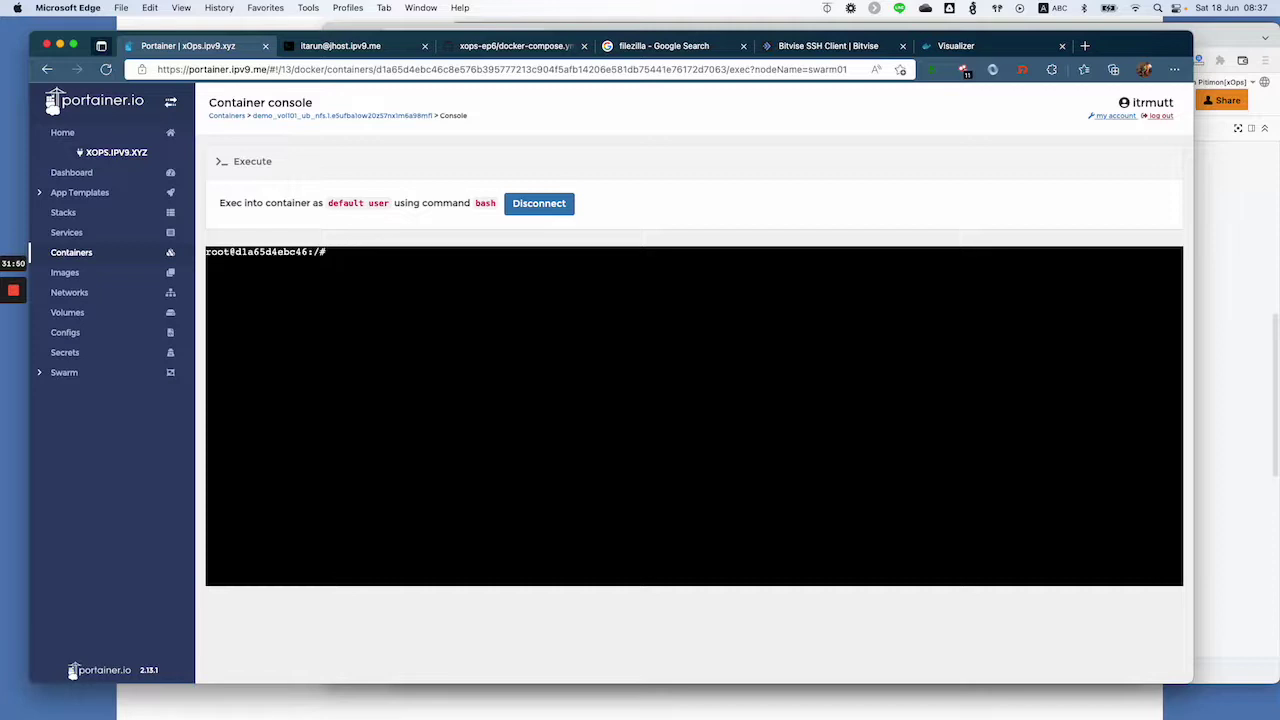
text(ls -l)
text(data)
key(Return)
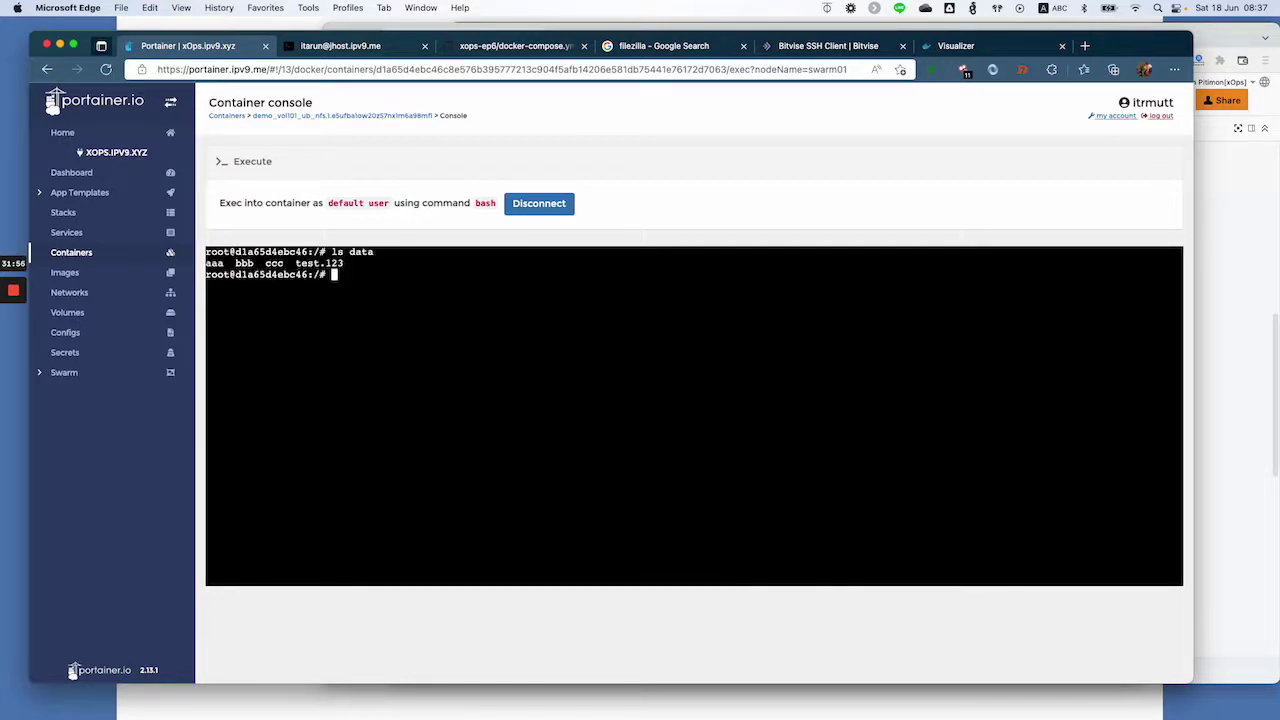
- List the data directory in long format with ls -l data
key(Up)
key(Left)
key(Left)
key(Left)
key(Left)
text(-l)
key(Return)
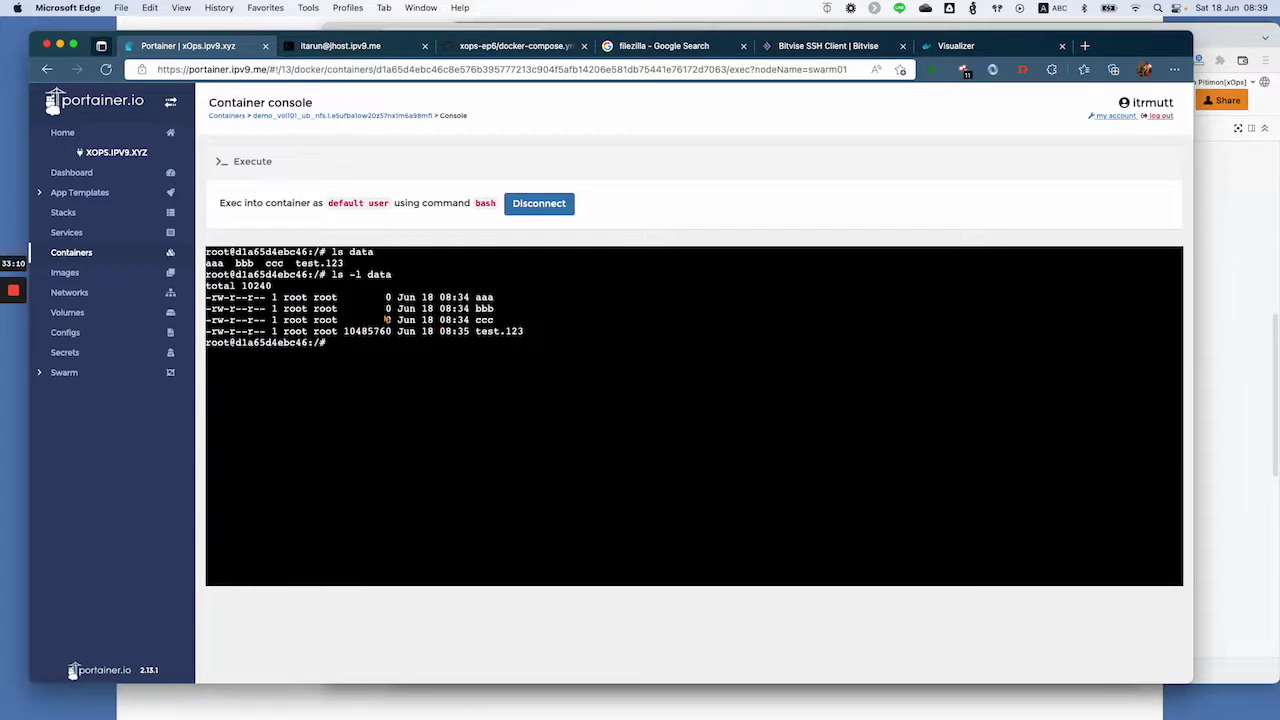
- Disconnect from the container console and reopen the demo_vol101 stack's details to review its service tasks
click(559, 208)
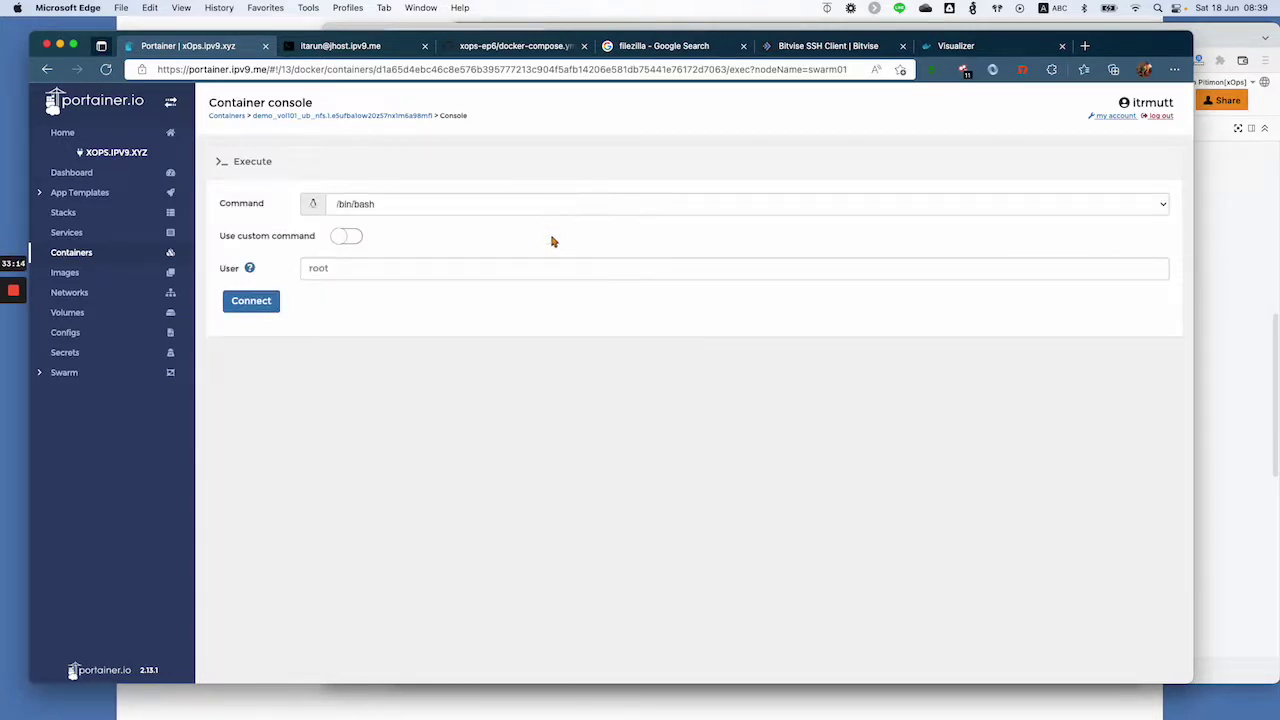
click(101, 212)
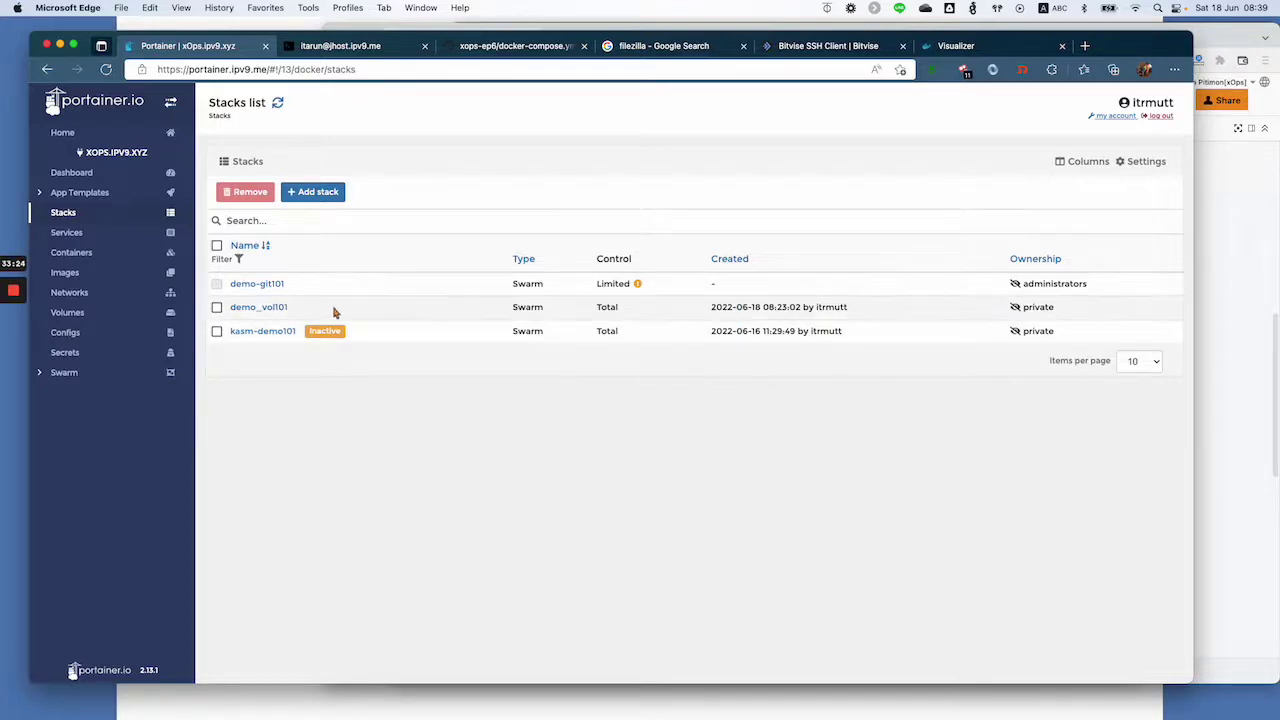
click(250, 307)
scroll(618, 488, down, 1)
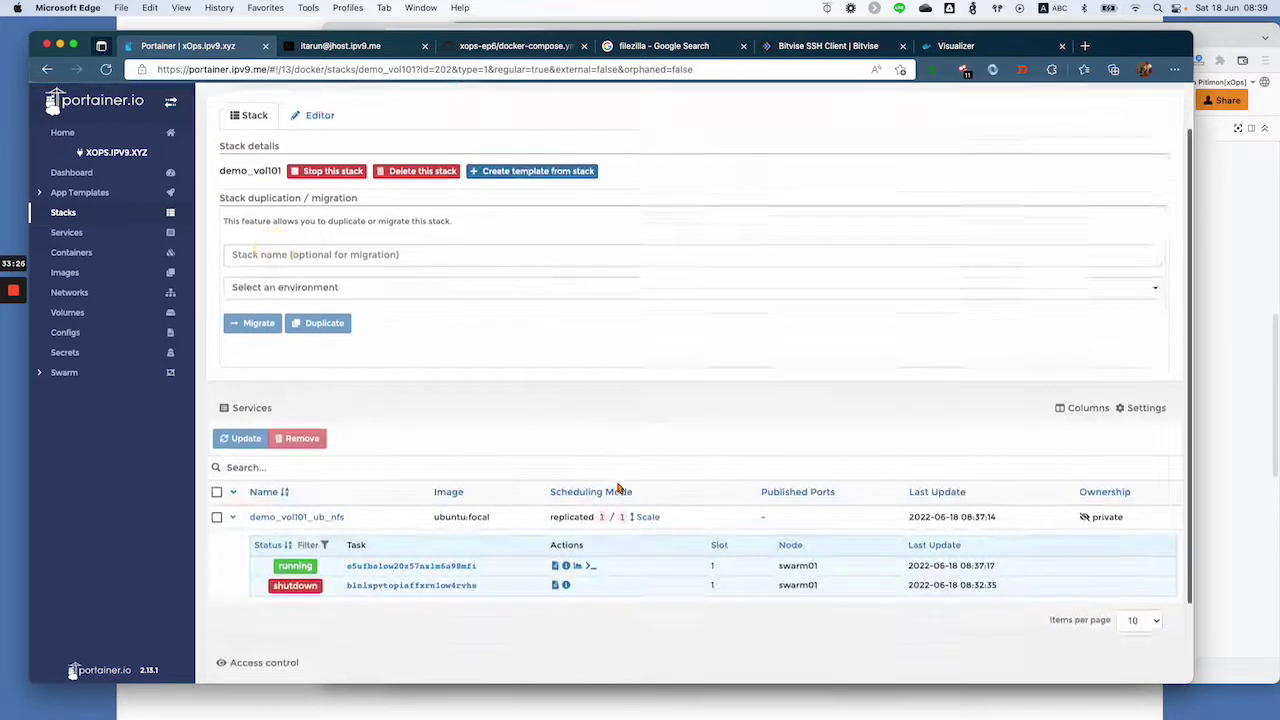
scroll(618, 488, down, 2)
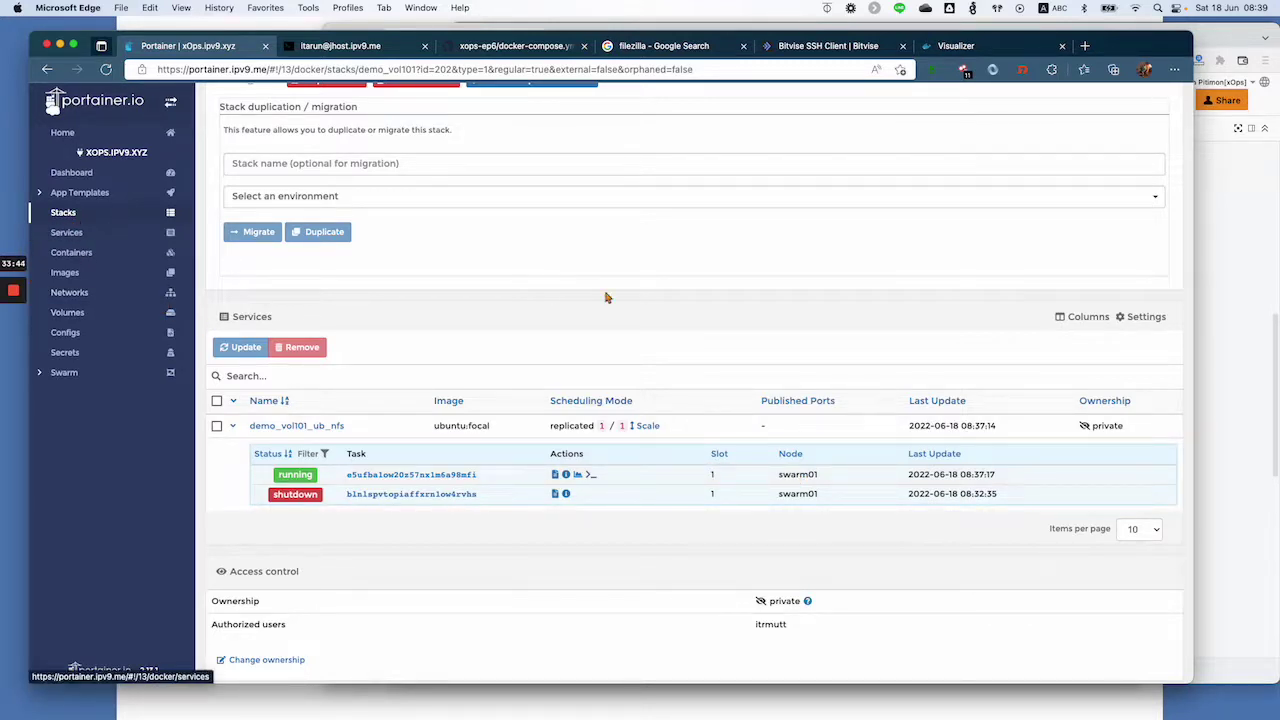
scroll(606, 295, up, 3)
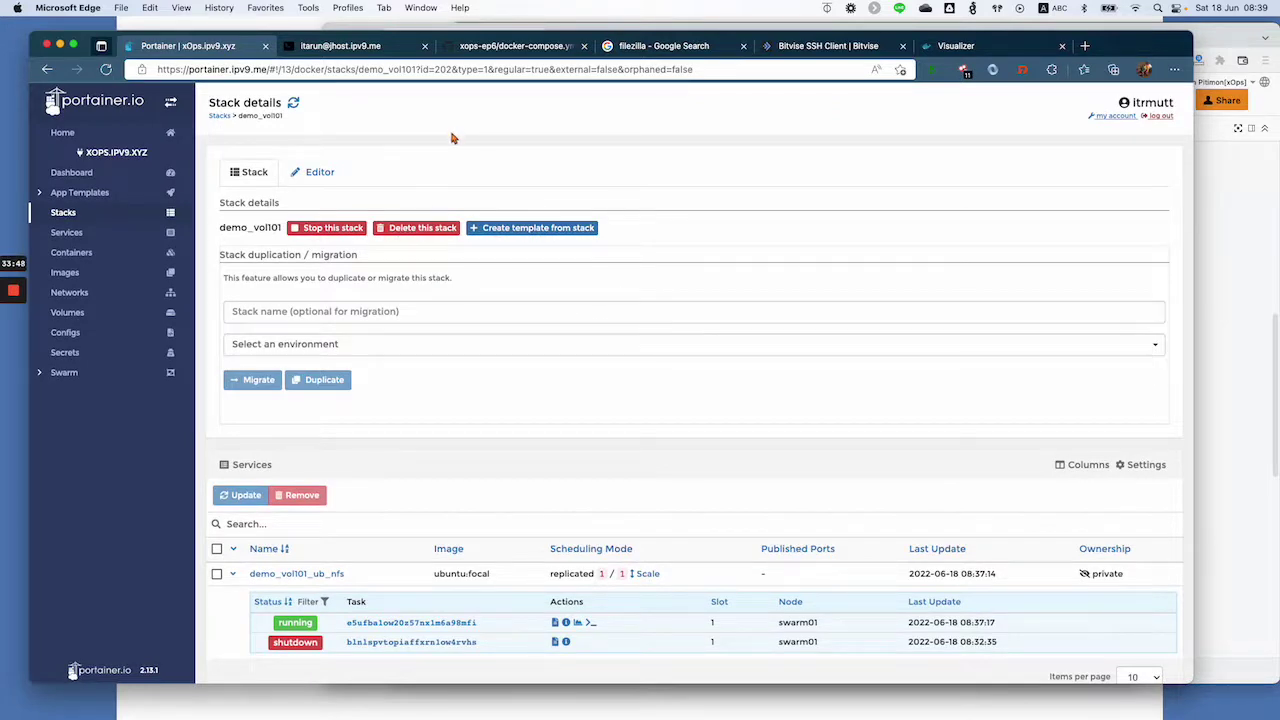
- Uncomment the placement constraint in the demo_vol101 compose file and set node.hostname == swarm05
click(320, 183)
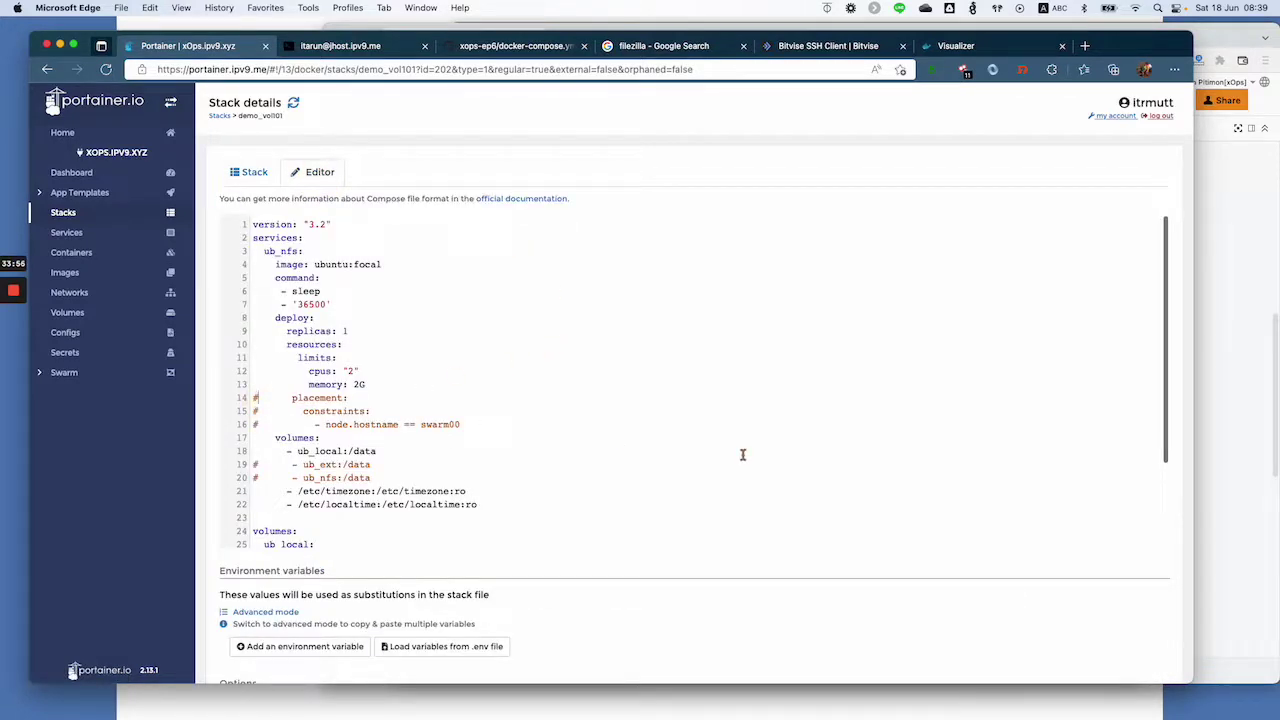
key(Delete)
key(BackSpace)
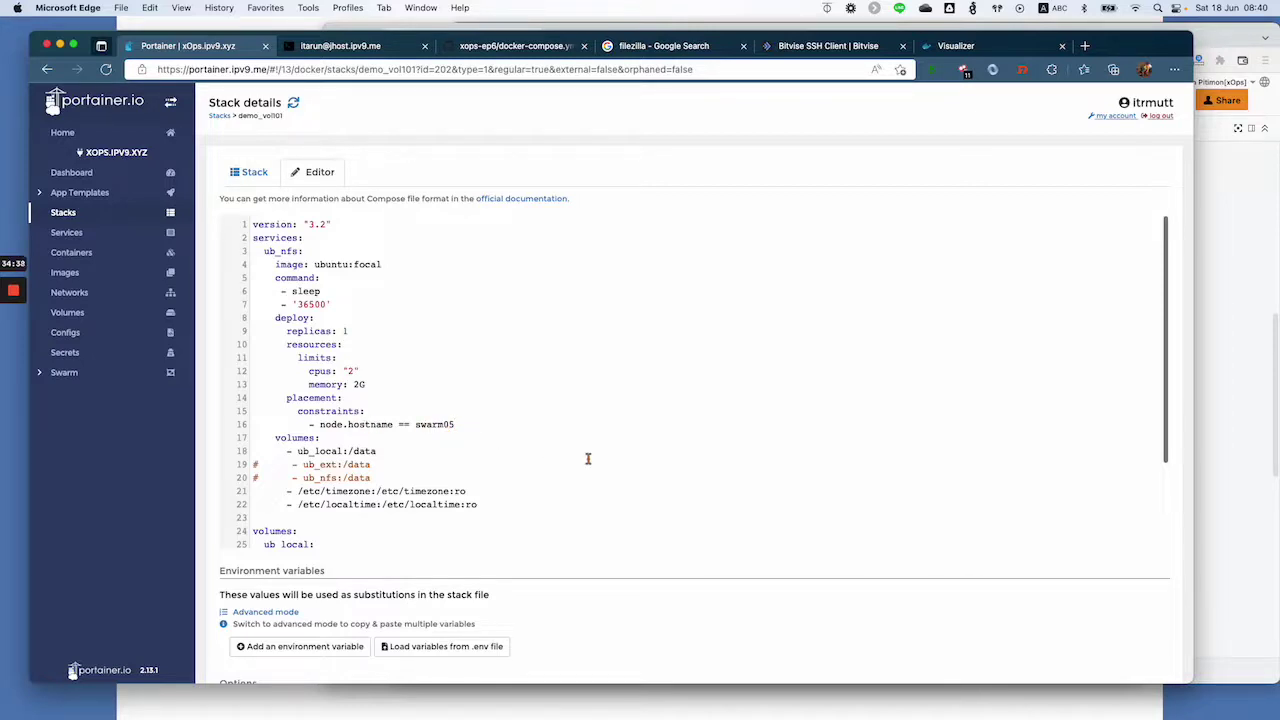
- Update the demo_vol101 stack, confirm the forced update, and refresh the stack details
scroll(588, 458, down, 1)
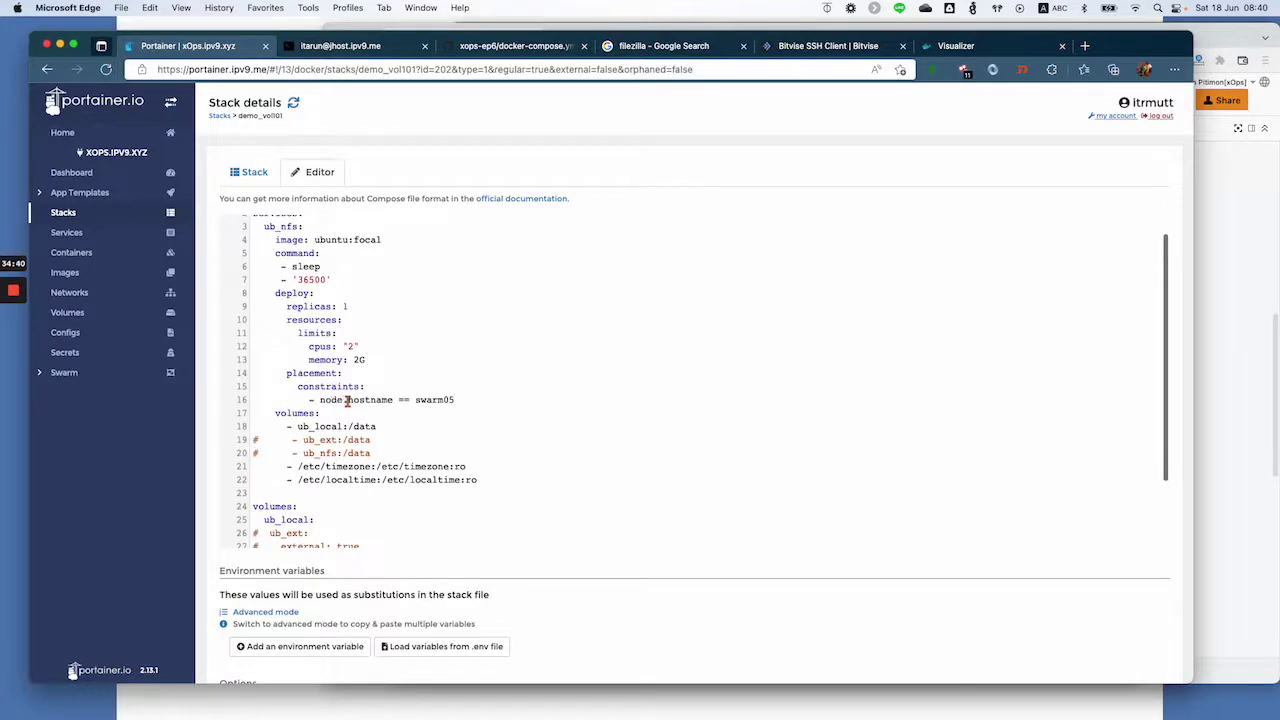
scroll(503, 448, down, 3)
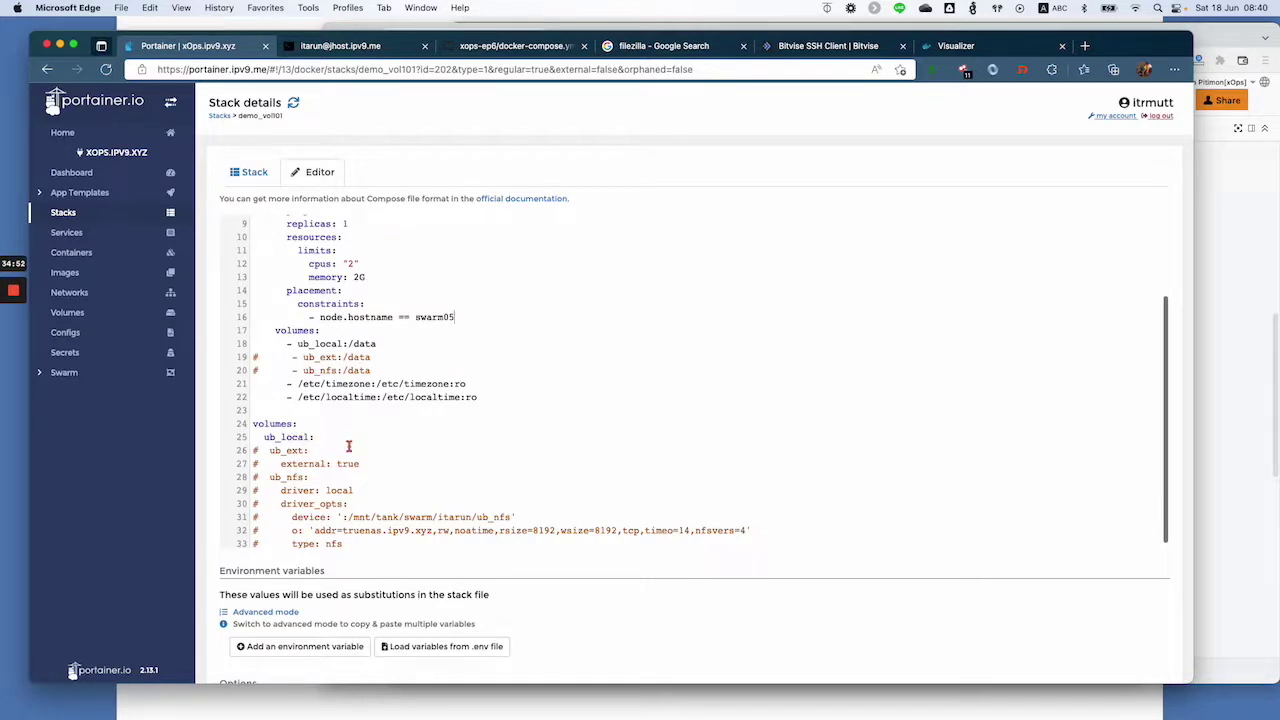
scroll(371, 451, down, 1)
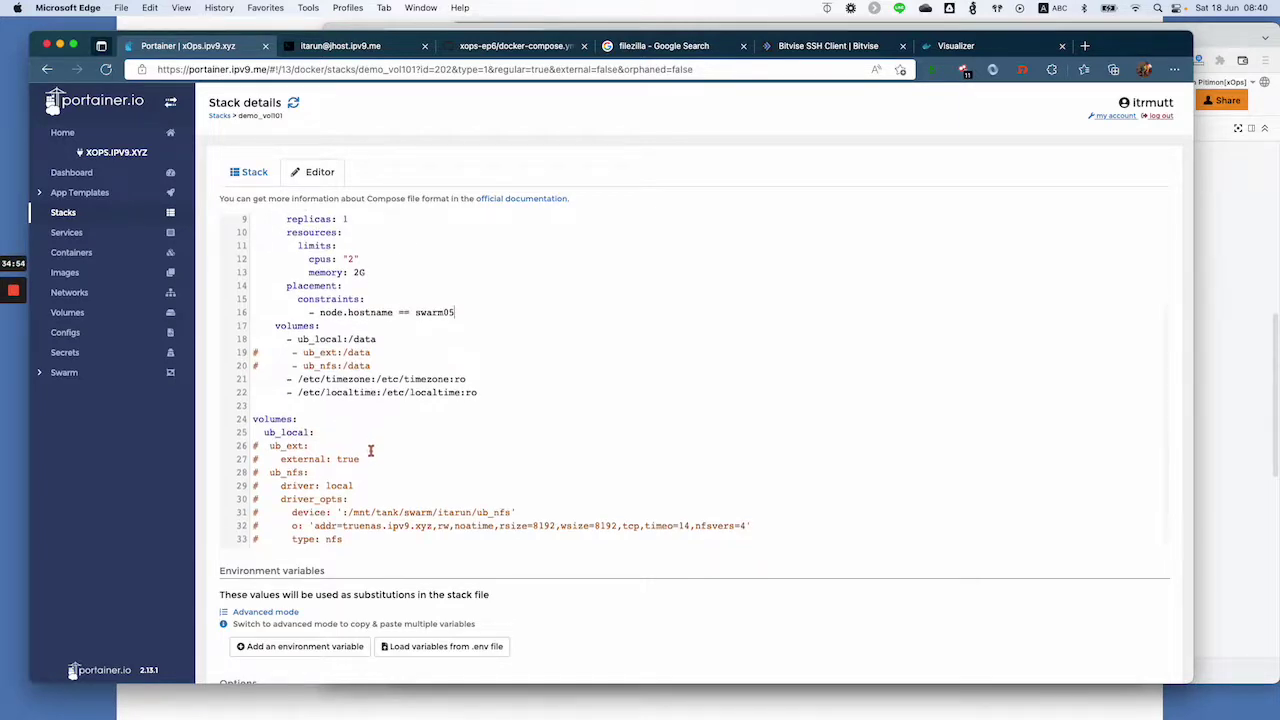
scroll(371, 451, down, 3)
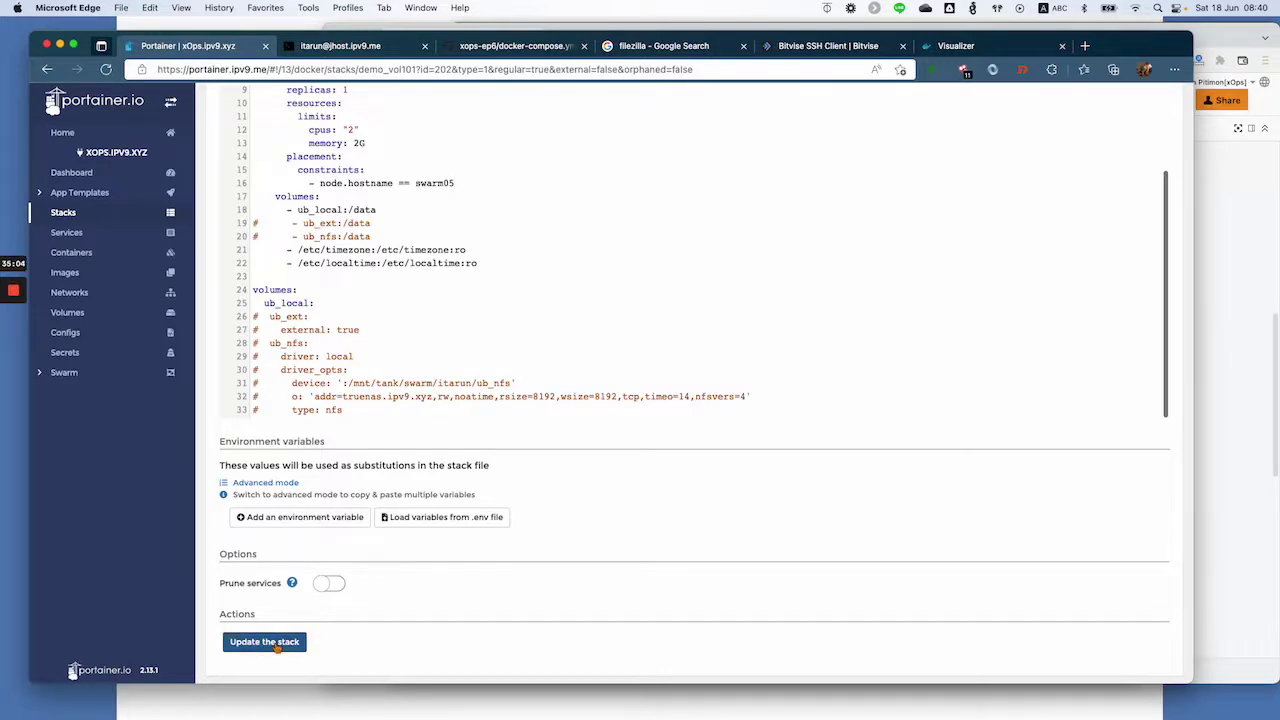
click(277, 643)
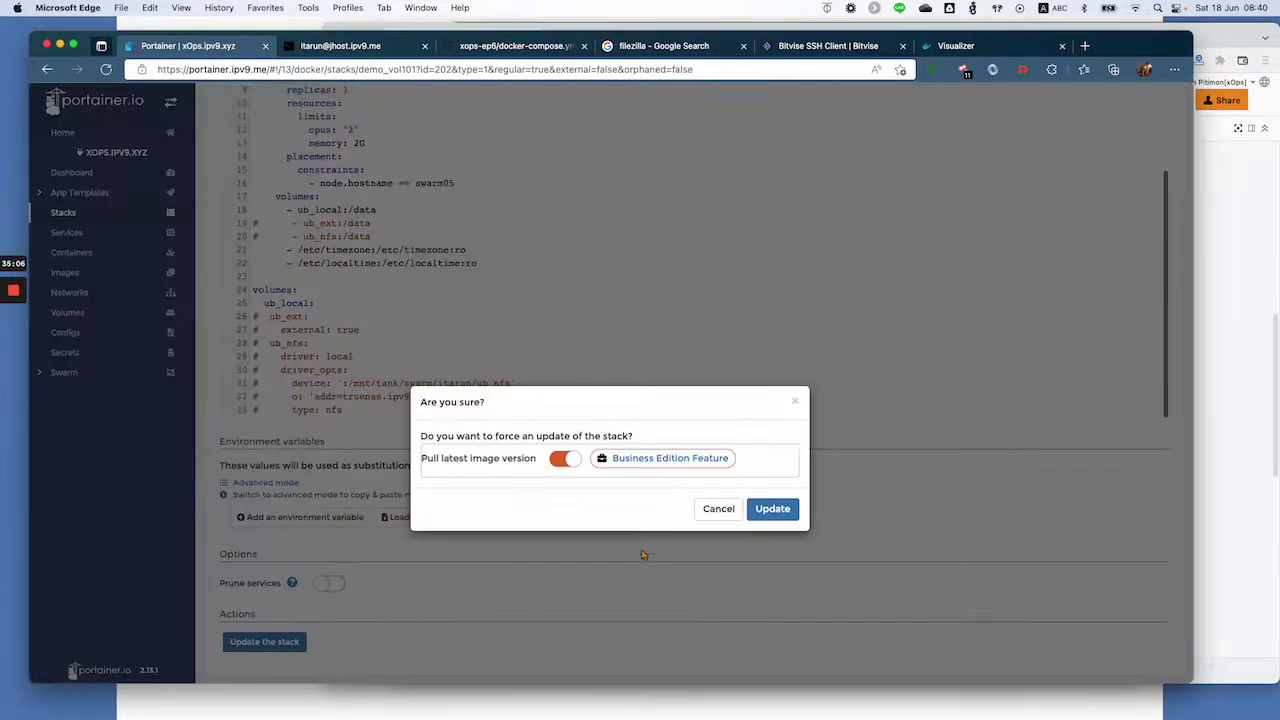
click(766, 511)
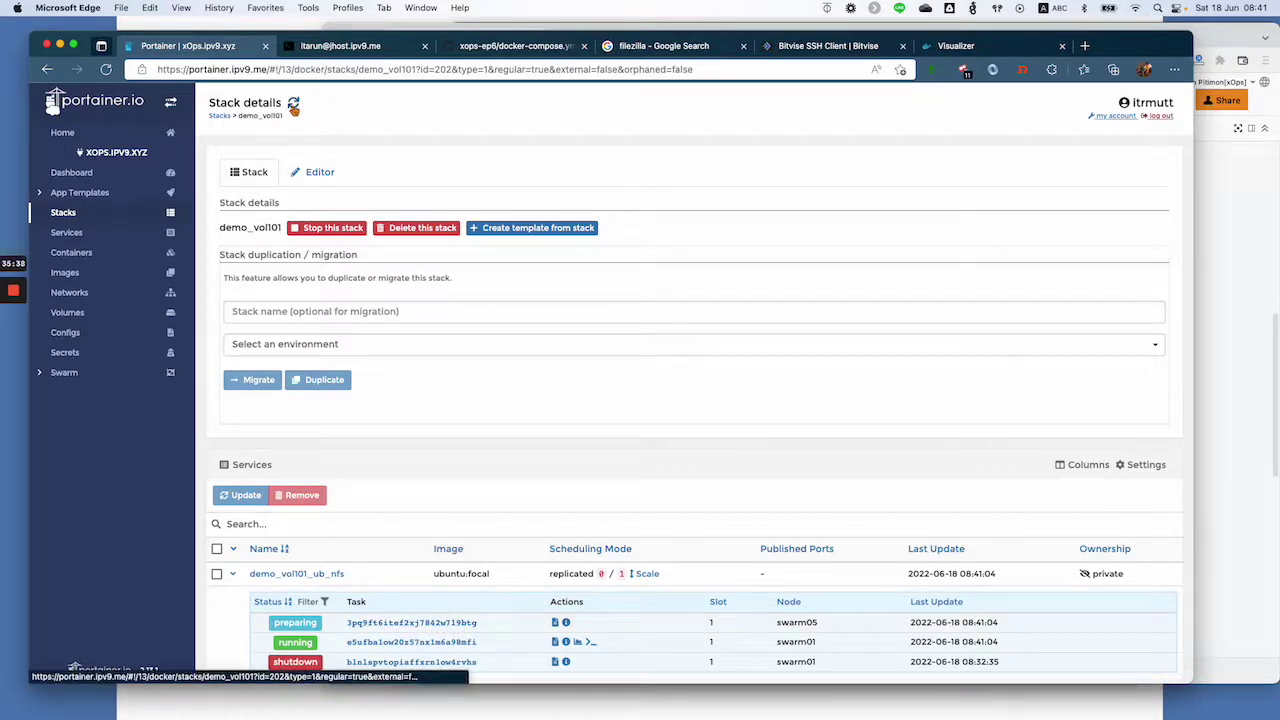
click(293, 104)
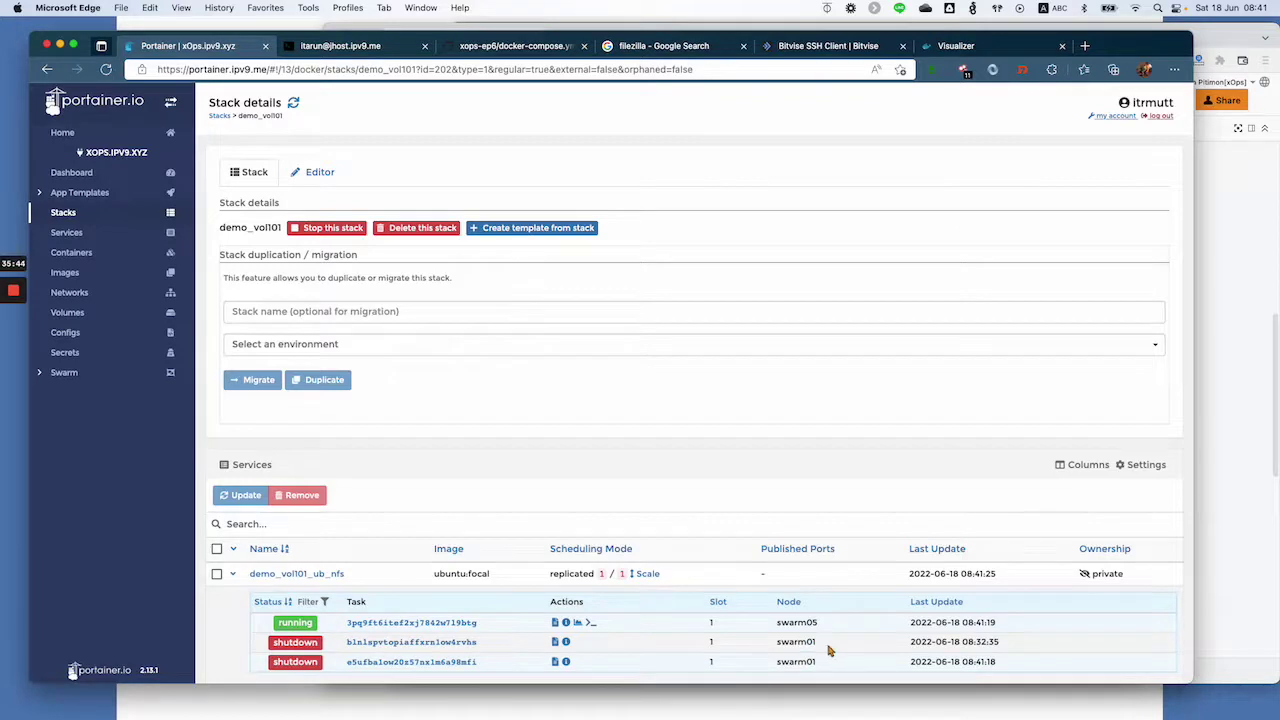
- Connect to the console of the running task on swarm05 and list the root directory with ls -l
click(591, 624)
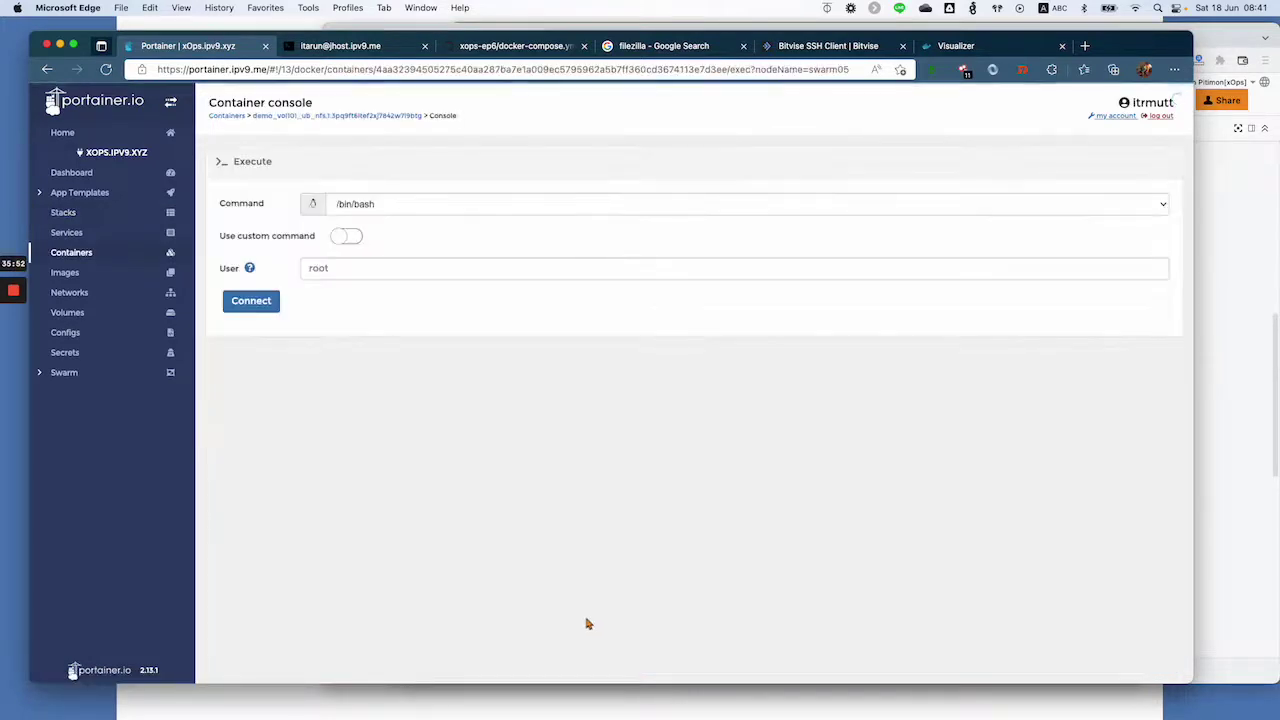
click(251, 301)
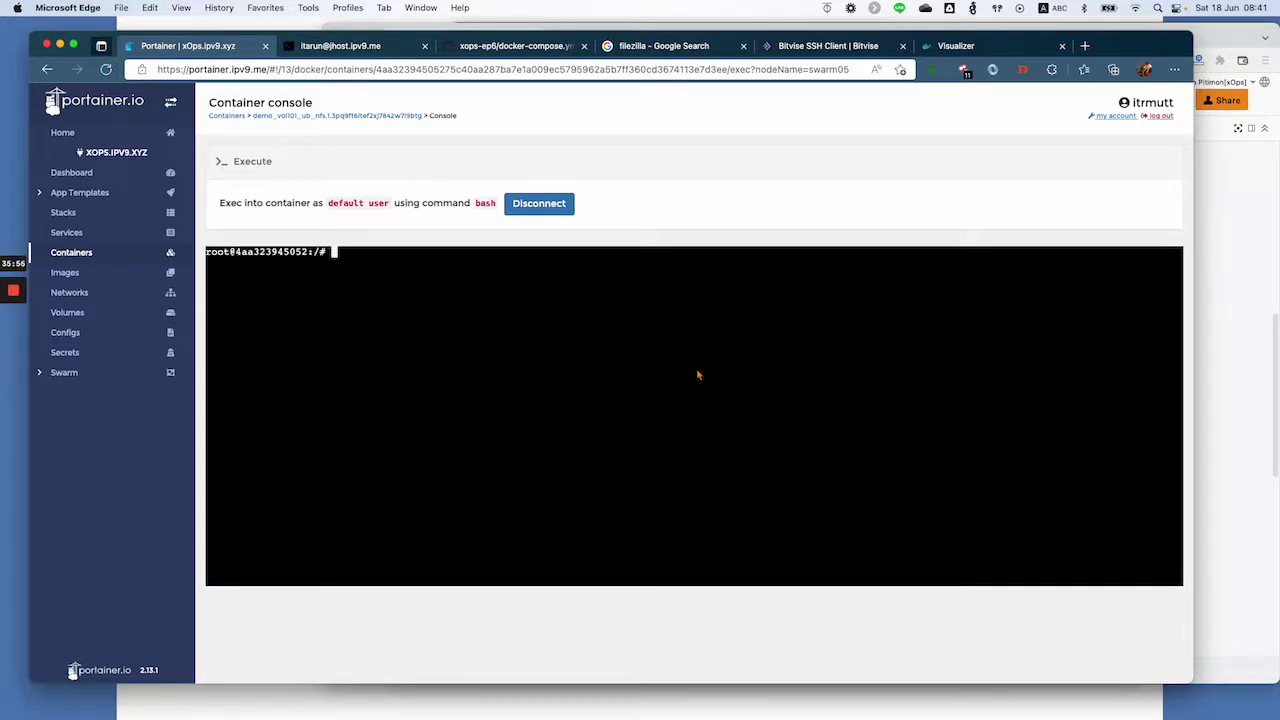
text(ls -l data)
key(BackSpace)
key(BackSpace)
key(BackSpace)
key(BackSpace)
key(BackSpace)
key(Return)
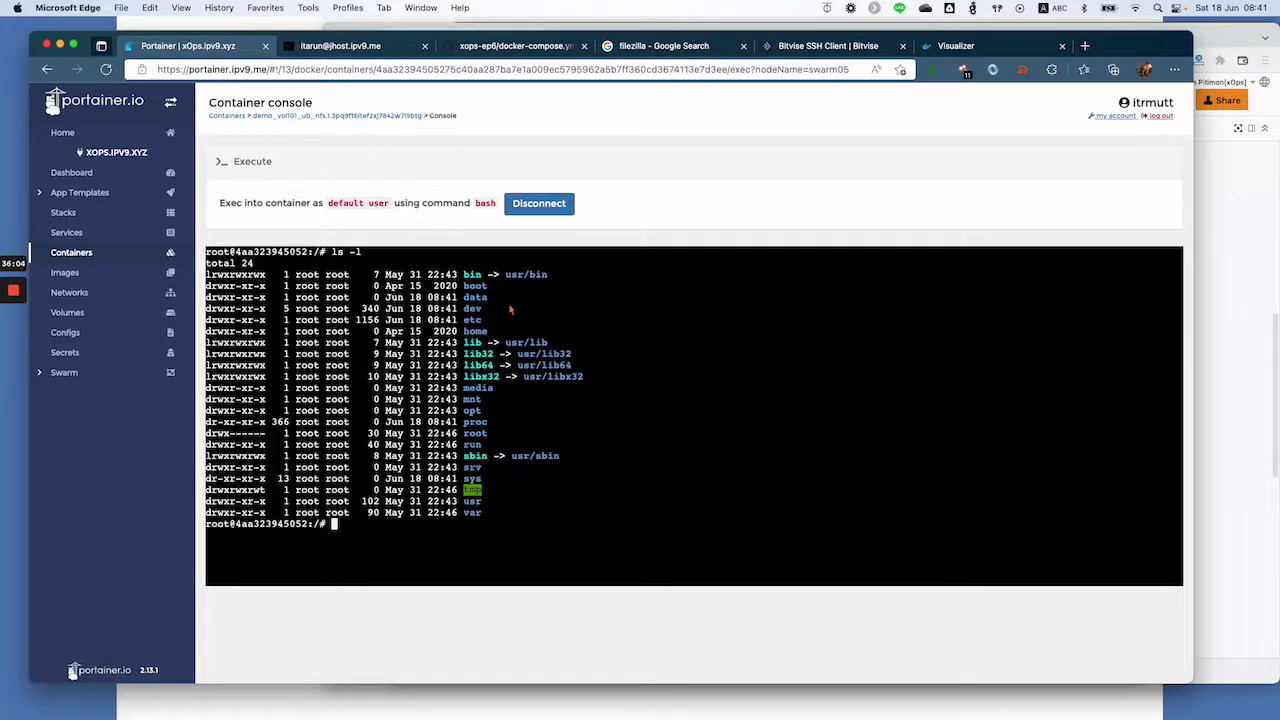
- List the contents of the mounted volume directory with ls -l /data
drag(492, 298, 370, 305)
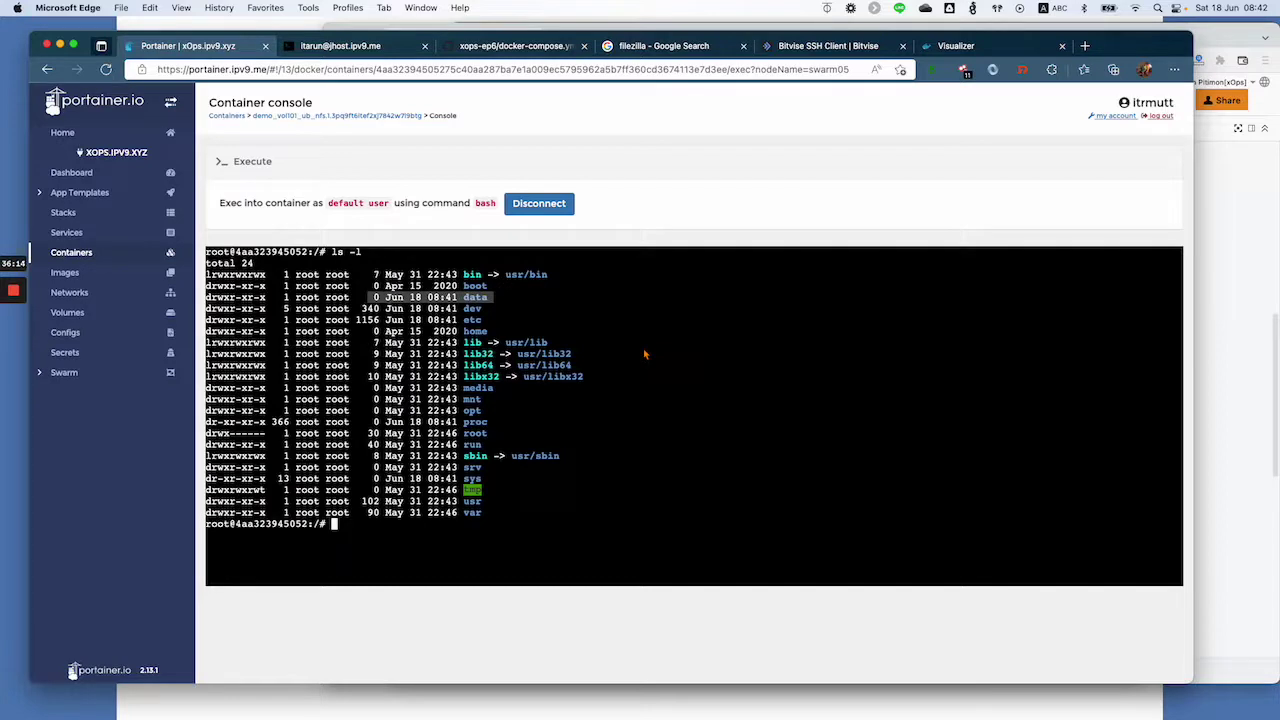
text(ls -l /data)
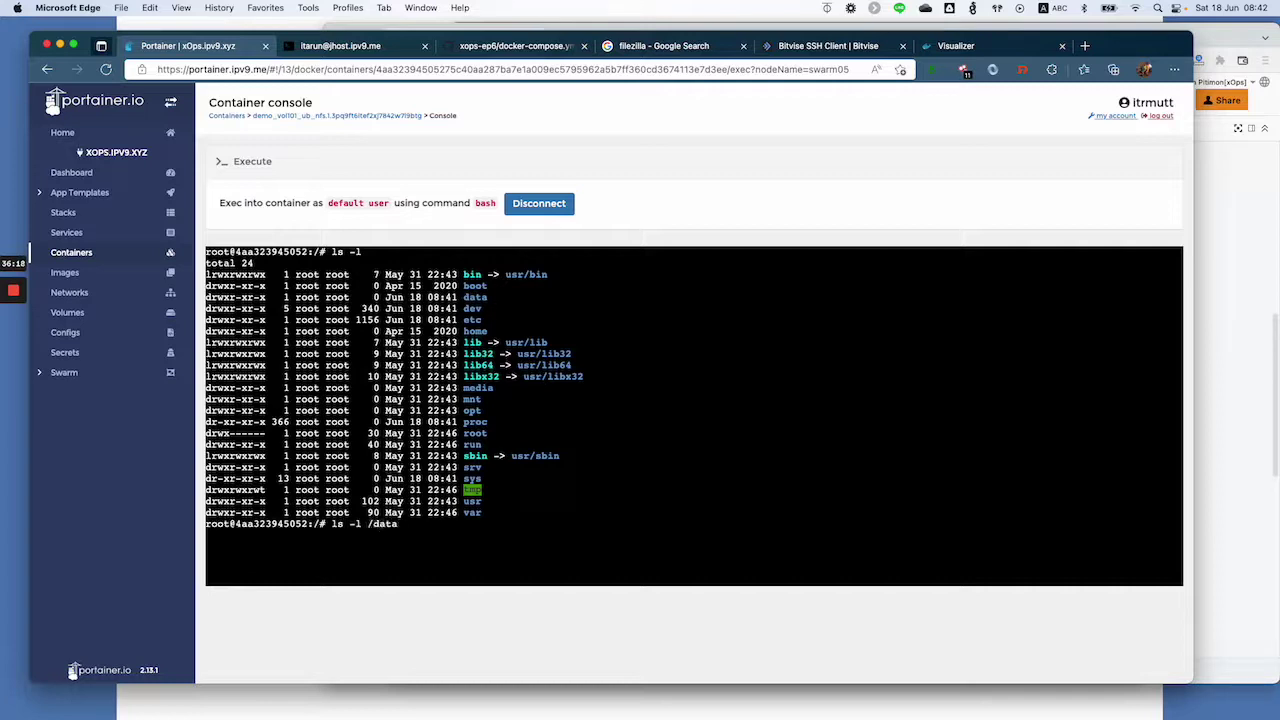
key(Return)
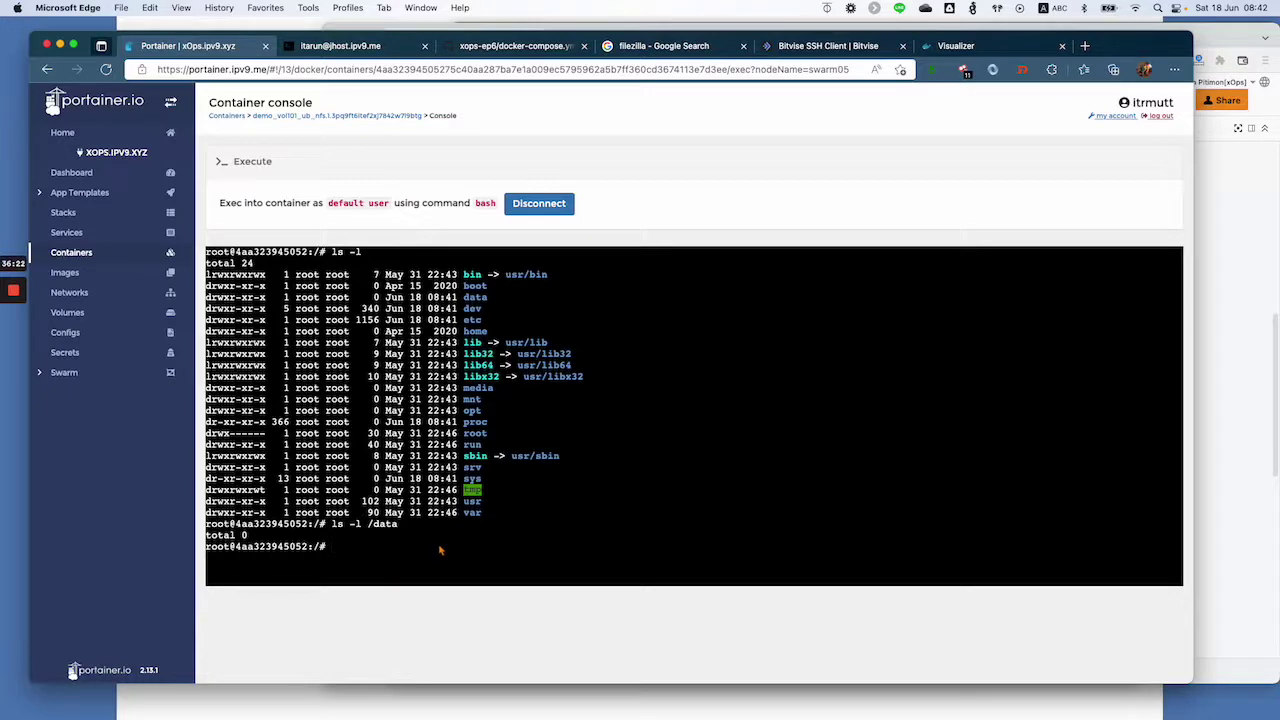
- Switch to the Brave window's shared persistent storage article, examine its Swarm Cluster volume diagrams, and return to Portainer
click(1219, 388)
click(778, 38)
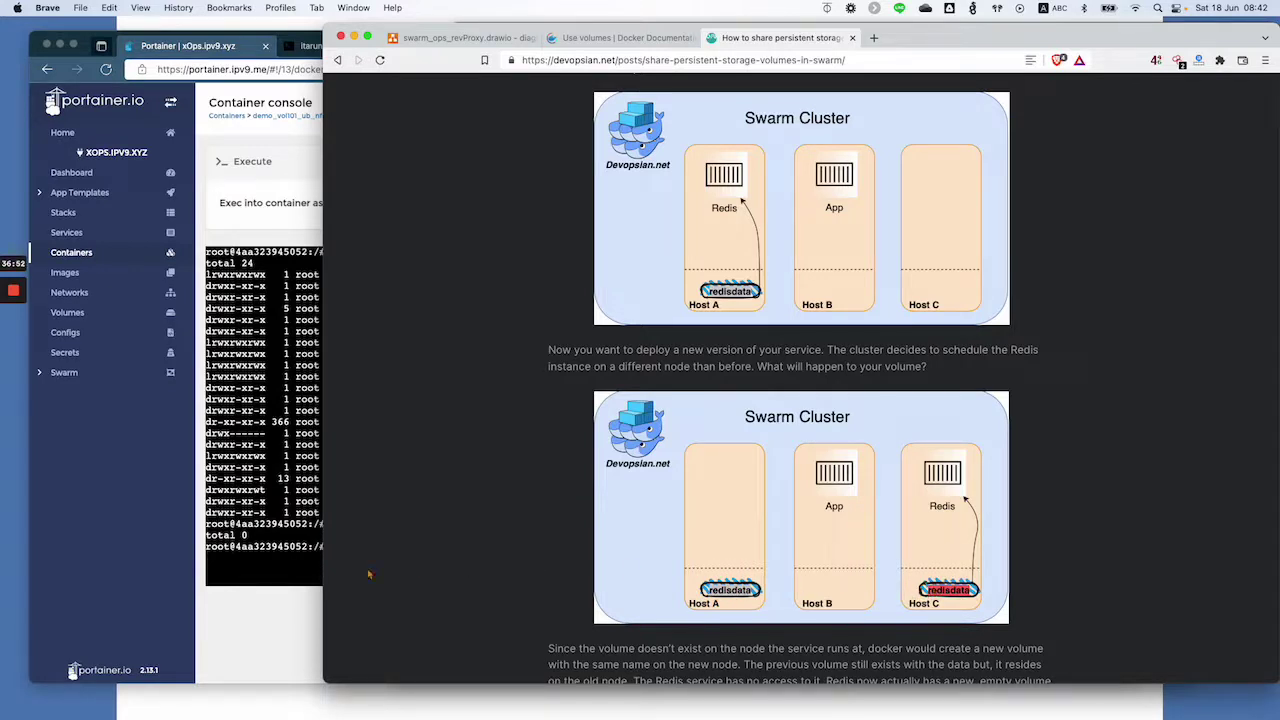
click(292, 576)
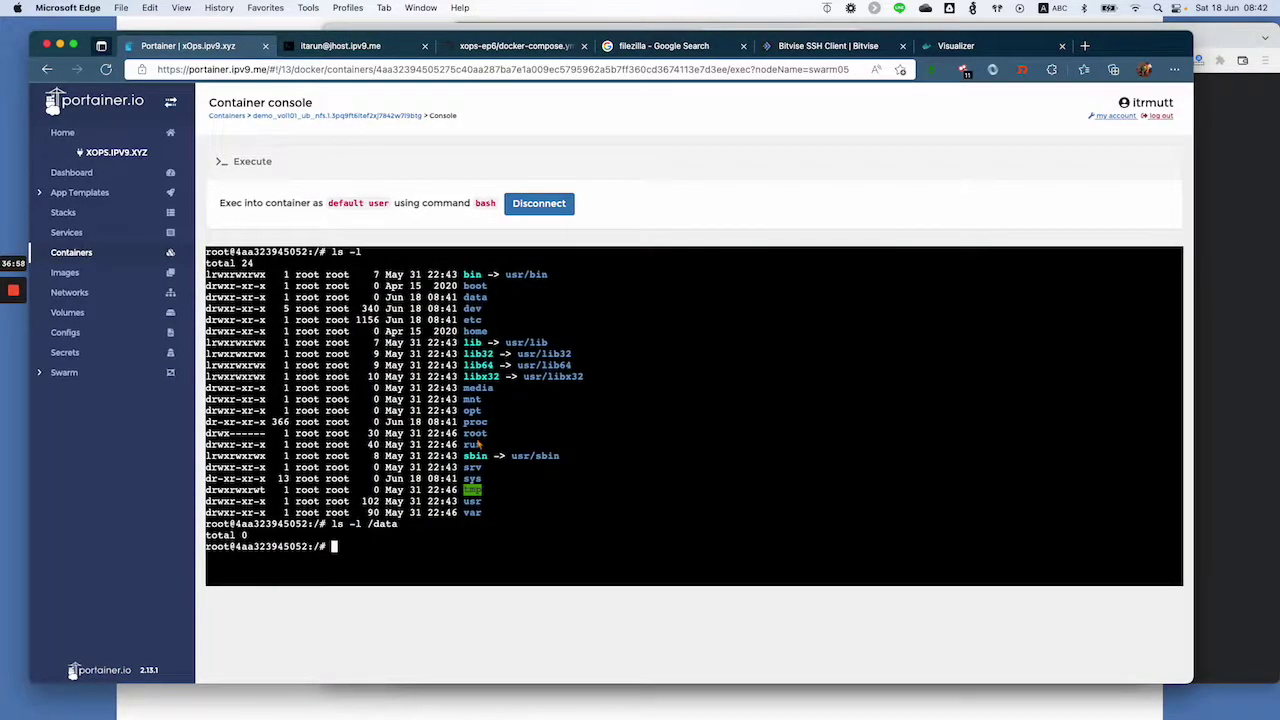
- Disconnect the container console and reconnect to the running swarm05 task's console through the demo_vol101 stack
click(540, 204)
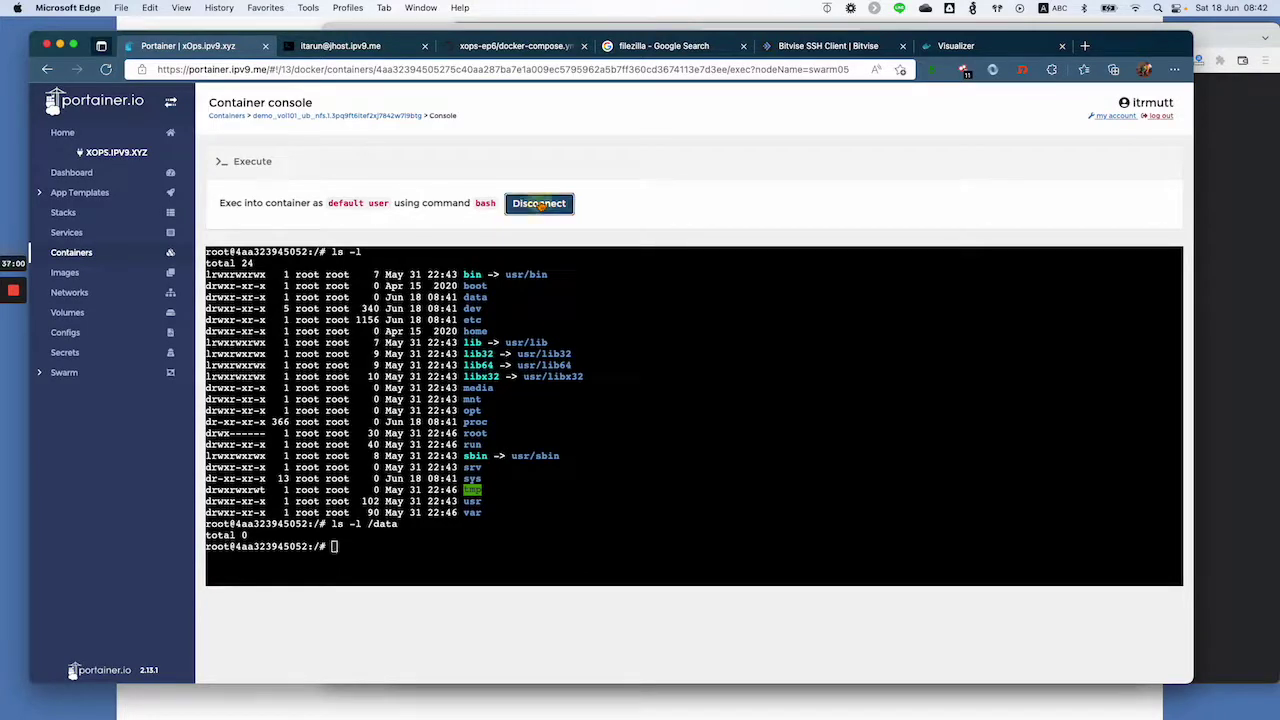
click(82, 212)
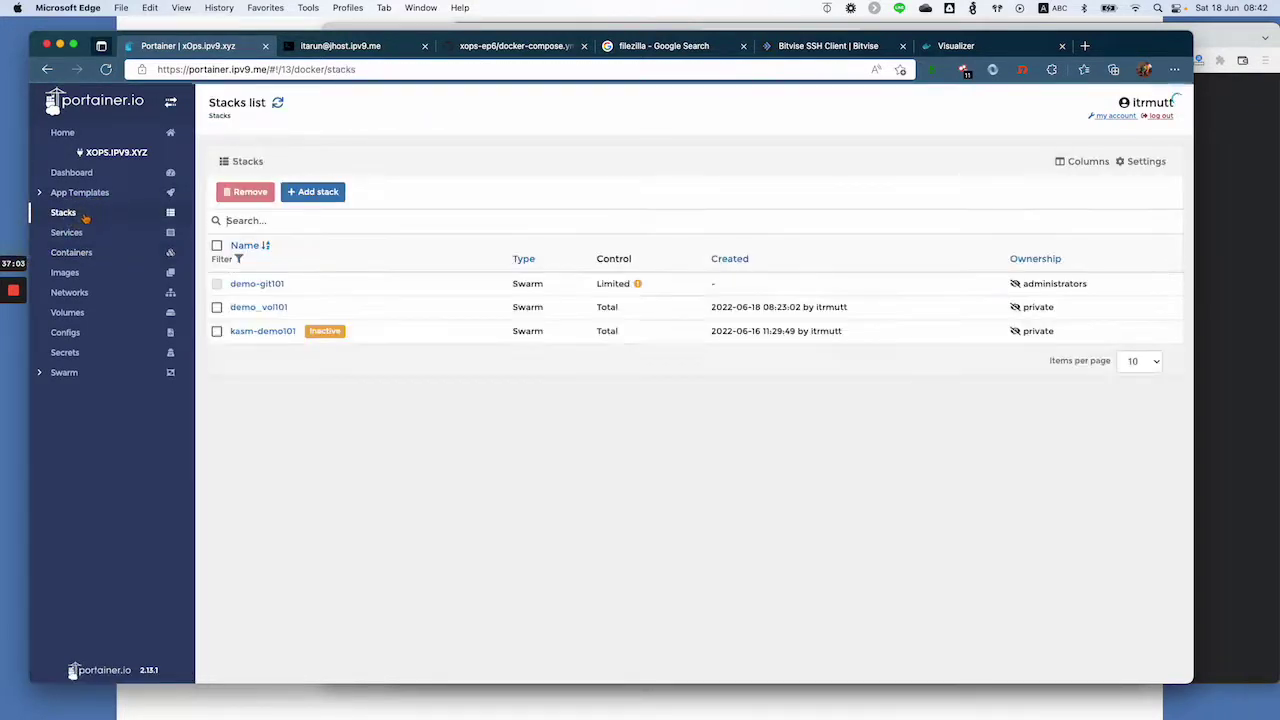
click(258, 307)
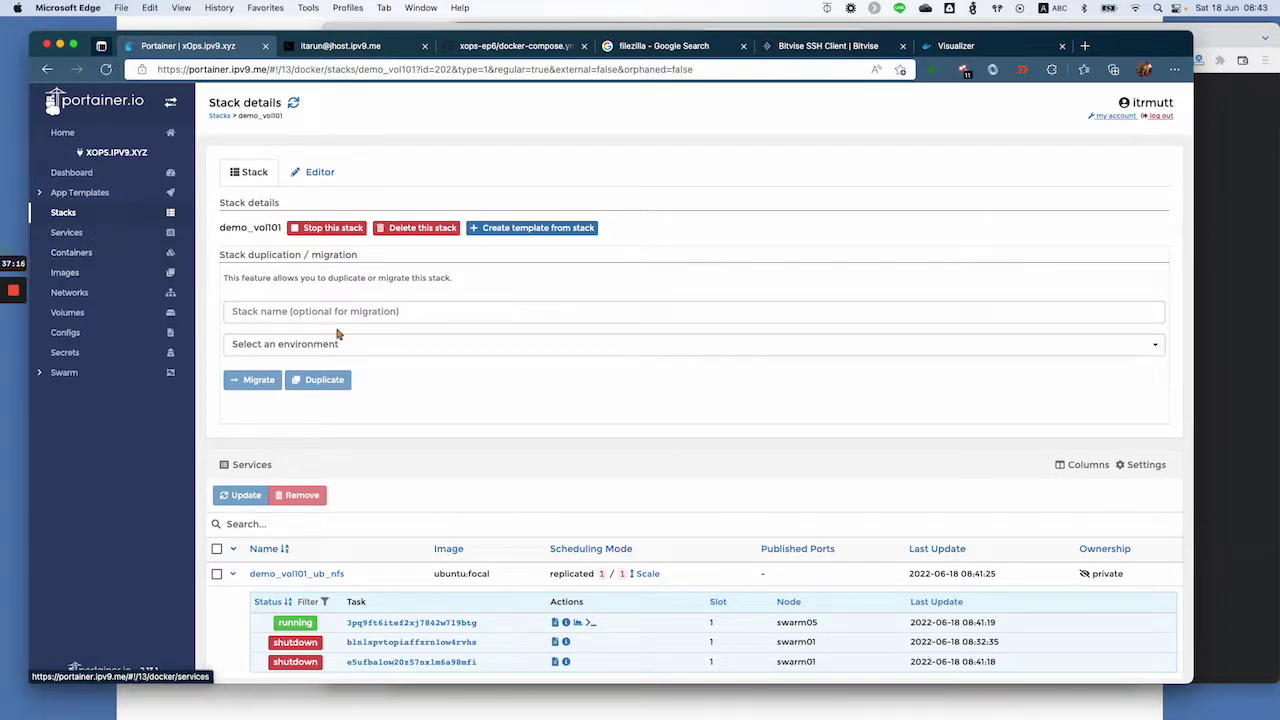
click(596, 624)
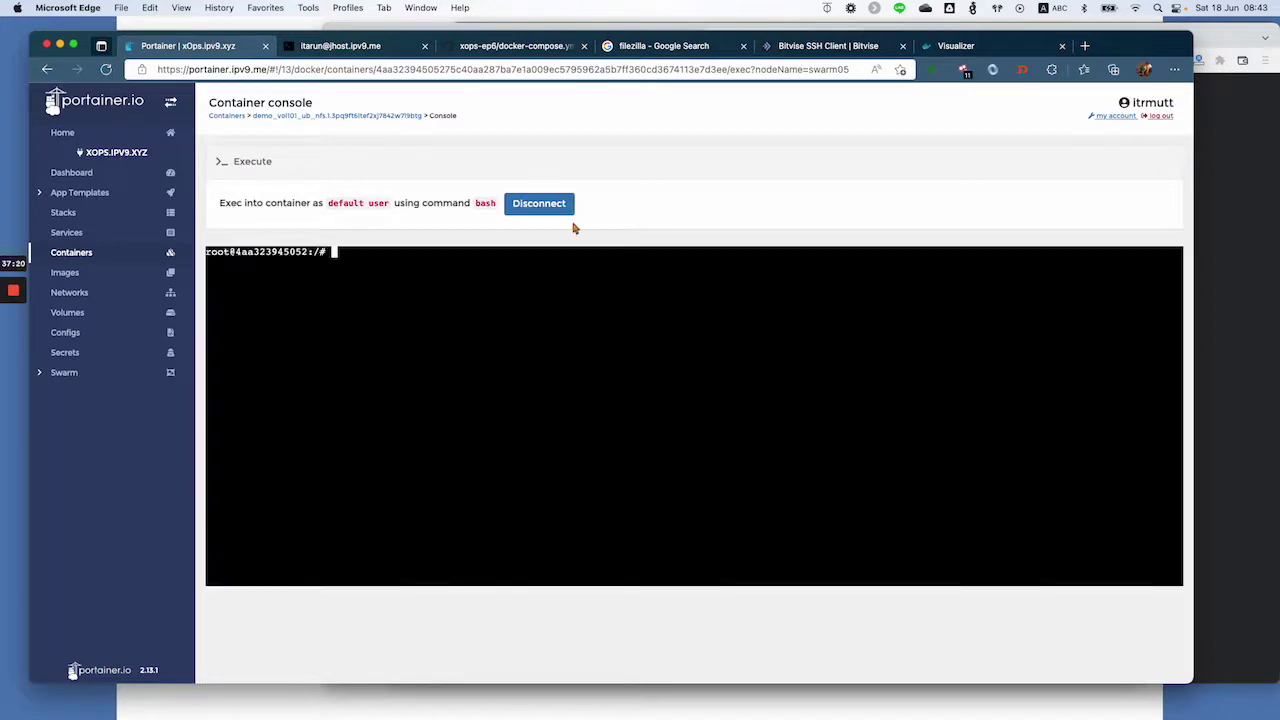
- Change to the /data directory and create an empty file named 123 with touch
text(cd /data)
key(Return)
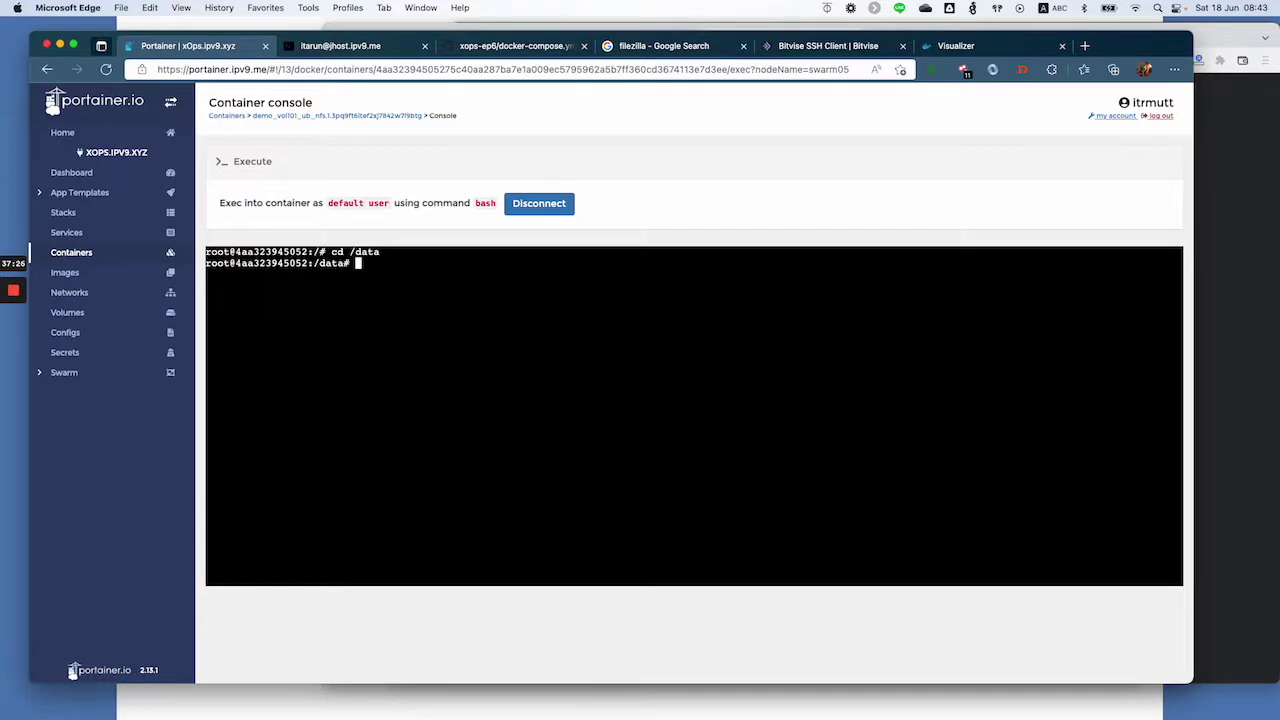
text(touc)
key(BackSpace)
key(BackSpace)
text(uch 123)
key(Return)
- Create two more empty files named 456 and 789 in /data with touch
key(Up)
key(BackSpace)
key(BackSpace)
key(BackSpace)
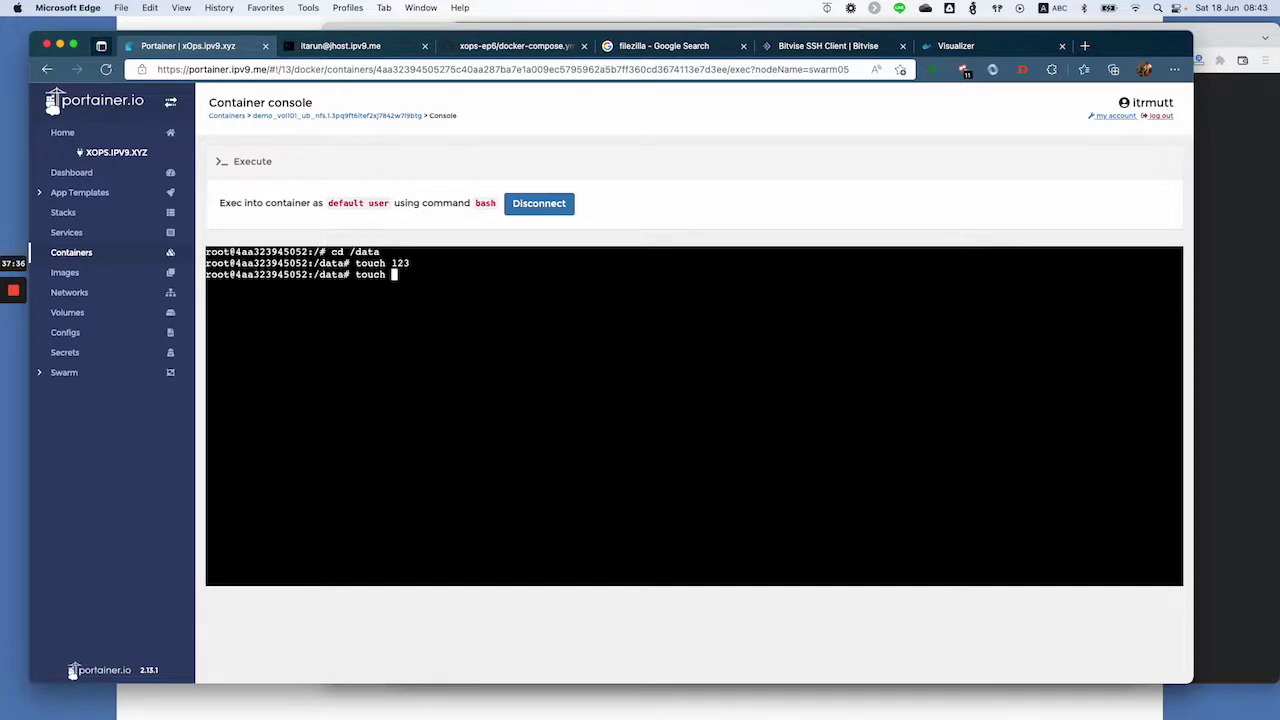
text(456)
key(Return)
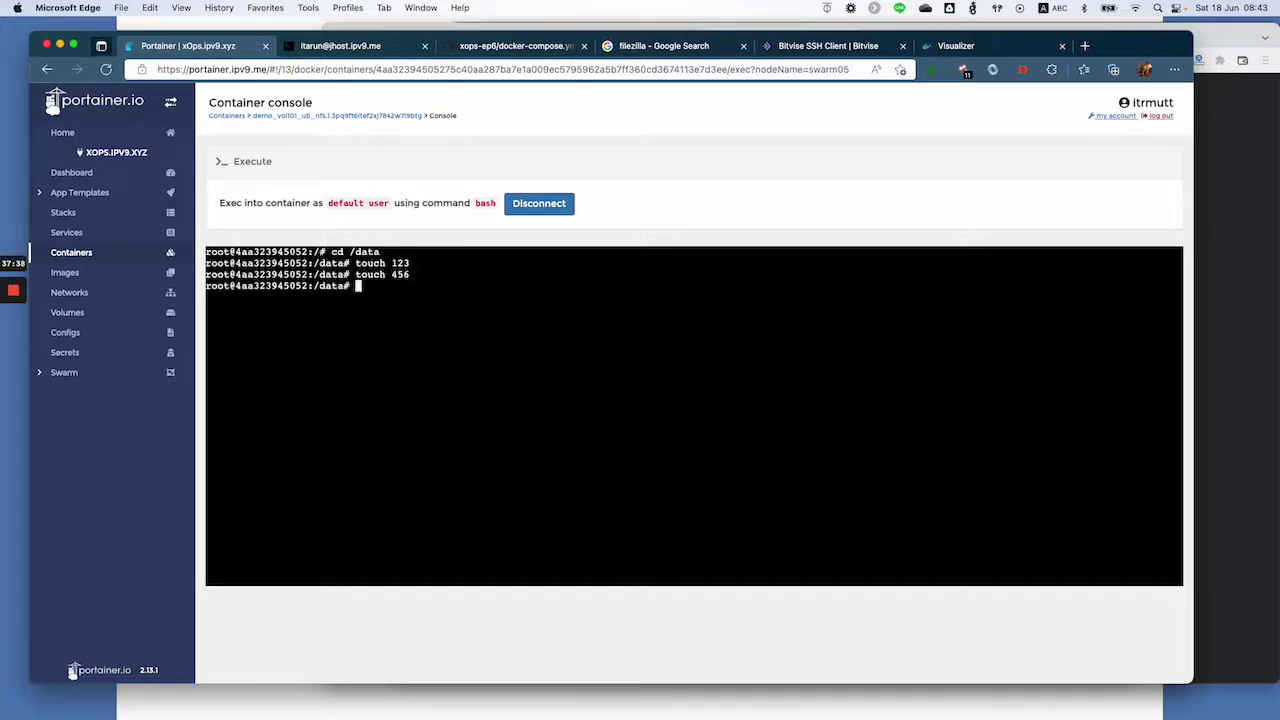
key(Up)
key(BackSpace)
key(BackSpace)
key(BackSpace)
text(789)
key(Return)
- Try to list the data directory from inside /data with ls -l data
text(ls -l )
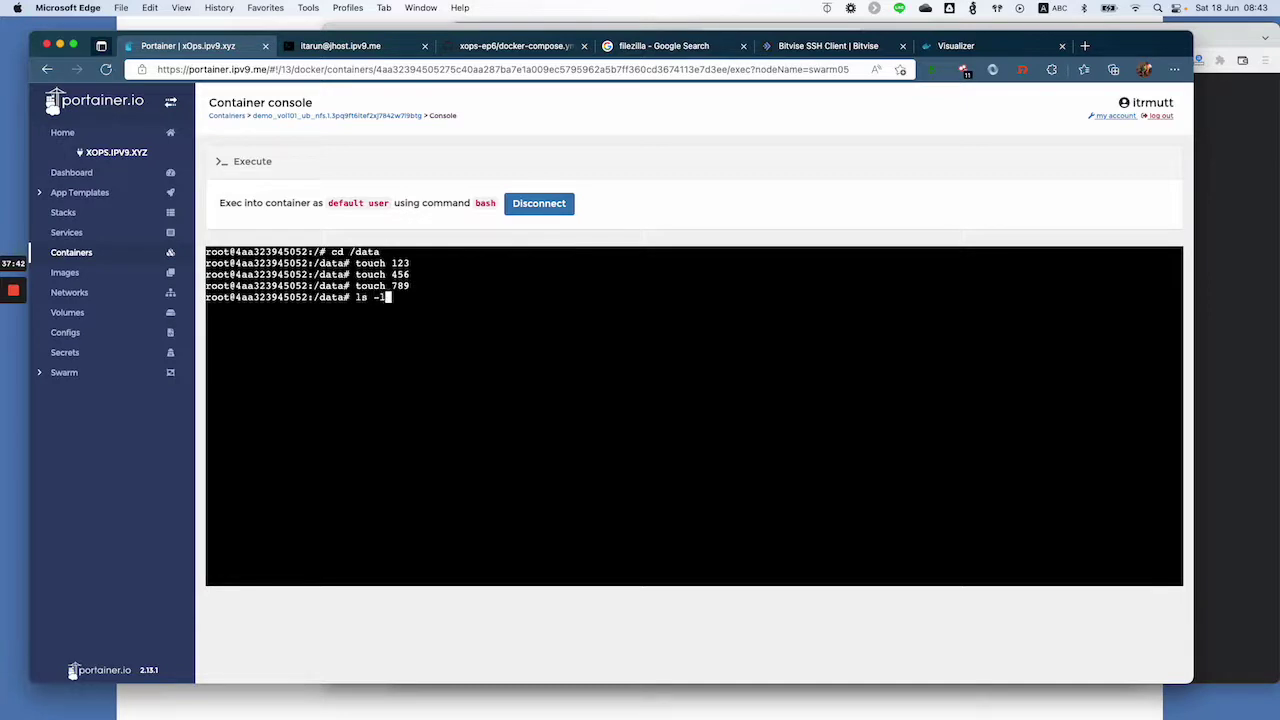
text(data)
key(Return)
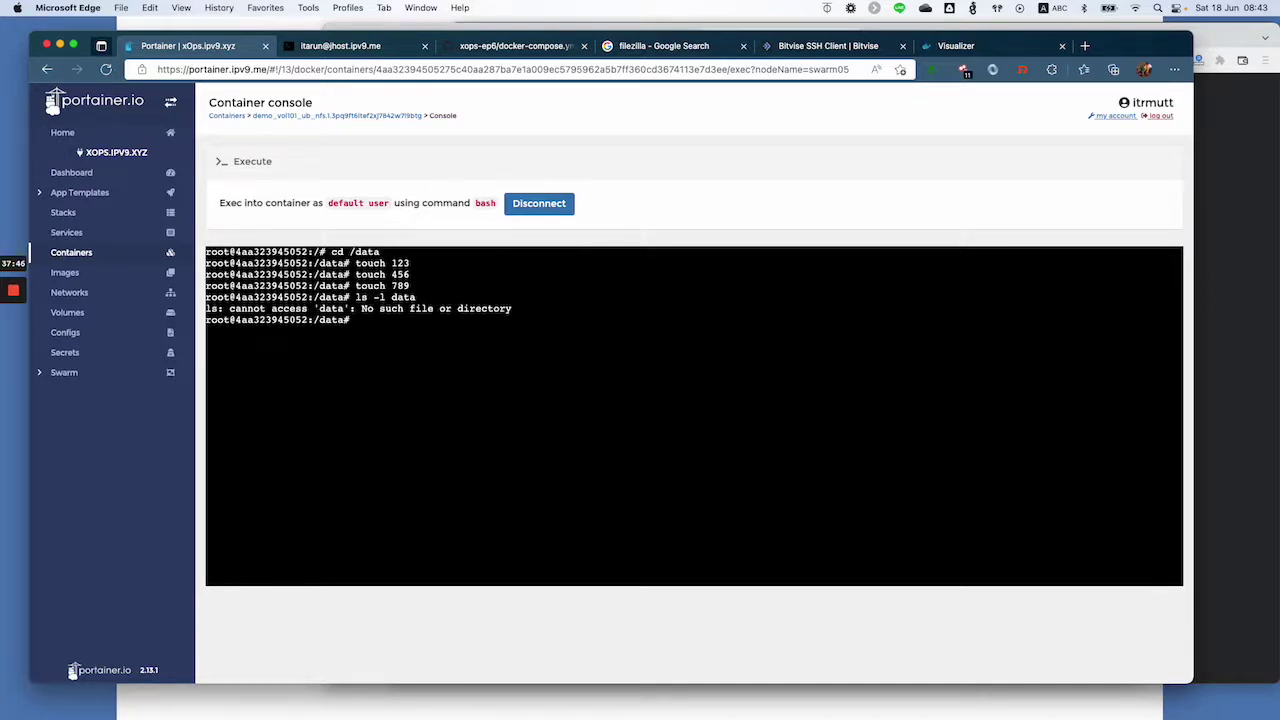
- List the files in /data on the swarm05 container with ls -l and disconnect the console
text(ls -l)
key(Return)
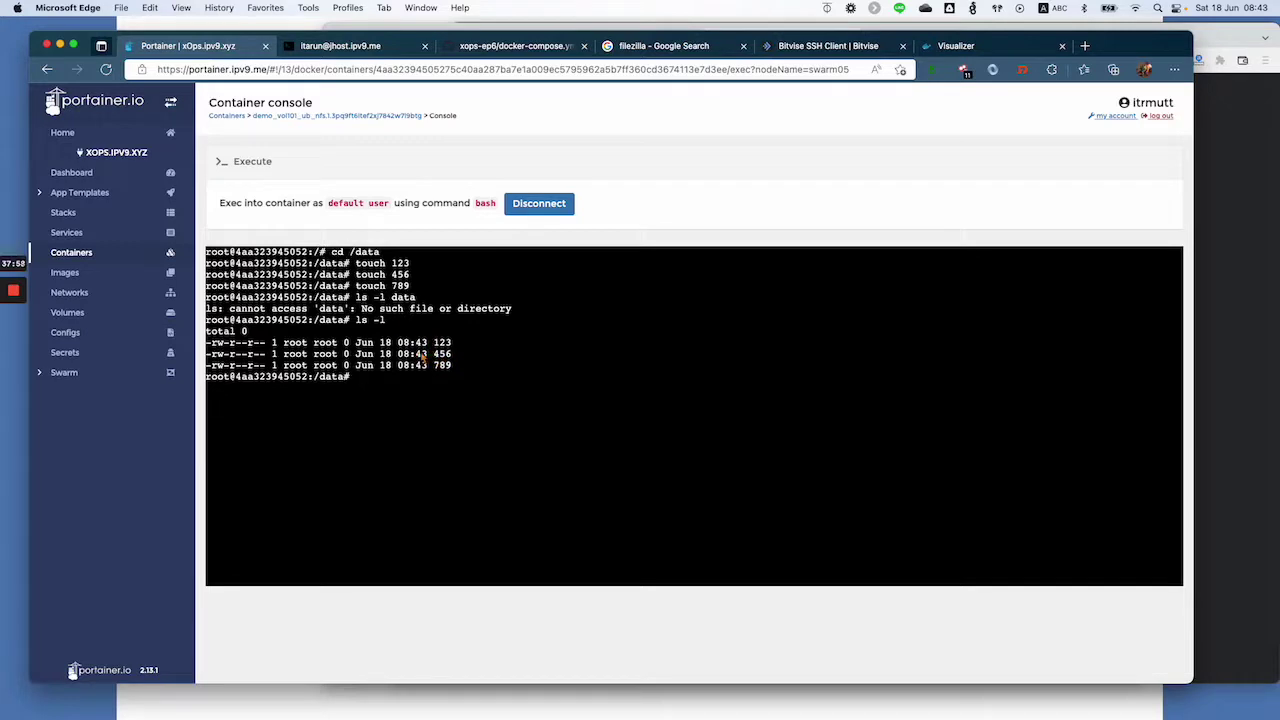
click(541, 208)
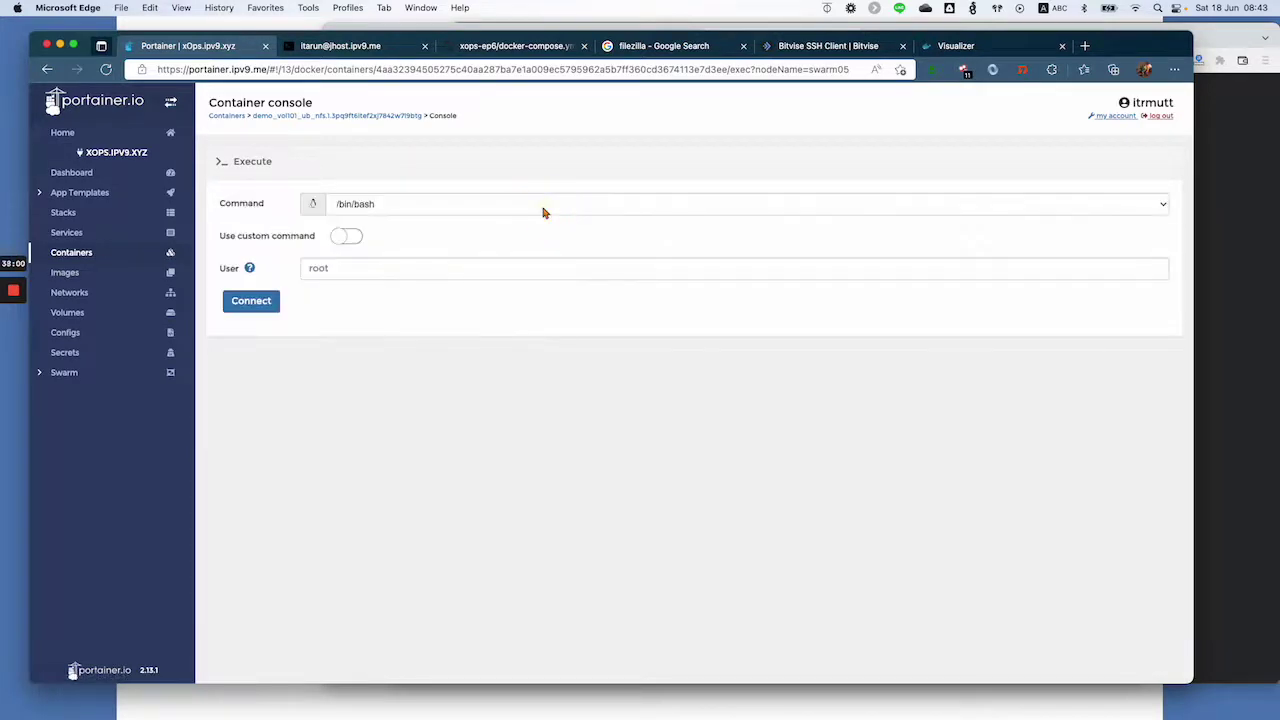
- Open the demo_vol101 stack and check which node each task of its service is placed on
click(88, 212)
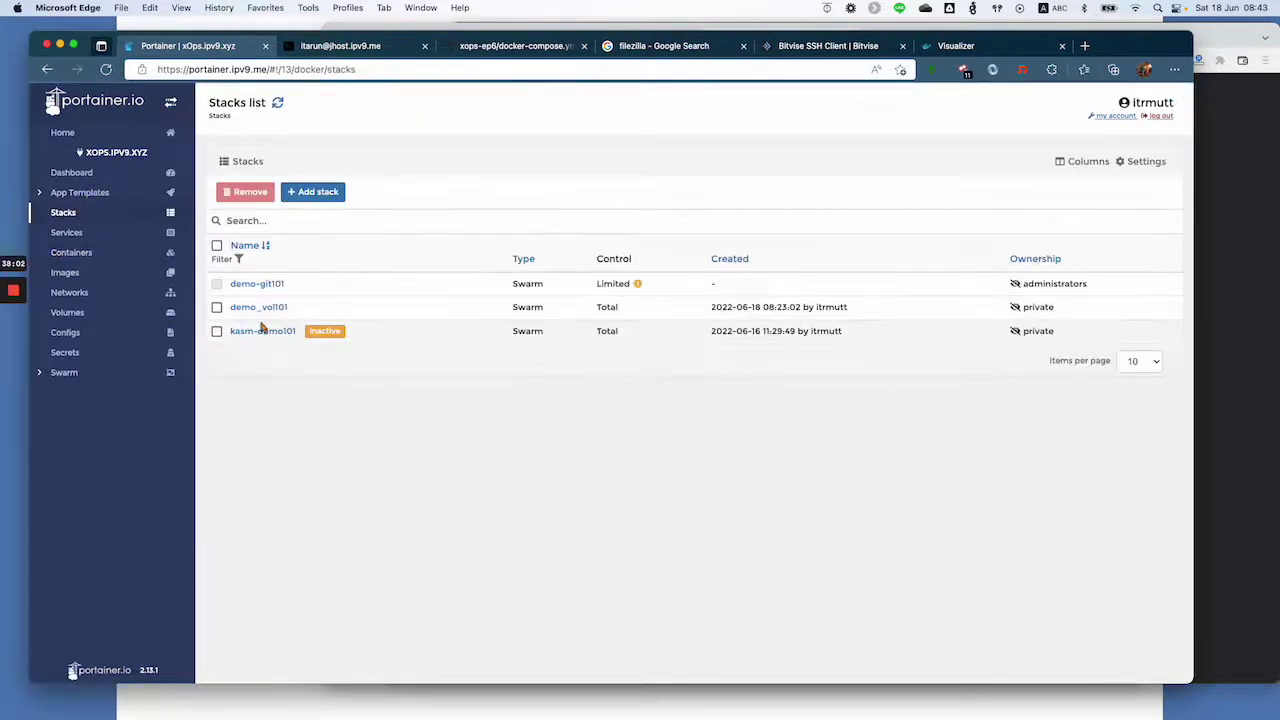
click(258, 307)
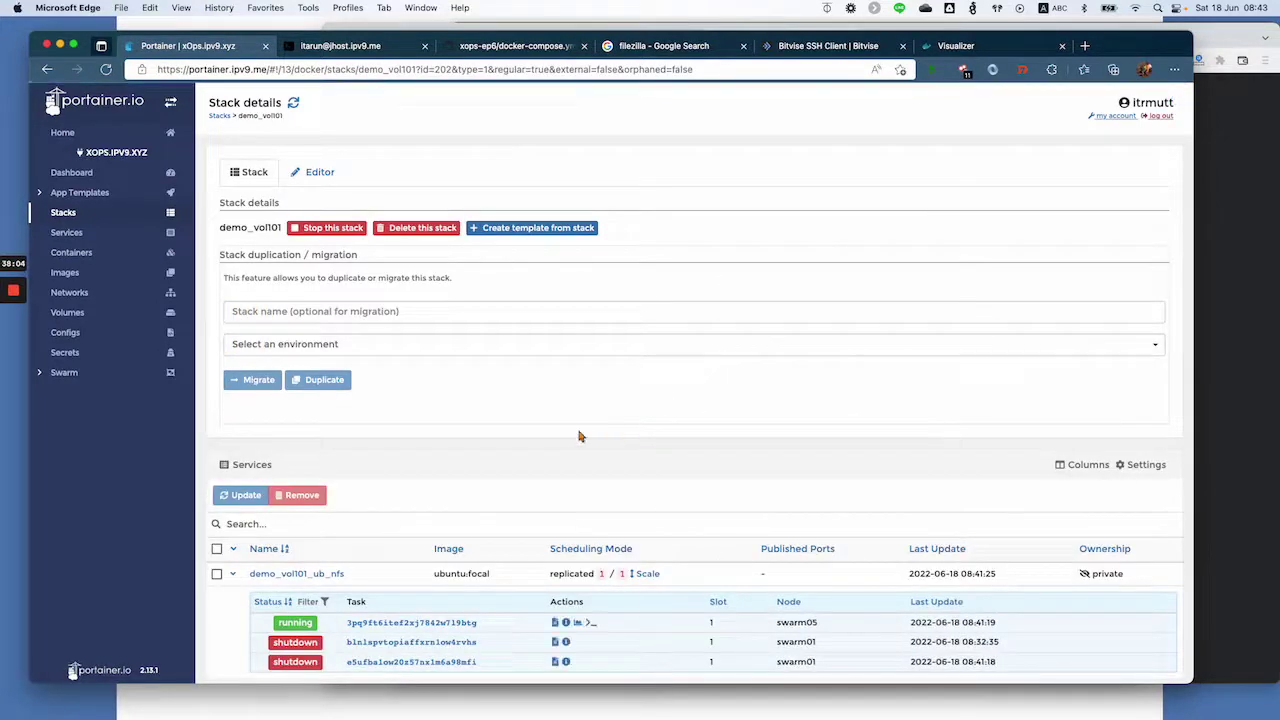
scroll(579, 436, down, 3)
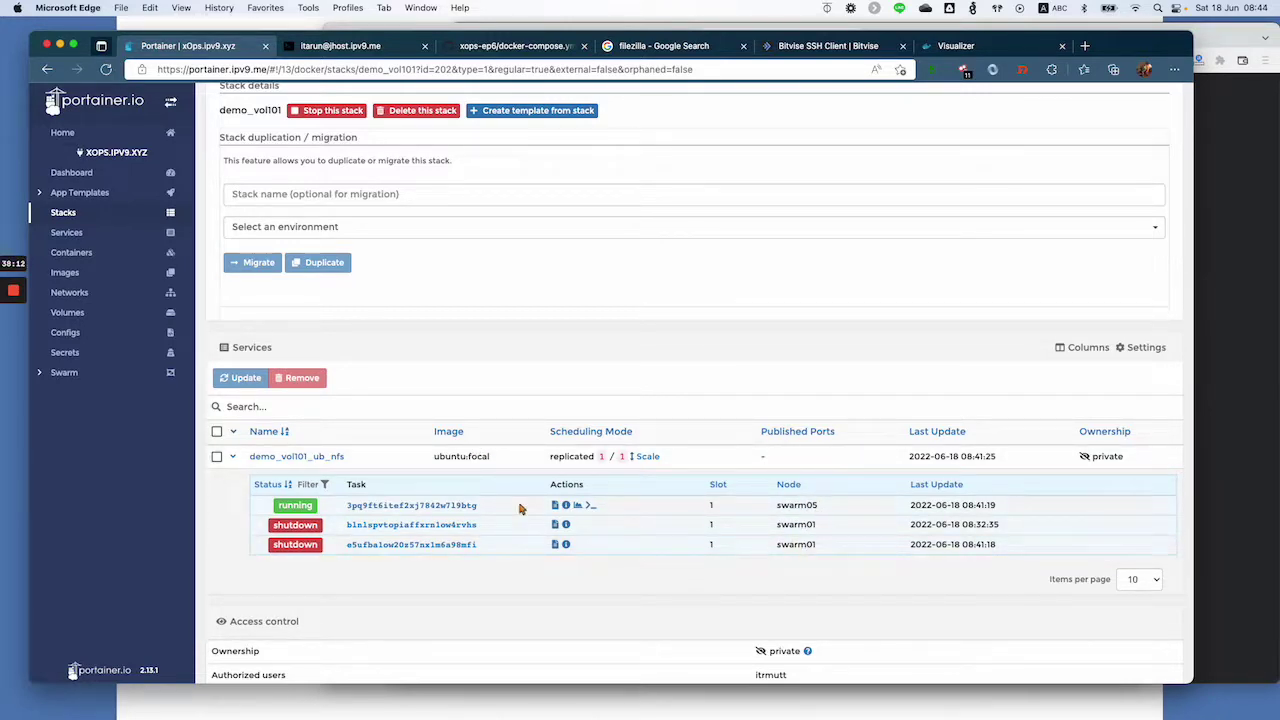
scroll(648, 507, up, 3)
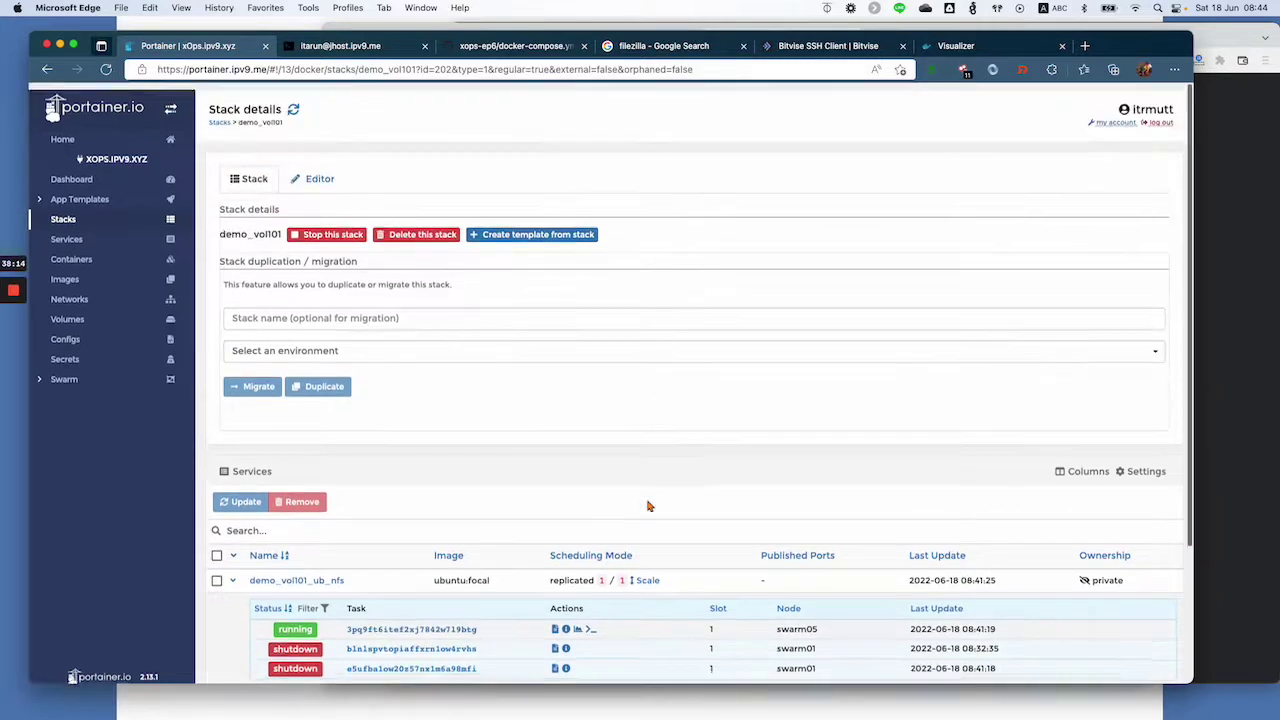
- Change the placement constraint in the demo_vol101 compose file to node.hostname == swarm01
click(316, 172)
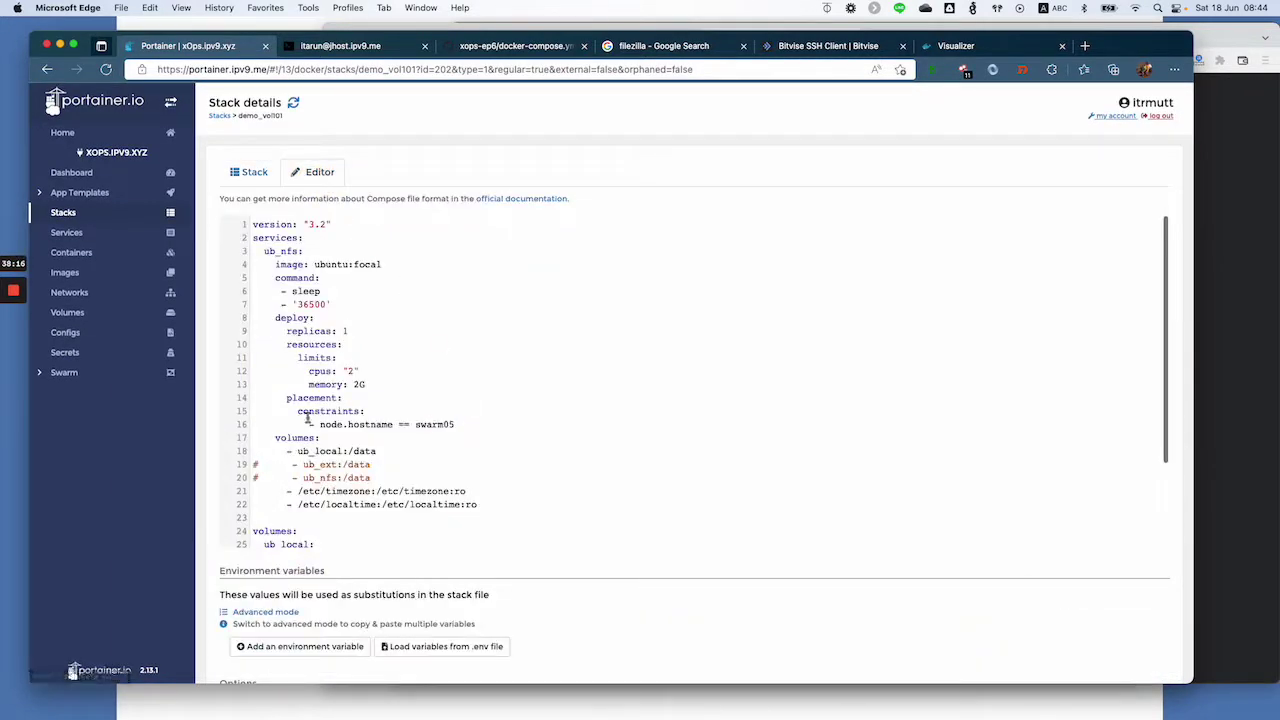
click(577, 424)
key(BackSpace)
- Update the demo_vol101 stack with the edited compose file and confirm the forced update
scroll(510, 498, down, 1)
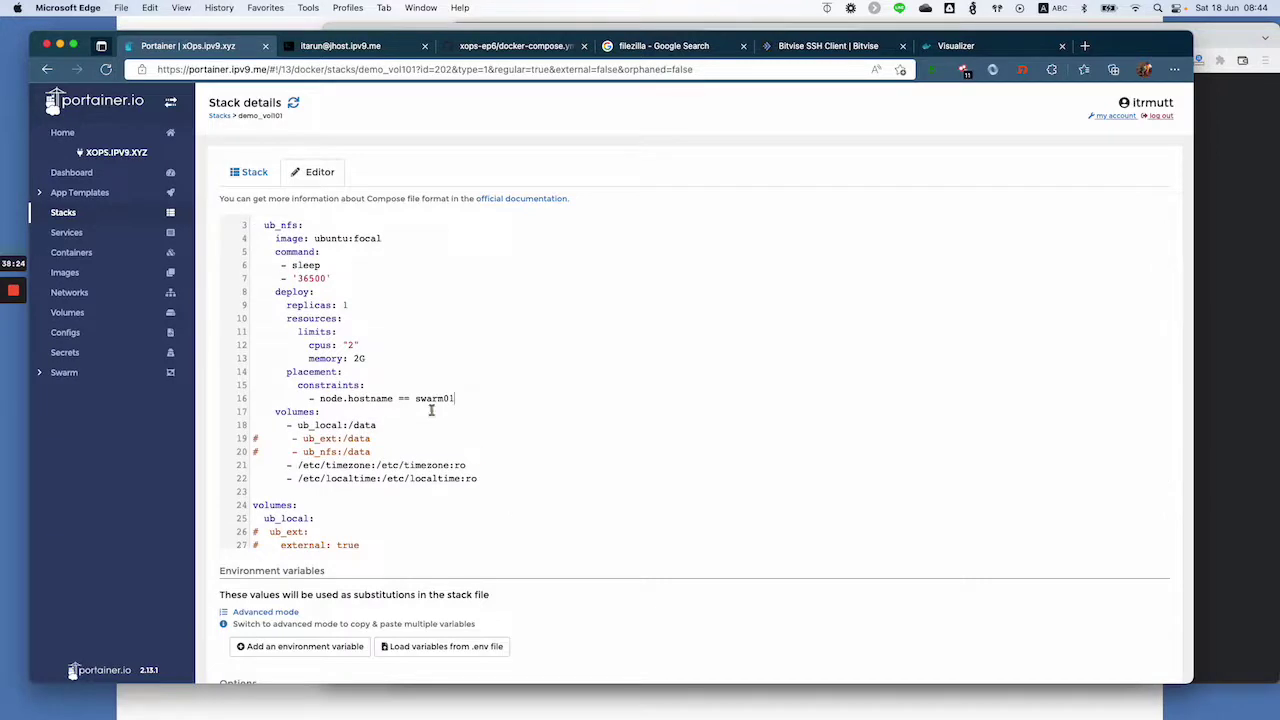
scroll(559, 454, down, 1)
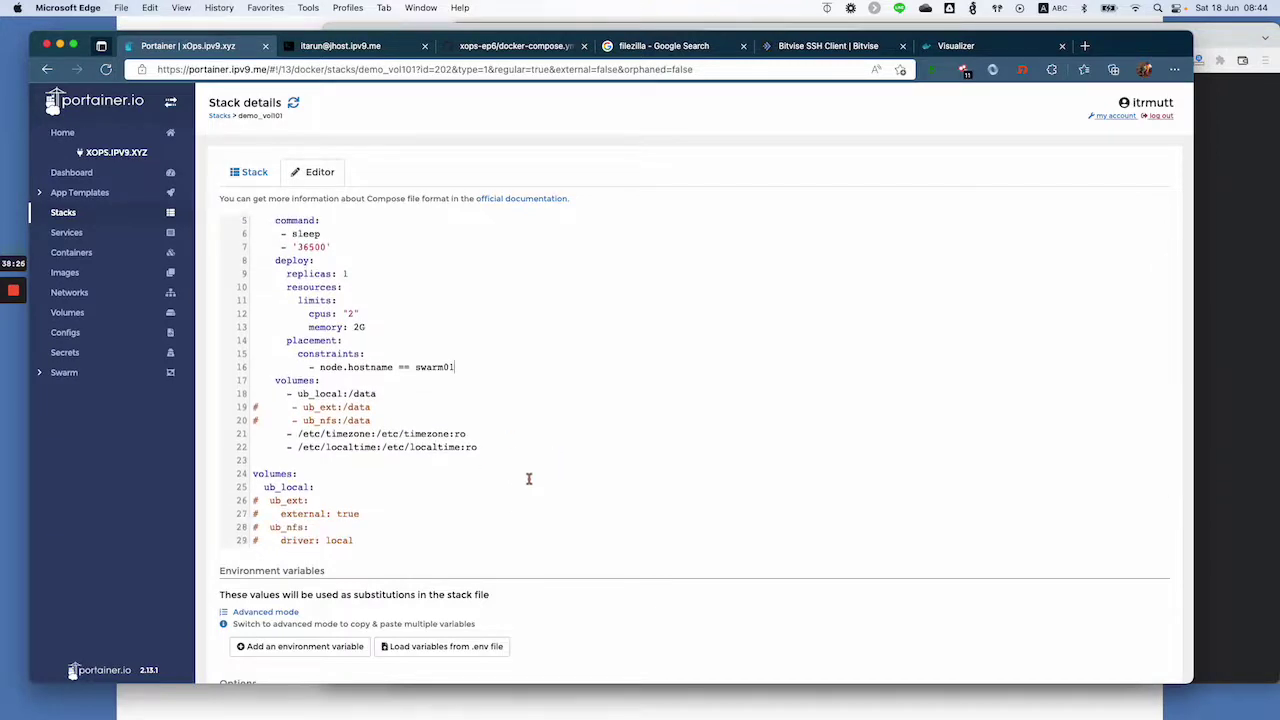
scroll(497, 450, down, 3)
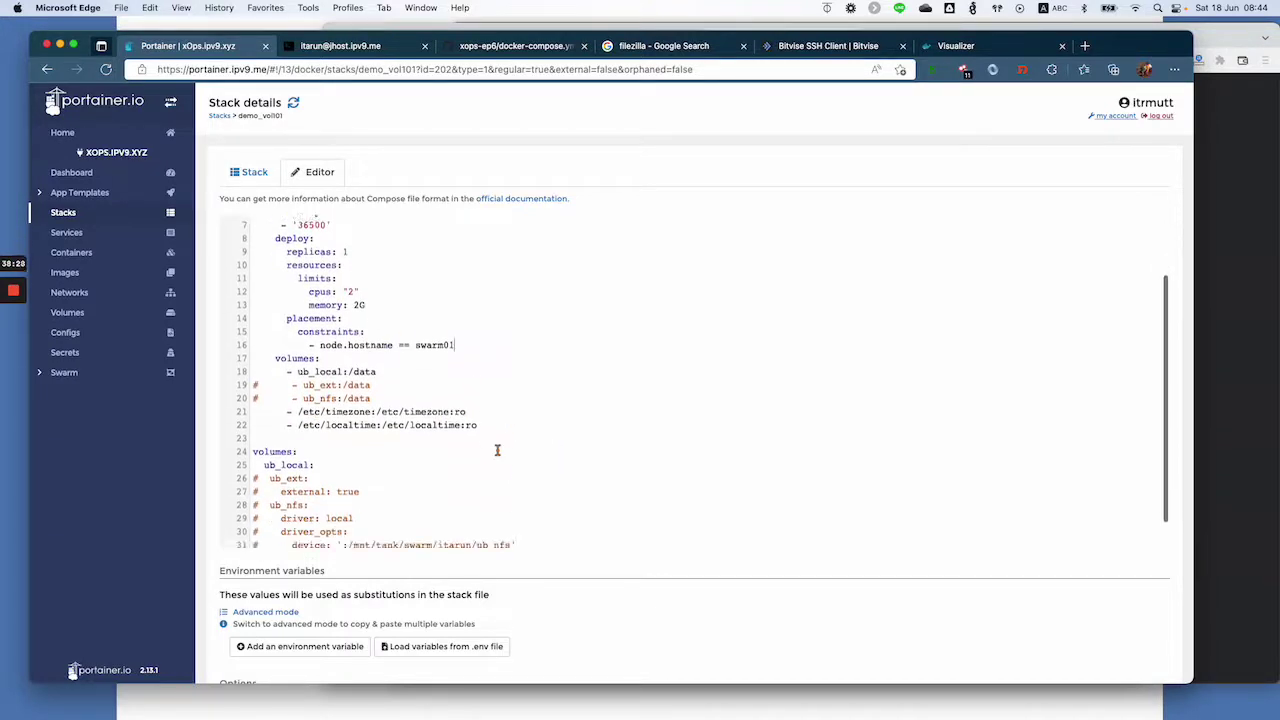
scroll(497, 450, down, 5)
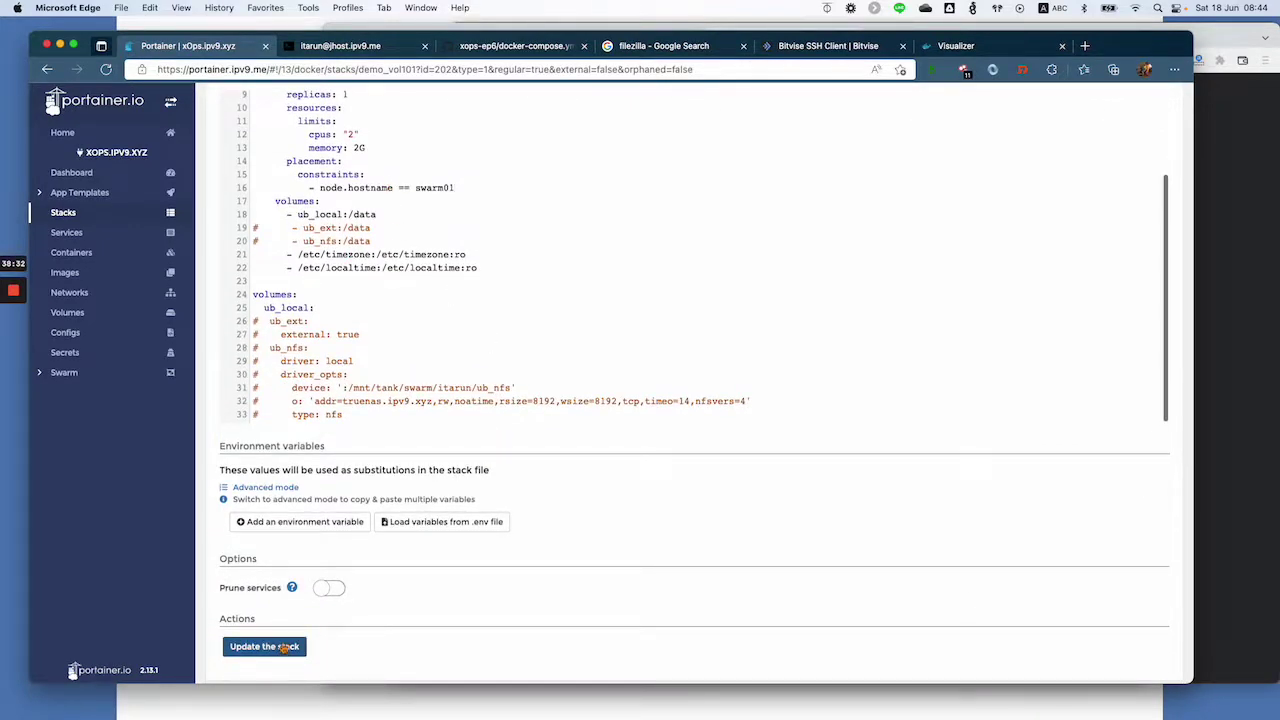
click(283, 647)
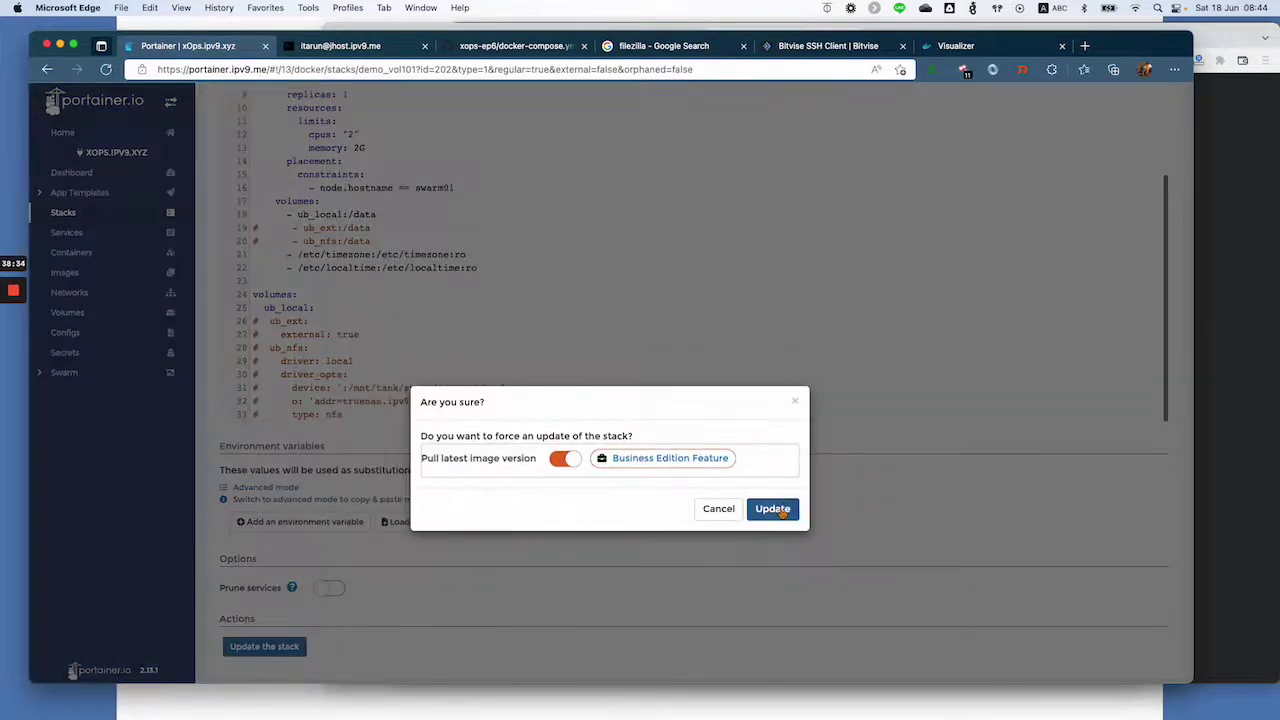
click(778, 511)
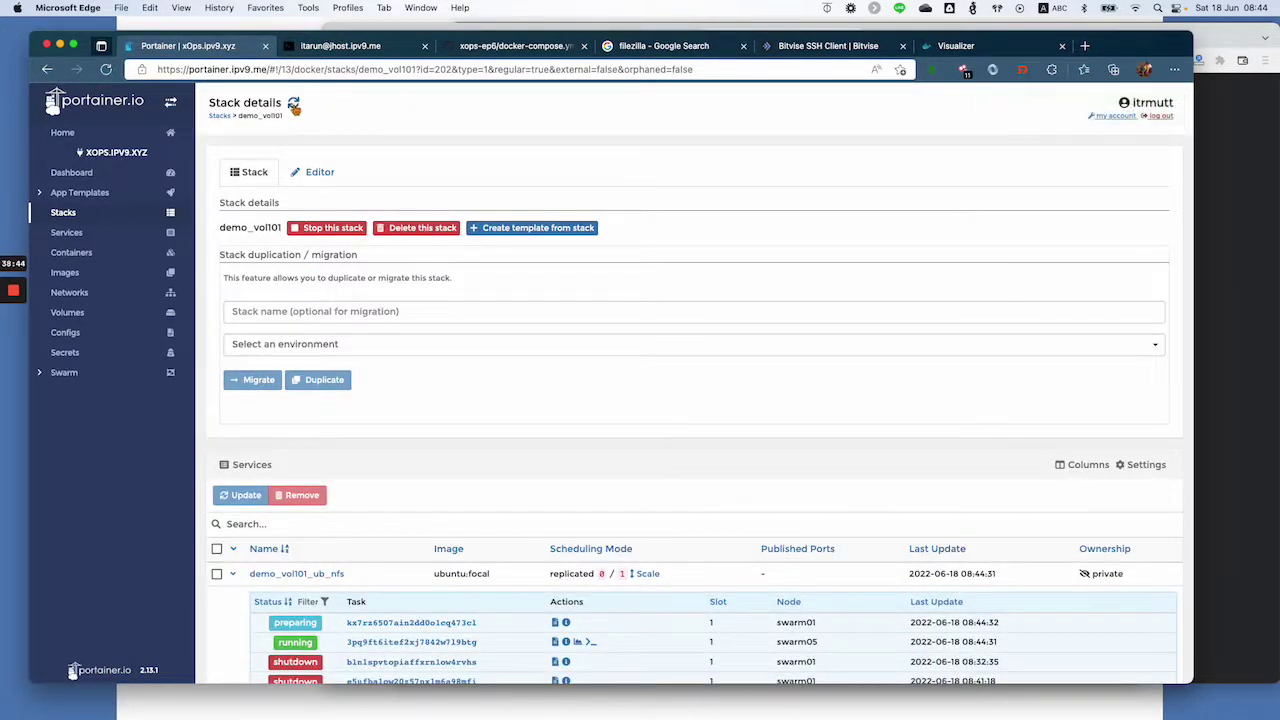
- Refresh the stack details until the new demo_vol101_ub_nfs task on swarm01 is running
click(294, 104)
scroll(840, 660, down, 3)
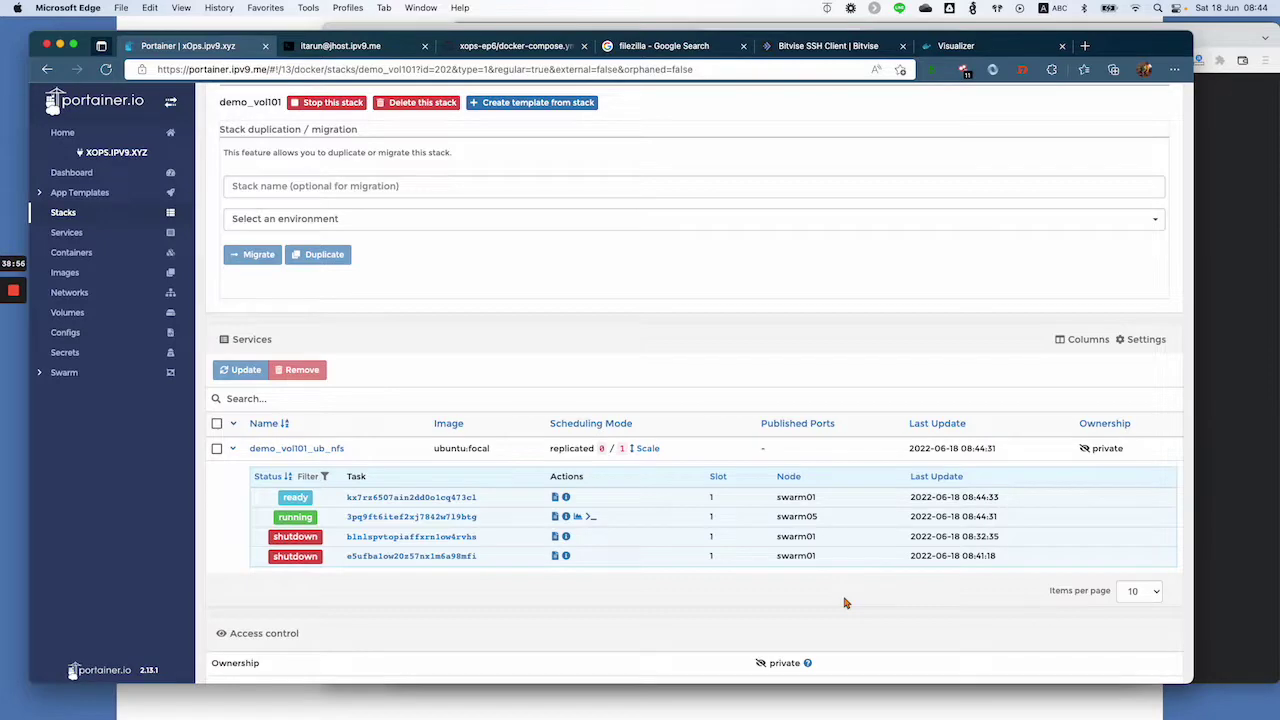
scroll(691, 491, up, 3)
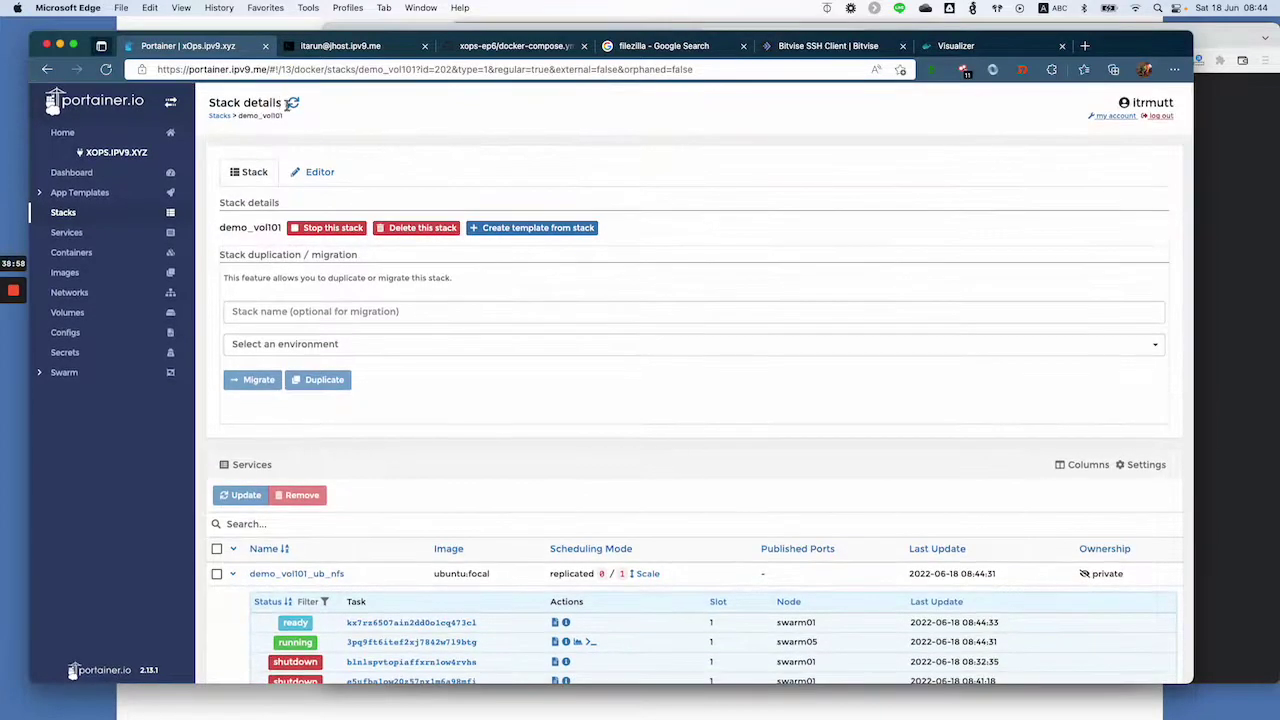
click(293, 104)
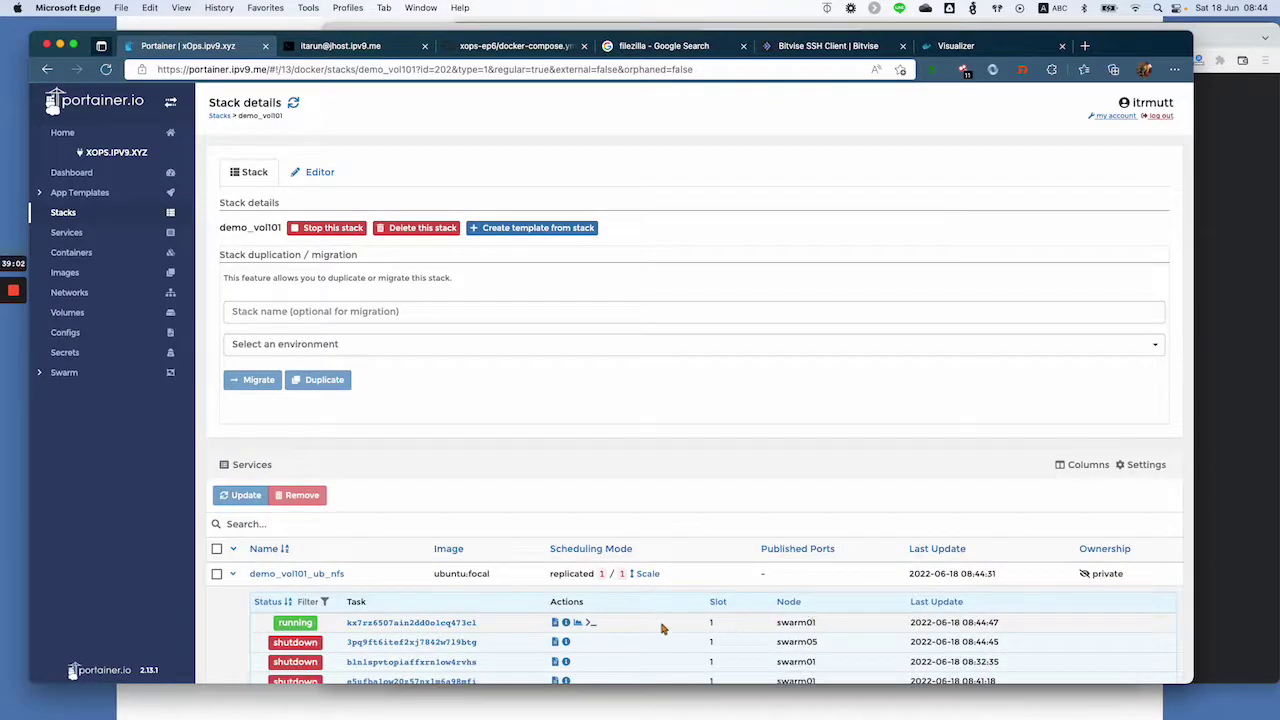
- Connect to the bash console of the running swarm01 task and enter the ls -l listing command
click(597, 628)
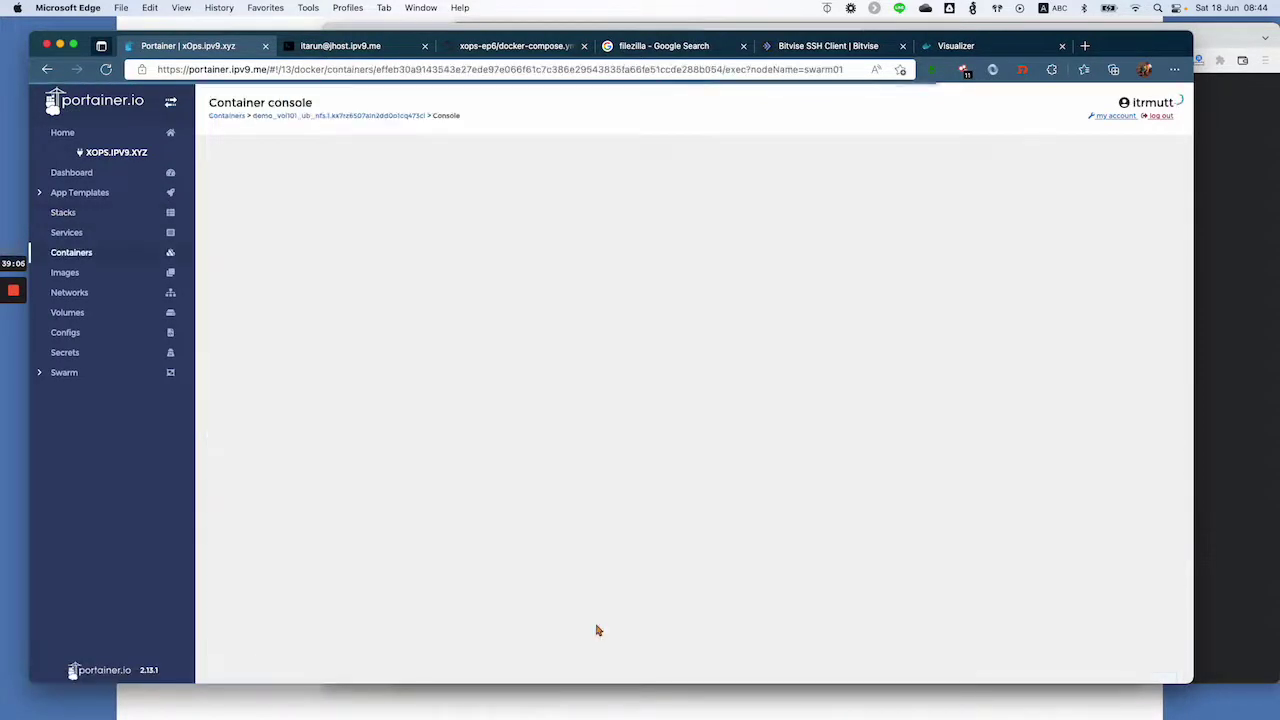
click(250, 299)
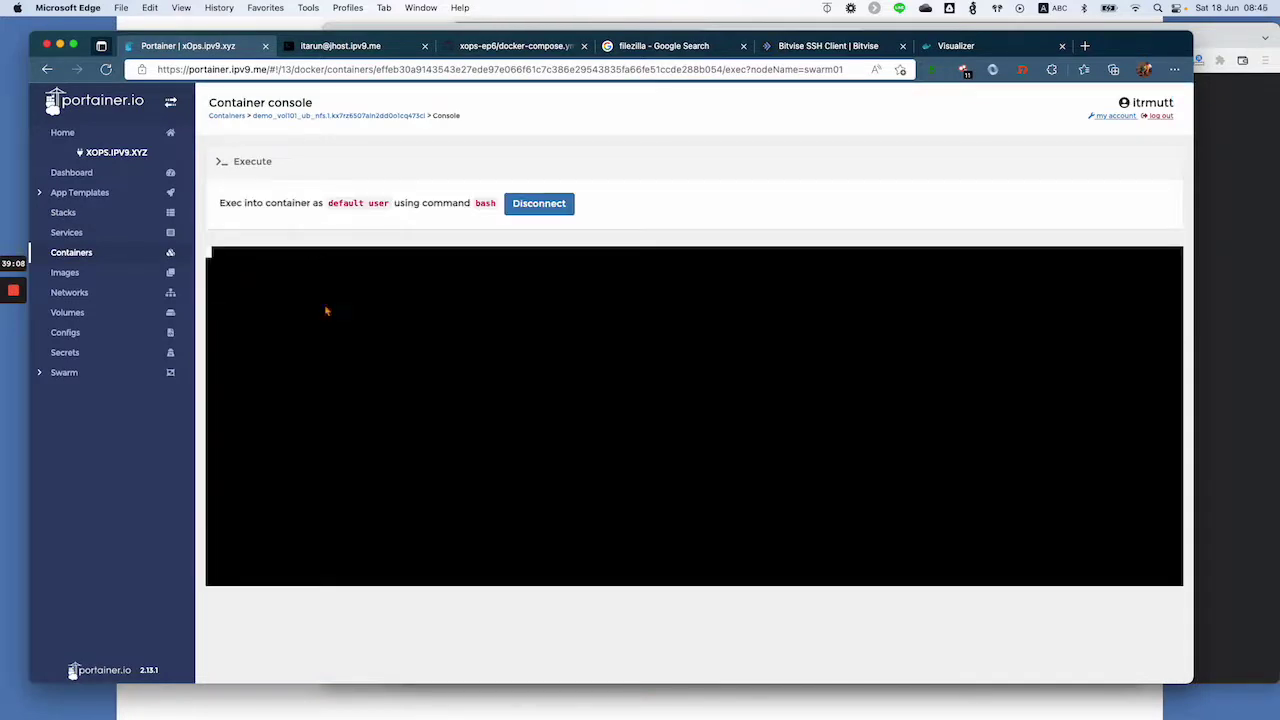
text(ls -l)
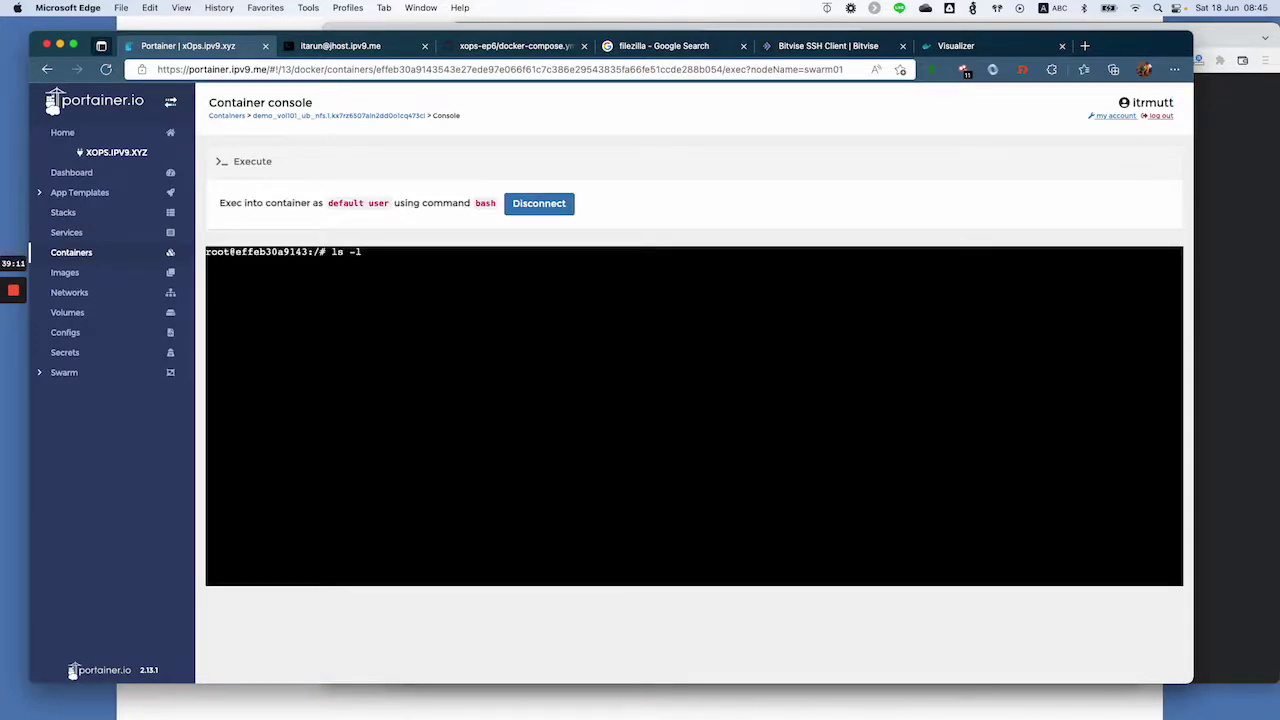
- List the container's root directory in long format, and list the contents of its data directory with ls -l data
key(Return)
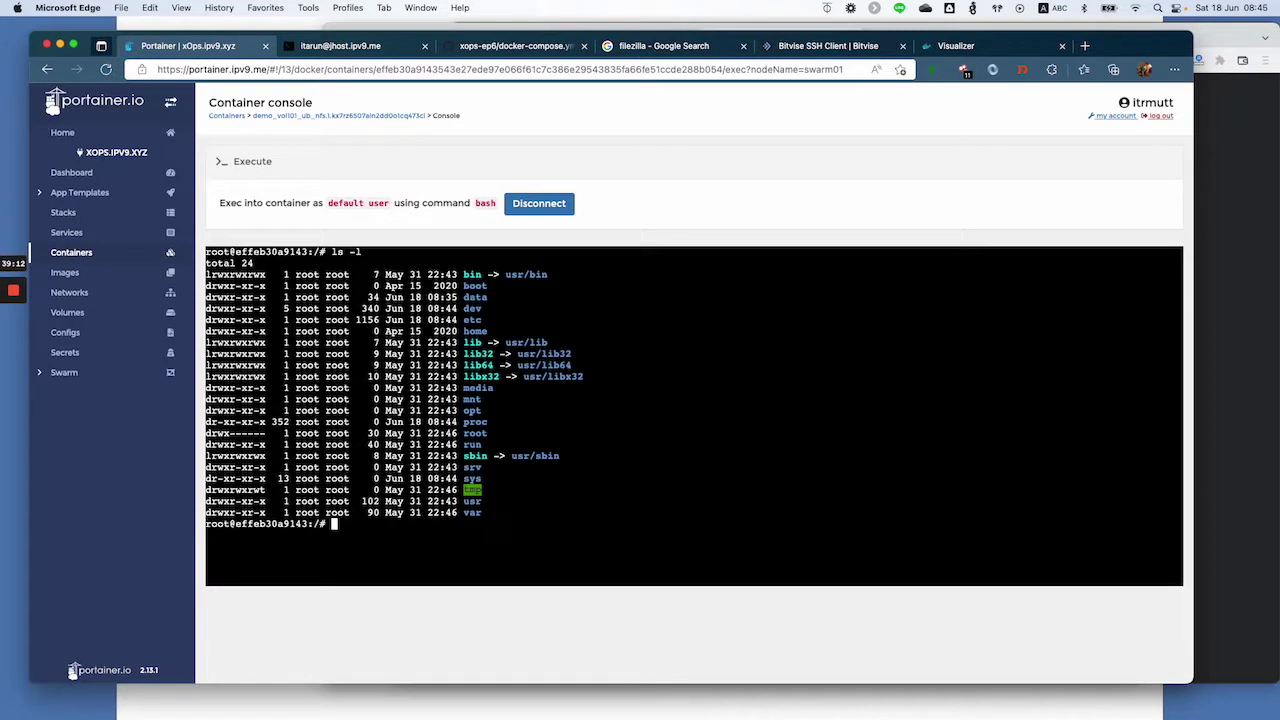
drag(492, 297, 340, 300)
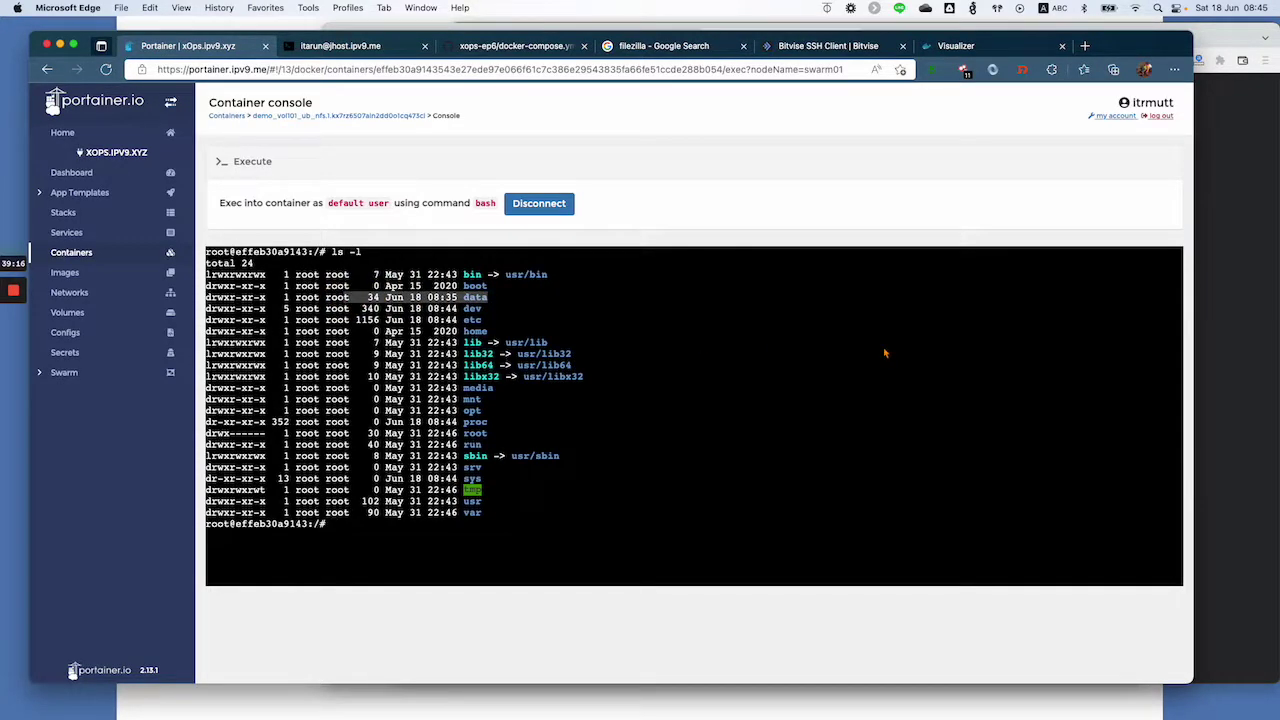
text(ls -l dta)
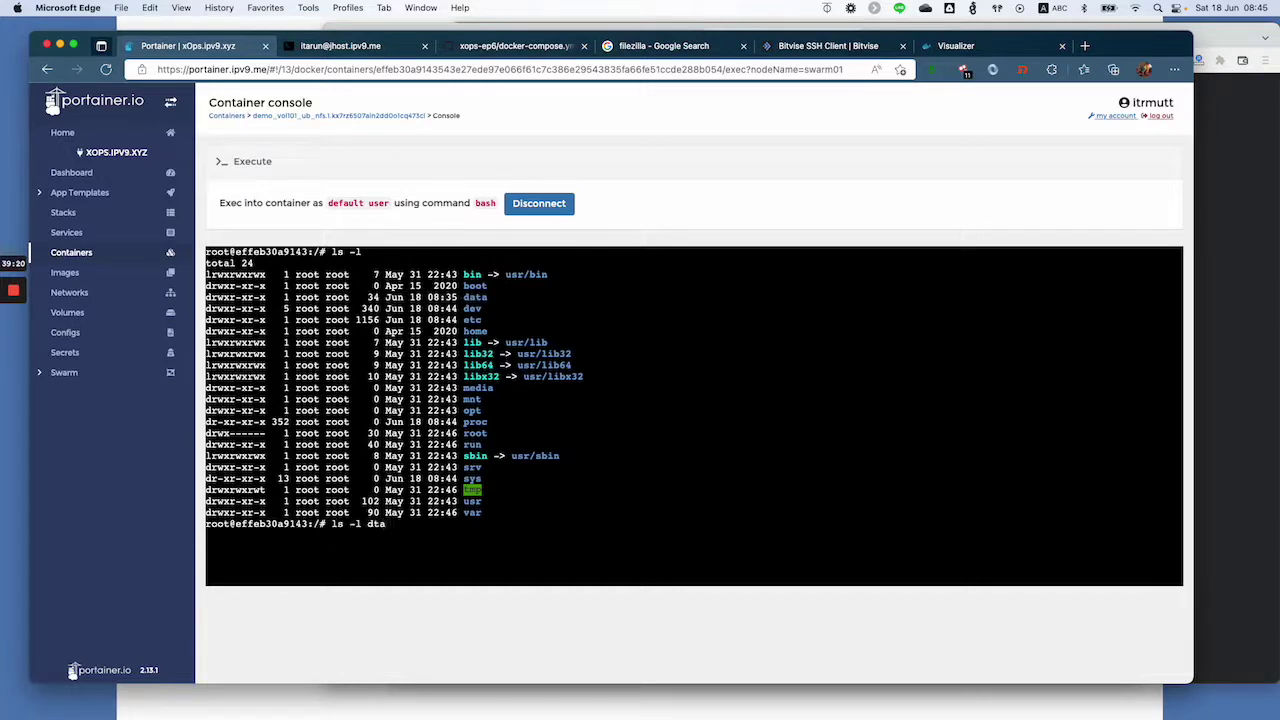
key(BackSpace)
key(BackSpace)
text(ata)
key(Return)
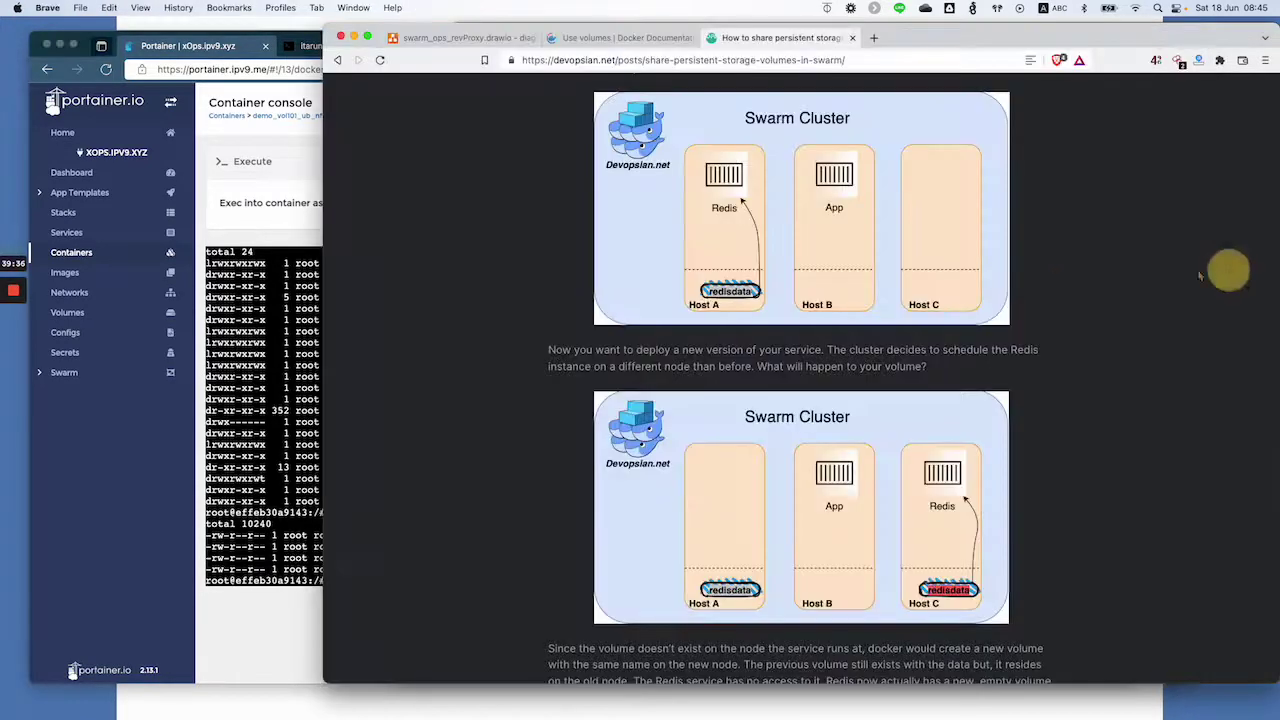
- Refer to the Swarm Cluster volume diagrams in the Brave article, and return to Edge to disconnect the container console session
click(1228, 270)
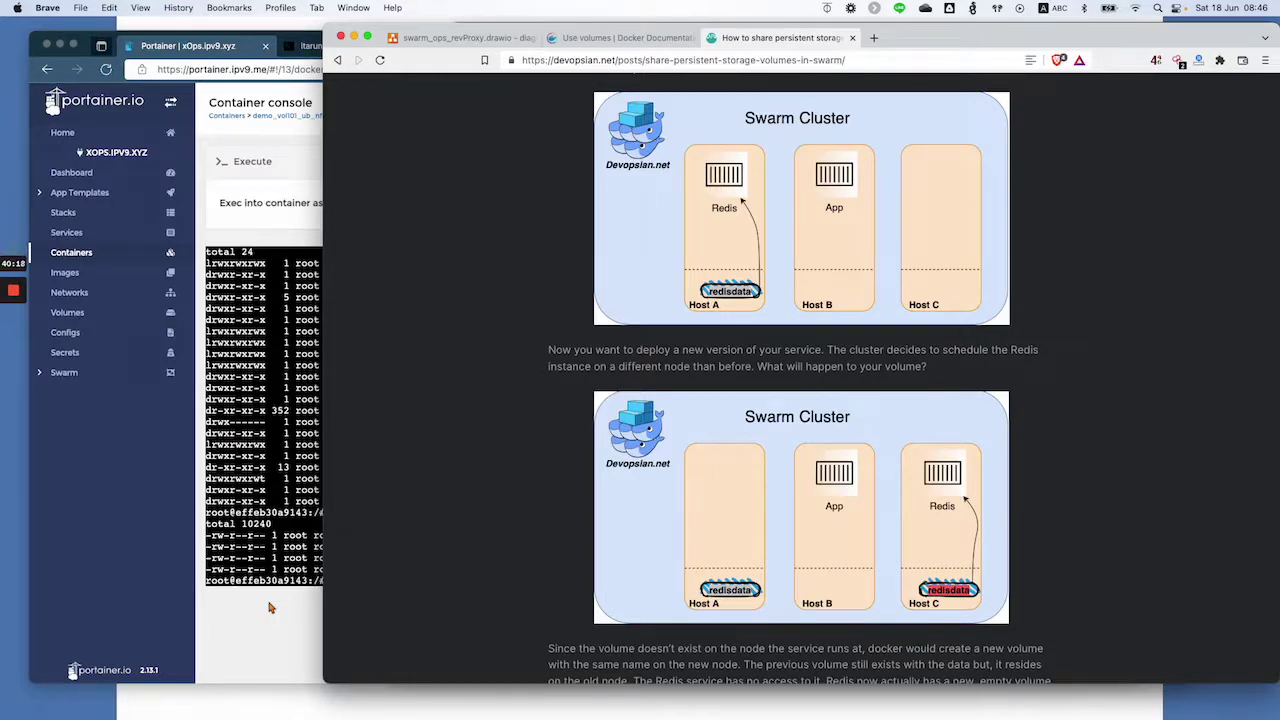
click(269, 607)
click(540, 204)
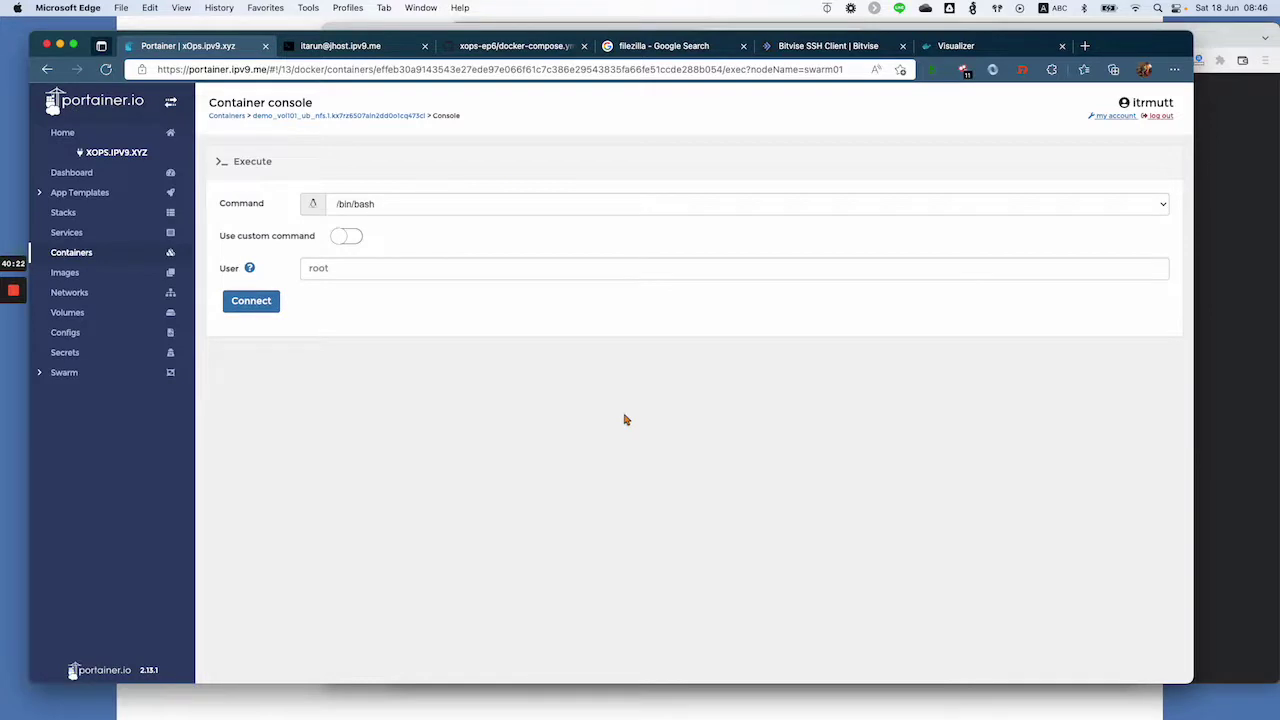
- Open the demo_vol101 stack's compose file for editing and highlight the placement constraint for node swarm01
click(110, 212)
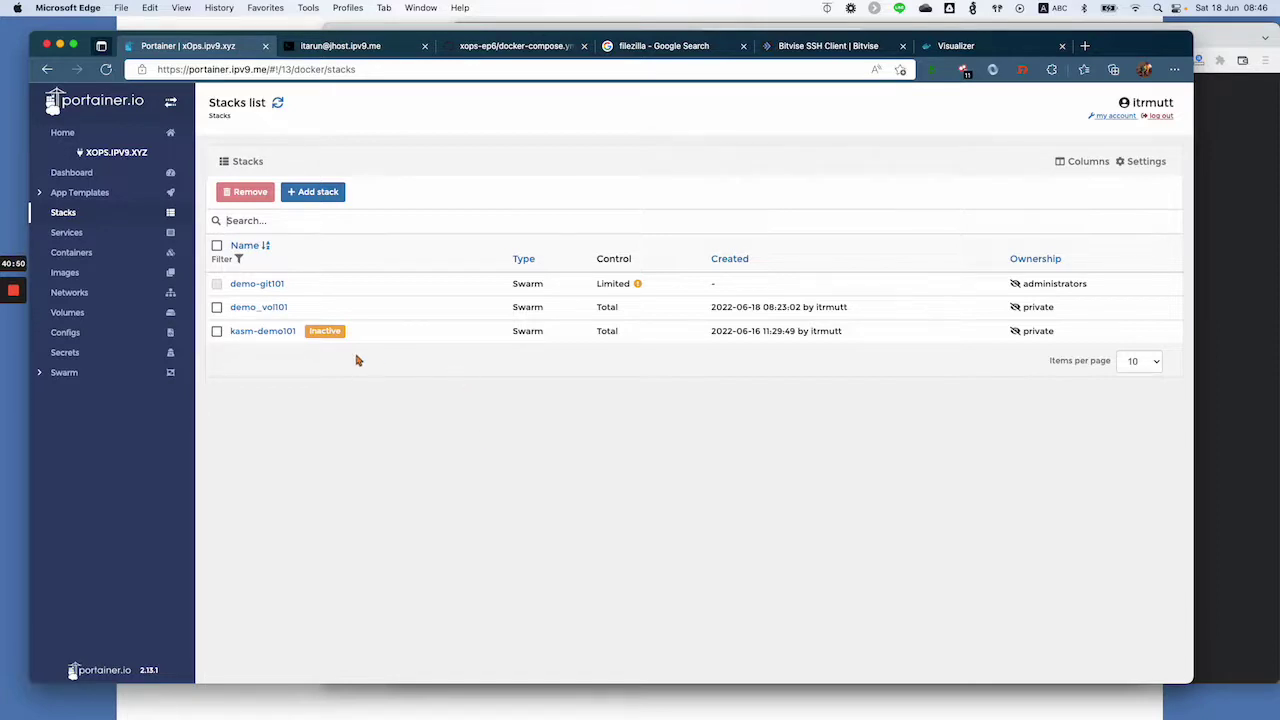
click(258, 308)
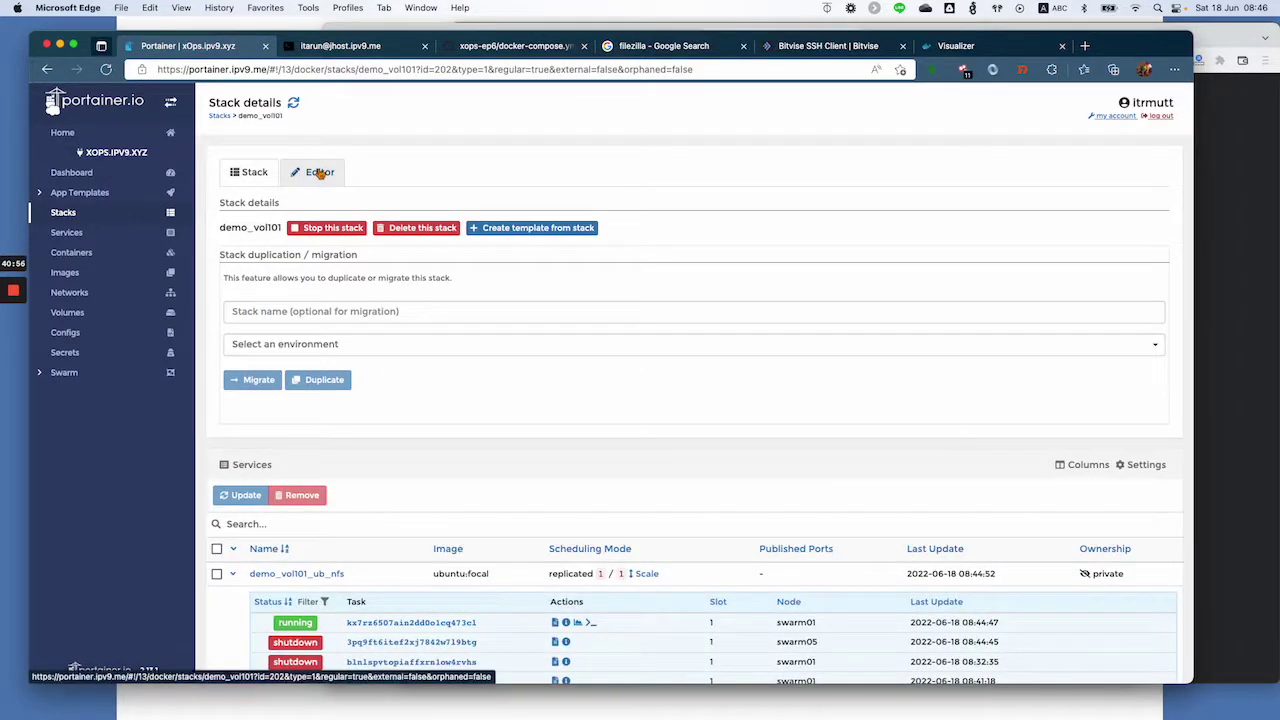
click(320, 173)
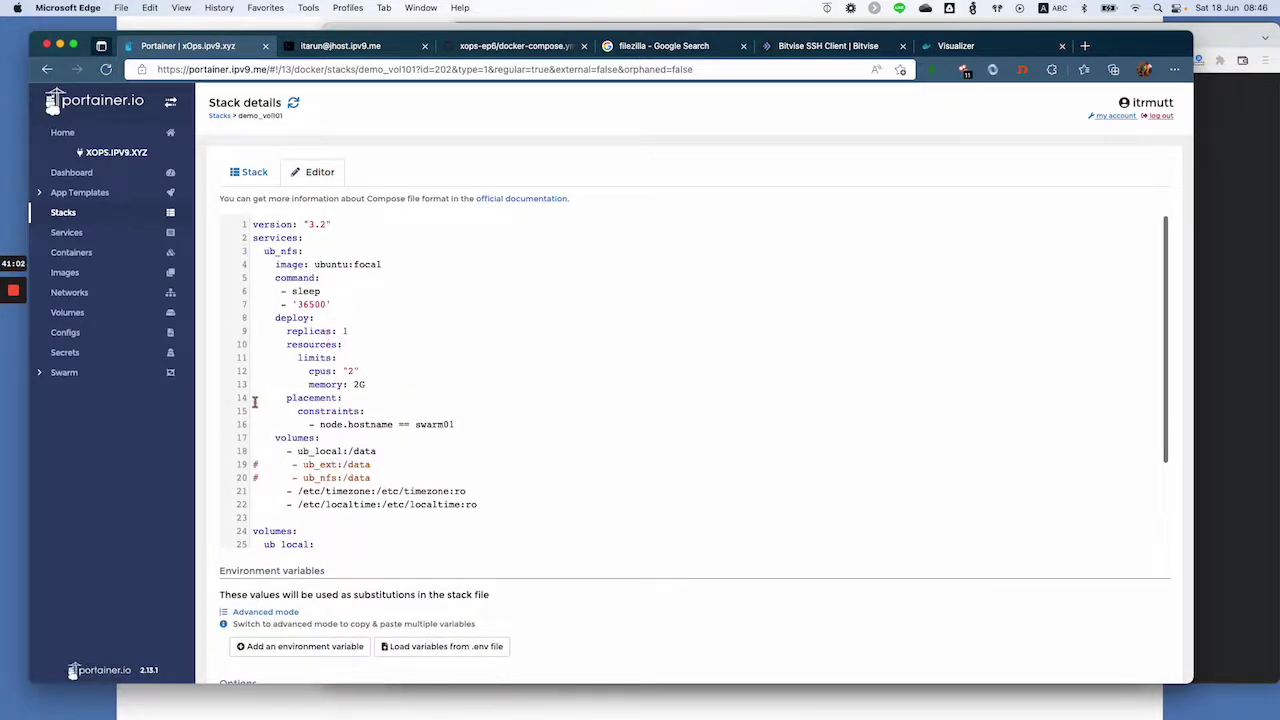
drag(255, 402, 486, 424)
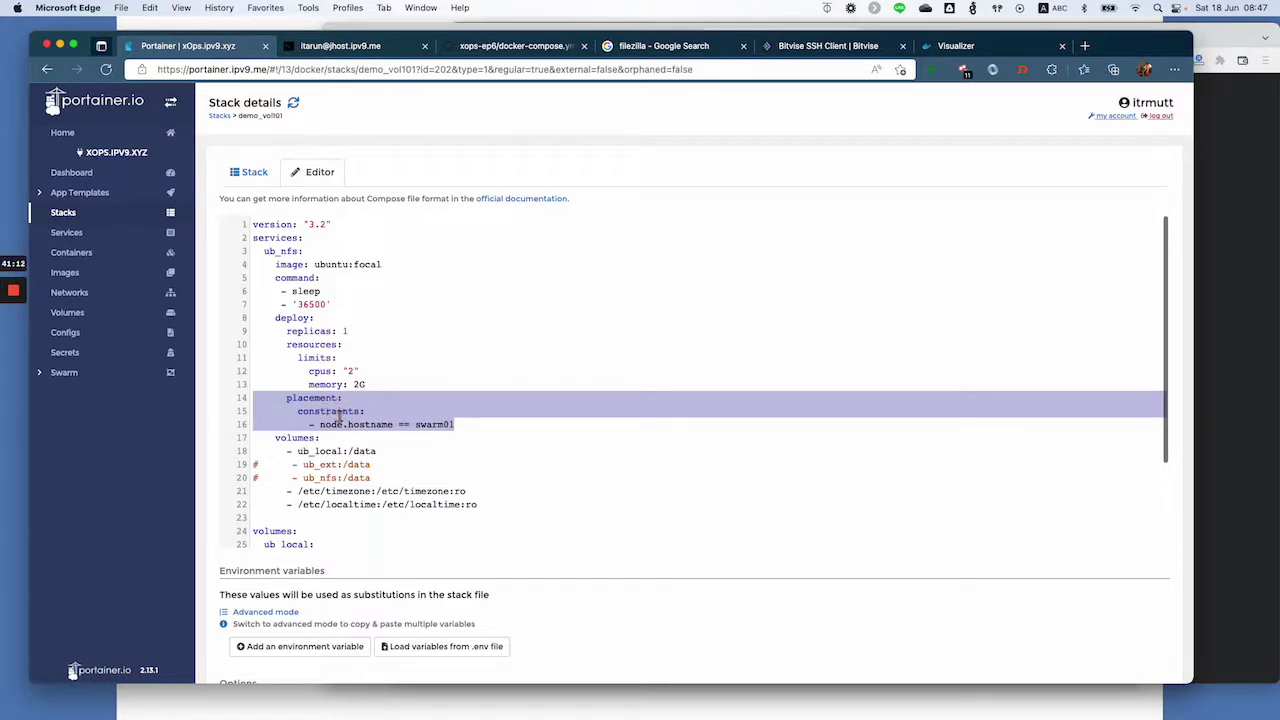
scroll(340, 418, down, 3)
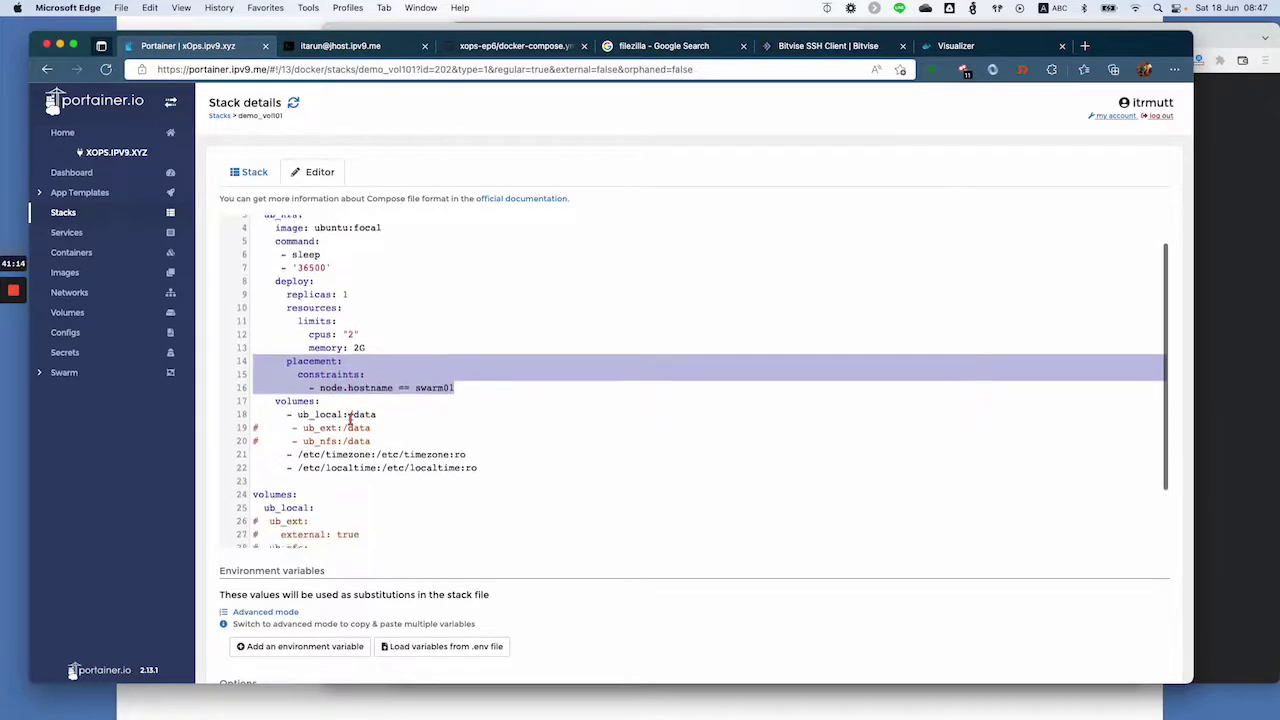
- In the ub_nfs service's volumes, comment out the ub_local:/data mount and uncomment ub_ext:/data
click(257, 410)
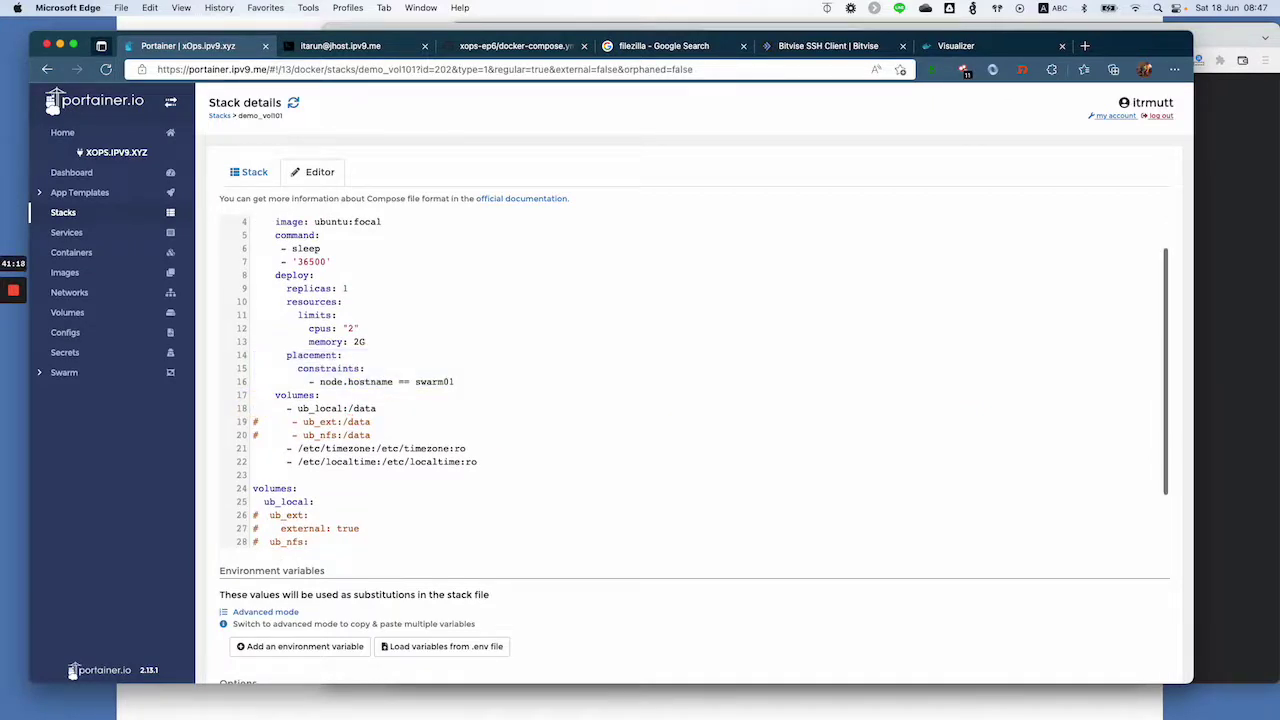
text(#)
key(BackSpace)
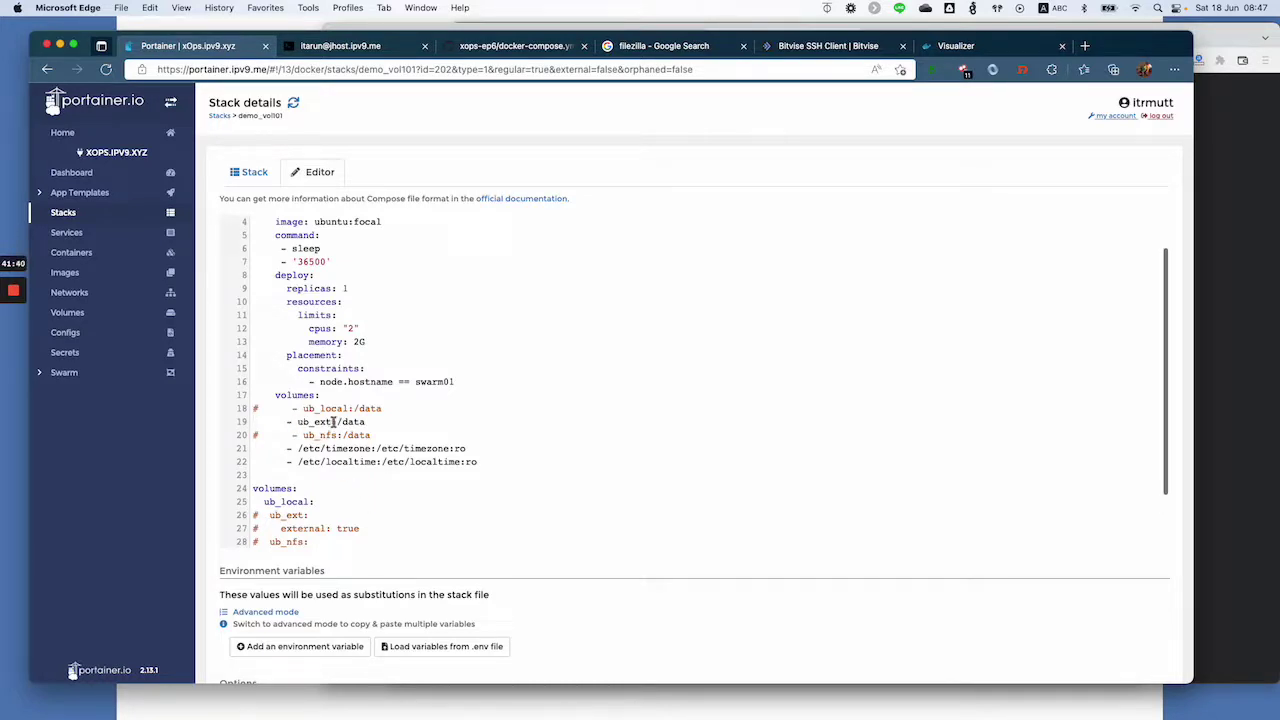
- In the top-level volumes section, comment out ub_local and uncomment ub_ext with its external: true setting
click(251, 505)
text(#)
key(Down)
key(BackSpace)
key(BackSpace)
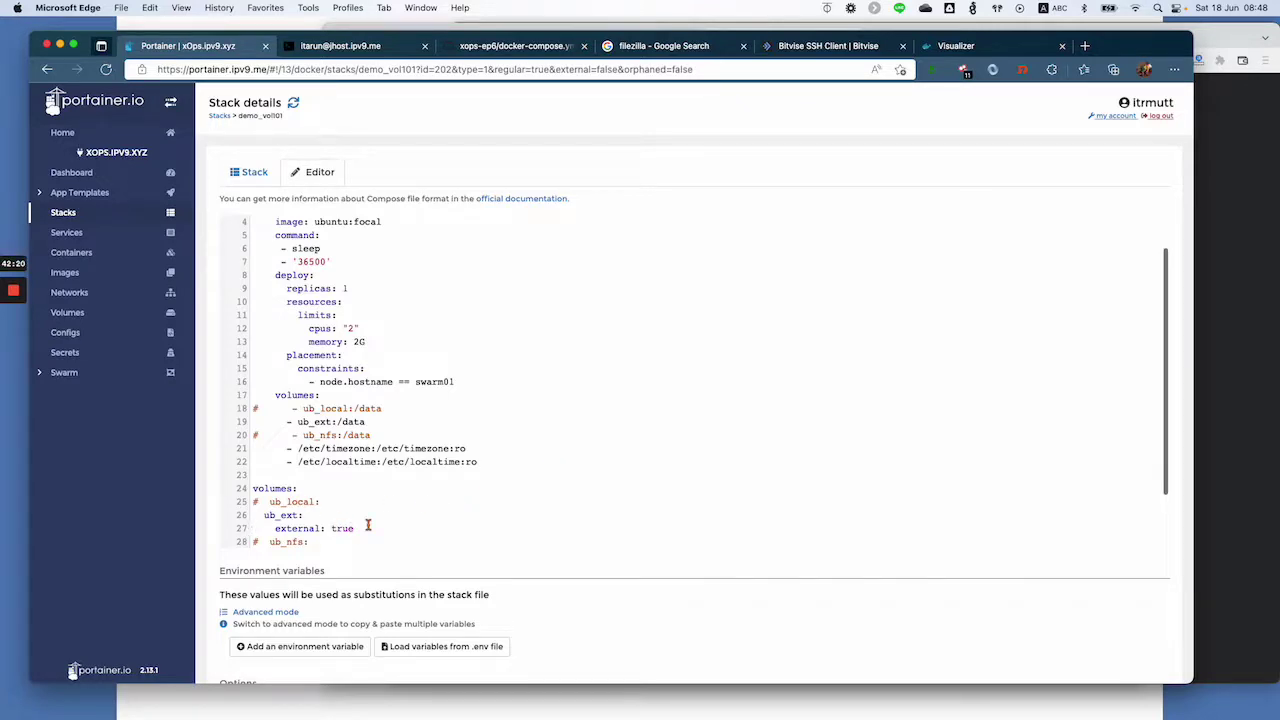
- Review the edited compose file, force an update of the demo_vol101 stack, and check its service tasks
scroll(368, 525, down, 2)
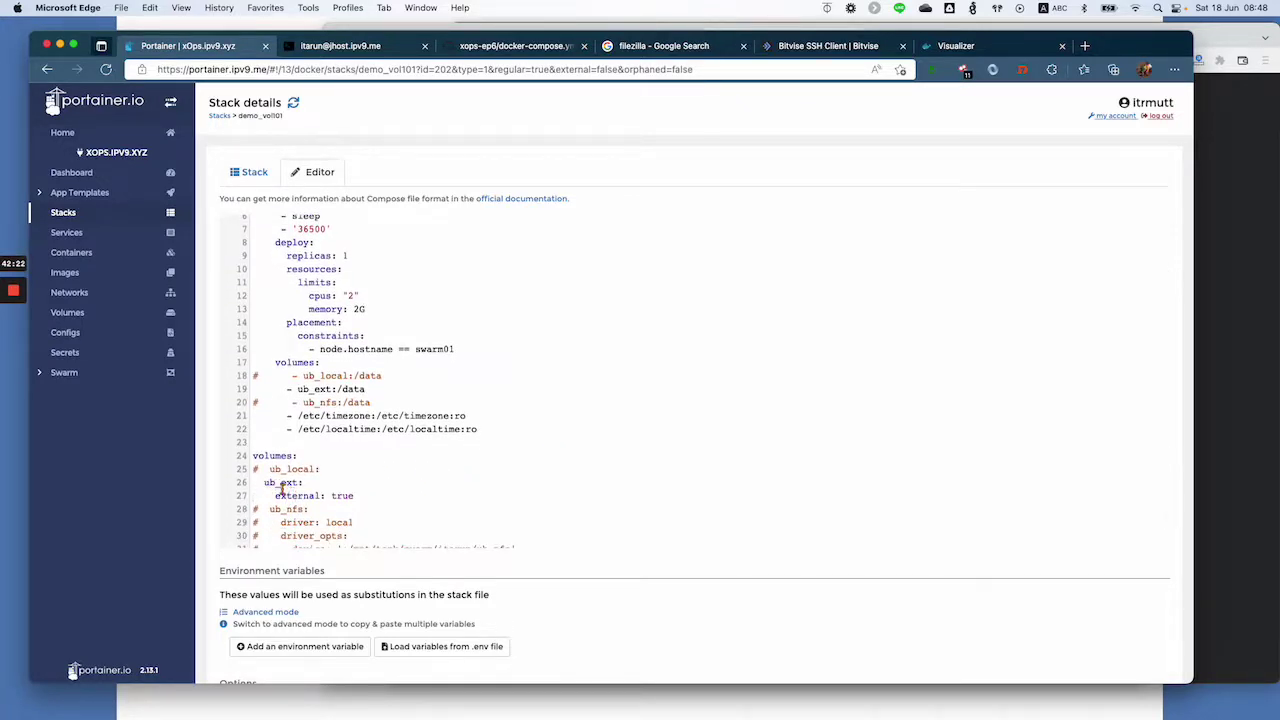
scroll(364, 384, up, 3)
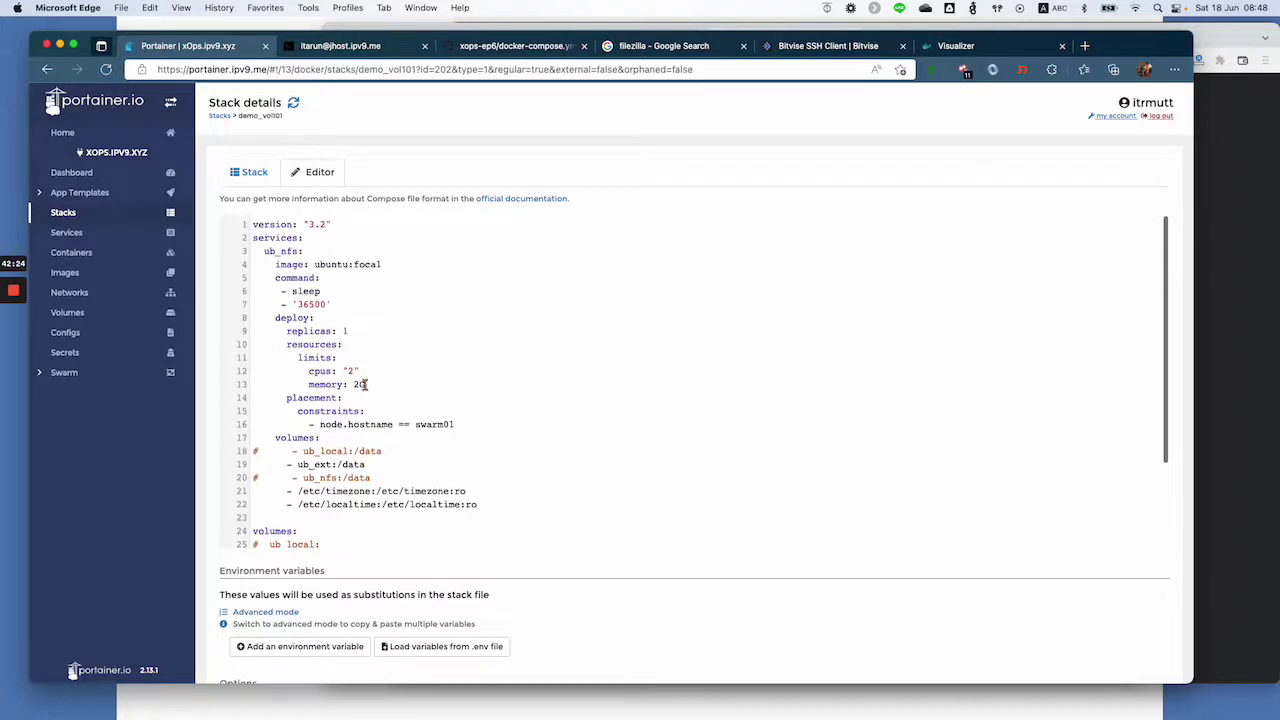
scroll(364, 384, down, 5)
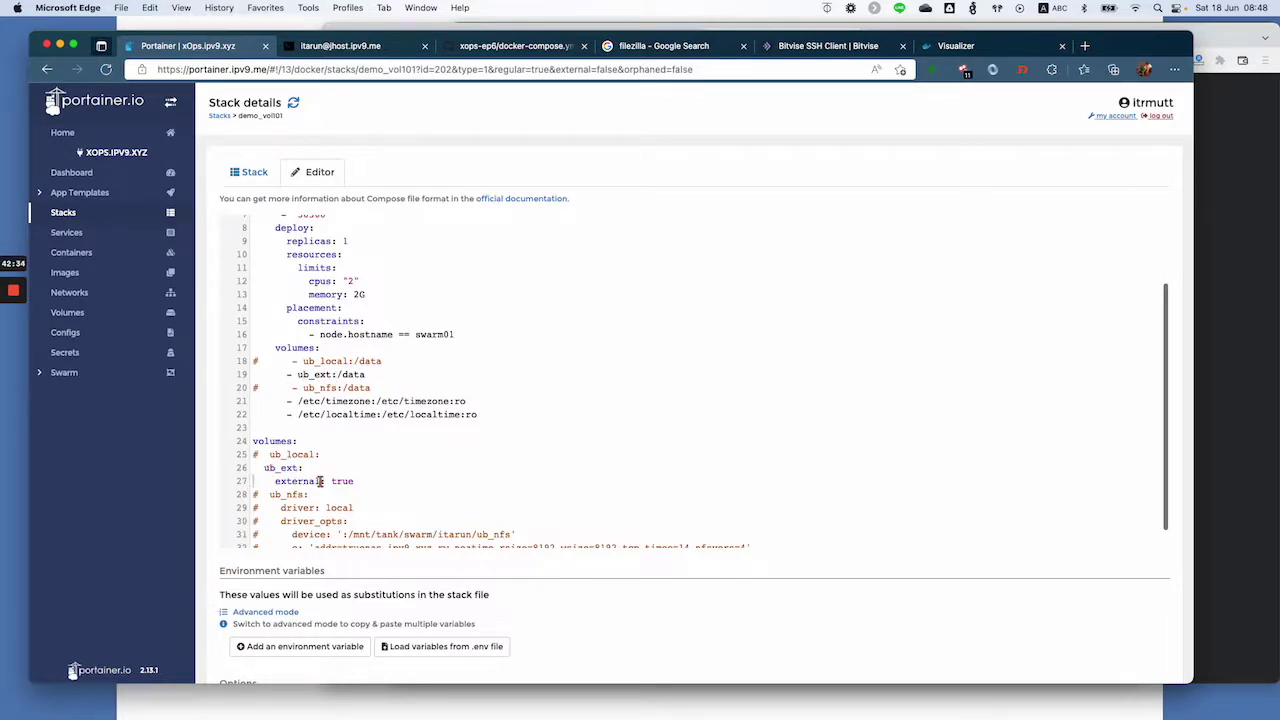
scroll(455, 494, down, 5)
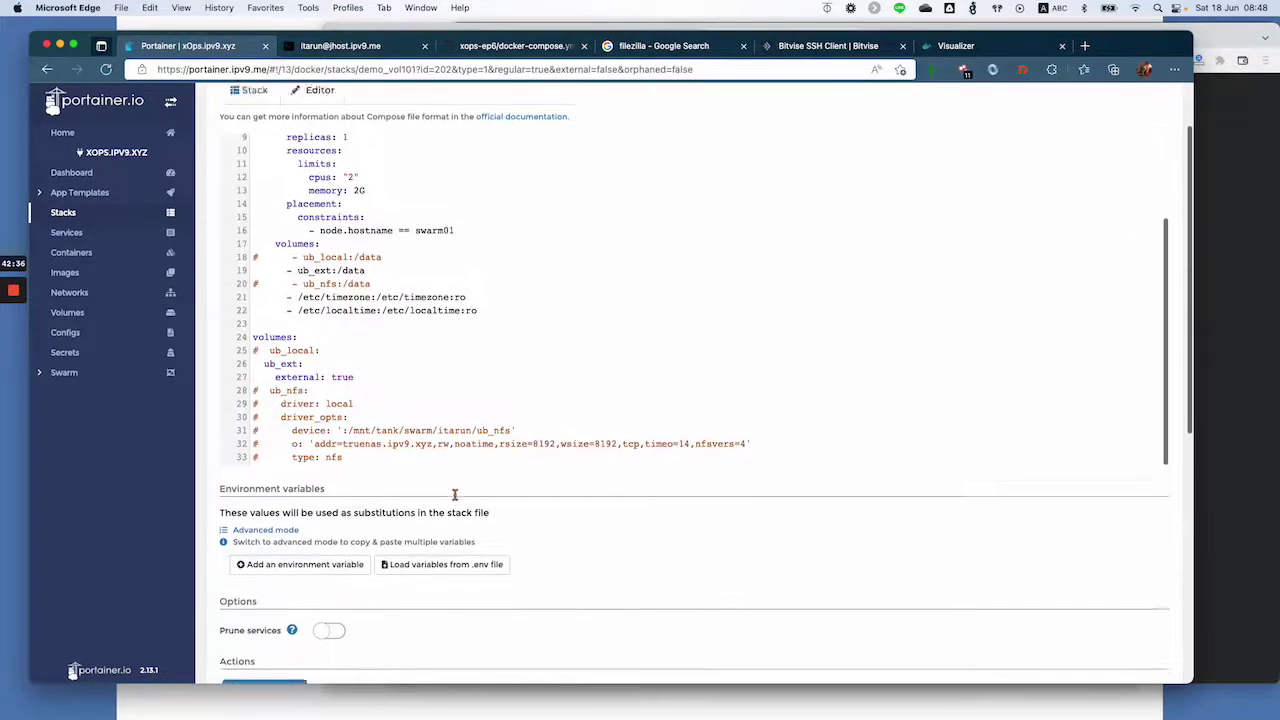
scroll(455, 494, down, 1)
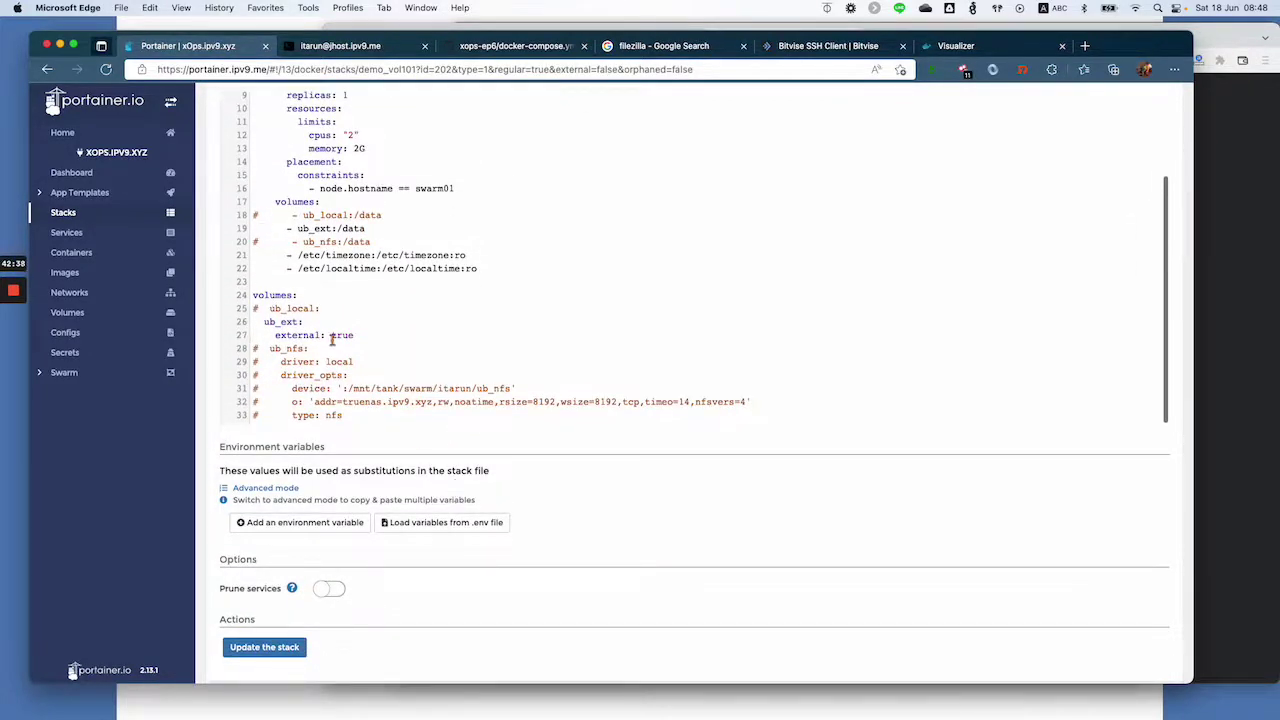
scroll(340, 498, down, 1)
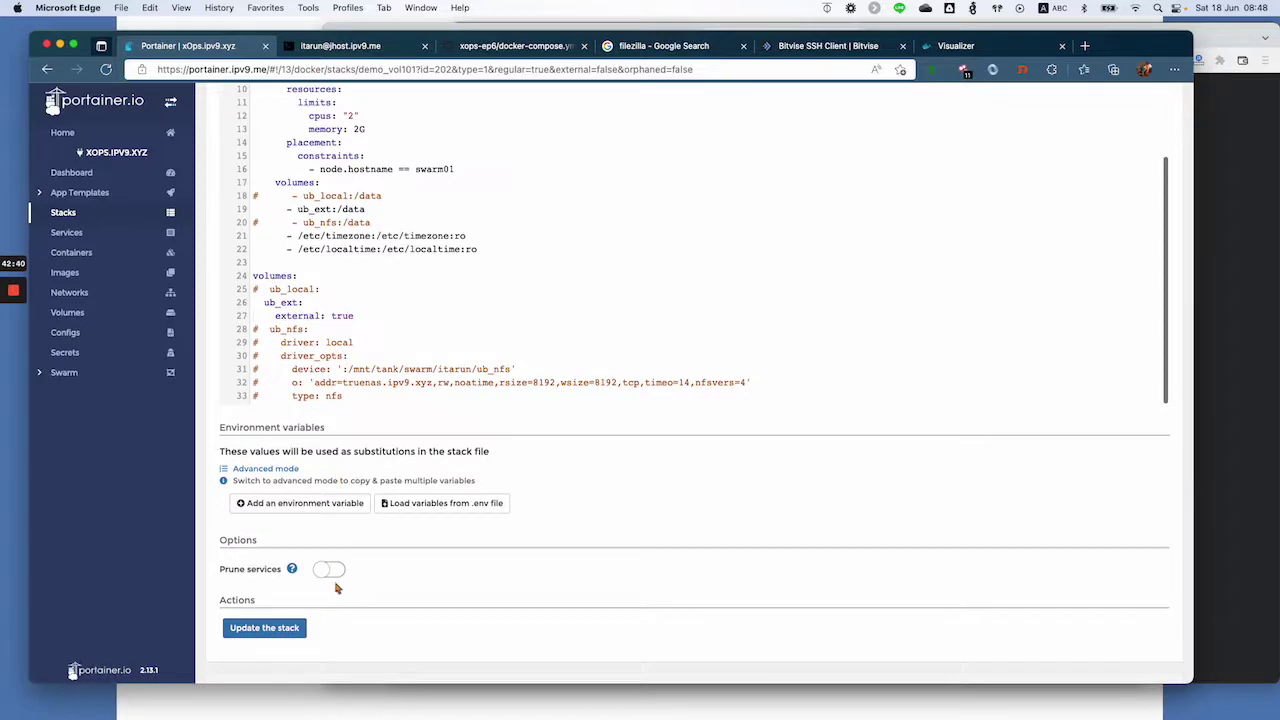
click(291, 628)
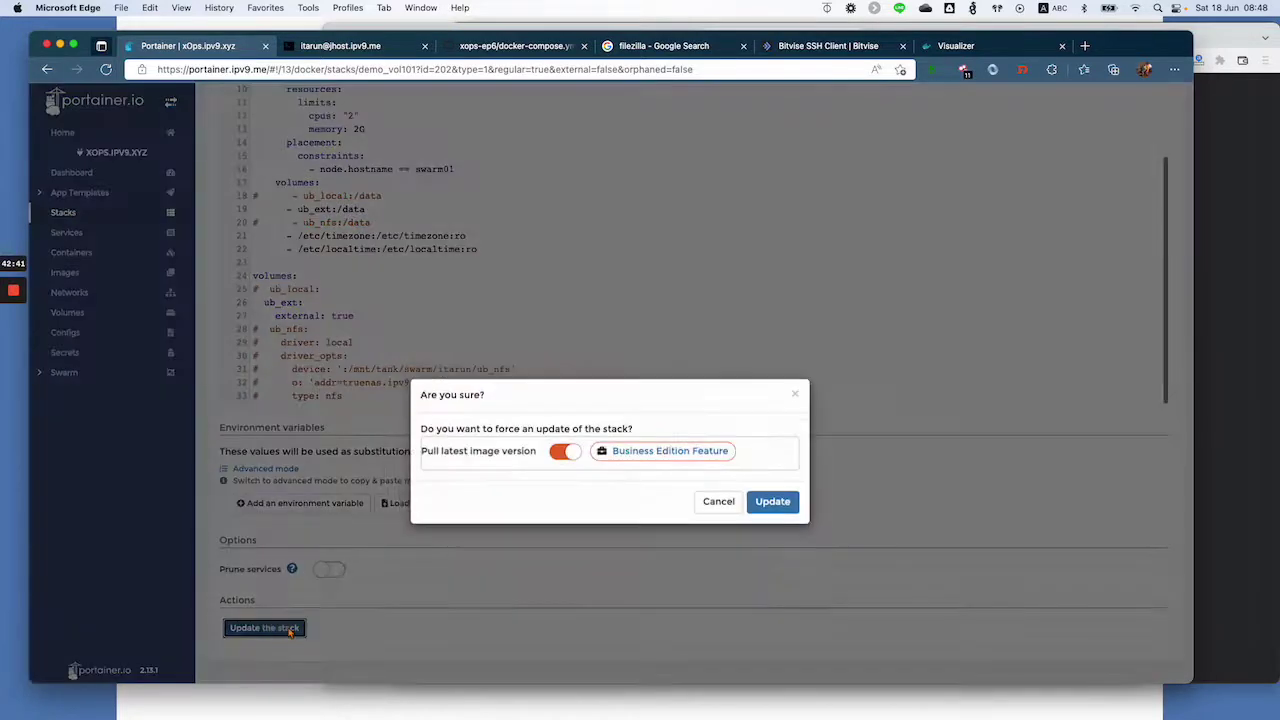
click(782, 508)
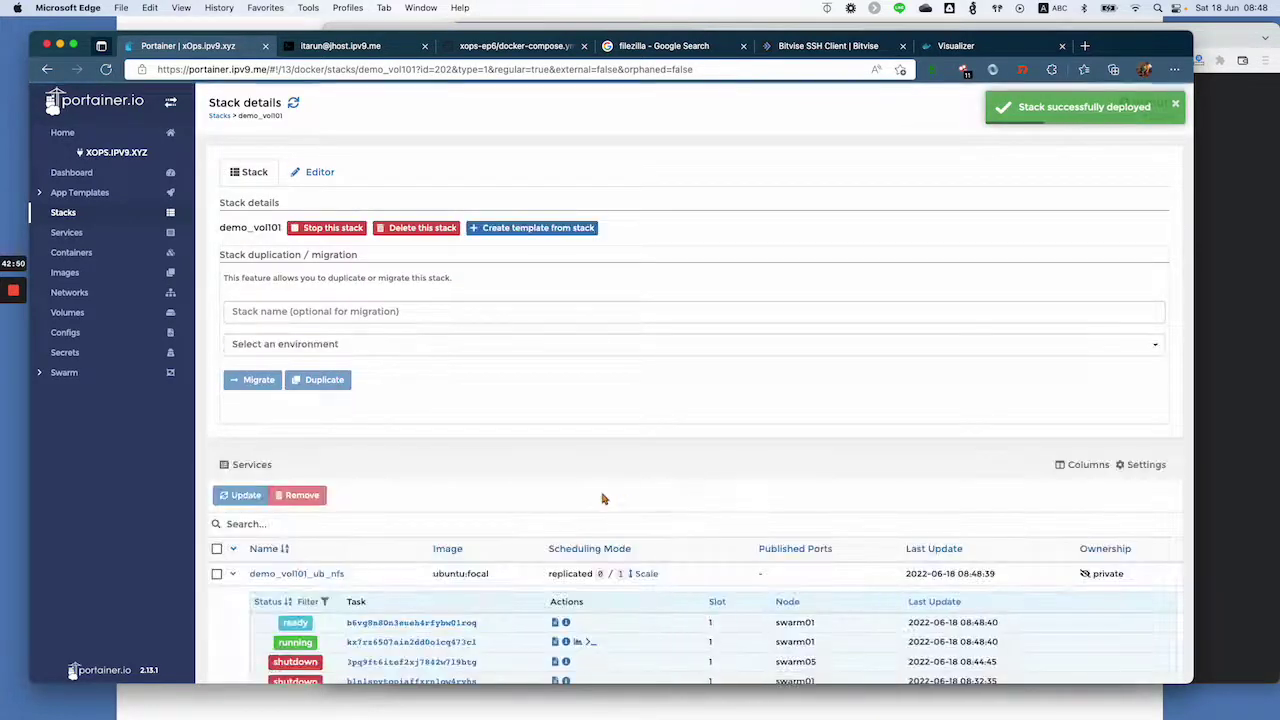
scroll(600, 500, down, 3)
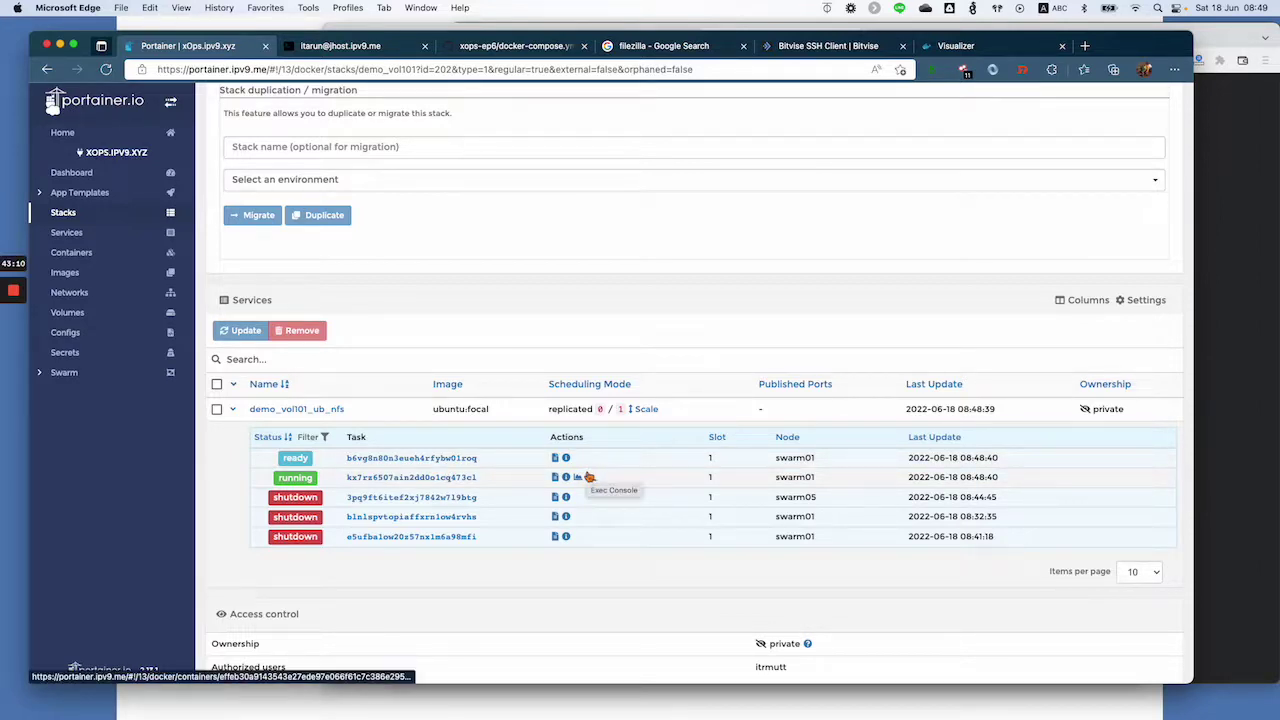
scroll(590, 477, up, 3)
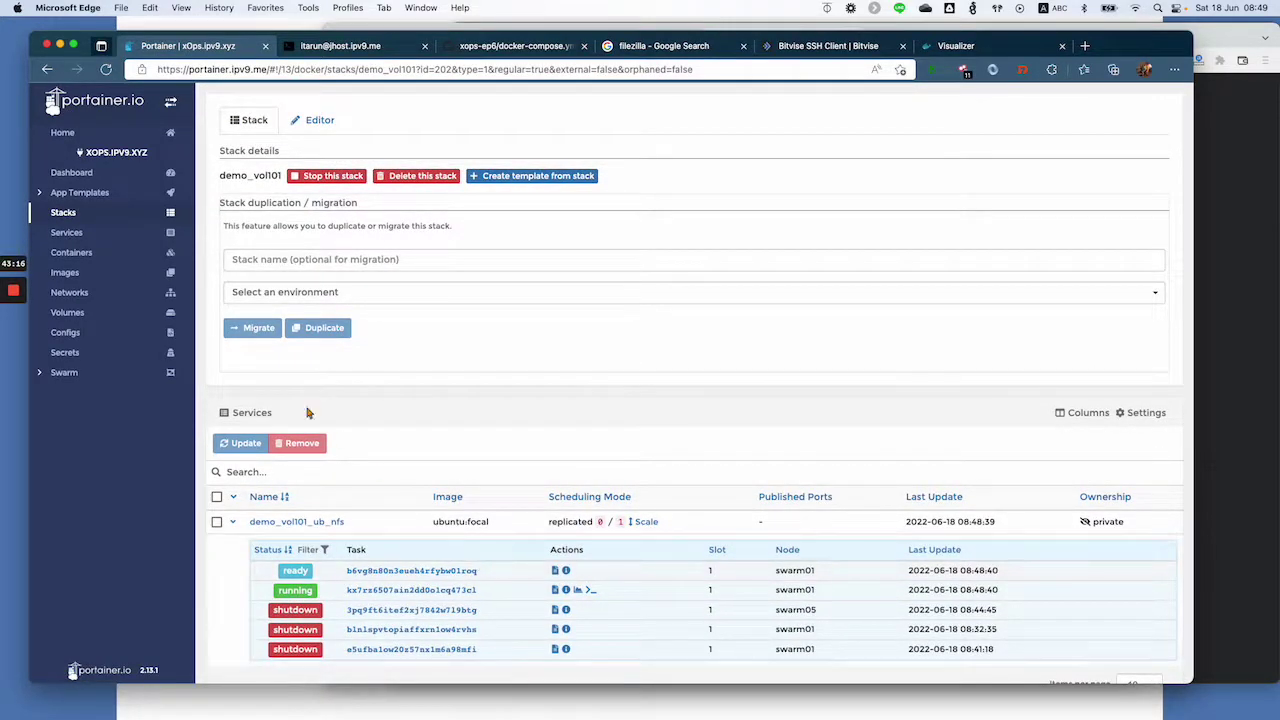
- Create a private volume named ub_ext with the local driver on node swarm07
click(80, 318)
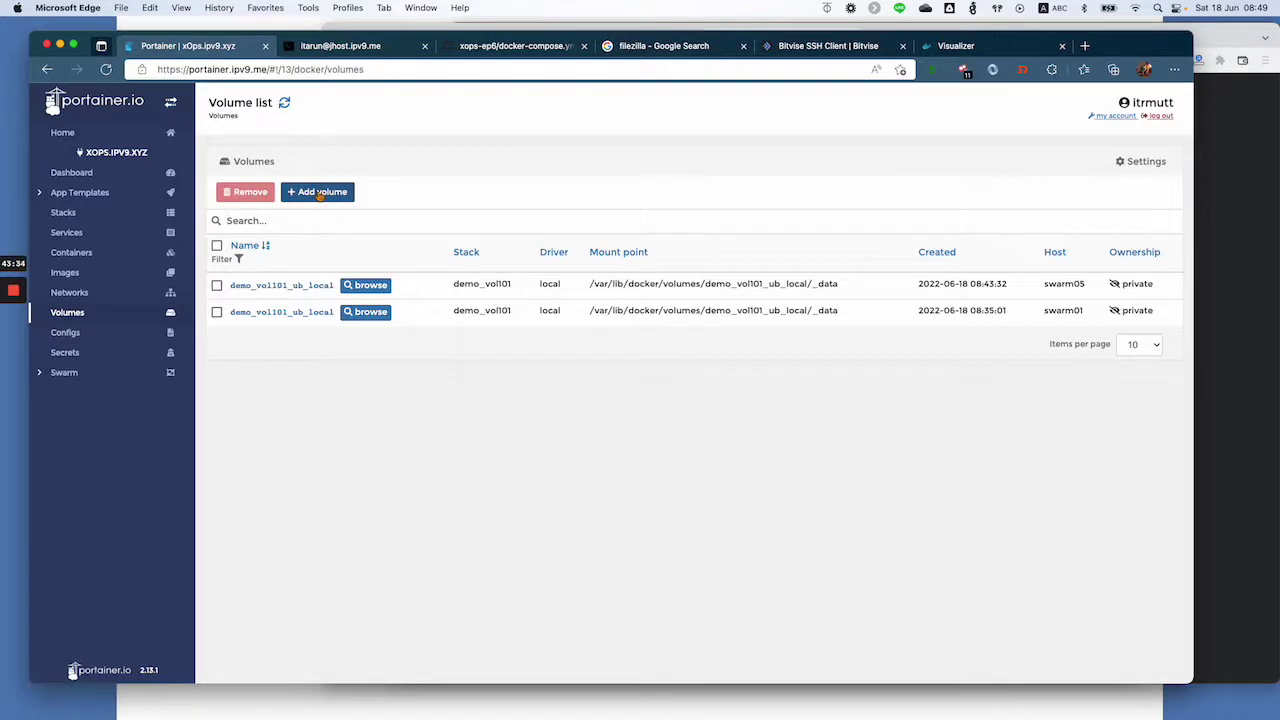
click(319, 195)
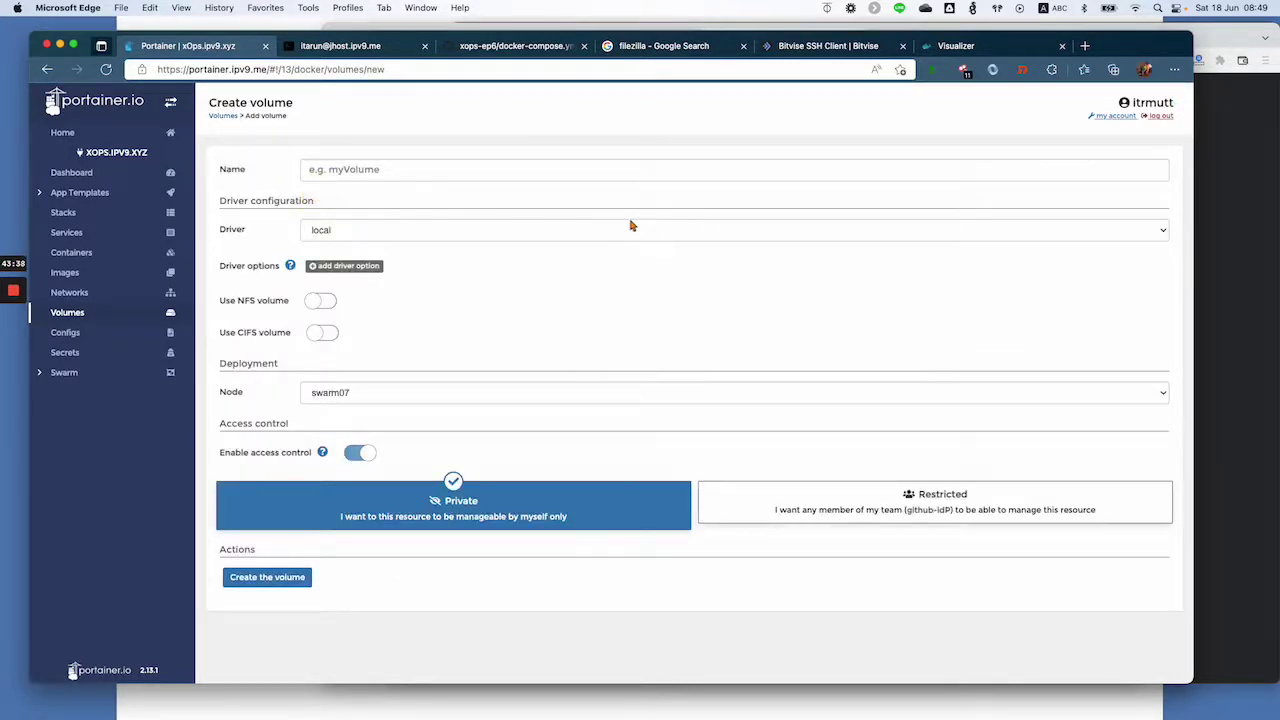
click(351, 172)
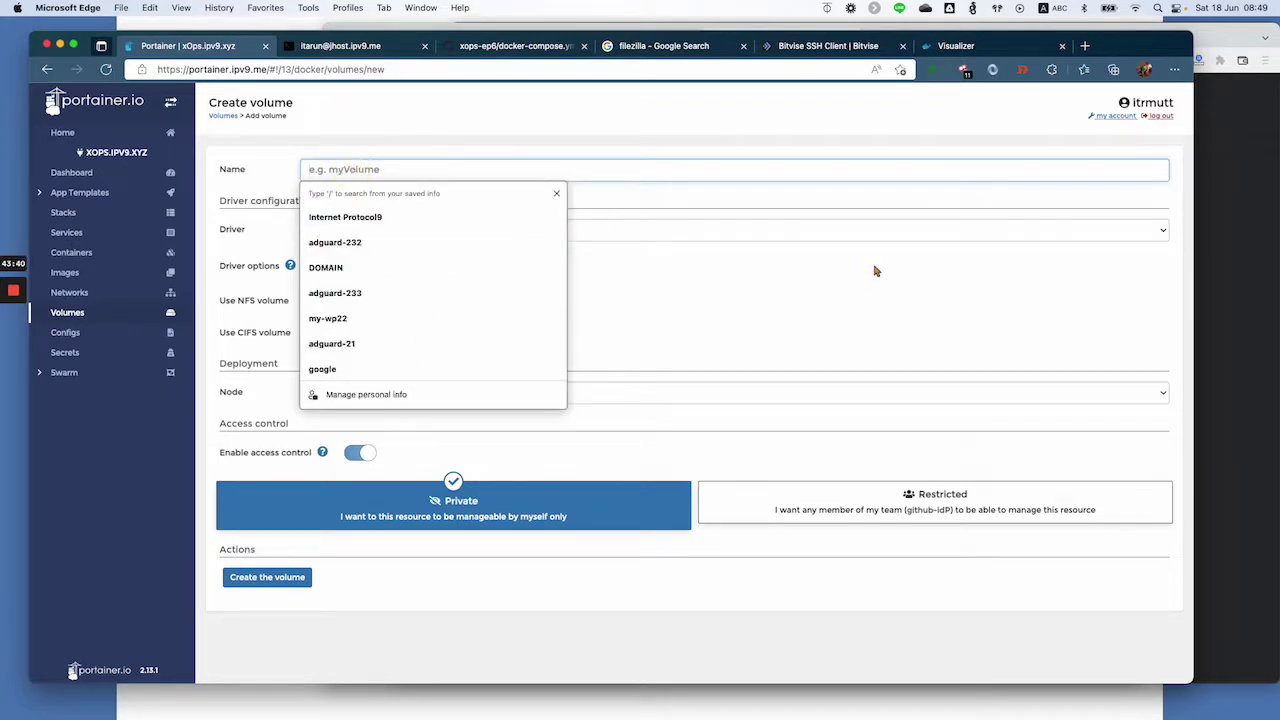
text(ub_ext)
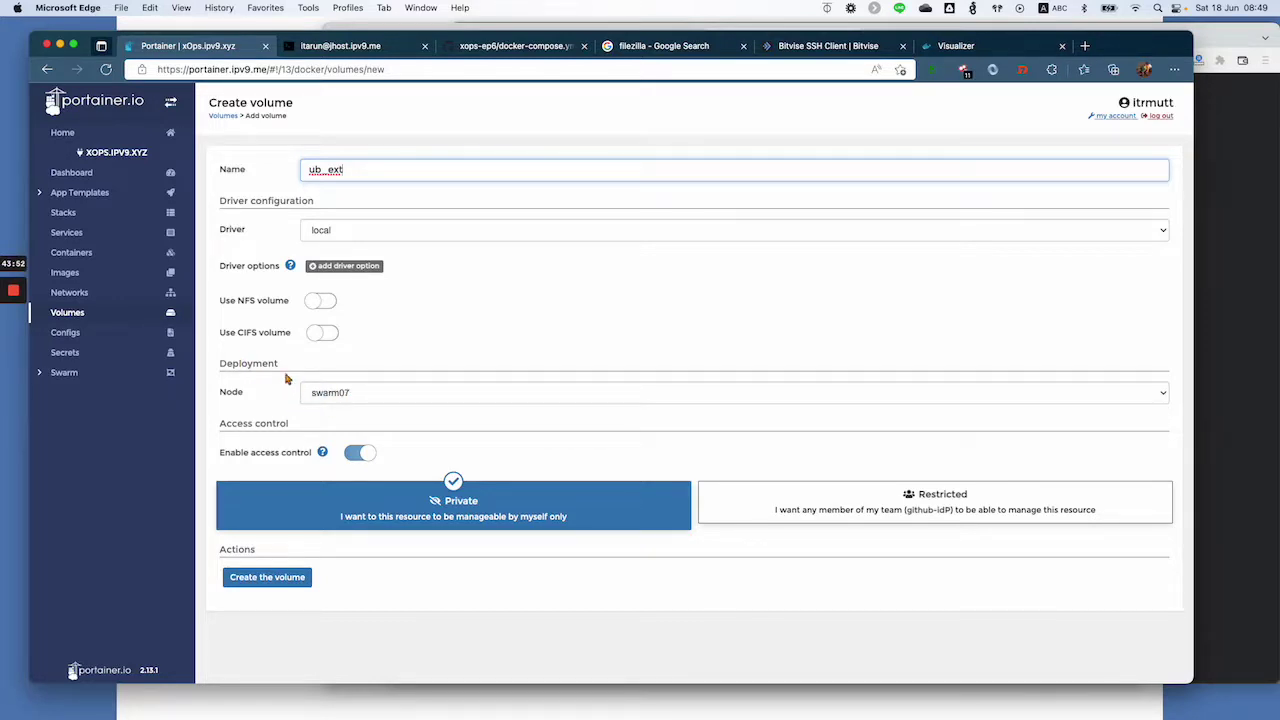
click(362, 397)
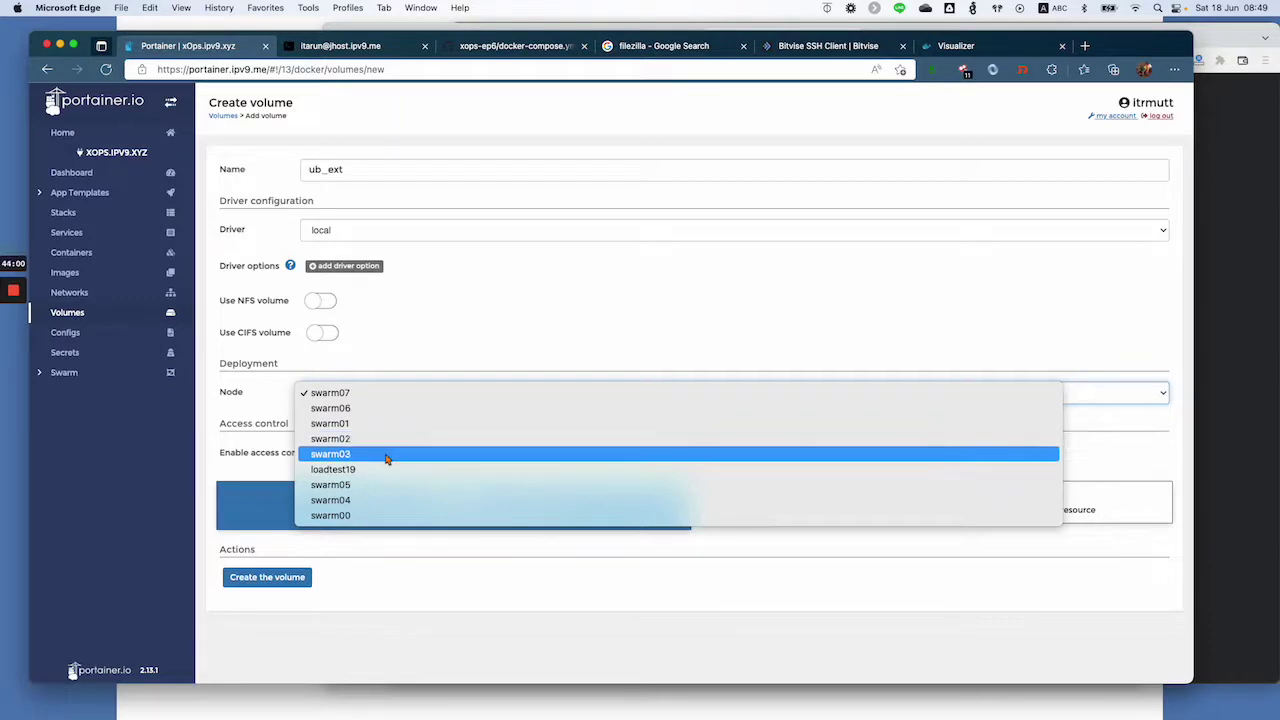
click(368, 395)
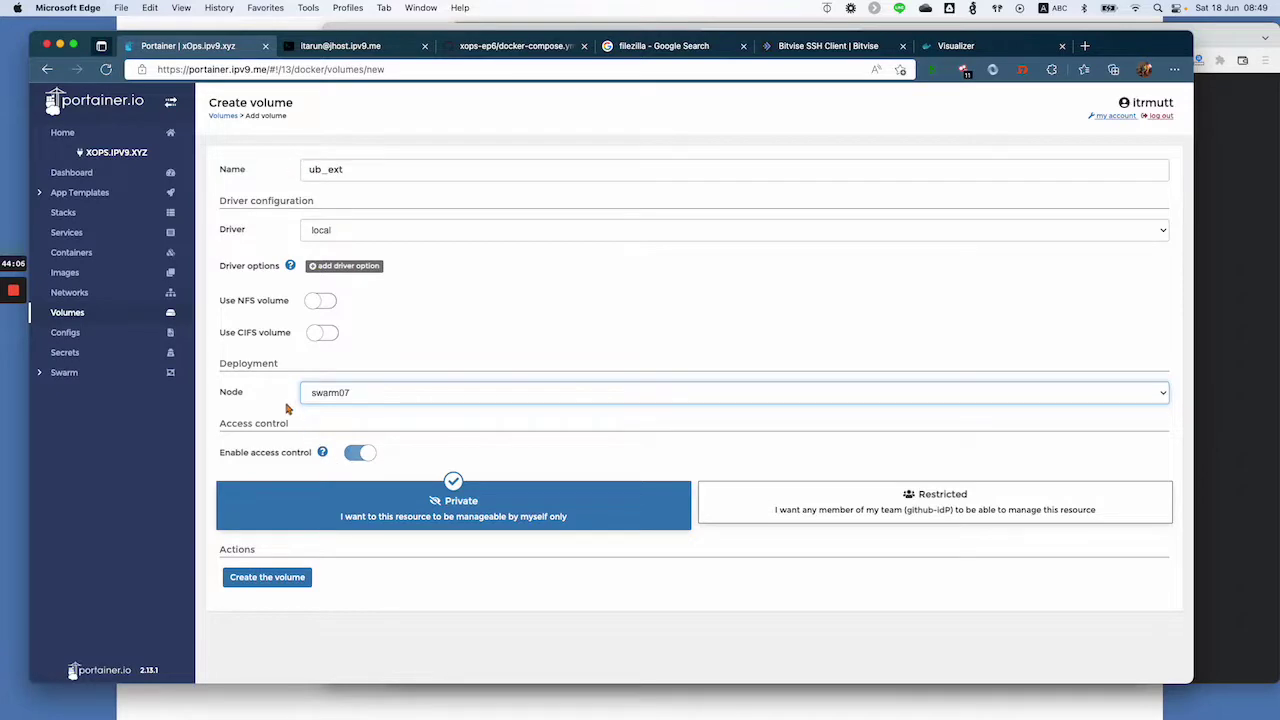
click(267, 578)
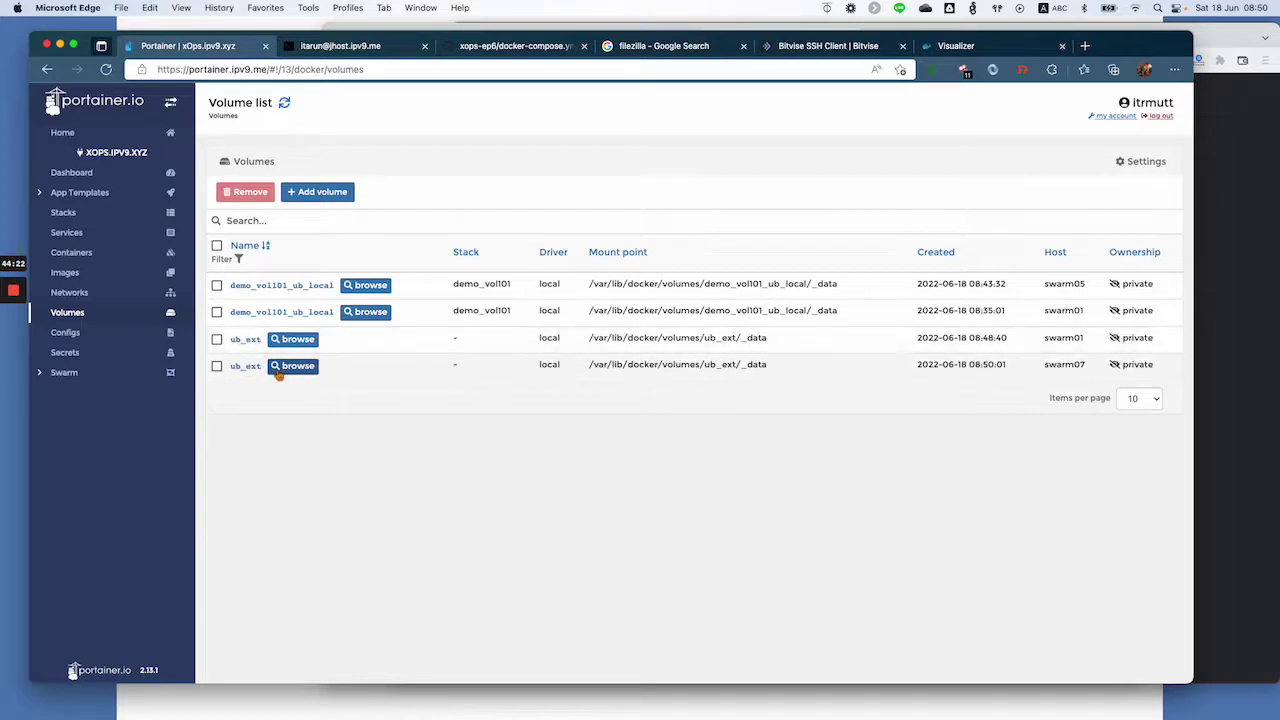
- Inspect the container of the demo_vol101 stack's running task and highlight its name in the details
click(103, 214)
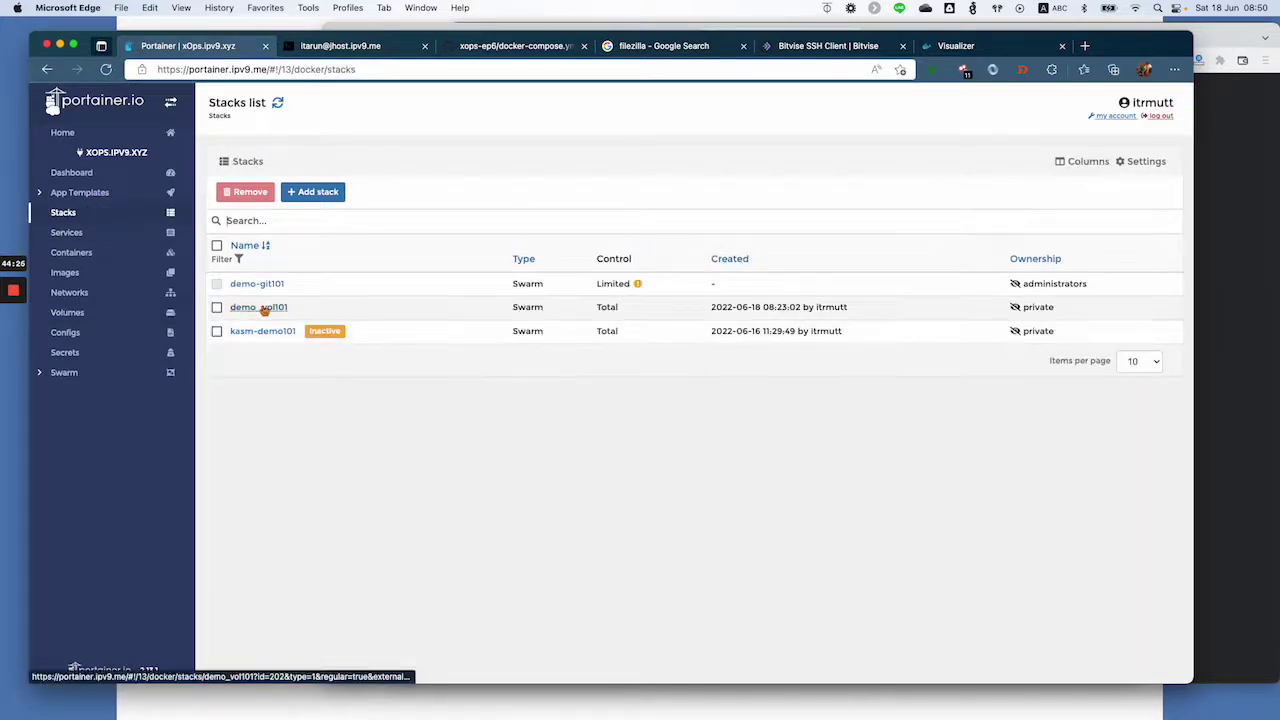
click(260, 307)
scroll(486, 400, down, 4)
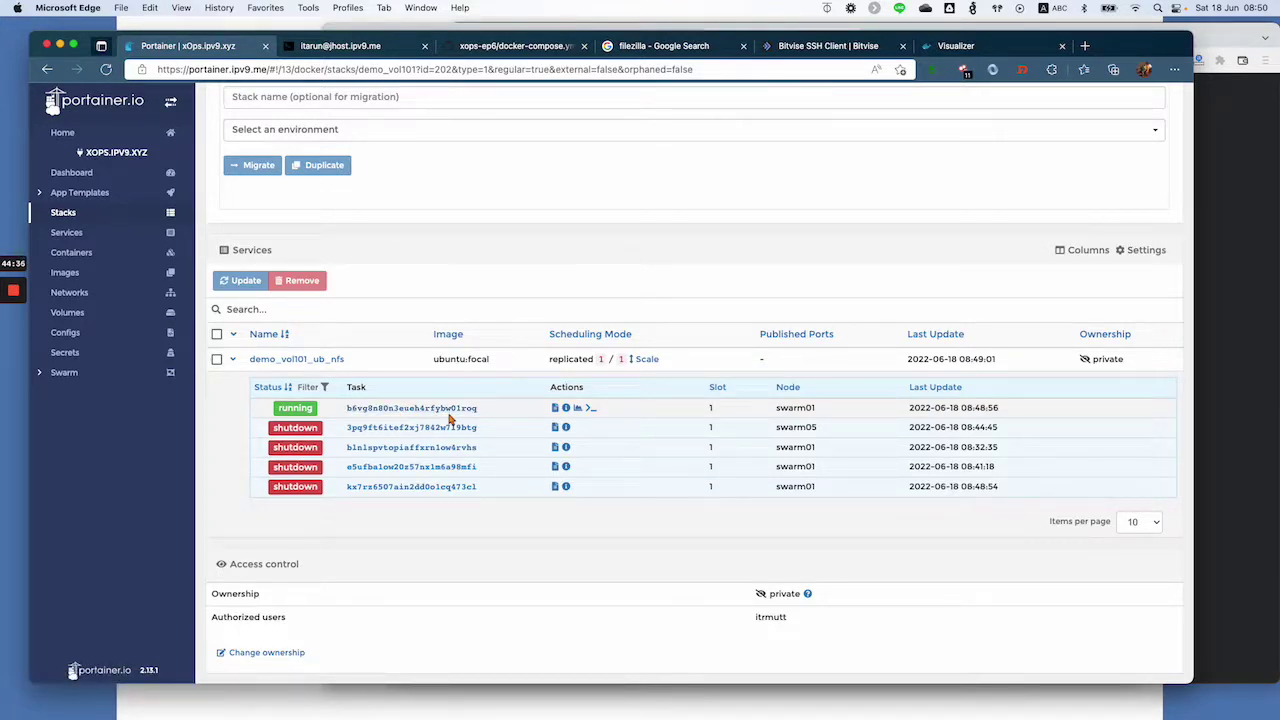
click(566, 409)
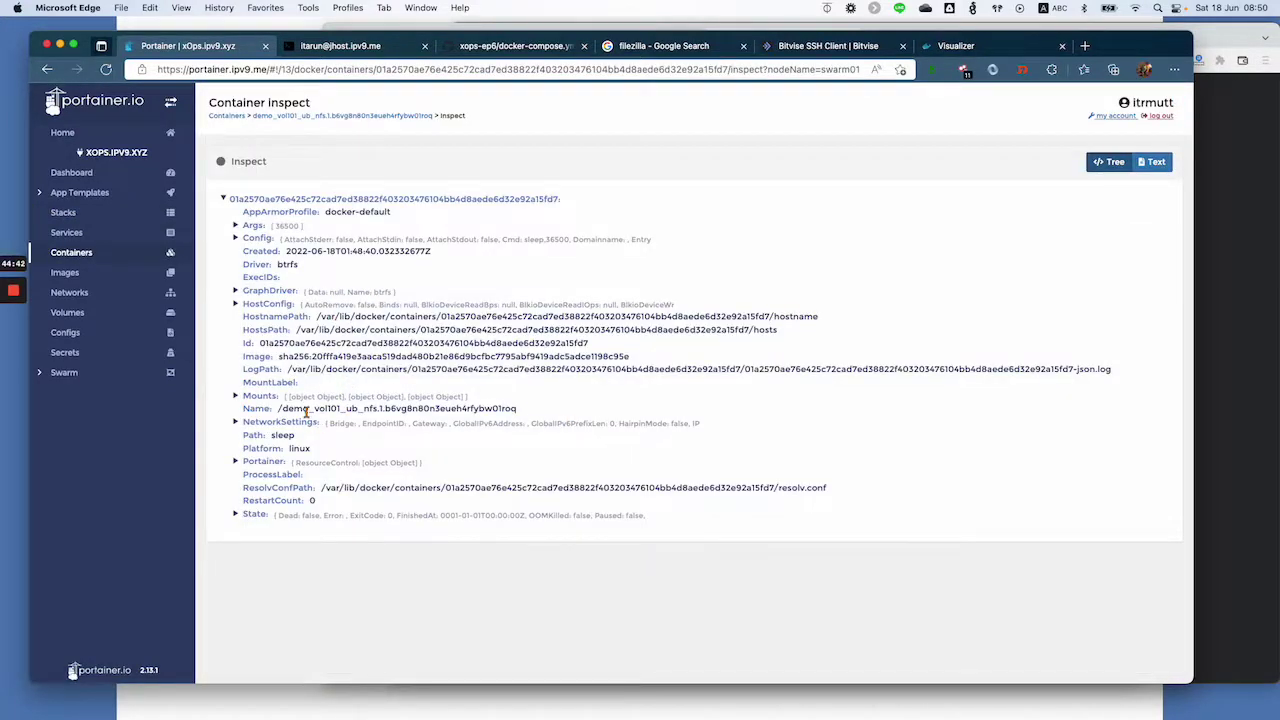
drag(317, 412, 519, 413)
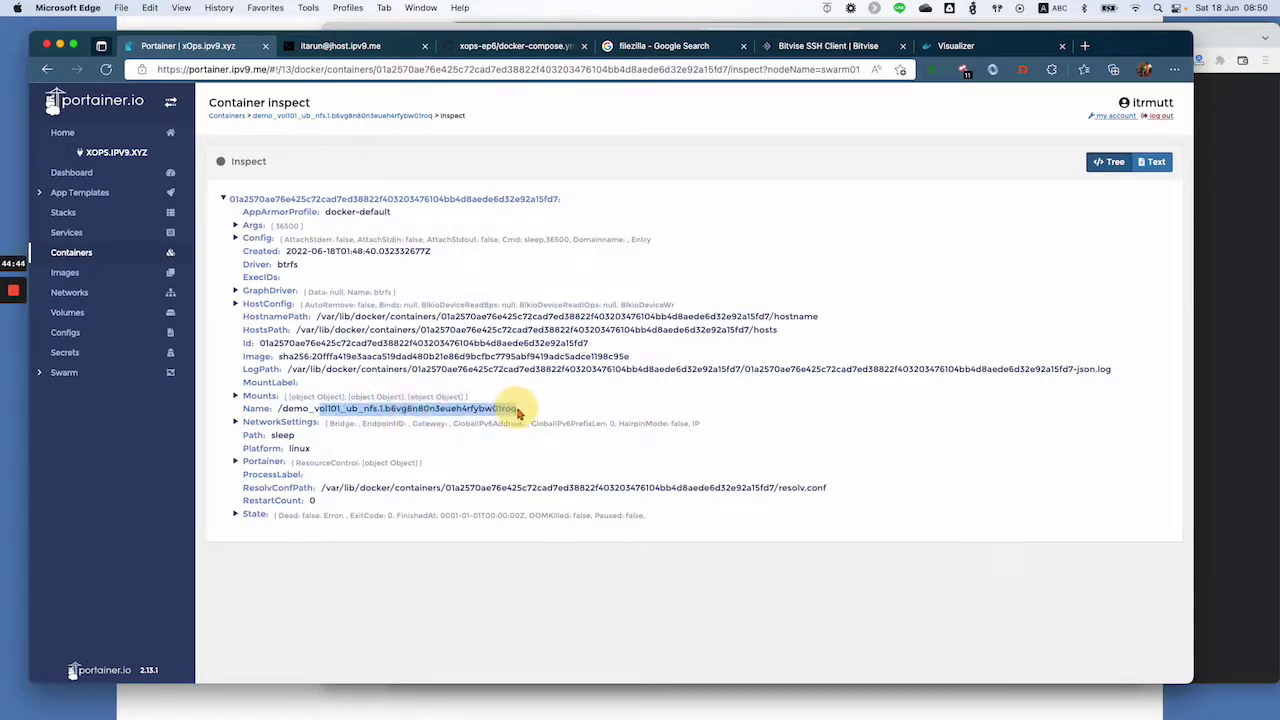
- Examine the volume mounts in the container's details, collapse them again, and return to the container list
click(235, 397)
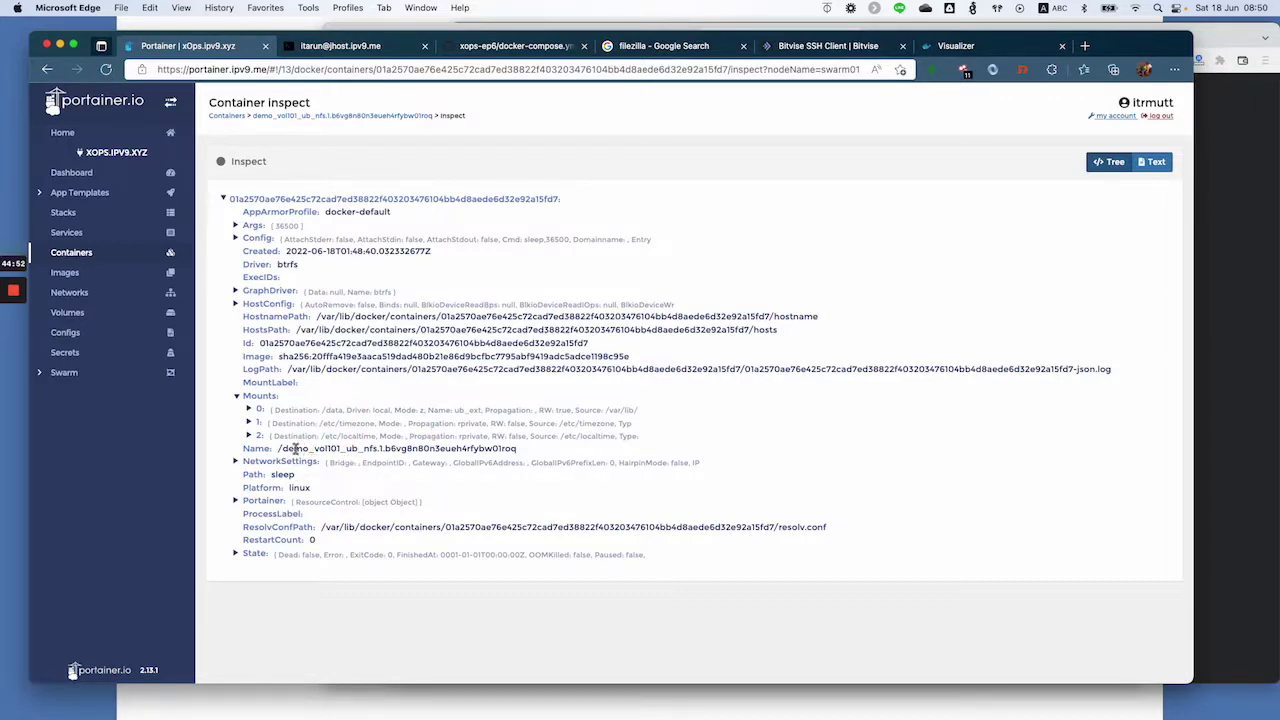
click(236, 396)
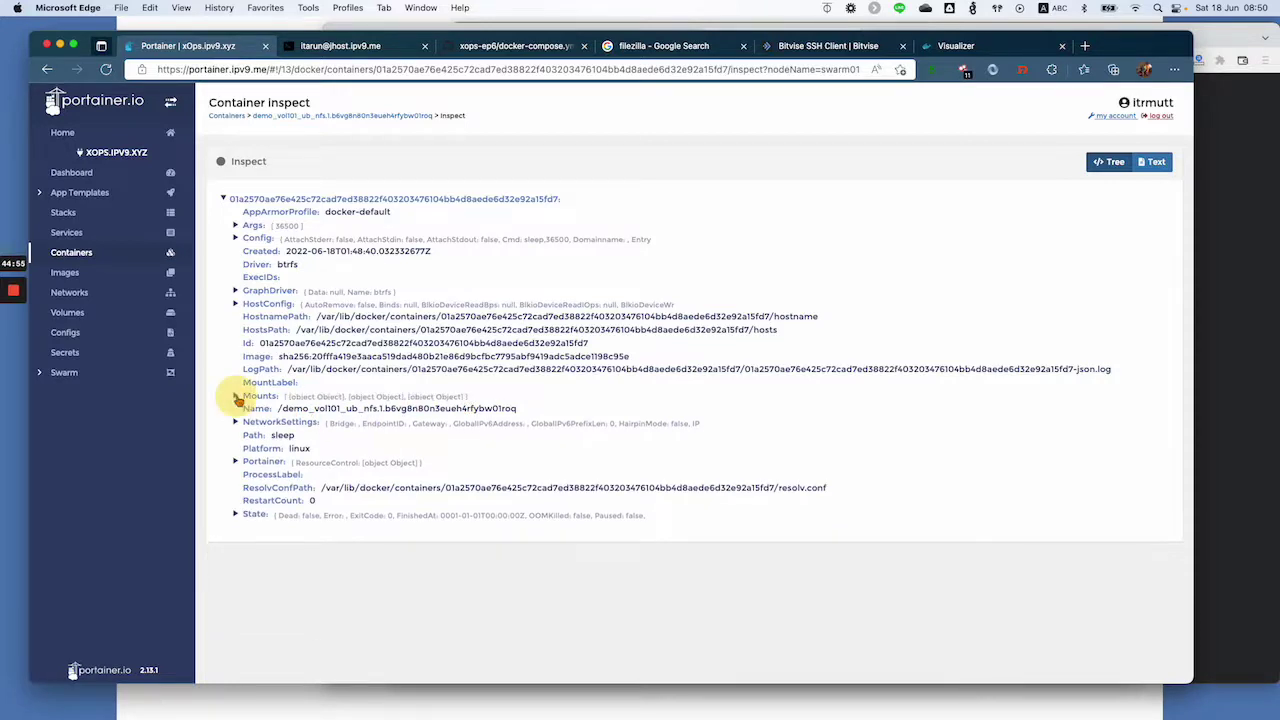
click(226, 116)
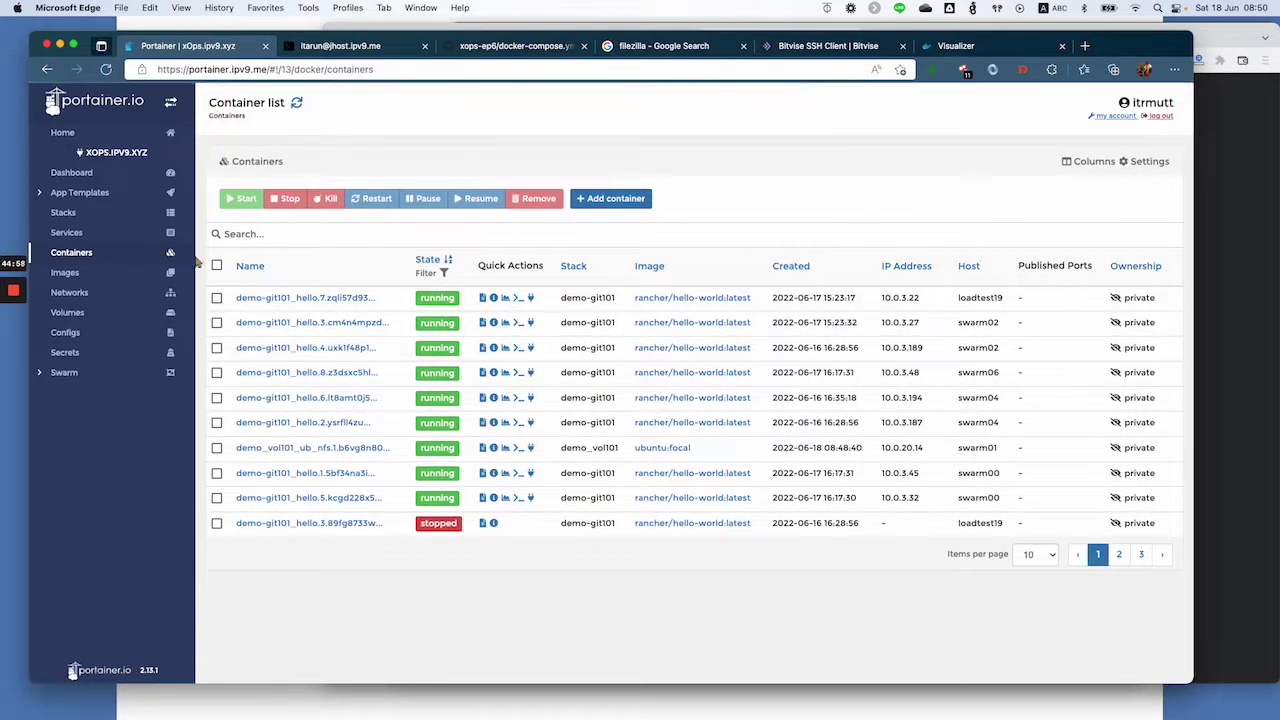
- Open a bash console in the running task of the demo_vol101 stack and list its mounted filesystems with df -h
click(97, 213)
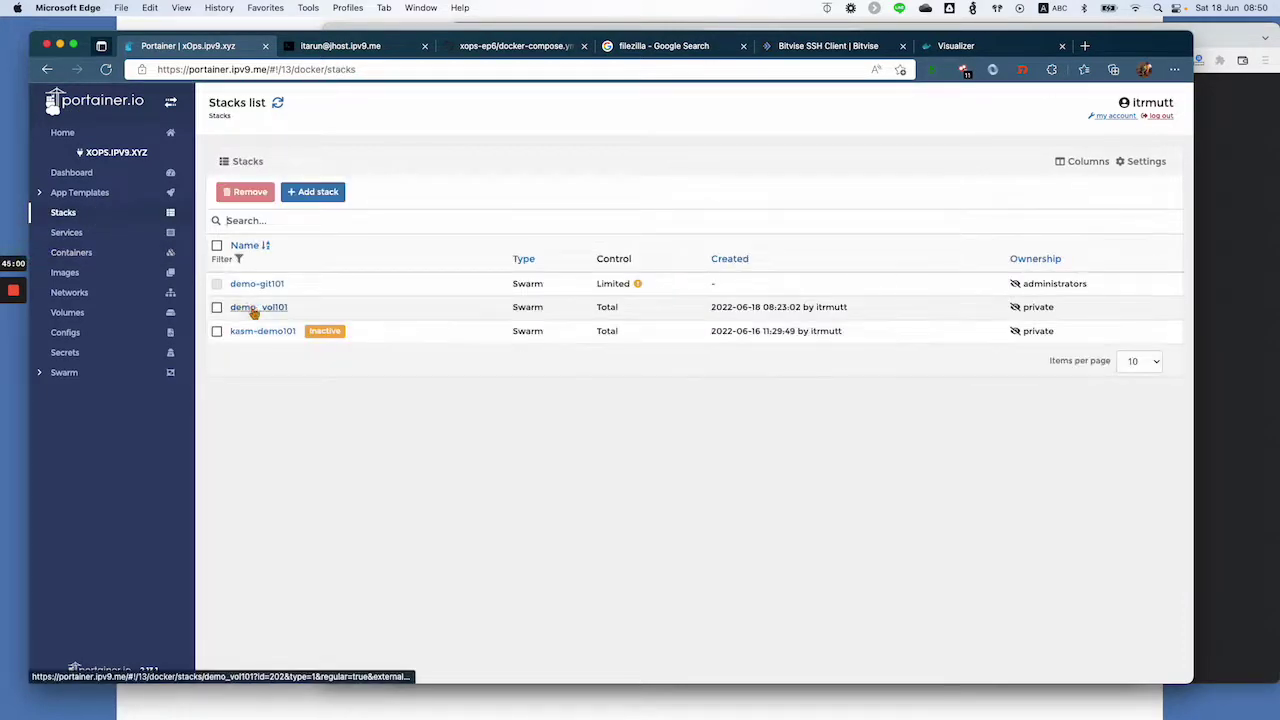
click(250, 307)
scroll(660, 570, down, 5)
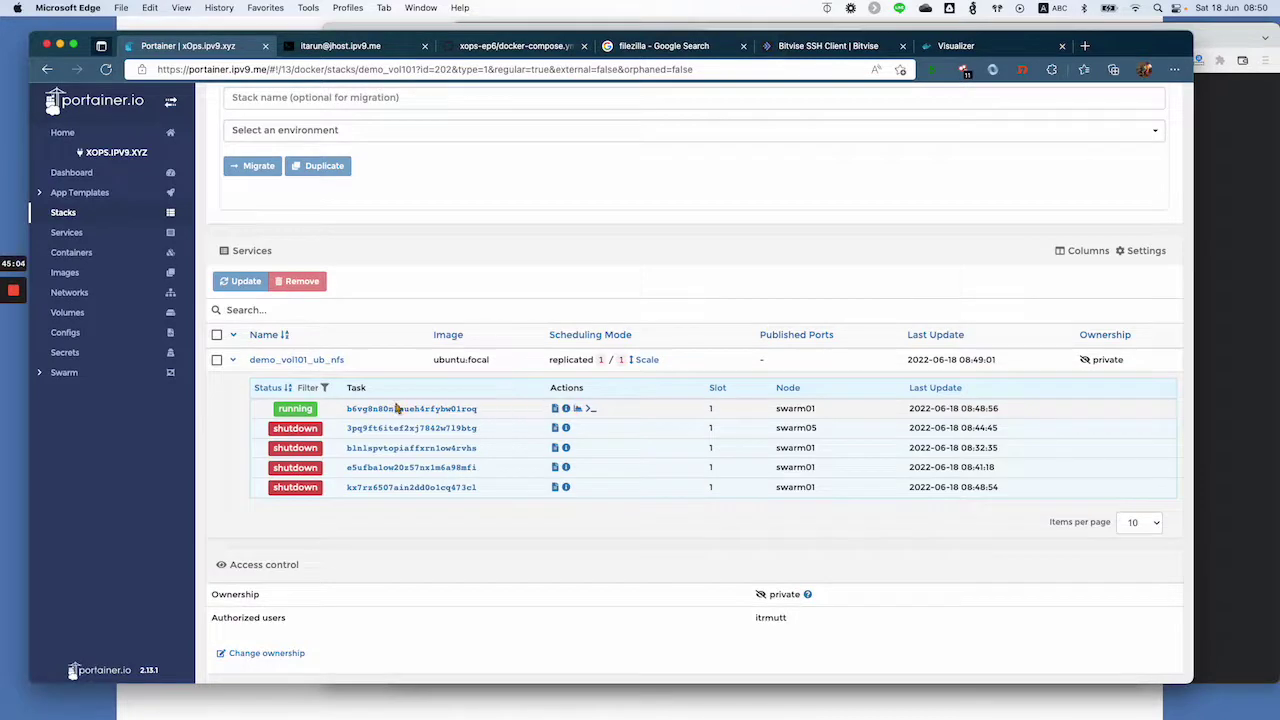
click(591, 408)
click(251, 301)
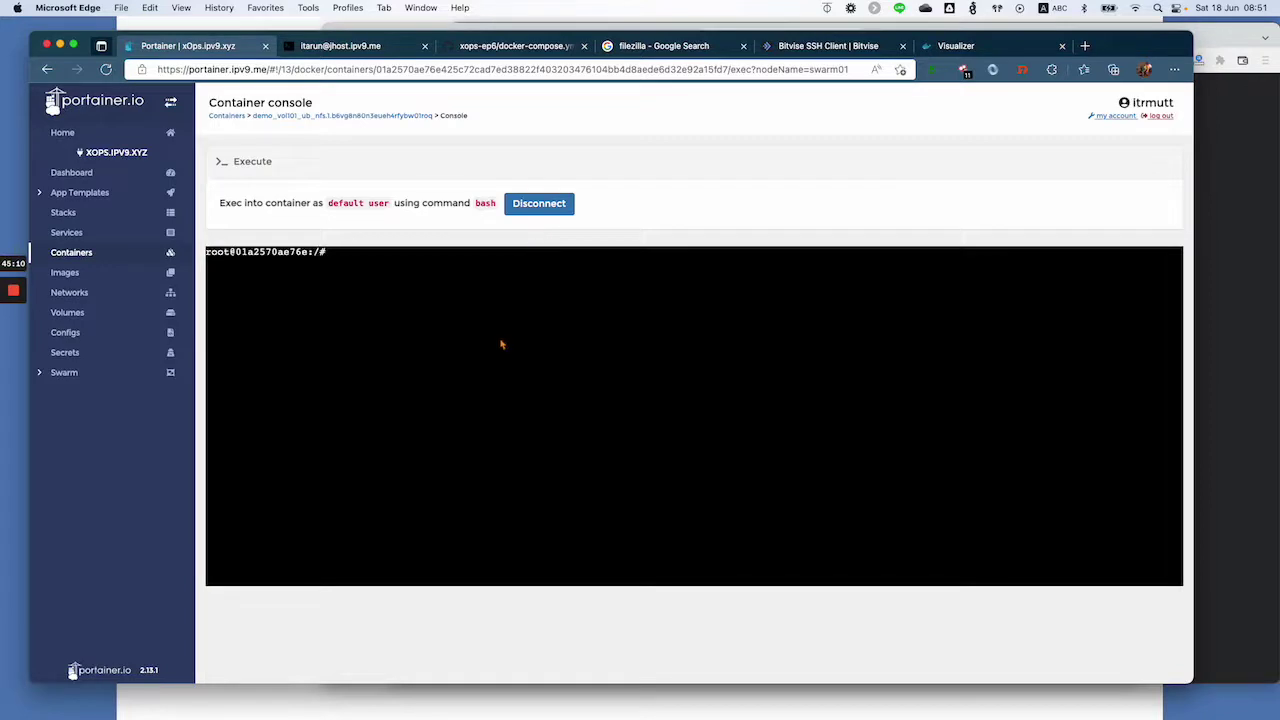
text(df -h)
key(Return)
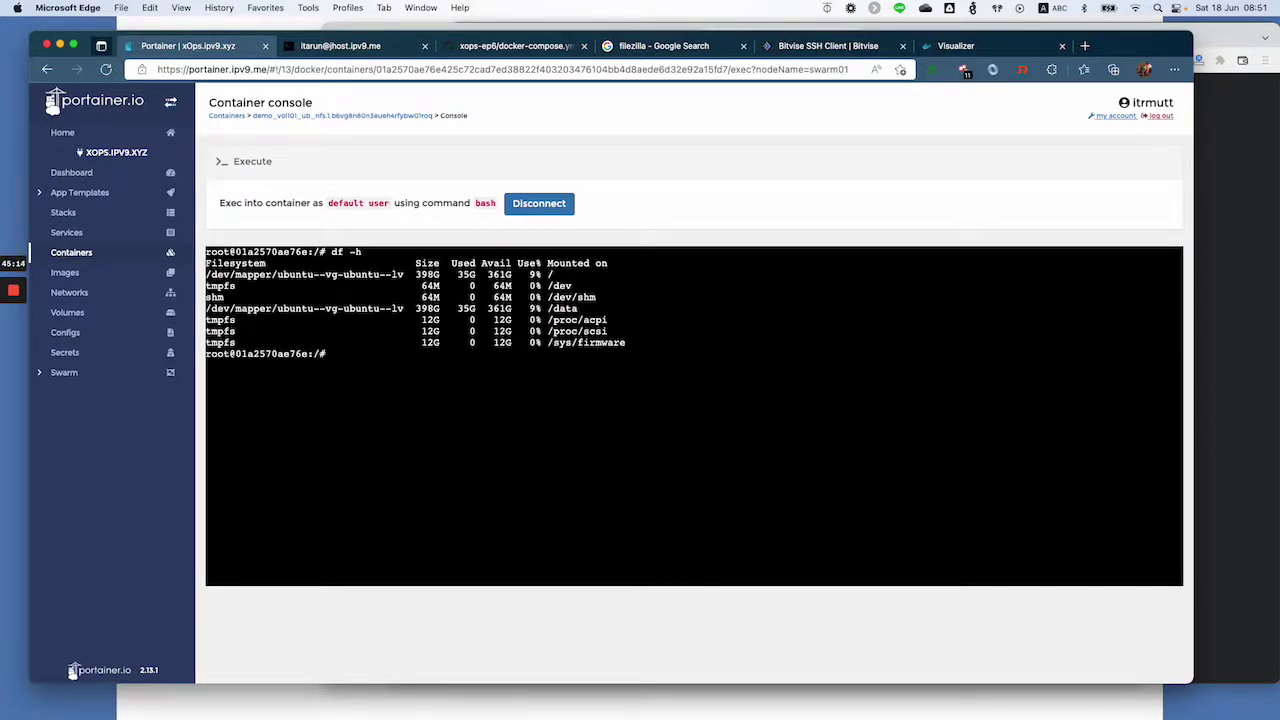
- Change to the data directory and create an empty file named ext00 with touch
text(cd data)
key(Return)
text(t)
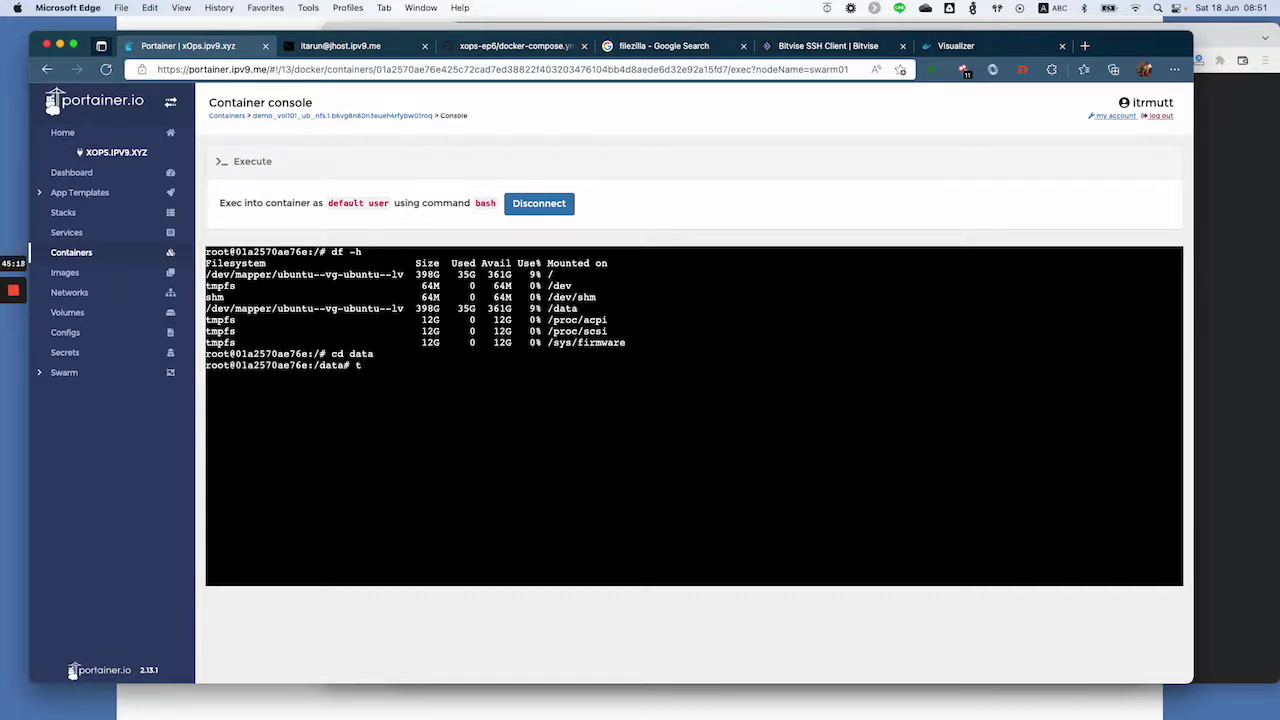
text(o)
text(c)
text(uch )
text(e)
text(xt)
text(00)
key(Return)
- Create the empty files ext01, ext02 and ext03, list the directory with ls -l, and disconnect the console
key(Up)
key(BackSpace)
text(1)
key(Return)
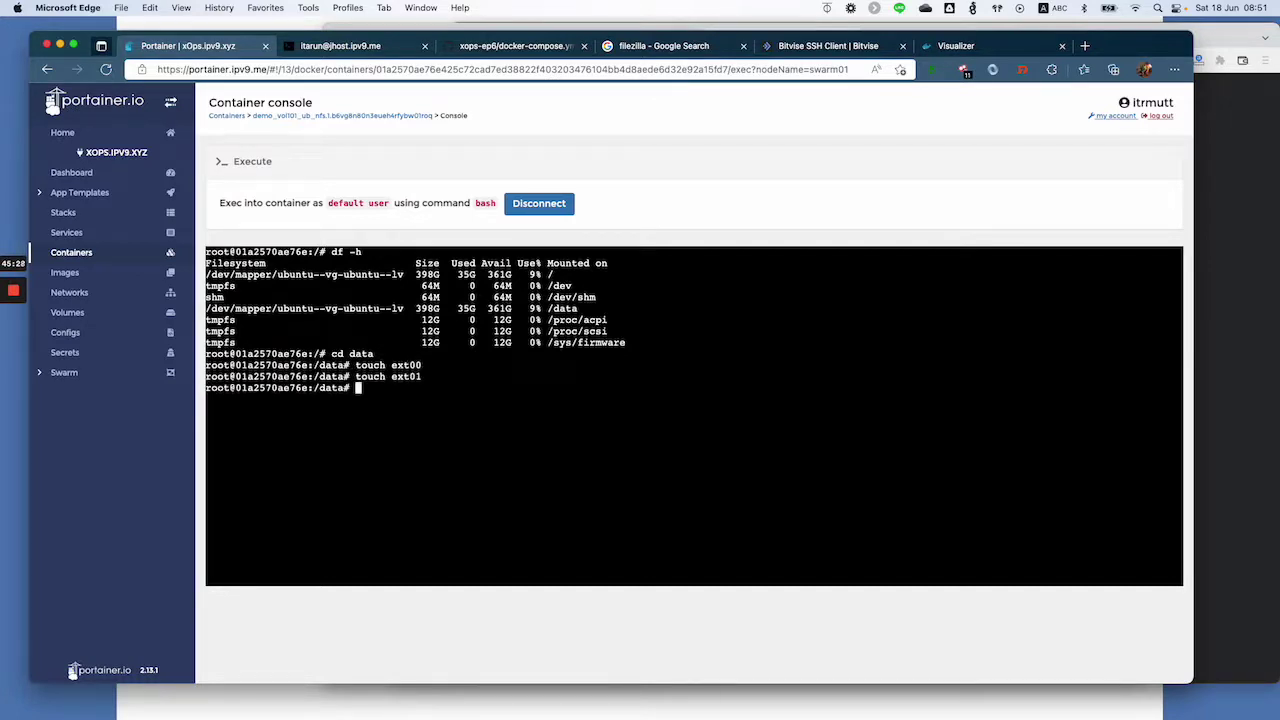
key(Up)
key(BackSpace)
text(2)
key(Return)
key(Up)
key(BackSpace)
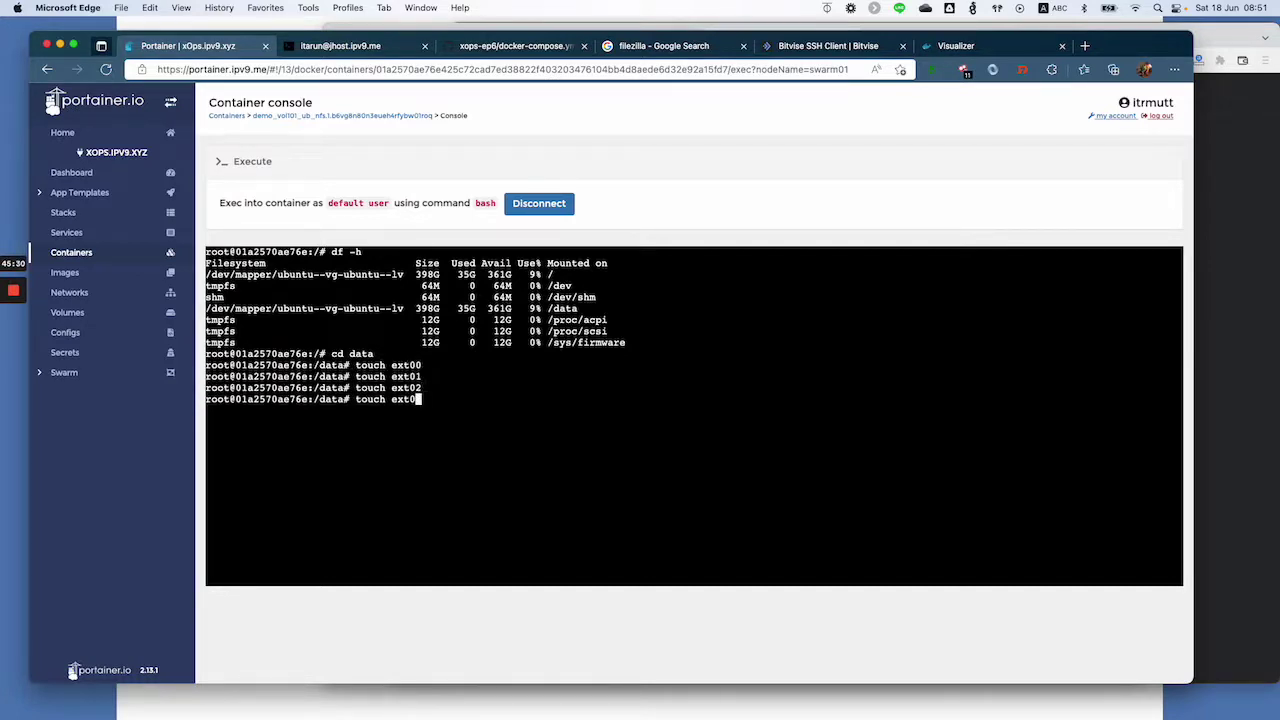
text(3)
key(Return)
text(ls -l)
key(Return)
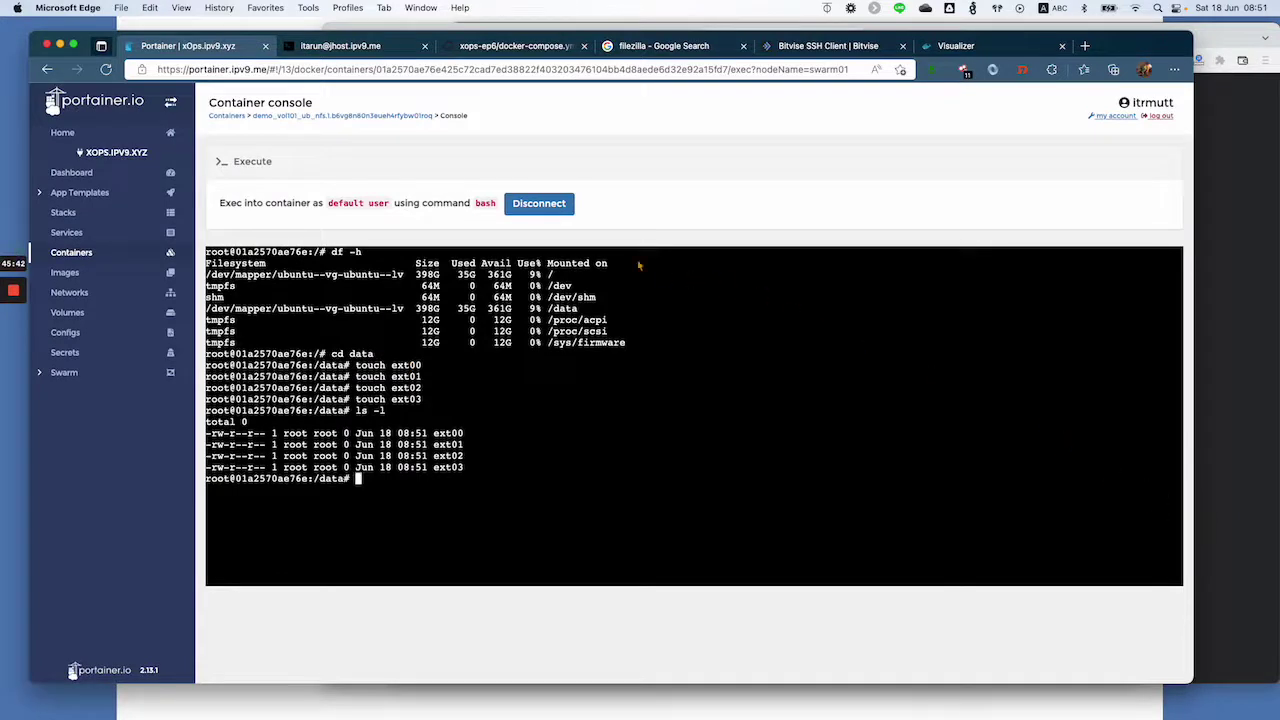
click(532, 207)
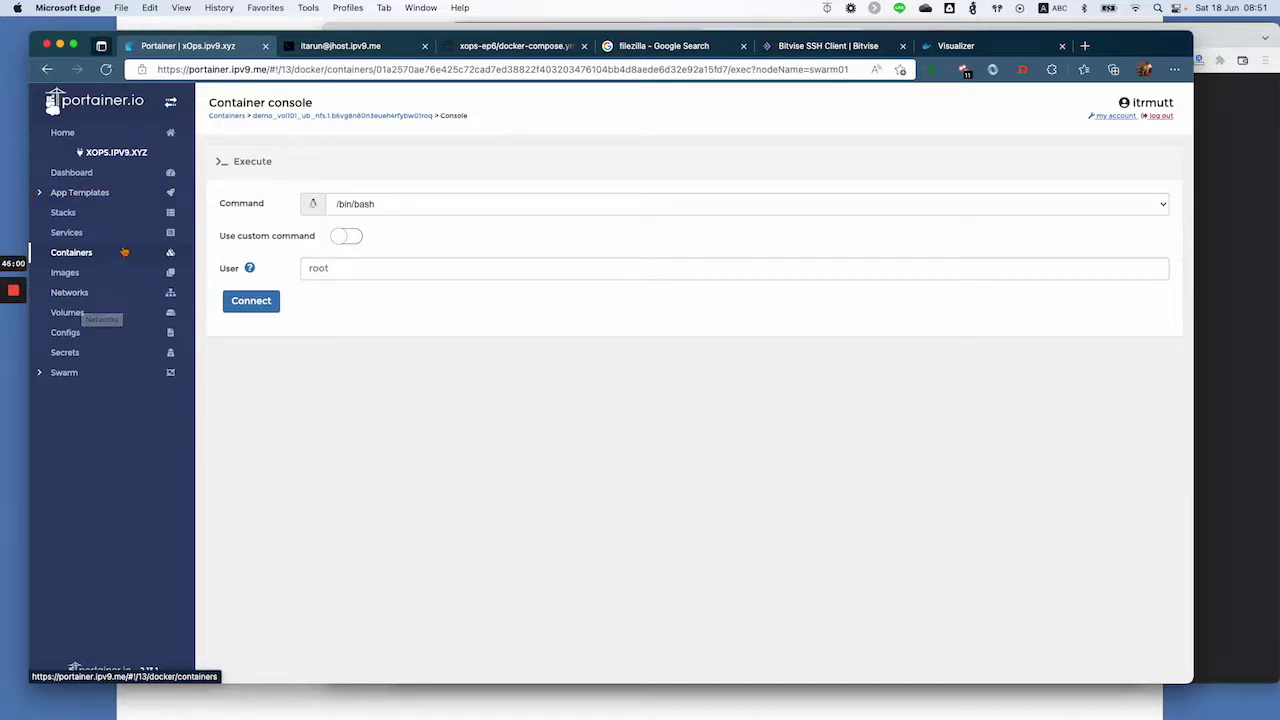
- In the demo_vol101 compose file, set the placement constraint to node.hostname == swarm03 and review the volumes section
click(91, 213)
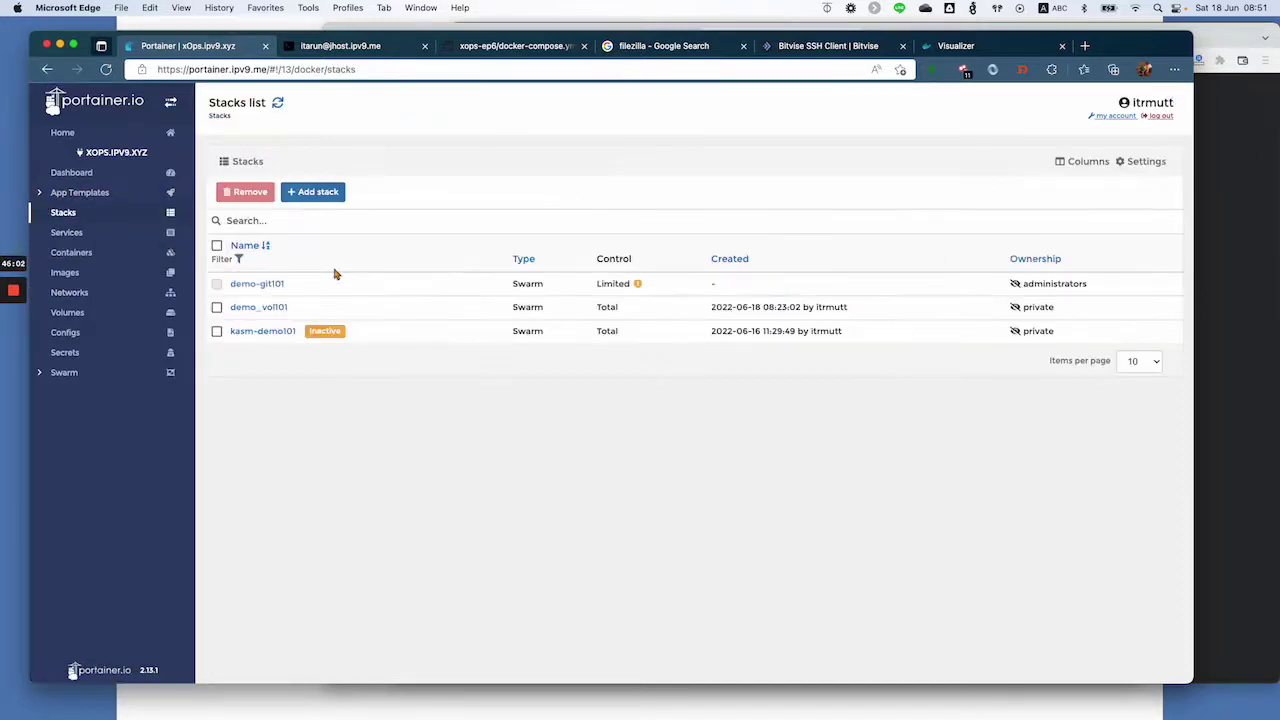
click(261, 310)
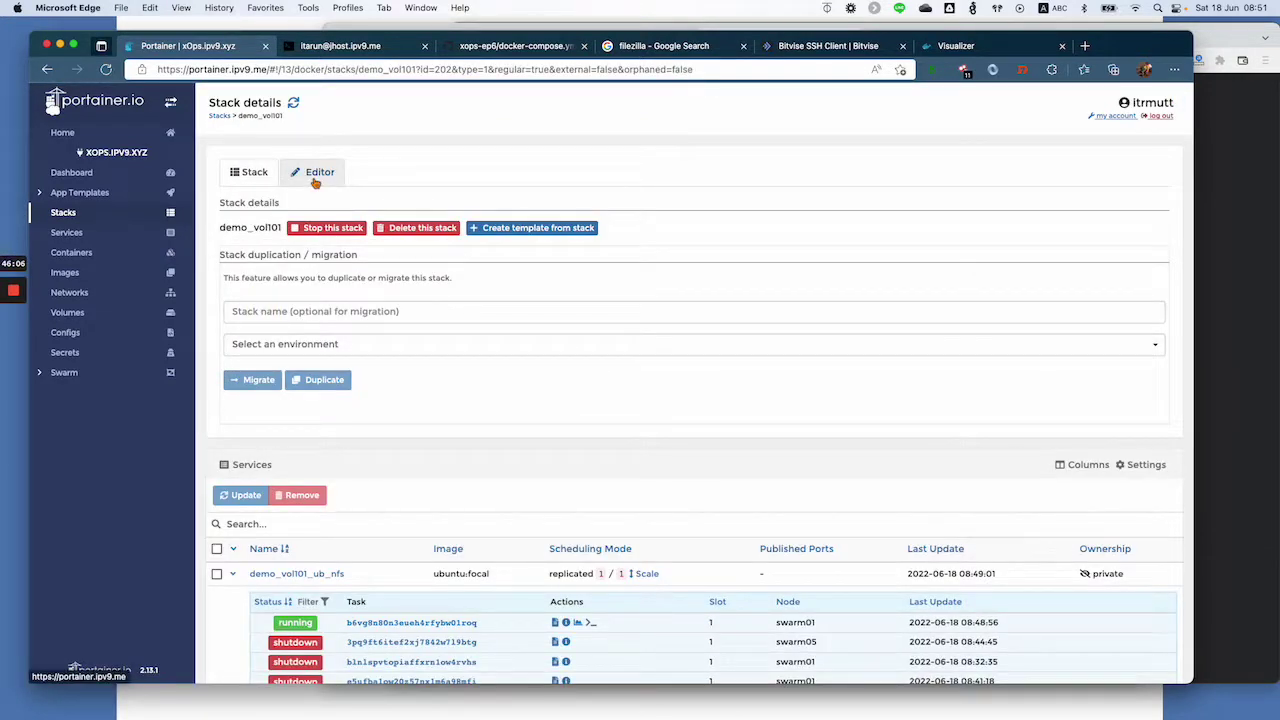
click(316, 176)
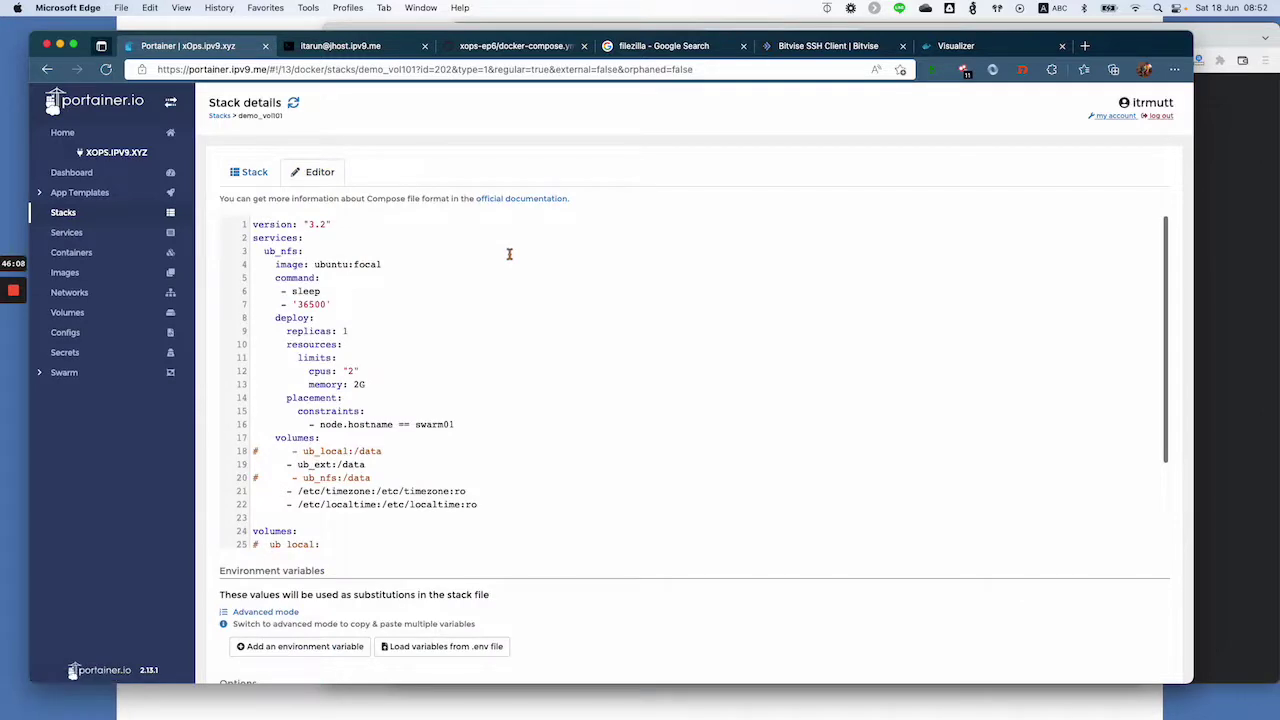
click(470, 424)
scroll(714, 440, down, 5)
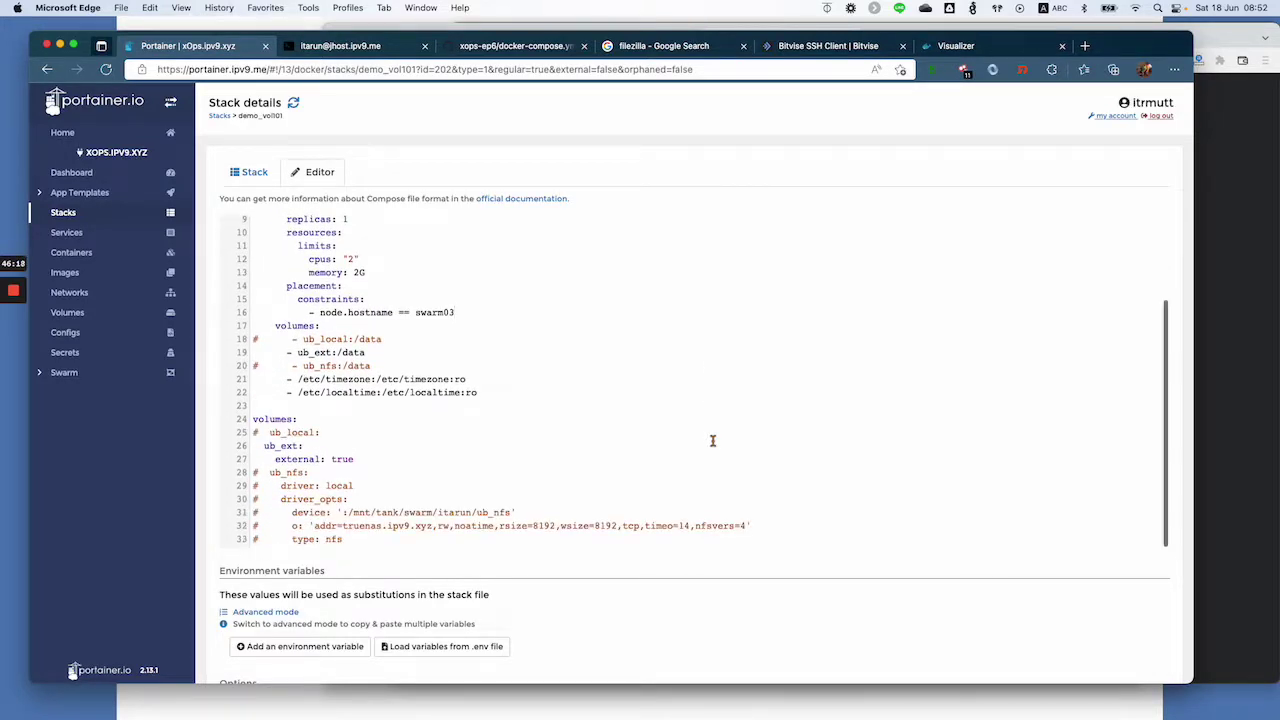
scroll(713, 440, down, 2)
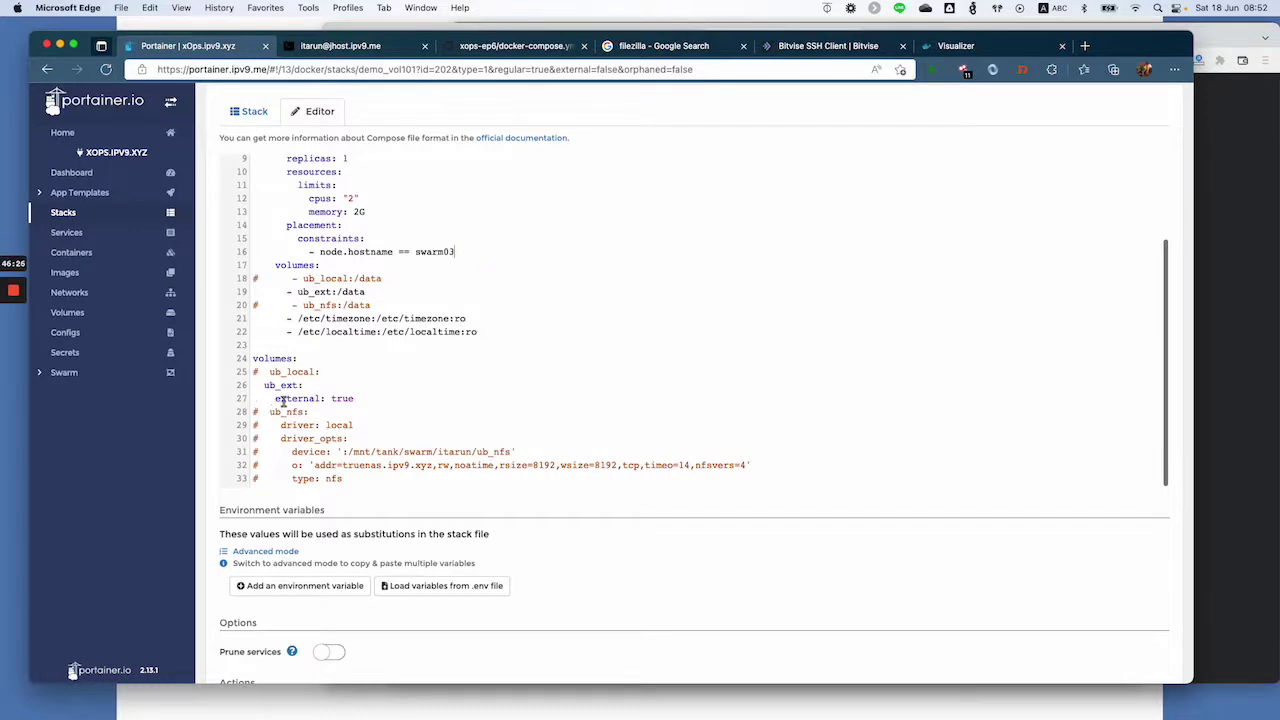
- Update the stack with the edited compose file and refresh its details to check the service tasks
scroll(322, 392, down, 4)
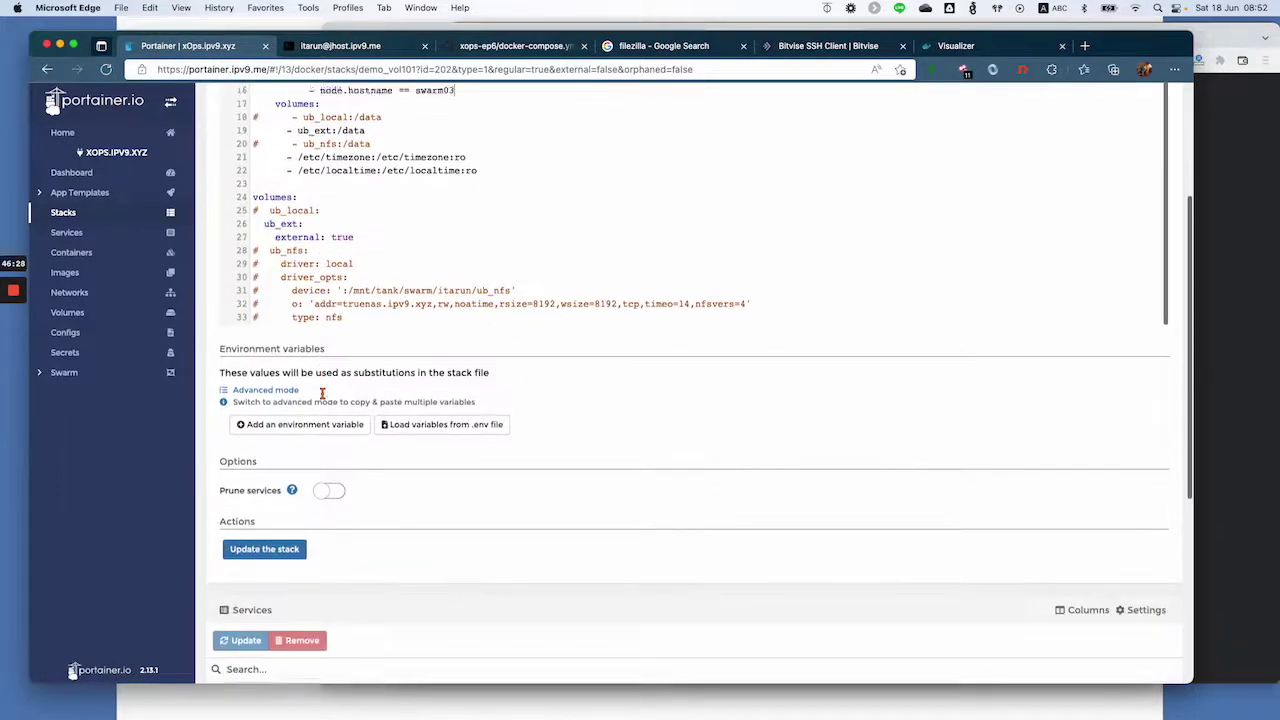
click(280, 547)
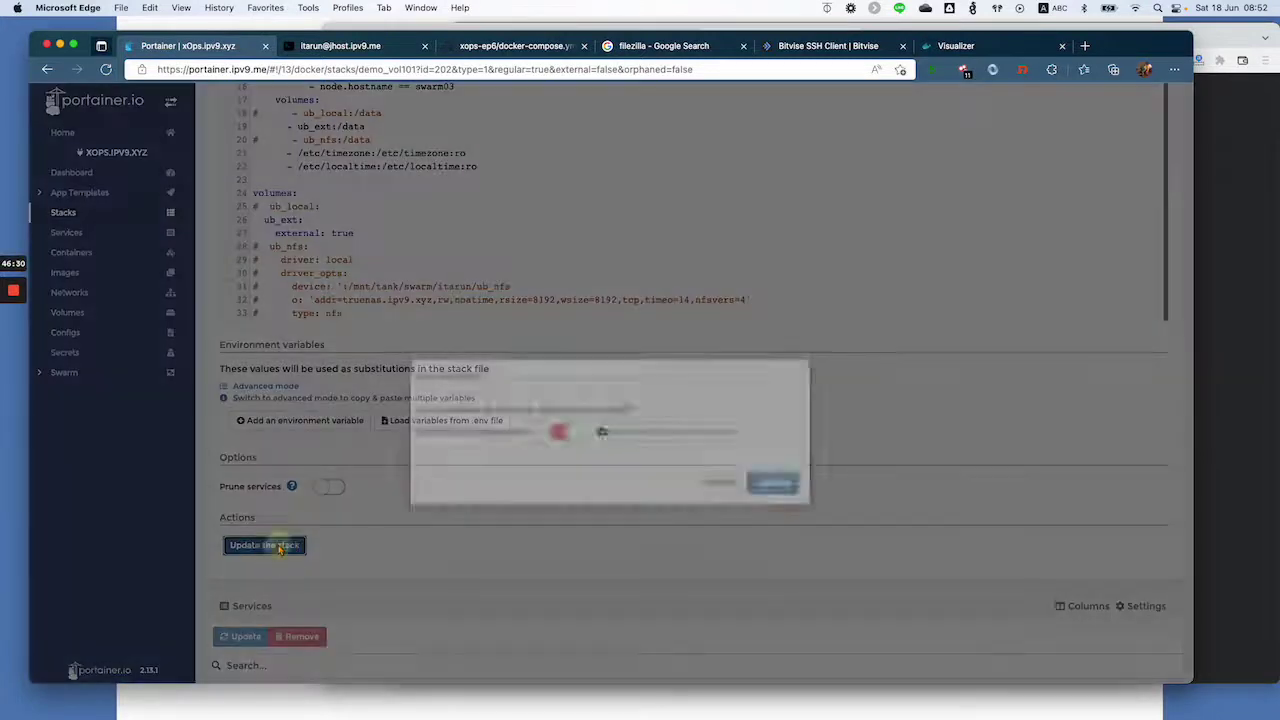
click(772, 509)
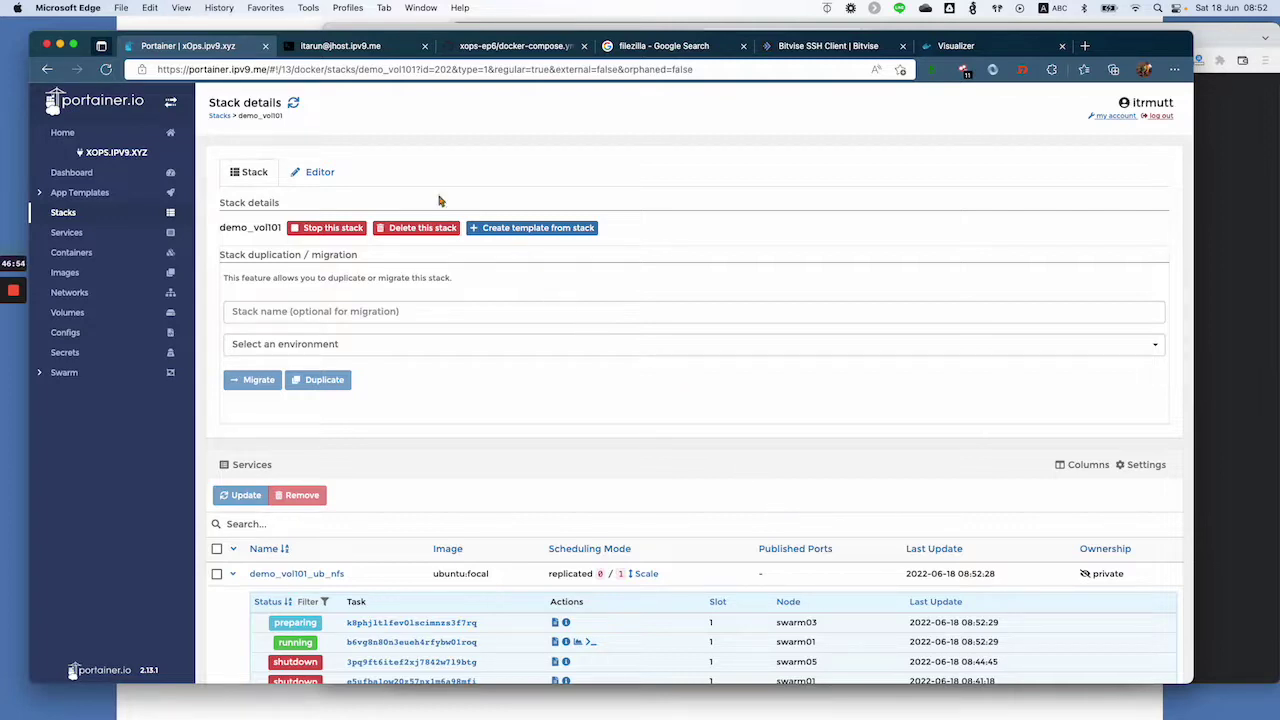
click(295, 108)
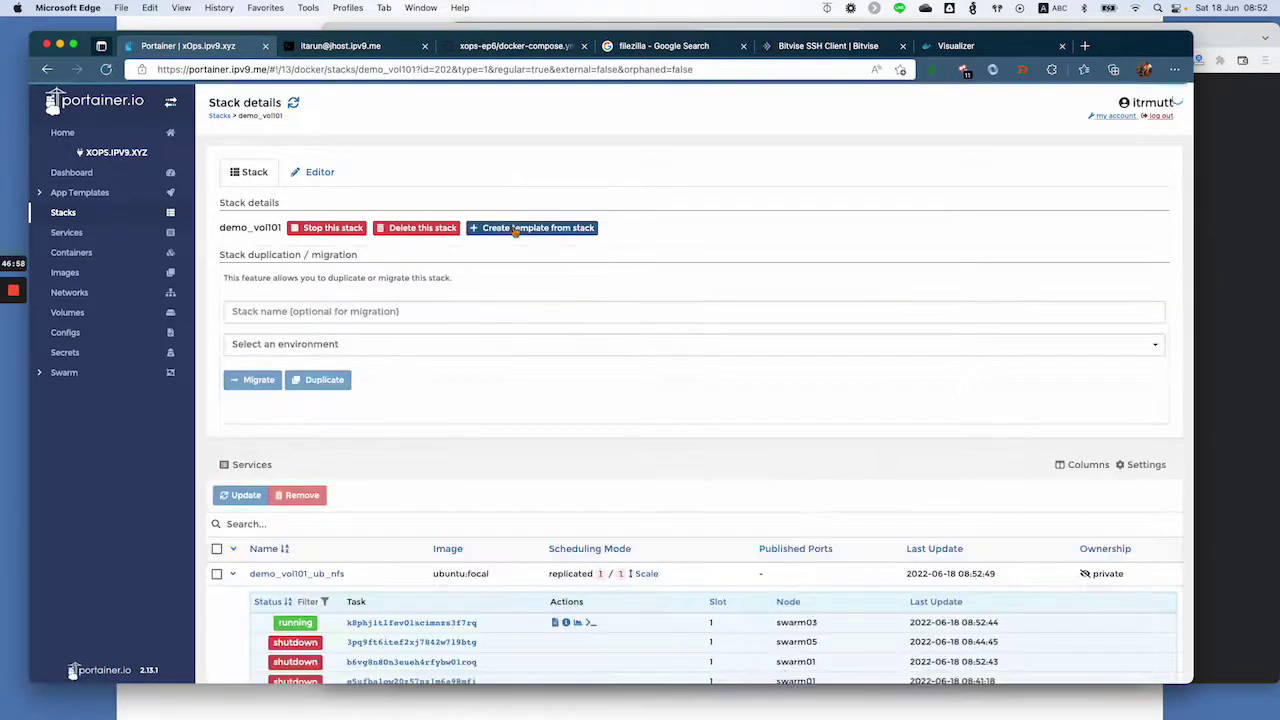
scroll(530, 235, down, 4)
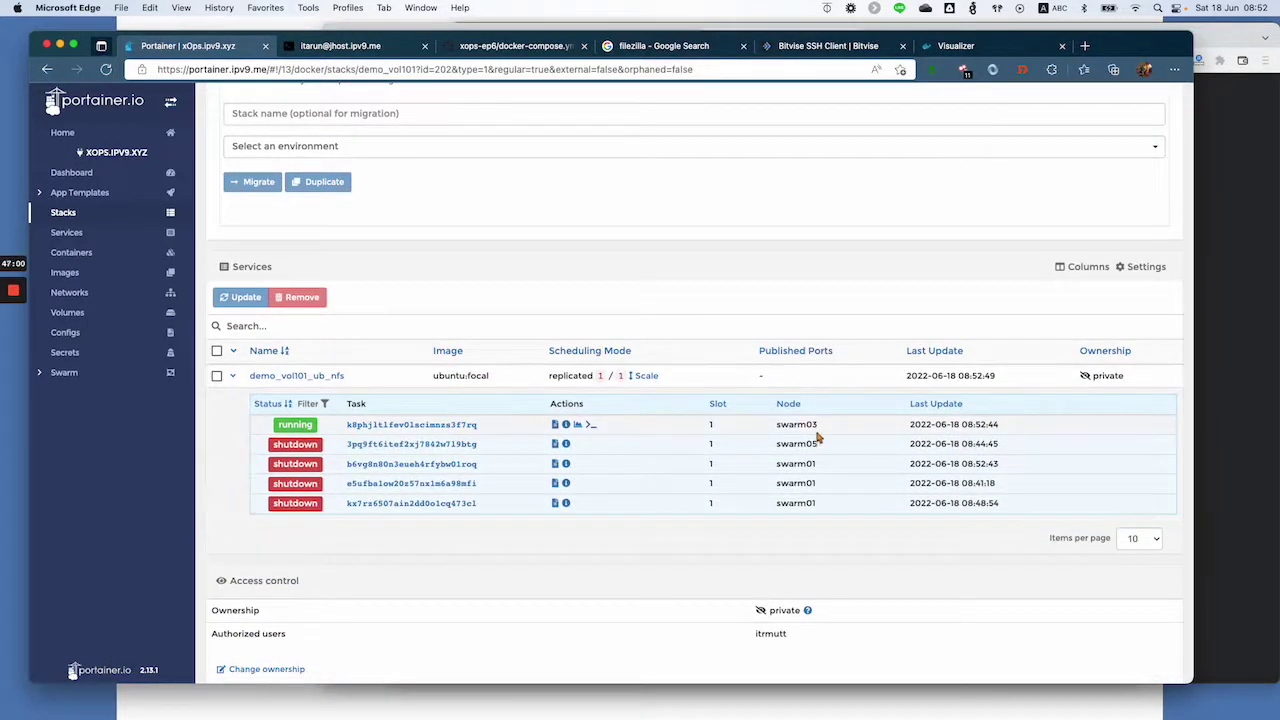
- Open a bash console in the running task on swarm03 and run df -h and ls -l
click(590, 424)
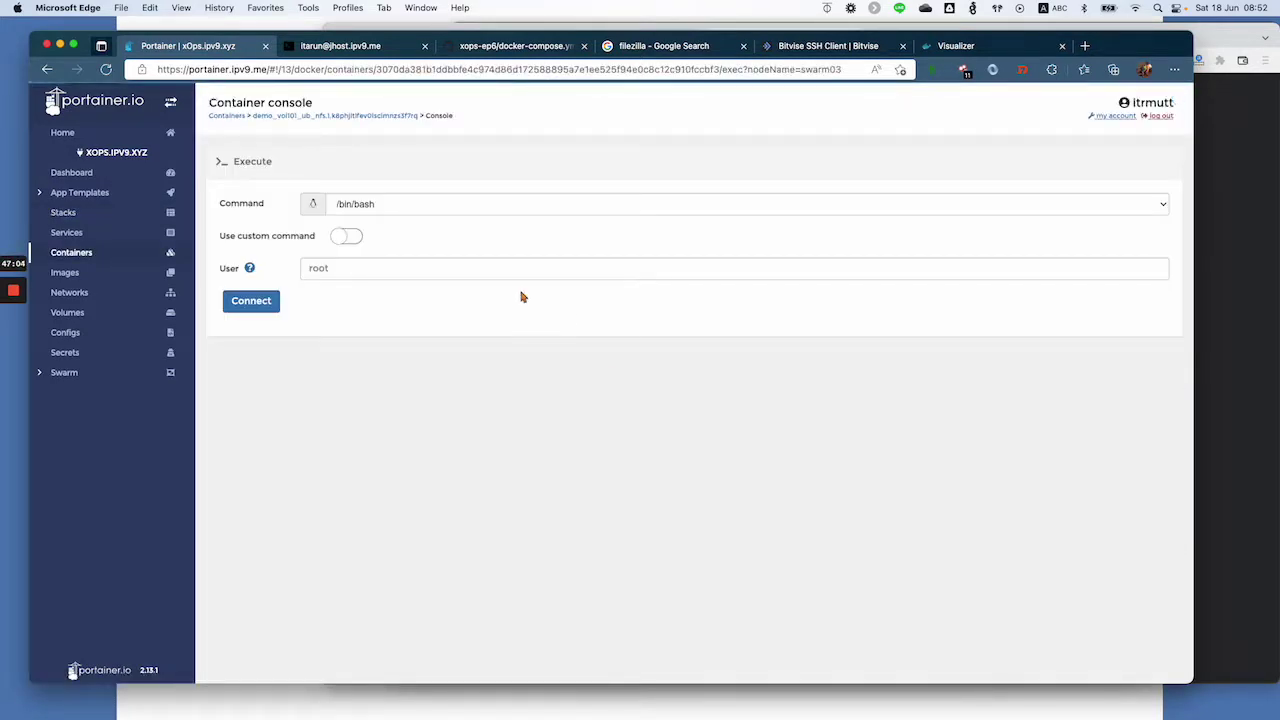
click(251, 300)
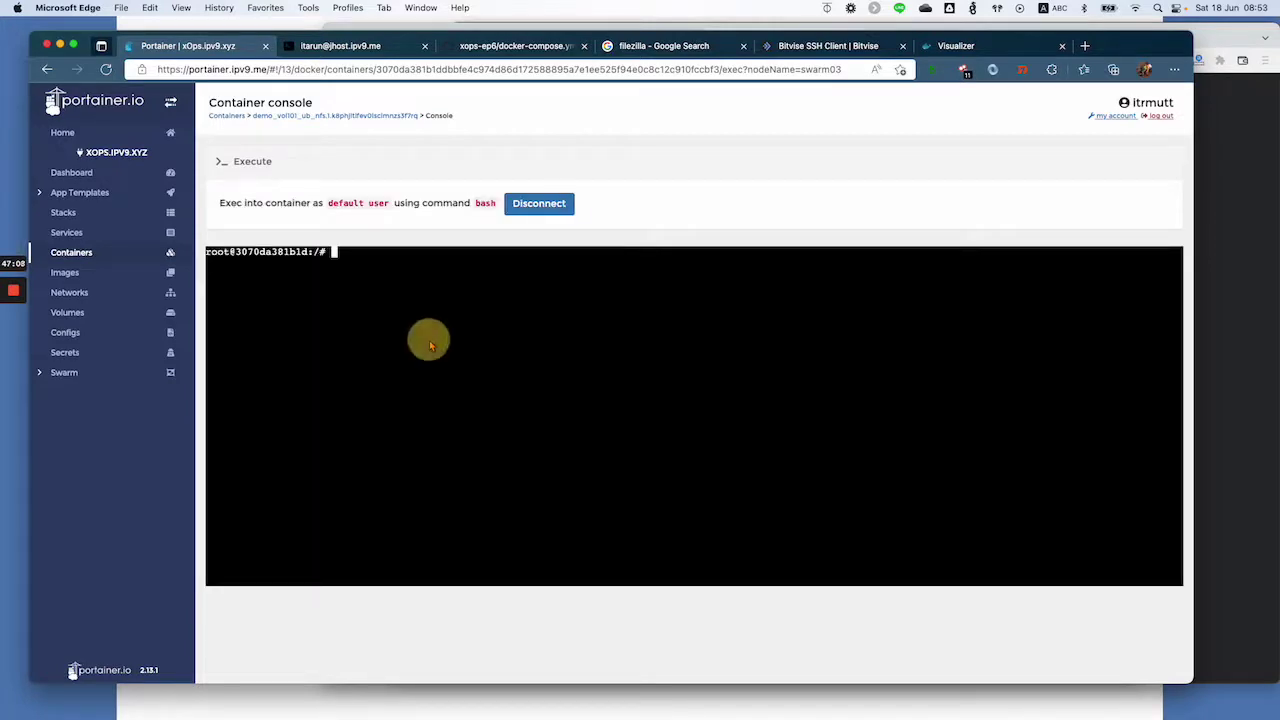
text(df -h)
key(Return)
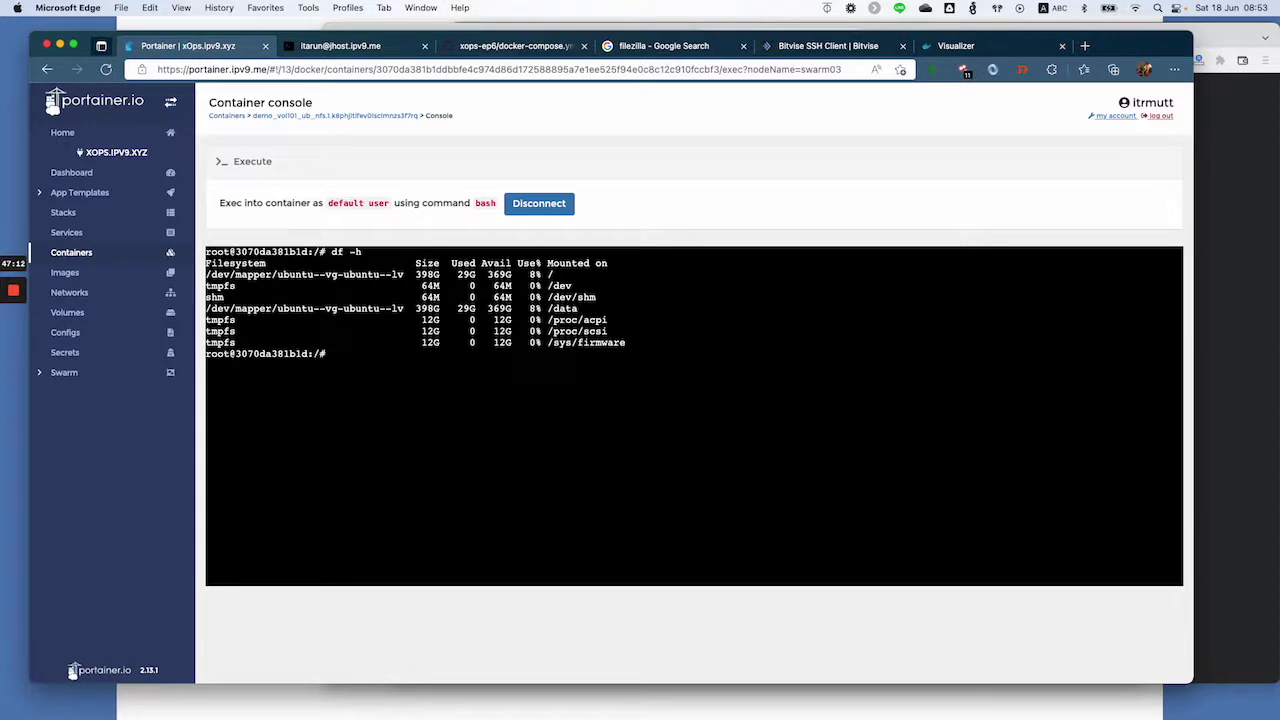
text(ls -l)
key(Return)
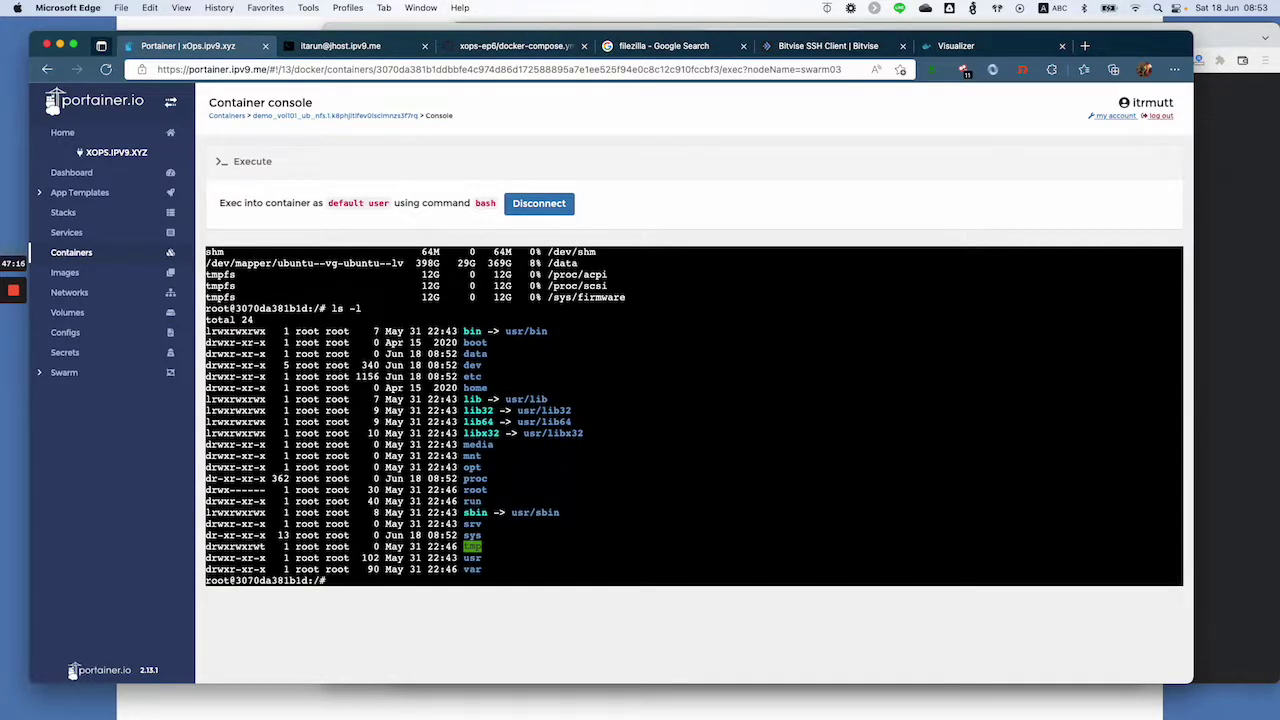
- Highlight the data directory's entry in the root directory listing to examine its details
click(487, 357)
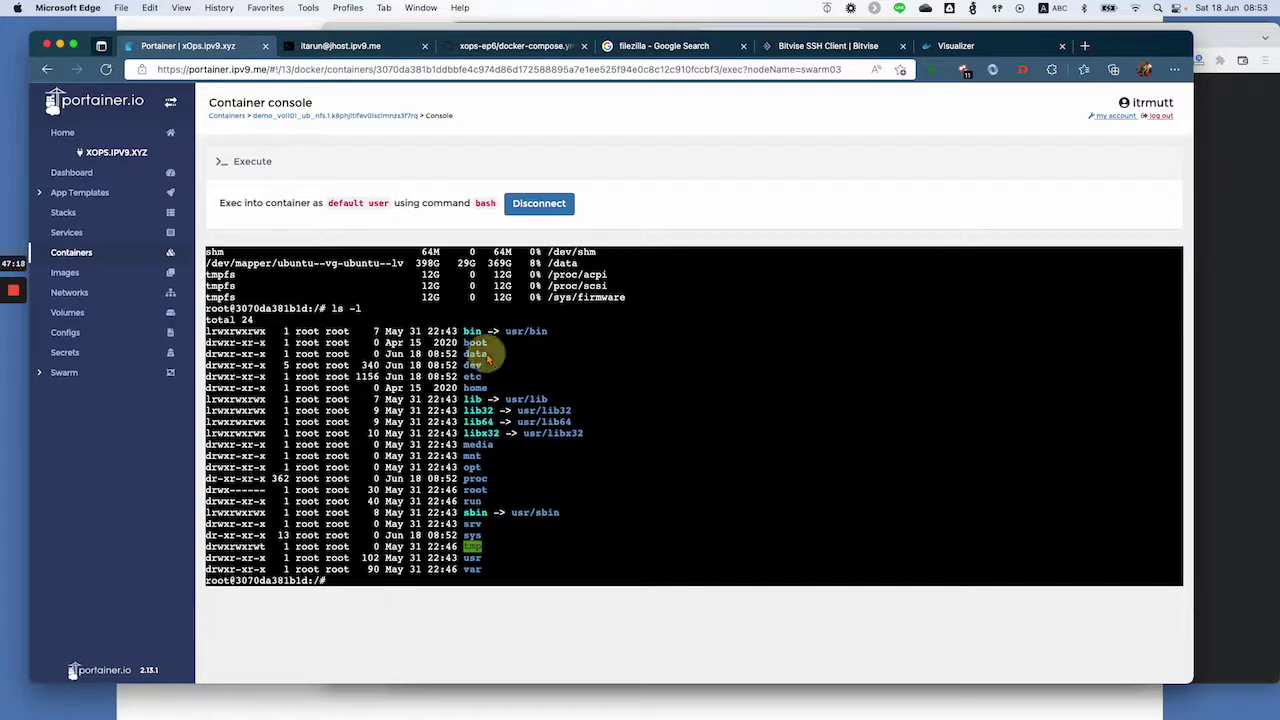
drag(487, 357, 368, 367)
drag(338, 366, 300, 356)
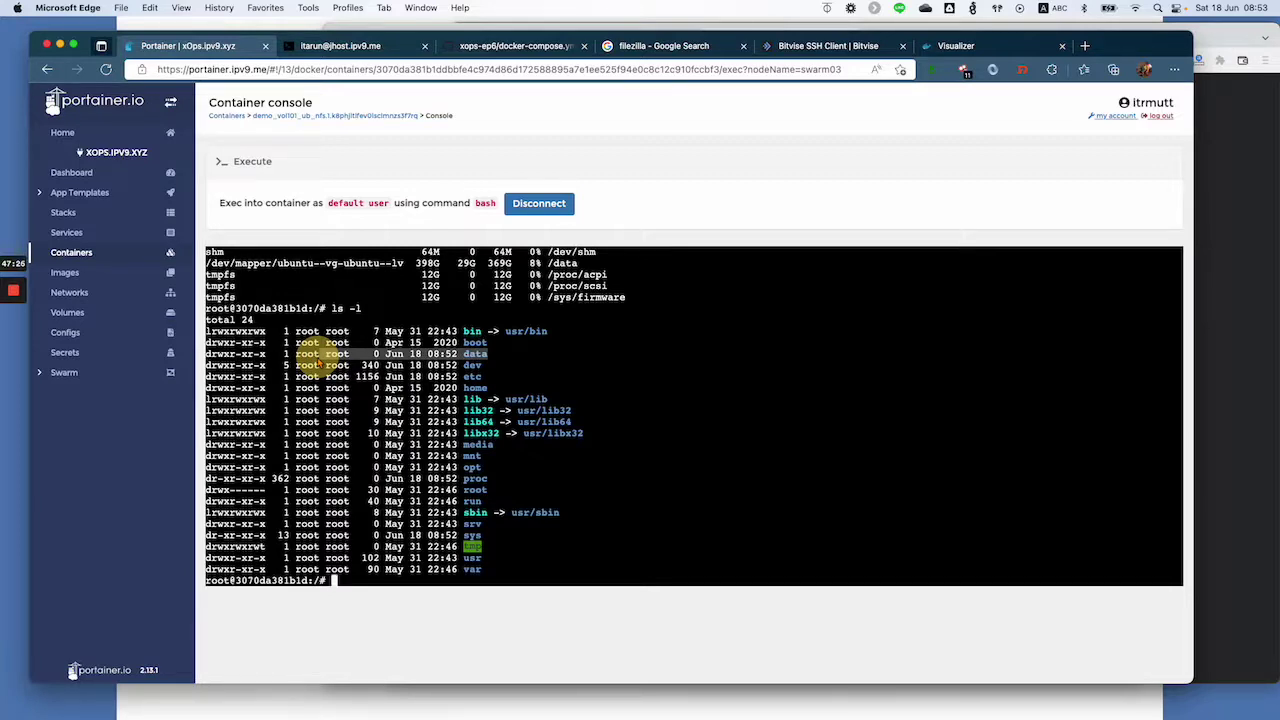
drag(317, 359, 351, 361)
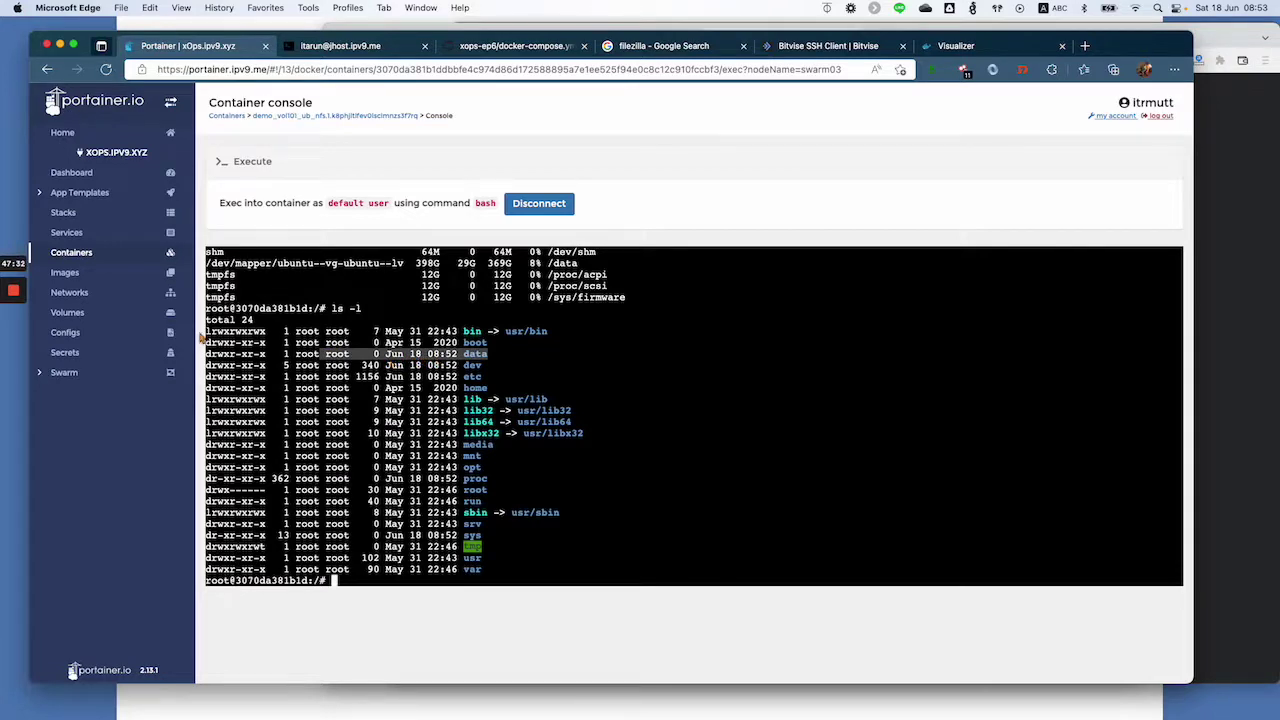
- Create a volume named ub_ext2 with the local driver on node swarm07
click(90, 320)
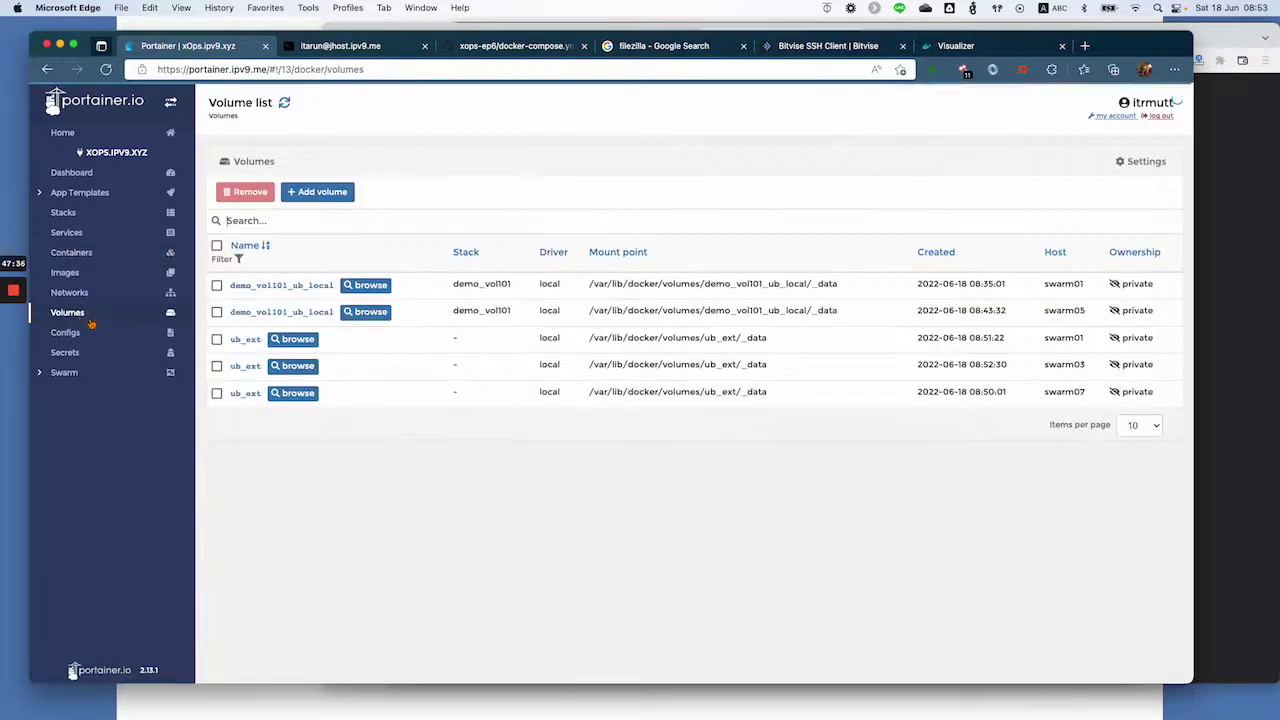
click(324, 196)
click(335, 169)
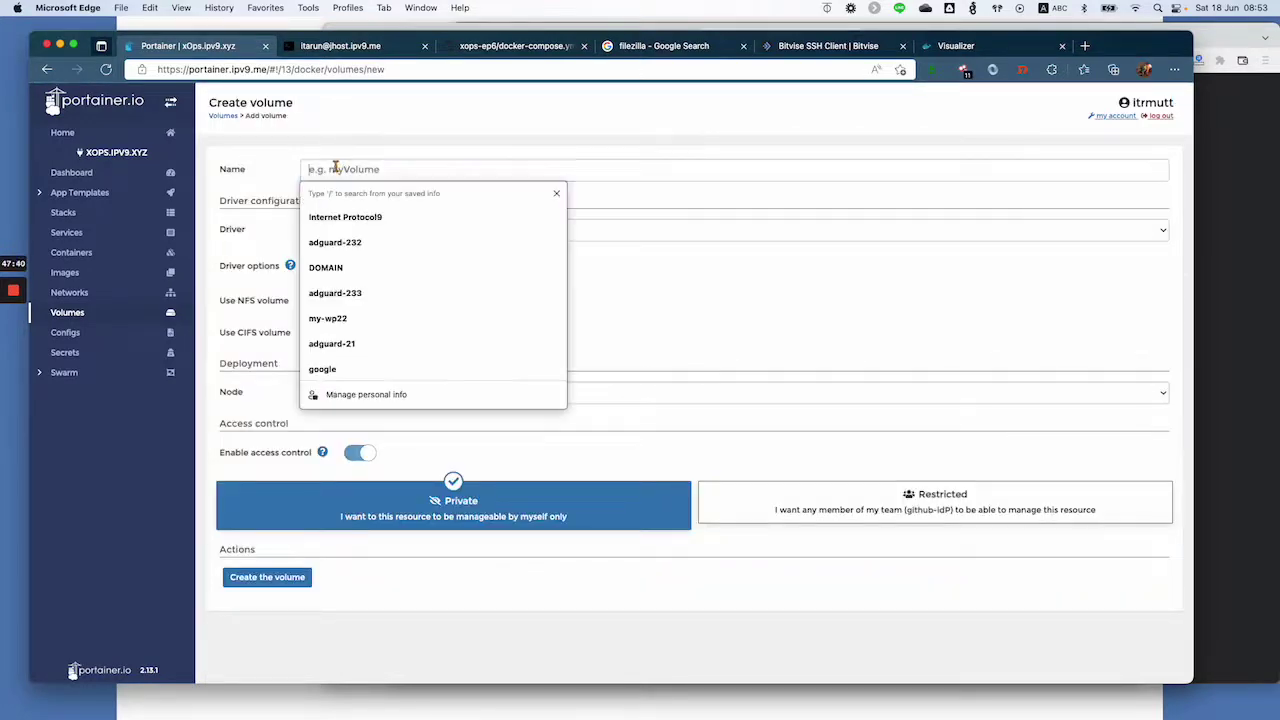
text(u)
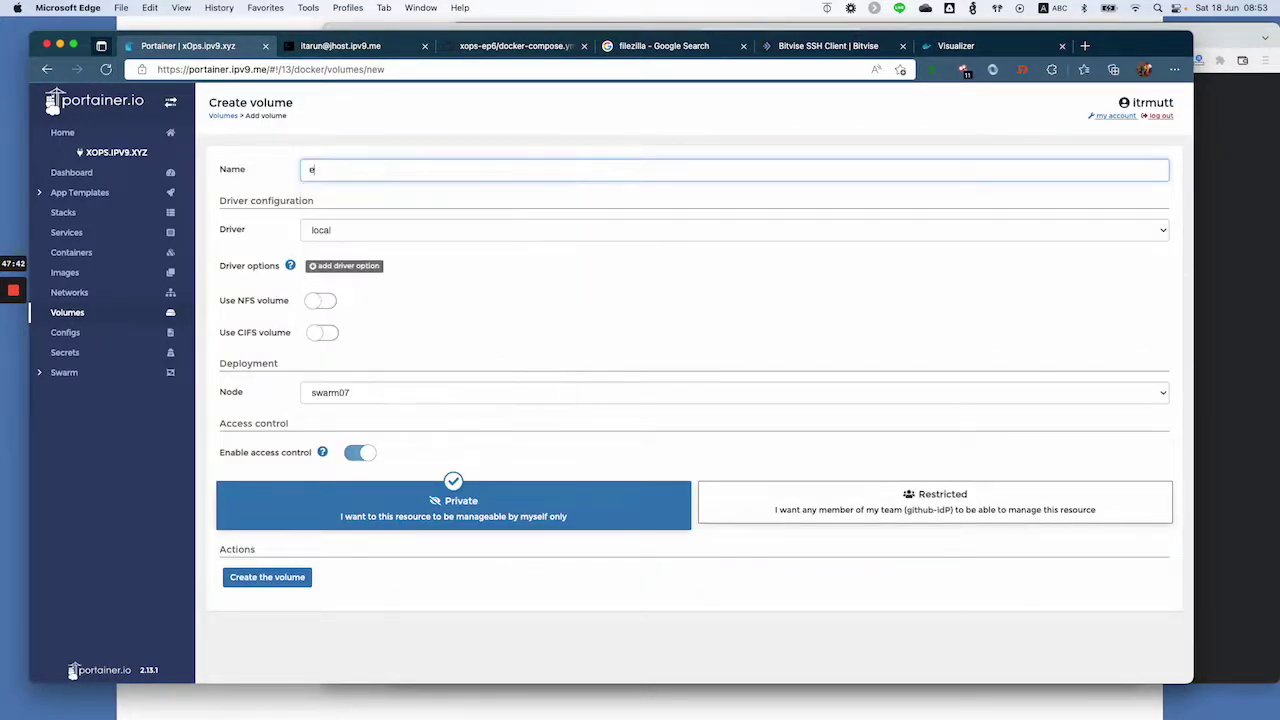
key(BackSpace)
text(ub_)
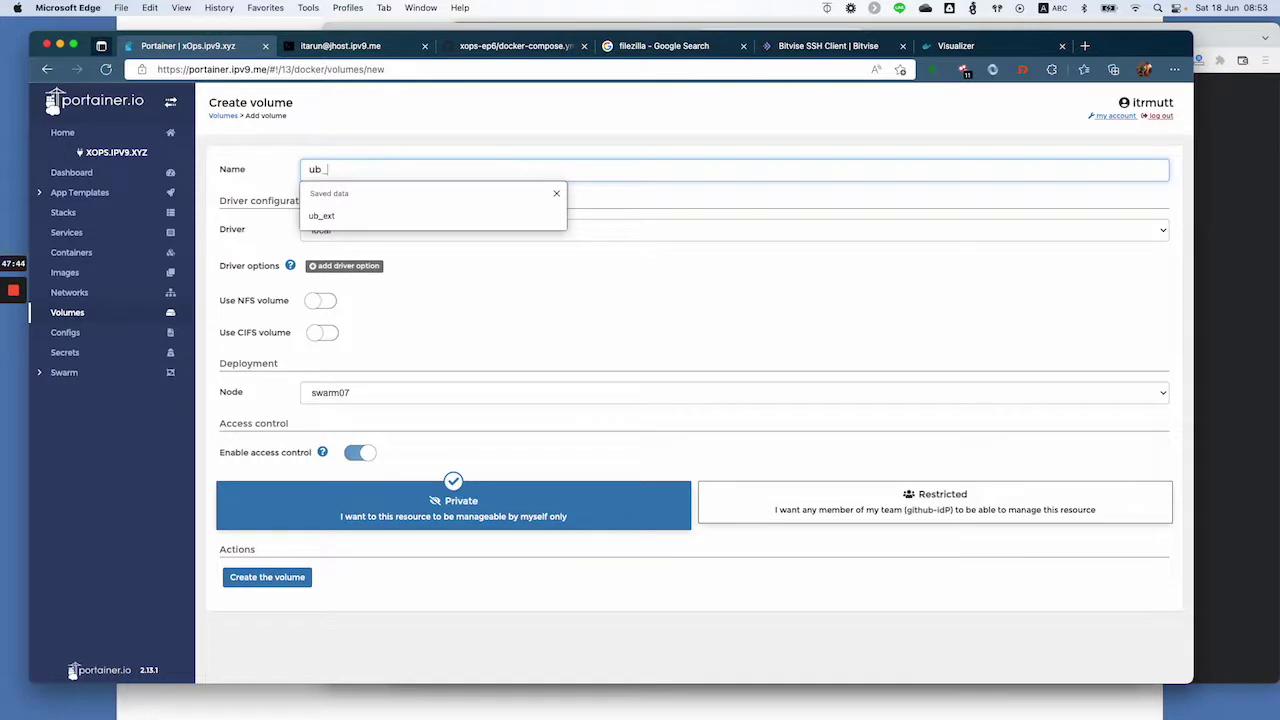
text(ext2)
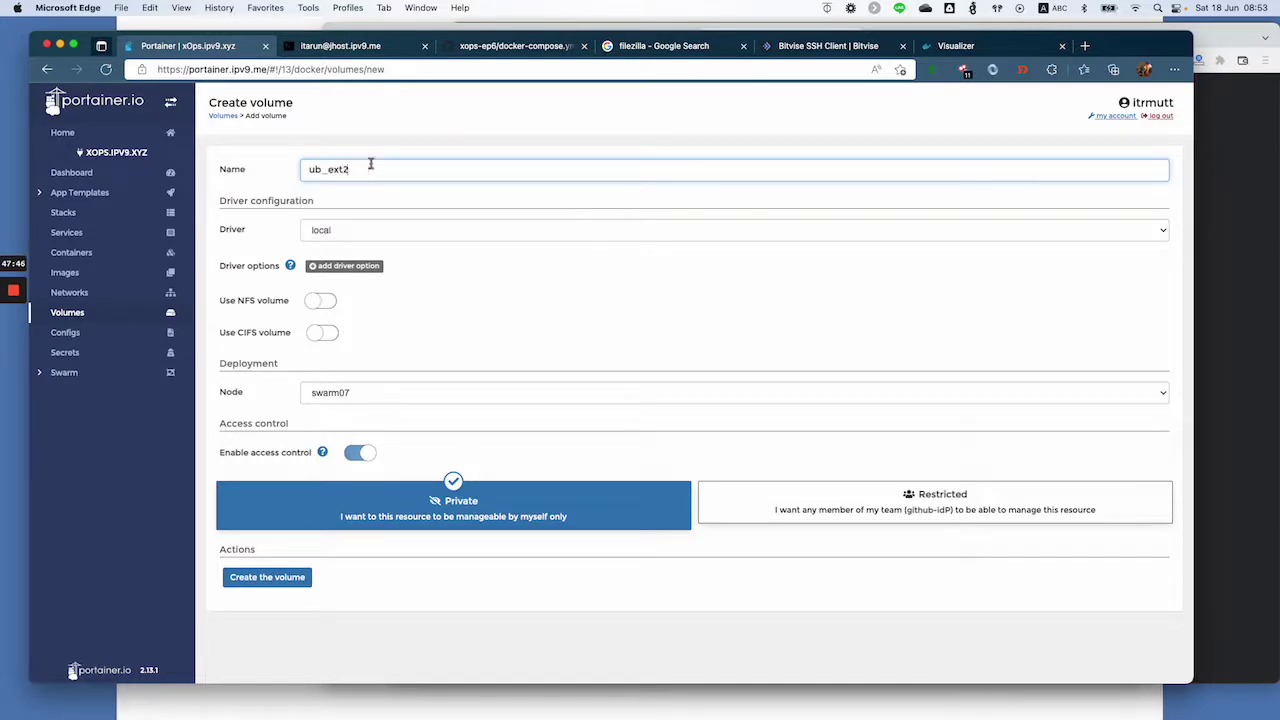
click(367, 394)
click(367, 392)
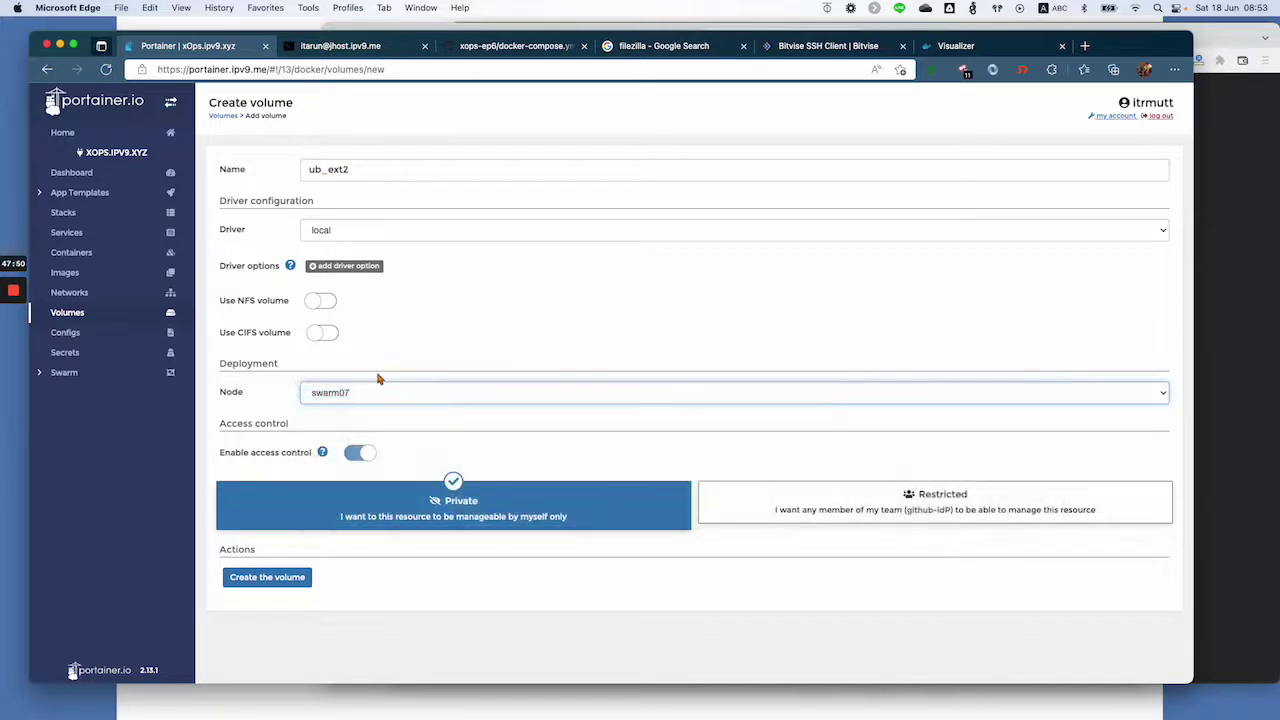
click(288, 580)
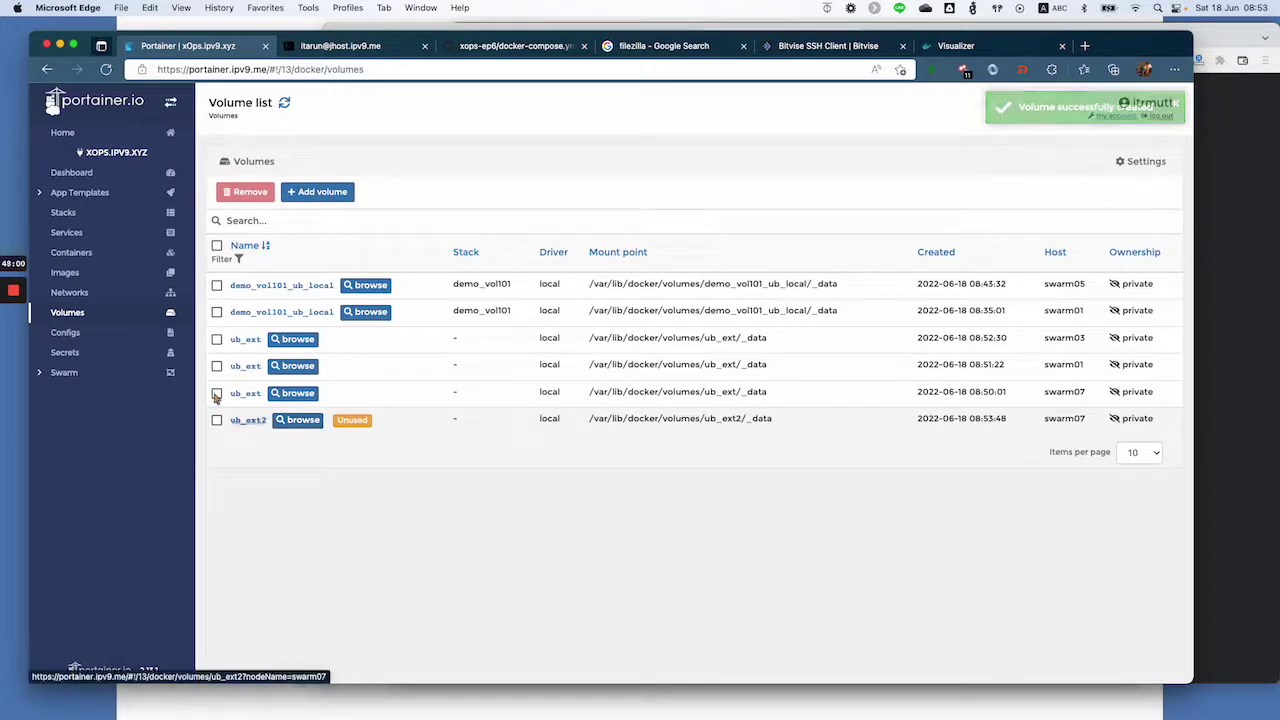
- In the demo_vol101 compose file, change ub_ext to ub_ext2 in both the service's /data mount and the external volume definition
click(65, 212)
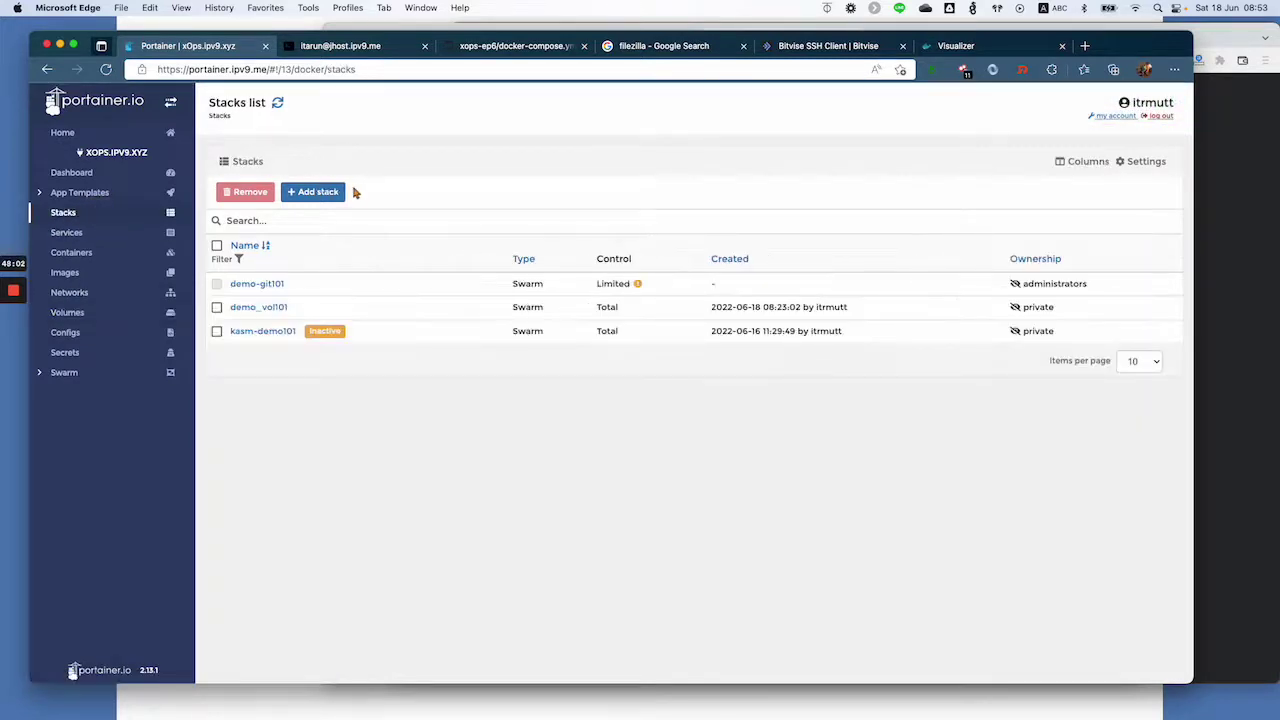
click(262, 307)
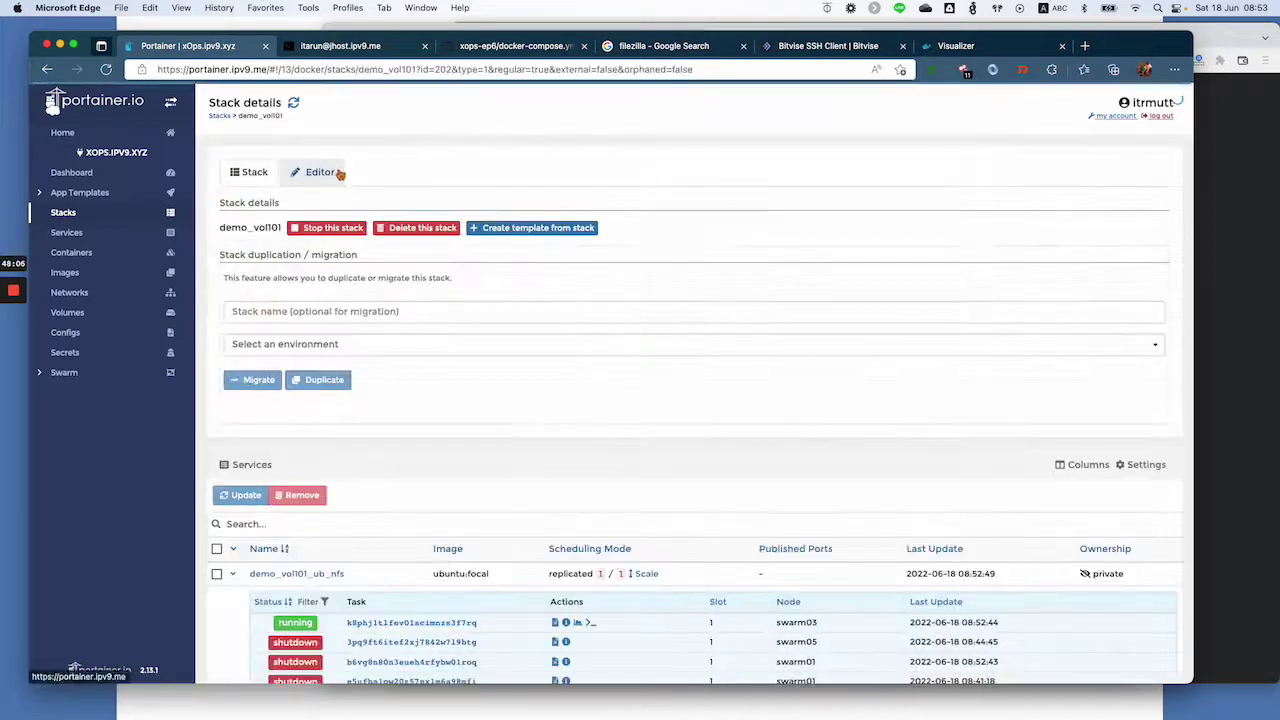
click(320, 172)
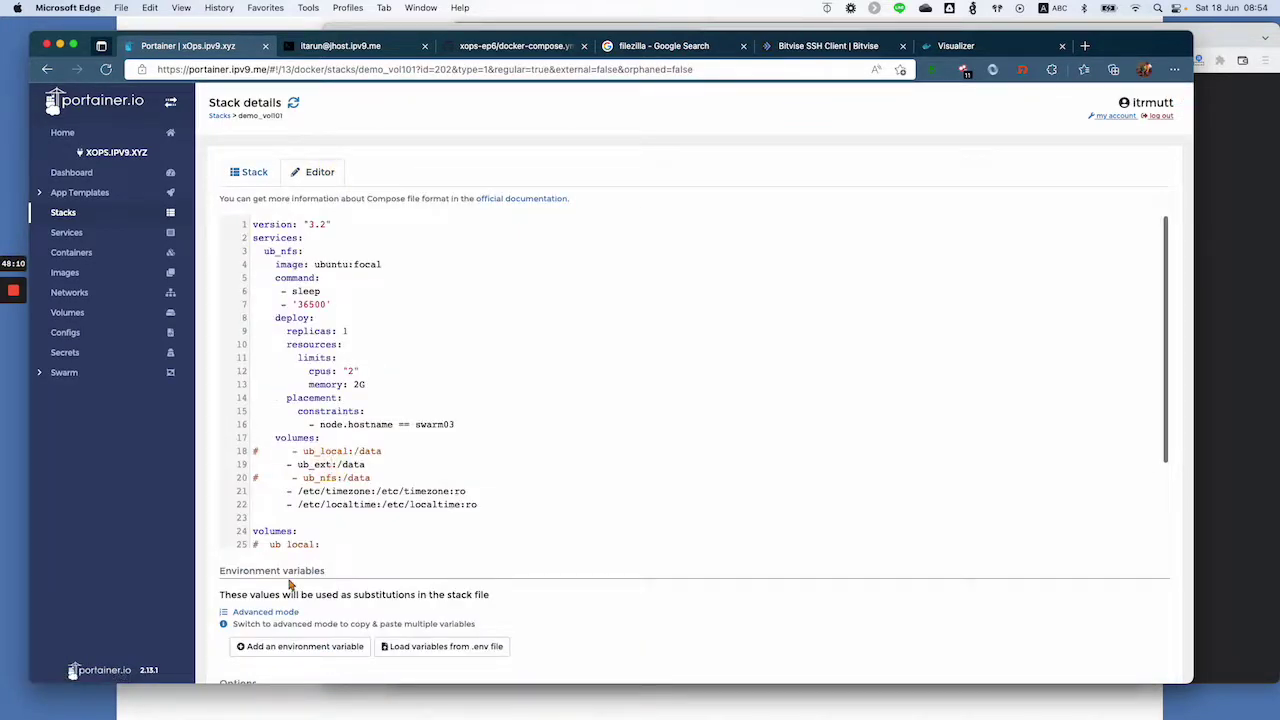
text(2)
key(Down)
key(Down)
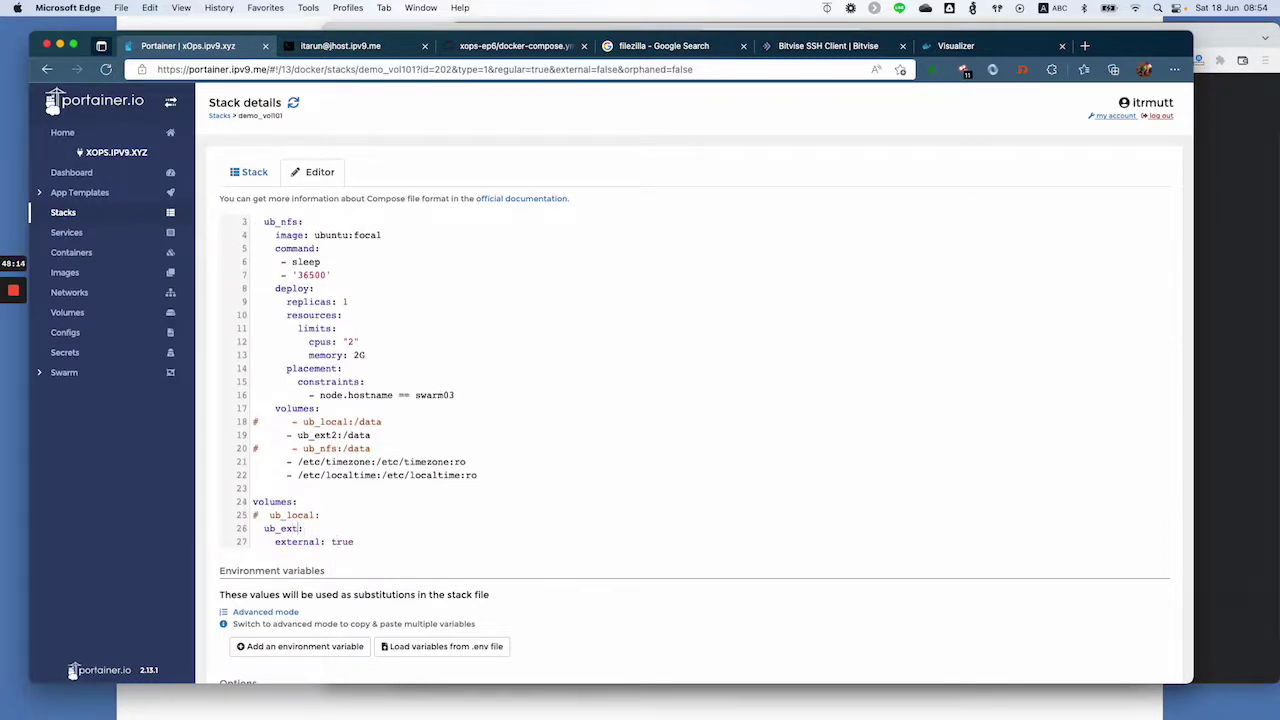
text(2)
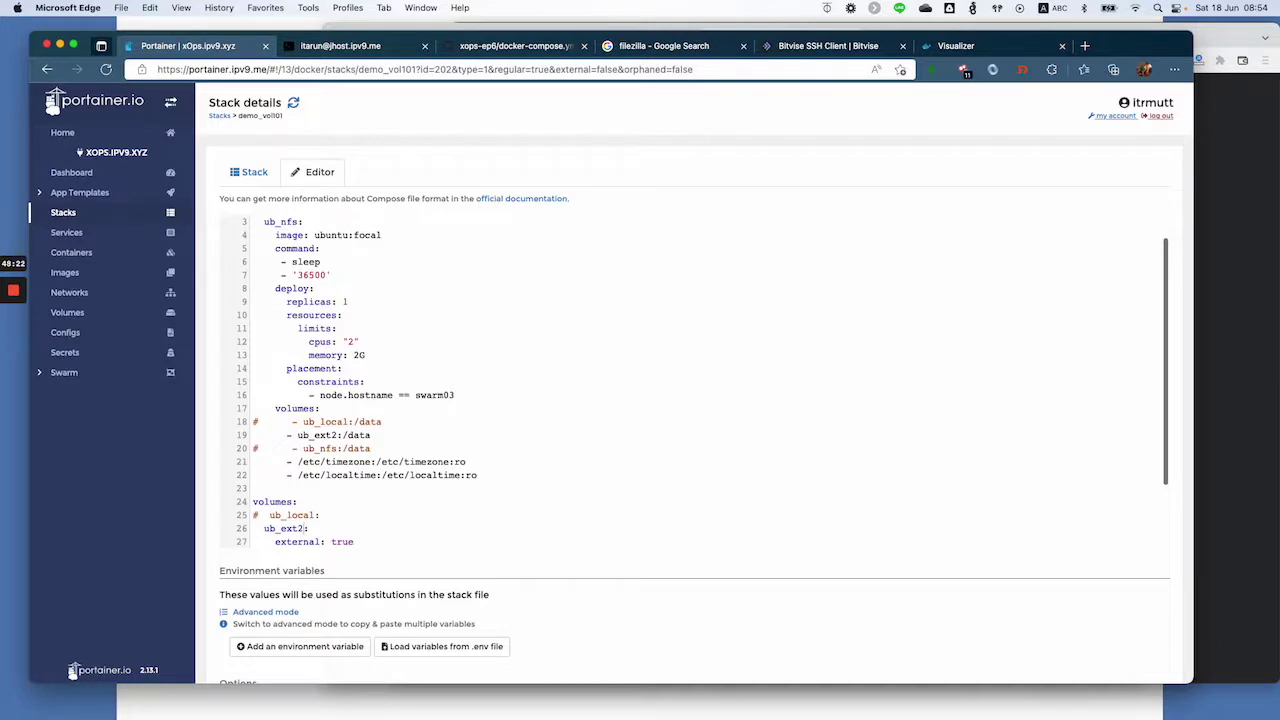
- Update the stack to use ub_ext2 and refresh its details to check the service tasks
scroll(469, 542, down, 3)
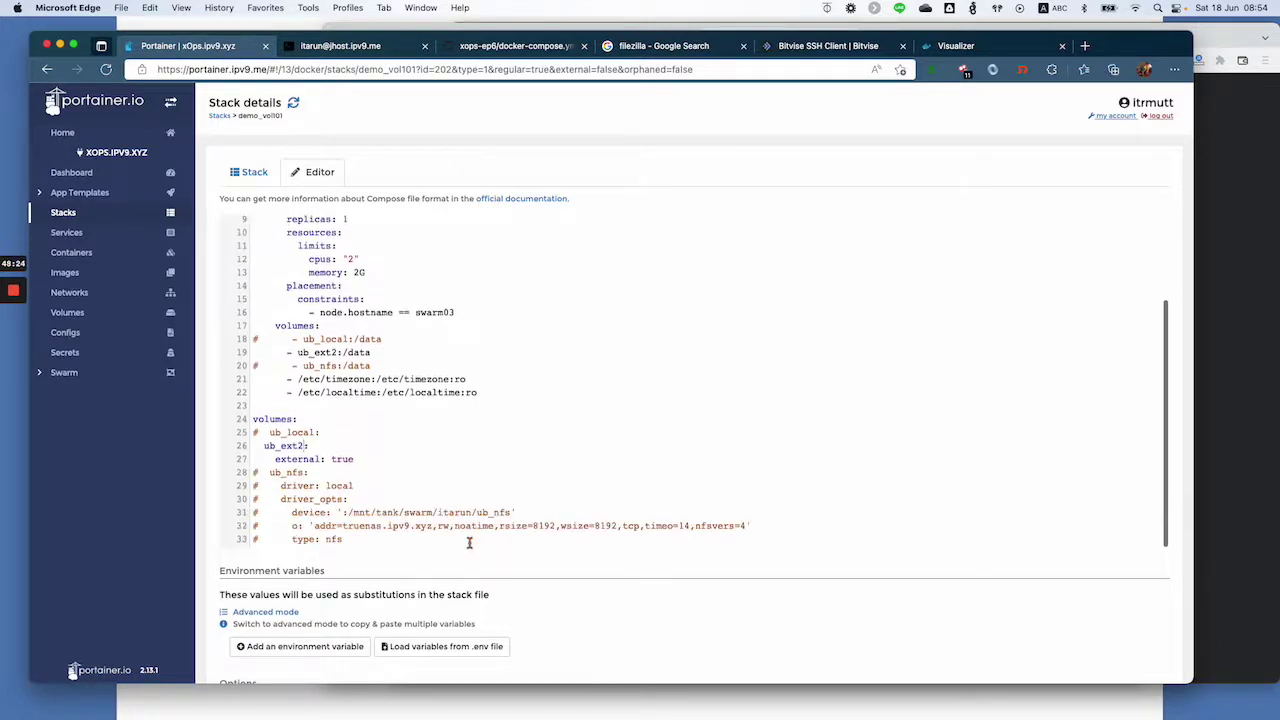
scroll(469, 542, down, 3)
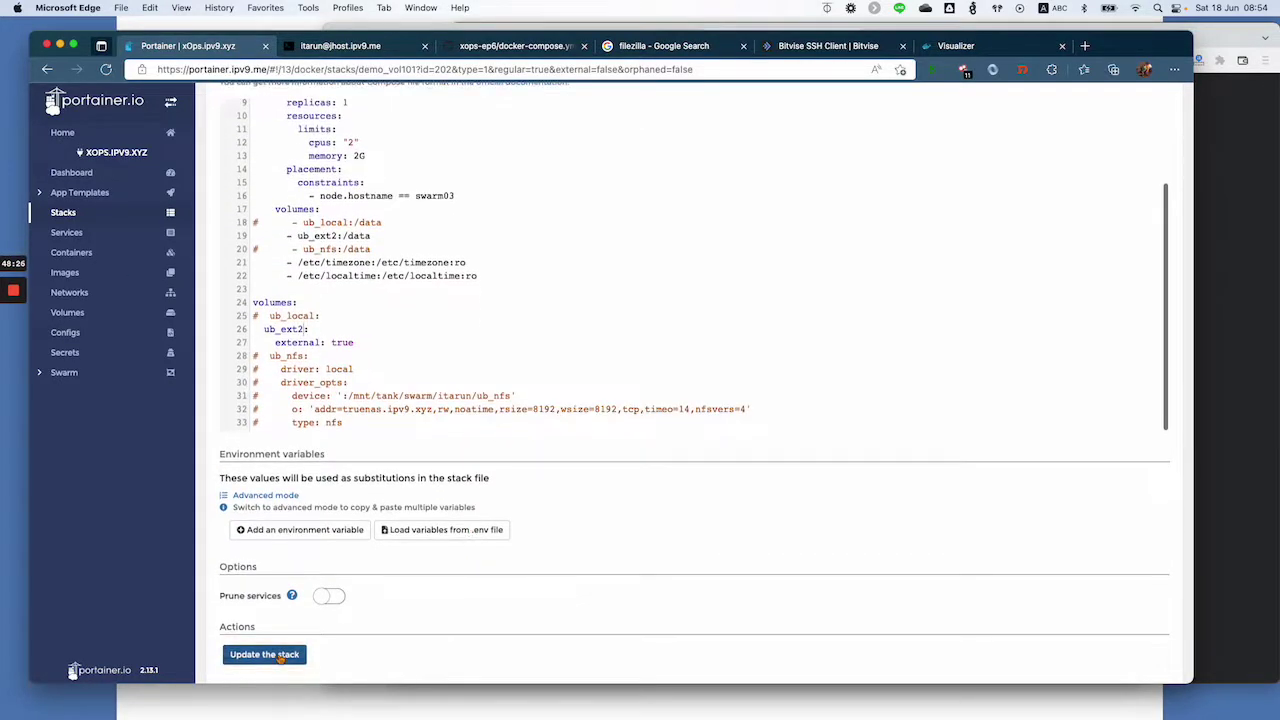
click(280, 658)
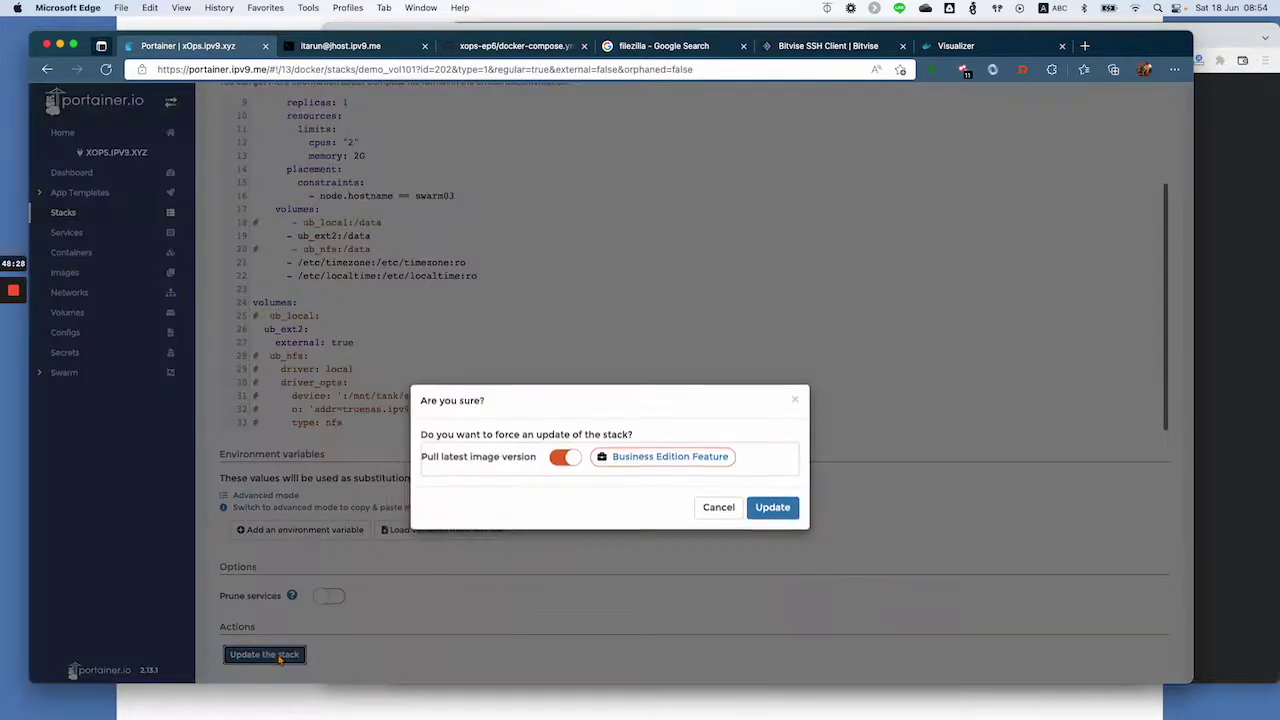
click(778, 509)
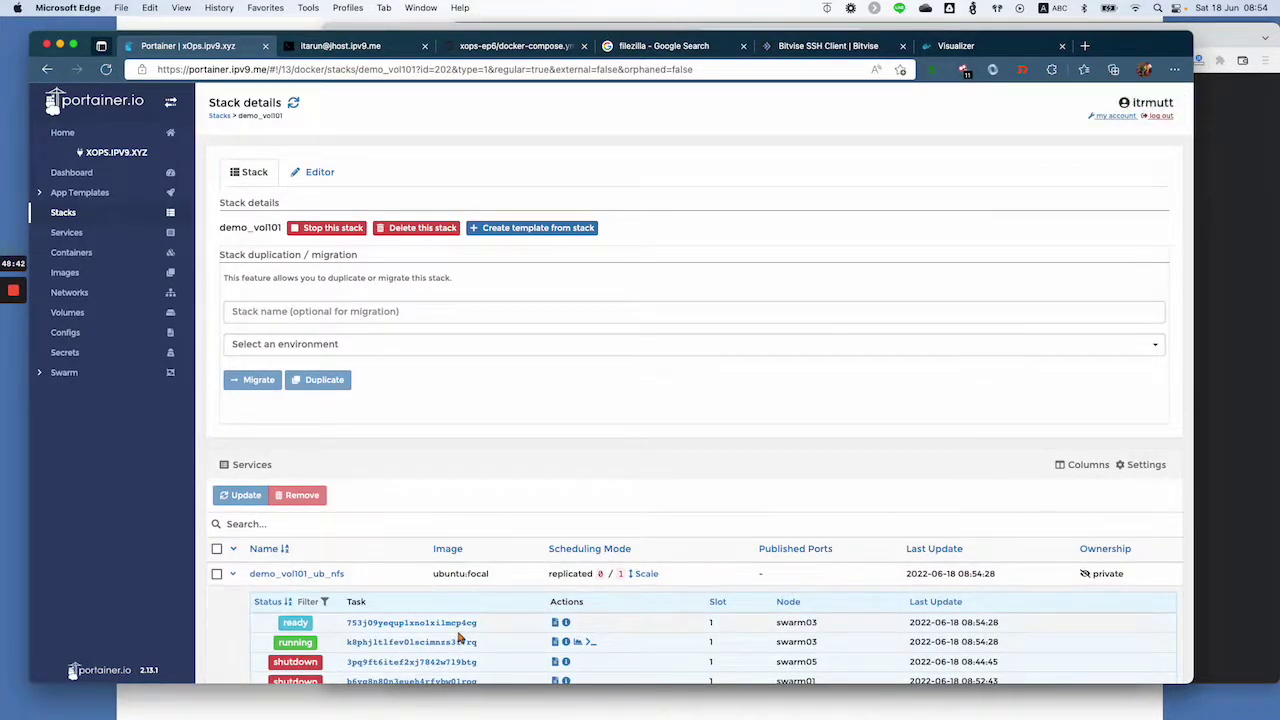
scroll(460, 638, down, 2)
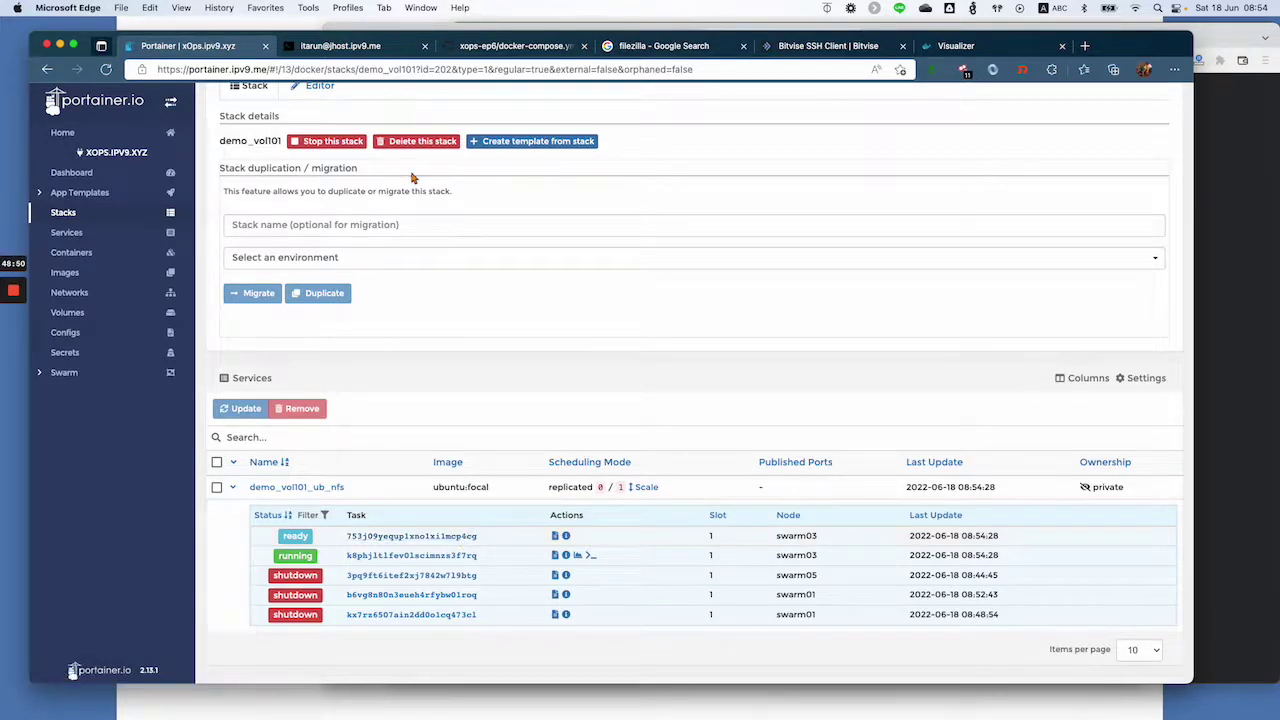
scroll(414, 171, up, 2)
click(293, 102)
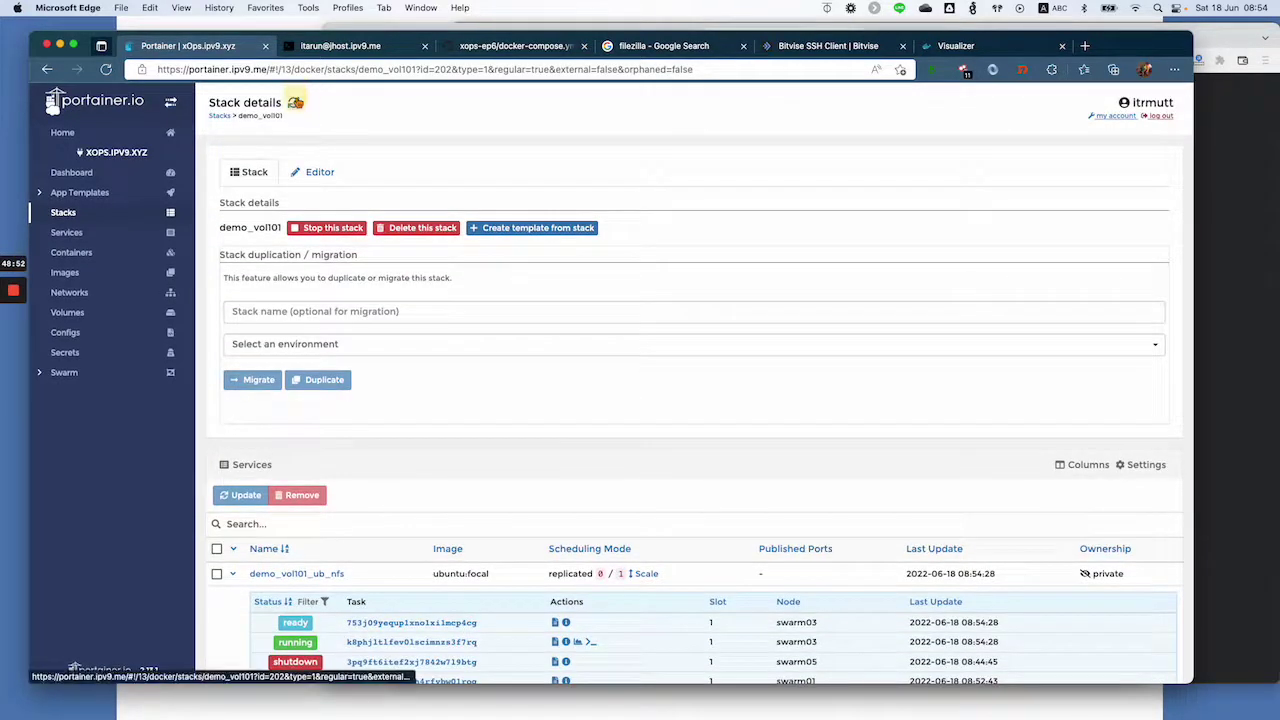
scroll(680, 437, down, 2)
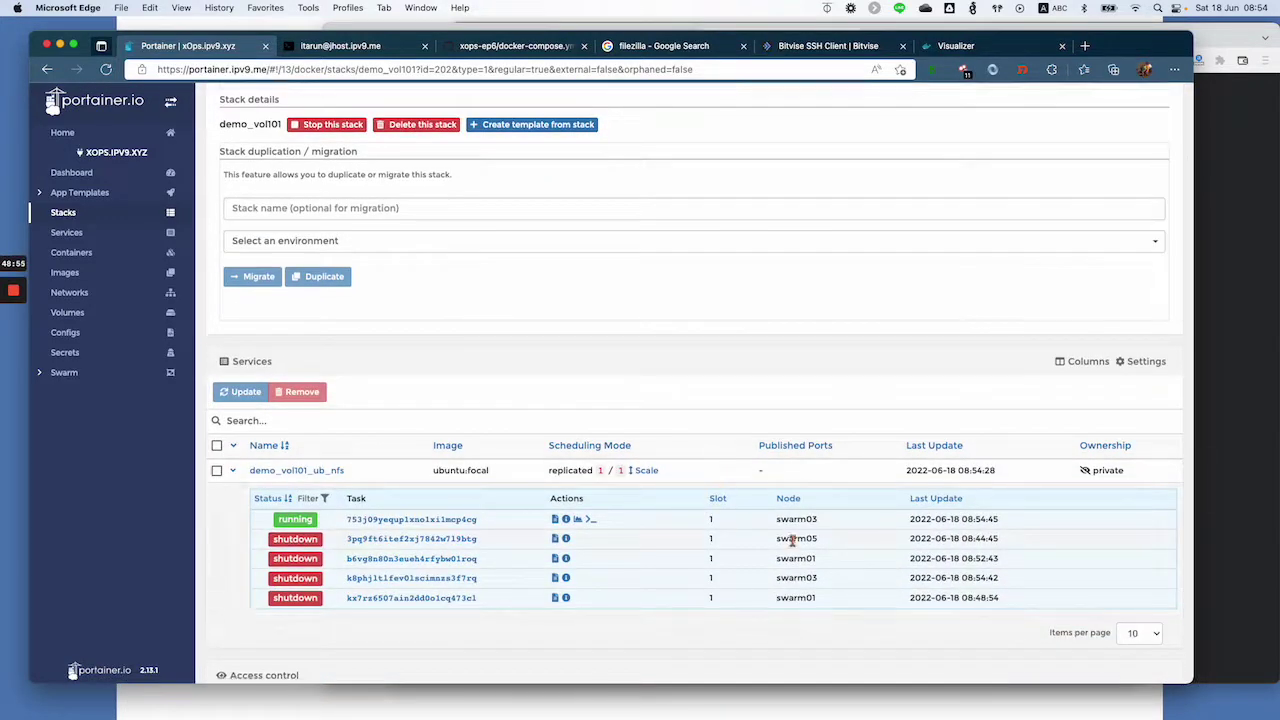
- Open a bash console in the running task on swarm03, list the root directory with ls -l, and change into data
click(592, 522)
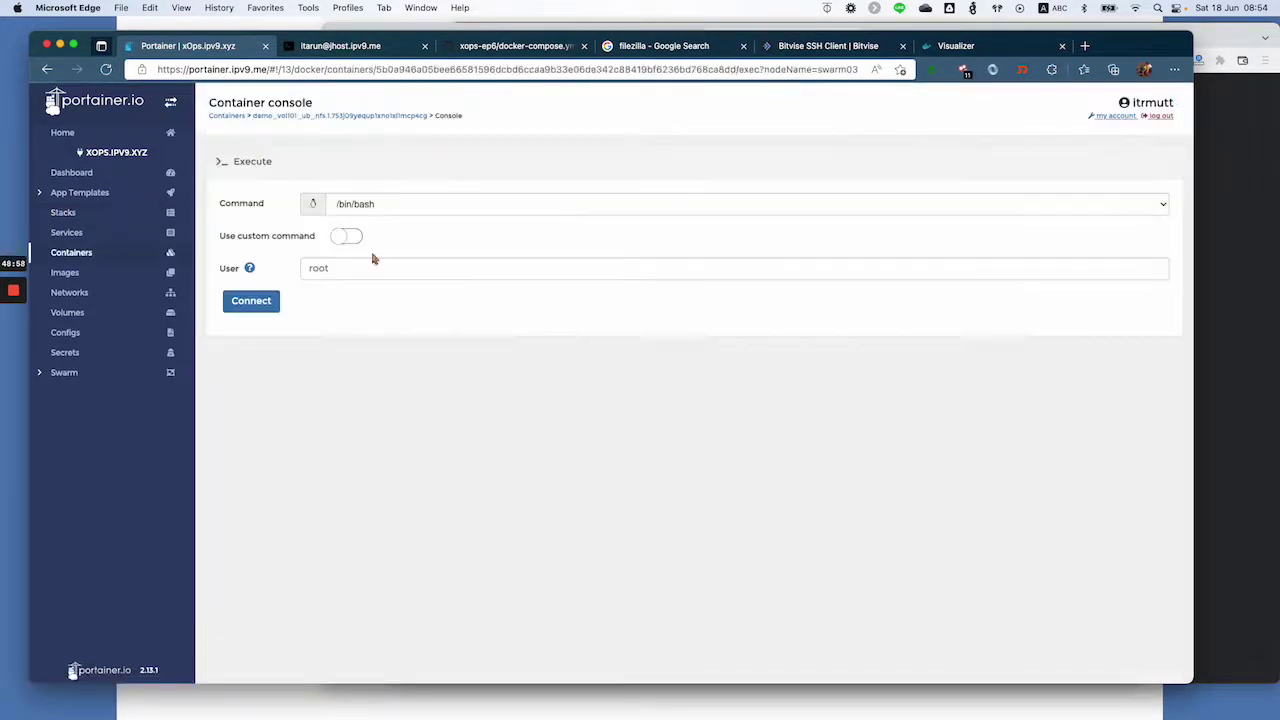
click(258, 303)
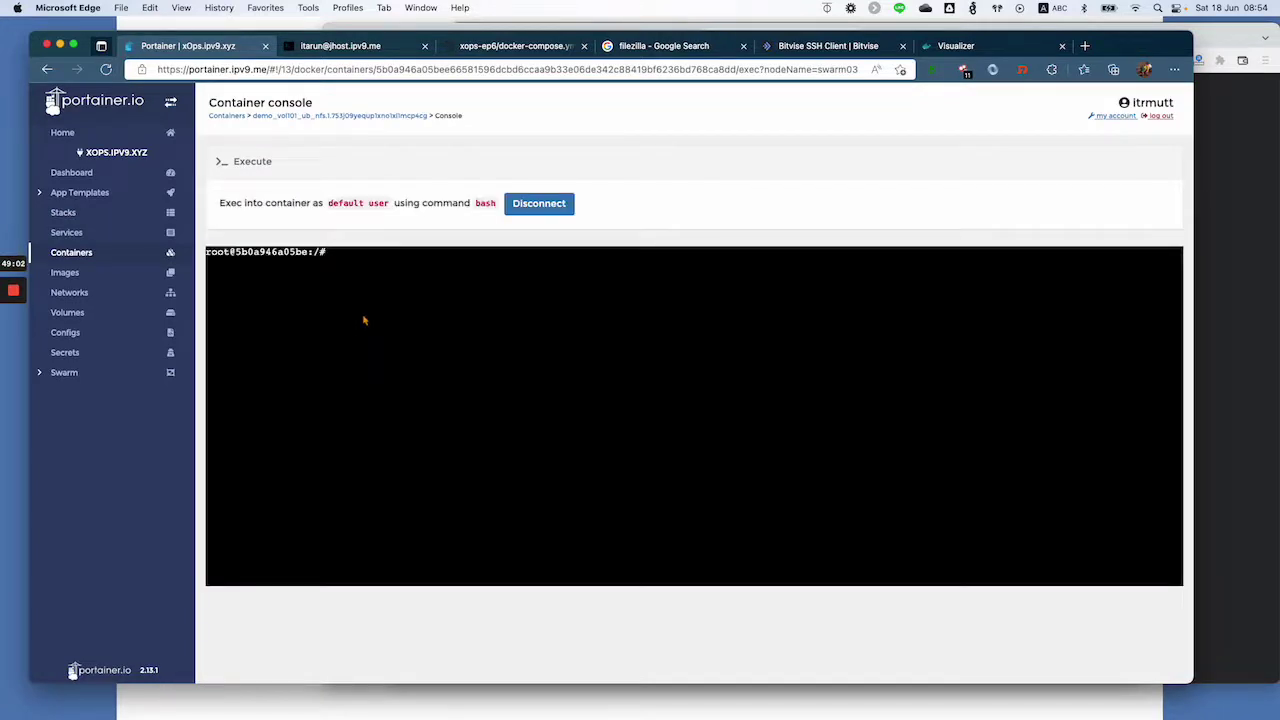
text(ls -l)
key(Return)
text(cd d)
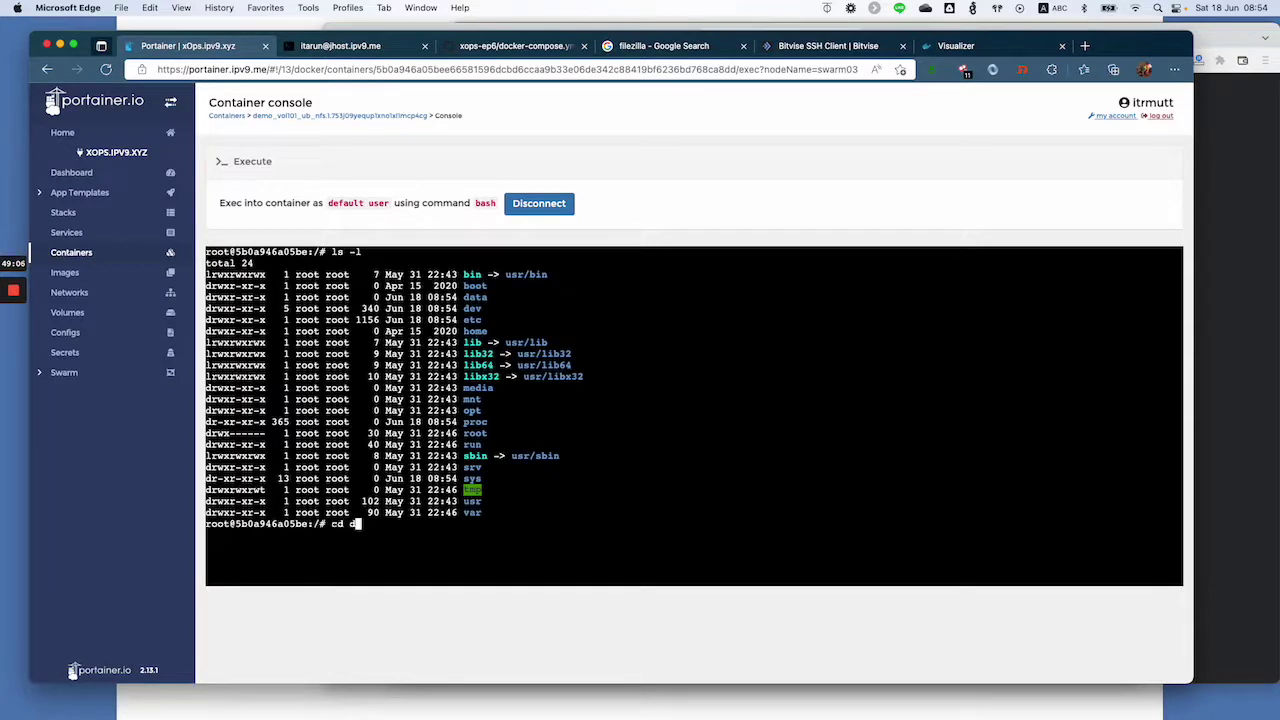
text(ata)
key(Return)
- Create empty files ext123, ext124, ext125 and ext126 in the data directory with touch, and list them with ls -l
text(t)
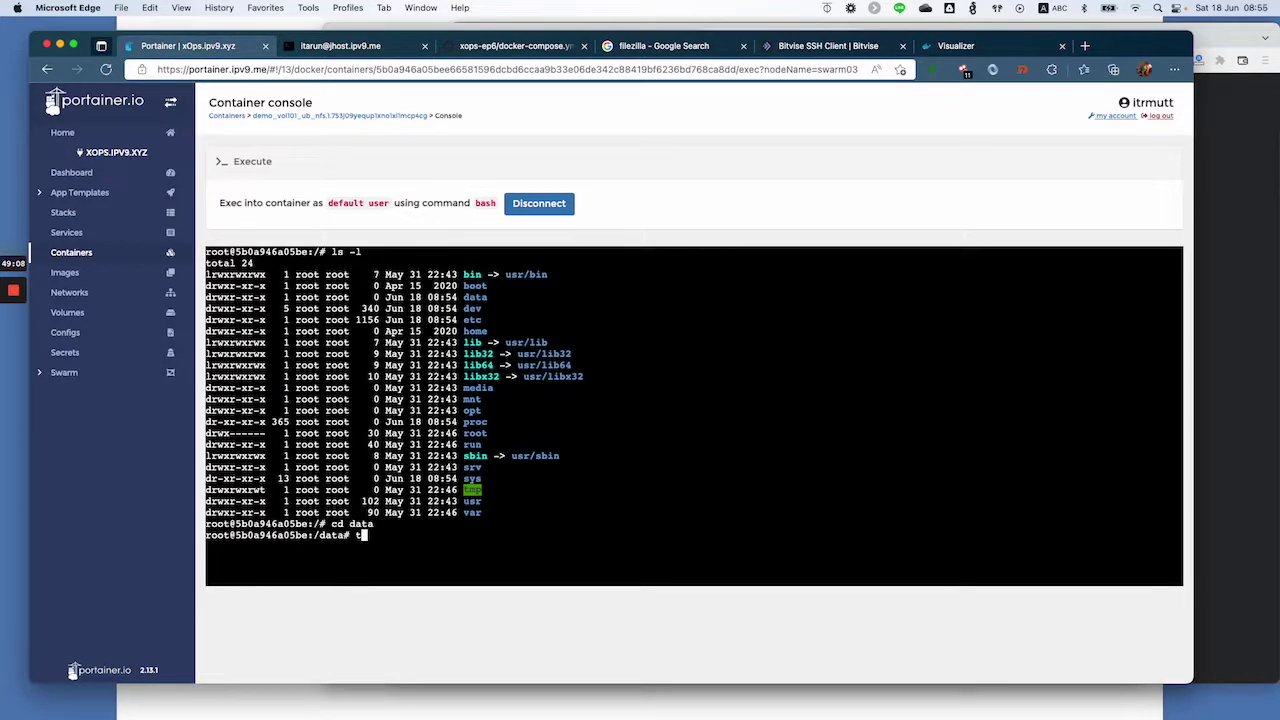
text(o)
text(uch )
text(e)
text(xt)
text(00)
key(BackSpace)
key(BackSpace)
text(123)
key(Return)
key(Up)
key(BackSpace)
text(4)
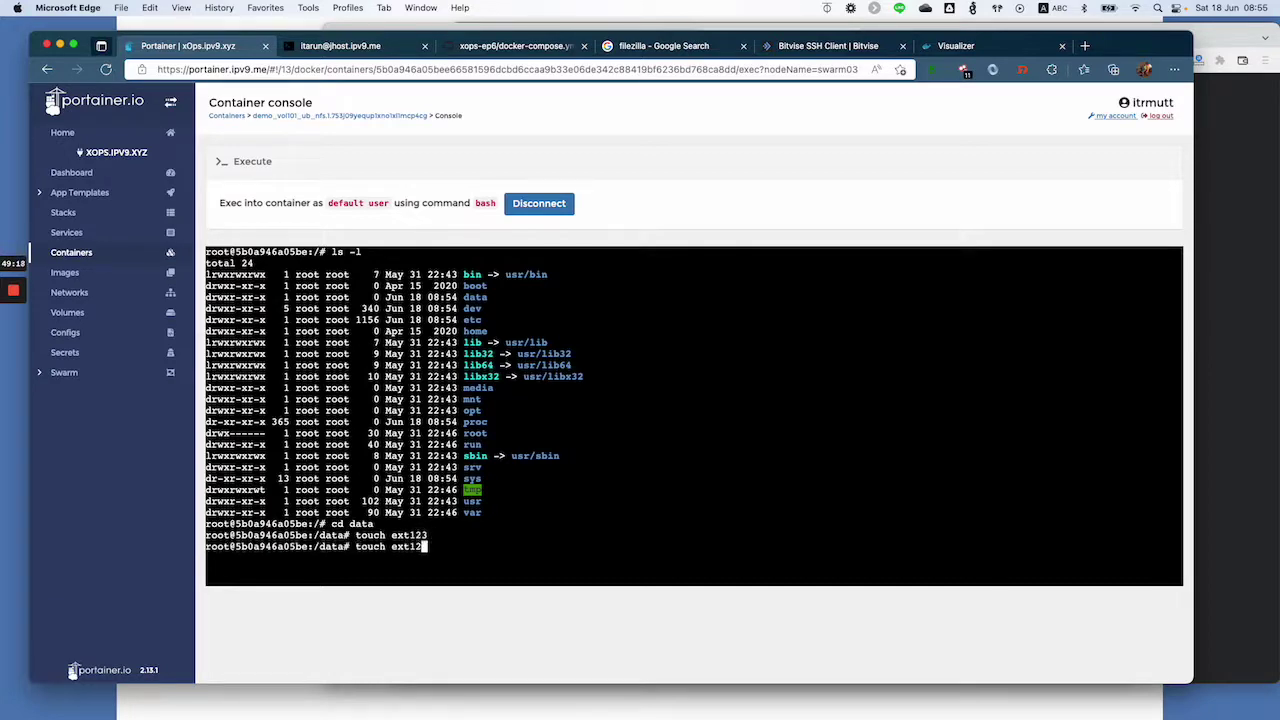
key(Return)
key(Up)
key(BackSpace)
text(5)
key(Return)
key(Up)
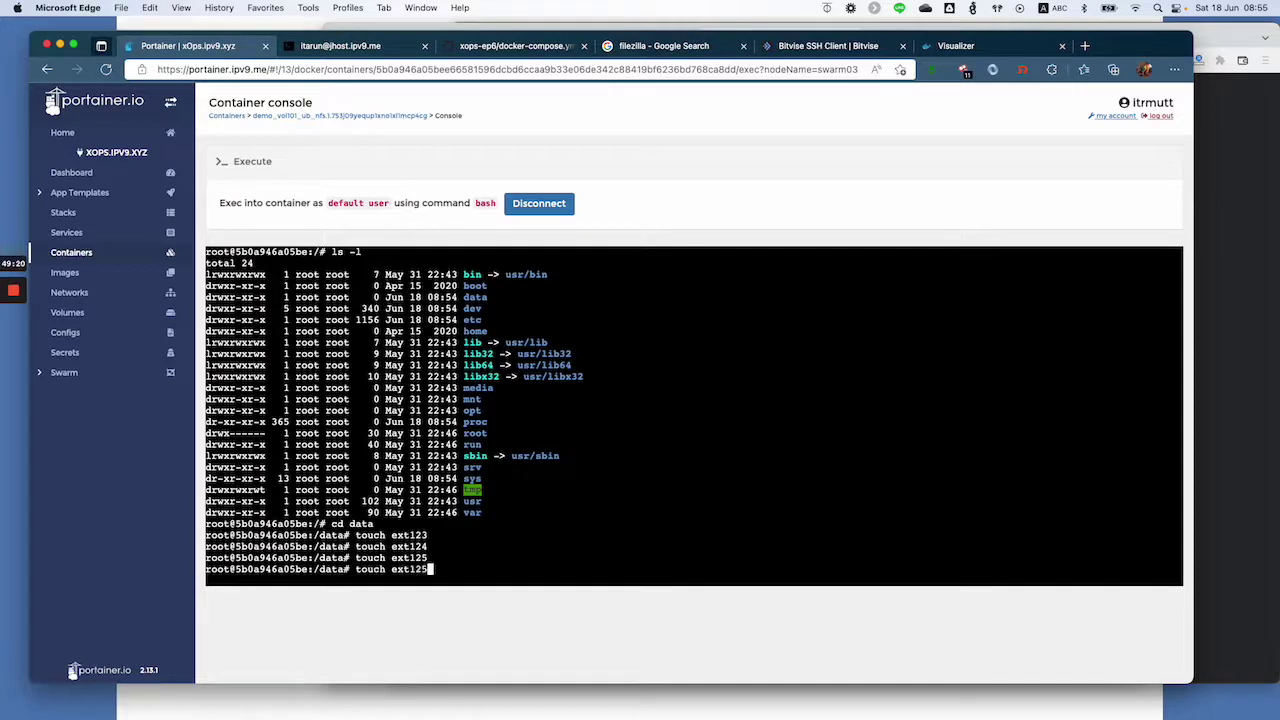
text(6)
key(Return)
text(ls -l)
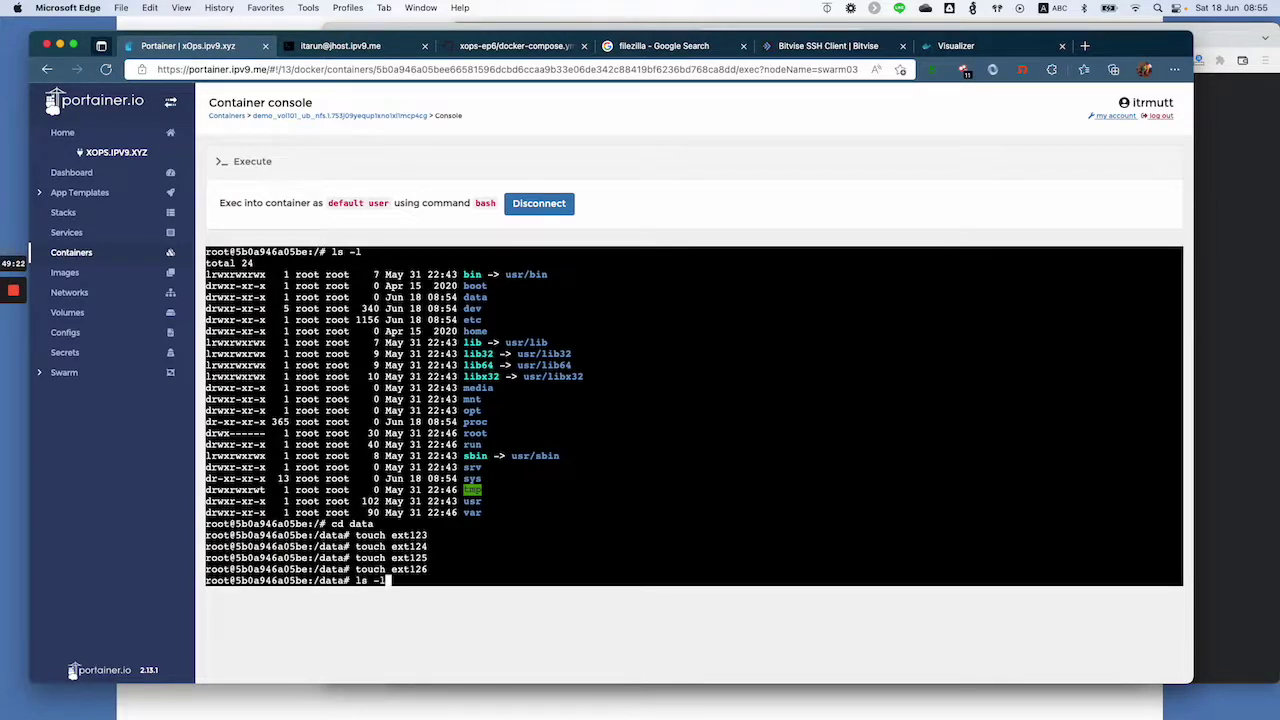
key(Return)
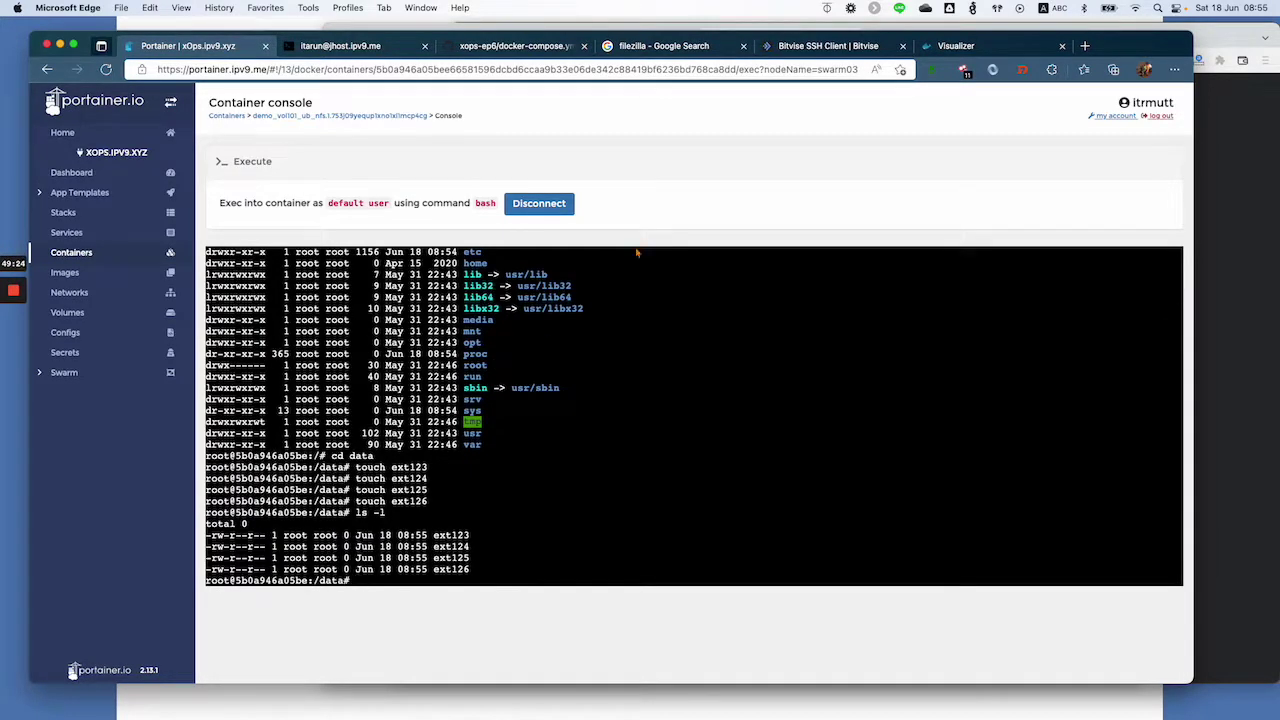
- Disconnect the console and set the placement constraint in the demo_vol101 compose file to node.hostname == swarm06
click(555, 207)
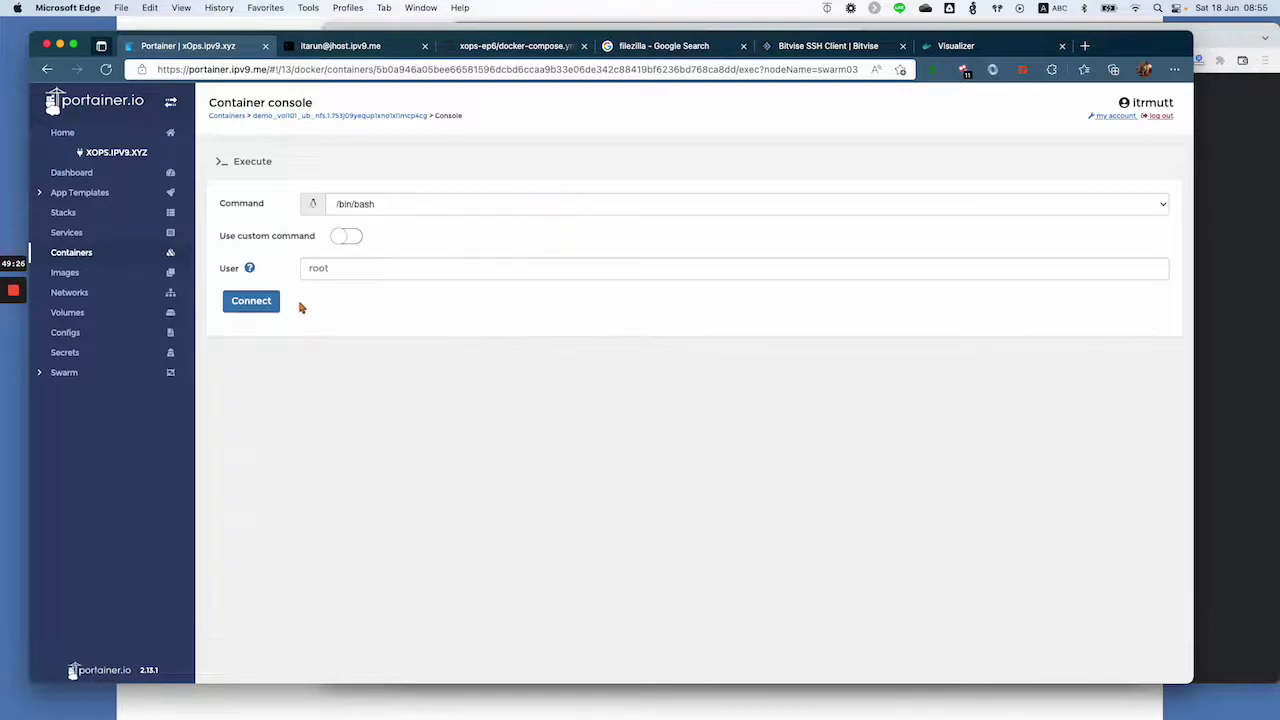
click(139, 217)
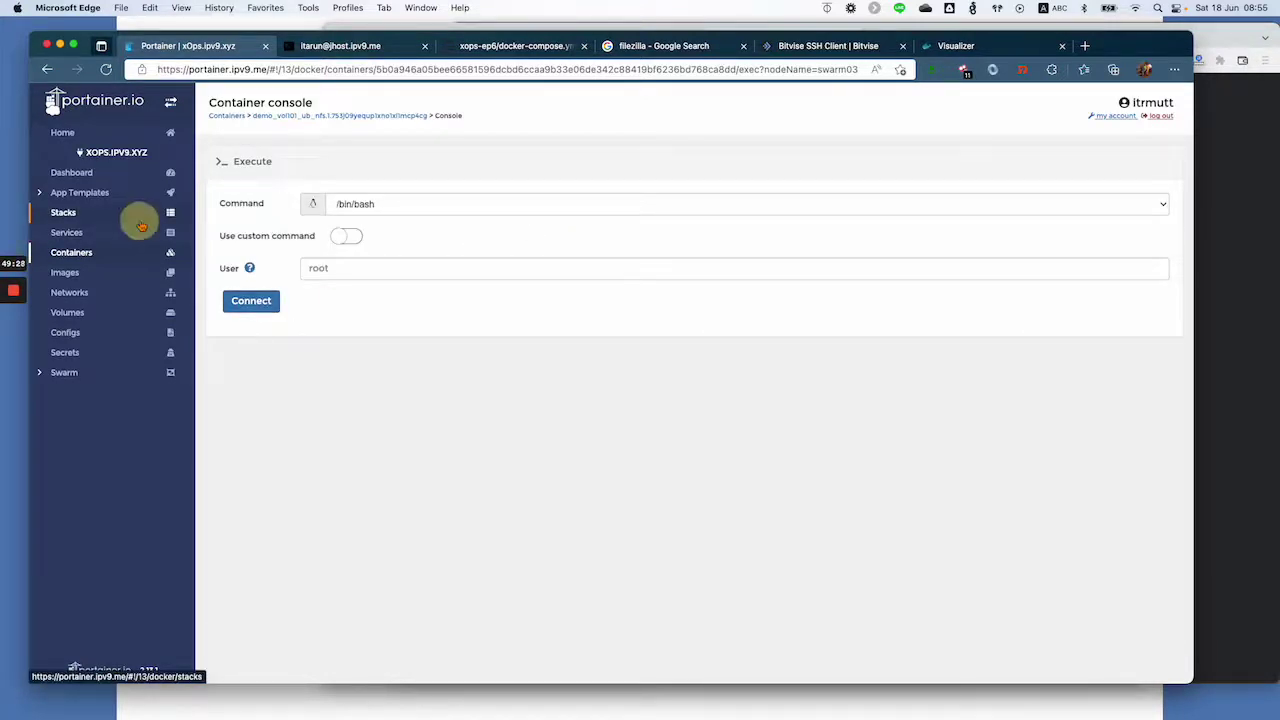
click(244, 310)
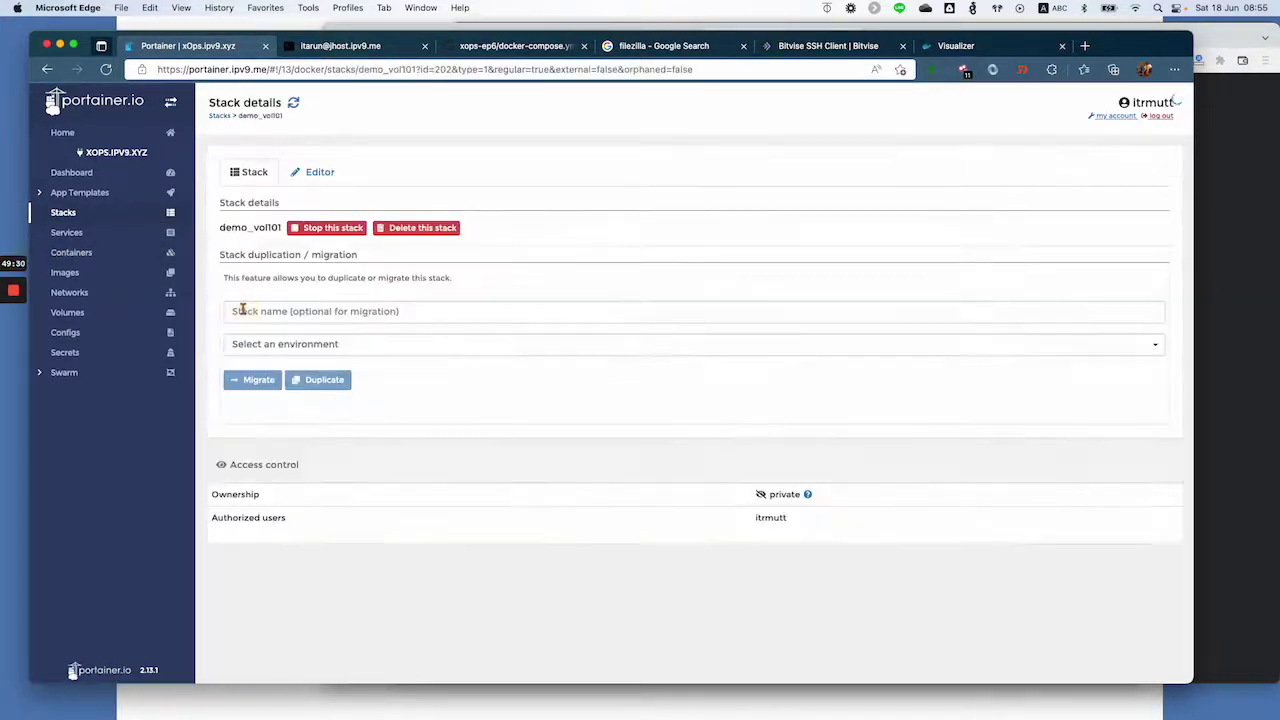
click(330, 184)
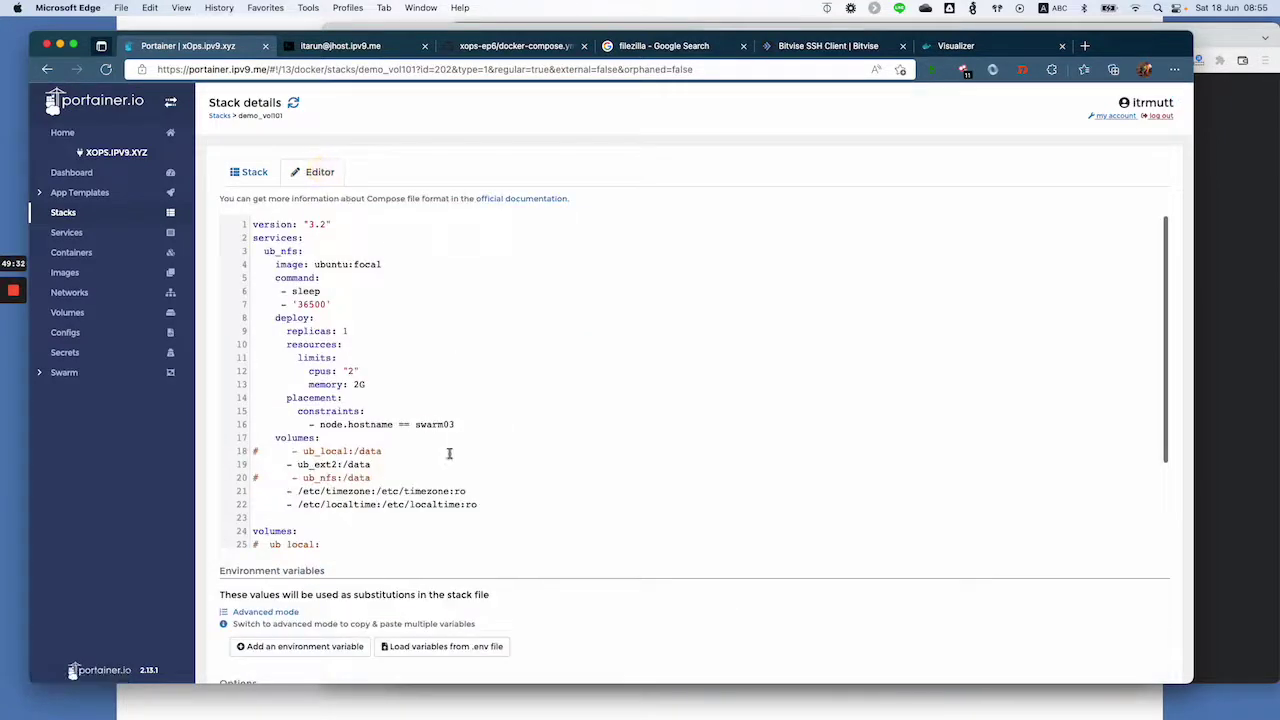
click(470, 425)
- Review the volume entries in the compose file and update the stack to deploy it on swarm06
scroll(556, 472, down, 4)
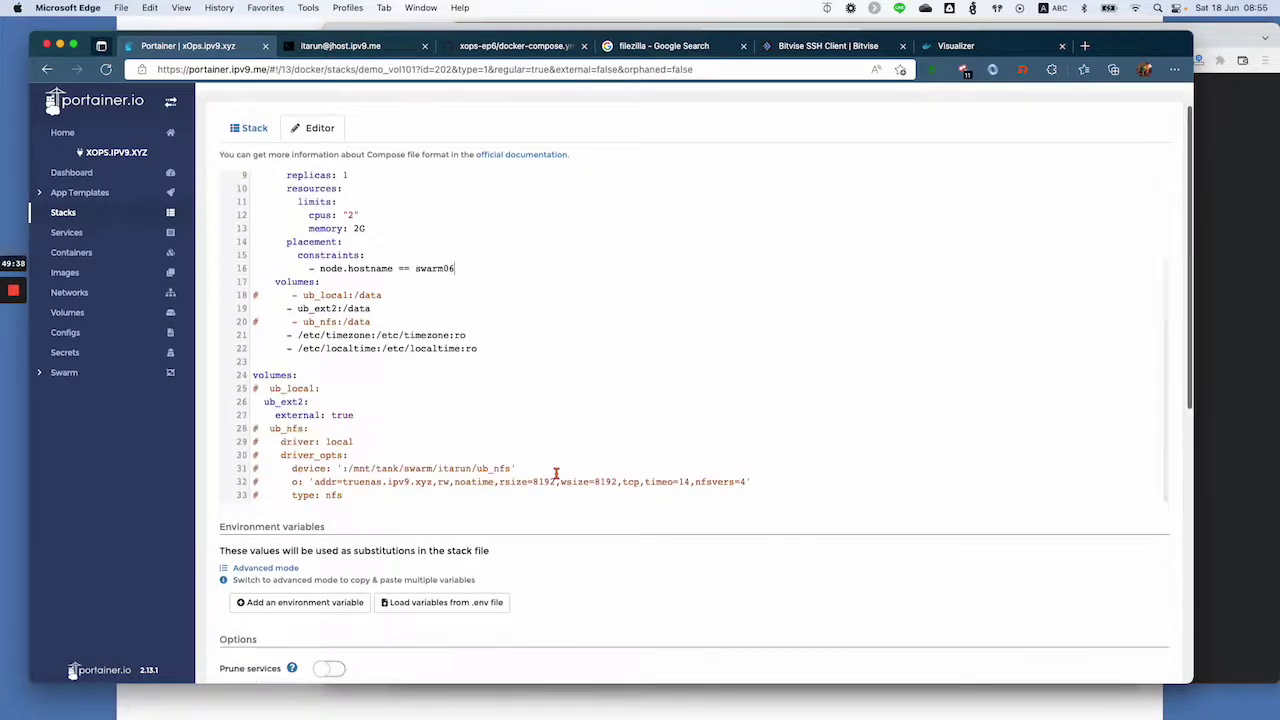
scroll(556, 472, down, 2)
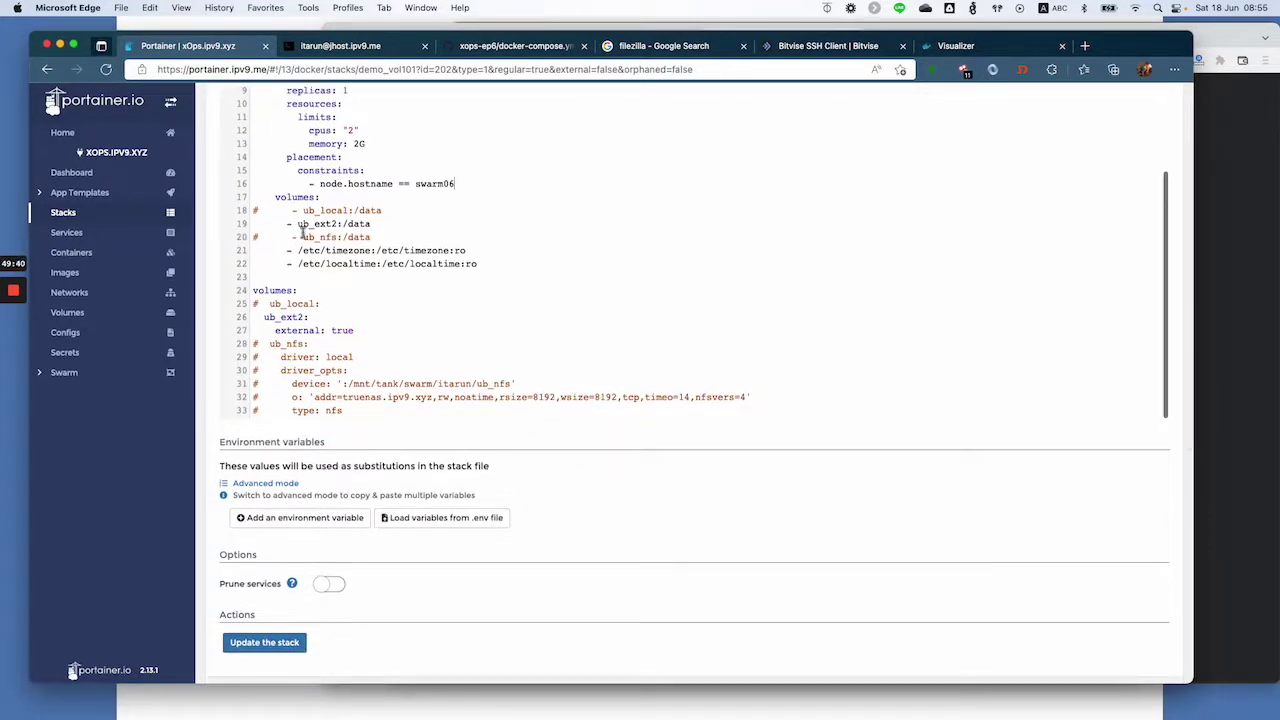
click(266, 643)
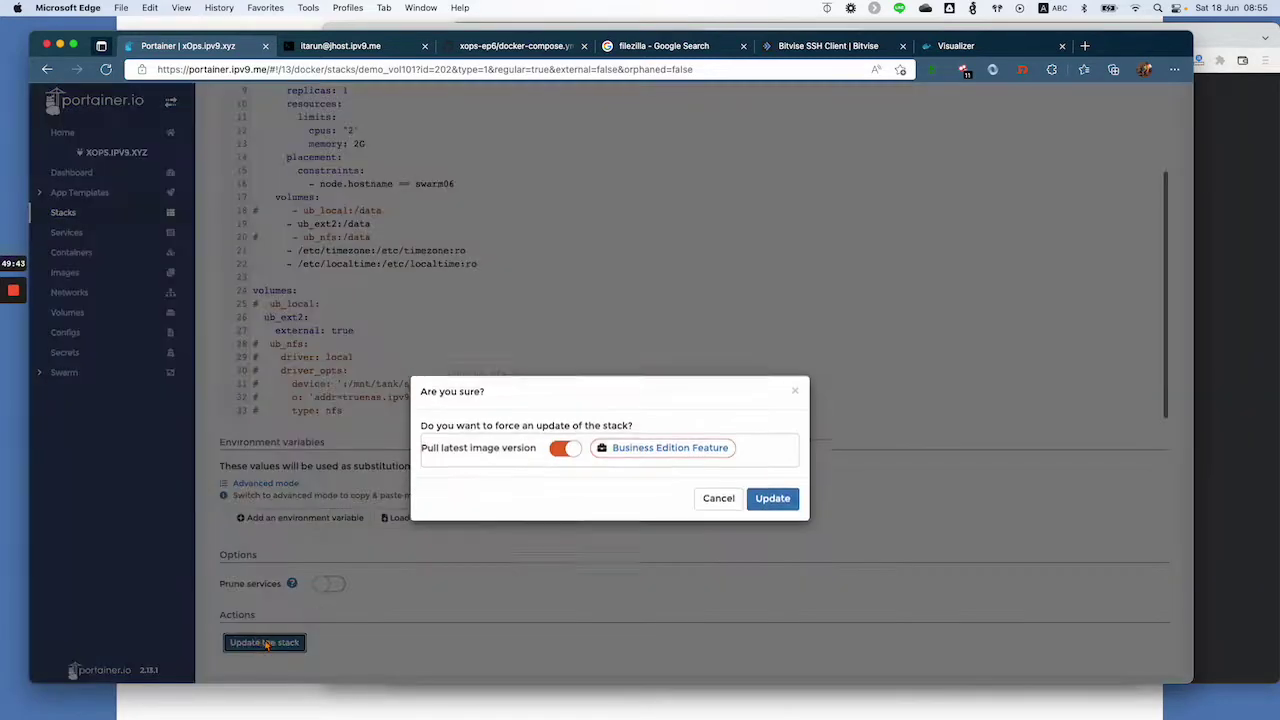
click(788, 503)
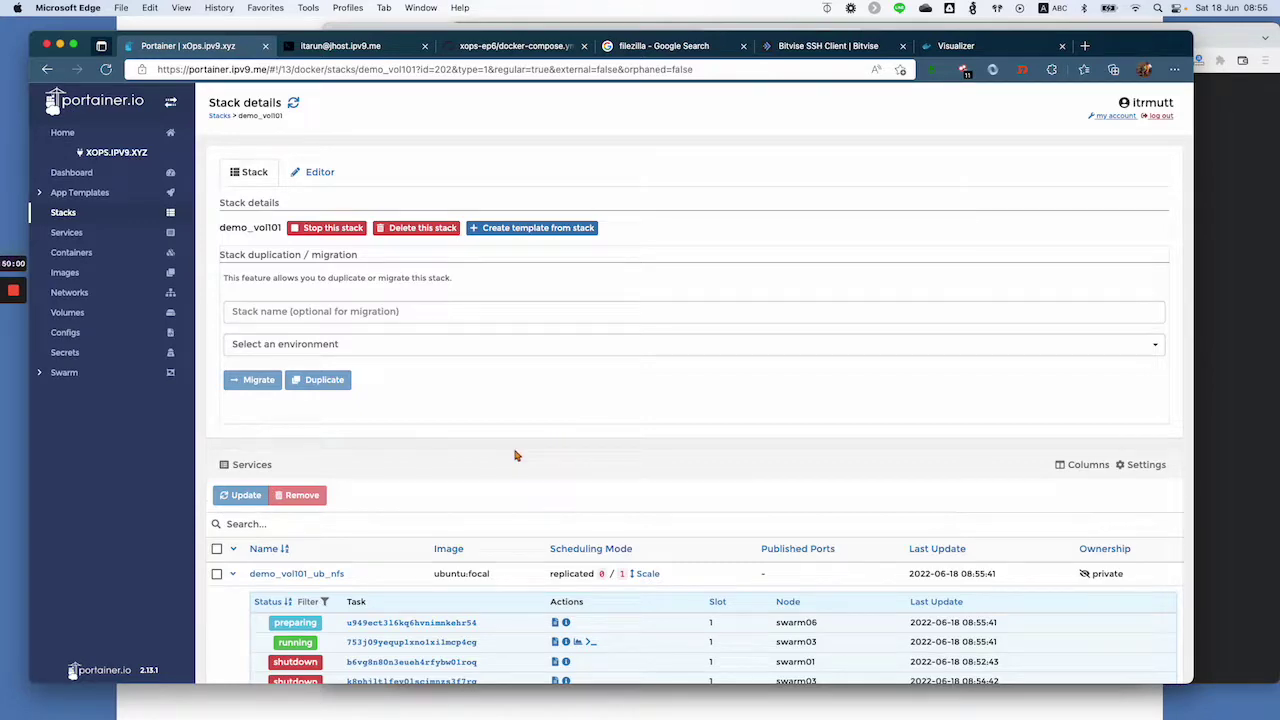
- Refresh the demo_vol101 stack details twice and check the service's task status on swarm06
scroll(516, 456, down, 2)
scroll(443, 348, up, 3)
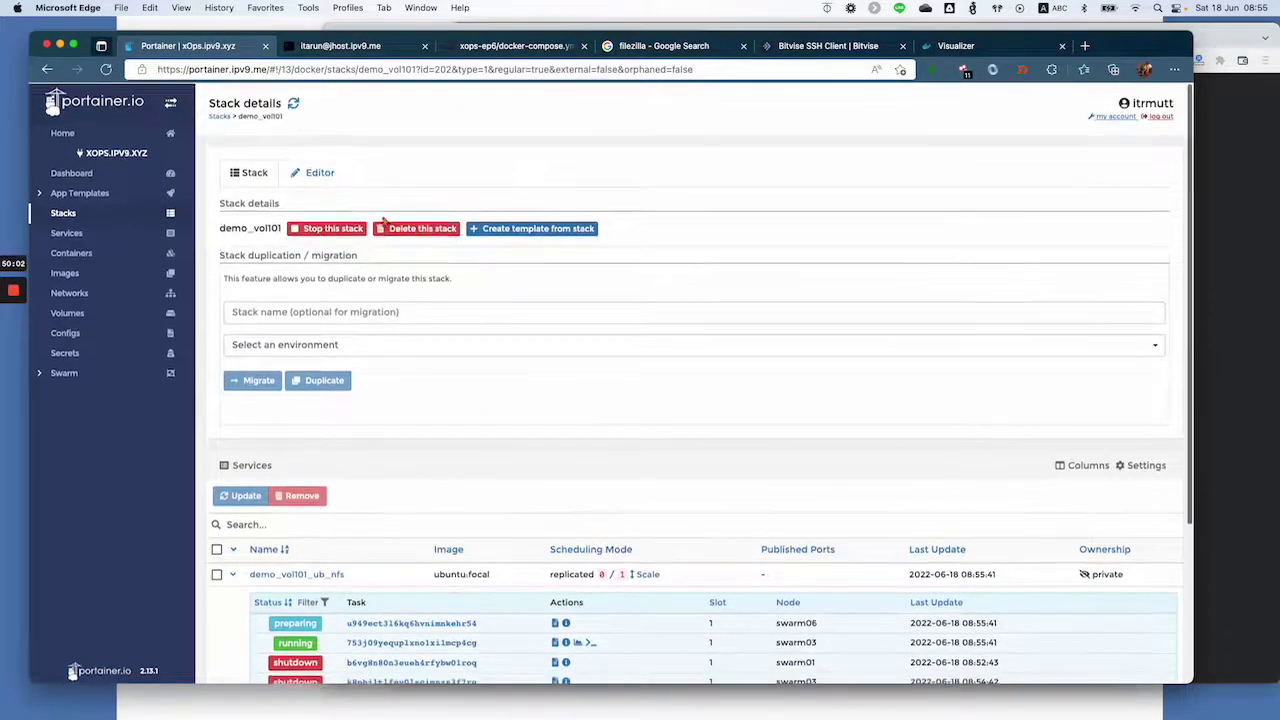
click(293, 102)
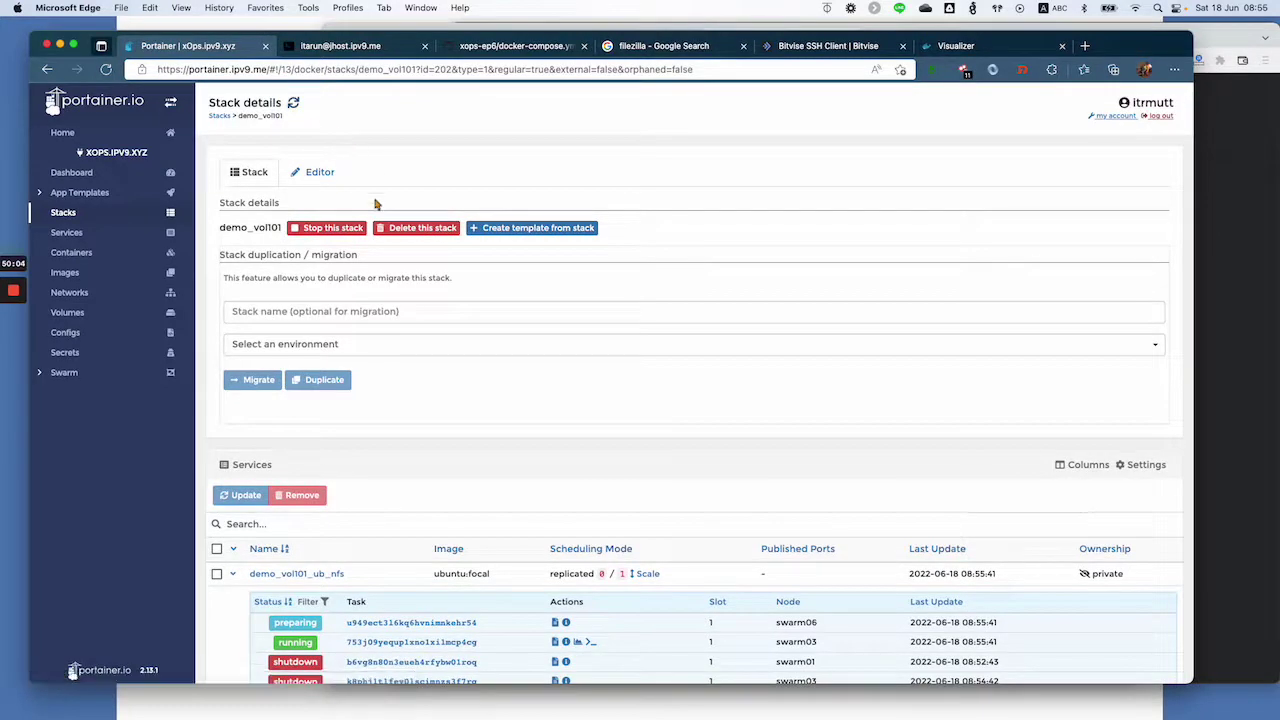
scroll(567, 380, down, 4)
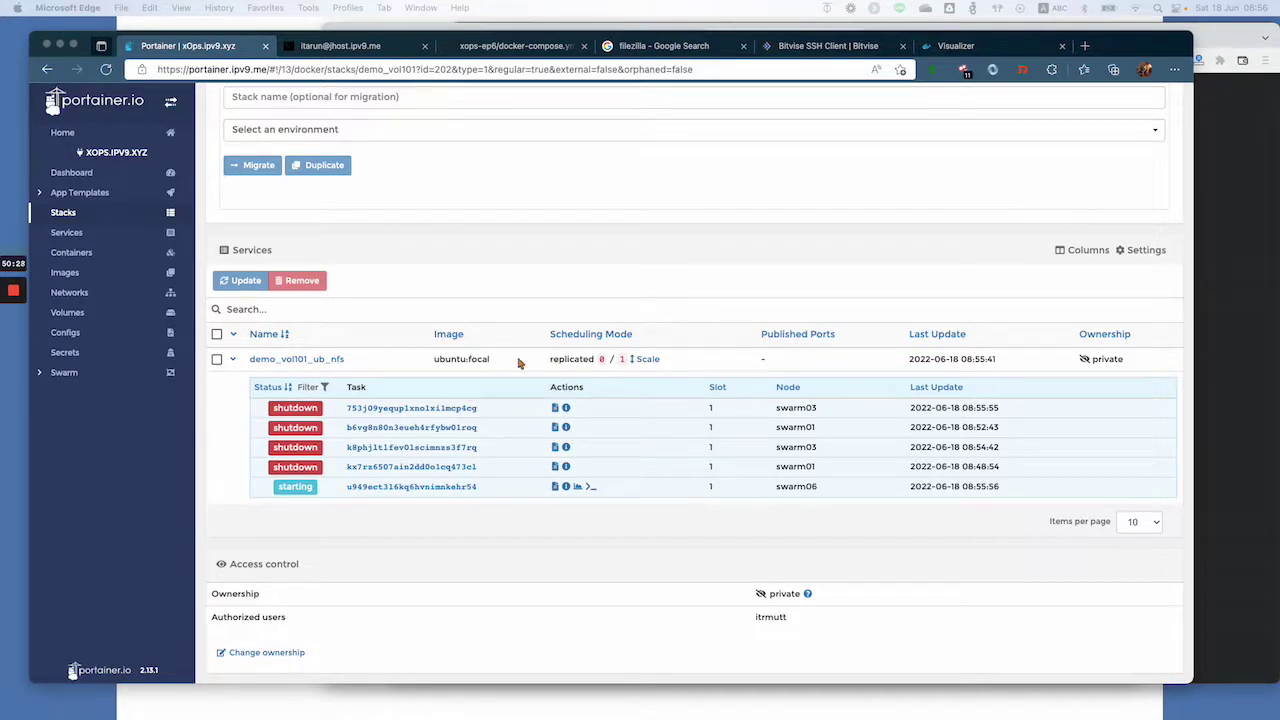
scroll(475, 220, up, 5)
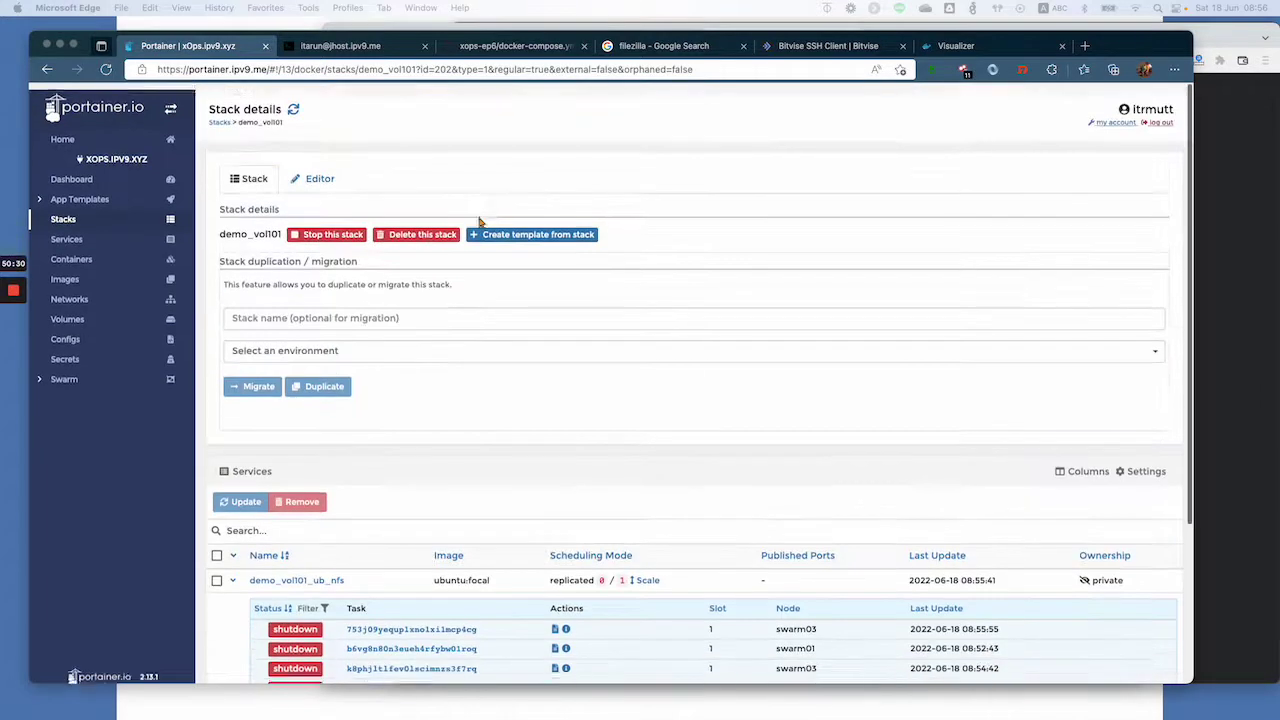
click(294, 104)
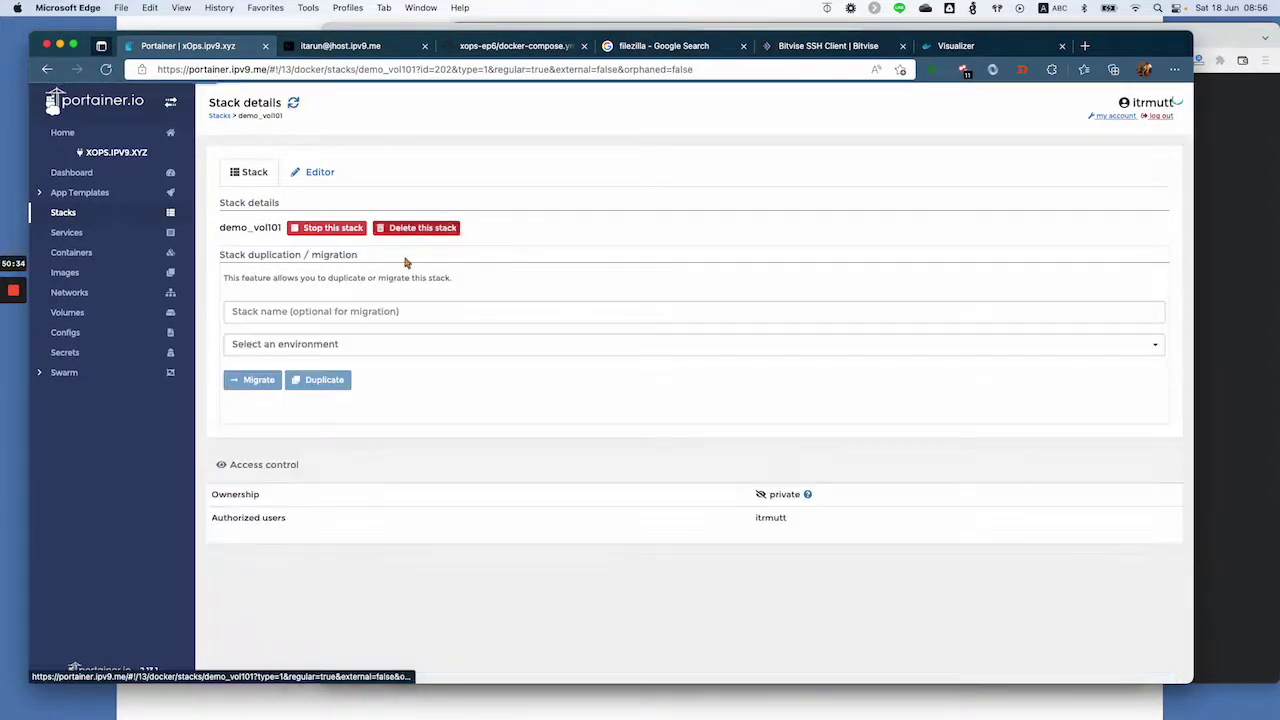
scroll(406, 260, down, 3)
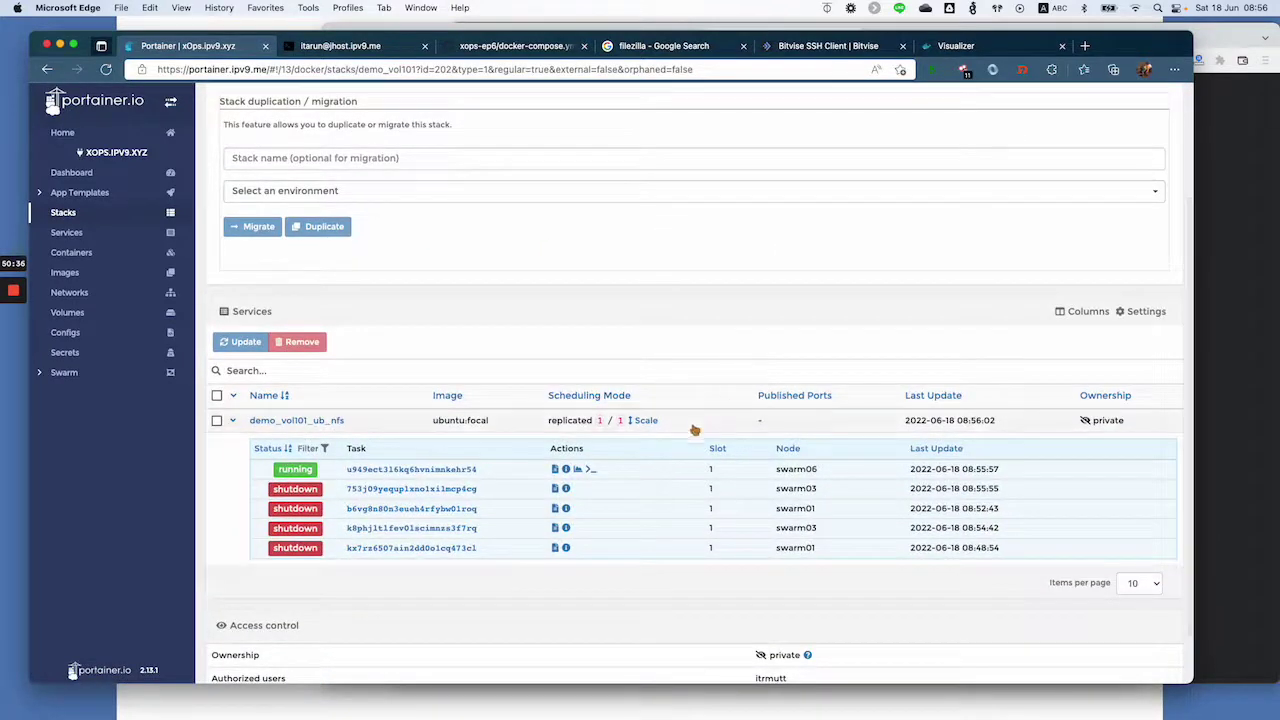
- Open a bash console in the running task on swarm06 and list the root directory with ls -l
click(589, 470)
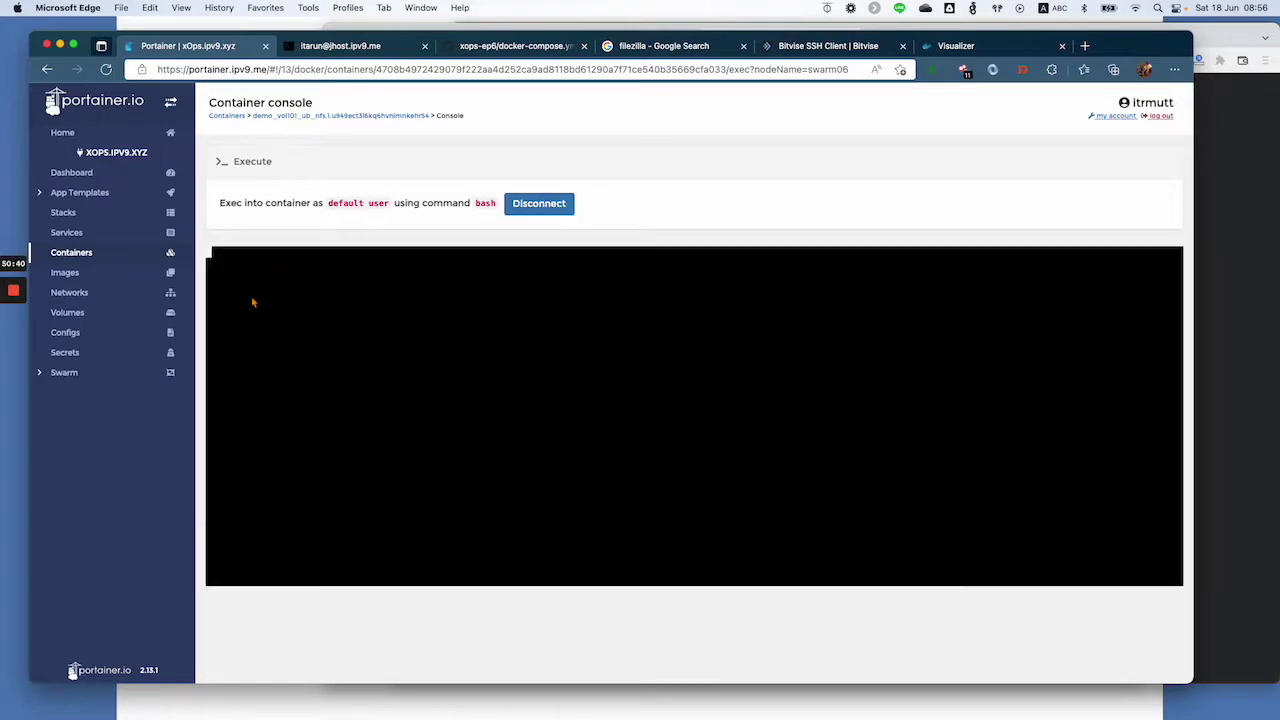
text(ls -l)
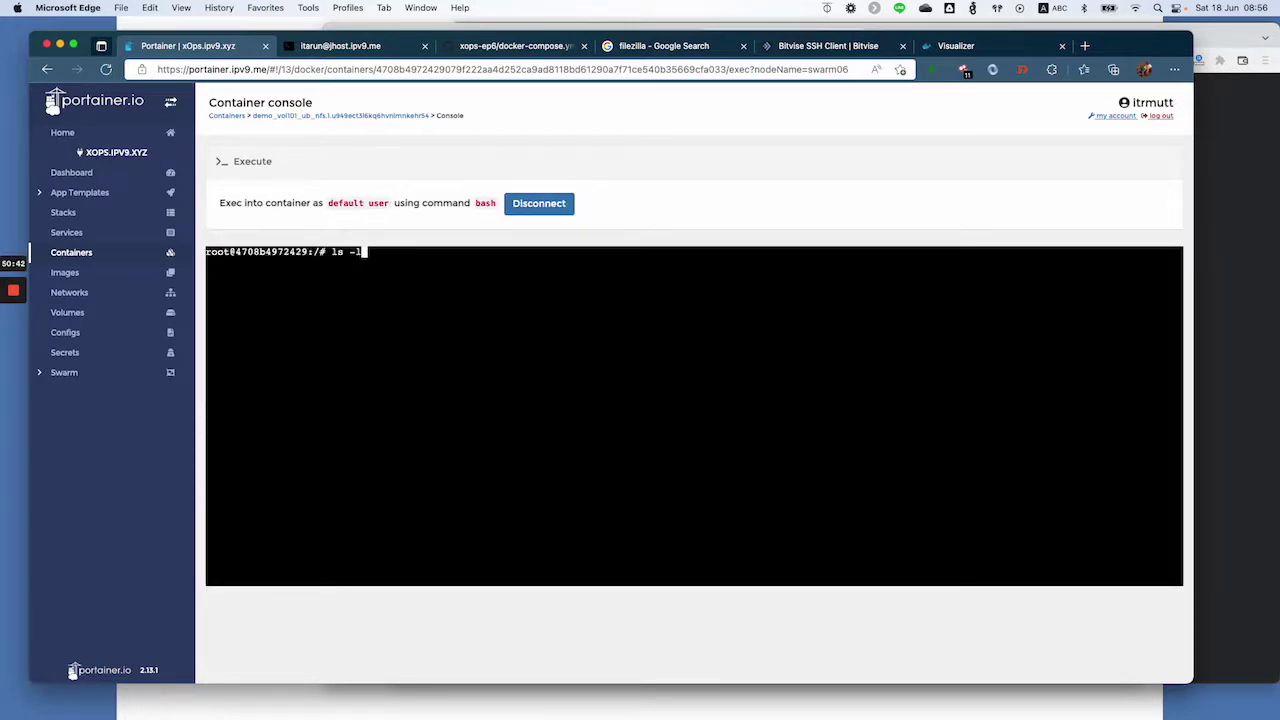
key(Return)
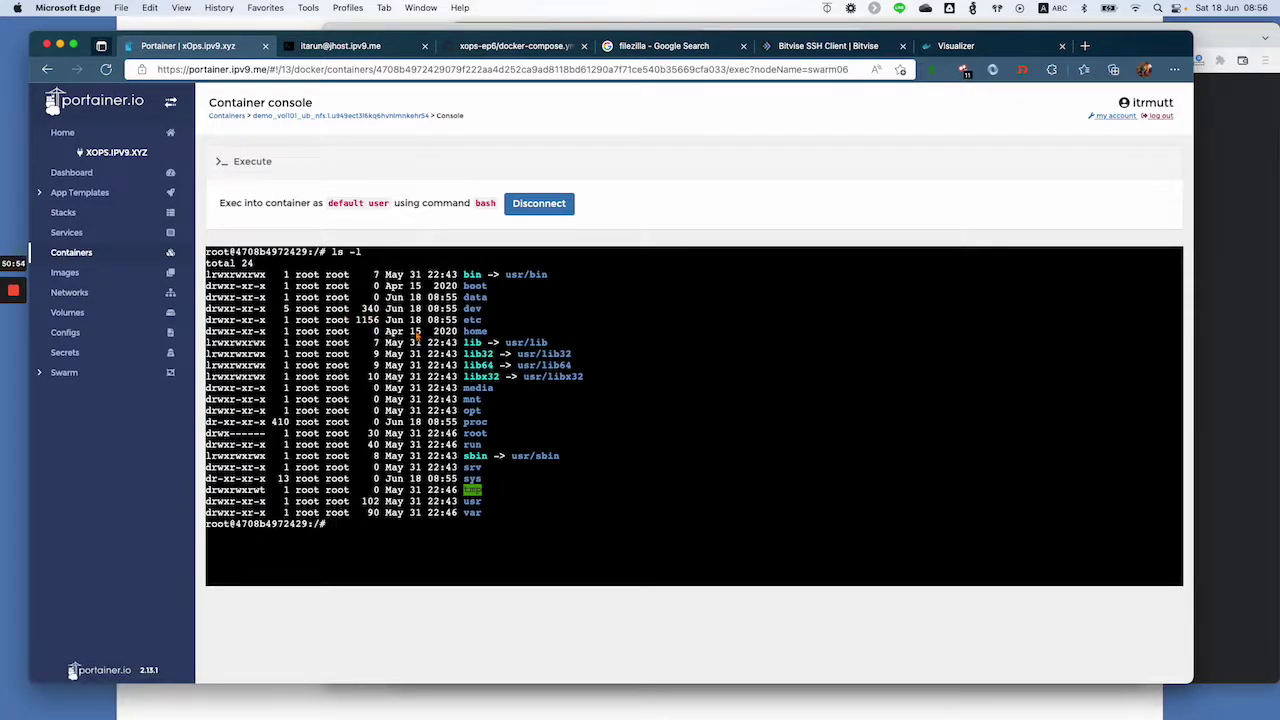
- Browse the files of the ub_ext volume on swarm07 from the volume list, and return to the list
click(126, 318)
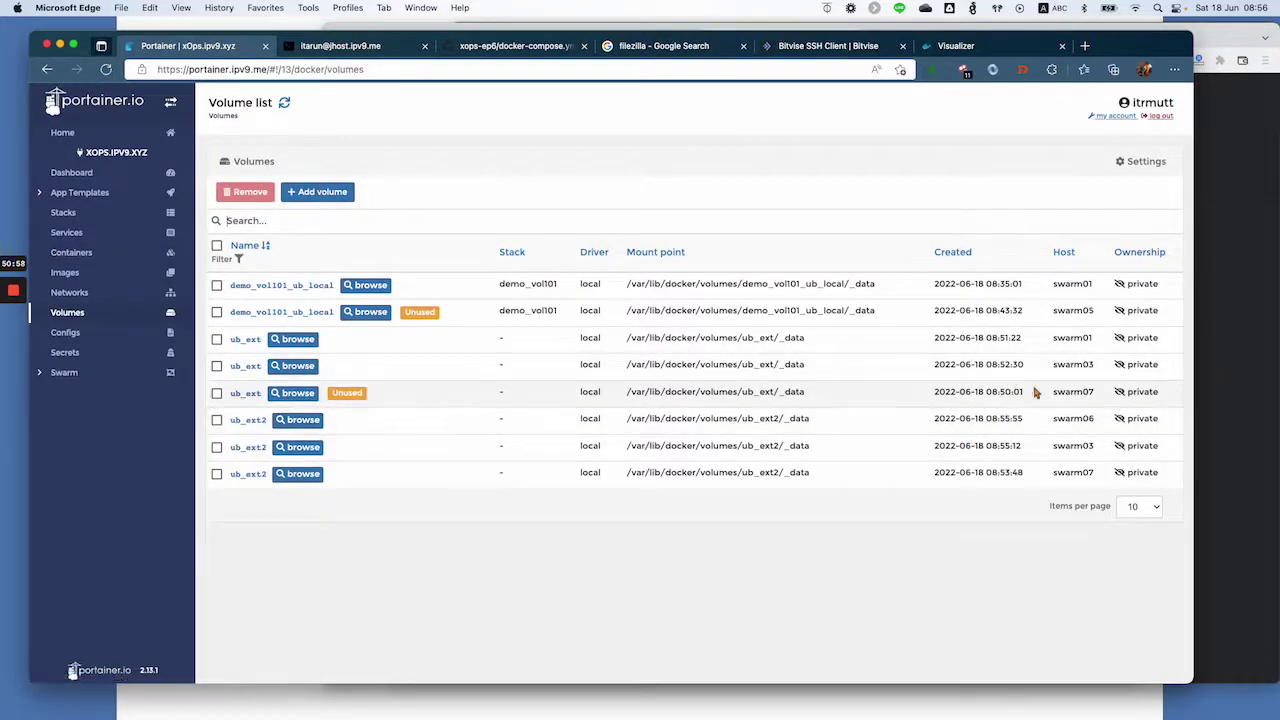
click(297, 393)
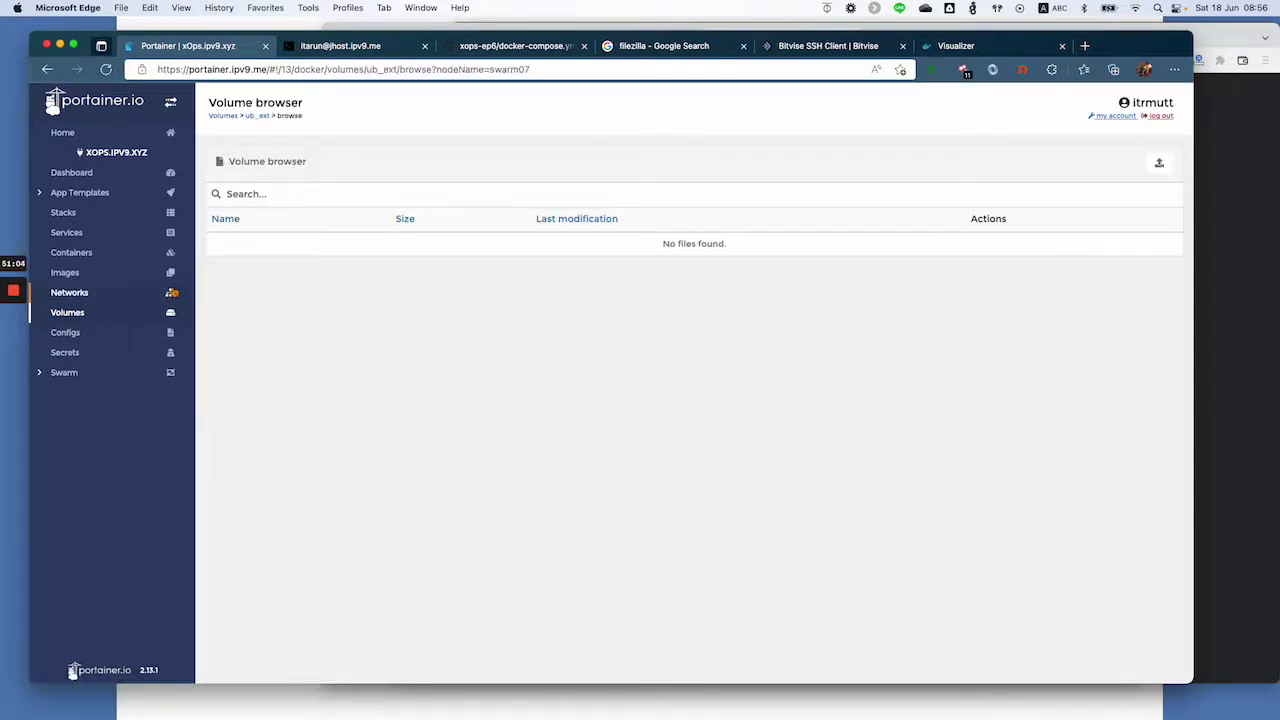
click(110, 313)
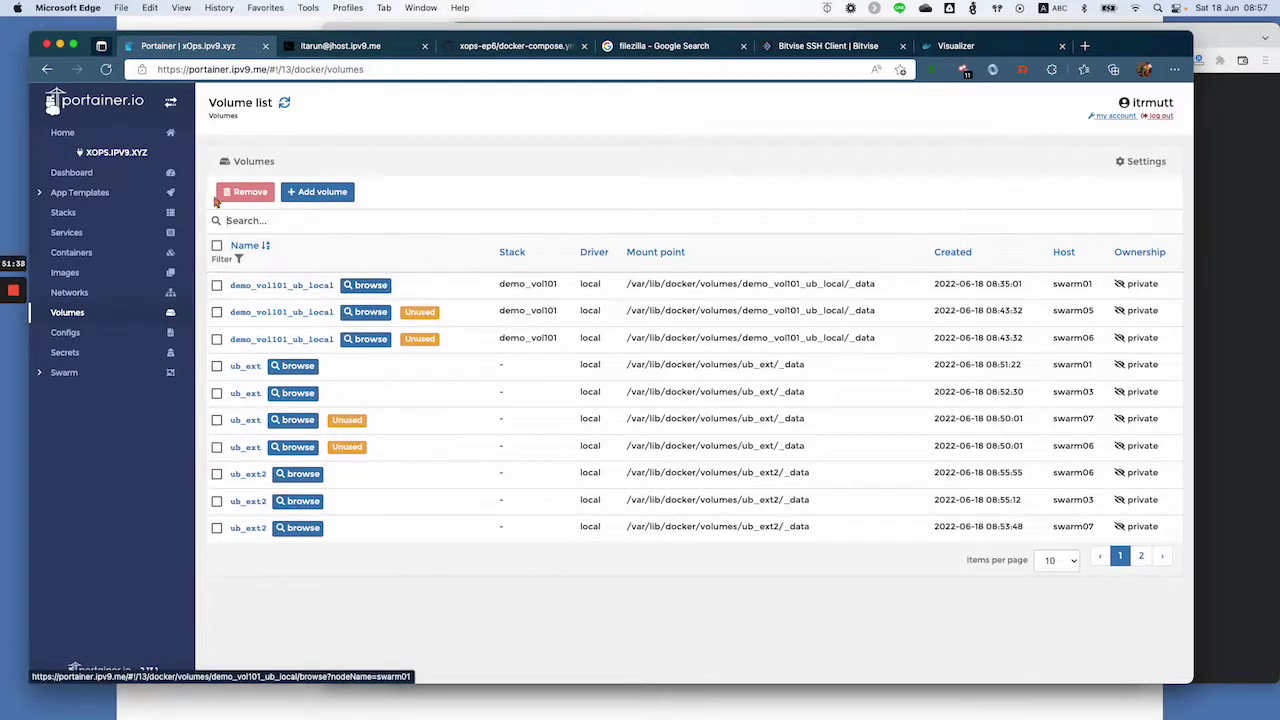
- Open the demo_vol101 stack's compose file, comment out the ub_ext2:/data service mount and uncomment the ub_nfs:/data mount
click(94, 217)
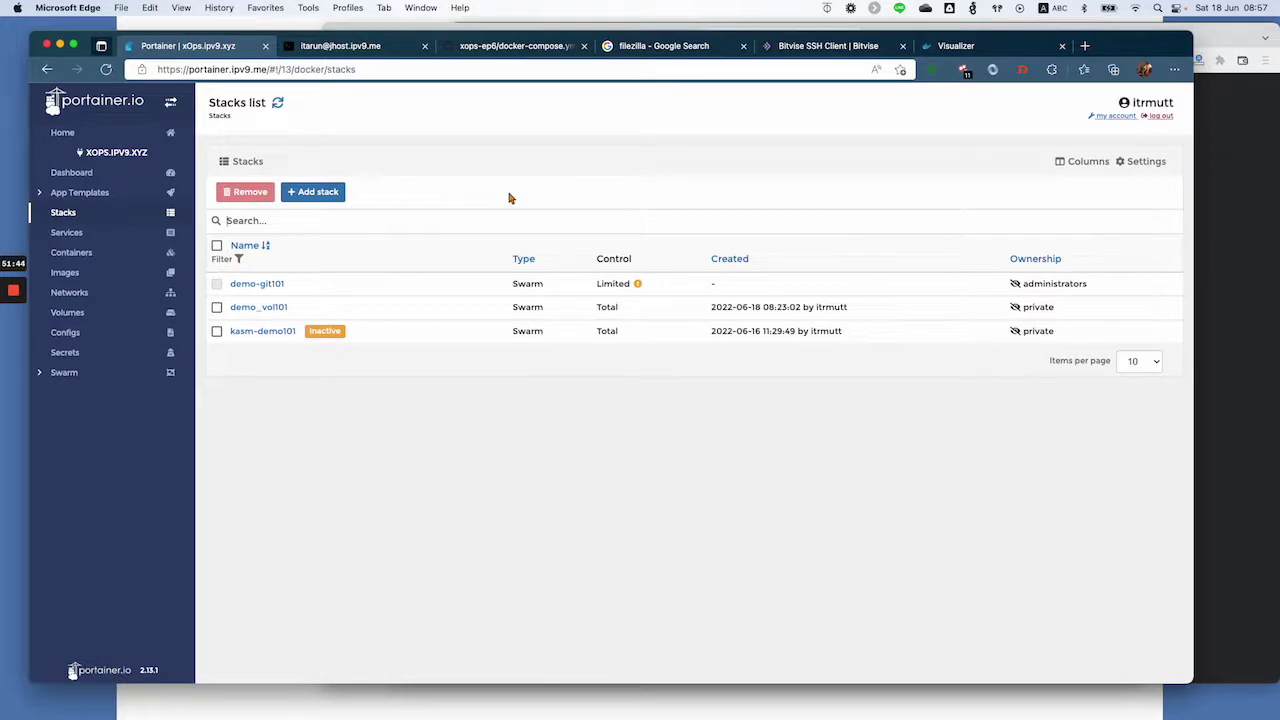
click(250, 307)
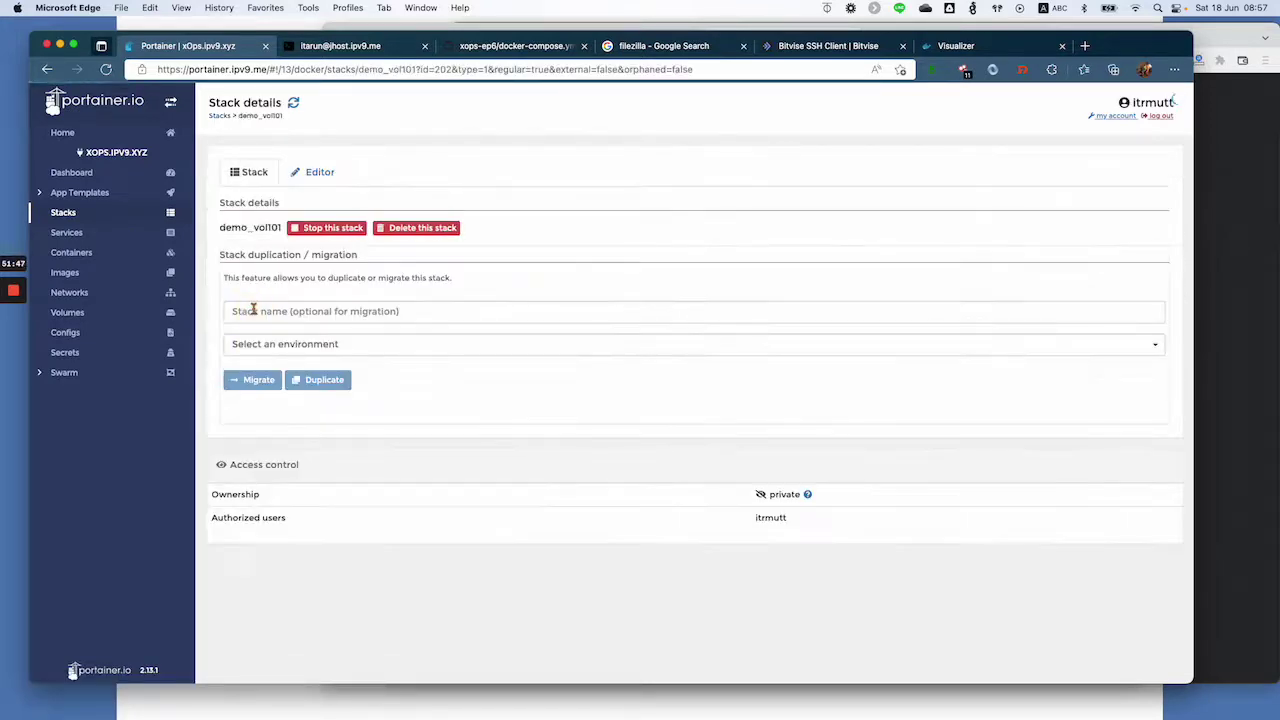
click(311, 176)
scroll(483, 357, down, 3)
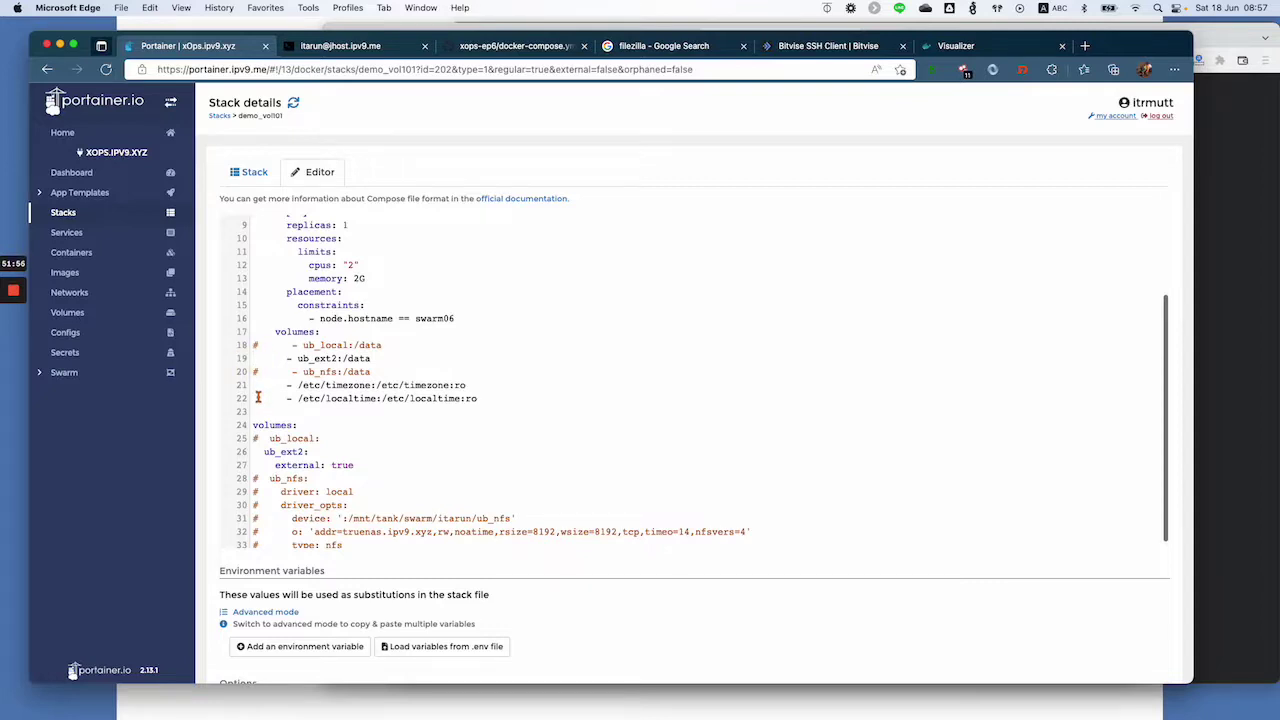
text(#)
key(BackSpace)
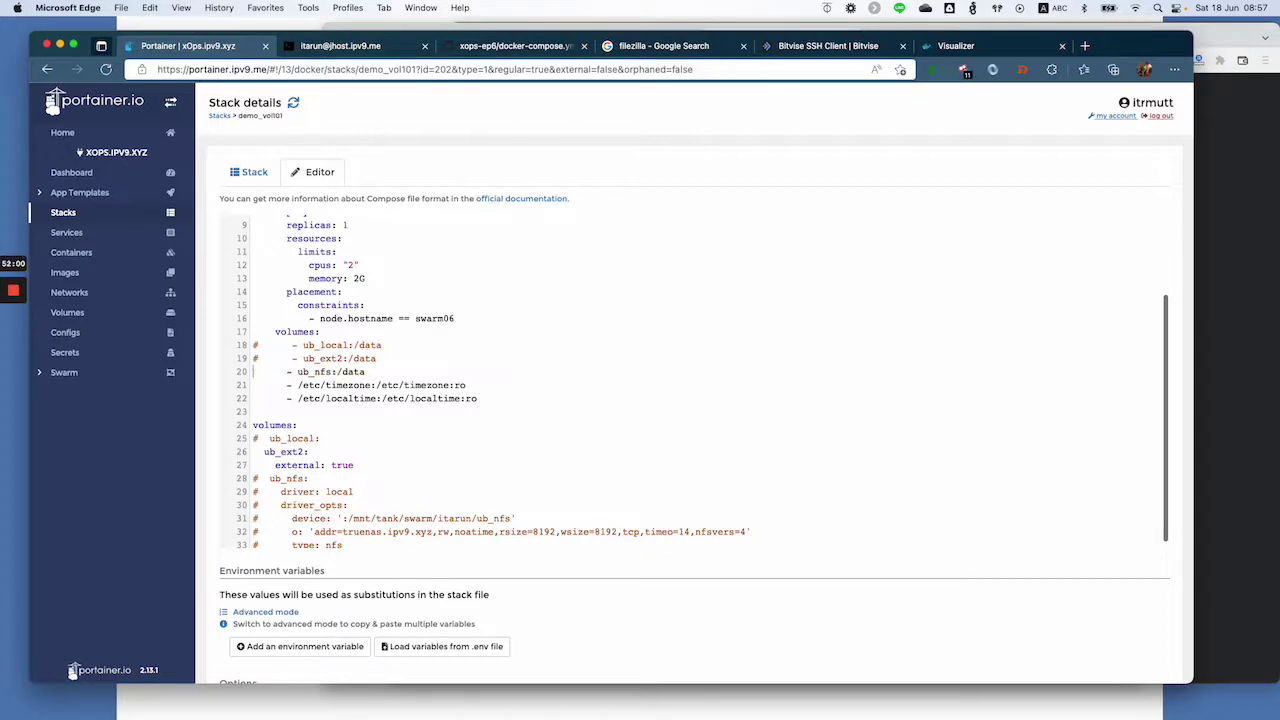
- Comment out the ub_ext2 entry and its external: true line in the compose file's top-level volumes section
scroll(397, 392, down, 1)
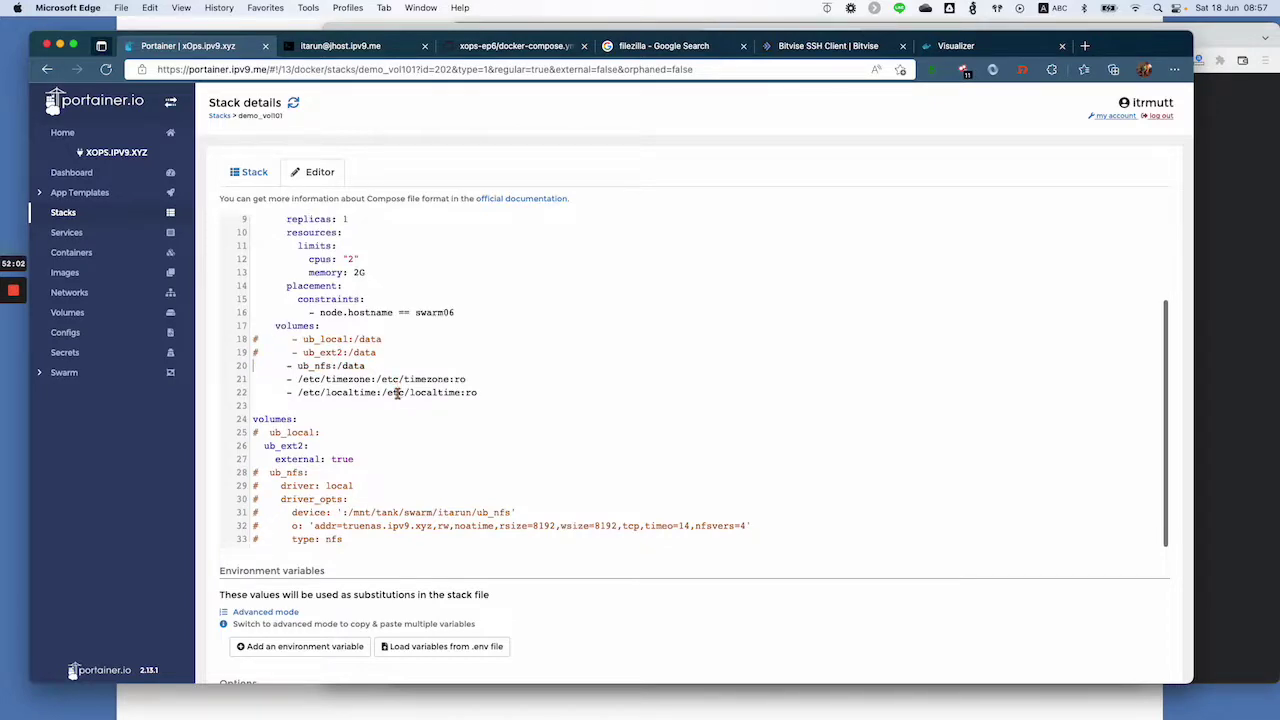
click(256, 432)
key(BackSpace)
text(#)
key(Down)
text(#)
key(Down)
text(#)
key(Down)
- Uncomment the top-level ub_nfs volume definition, including its driver, driver_opts, device, o and type lines
key(BackSpace)
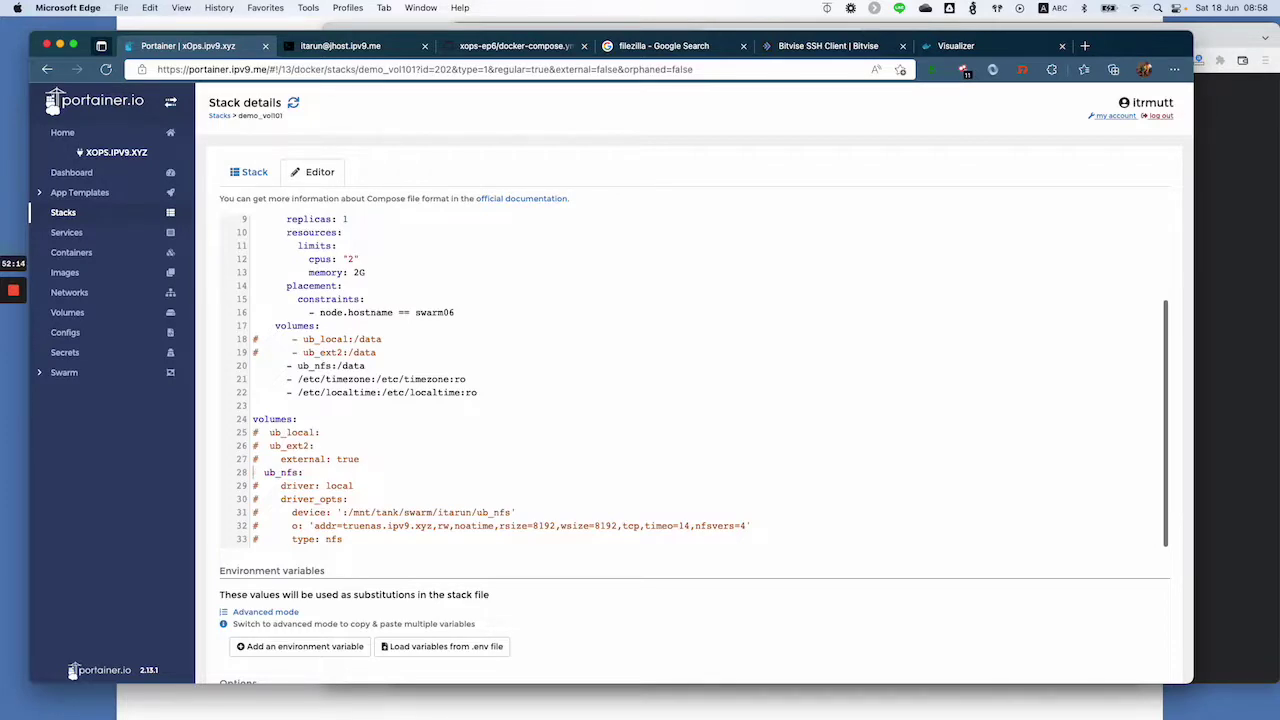
key(BackSpace)
key(Delete)
key(Delete)
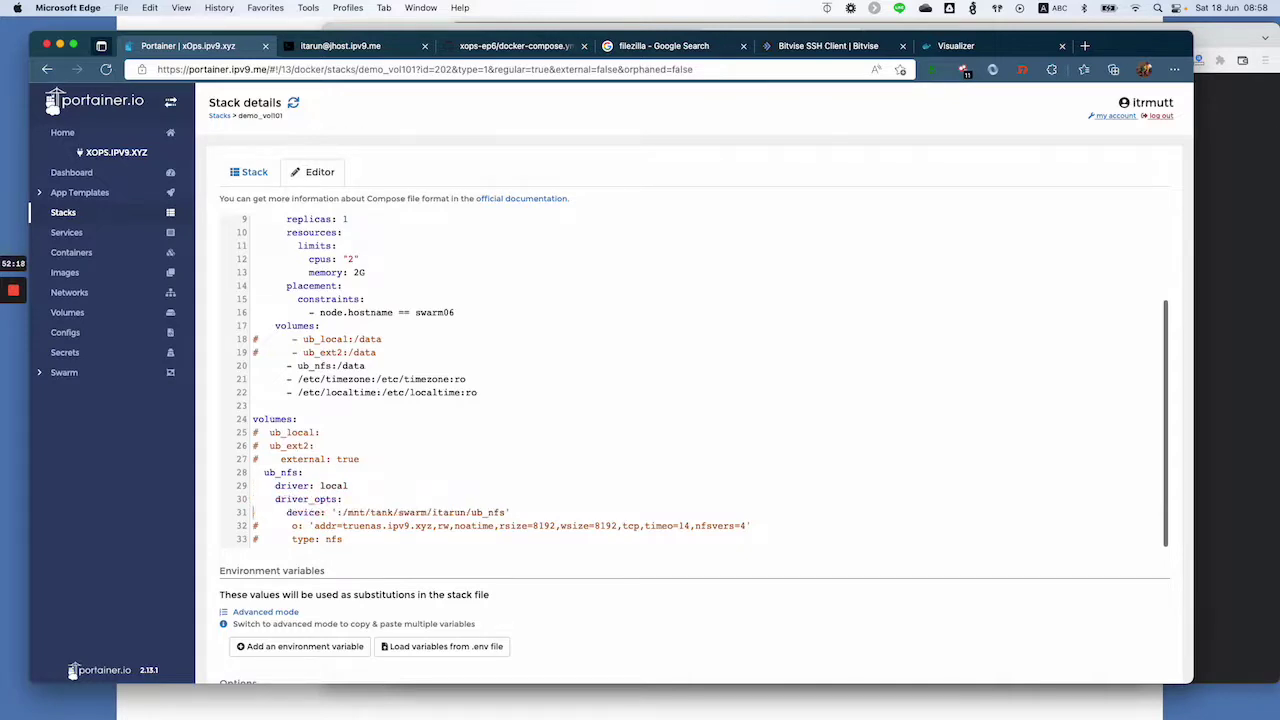
key(Delete)
key(Delete)
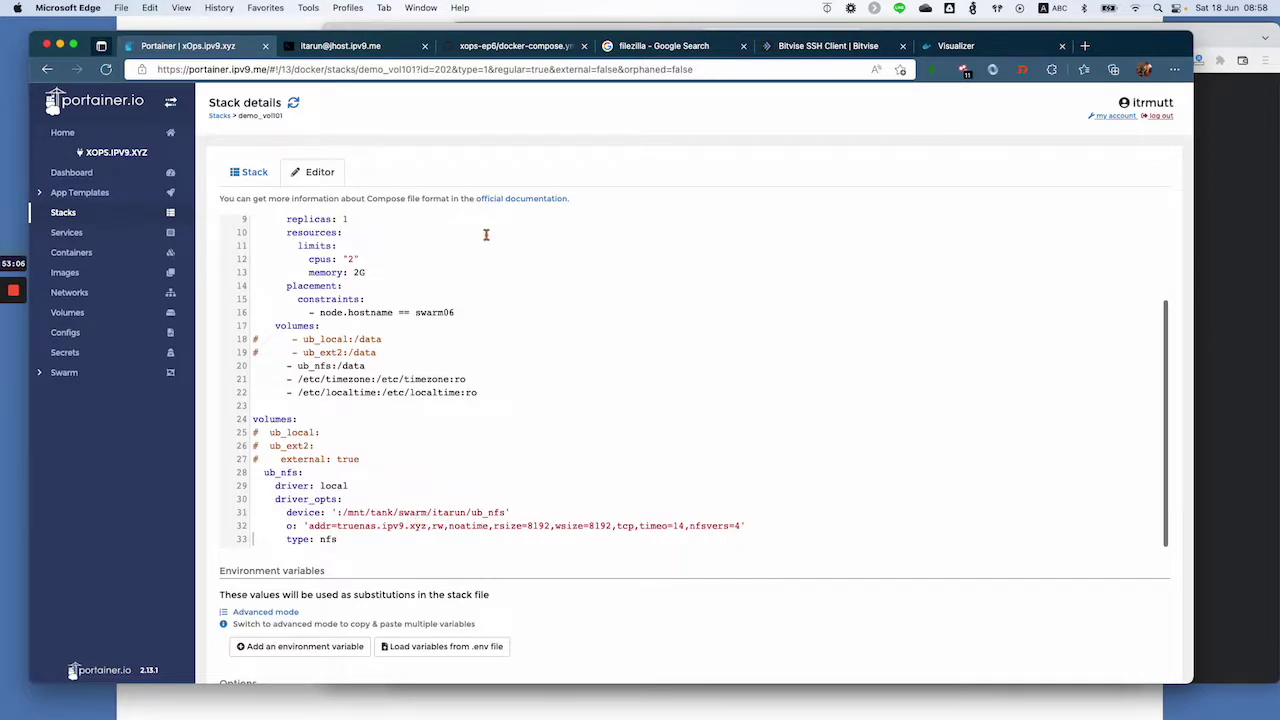
- Switch to the jhost web terminal and print the working directory with pwd
click(366, 48)
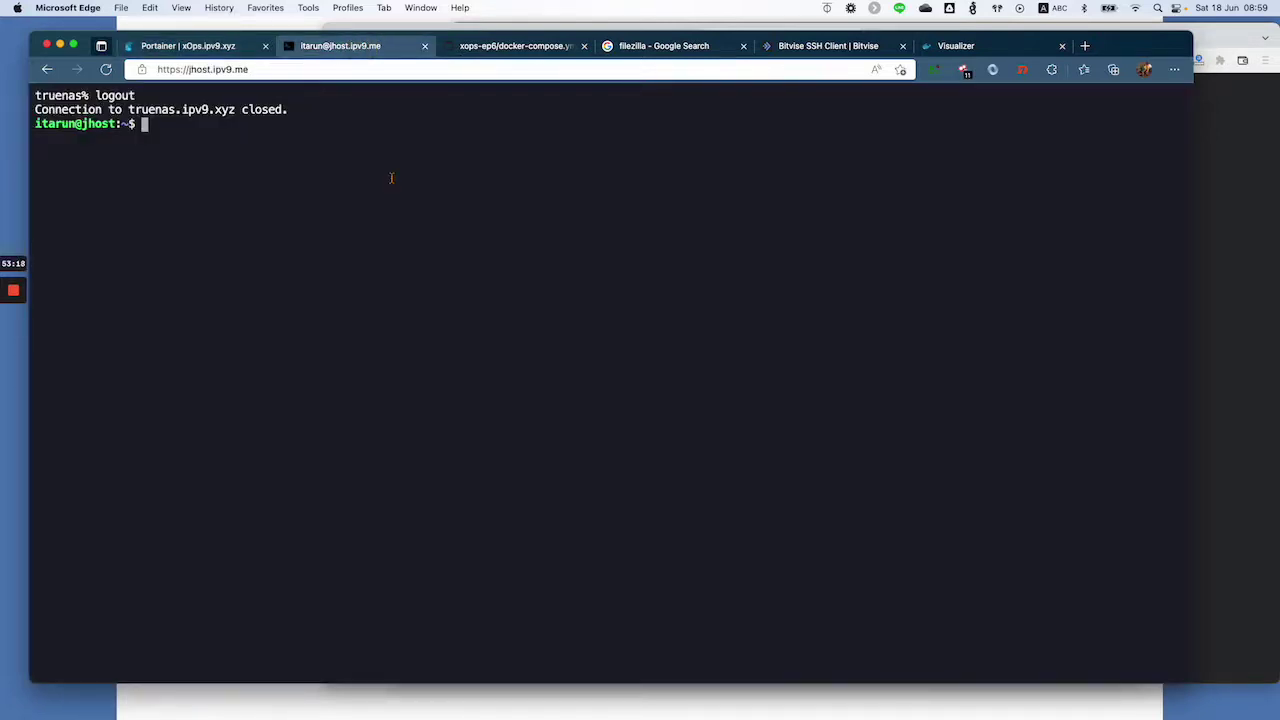
key(Return)
key(Return)
key(Return)
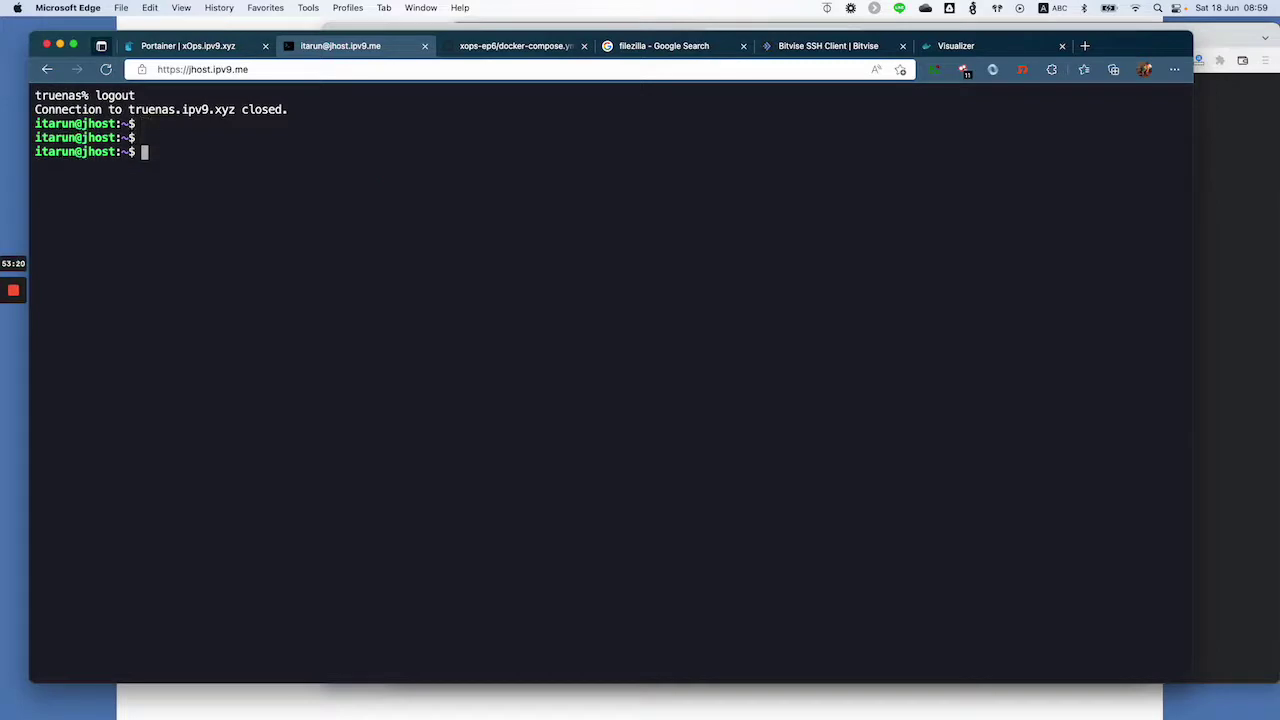
text(pwd)
key(Return)
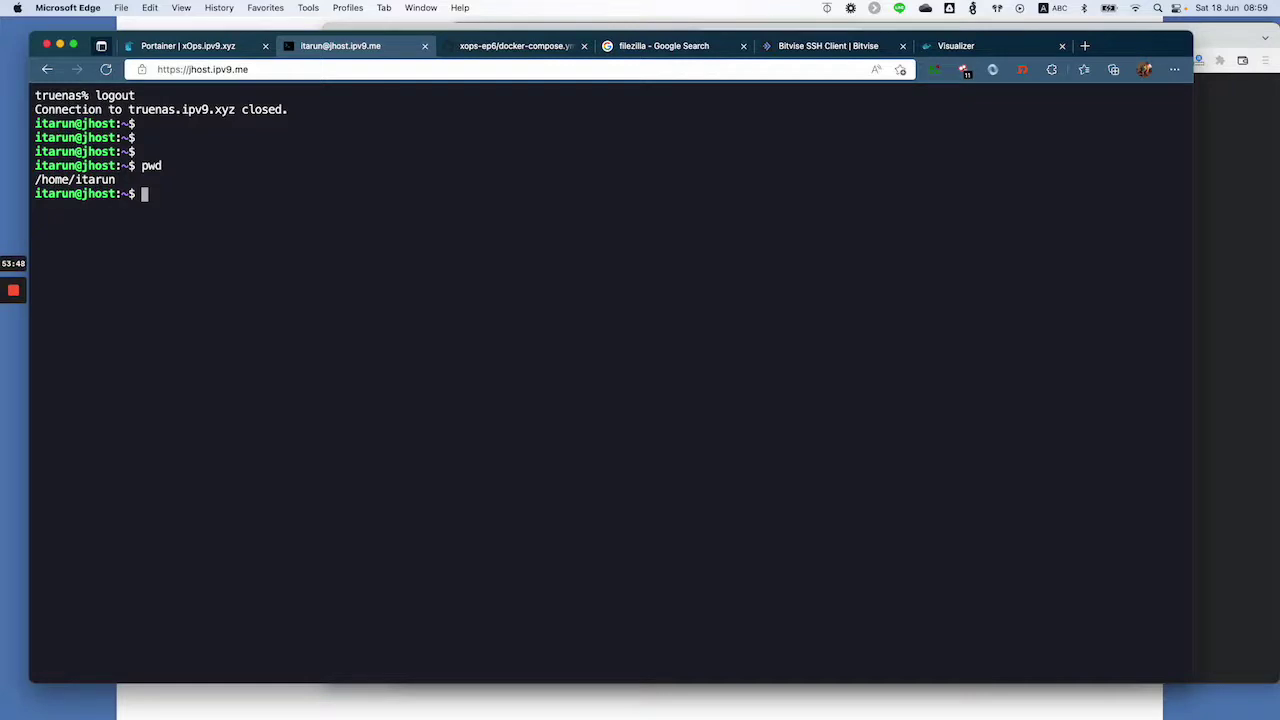
- Create the directory nfs-demo101 with mkdir, change into it, and print its full path with pwd
text(mkdir)
text(nfs-demo101)
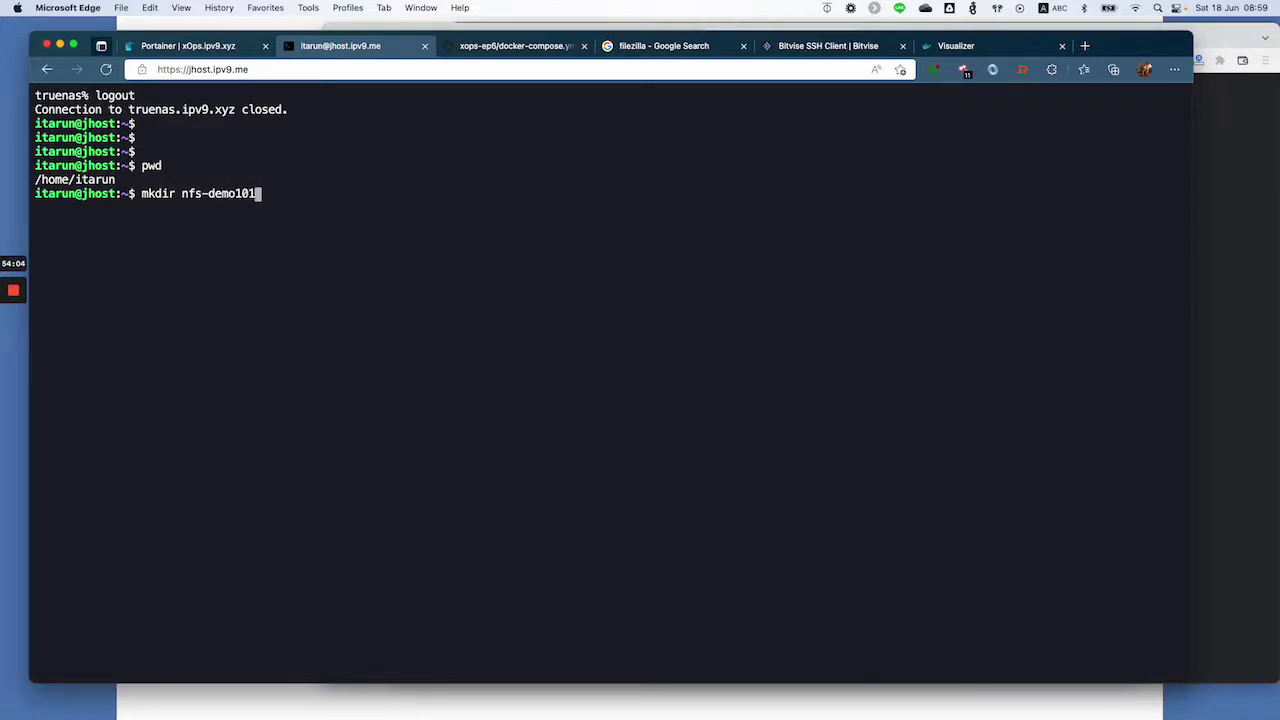
key(Return)
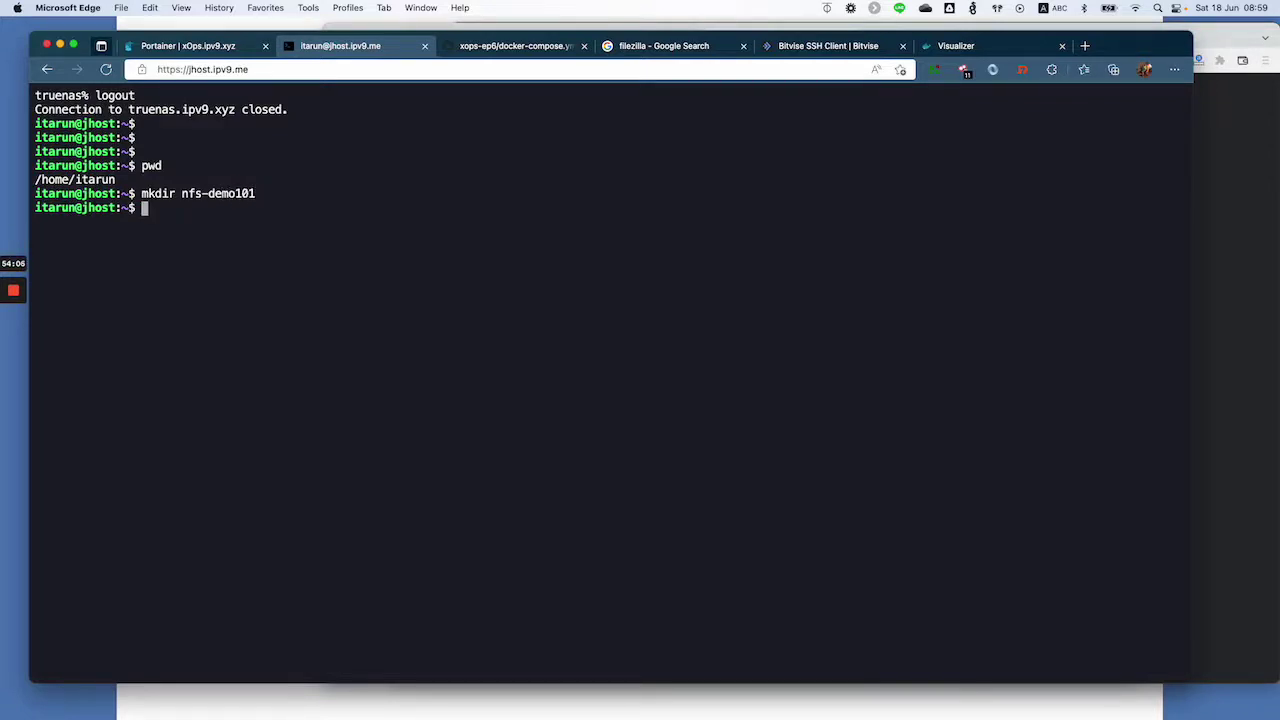
text(cd nf)
key(Tab)
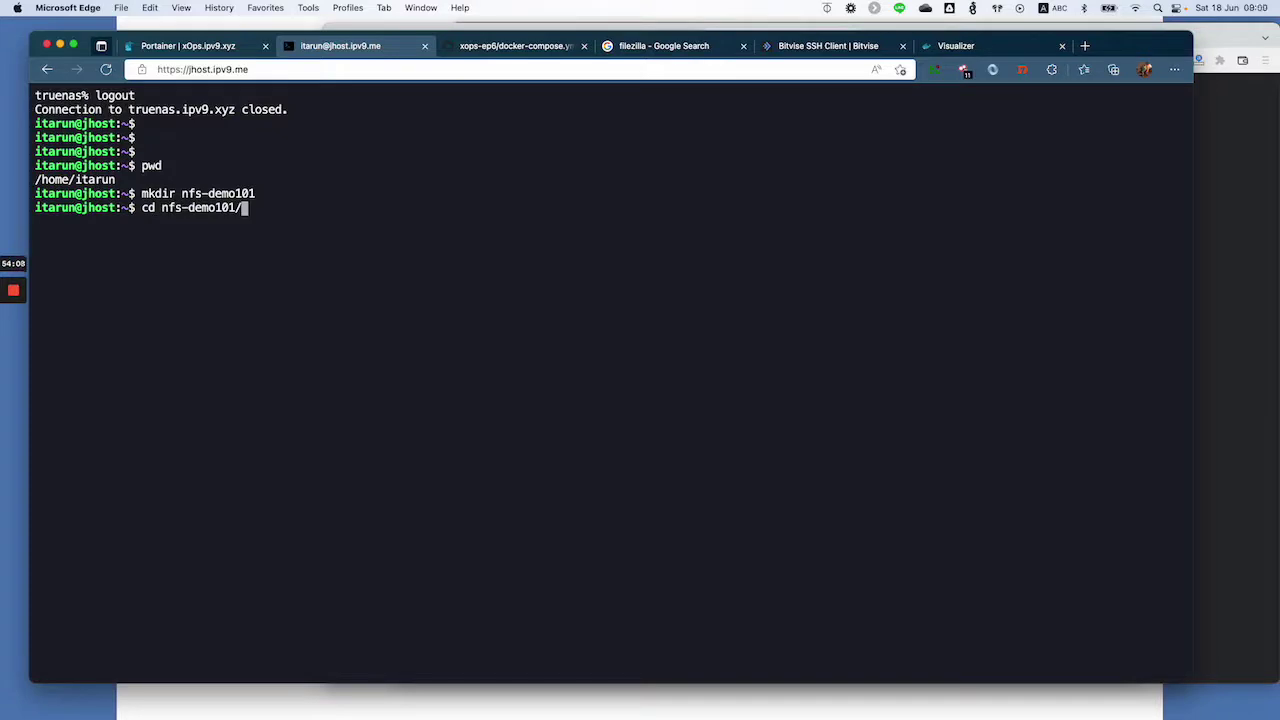
key(Return)
text(pwd)
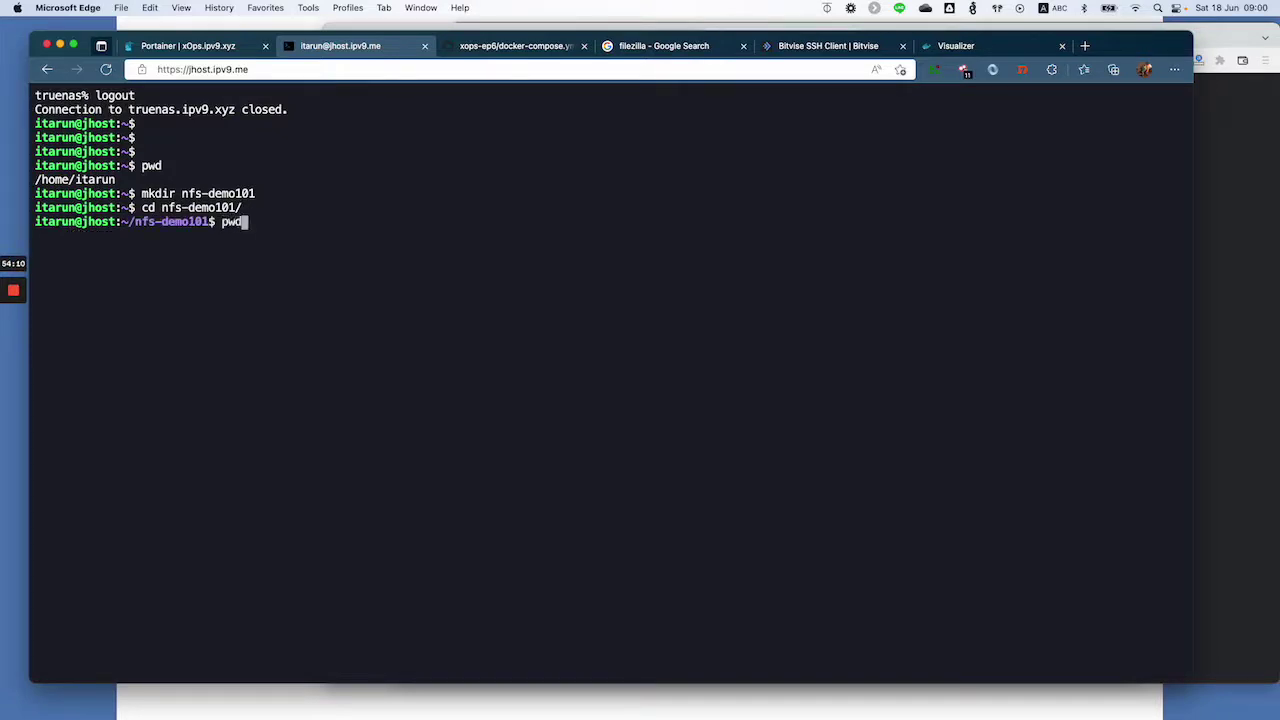
key(Return)
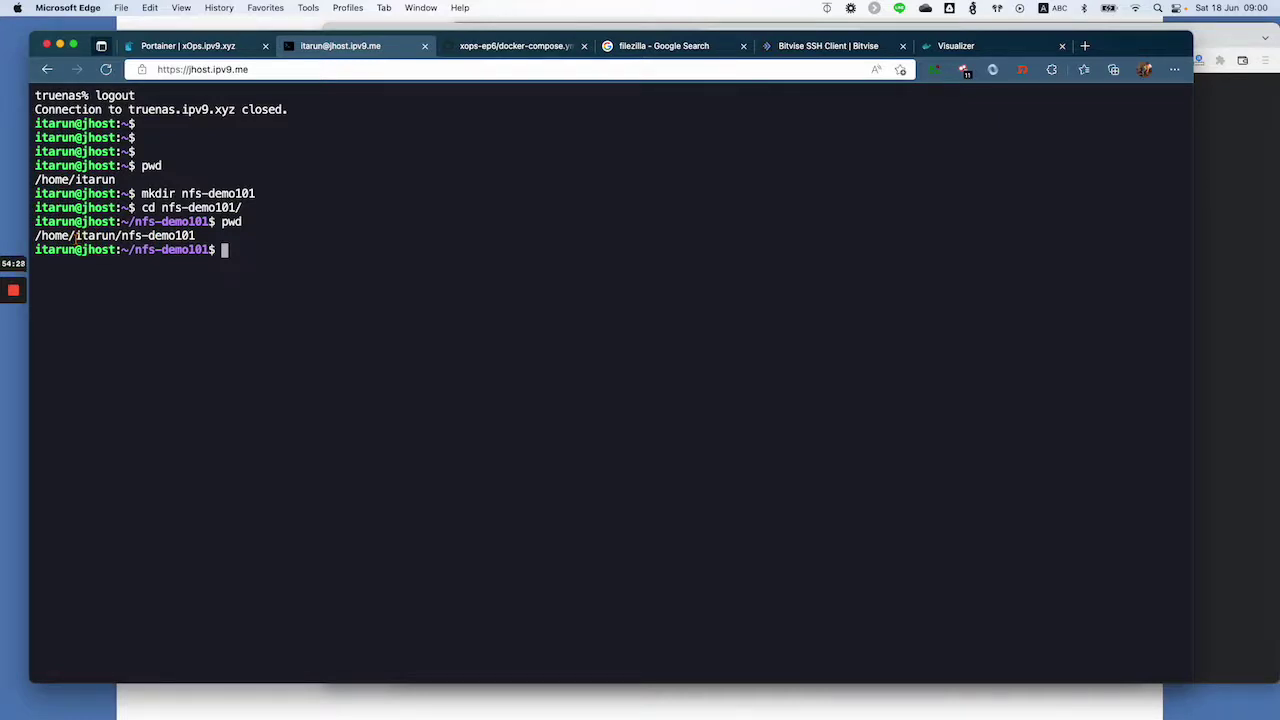
drag(77, 235, 226, 241)
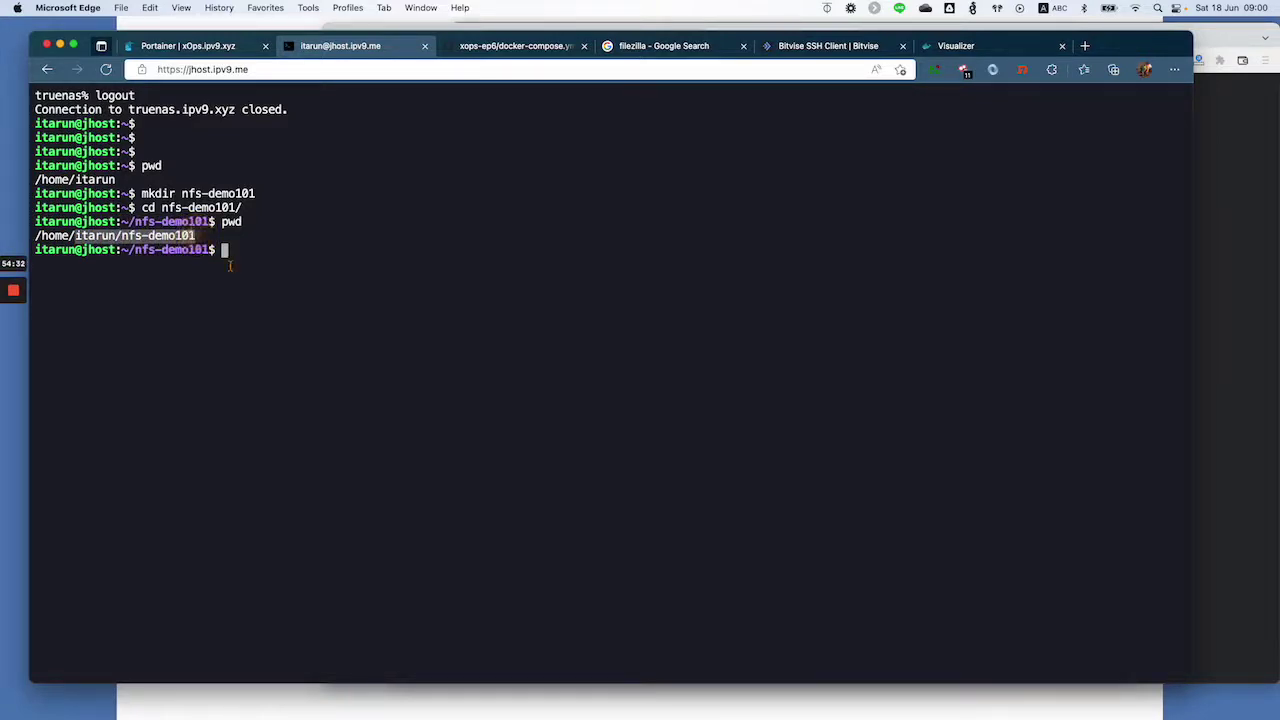
- Return to Portainer and replace ub_nfs with nfs-demo101 as the final folder in the volume's device path
click(218, 50)
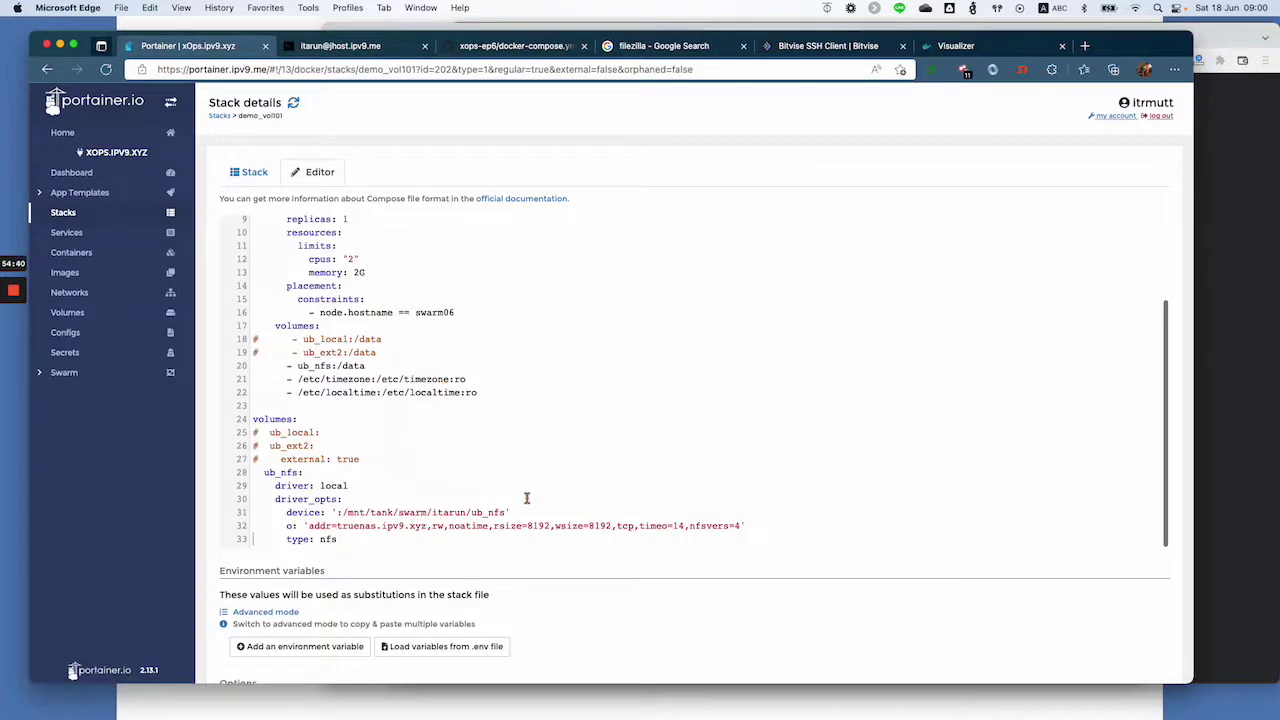
scroll(526, 497, down, 1)
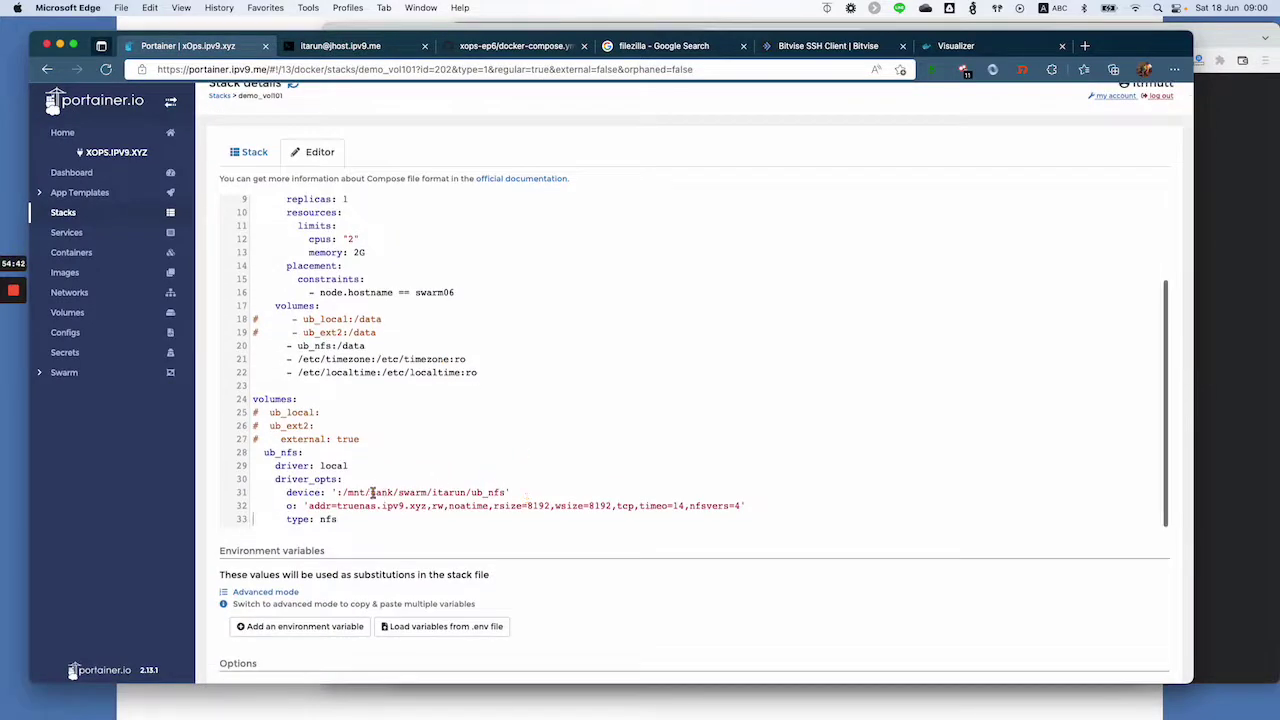
drag(341, 492, 432, 493)
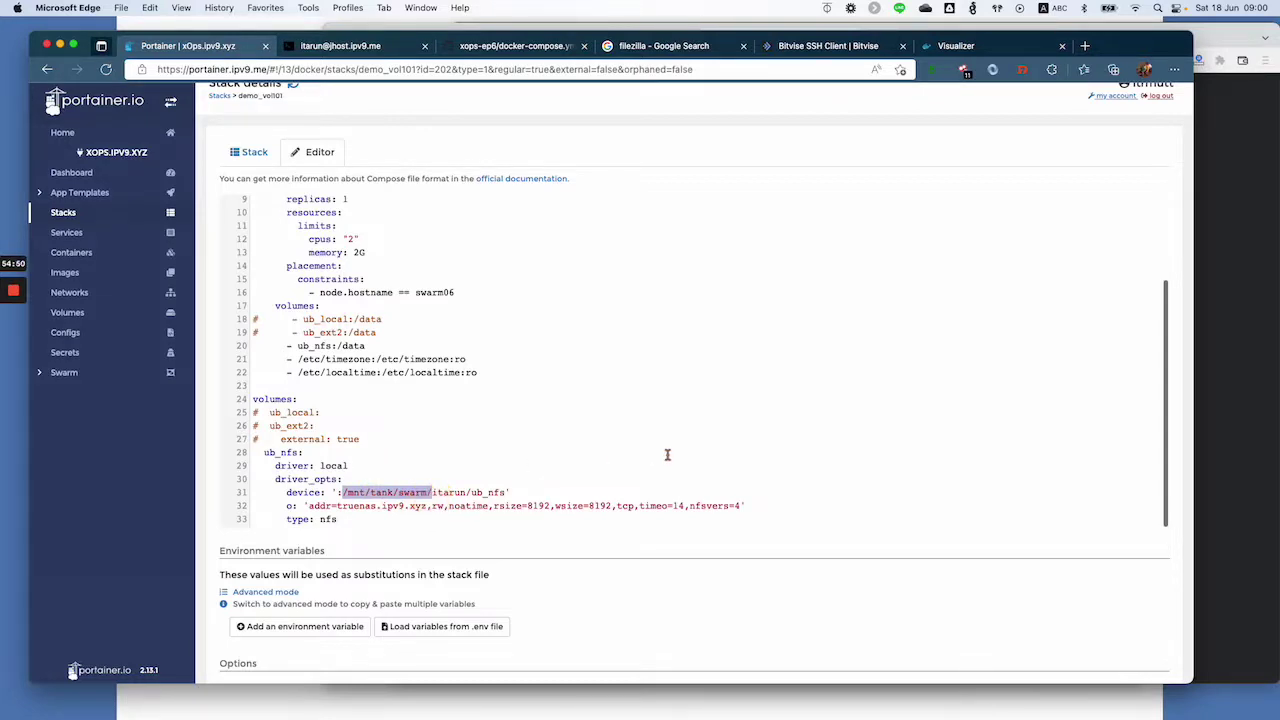
key(Right)
key(Right)
key(Right)
key(Right)
key(Right)
key(Right)
key(Right)
key(Right)
key(Right)
key(Right)
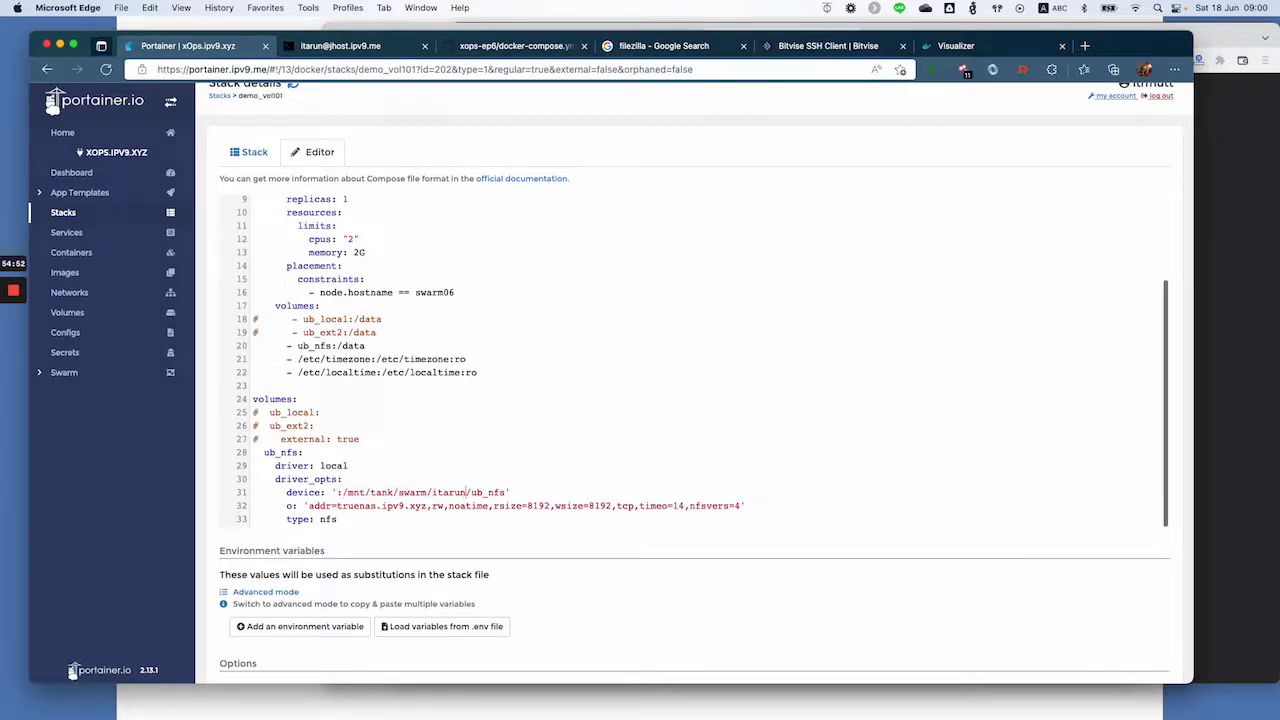
key(Right)
key(Right)
key(BackSpace)
key(BackSpace)
key(BackSpace)
key(BackSpace)
key(BackSpace)
key(BackSpace)
text(nfs-demo101)
- Review the NFS device path in the compose file and update the demo_vol101 stack, confirming the redeployment
scroll(780, 436, down, 2)
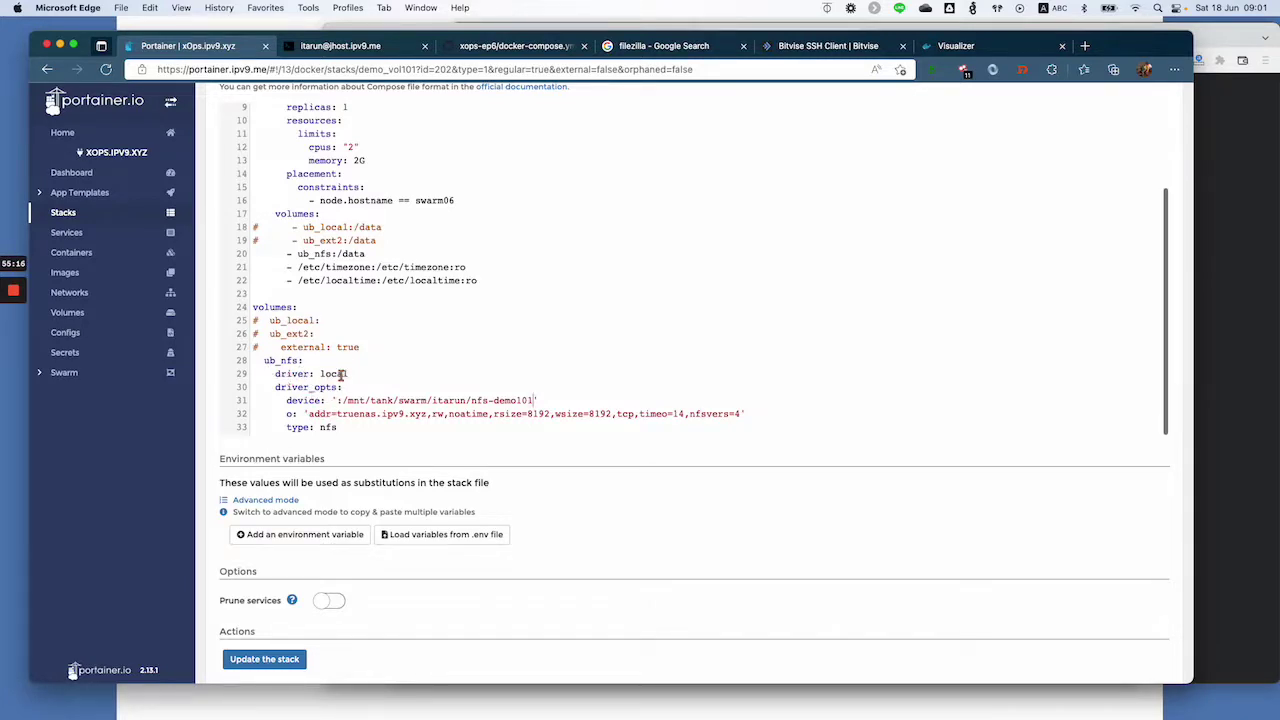
click(340, 428)
drag(341, 404, 426, 400)
scroll(370, 420, down, 5)
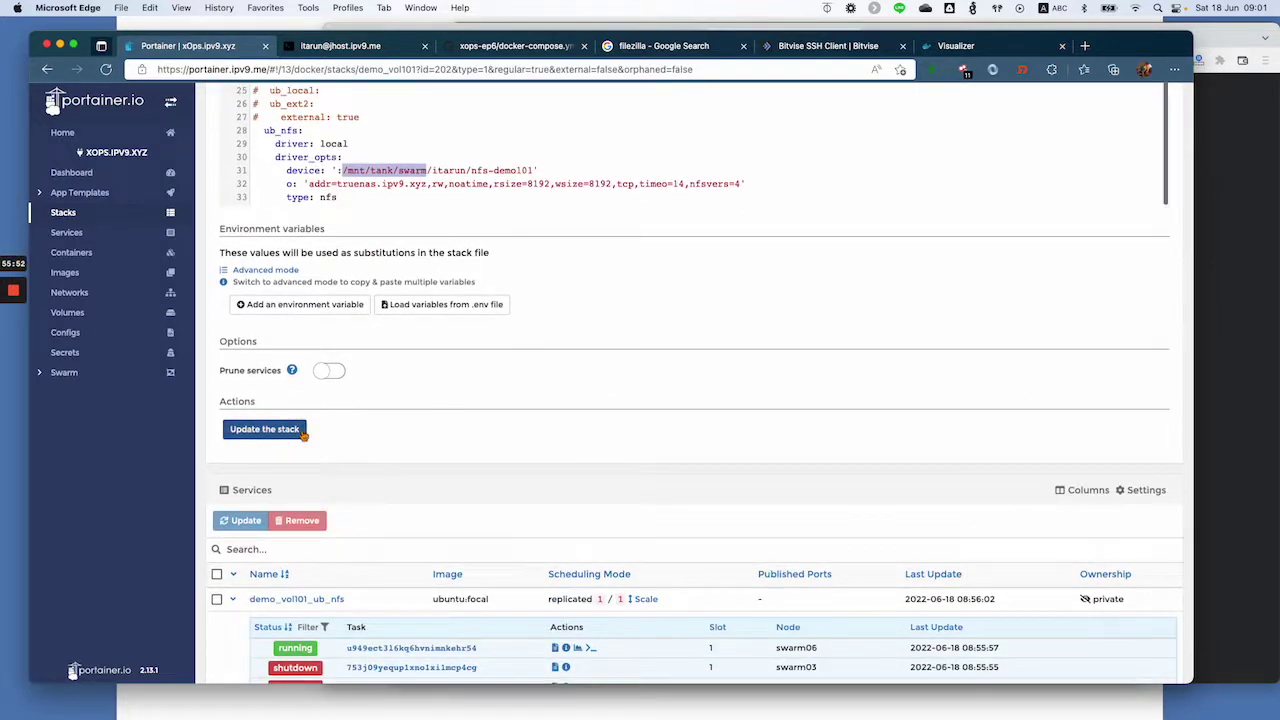
scroll(477, 414, up, 4)
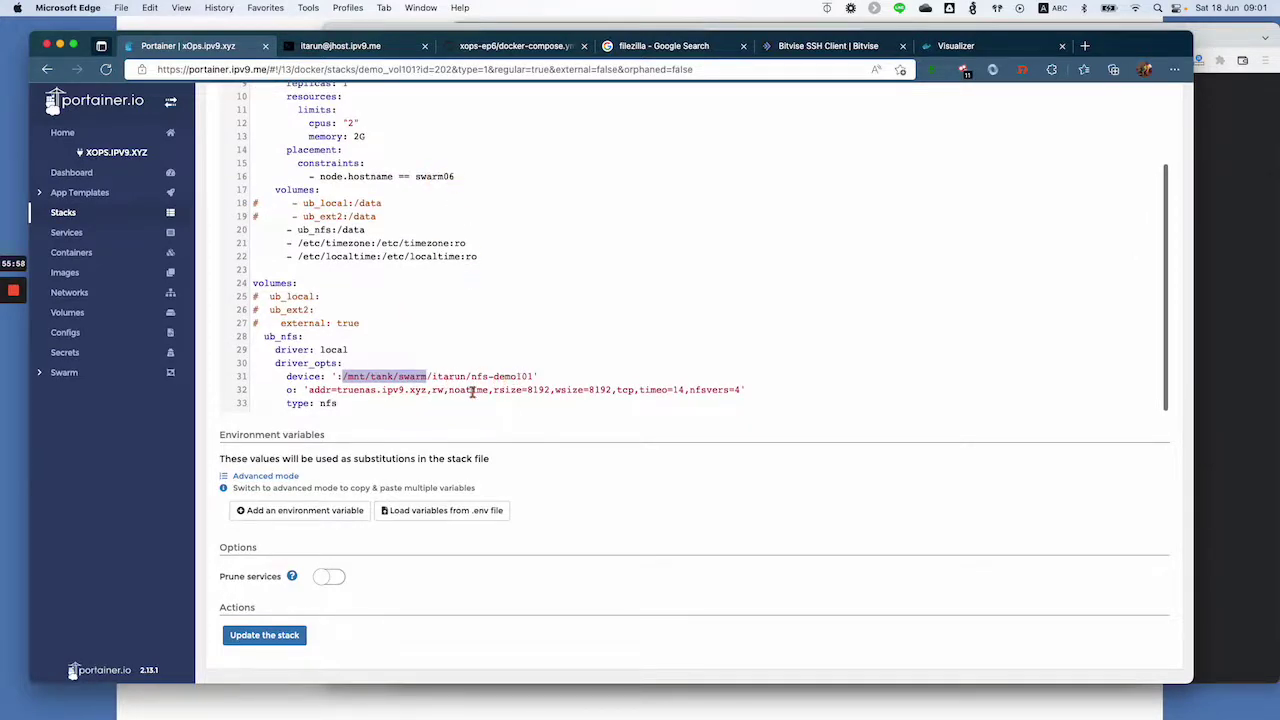
click(244, 637)
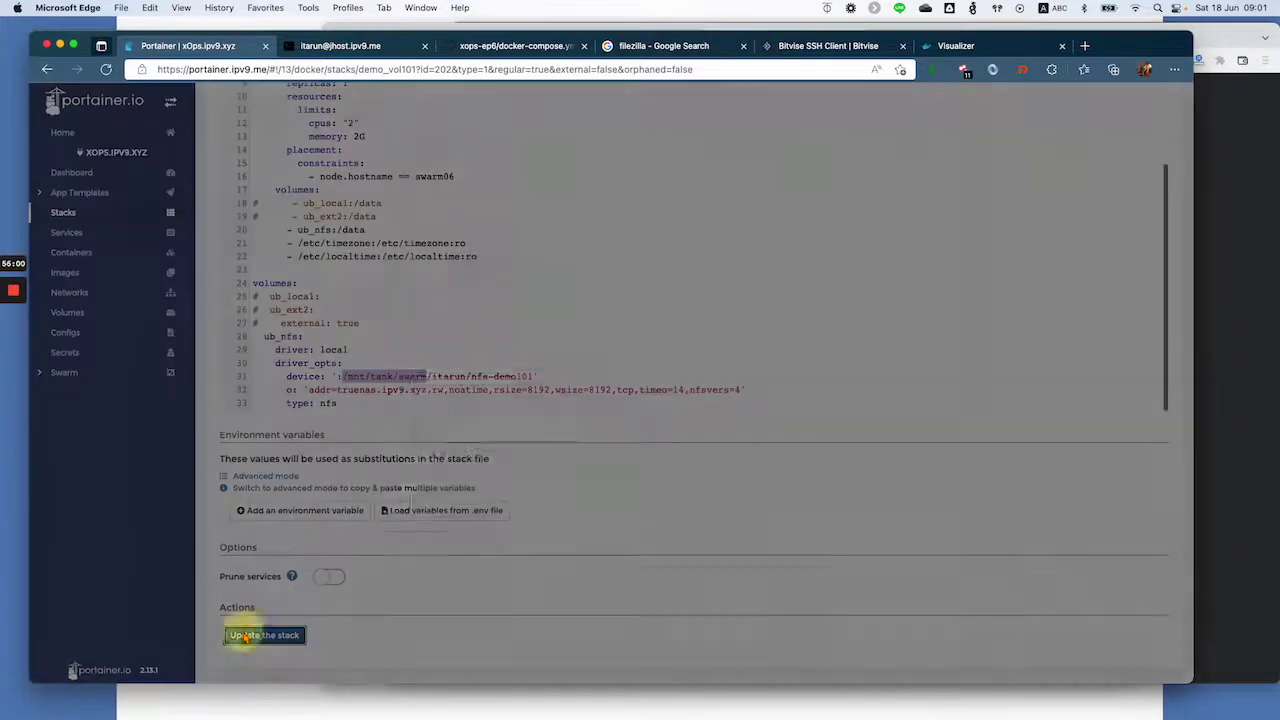
click(772, 509)
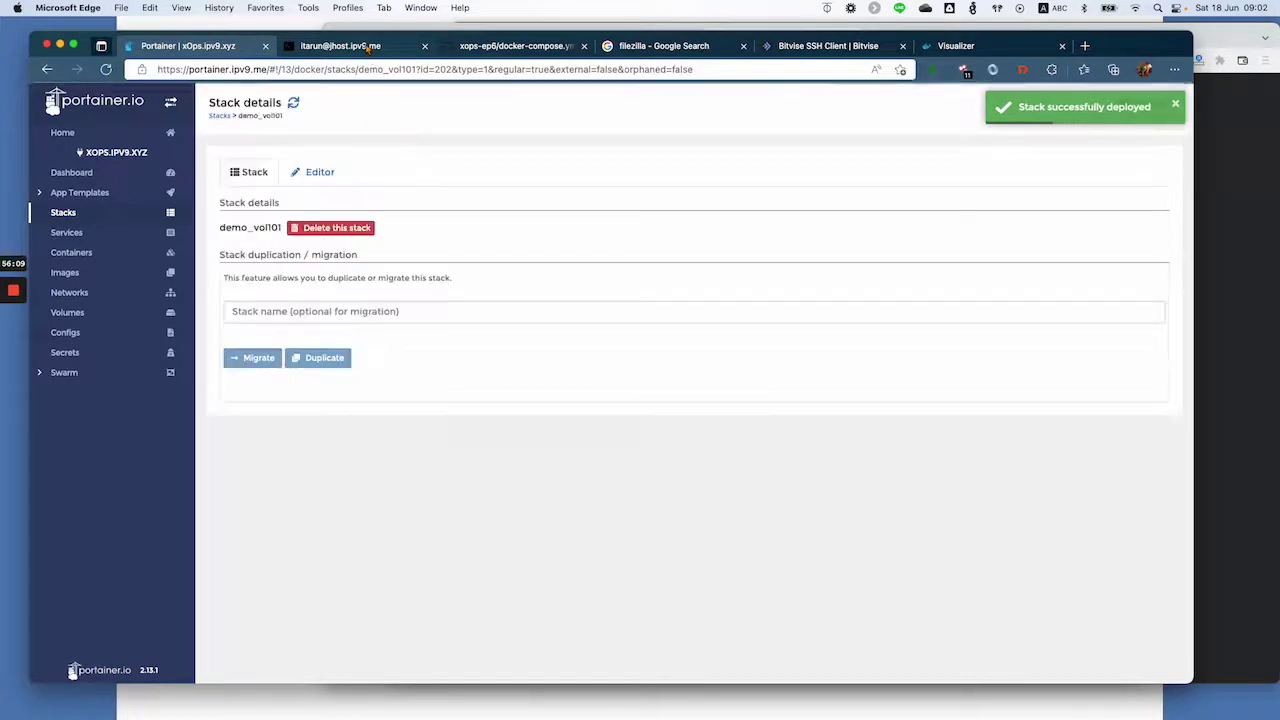
- Switch to the jhost web terminal and create the empty files helloworld and helloworld001 in nfs-demo101
click(370, 48)
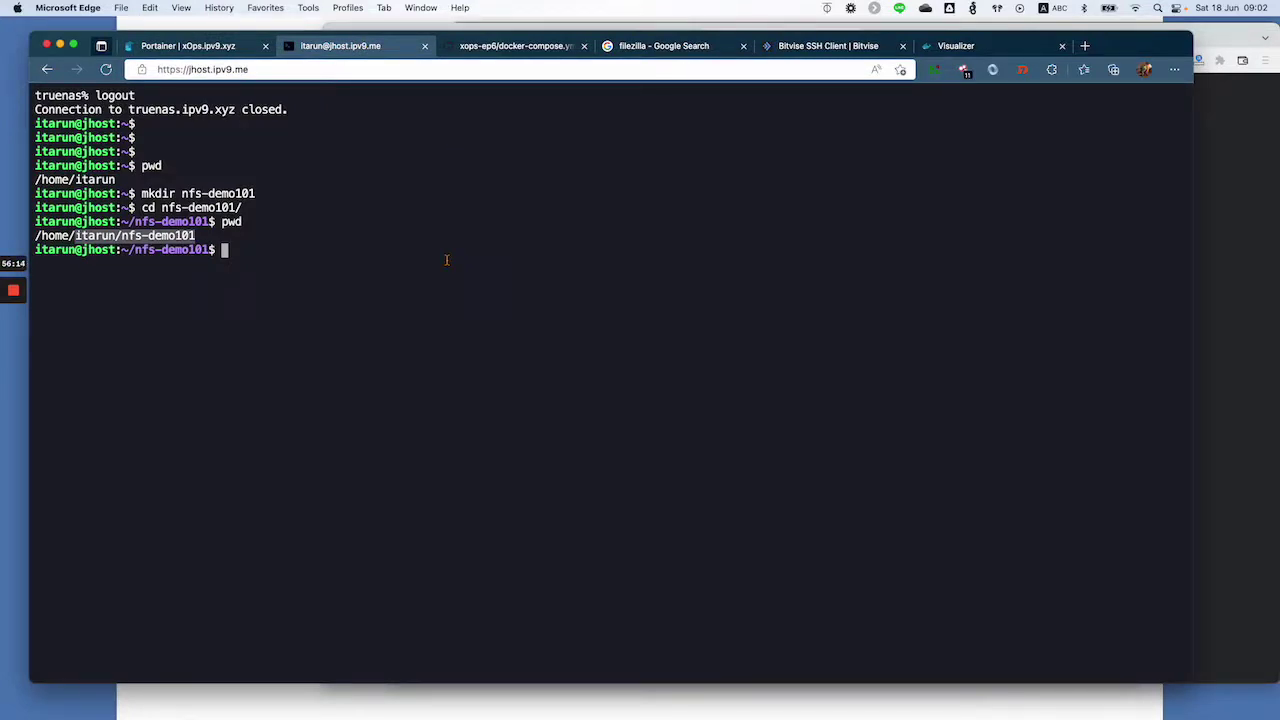
text(t)
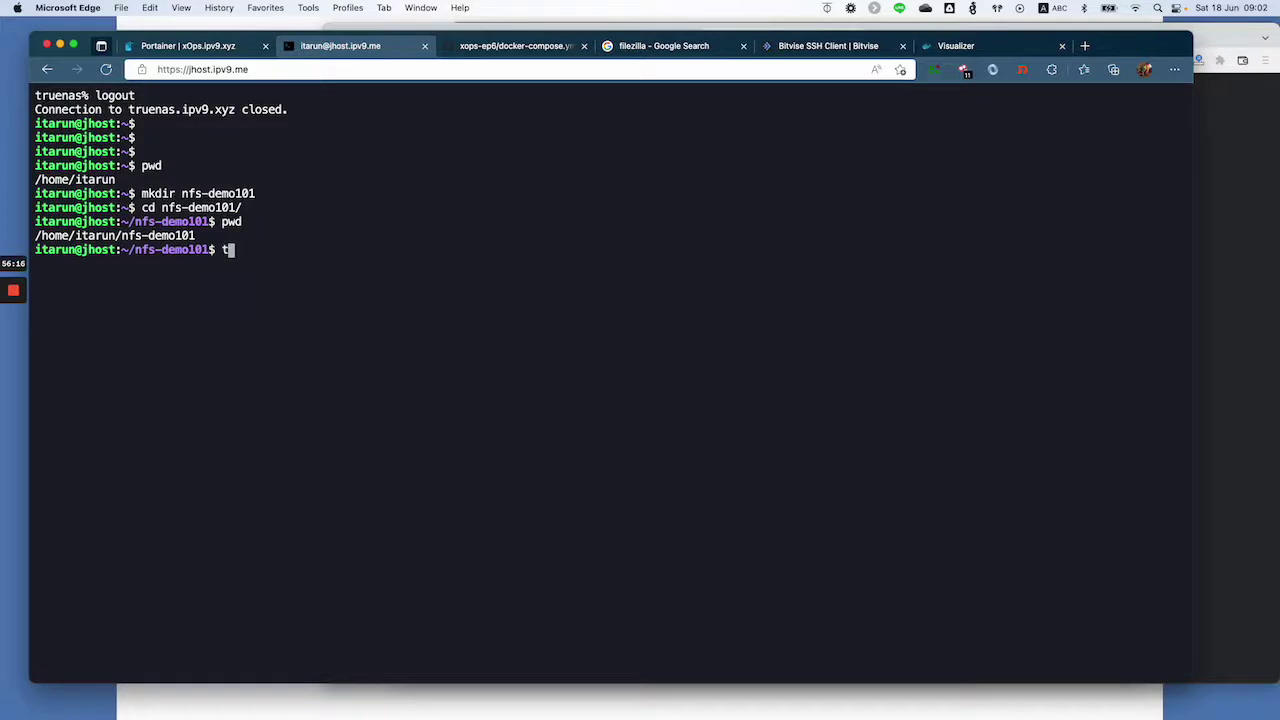
text(ouch helloworld)
key(Return)
key(Up)
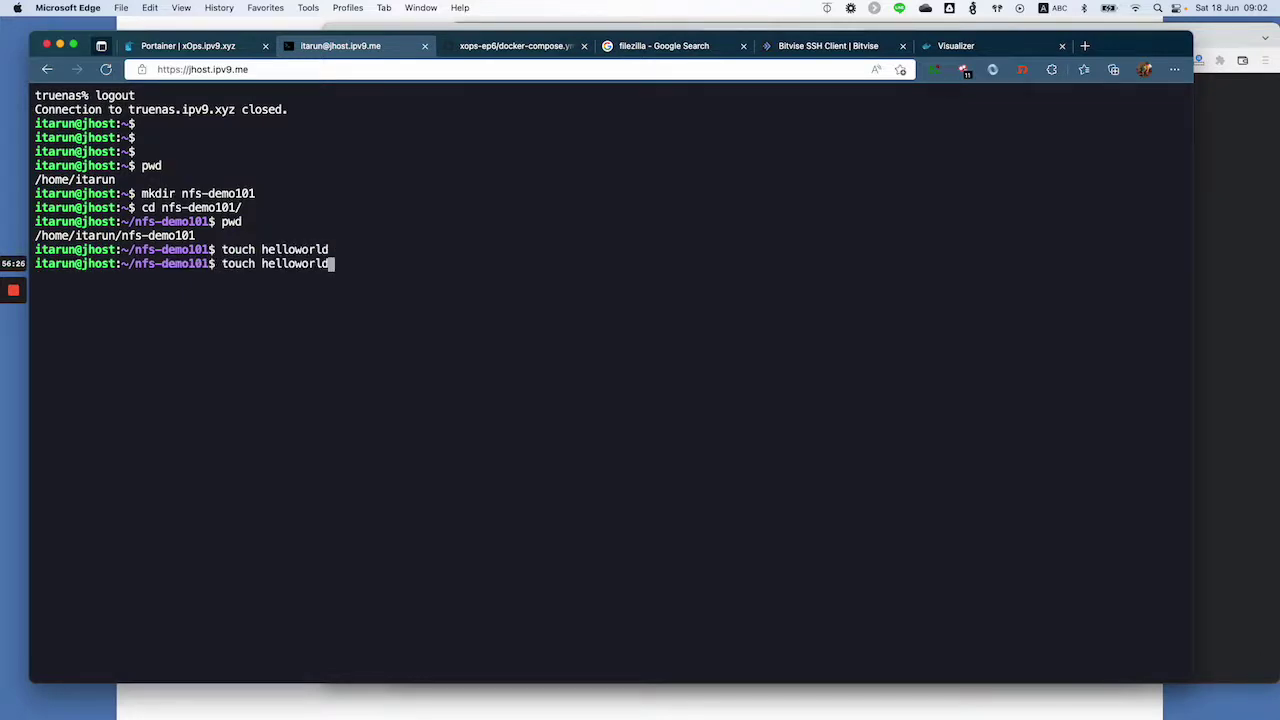
text(001)
key(Return)
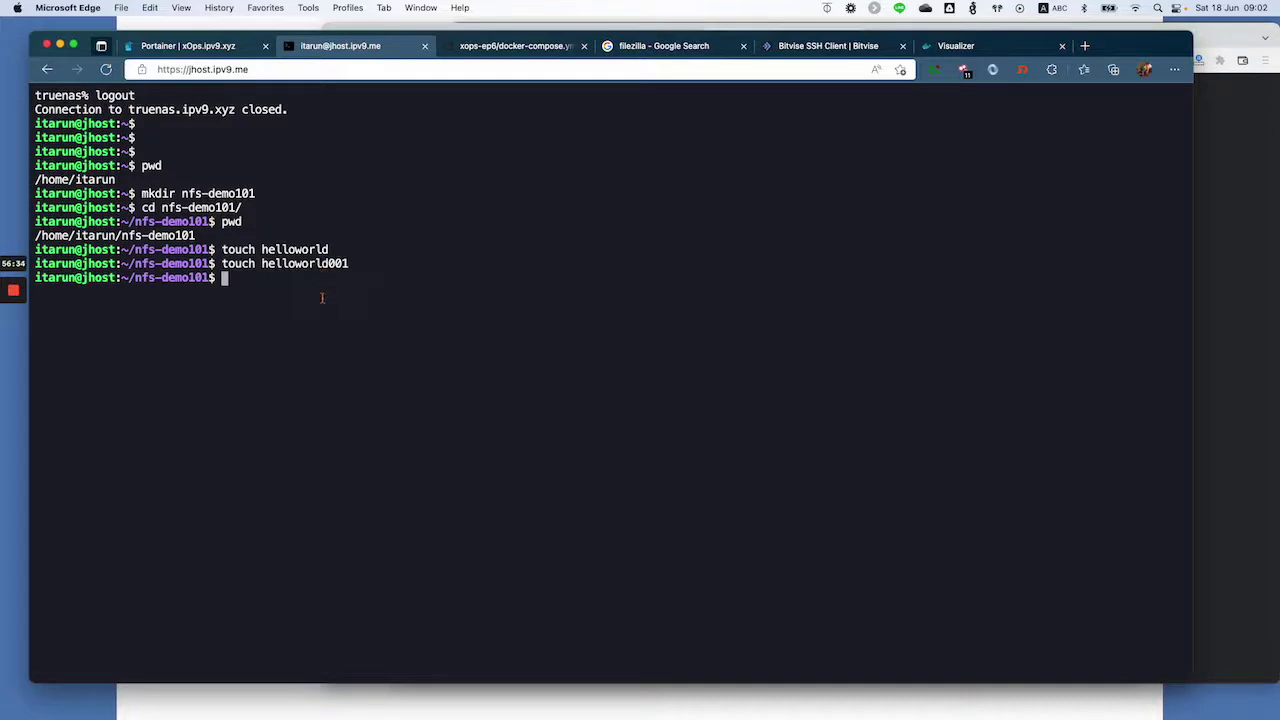
- Connect to truenas.ipv9.xyz over SSH by reusing the earlier command, and print the working directory with pwd
key(Return)
key(Return)
key(Return)
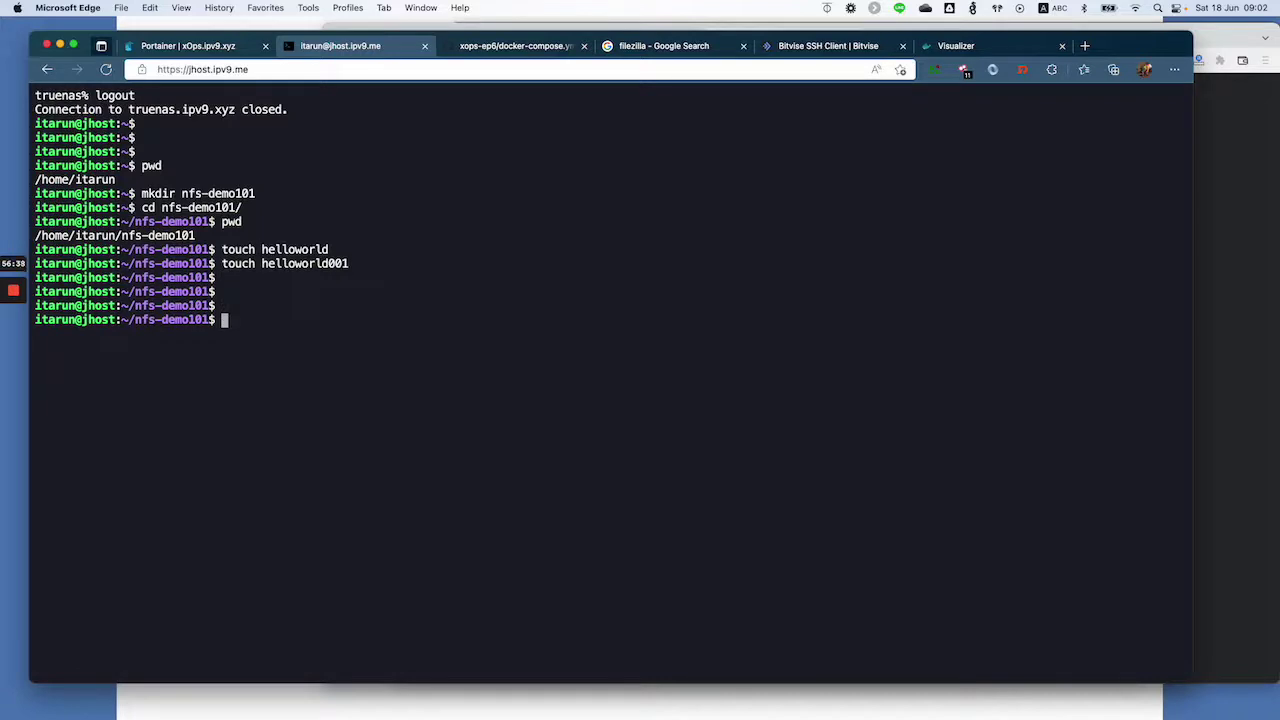
key(Up)
key(Up)
key(Up)
key(Up)
key(Up)
key(Up)
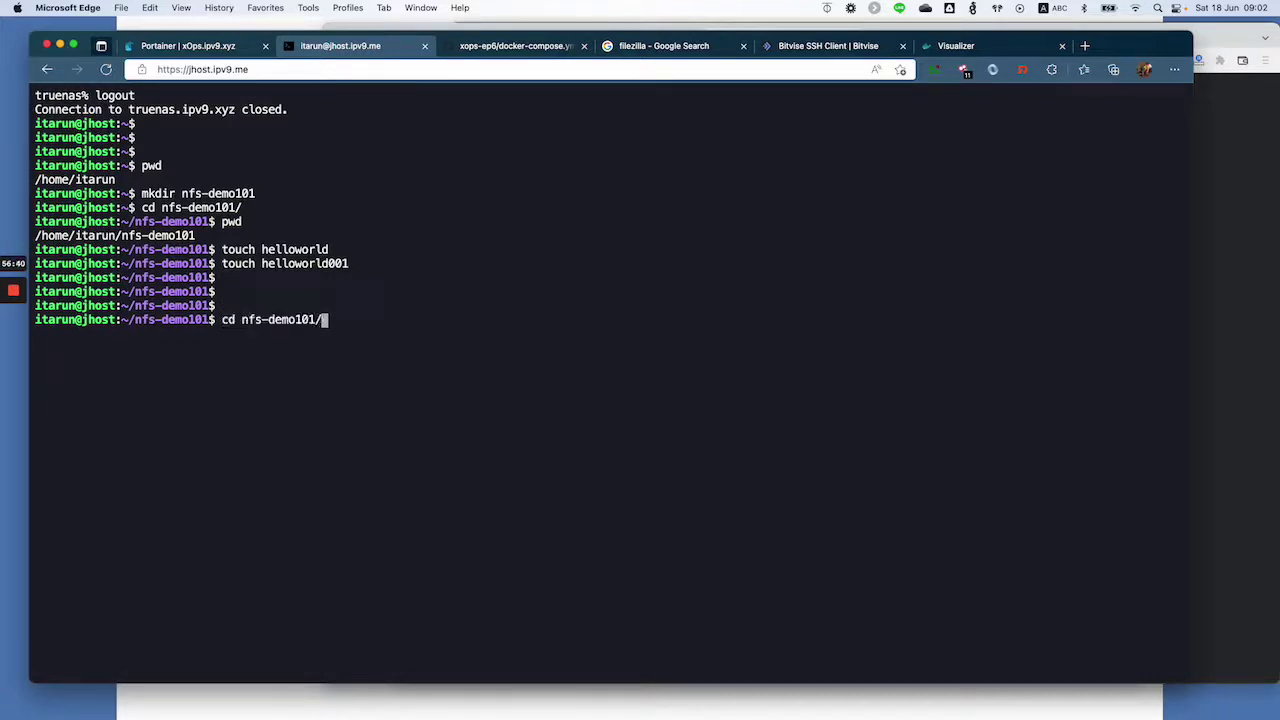
key(Up)
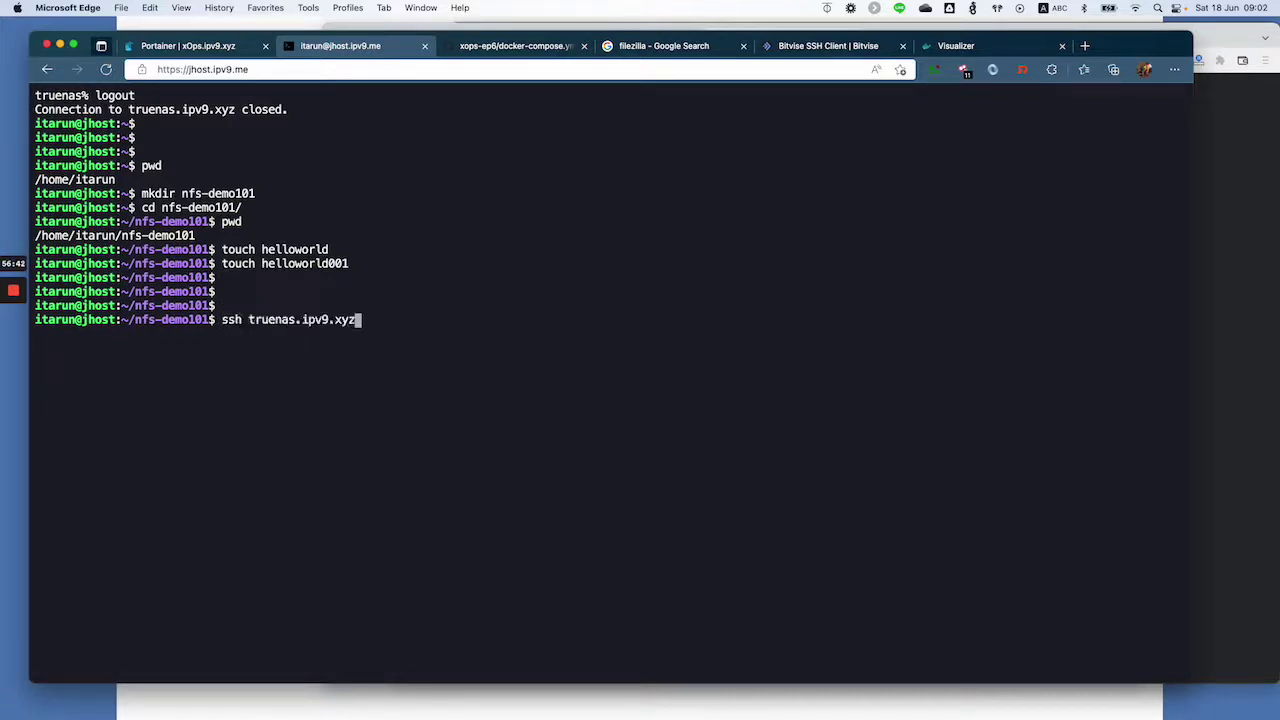
key(Return)
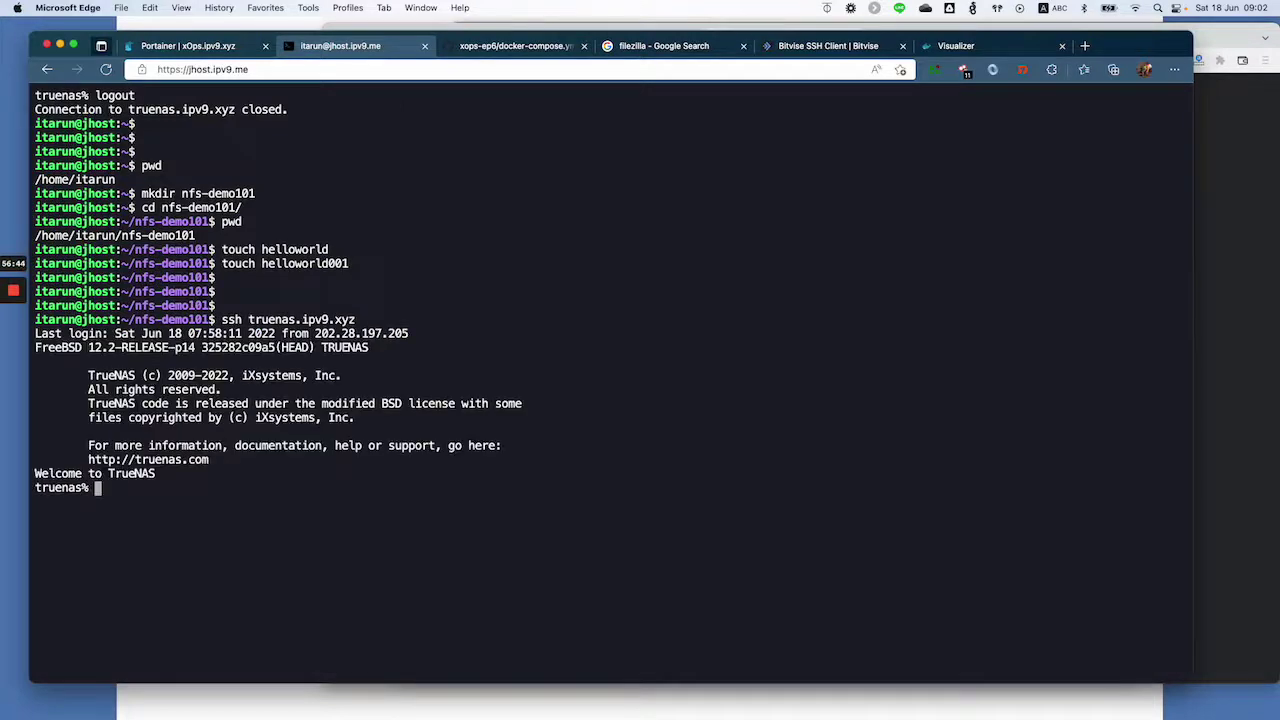
text(pwd)
key(Return)
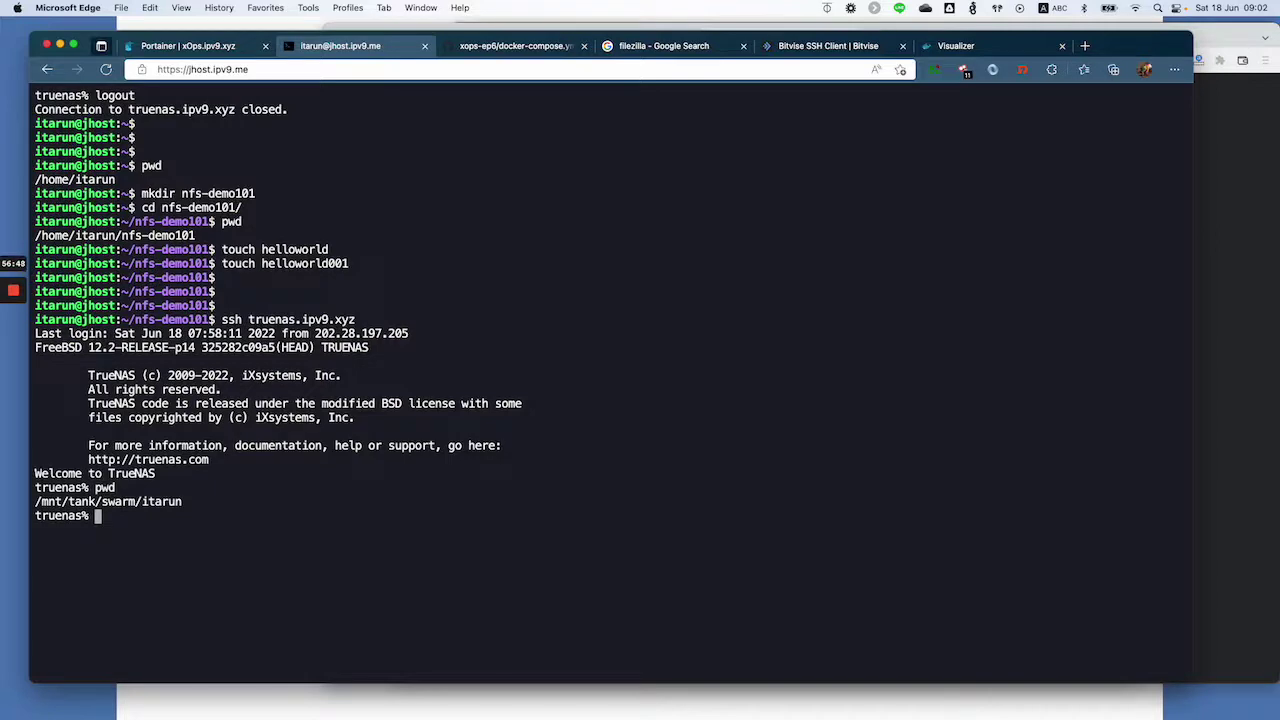
- Create the directory nfs-demo101 on the TrueNAS server, check the current path with pwd, and change into the new directory
text(mkdir nfs-demo101)
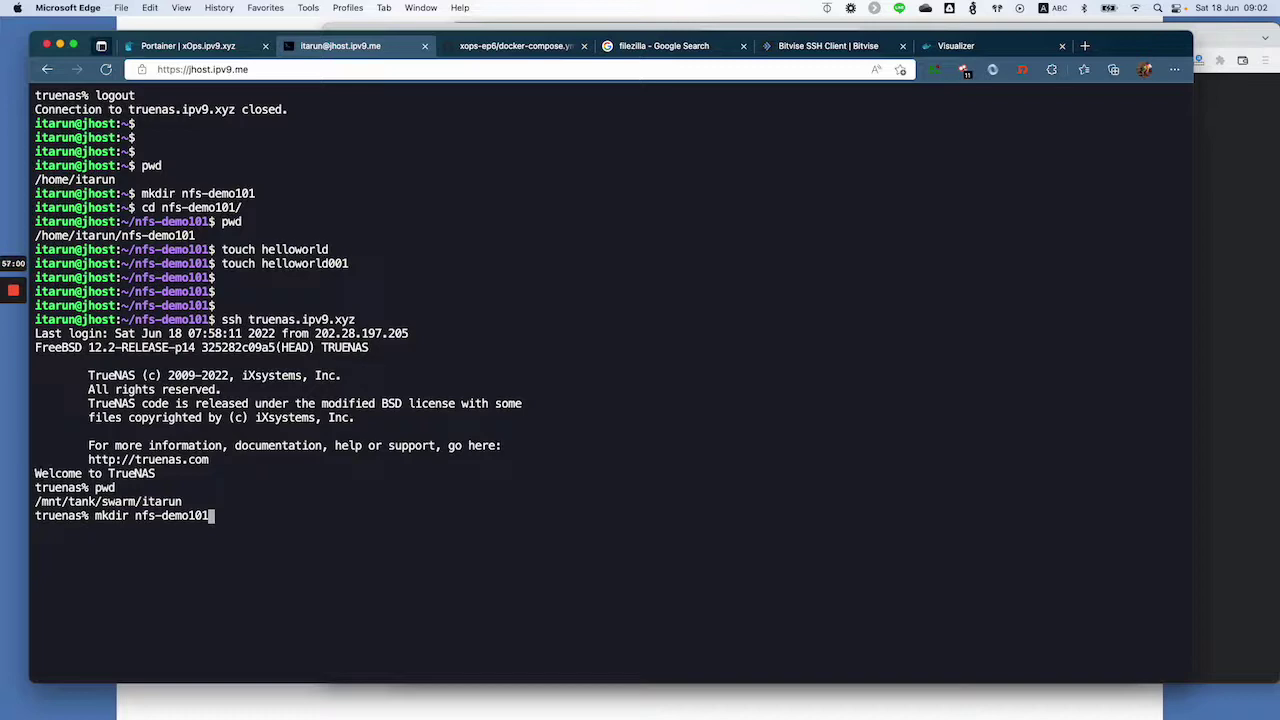
key(Return)
key(Return)
key(Return)
key(Return)
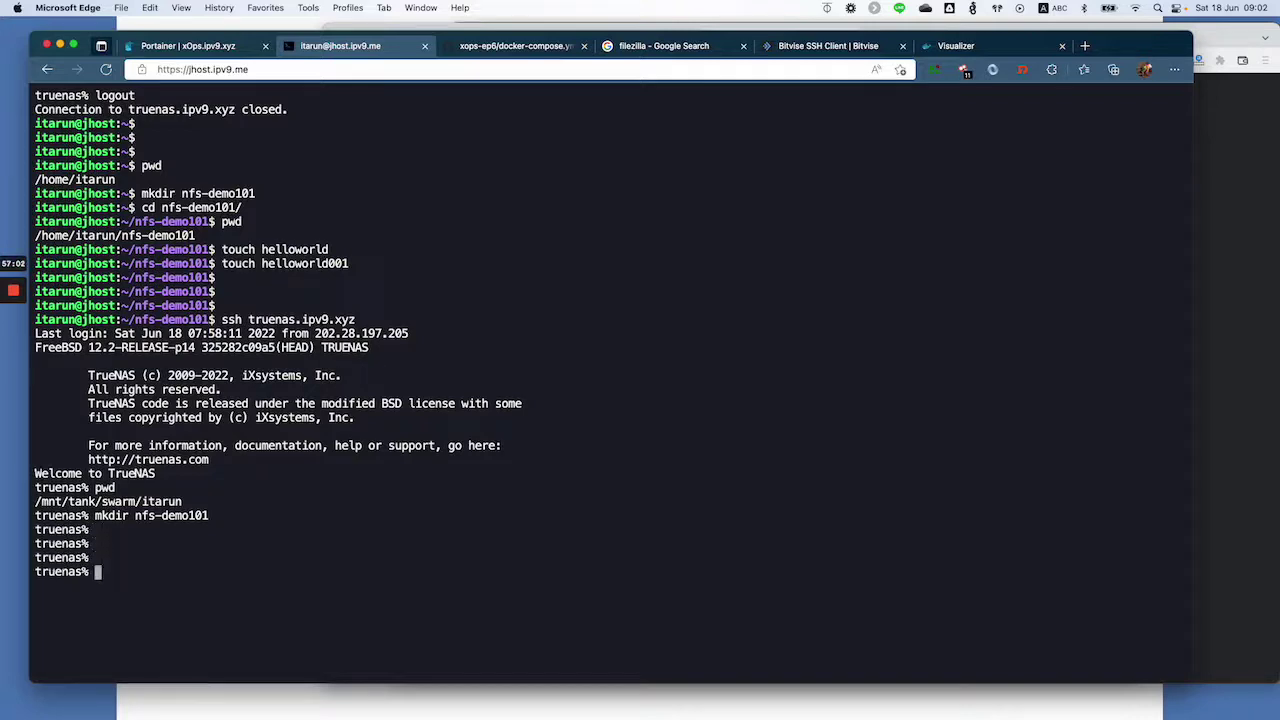
text(pwd)
key(Return)
text(cd )
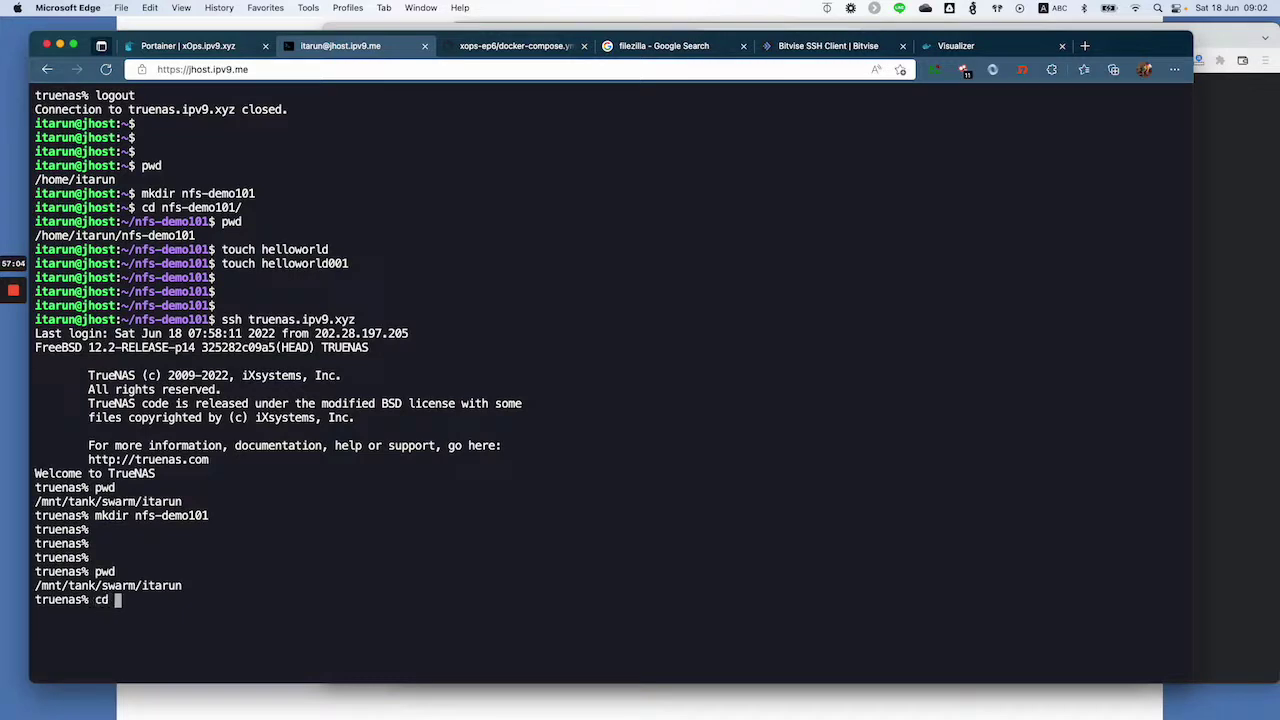
text(nf)
key(Tab)
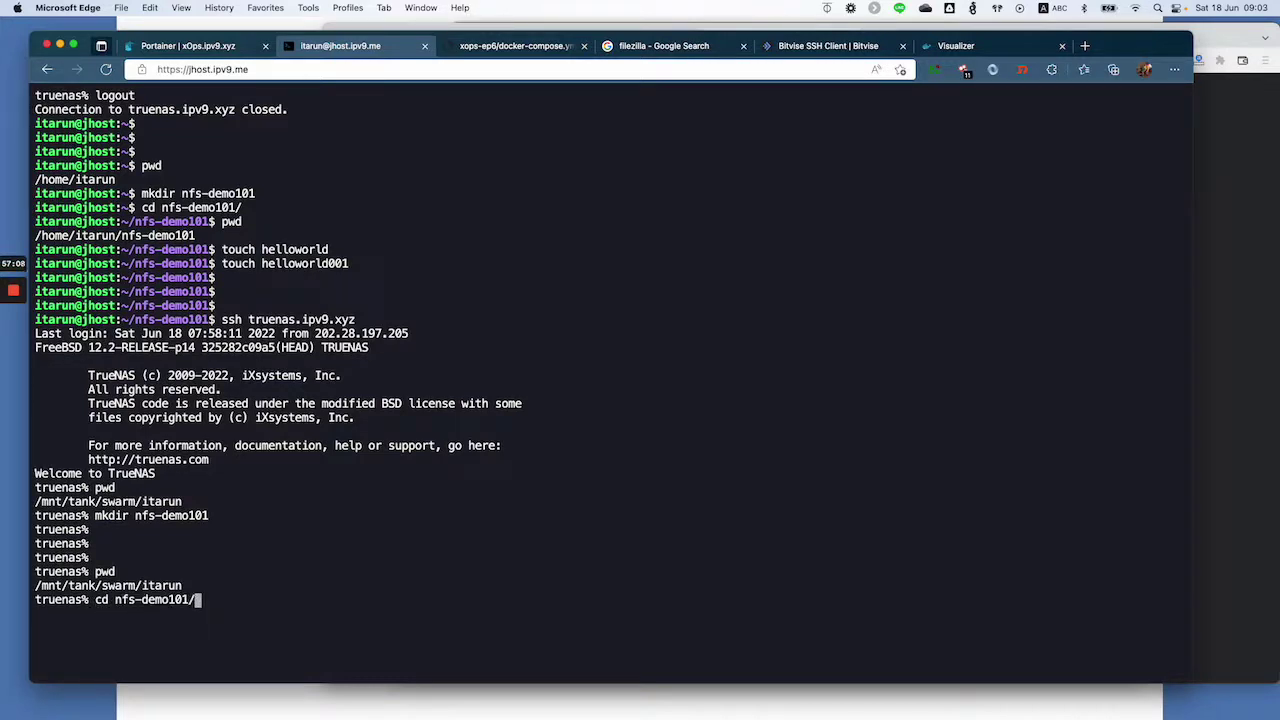
key(Return)
- Create the empty files helloworld001, helloworld002 and helloworld003 with touch, and list the directory with ls -l
text(touch hello)
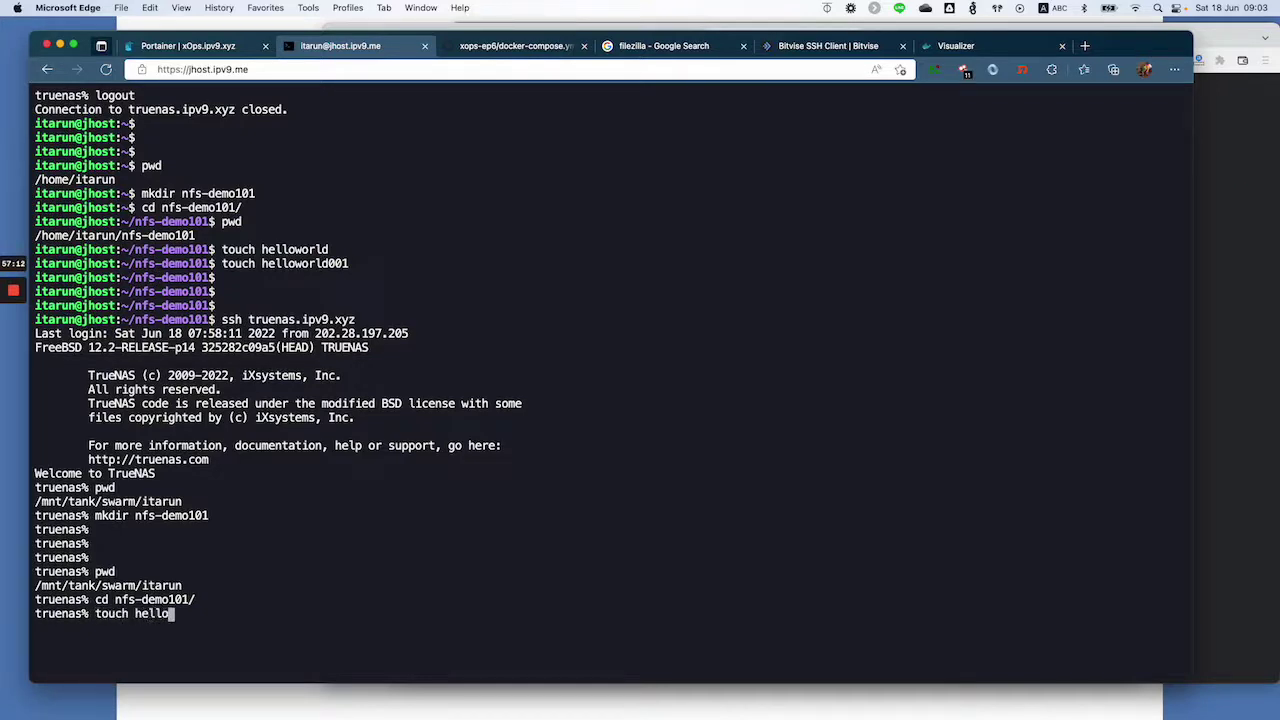
text(world001)
key(Return)
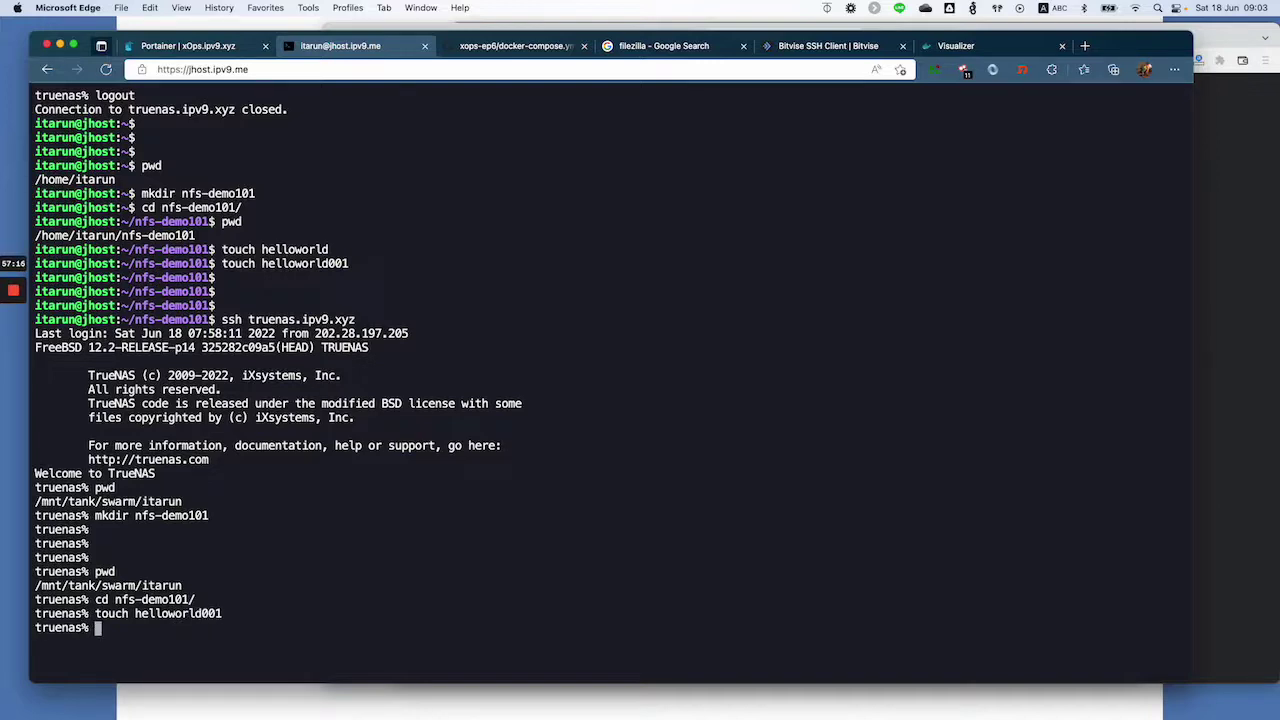
key(Up)
key(BackSpace)
text(2)
key(Return)
key(Up)
key(BackSpace)
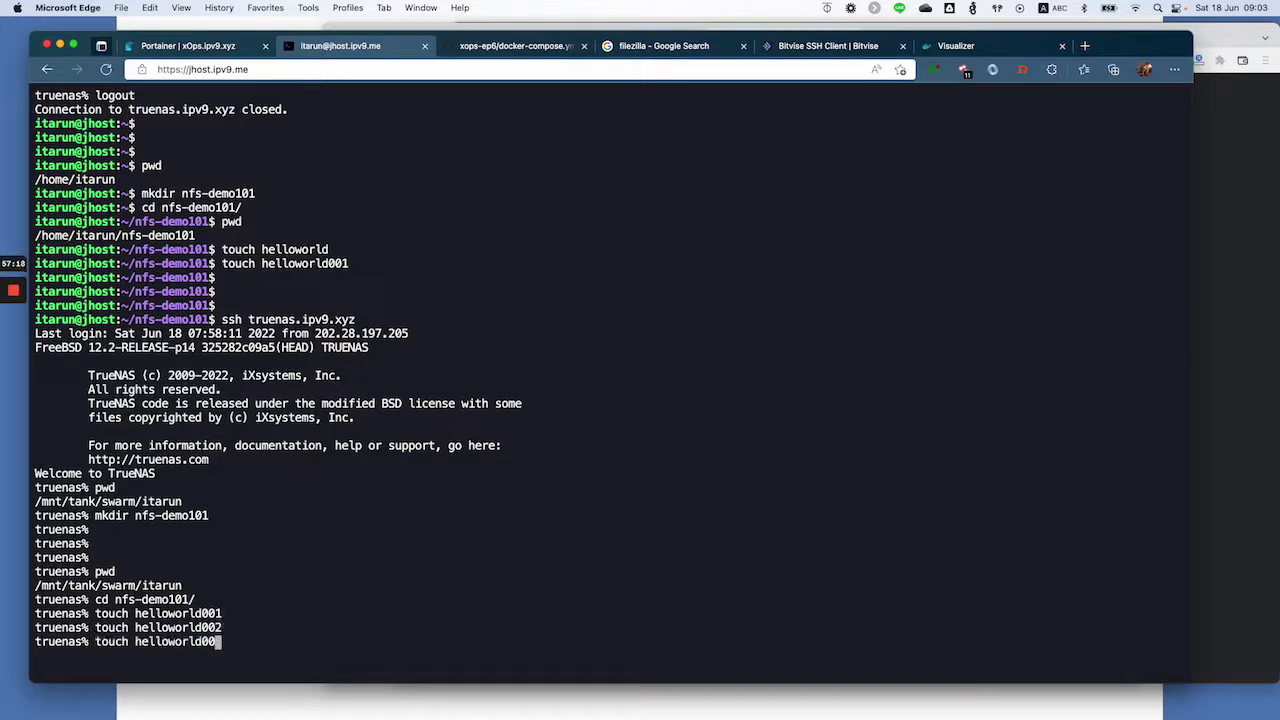
text(4)
key(Return)
key(Return)
key(Return)
key(Return)
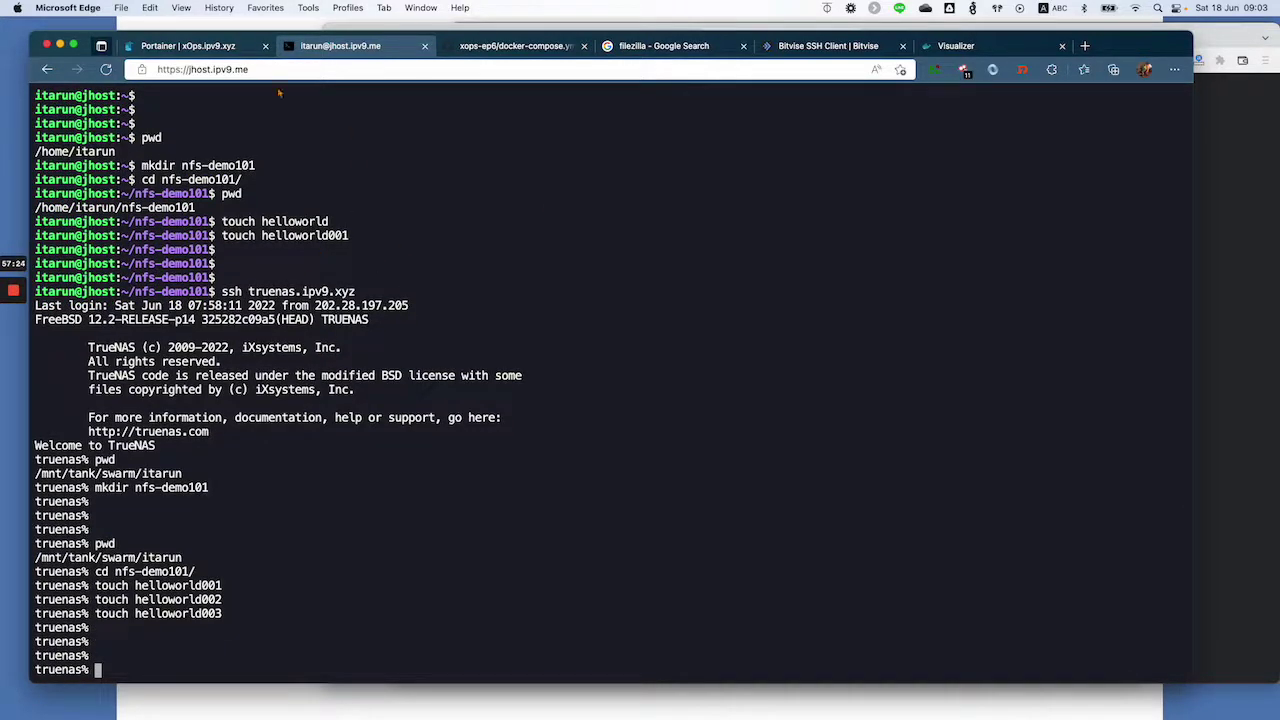
text(ls -l)
key(Return)
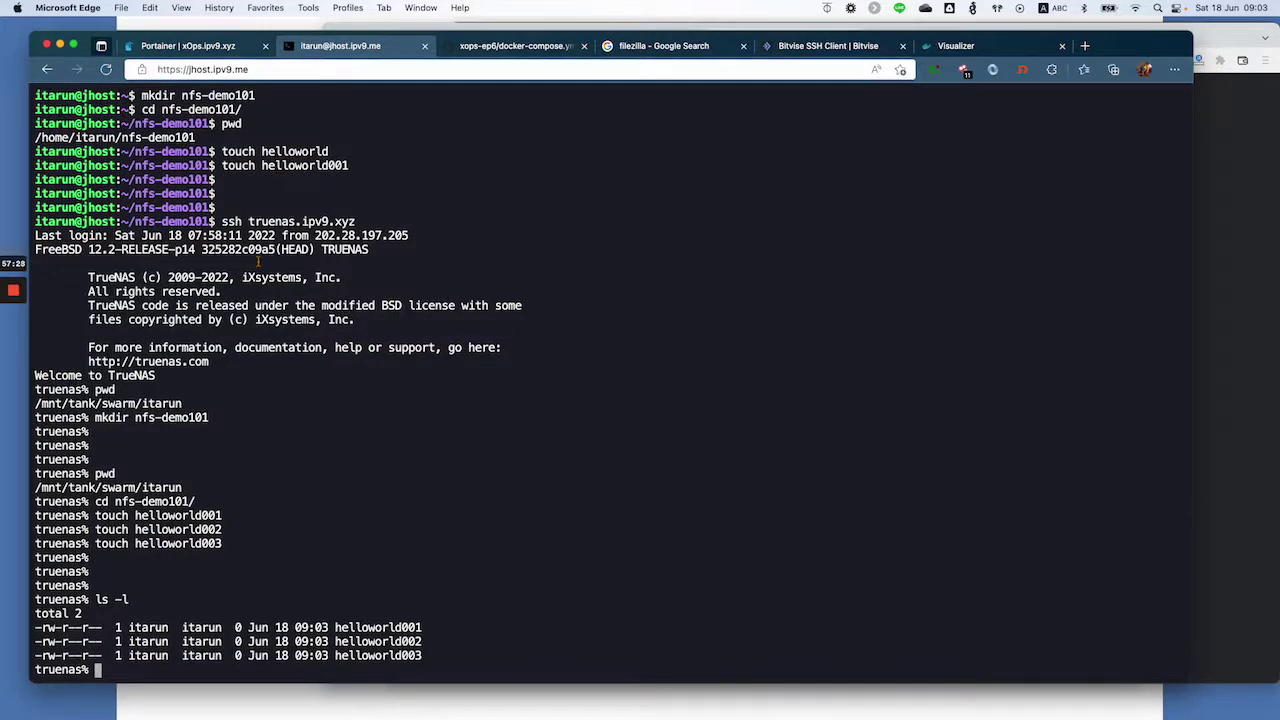
- Return to Portainer, refresh the demo_vol101 stack details, and check the task statuses of the demo_vol101_ub_nfs service
click(204, 55)
scroll(472, 274, down, 3)
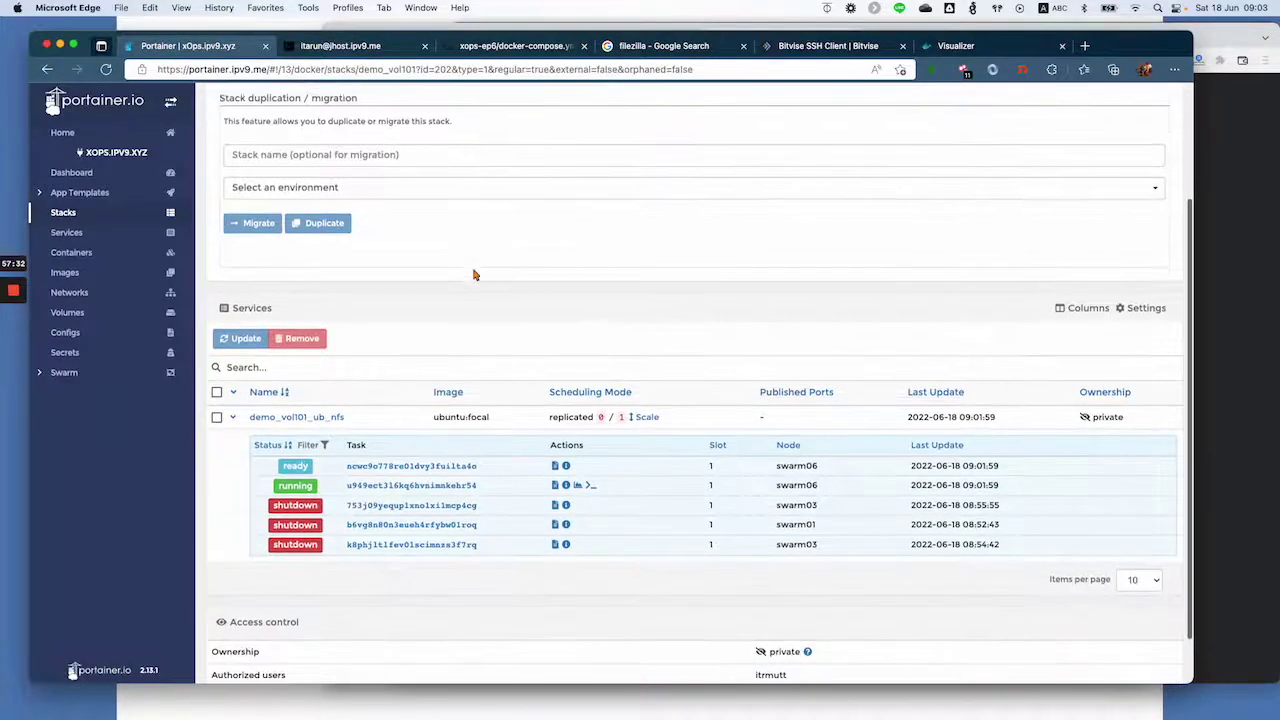
scroll(457, 286, up, 3)
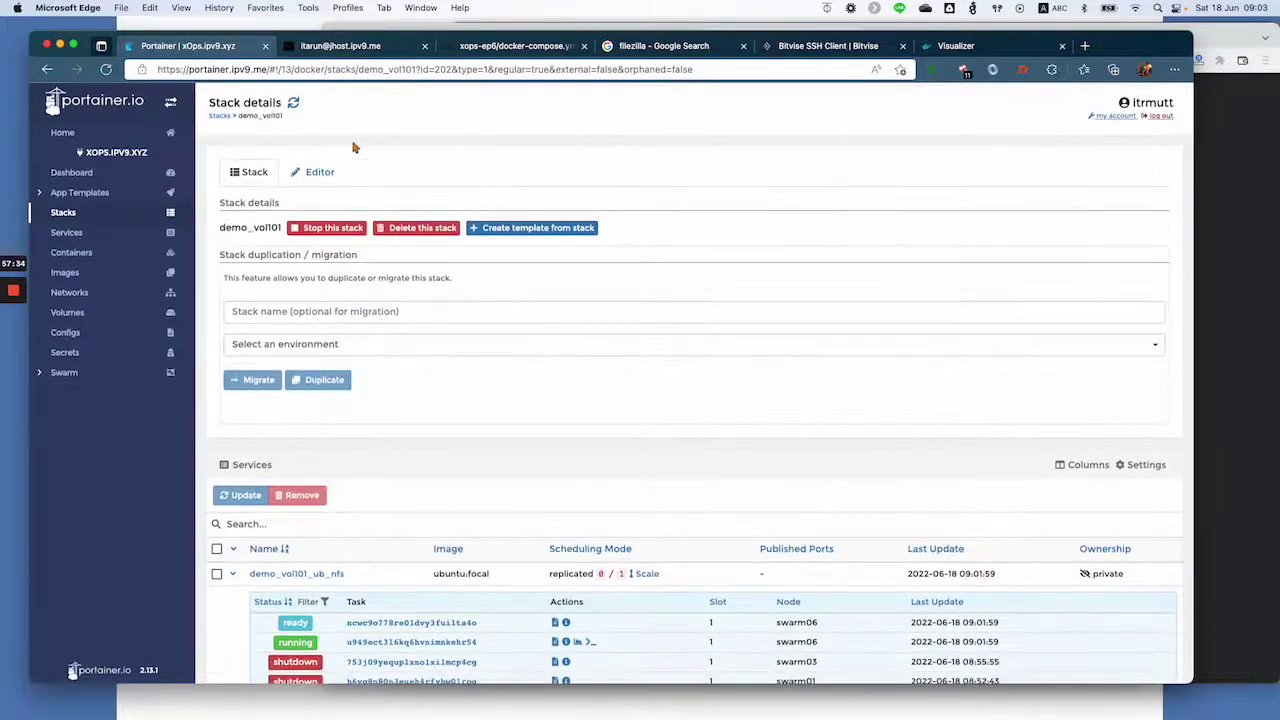
click(293, 102)
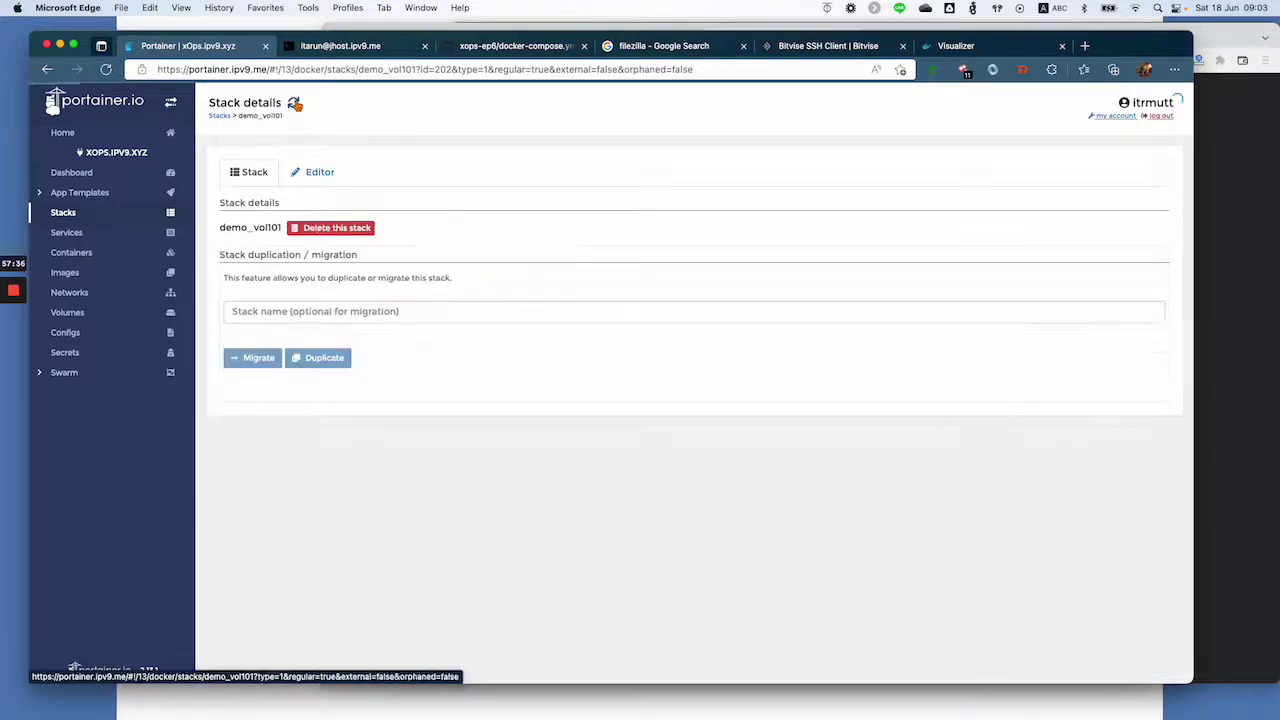
scroll(482, 233, down, 3)
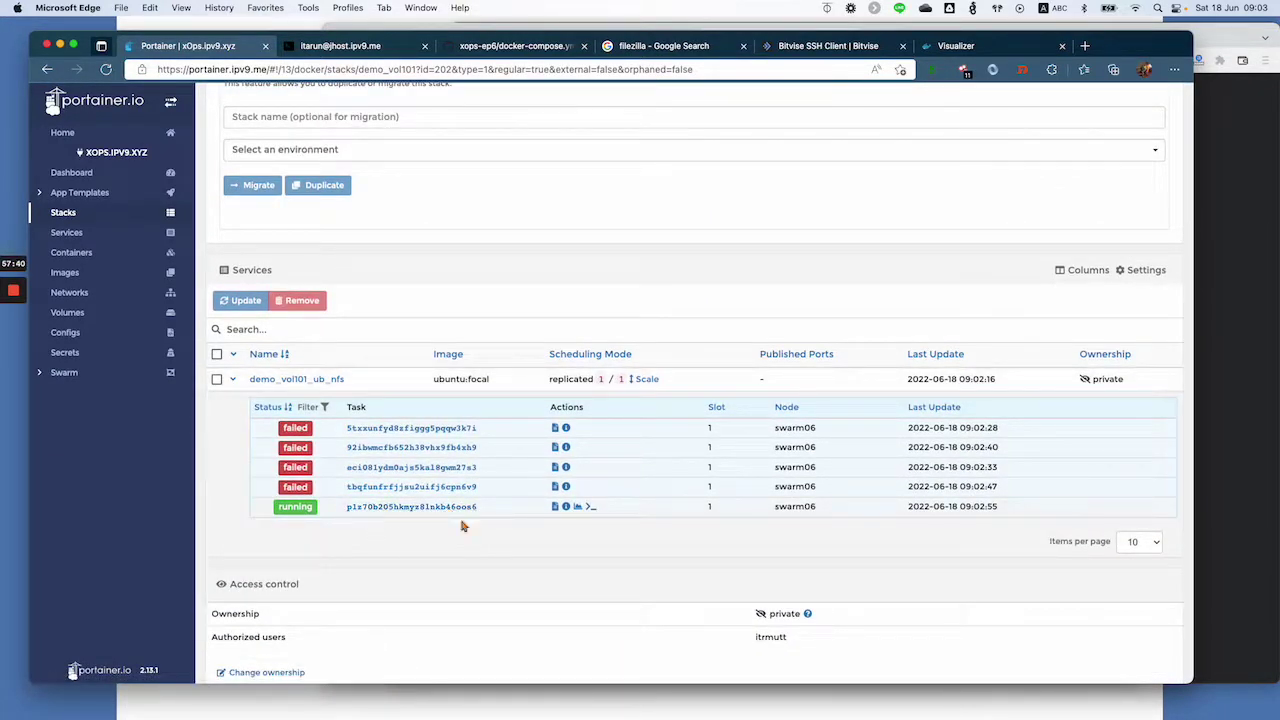
- Connect a /bin/bash console to the running demo_vol101_ub_nfs container and list its mounted filesystems with df -h
click(592, 508)
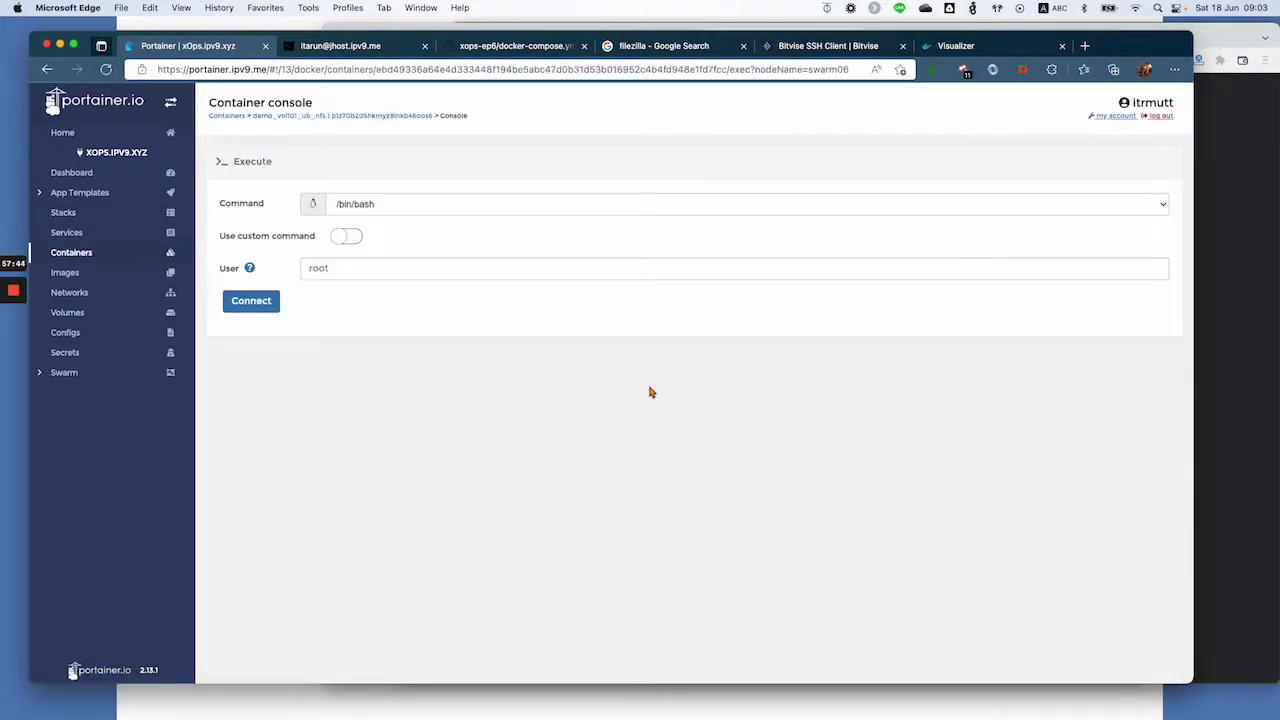
click(251, 301)
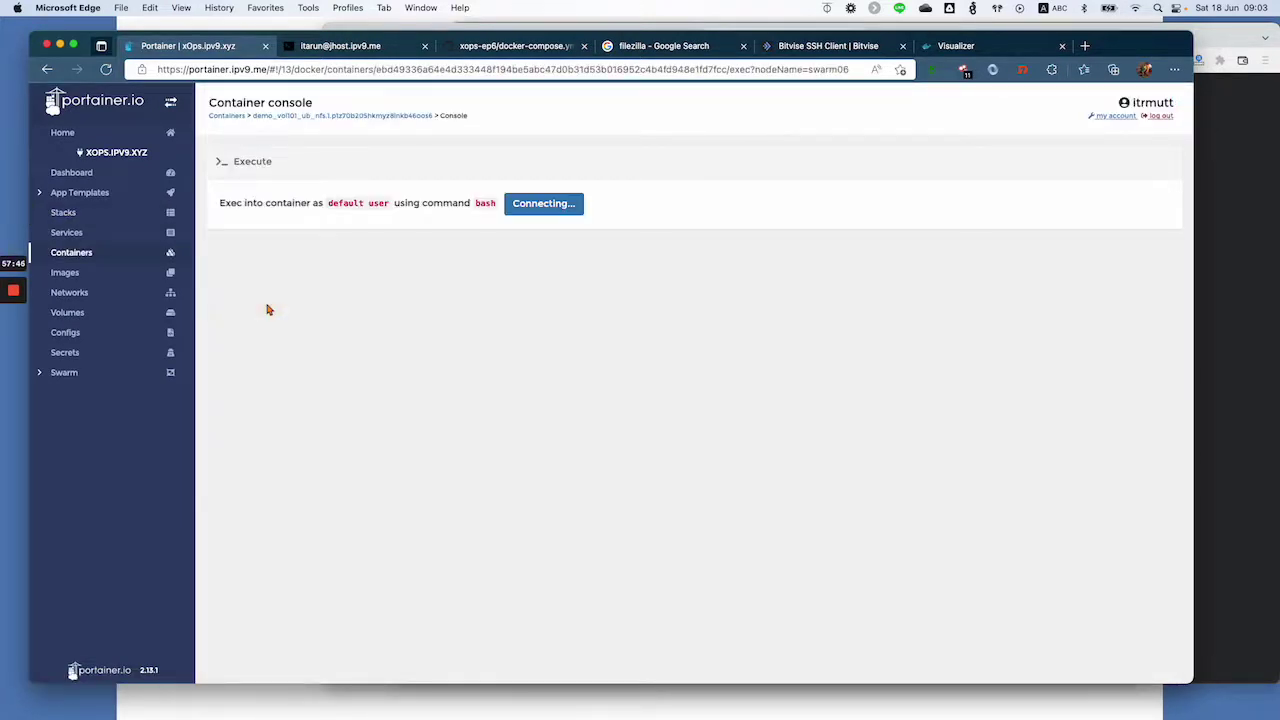
click(440, 352)
text(df -h)
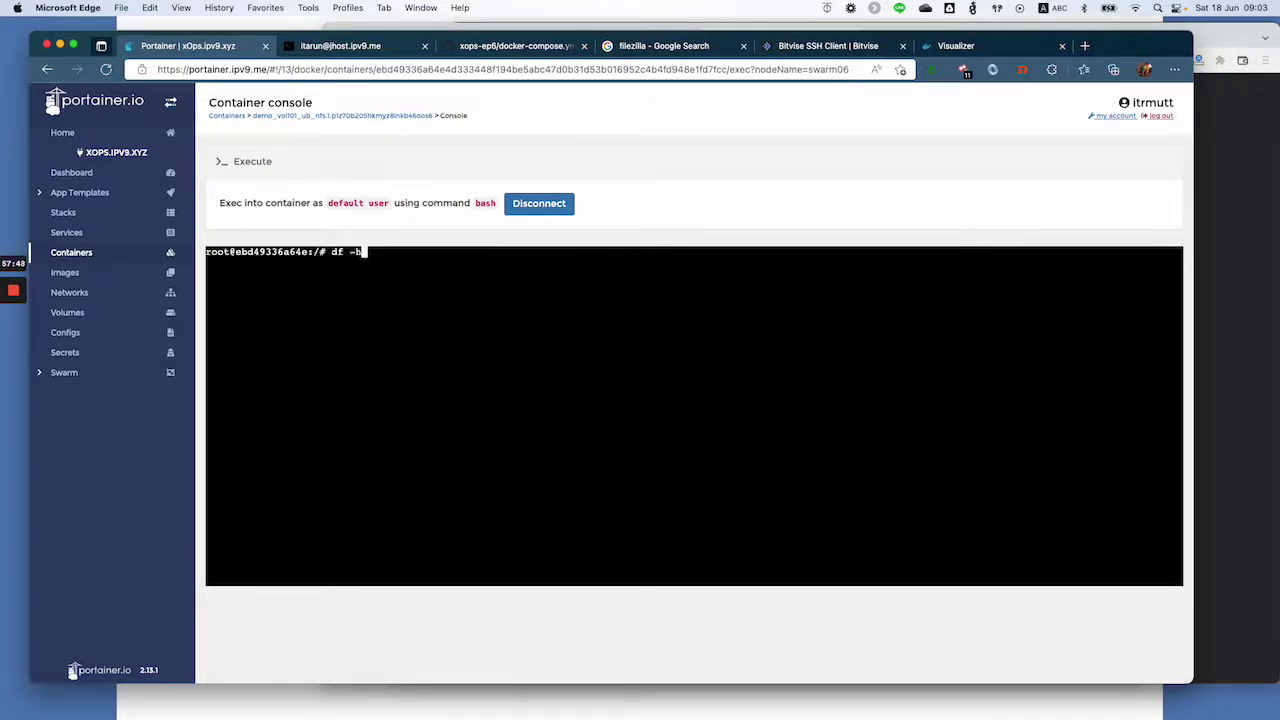
key(Return)
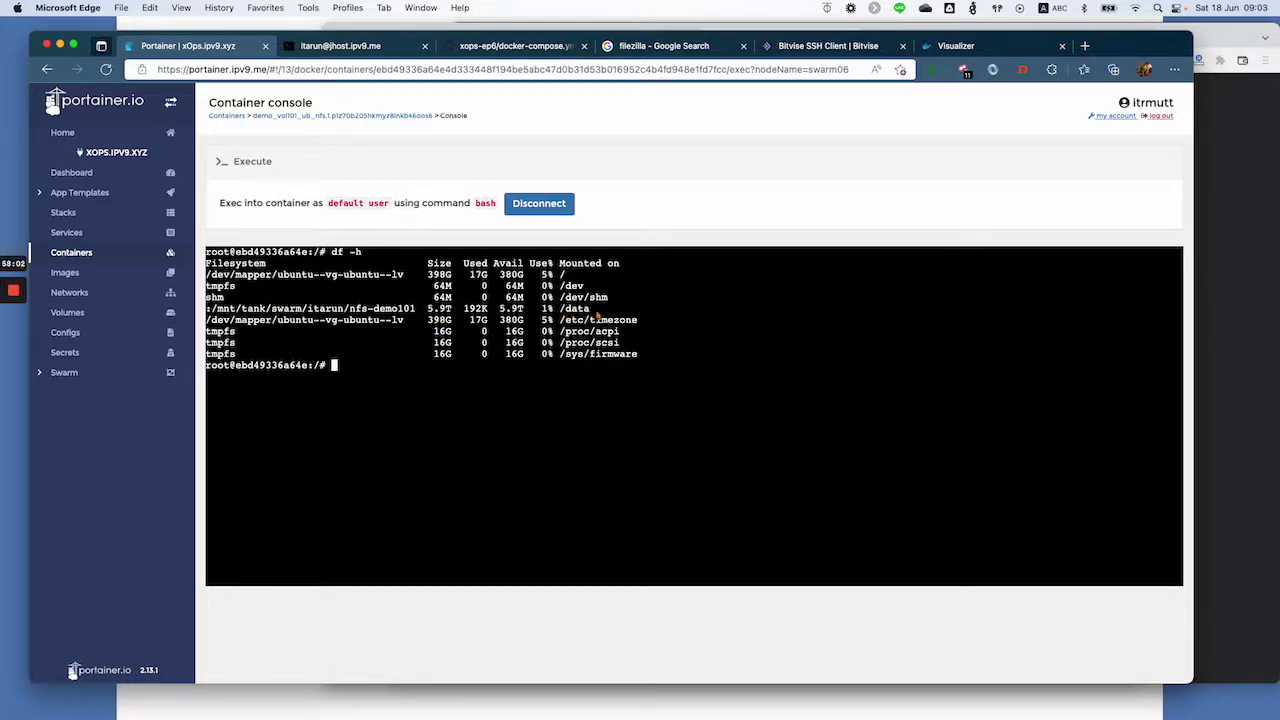
- List the contents of the container's data directory with ls -l data
click(511, 453)
text(ls -ldata)
key(BackSpace)
key(BackSpace)
key(BackSpace)
key(BackSpace)
text(data)
key(Return)
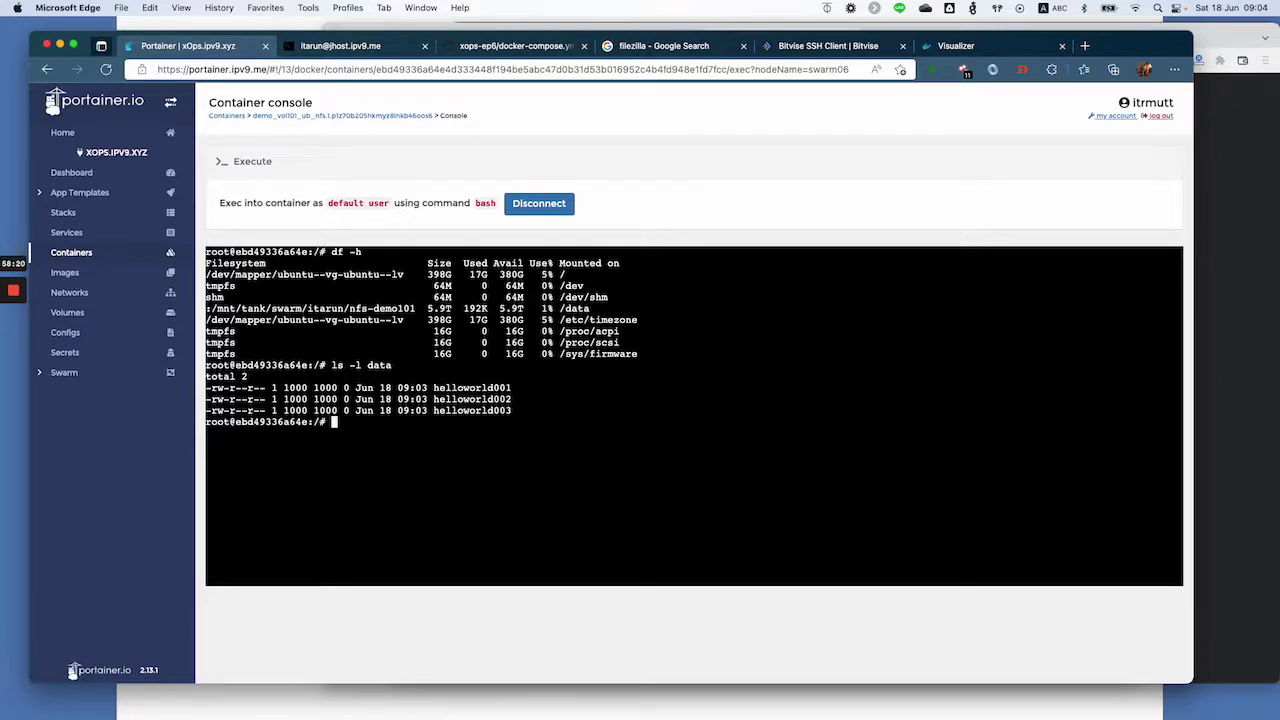
- Create the empty files Hi001, Hi002 and Hi003 in the container's root directory, and list it with ls -l
text(touch Hi001)
key(Return)
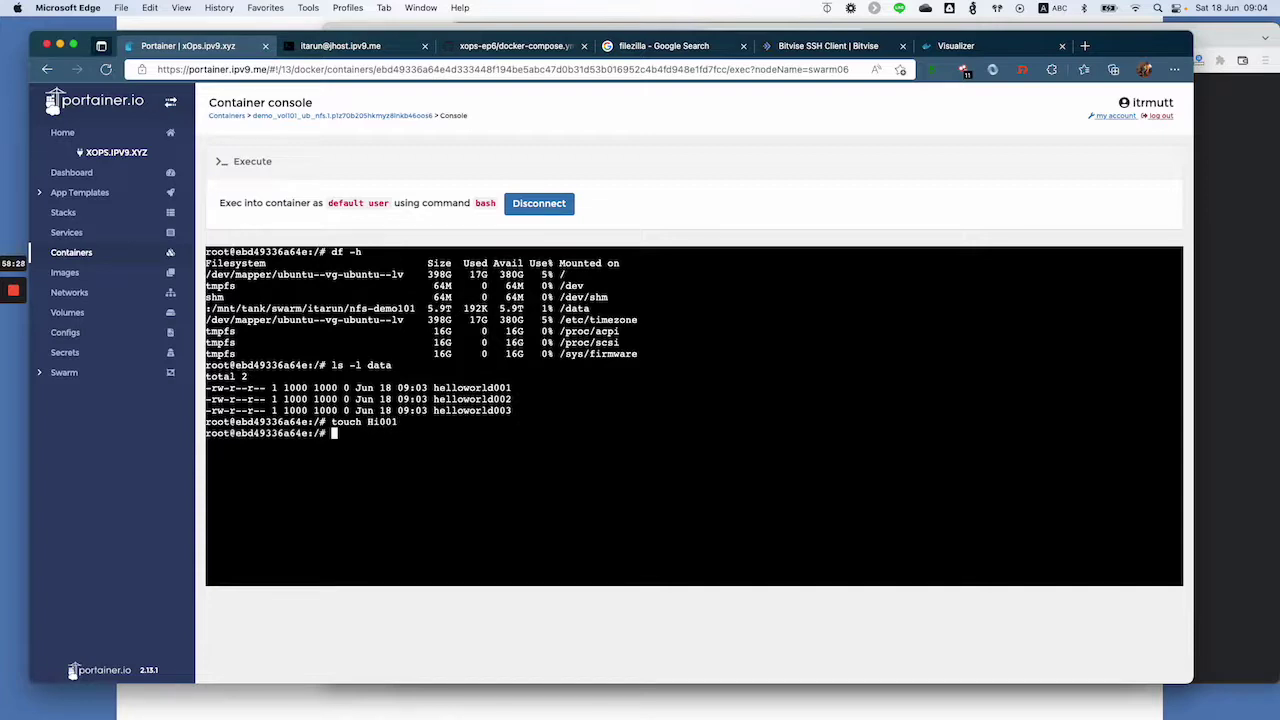
key(Up)
key(BackSpace)
text(2)
key(Return)
key(Up)
key(BackSpace)
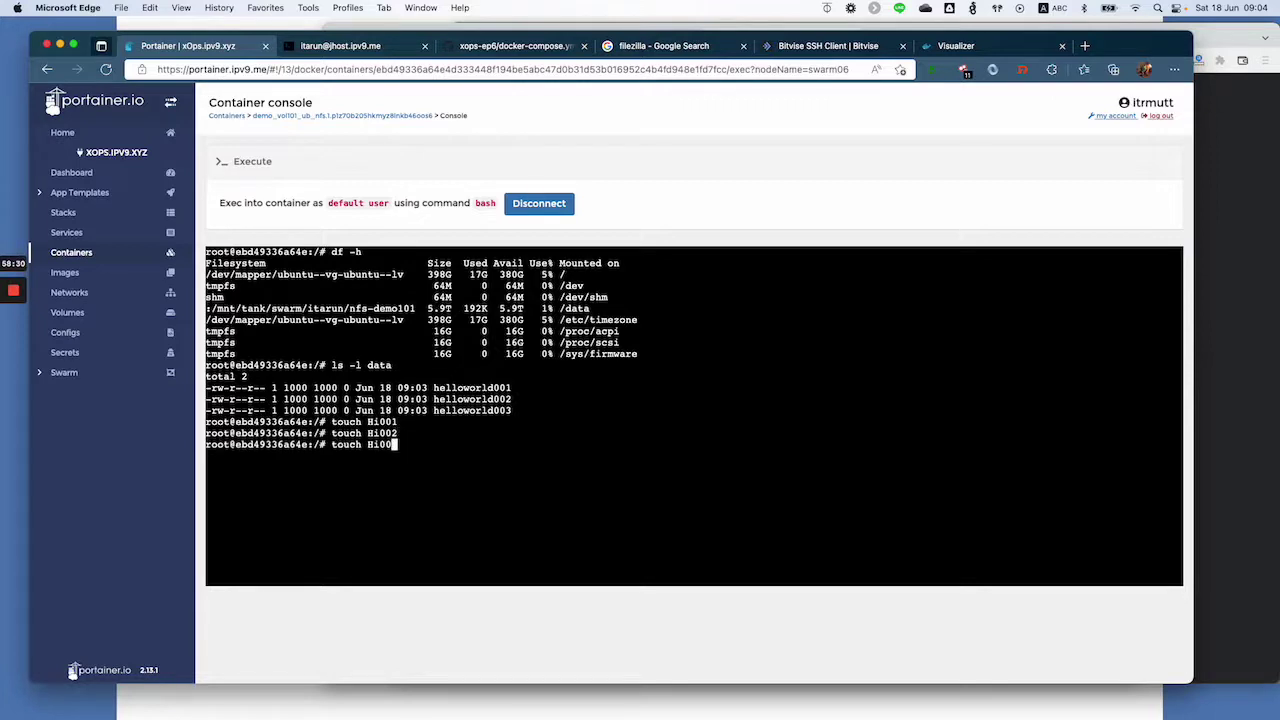
text(3)
key(Return)
text(ls -l)
key(Return)
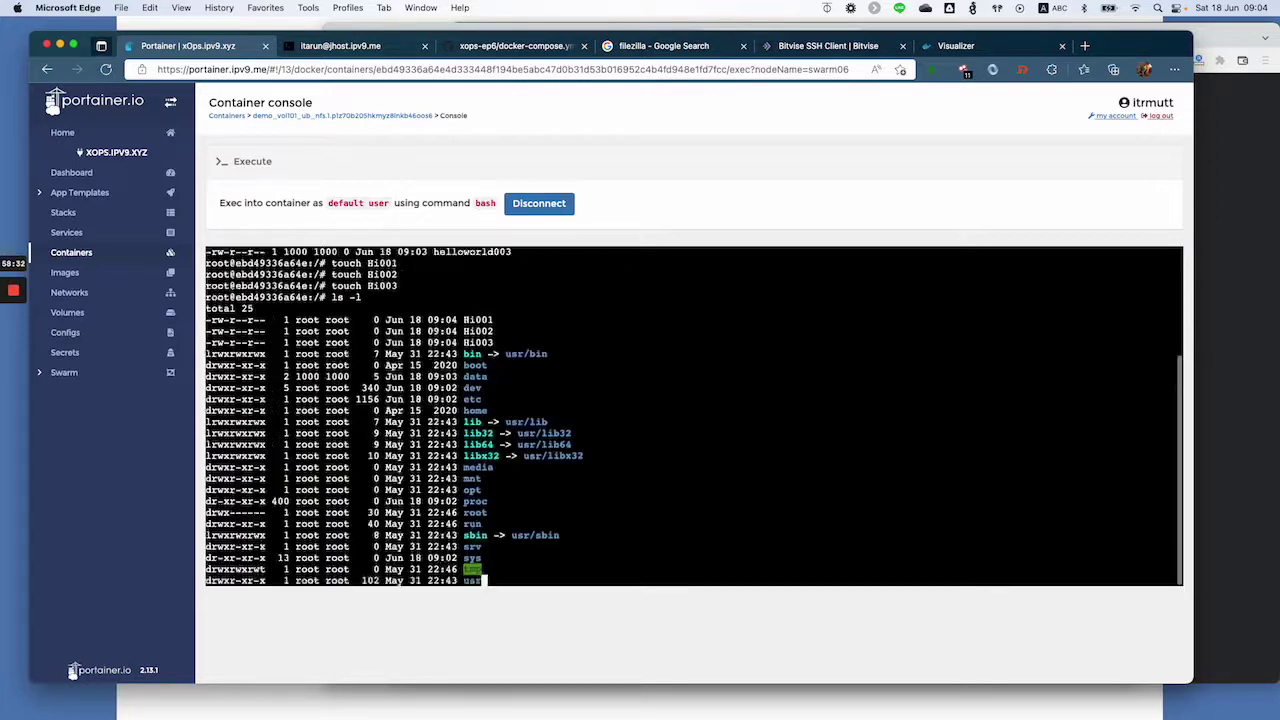
- List the contents of the container's data directory again with ls -l data
key(Up)
key(Up)
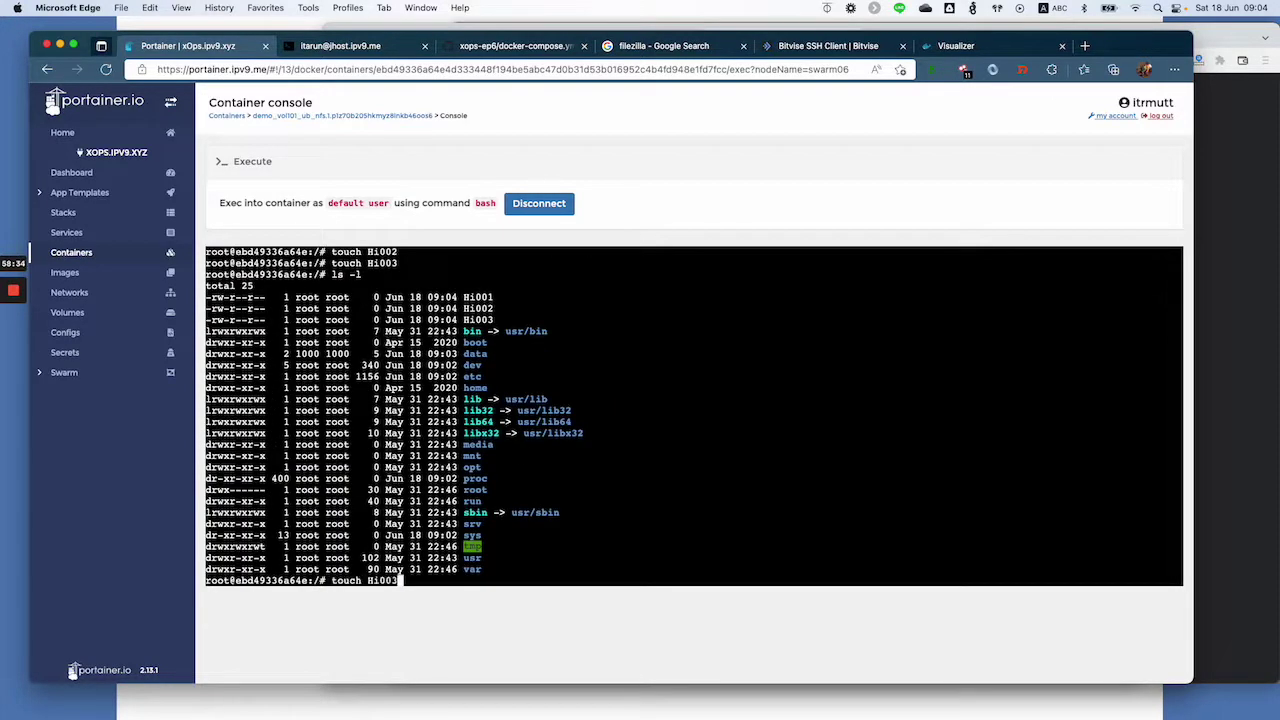
key(Down)
key(Down)
key(Down)
text(data)
key(Return)
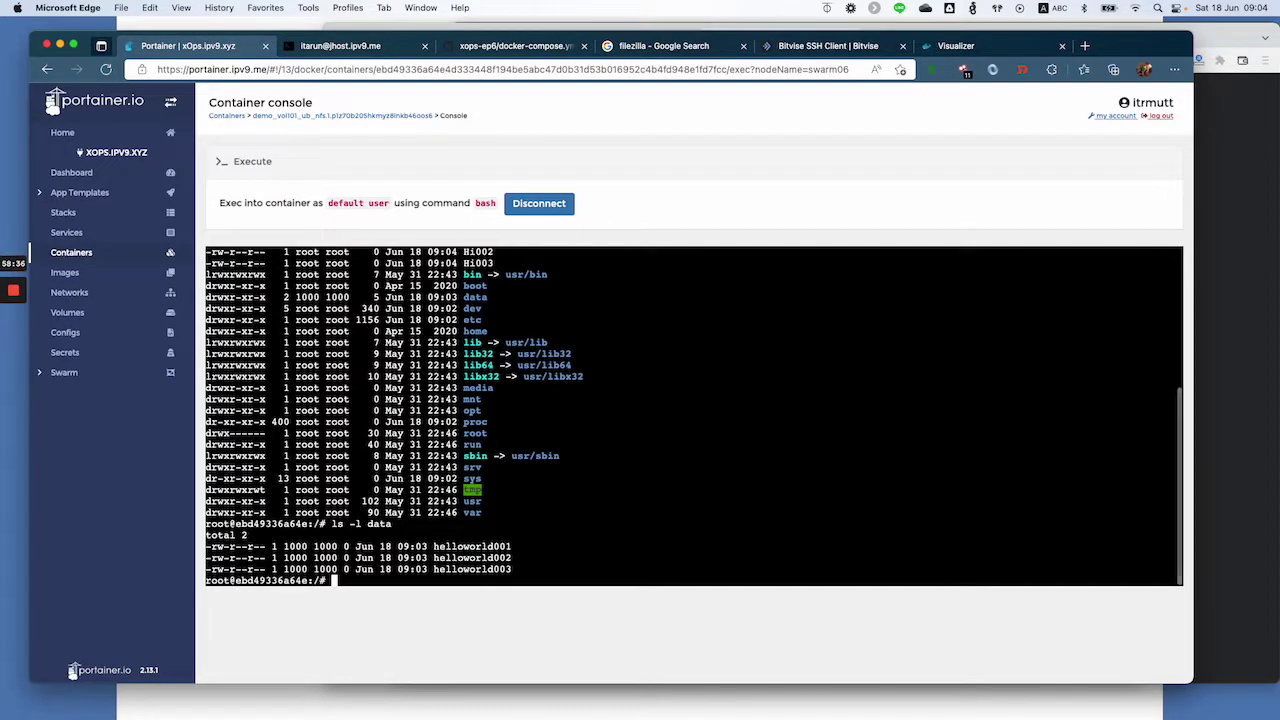
- Print the container's working directory with pwd and change into the data directory
click(747, 387)
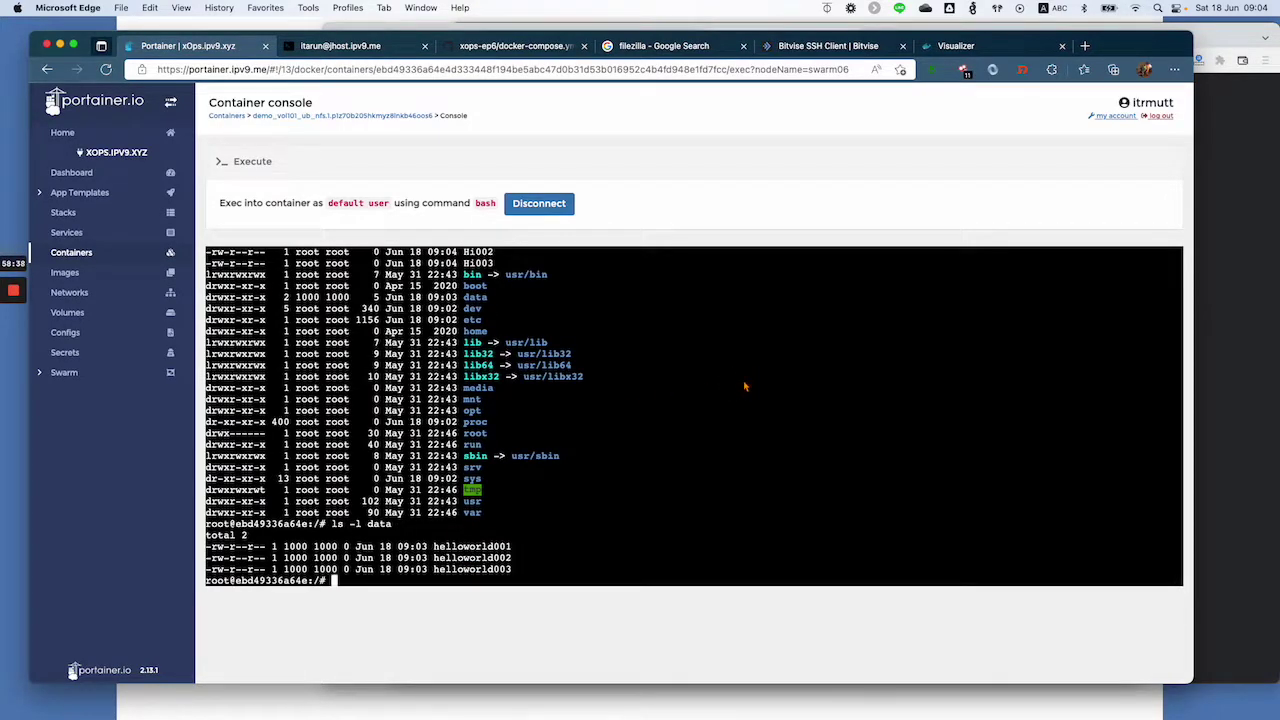
text(pwd)
key(Return)
text(cd data)
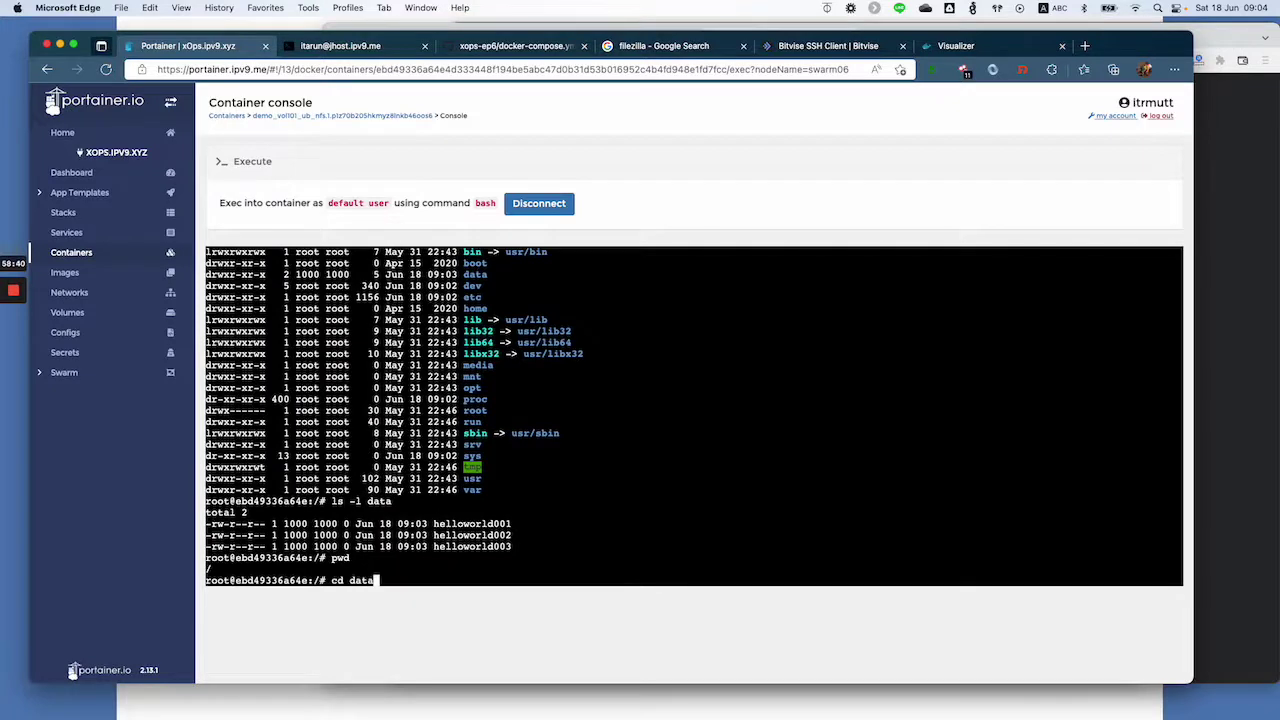
key(Return)
text(pwd)
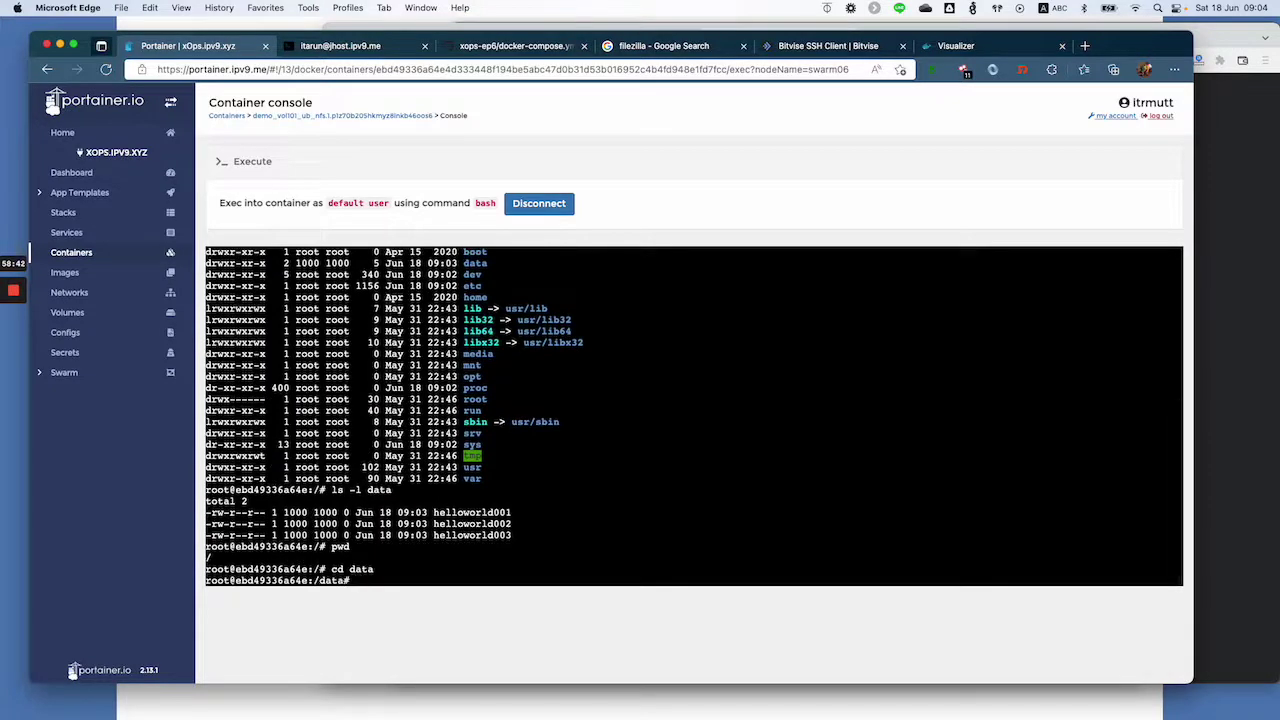
- Create the empty files Hi001, Hi002 and Hi003 in the container's data directory, and list it with ls -l
key(Up)
key(Up)
key(Up)
key(ctrl+u)
text(touch Hi003)
key(BackSpace)
text(1)
key(Return)
key(Up)
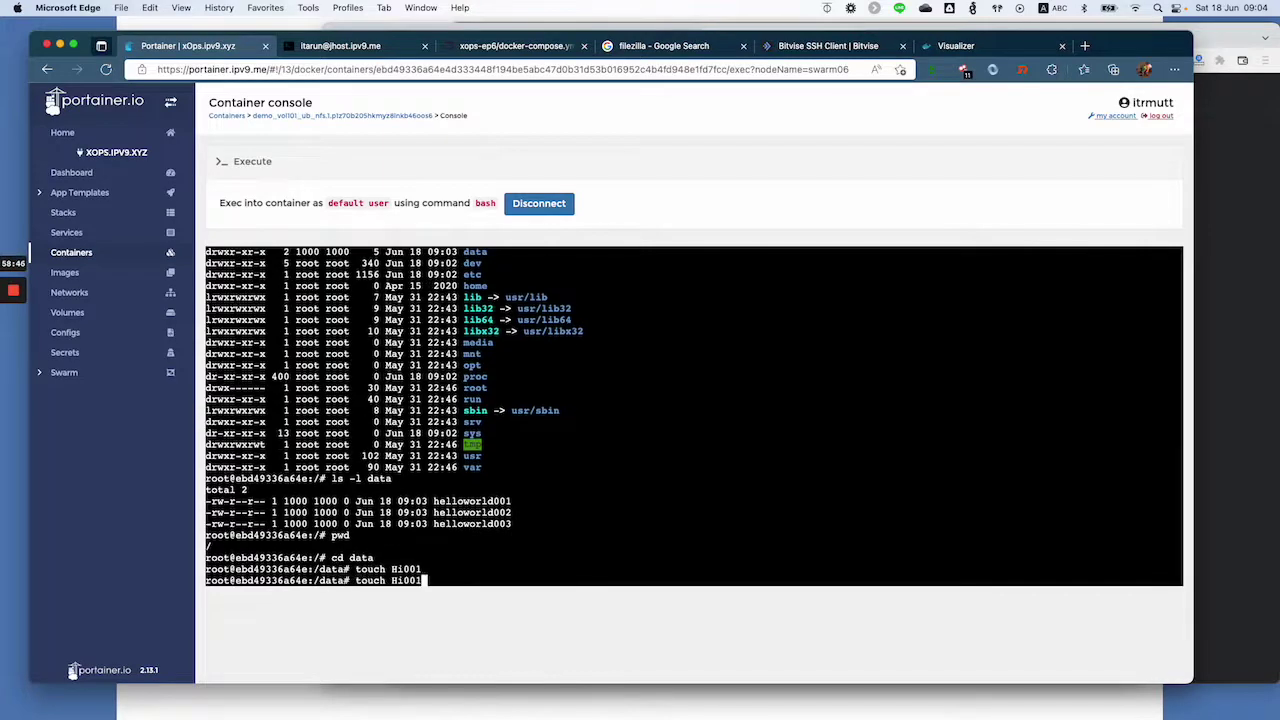
key(BackSpace)
text(2)
key(Return)
key(Up)
key(BackSpace)
text(3)
key(Return)
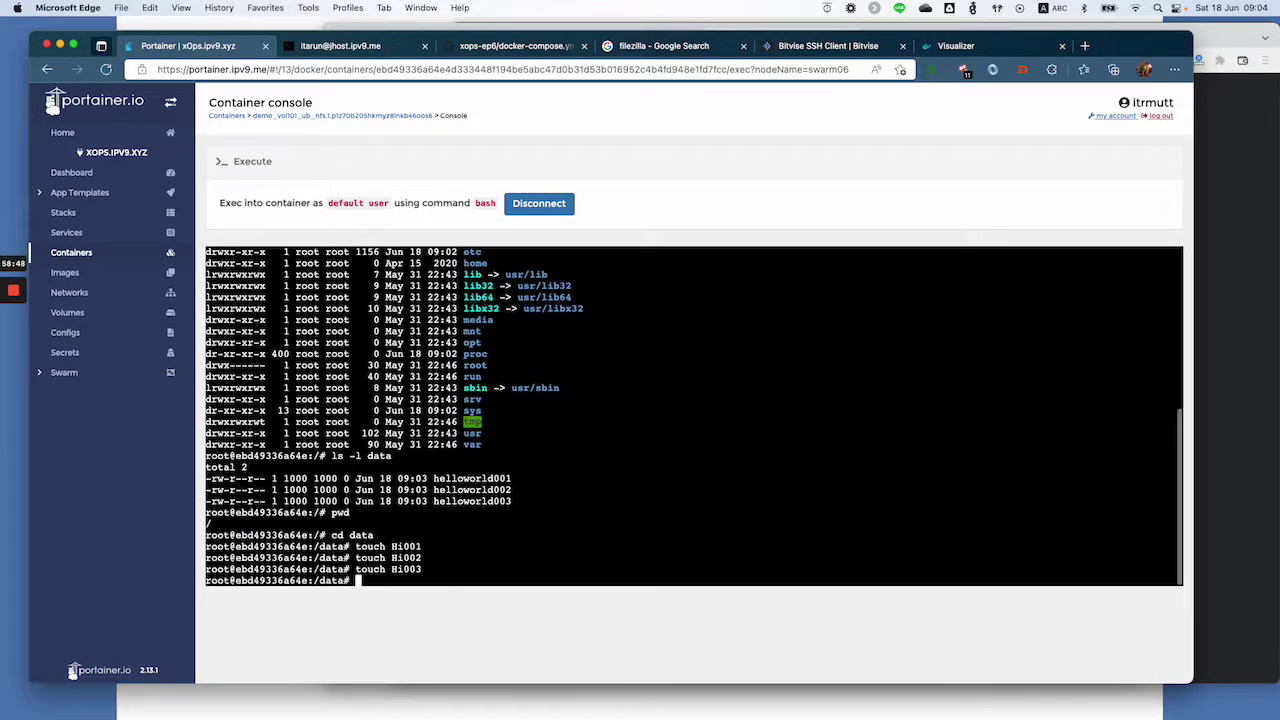
text(ls -l)
key(Return)
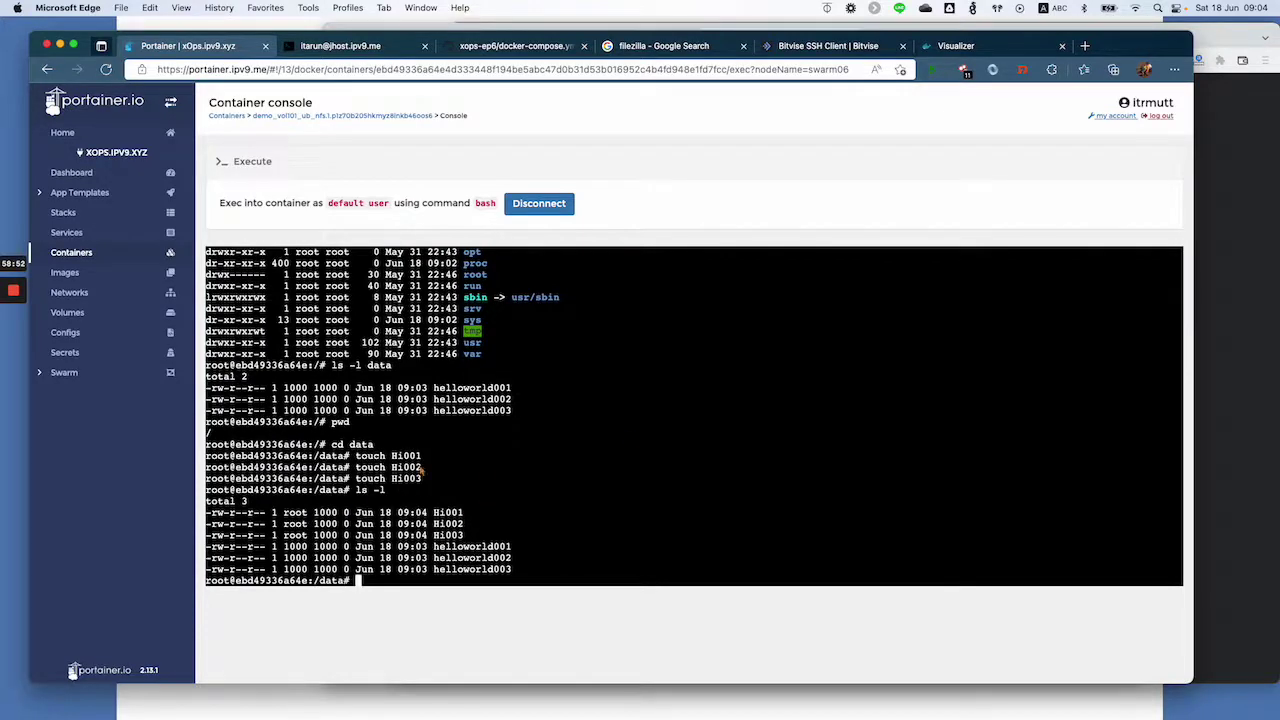
- Switch to the TrueNAS SSH session and list the nfs-demo101 directory with ls -l
click(341, 46)
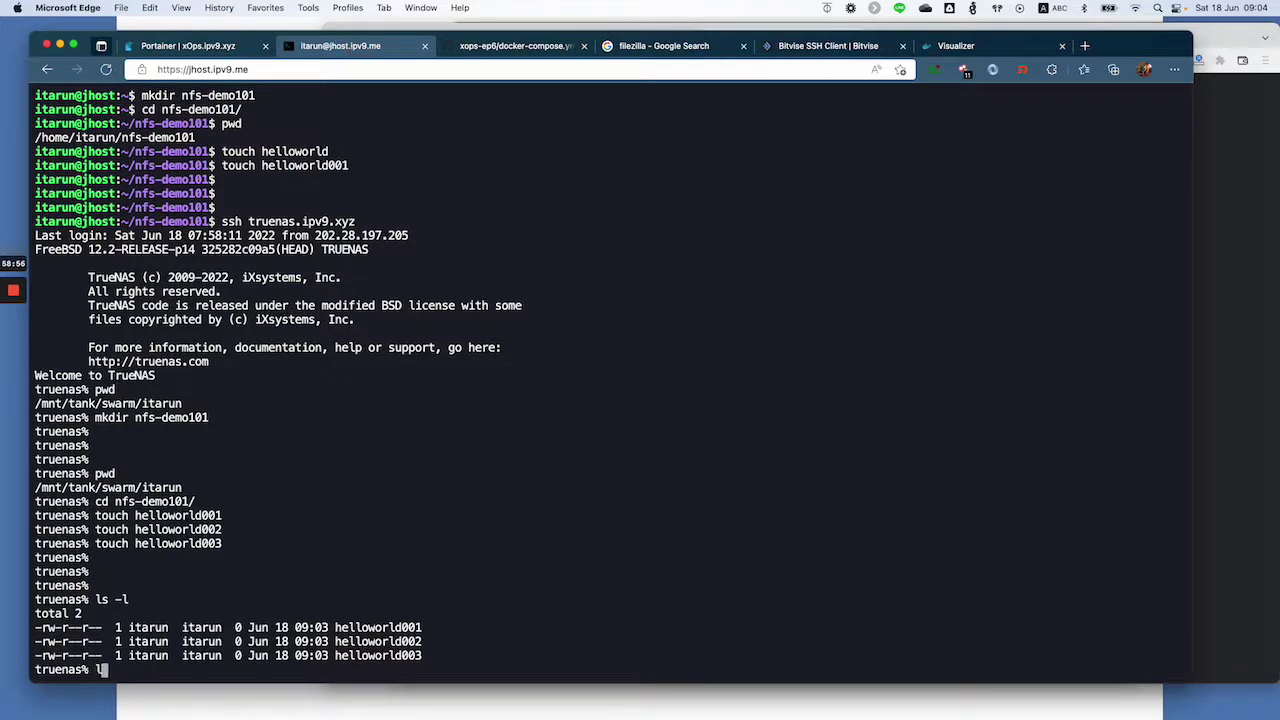
text(ls -l)
key(Return)
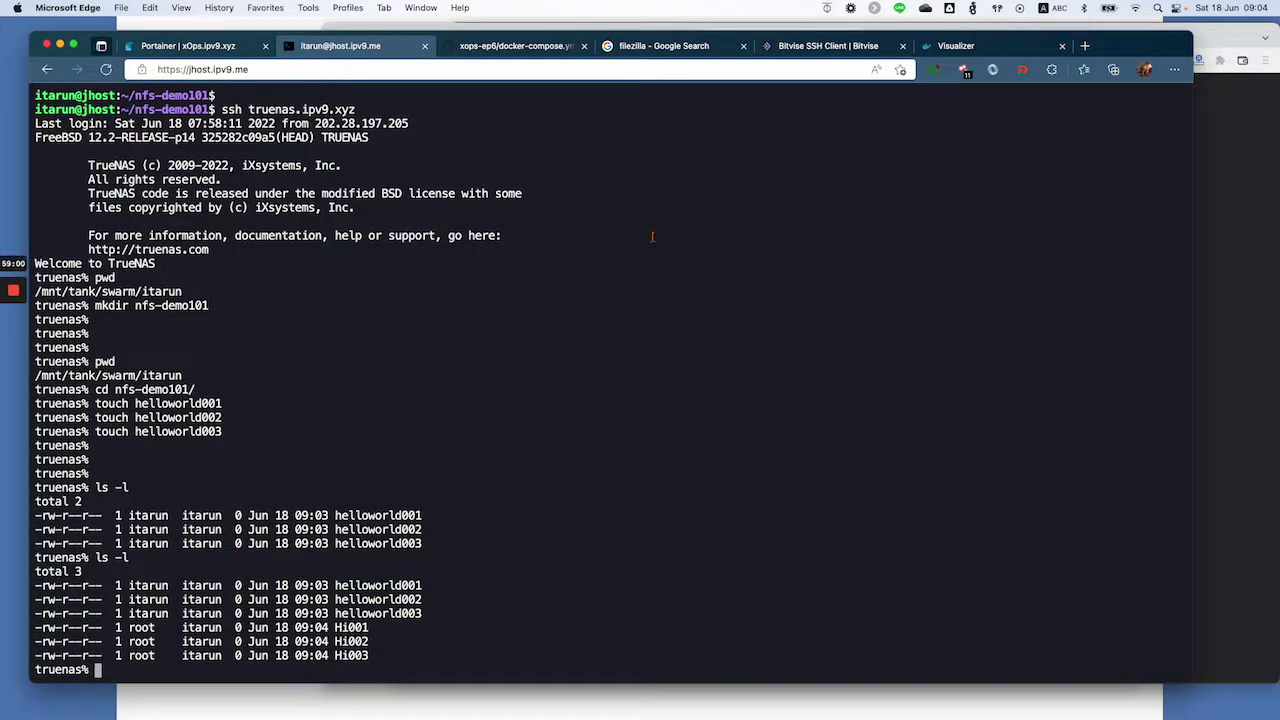
- Switch to the swarm_ops_revProxy.drawio diagram in Brave and examine the NFS link between the Swarm cluster and truenas.ipv9.xyz
click(1224, 178)
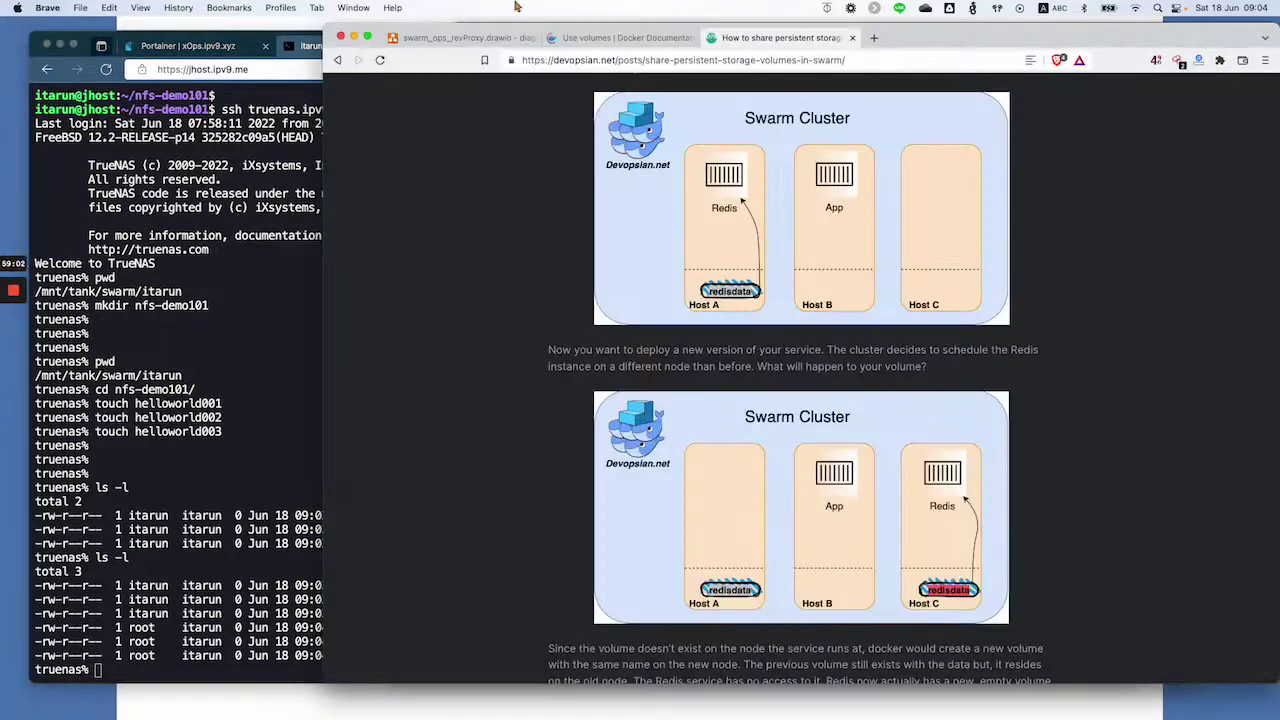
click(430, 40)
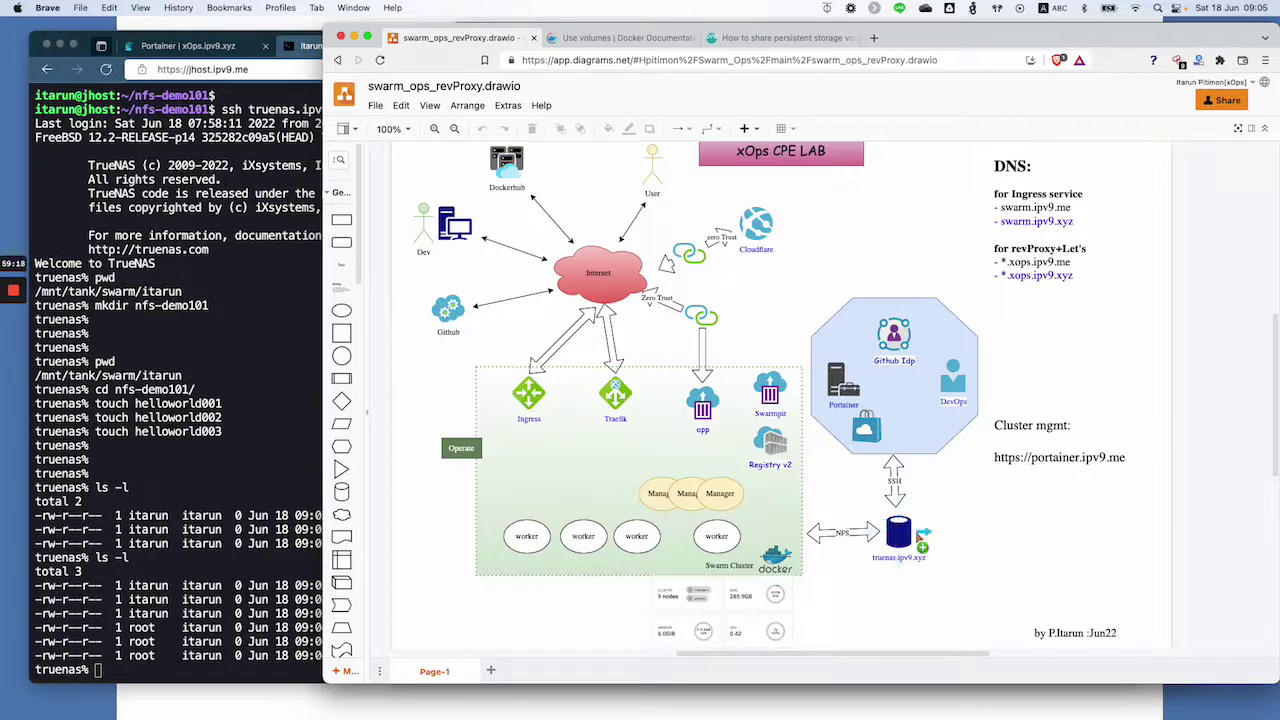
mouse_move(903, 567)
- Return to the TrueNAS session in Edge, remove helloworld001 from nfs-demo101, and list the directory with ls -l
click(188, 426)
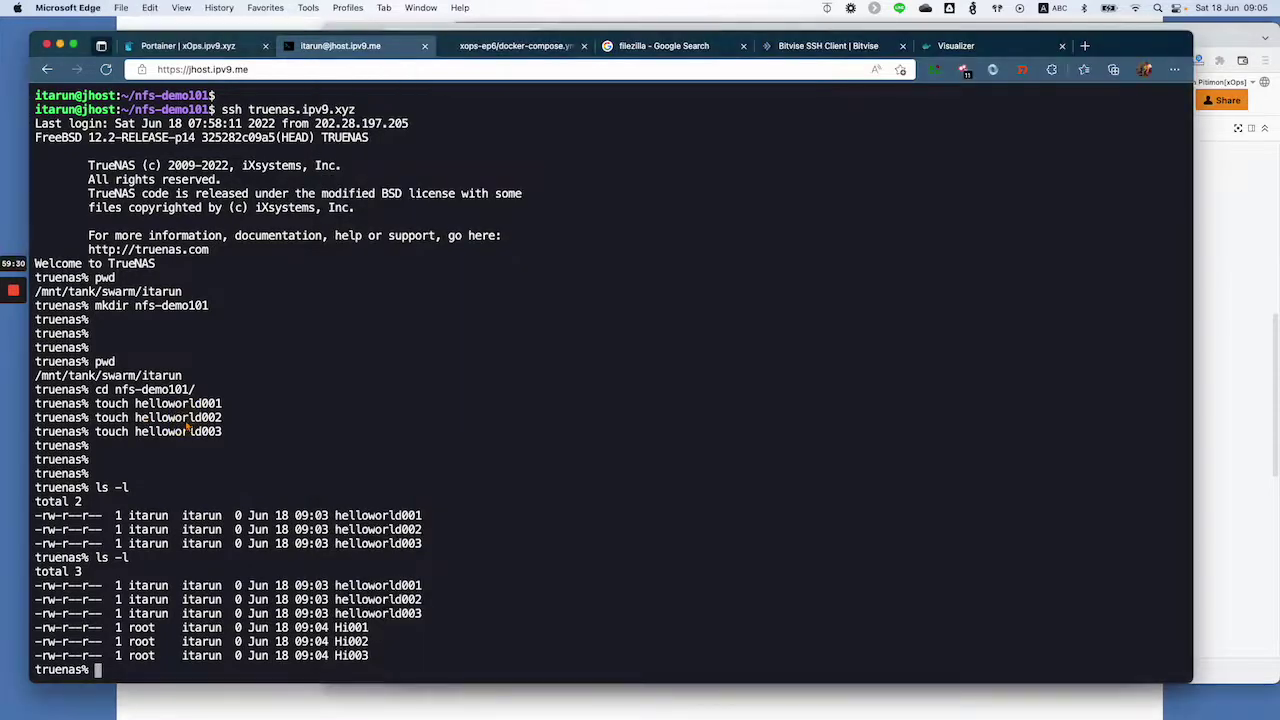
text(rm he)
key(Tab)
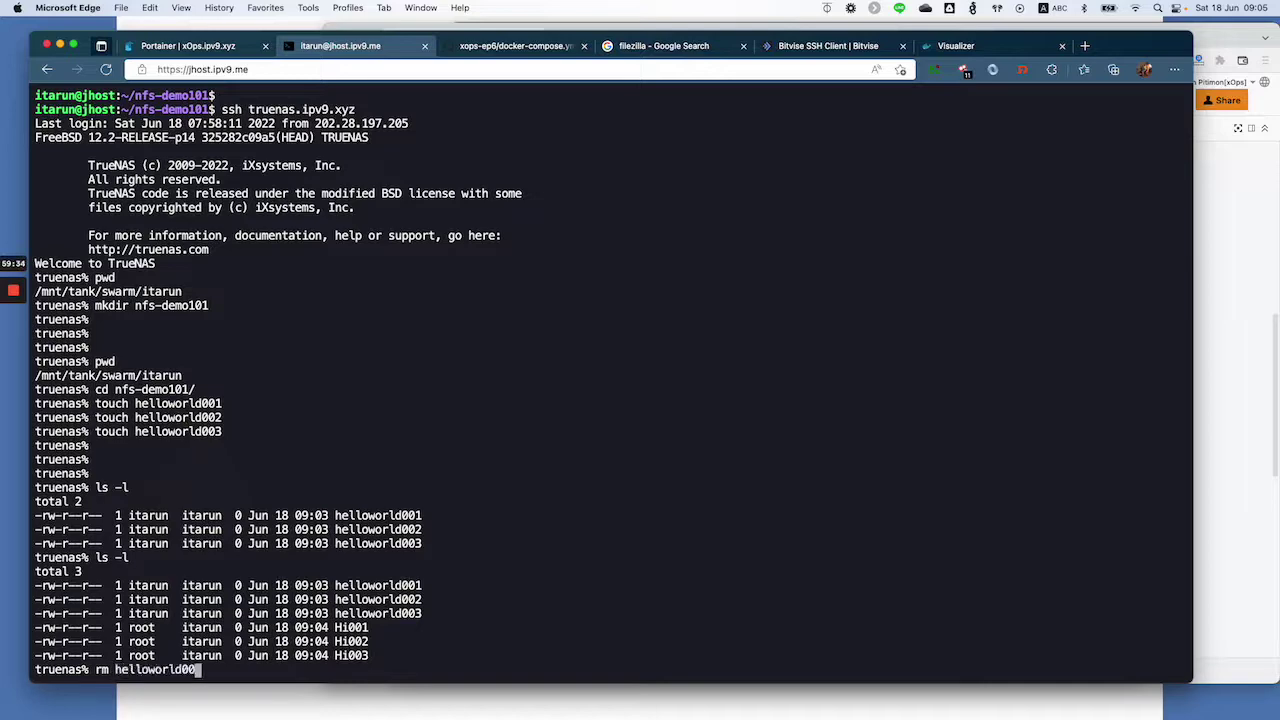
text(1)
key(Return)
key(Return)
key(Return)
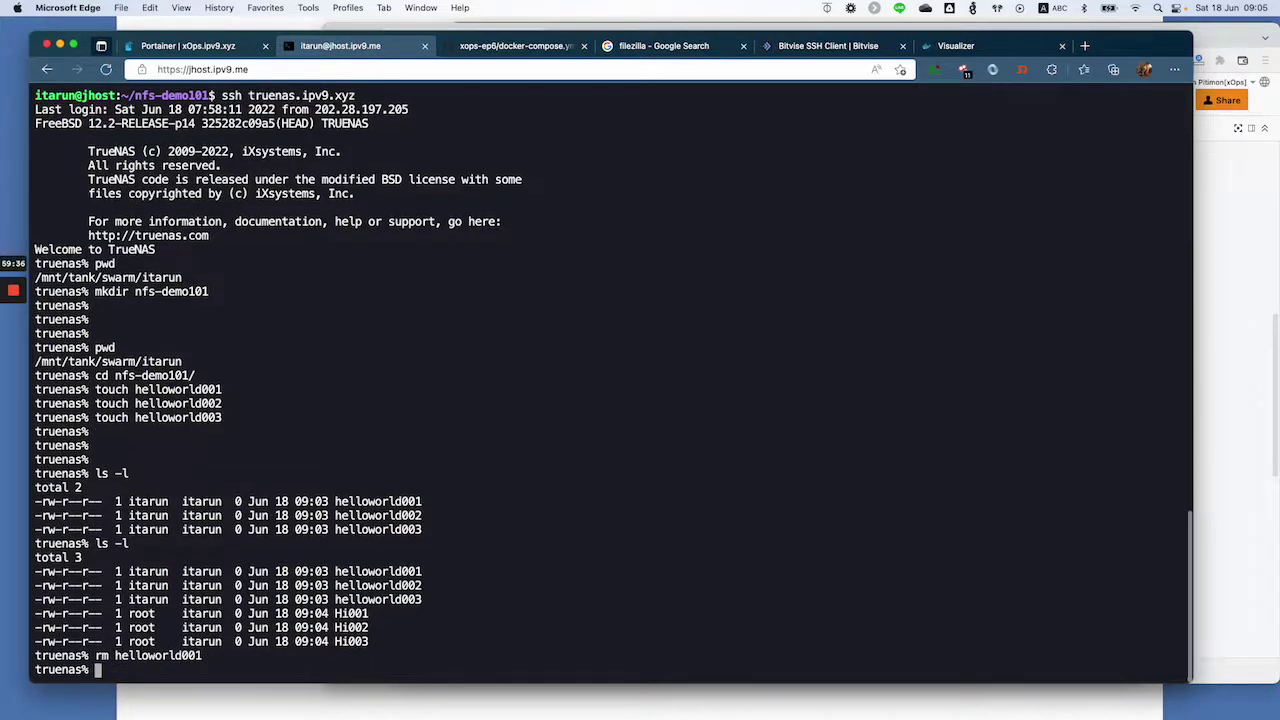
text(ls -l)
key(Return)
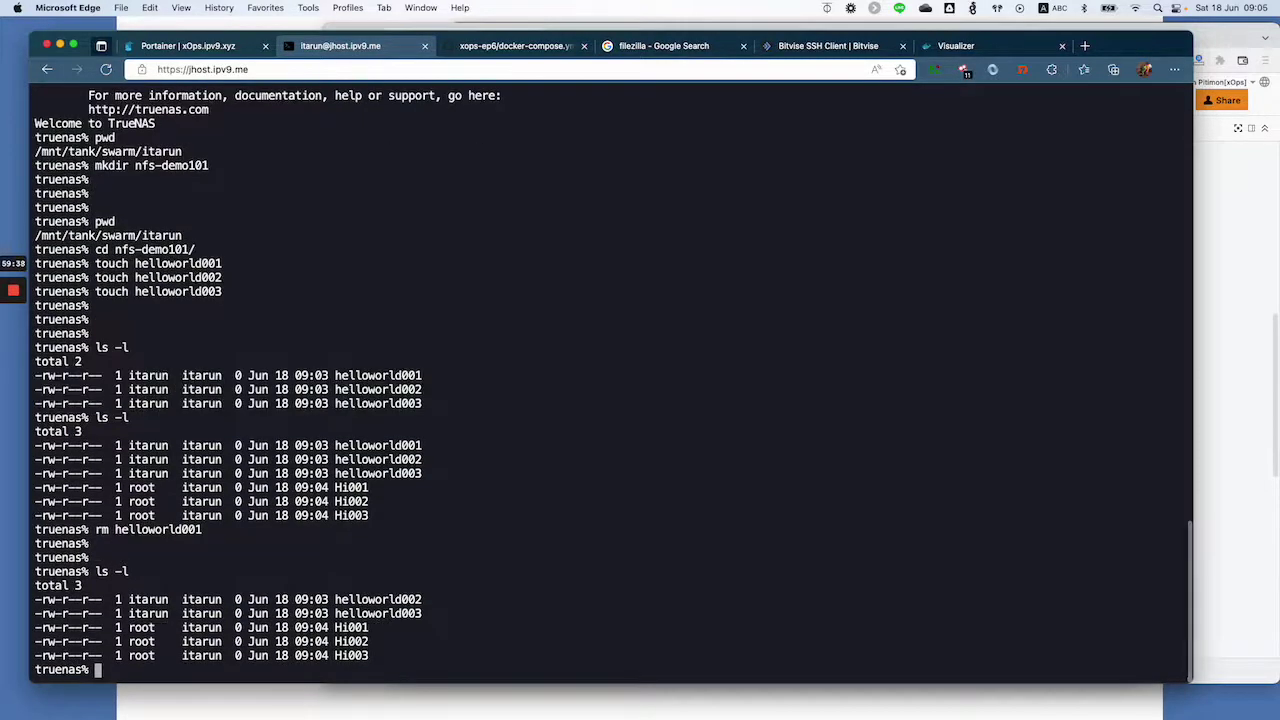
- Return to the Portainer container console, list the data directory with ls -l, and disconnect the console
click(218, 50)
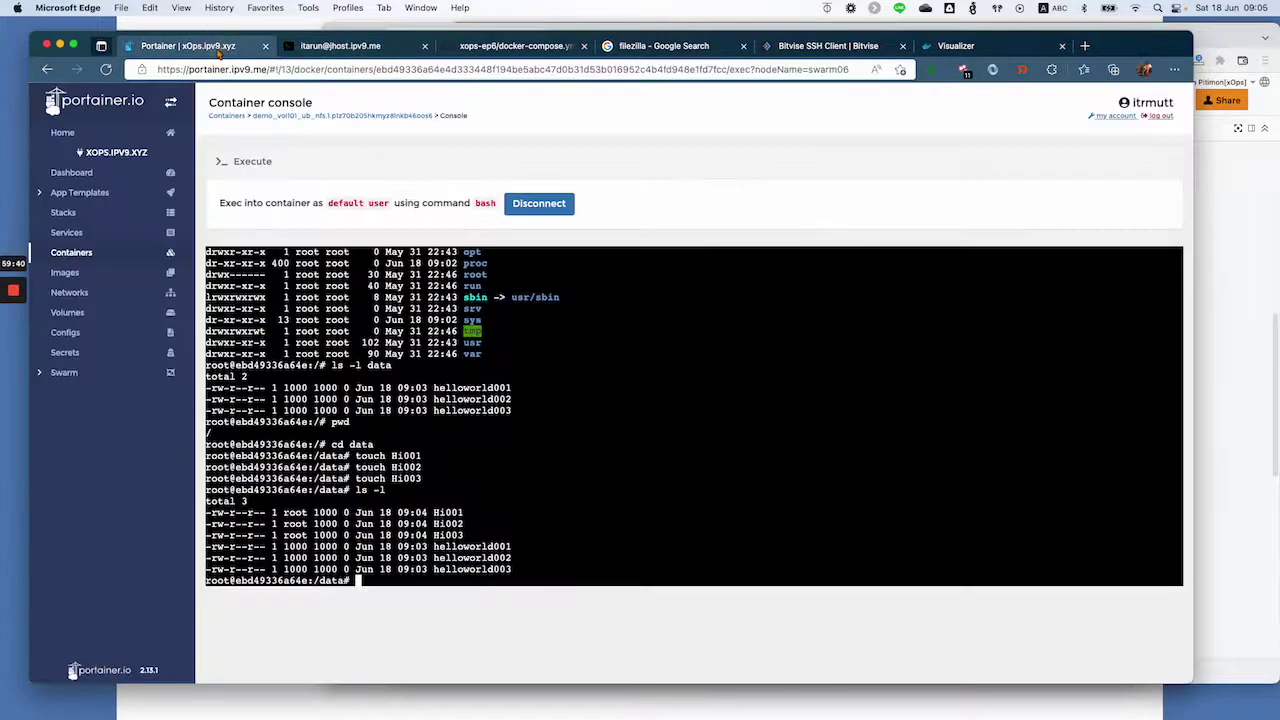
text(ls -l)
key(Return)
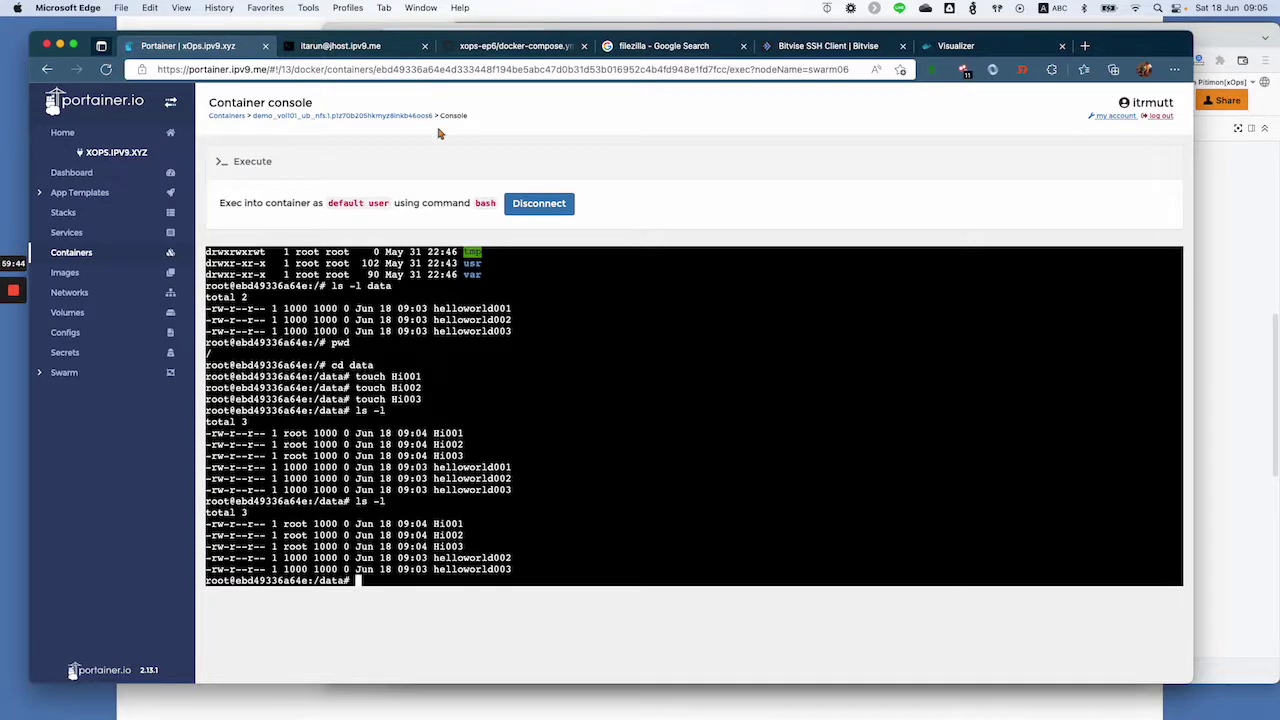
click(539, 203)
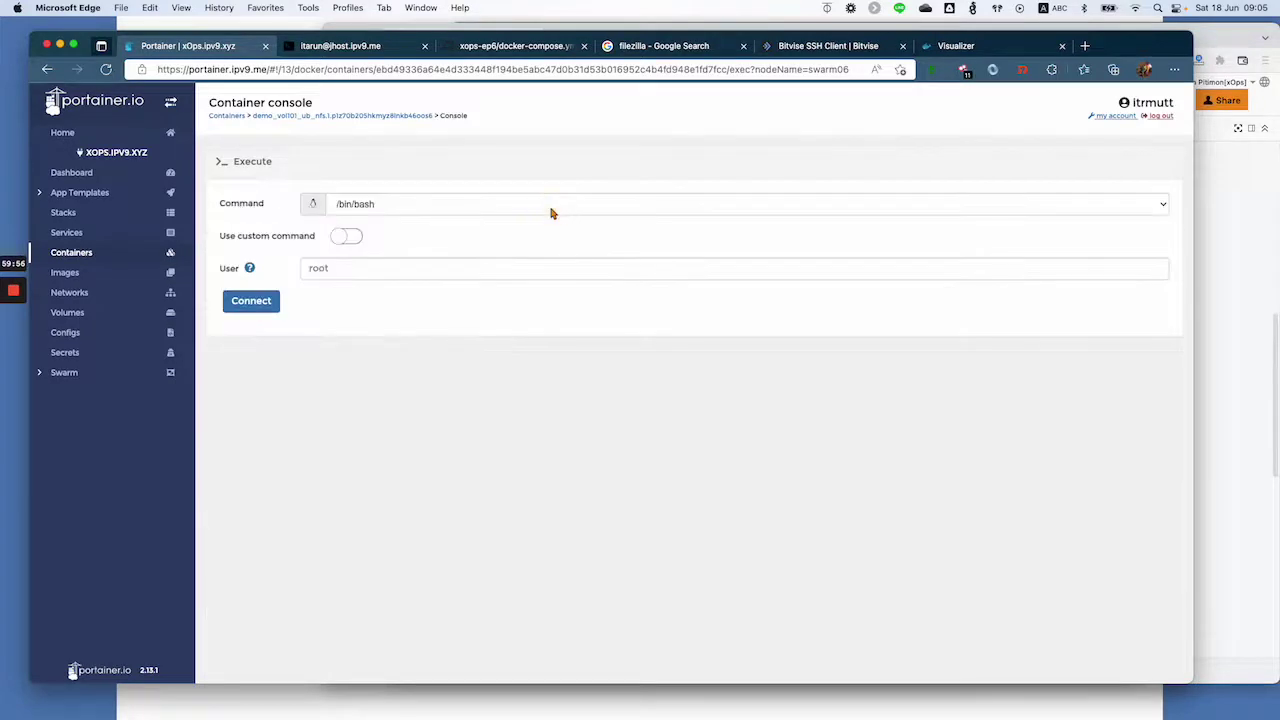
- Set the node.hostname placement constraint in the demo_vol101 stack file to swarm00 and update the stack
click(96, 217)
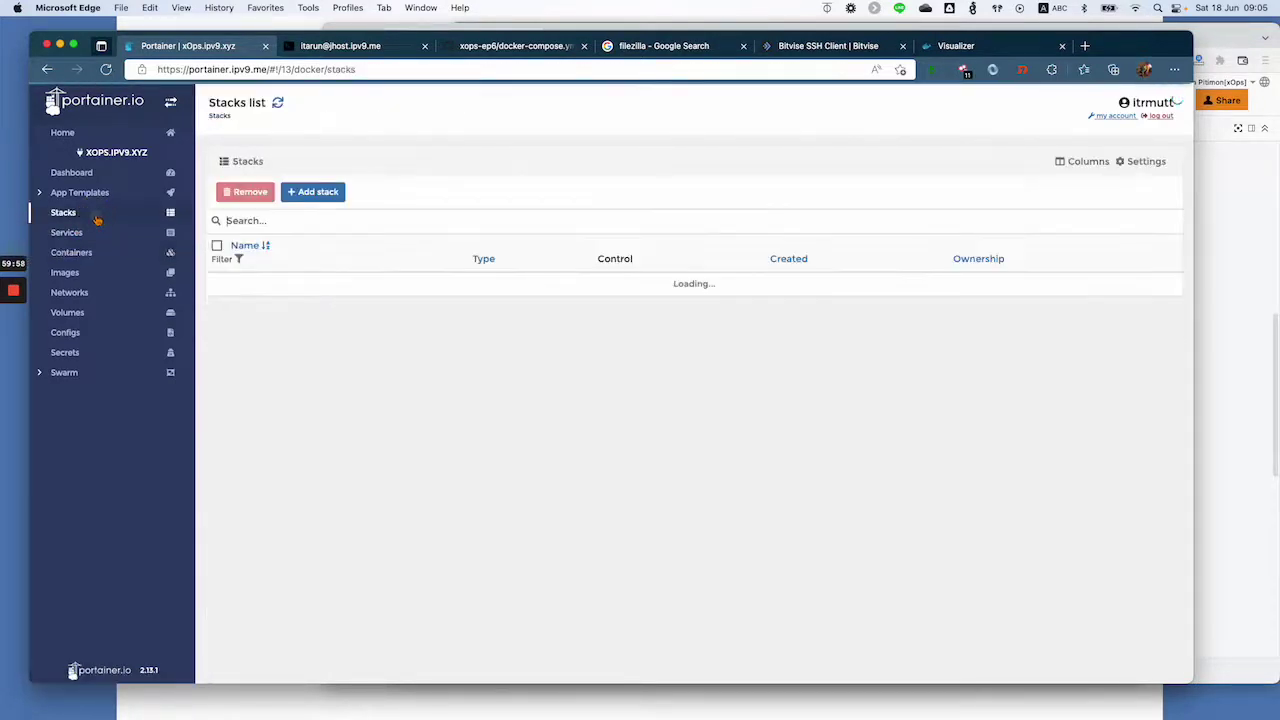
click(262, 307)
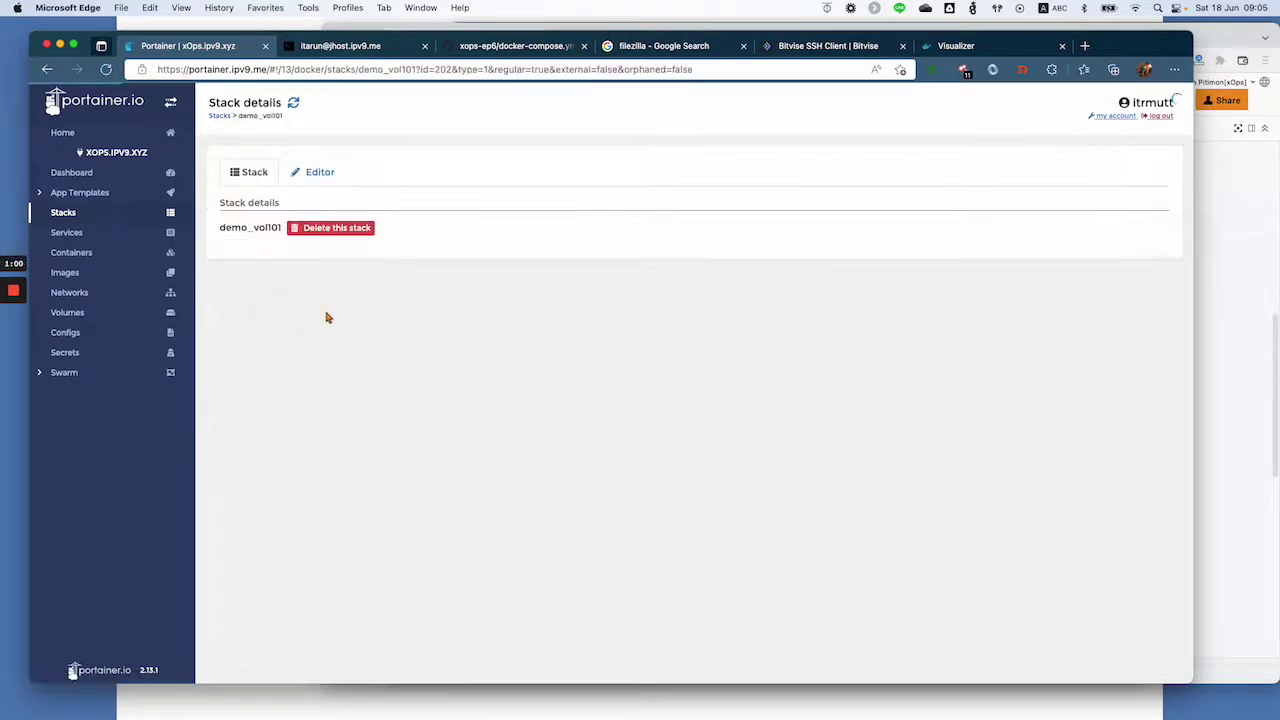
click(318, 172)
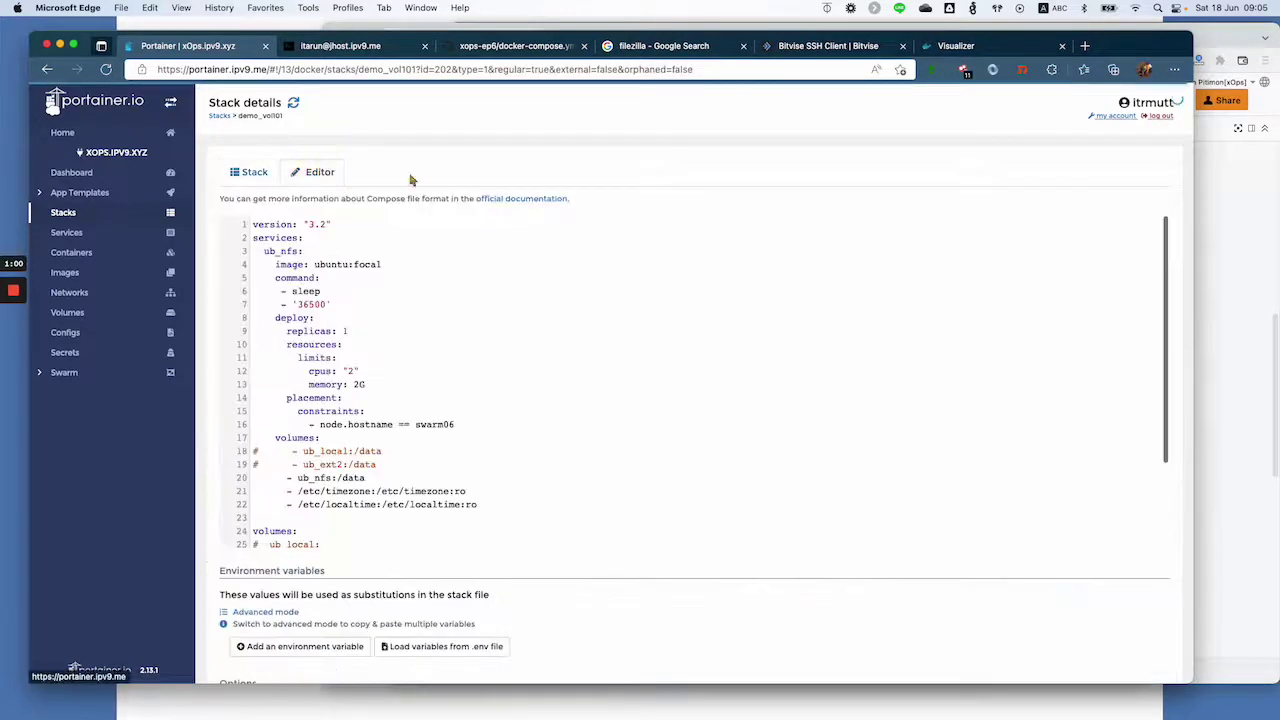
click(464, 424)
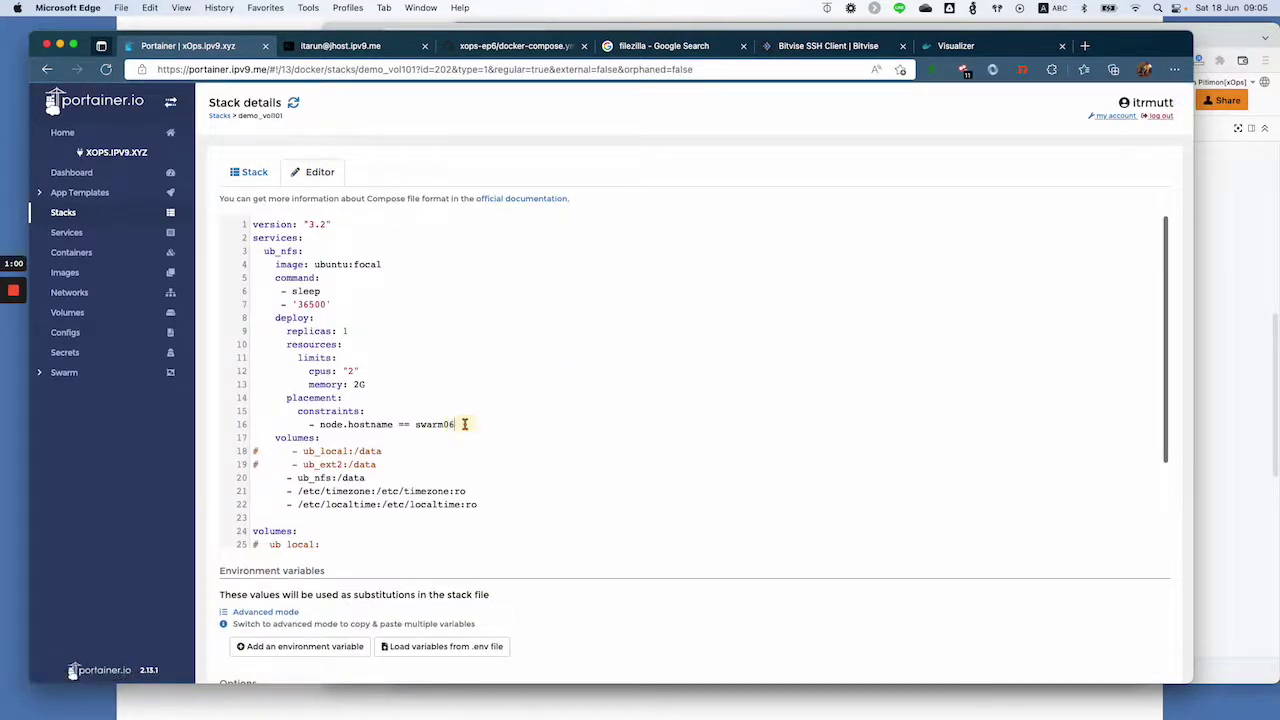
key(BackSpace)
text(0)
scroll(556, 439, down, 4)
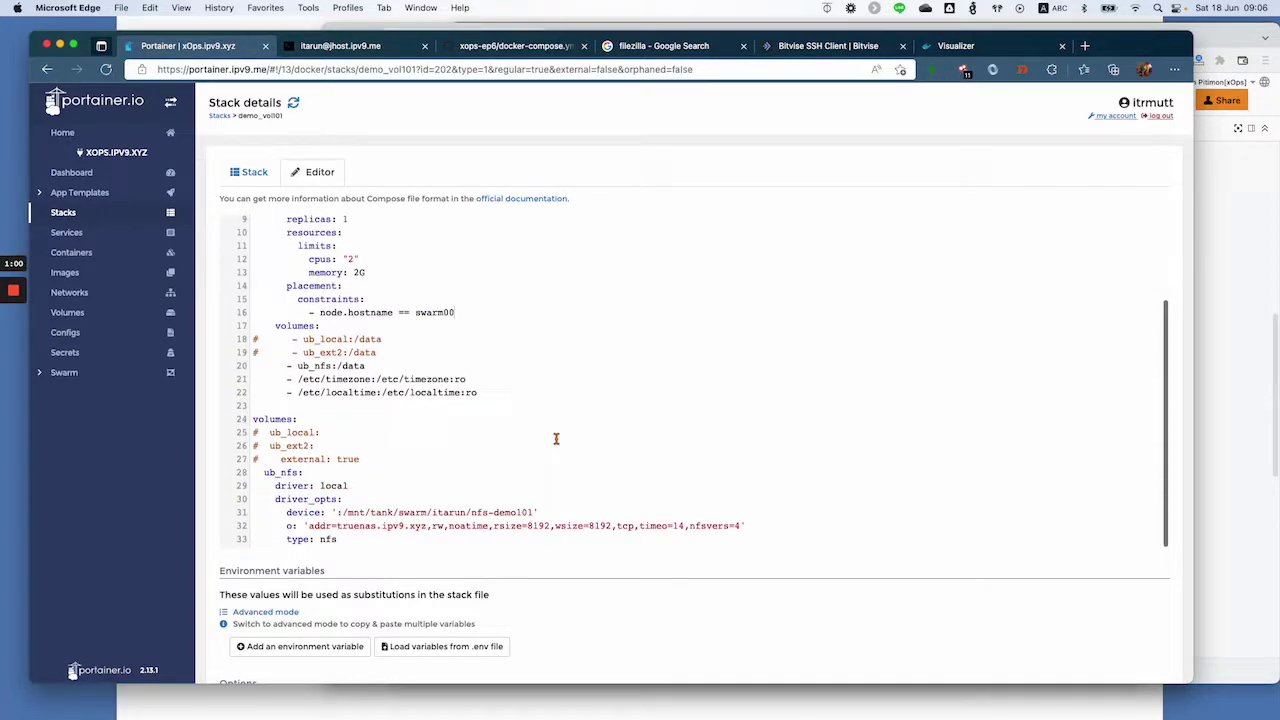
scroll(449, 592, down, 5)
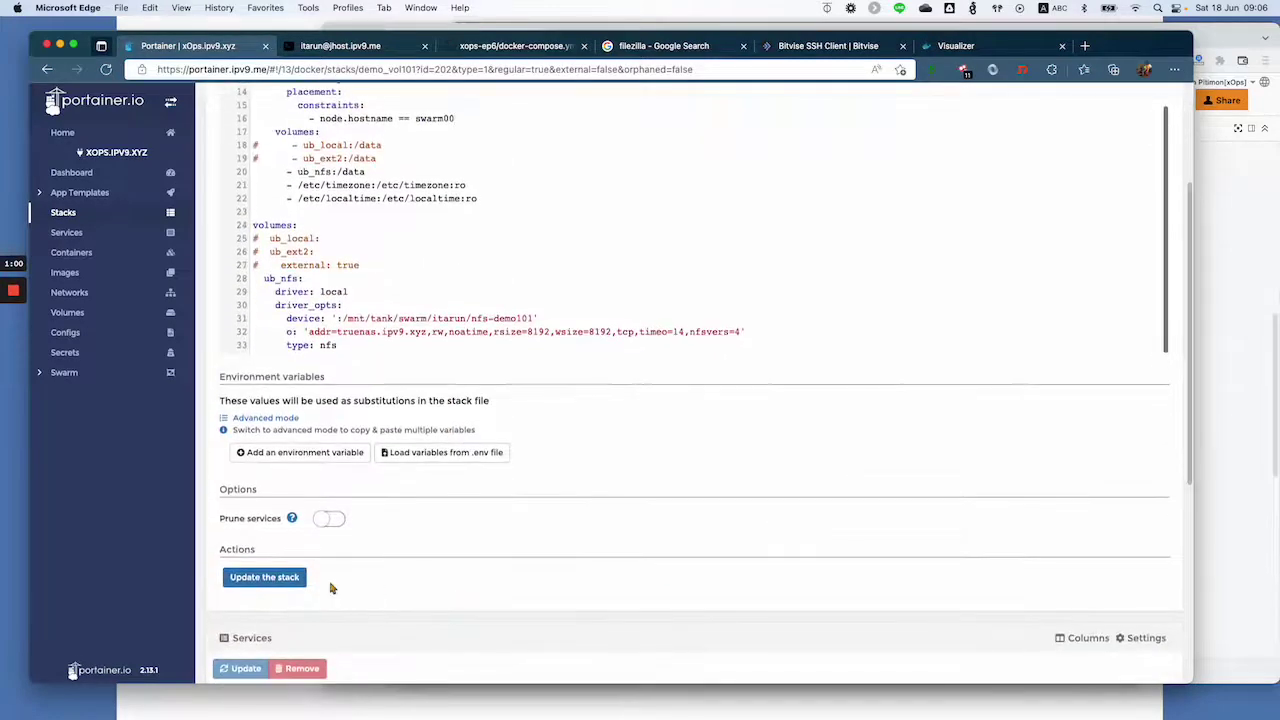
click(280, 578)
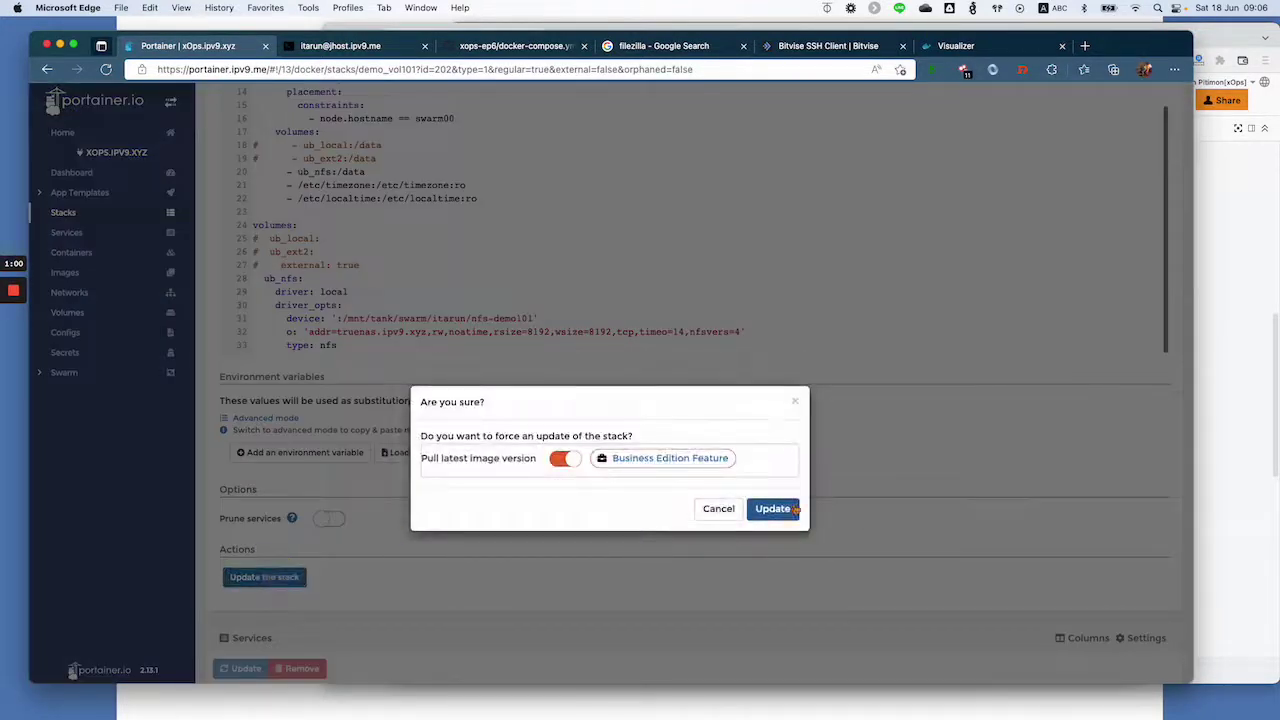
click(781, 511)
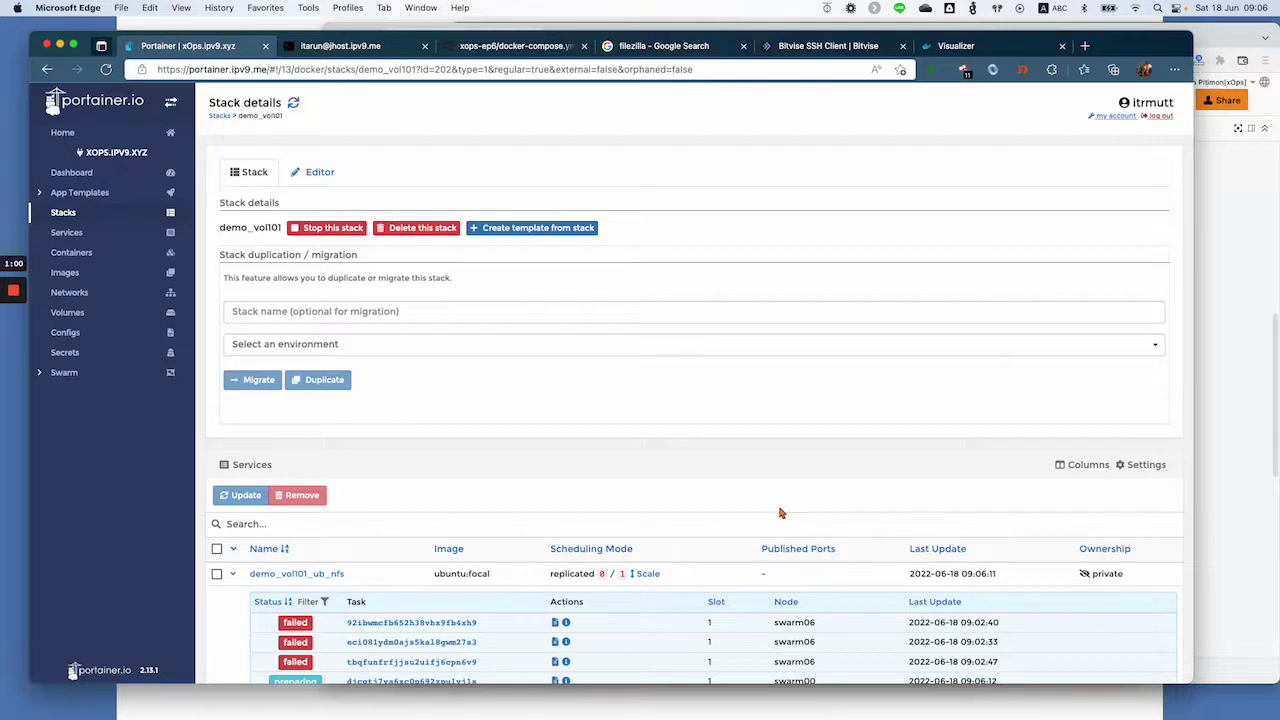
- Refresh the demo_vol101 stack details and connect a /bin/bash console to the service's running container on swarm00
click(294, 104)
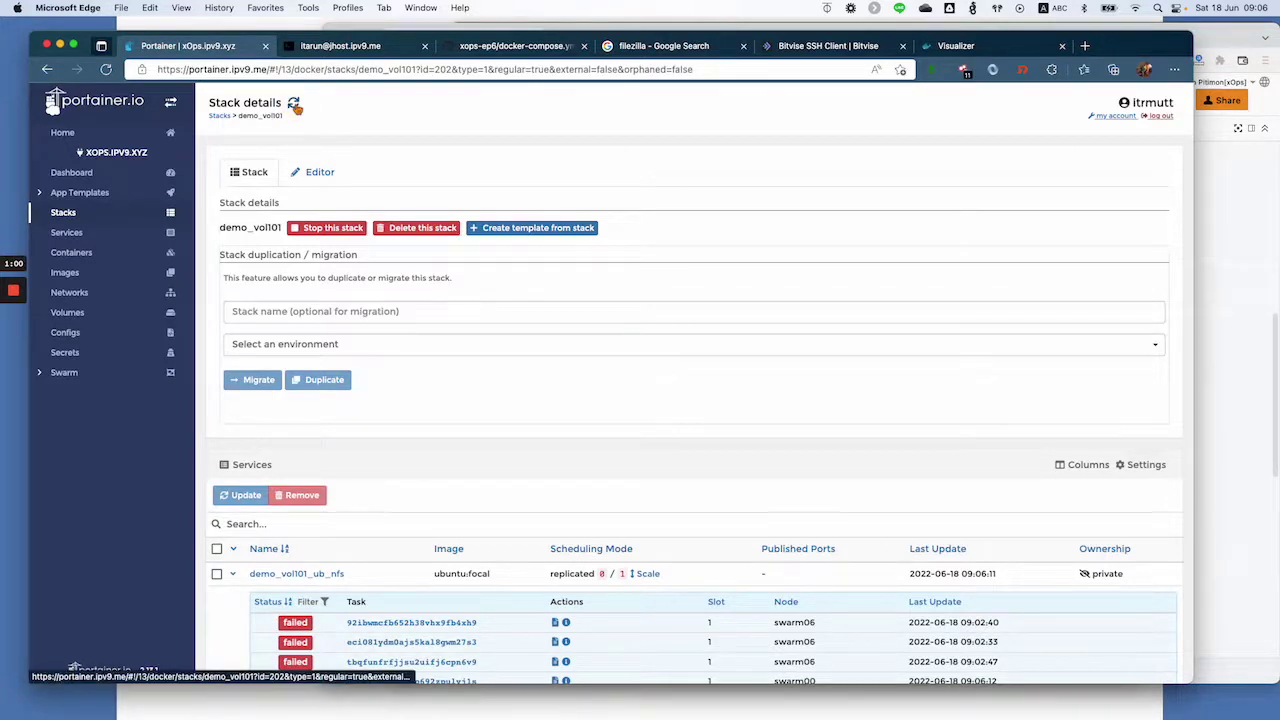
scroll(529, 349, down, 3)
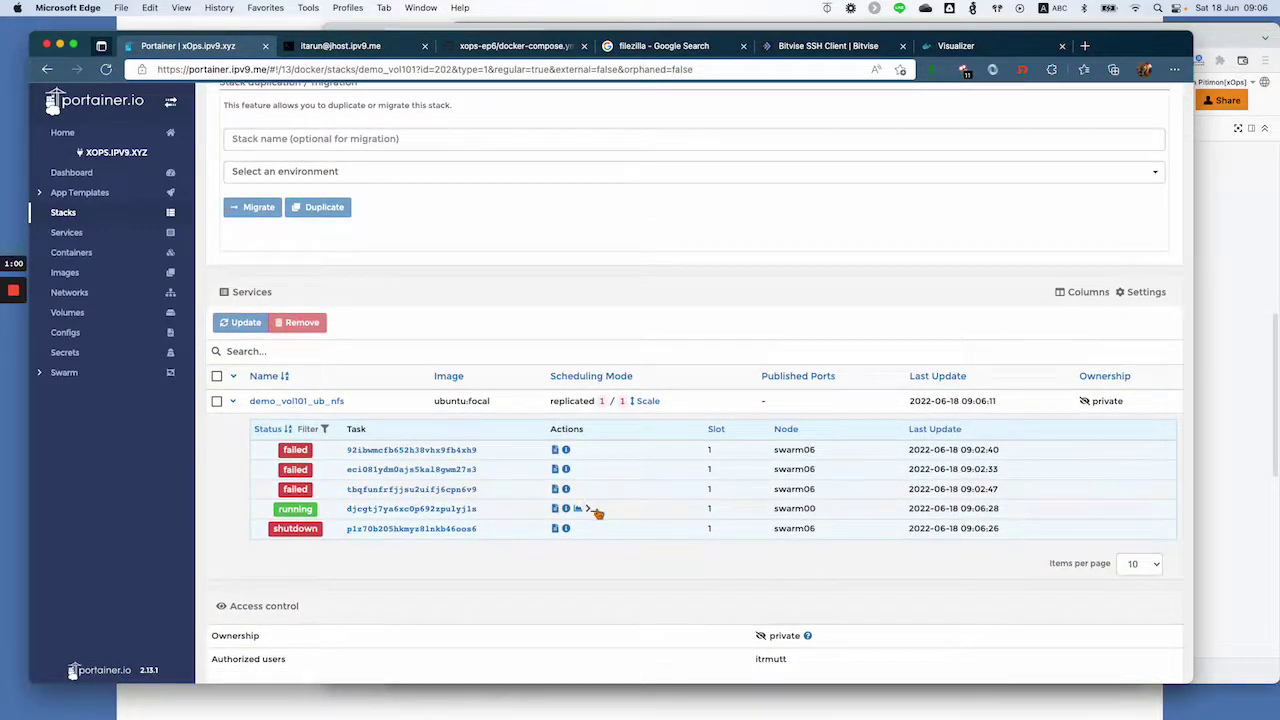
click(591, 509)
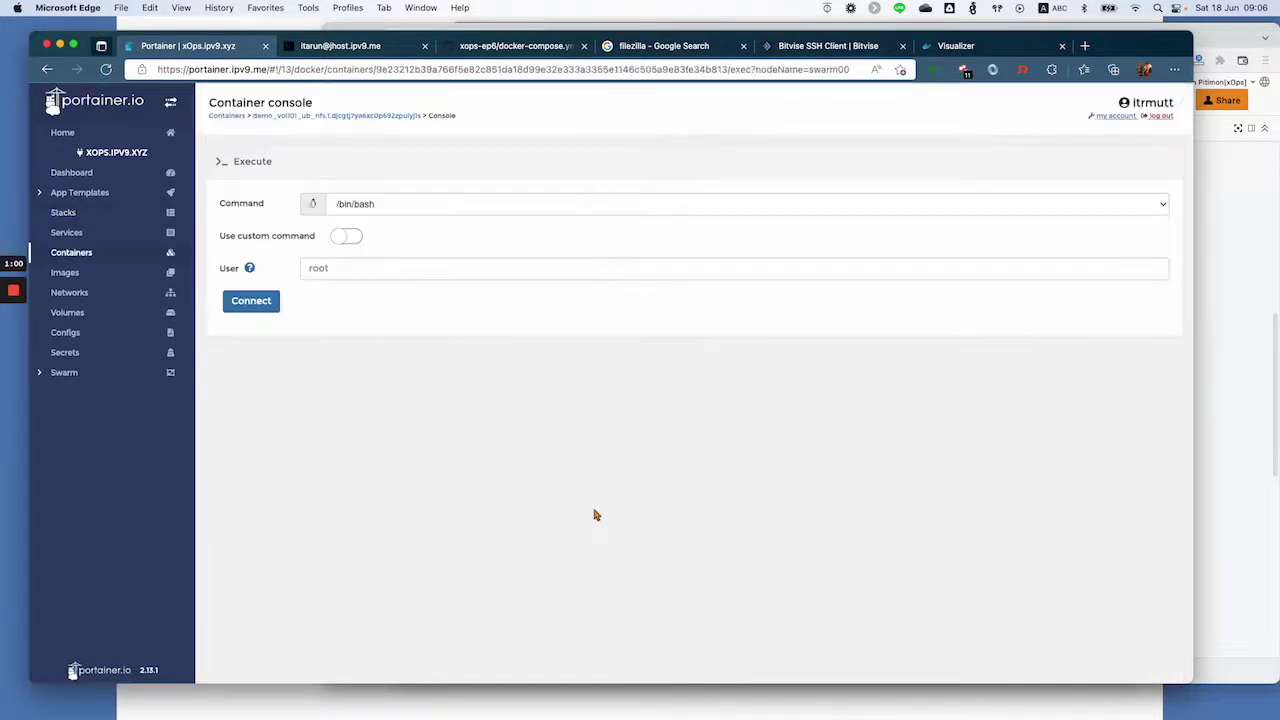
click(268, 304)
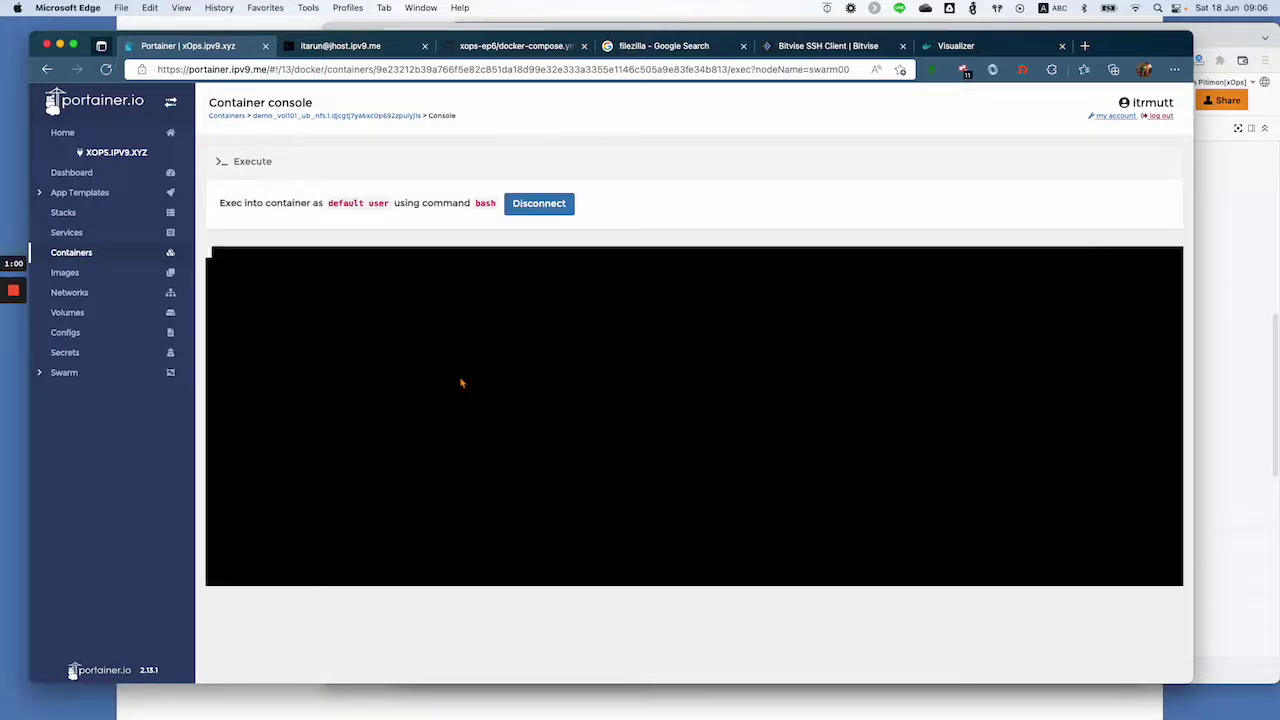
- List the swarm00 container's mounted filesystems with df -h, and its root and data directories with ls -l
text(df -h)
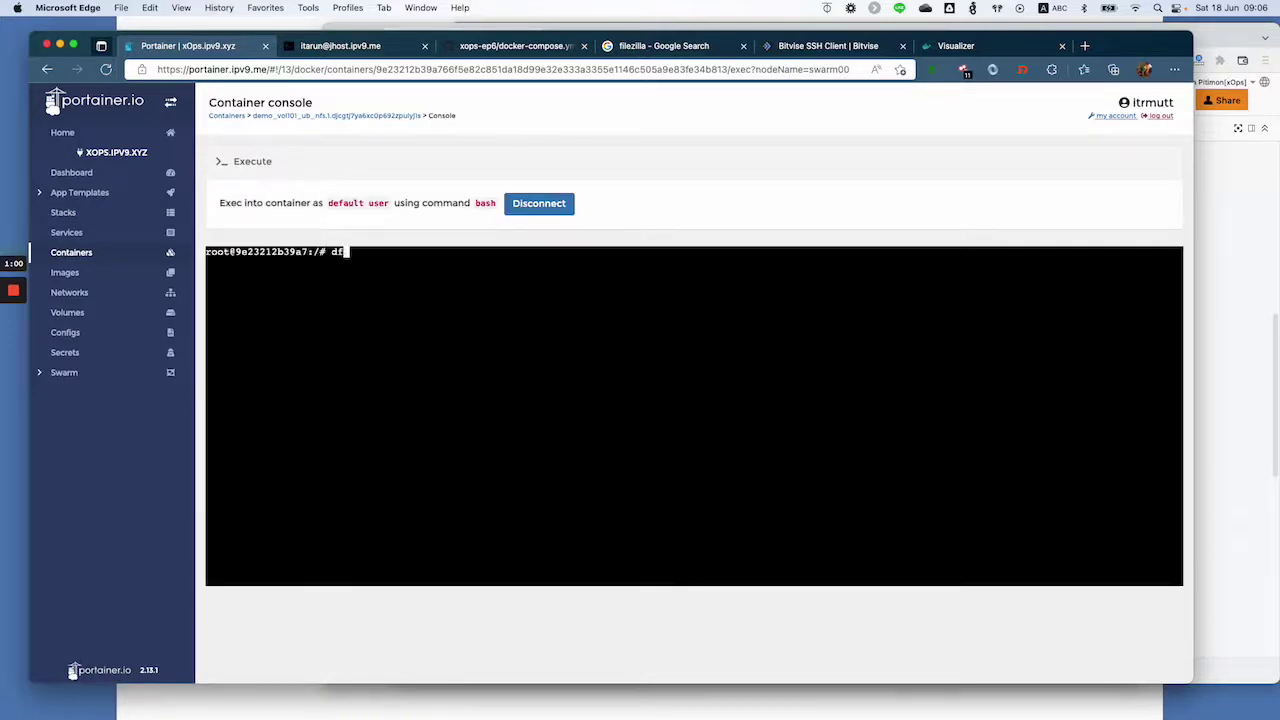
key(Return)
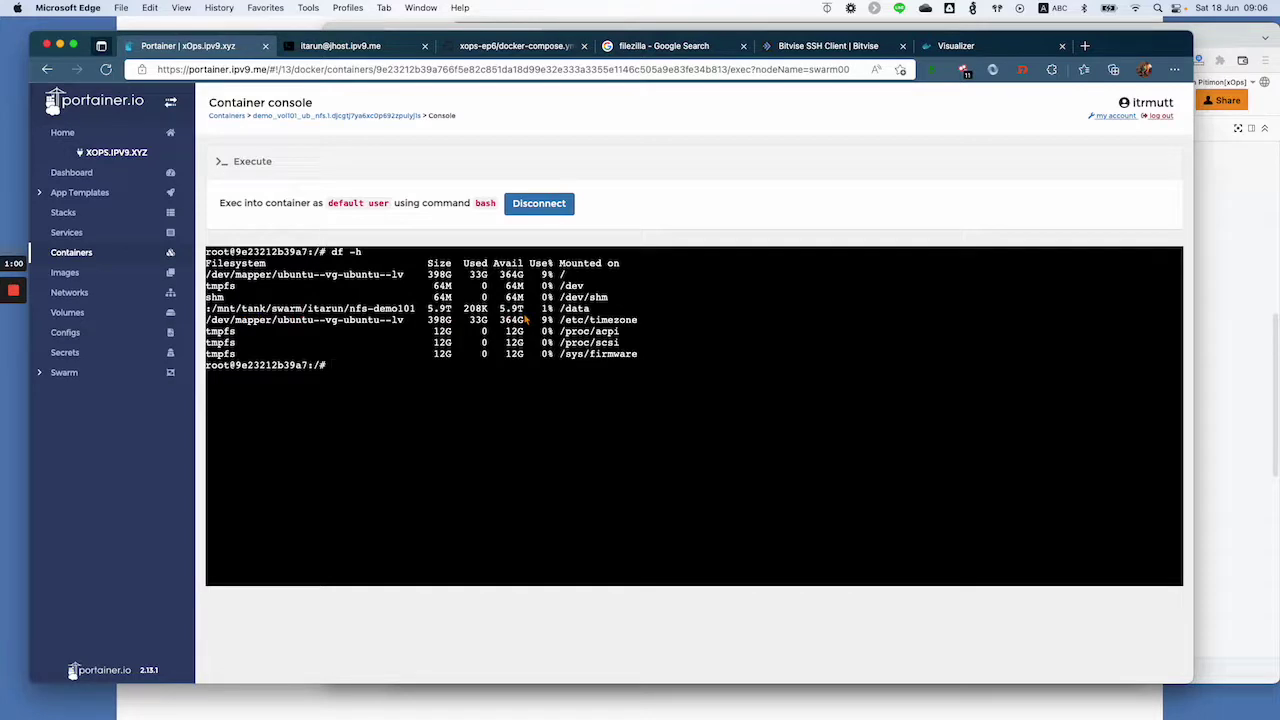
text(df)
key(BackSpace)
key(BackSpace)
key(BackSpace)
text(ls -l)
key(Return)
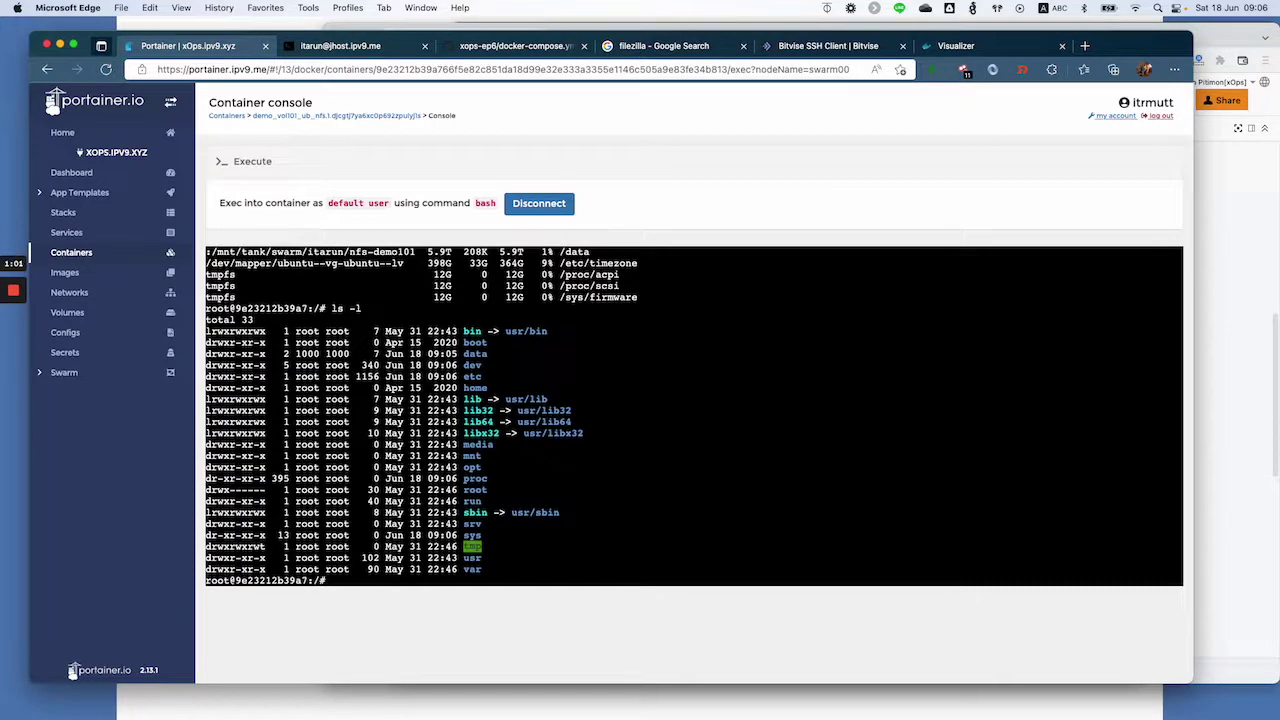
text(ls -l data)
key(Return)
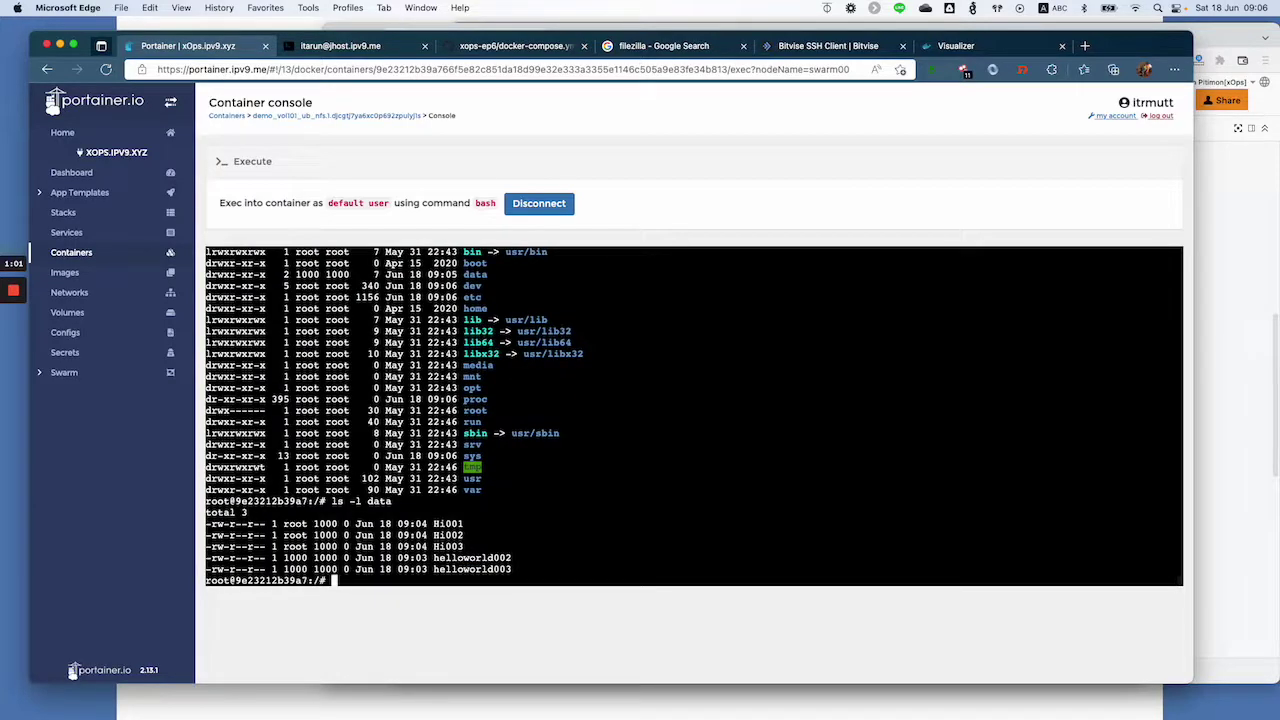
- Change to the container's data directory, create an empty file abc1234 with touch, and list the directory with ls -l
text(cd data)
key(Return)
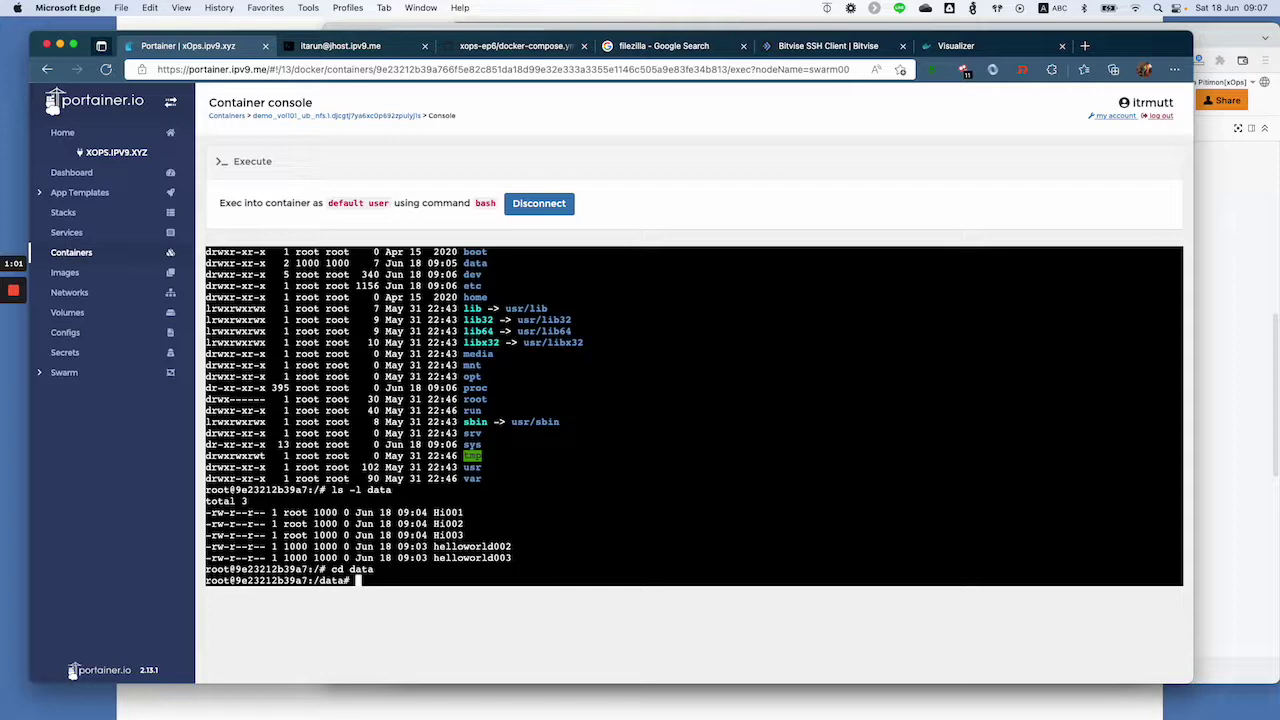
key(Return)
key(Return)
key(Return)
key(Return)
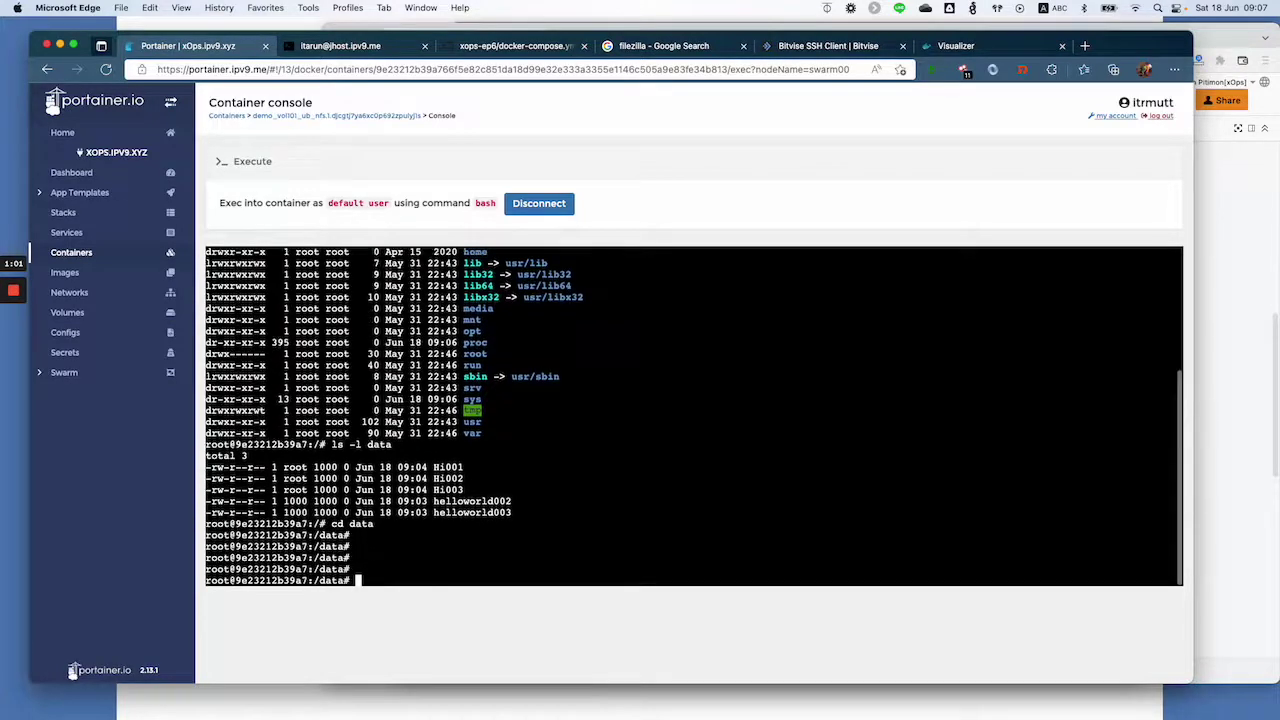
text(t)
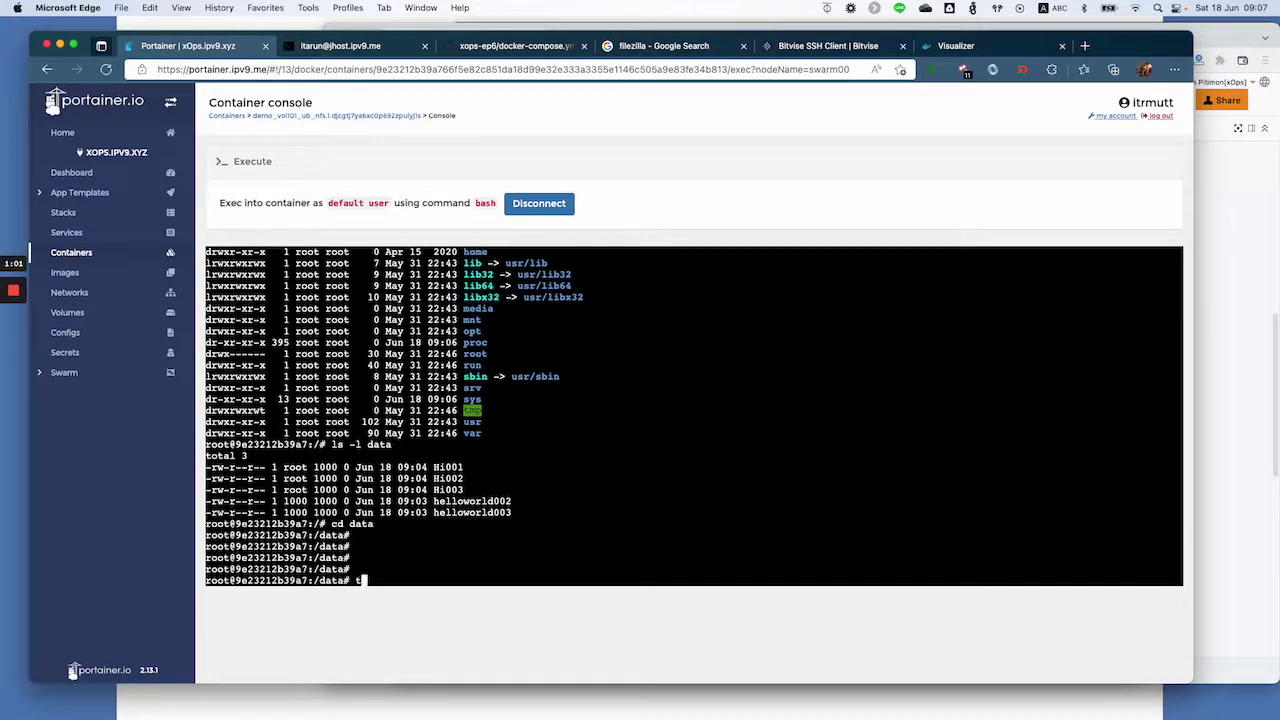
text(ouch abc1234)
key(Return)
text(l)
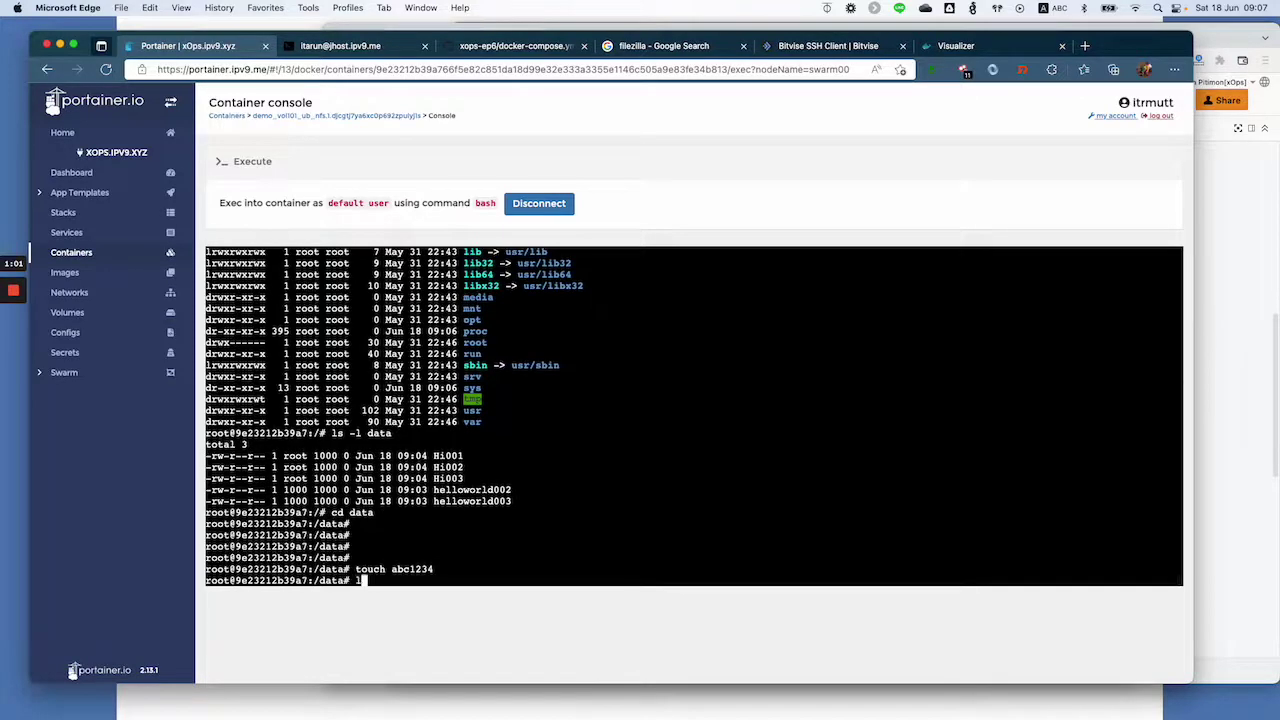
text(s -l)
key(Return)
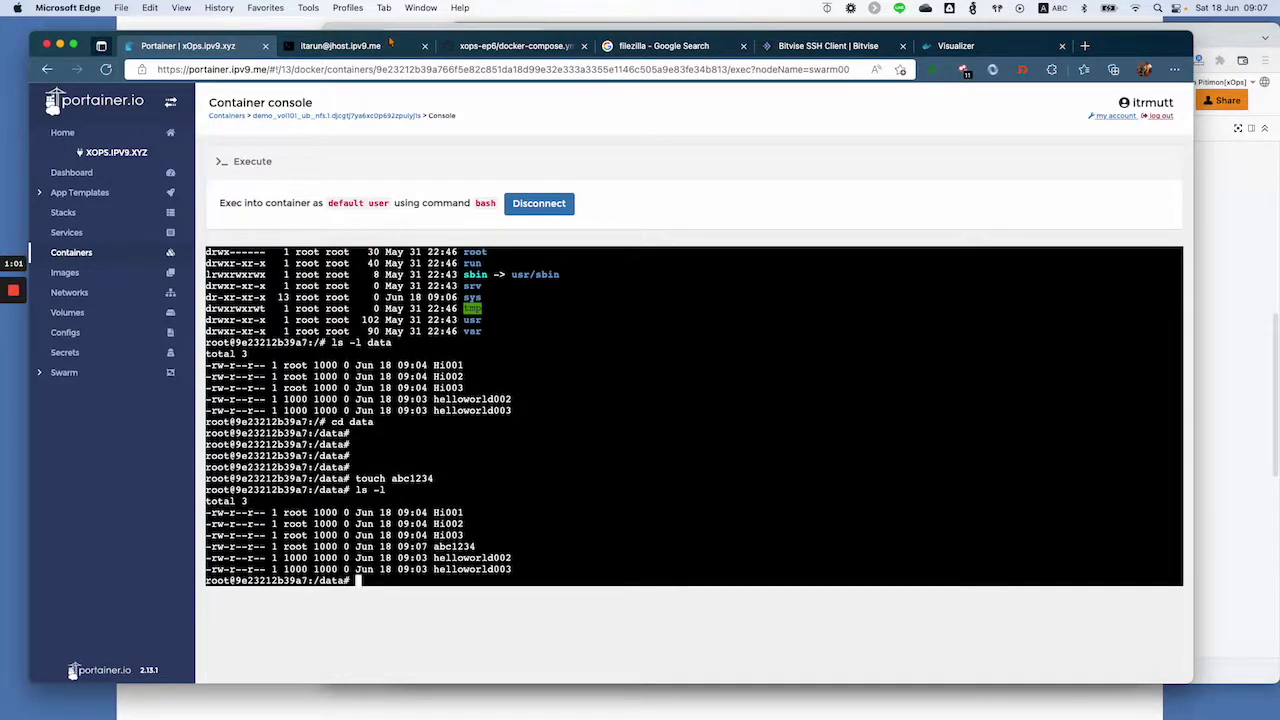
- Switch to the TrueNAS SSH terminal and list the nfs-demo101 directory again with ls -l
click(340, 45)
key(Up)
key(Up)
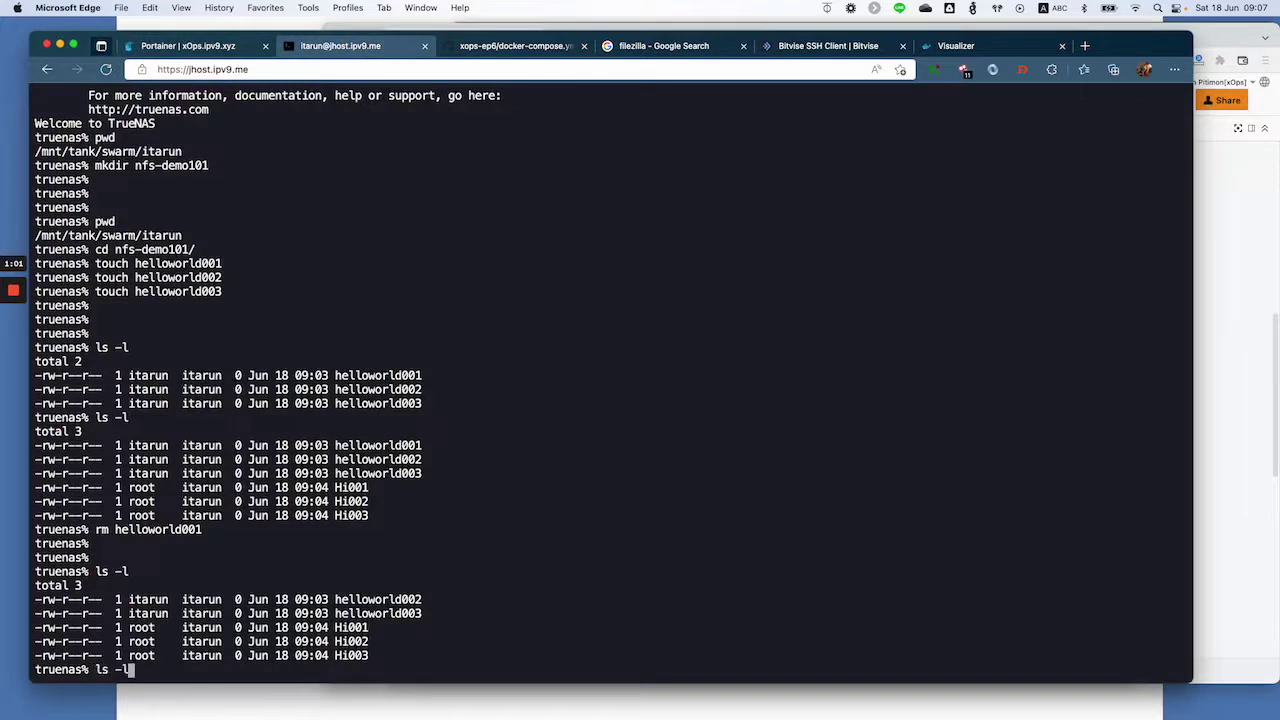
key(Up)
key(Return)
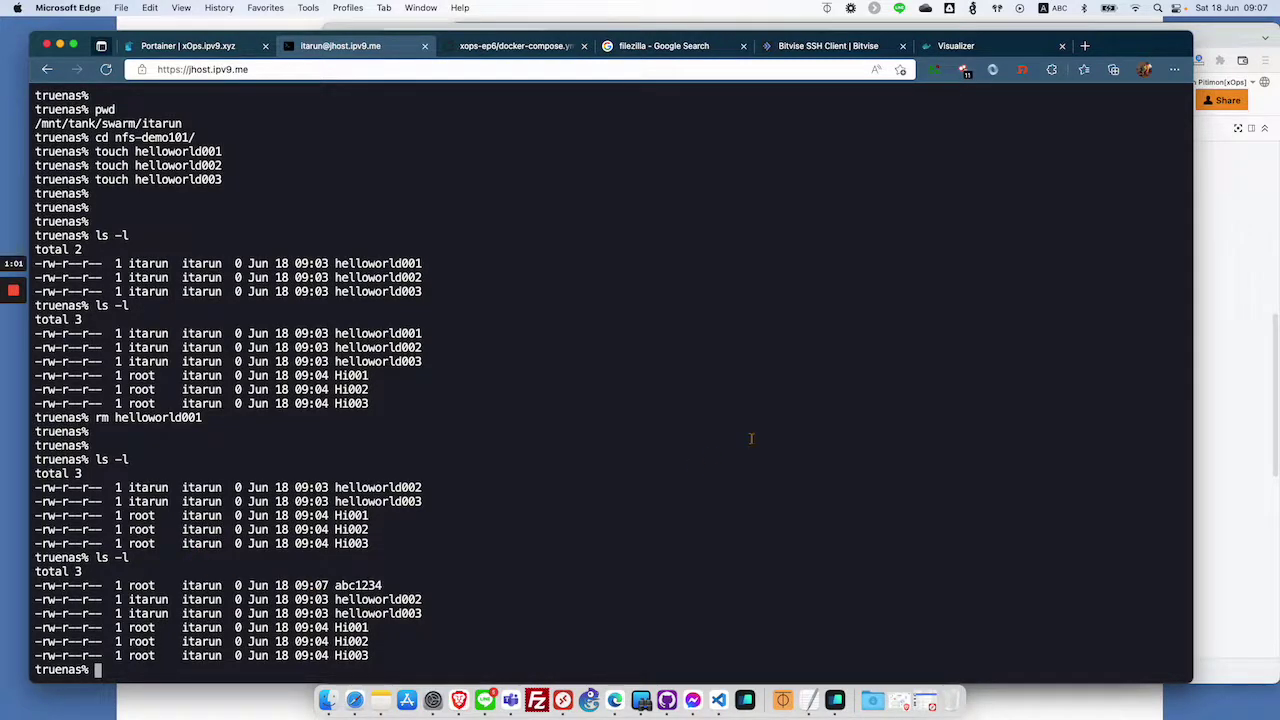
- Disconnect the Portainer container console and open the demo_vol101 stack file in the editor at its ub_nfs volume definition
click(188, 48)
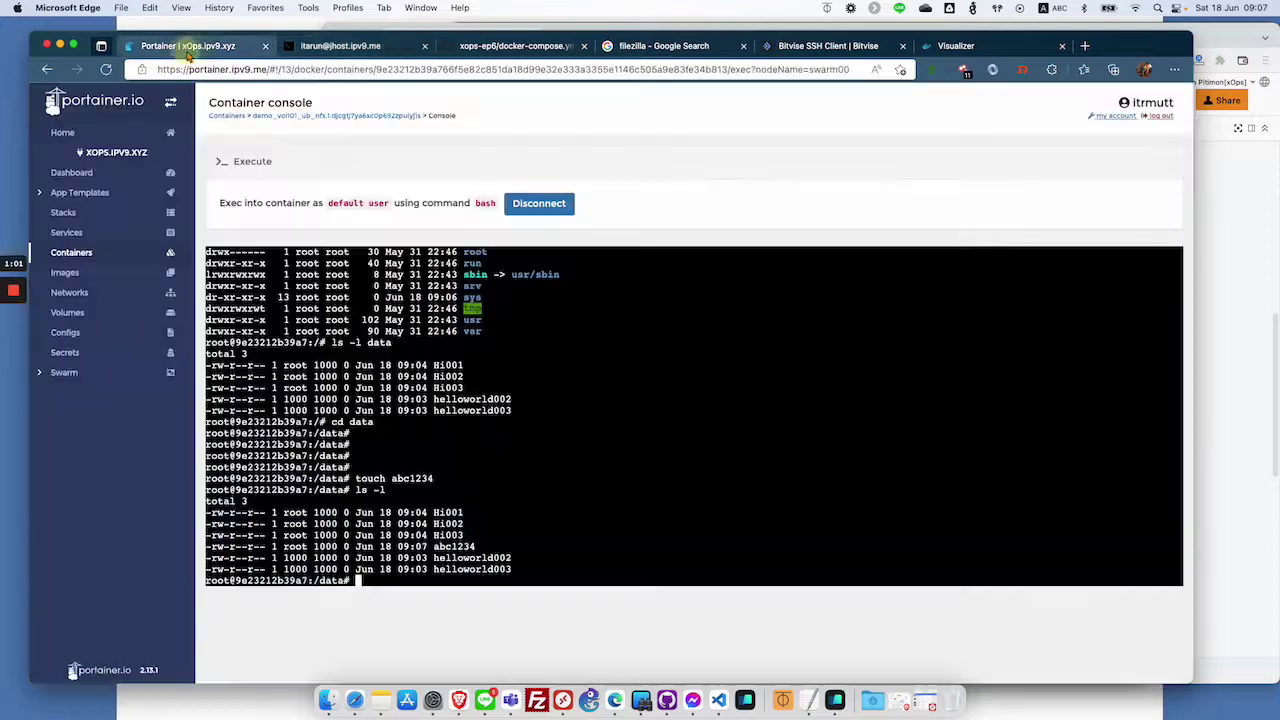
click(520, 204)
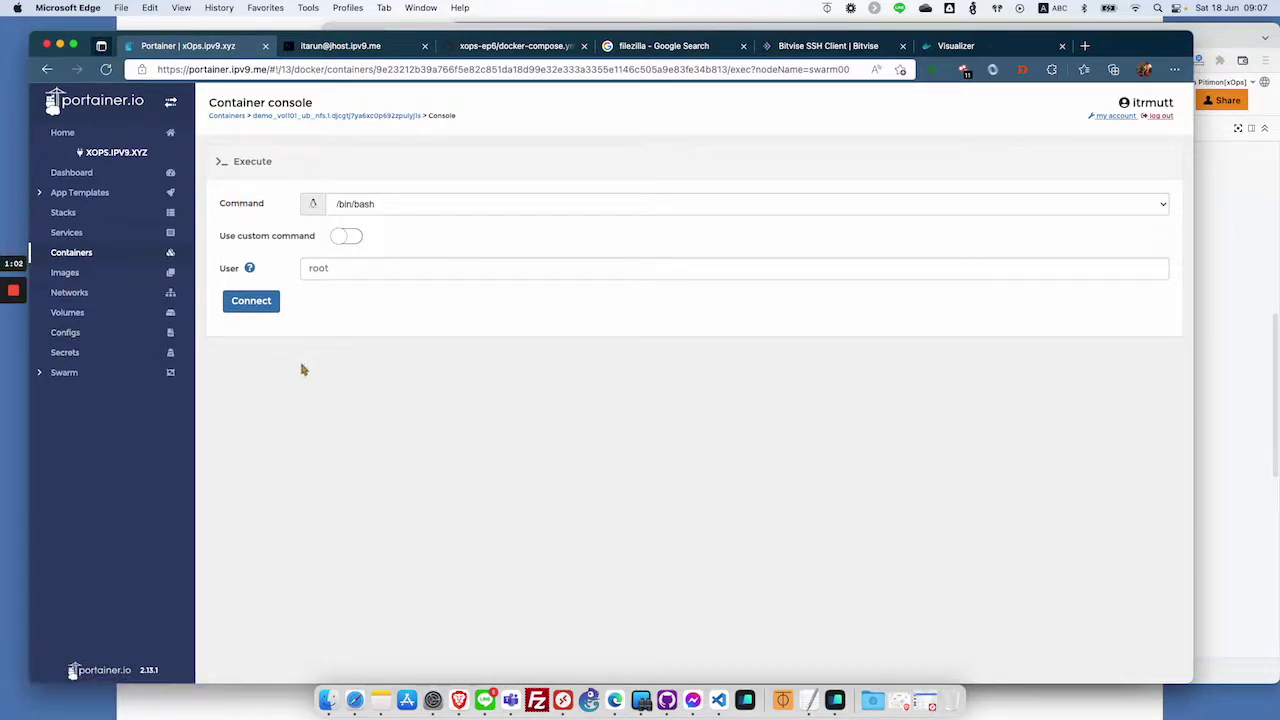
click(87, 216)
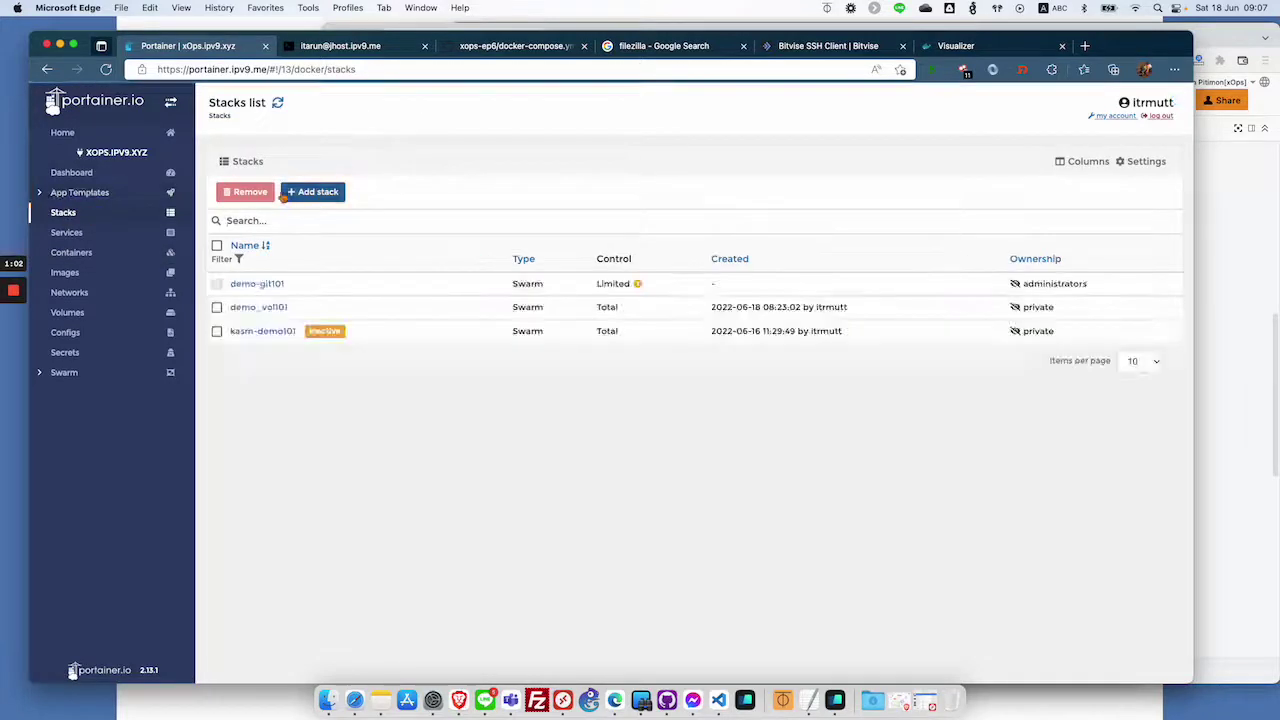
click(252, 307)
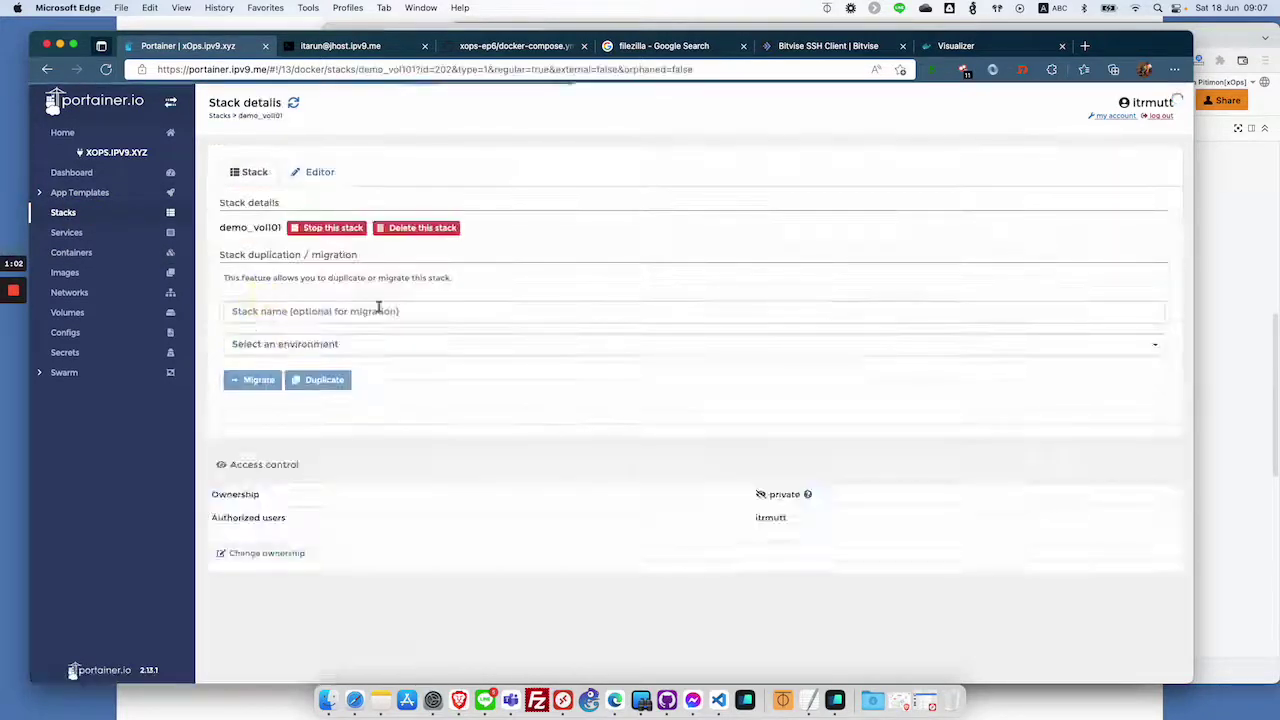
click(320, 172)
scroll(422, 387, down, 5)
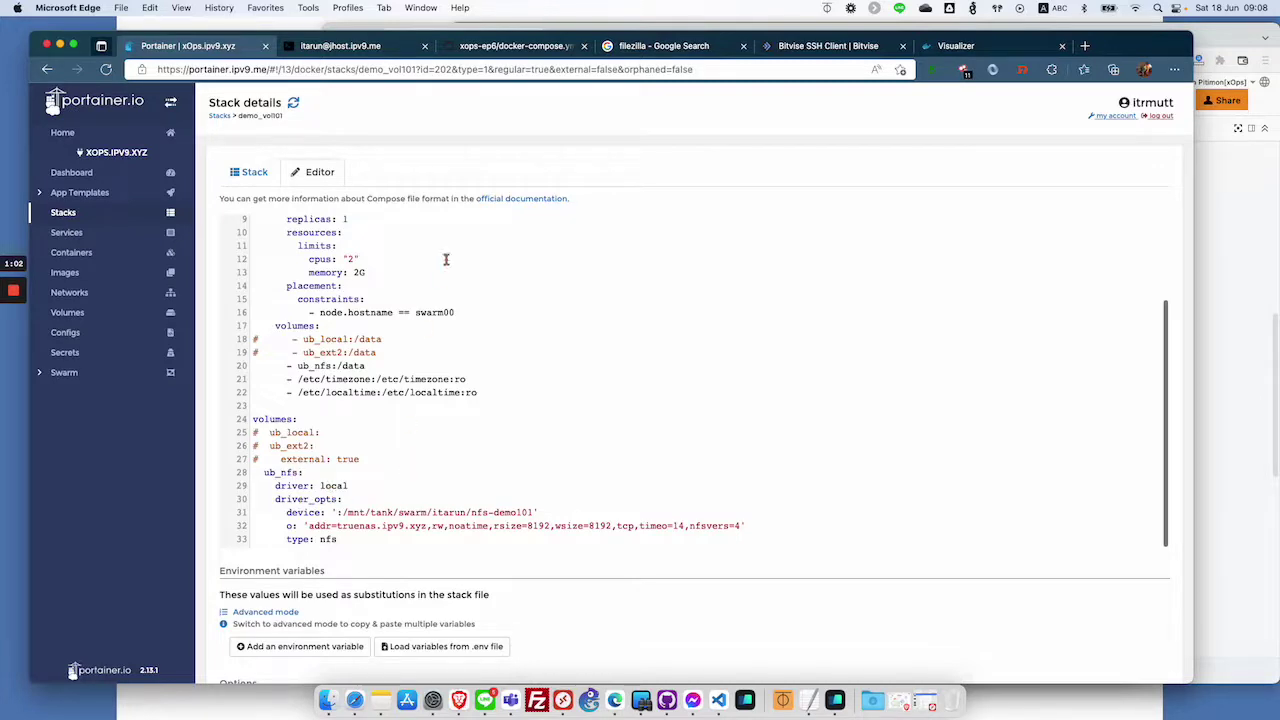
- Examine the TrueNAS NFS connection in the swarm_ops_revProxy.drawio diagram alongside the ub_nfs volume definitions in the stack file and GitHub docker-compose.yml
click(1218, 220)
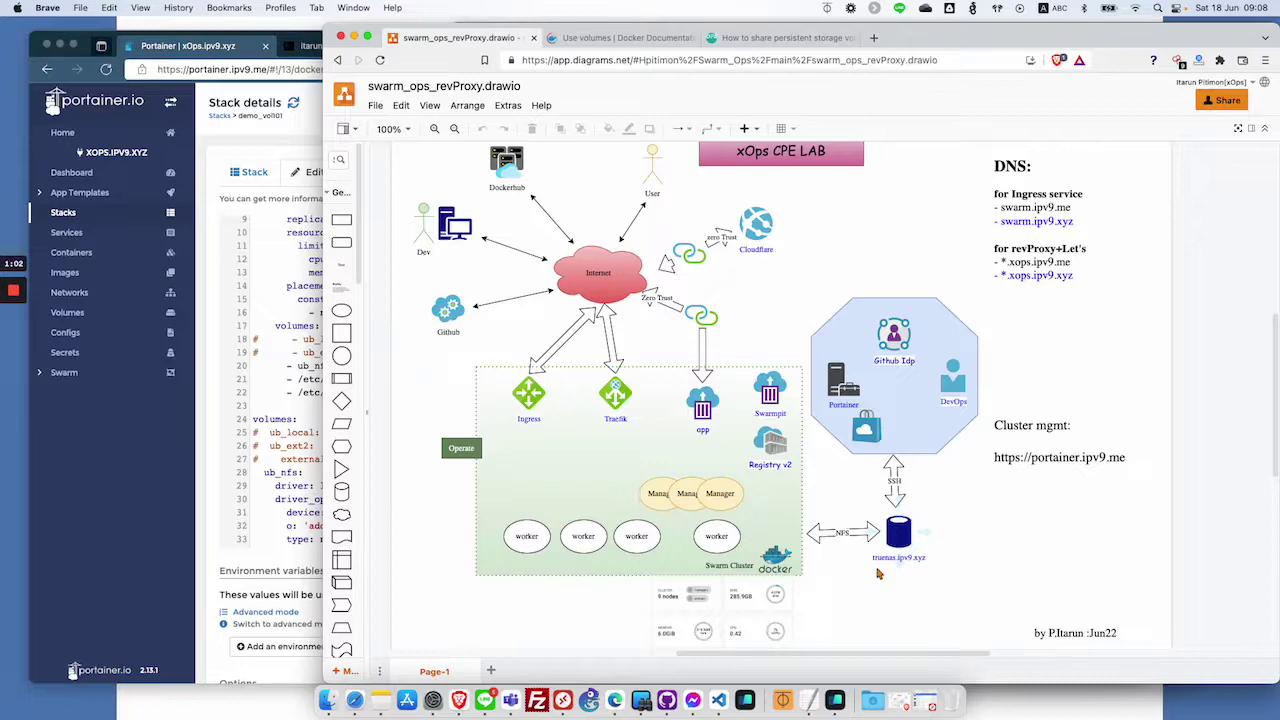
click(208, 507)
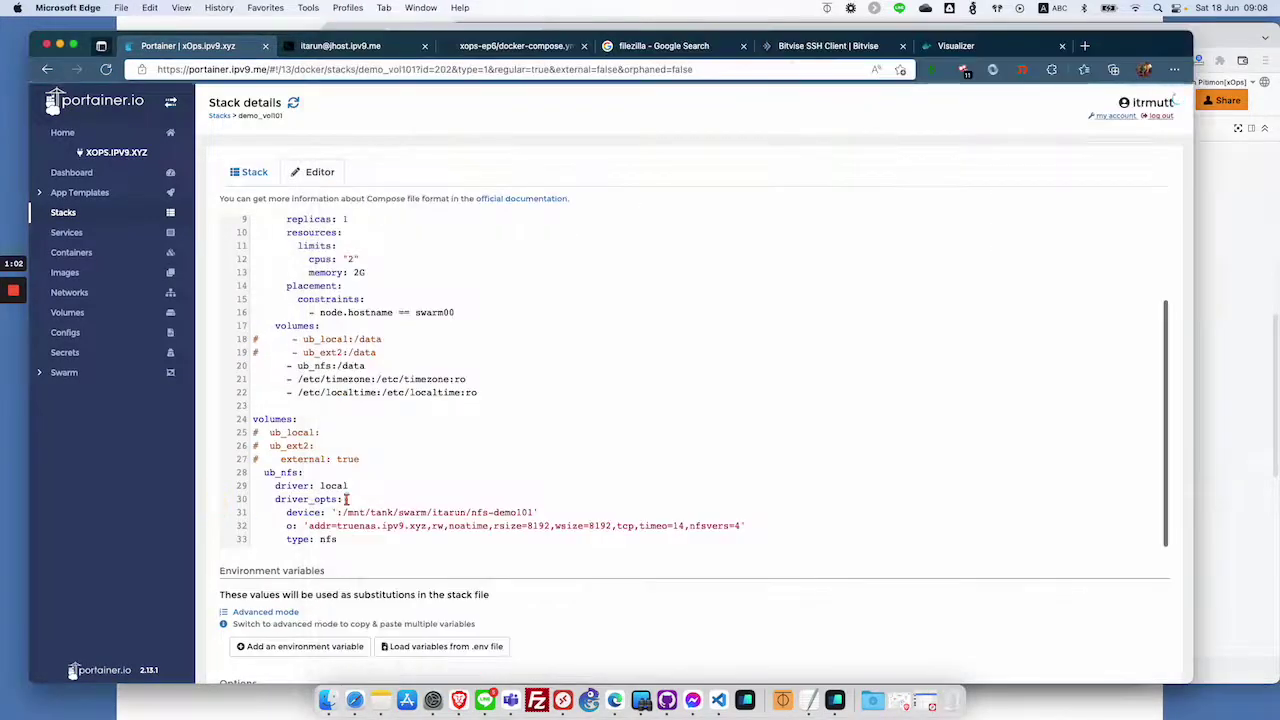
click(512, 45)
click(457, 473)
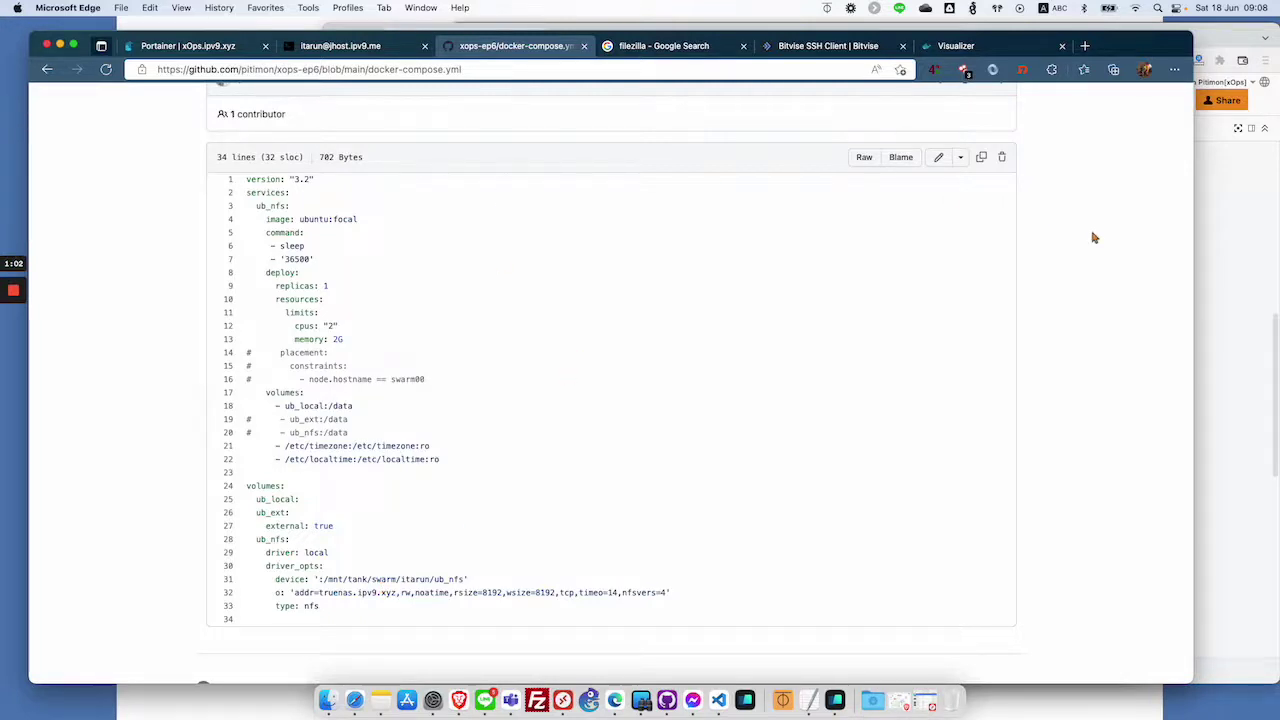
click(1208, 264)
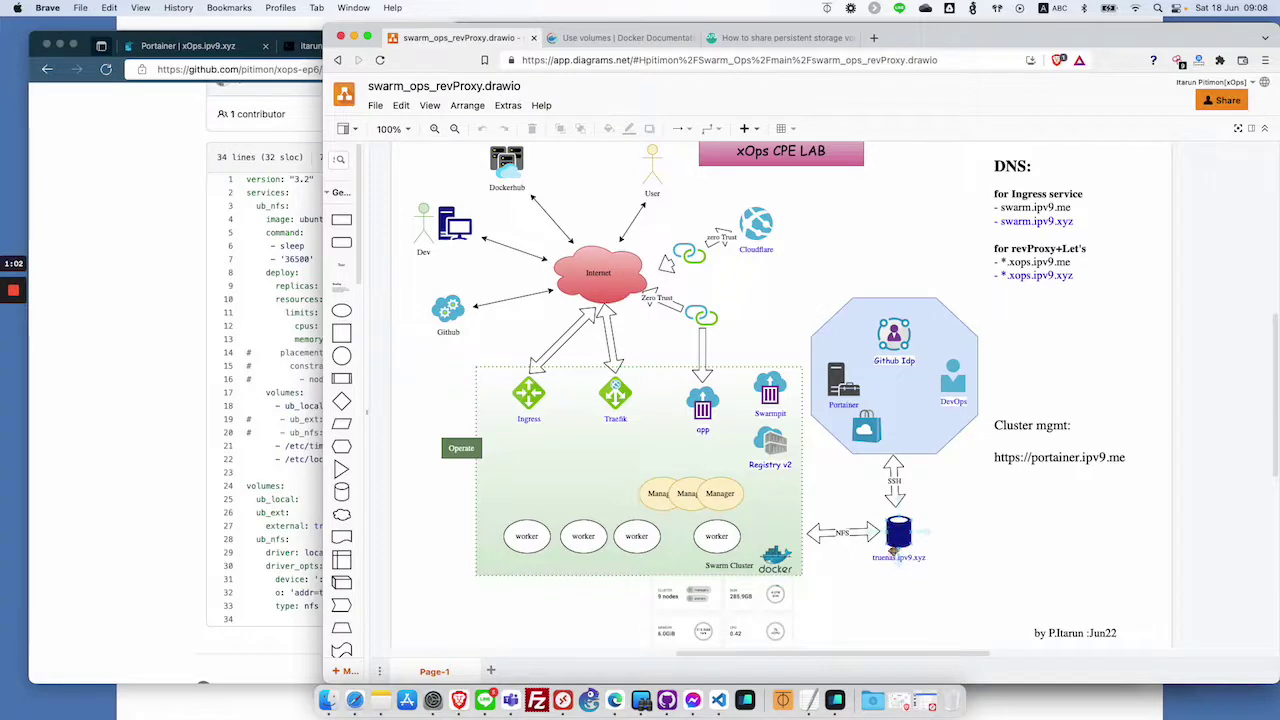
mouse_move(901, 564)
mouse_move(882, 520)
click(88, 408)
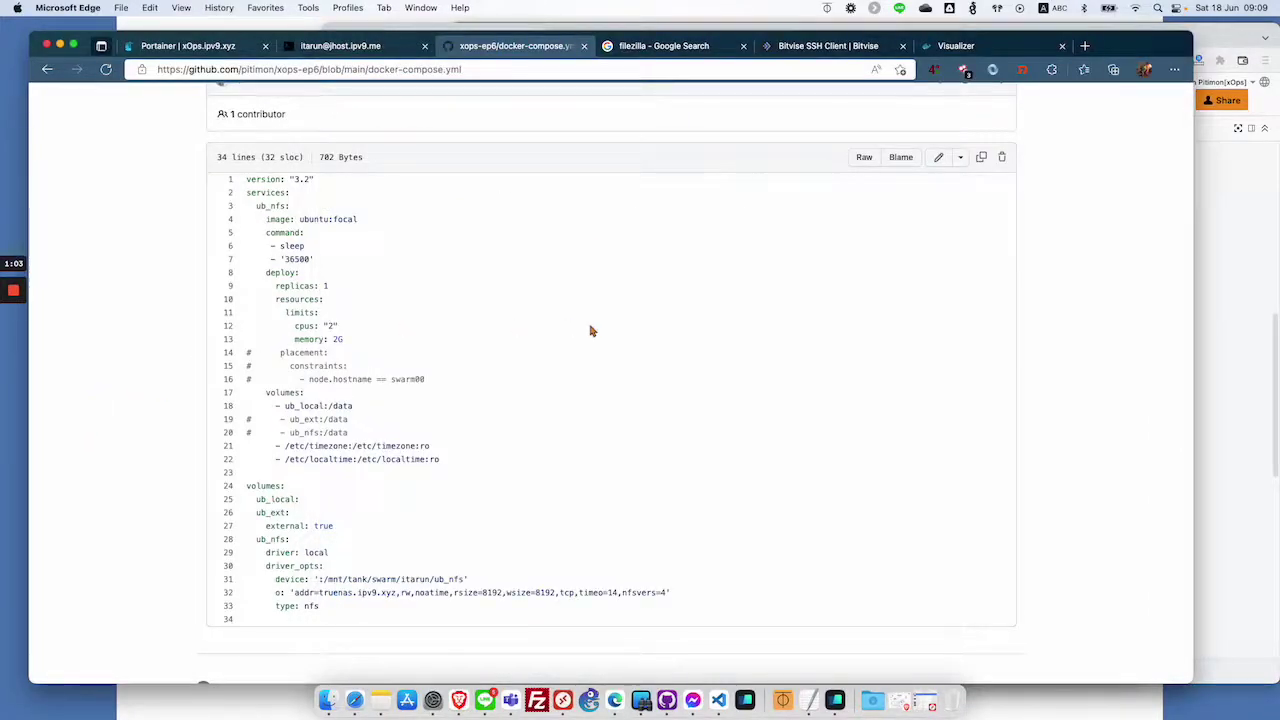
- Open the Bitvise screenshots page and view the SSH Client login image and the enlarged proxy settings, host keys and client keys image
click(828, 46)
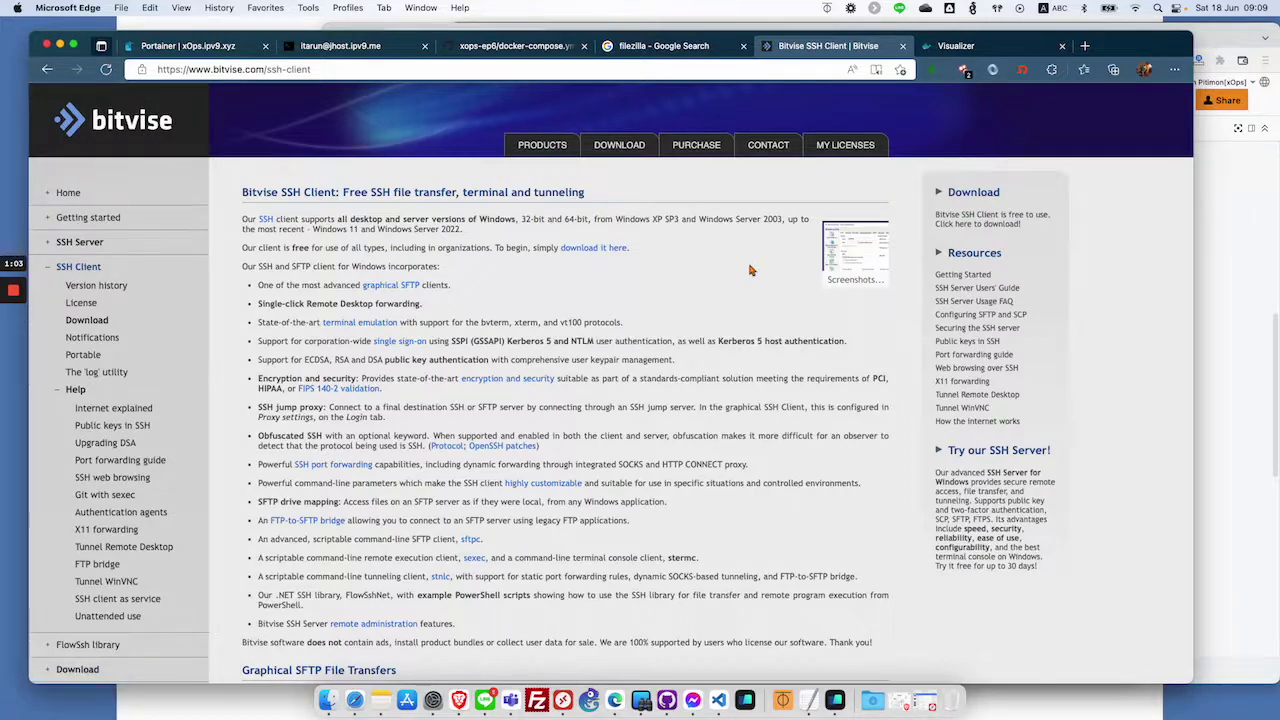
click(853, 253)
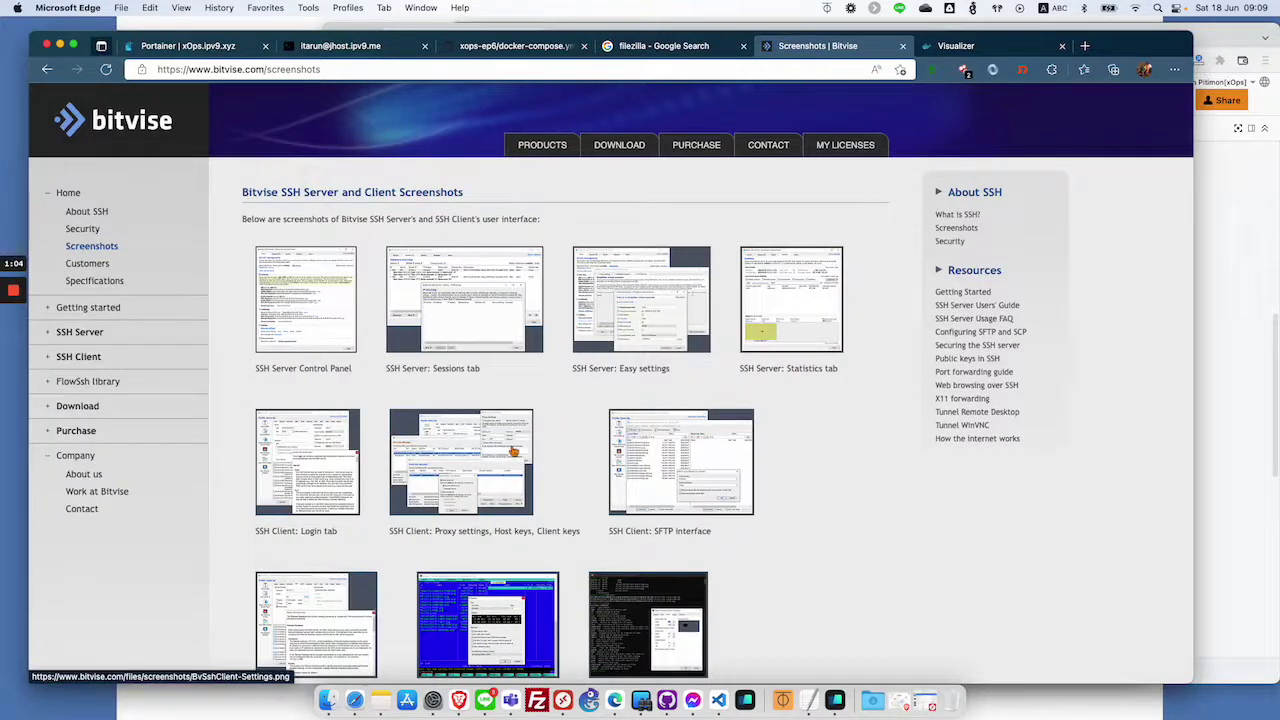
click(310, 479)
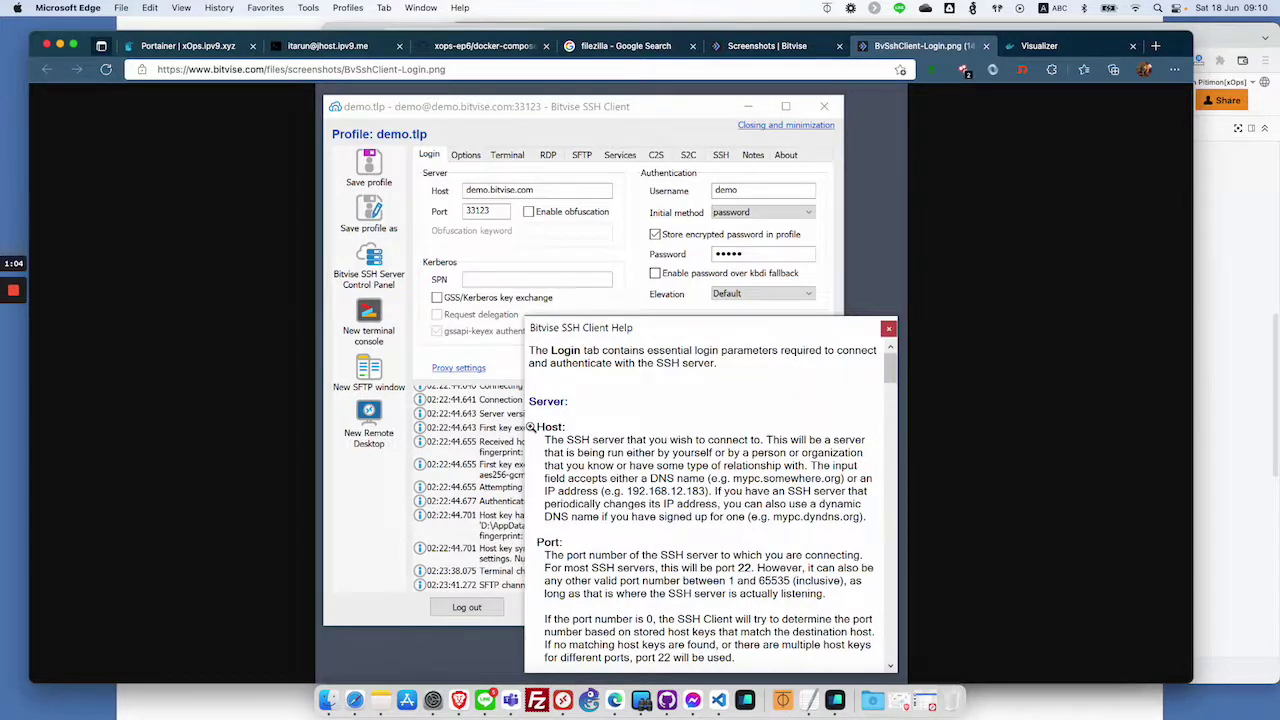
click(51, 74)
click(790, 46)
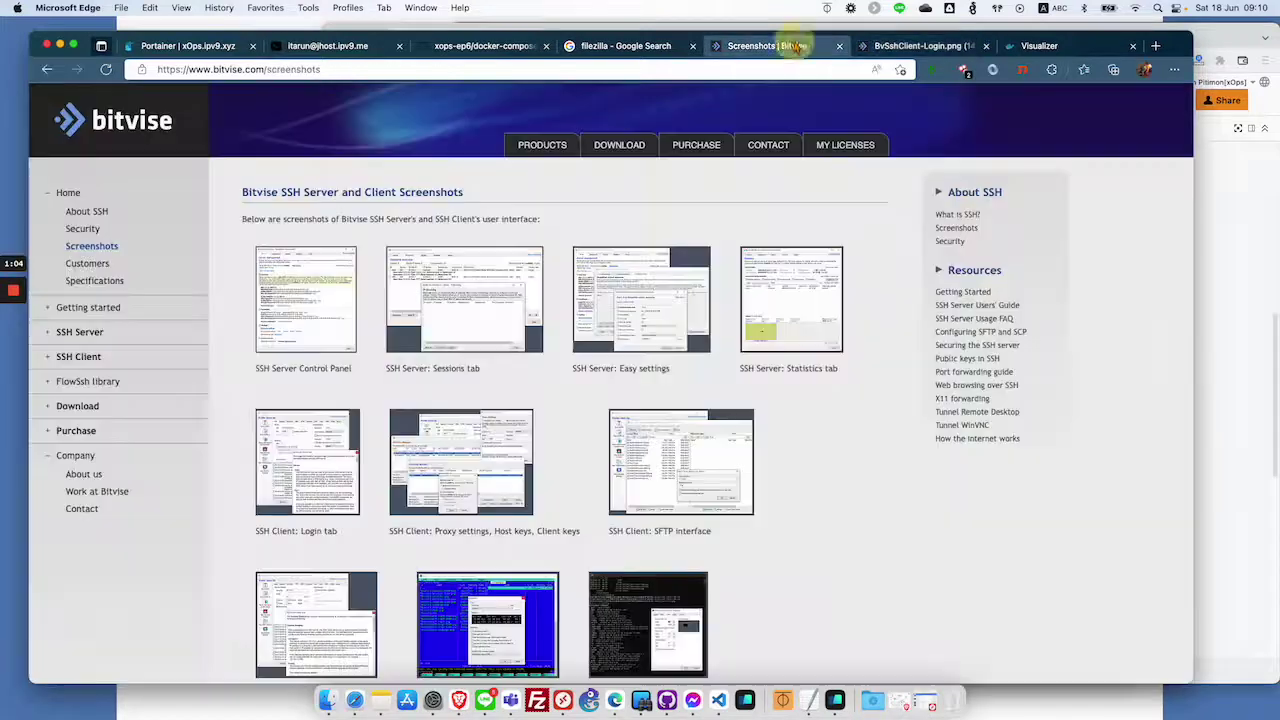
scroll(709, 310, down, 2)
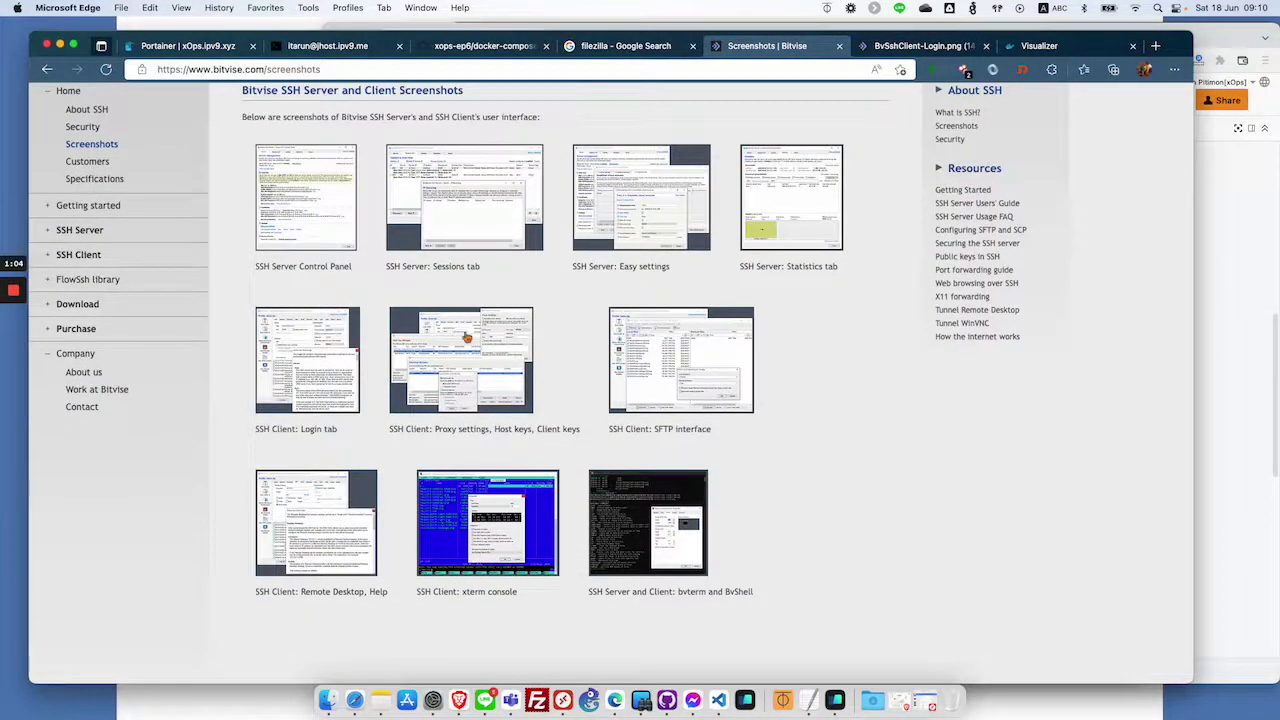
click(463, 338)
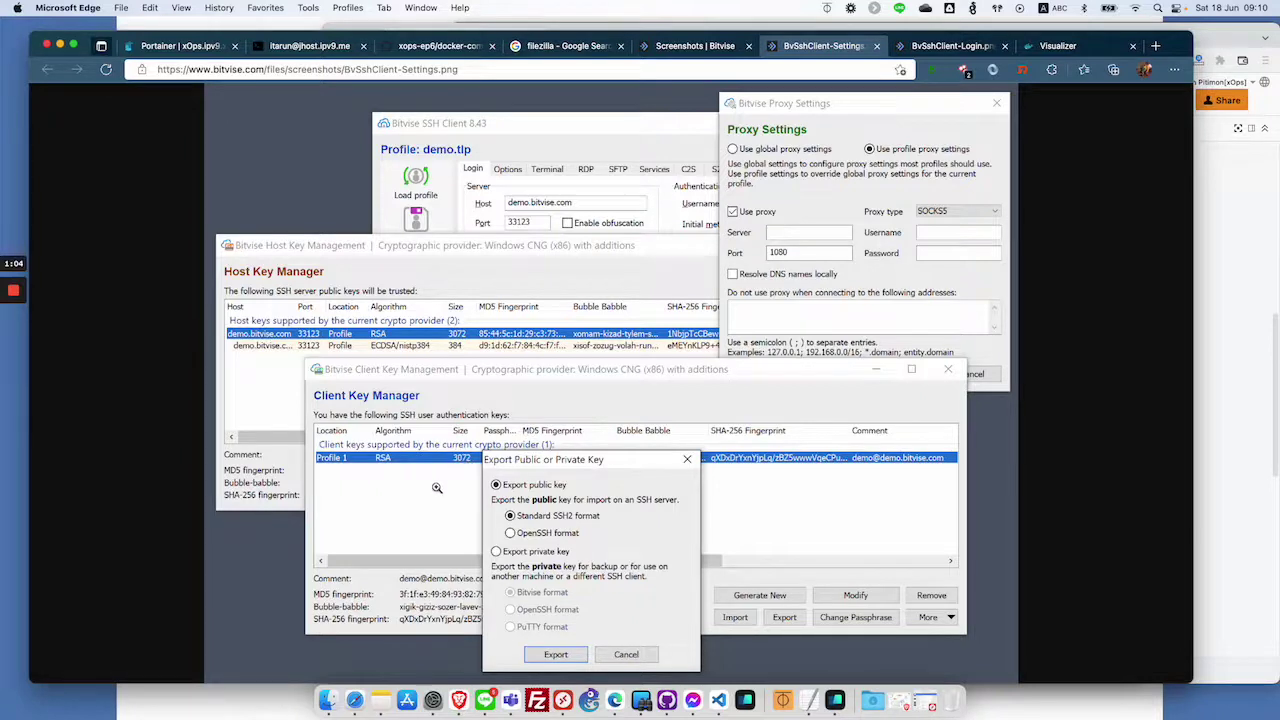
click(765, 357)
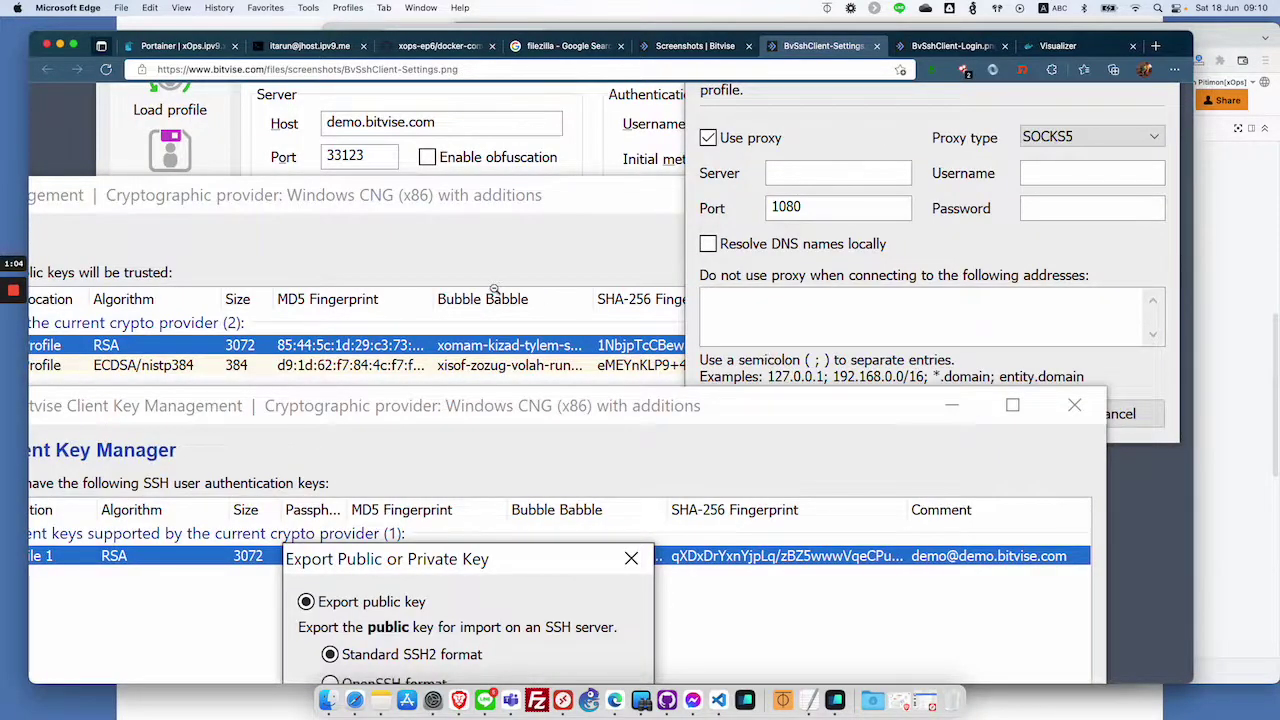
- Revisit the demo_vol101 stack file and the GitHub docker-compose.yml, and return to the xops-ep6 repository's main page
click(200, 47)
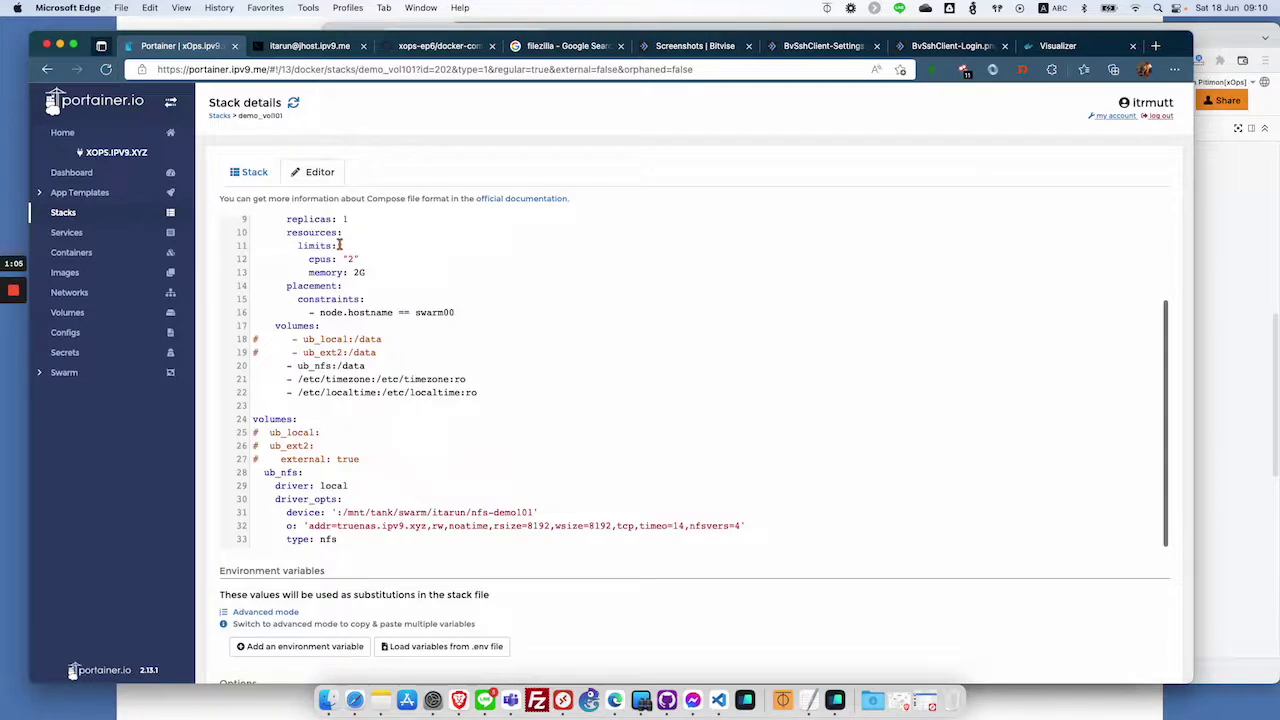
click(428, 47)
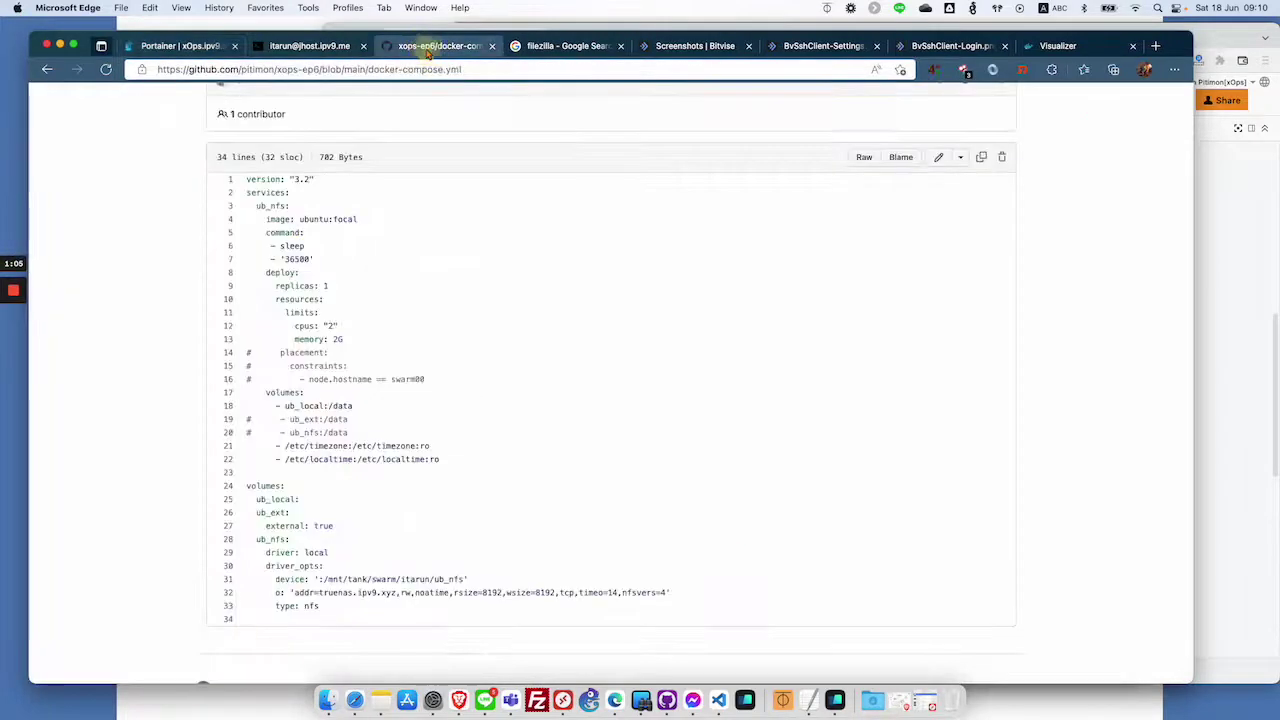
click(48, 70)
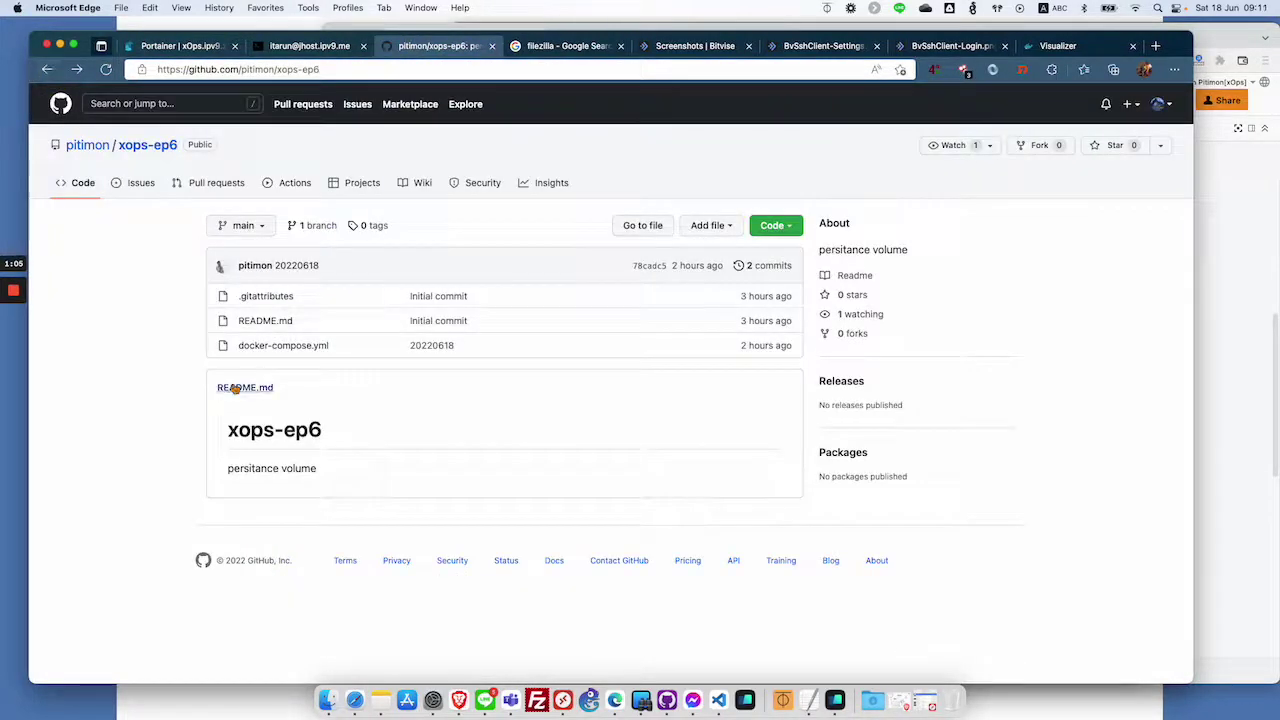